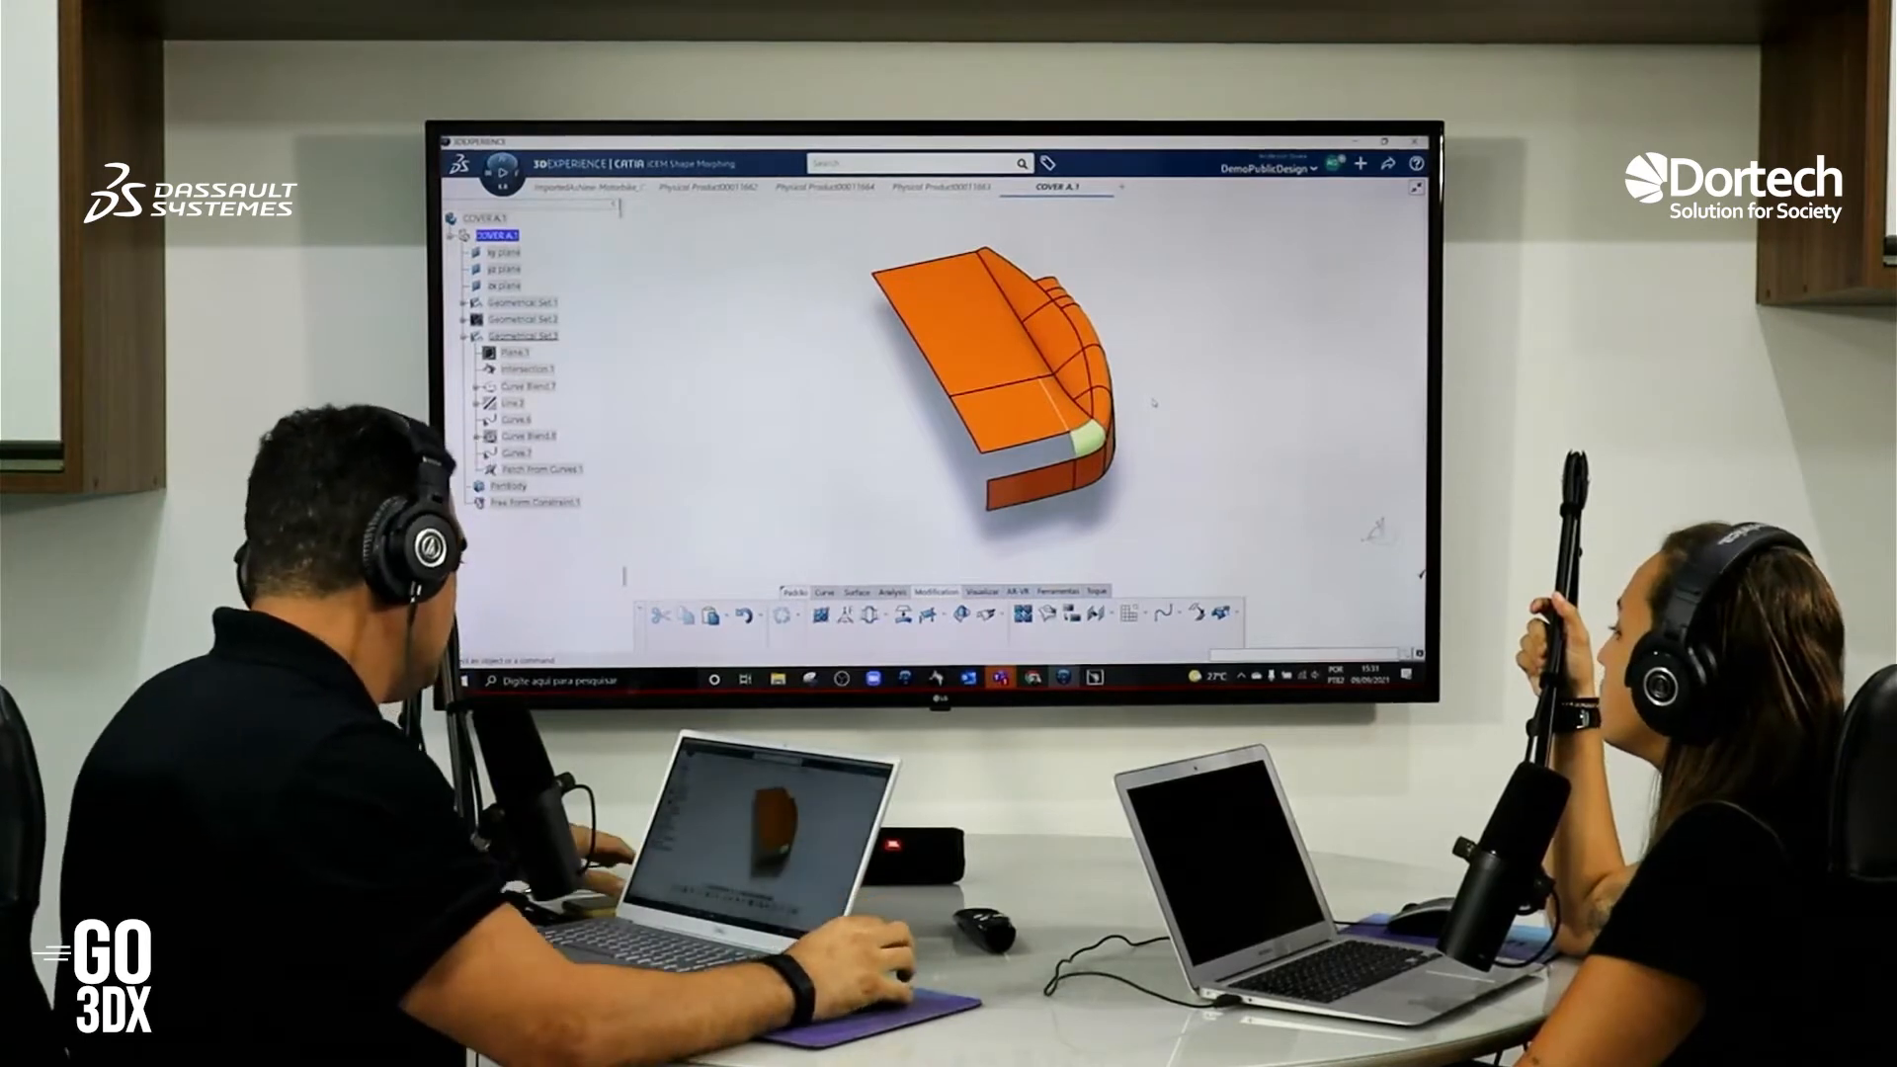
{"action": "middle_click_drag", "start_coordinate": [1036, 420], "coordinate": [1055, 341]}
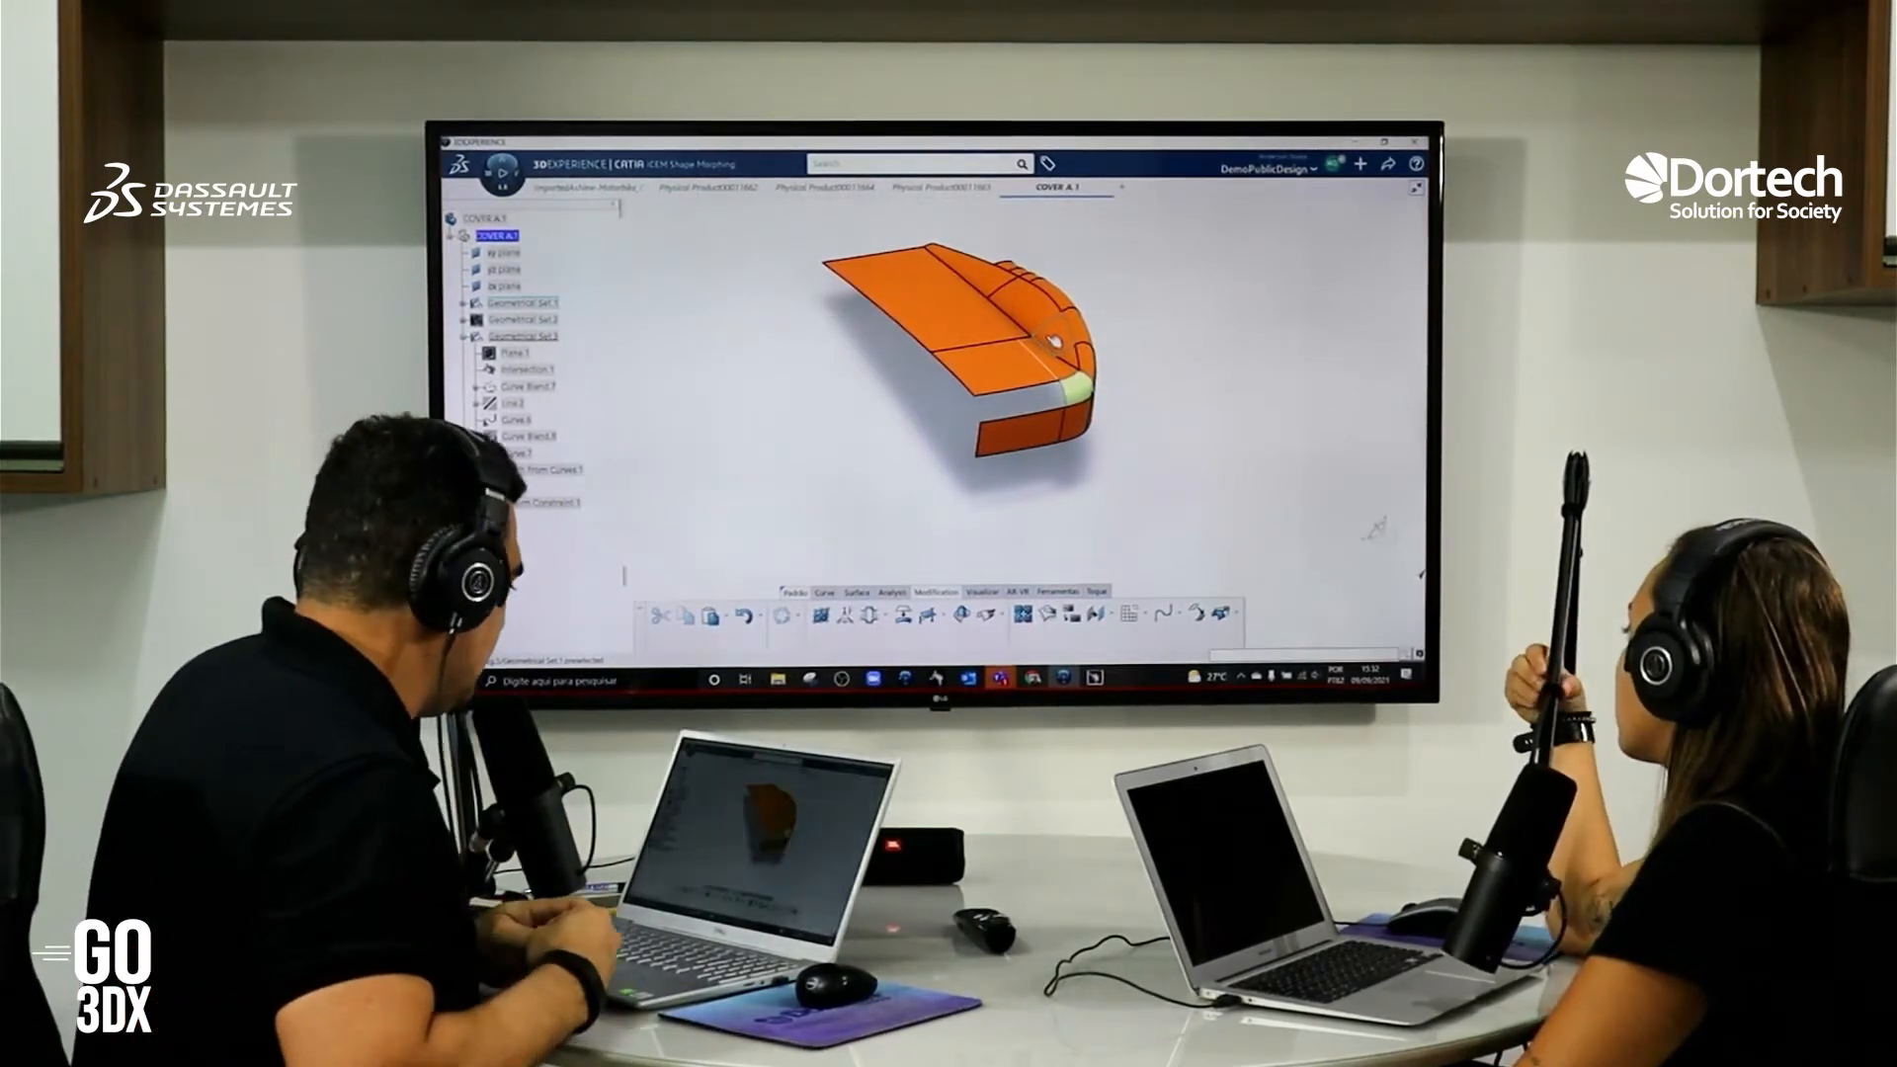
{"action": "middle_click_drag", "start_coordinate": [1055, 341], "coordinate": [969, 411]}
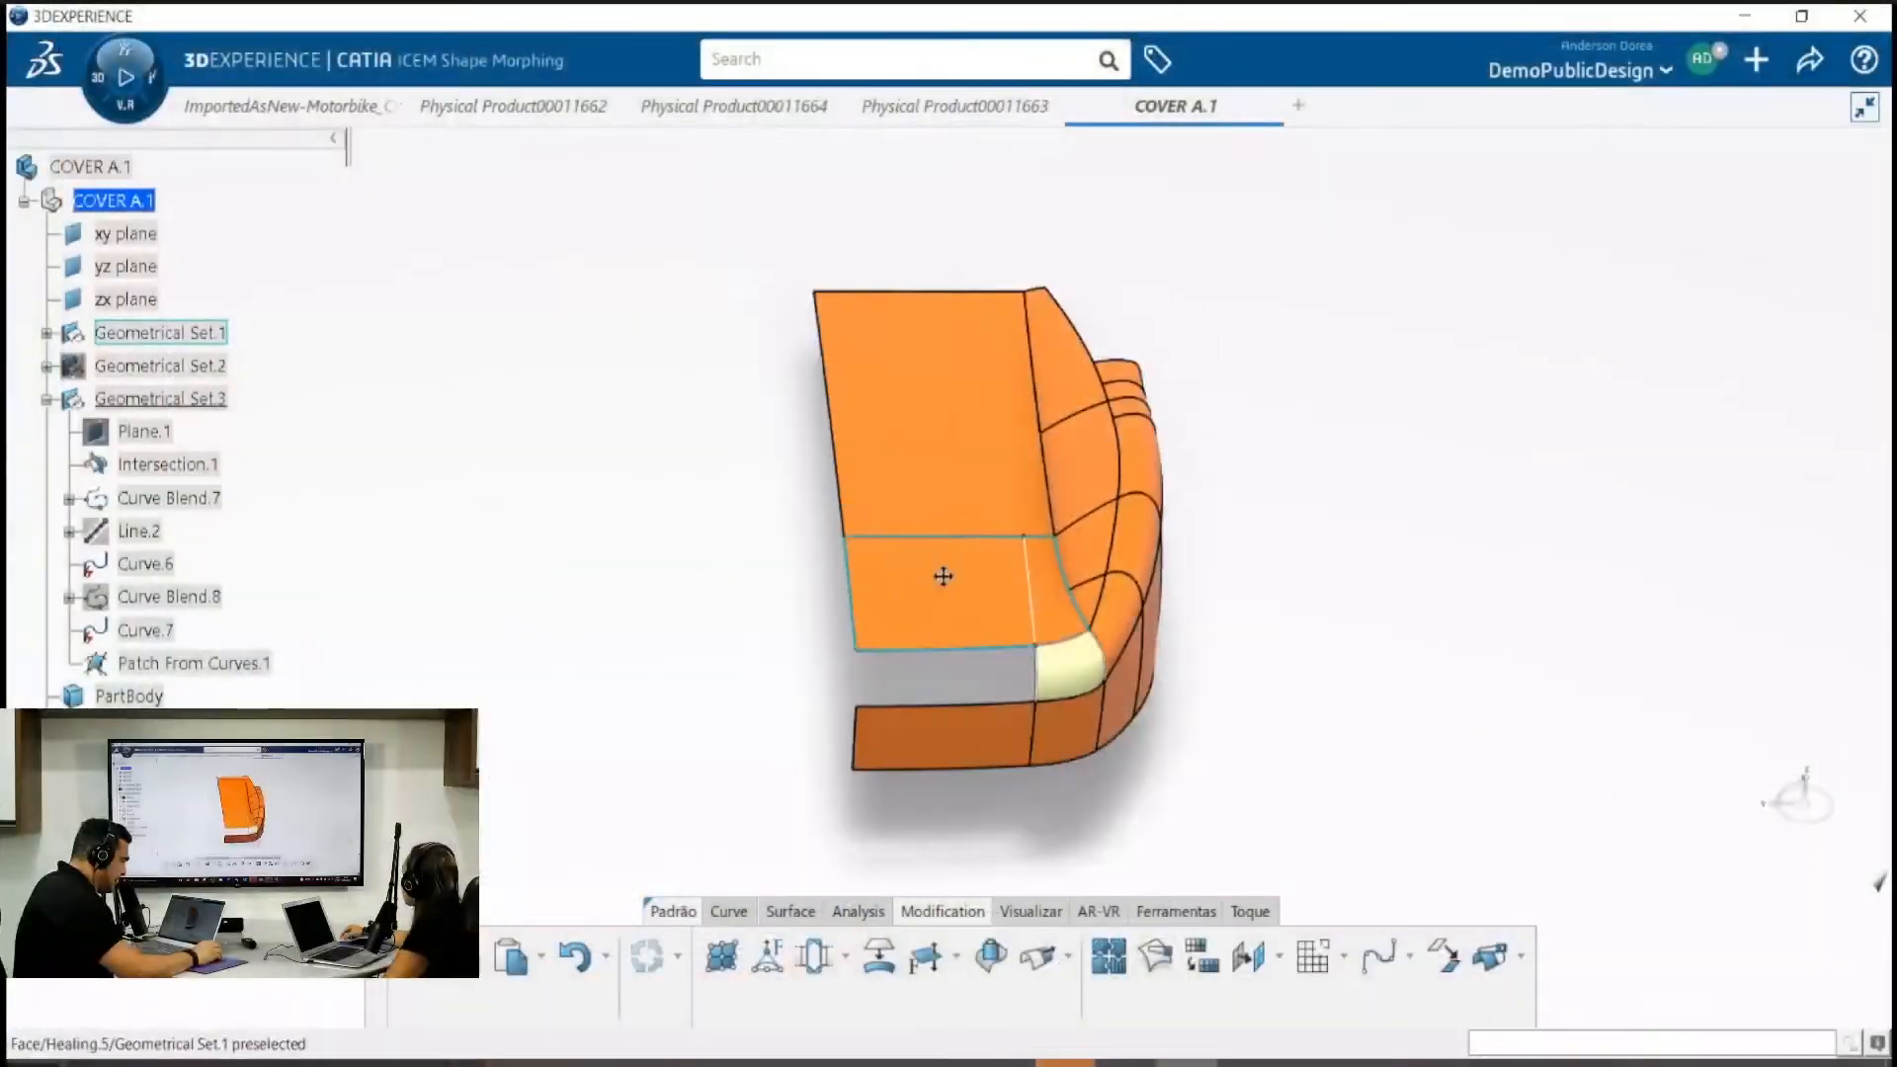
{"action": "middle_click_drag", "start_coordinate": [943, 576], "coordinate": [1222, 410]}
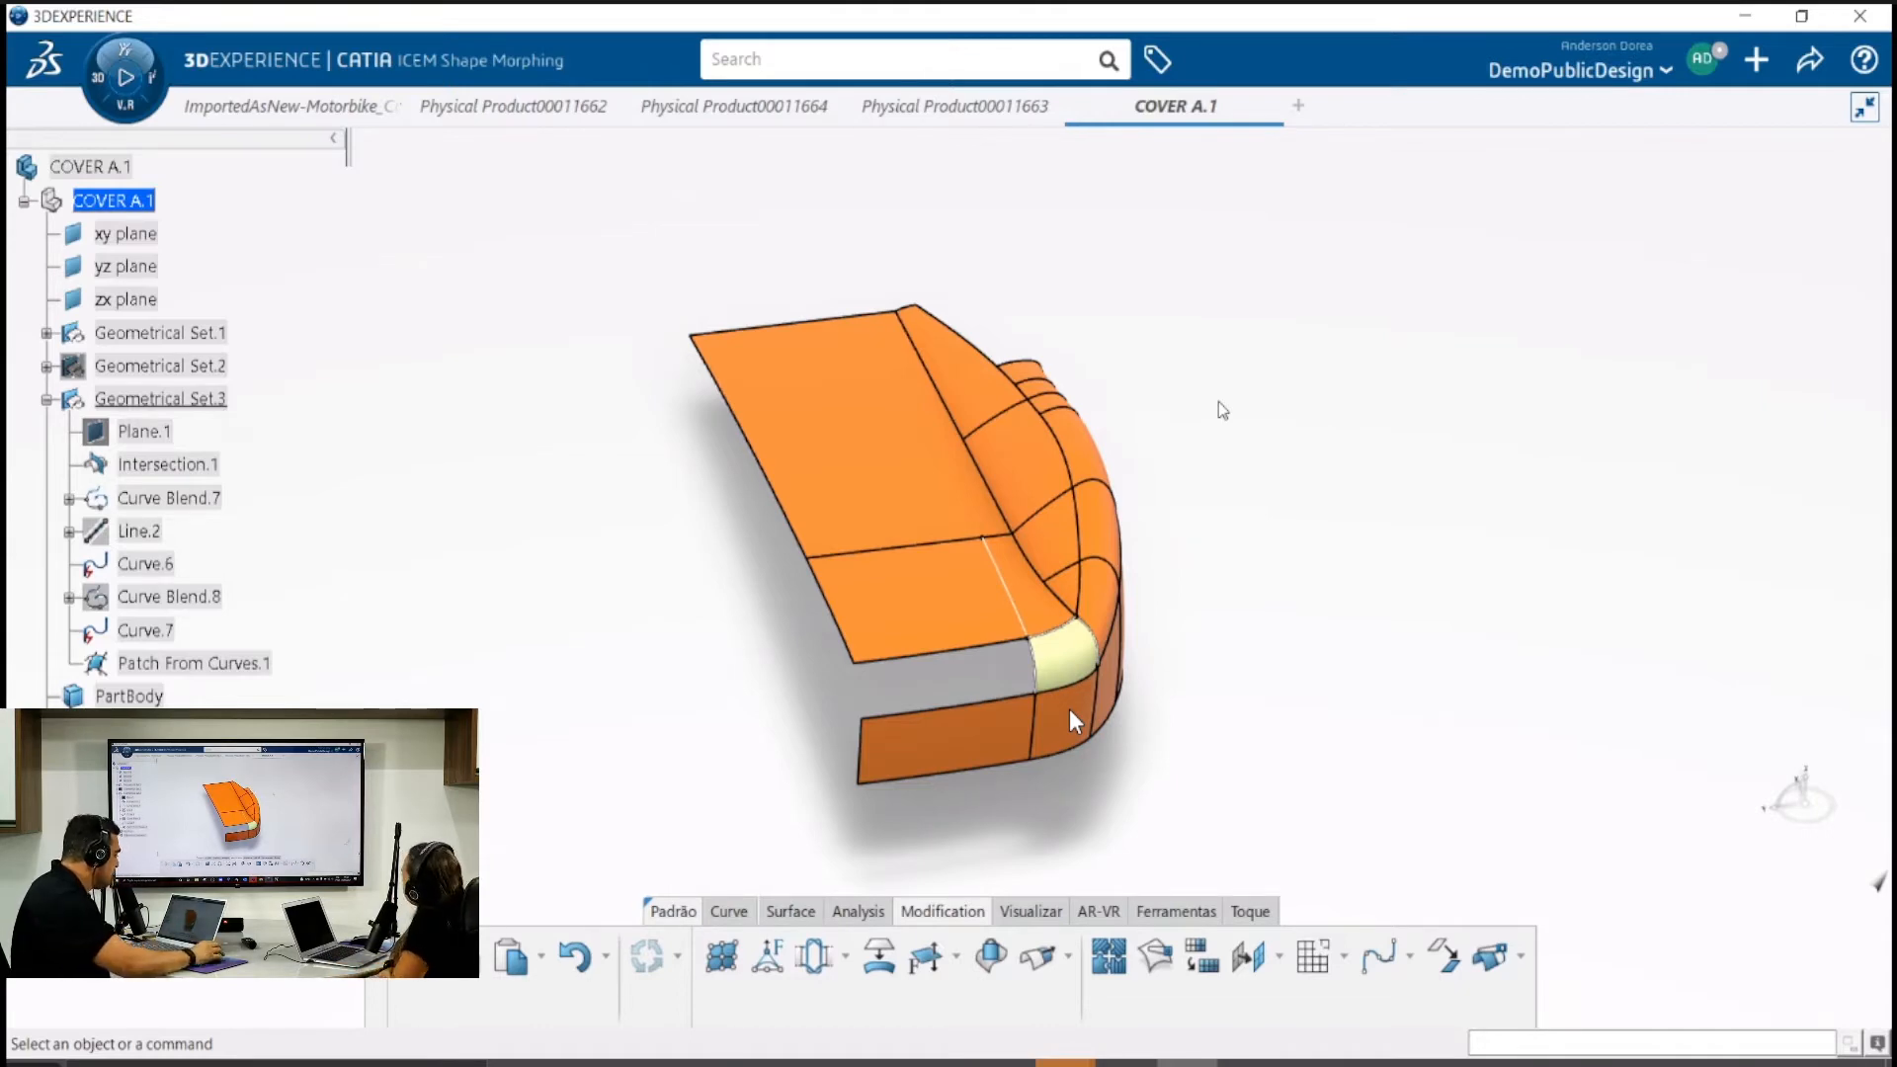
{"action": "middle_click_drag", "start_coordinate": [1093, 494], "coordinate": [914, 369]}
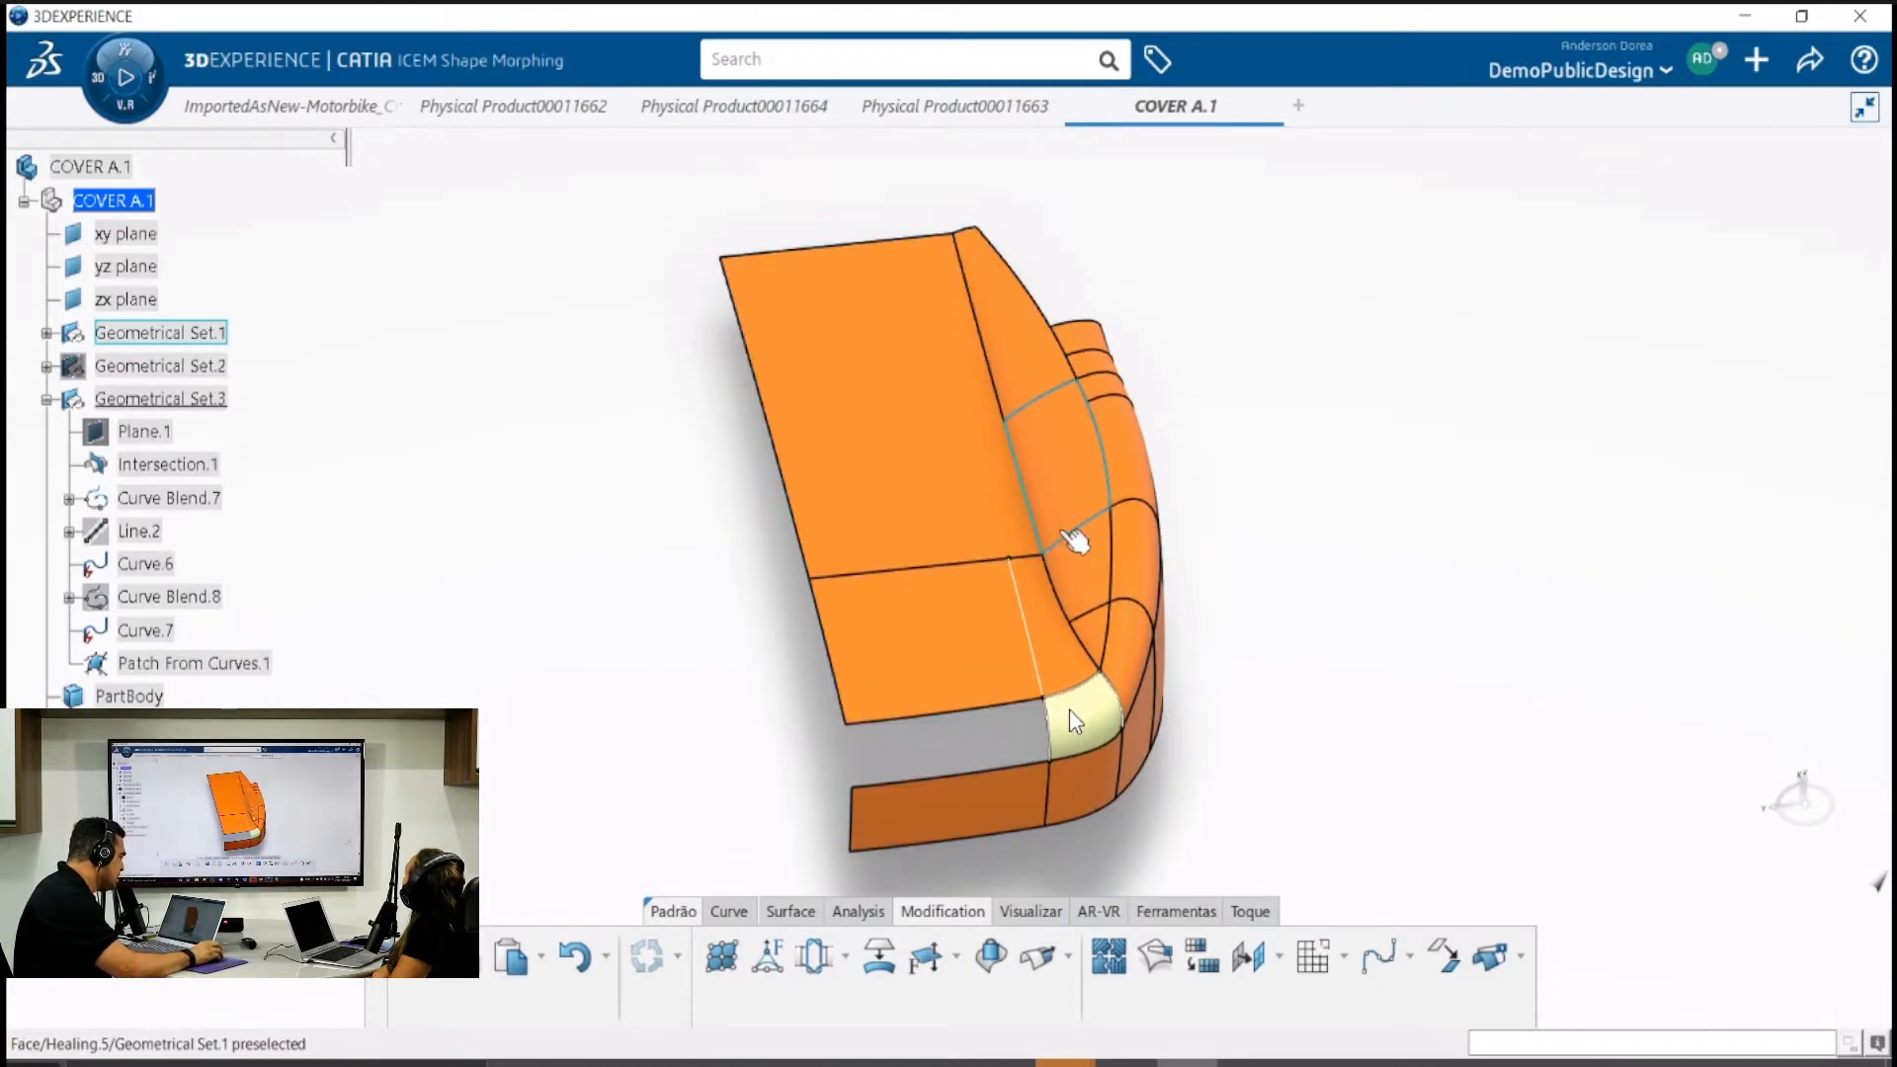
{"action": "middle_click_drag", "start_coordinate": [1039, 601], "coordinate": [997, 565]}
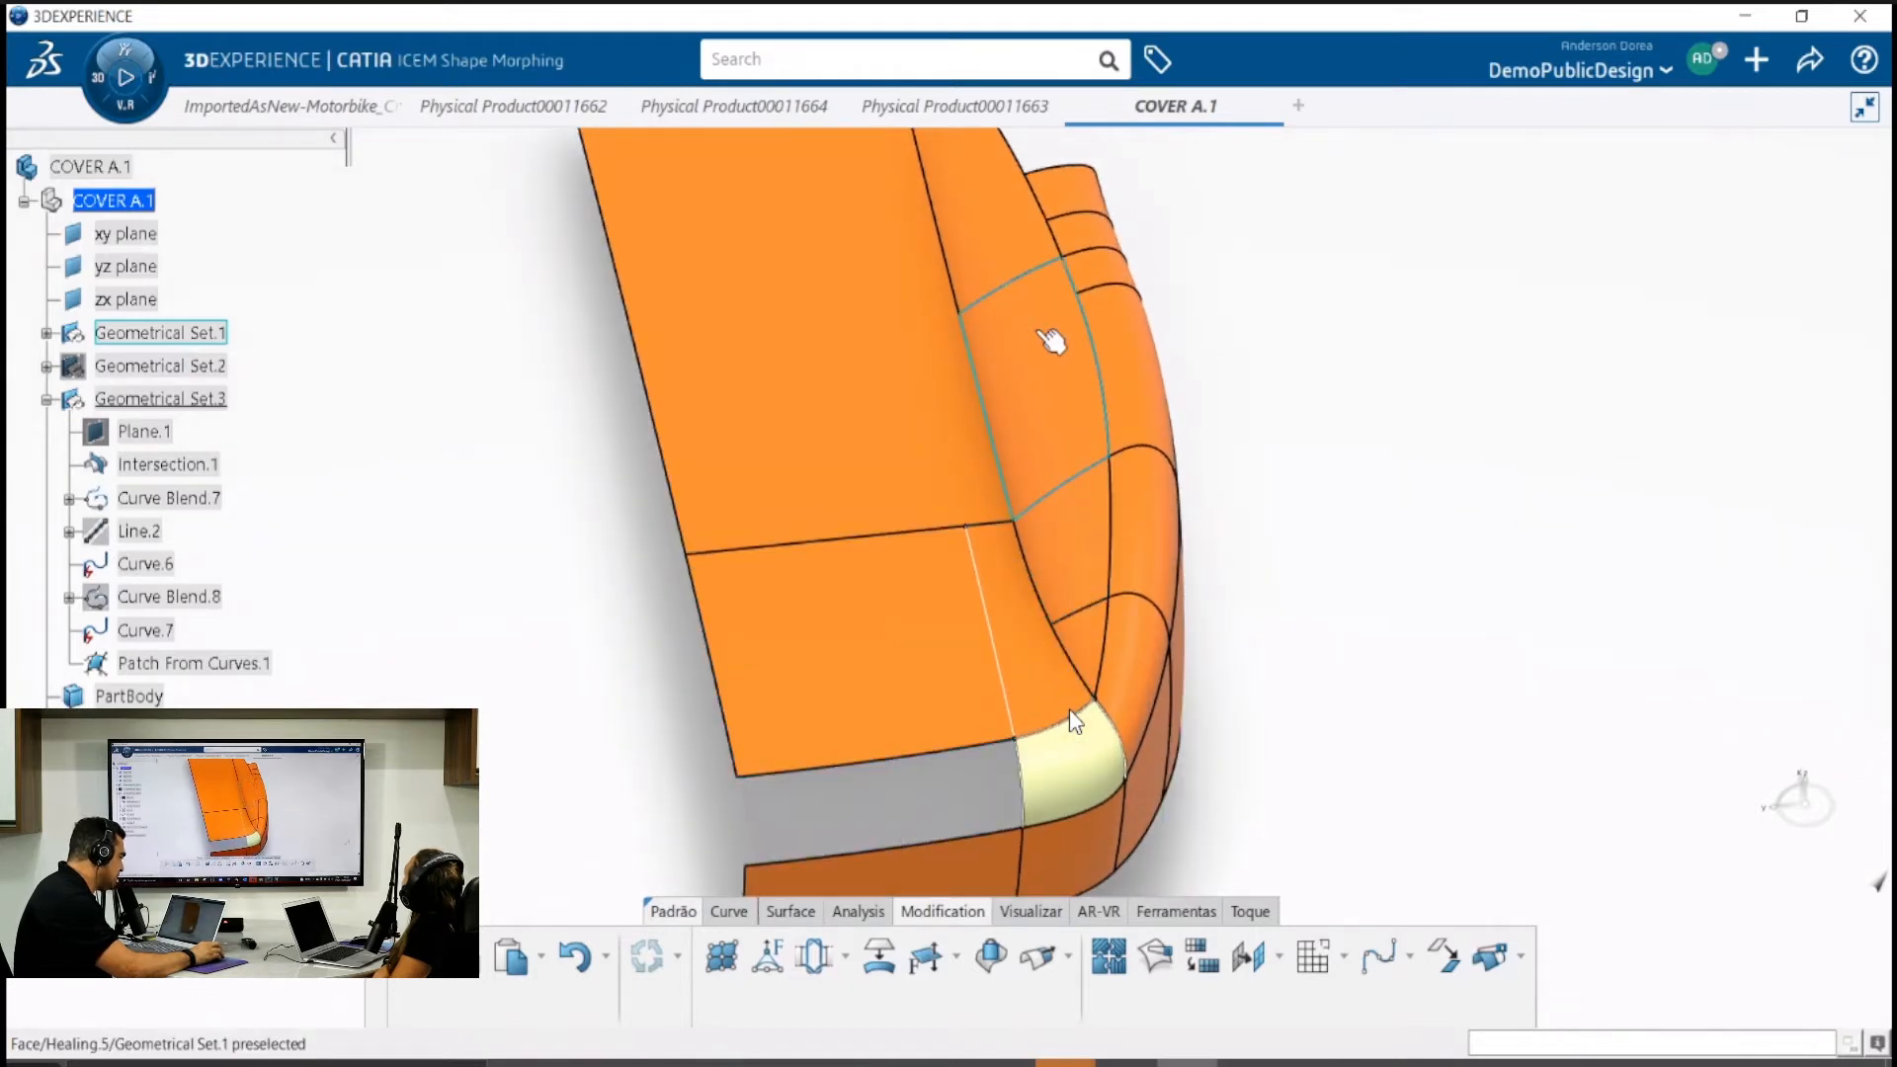
{"action": "middle_click_drag", "start_coordinate": [1044, 362], "coordinate": [1034, 441]}
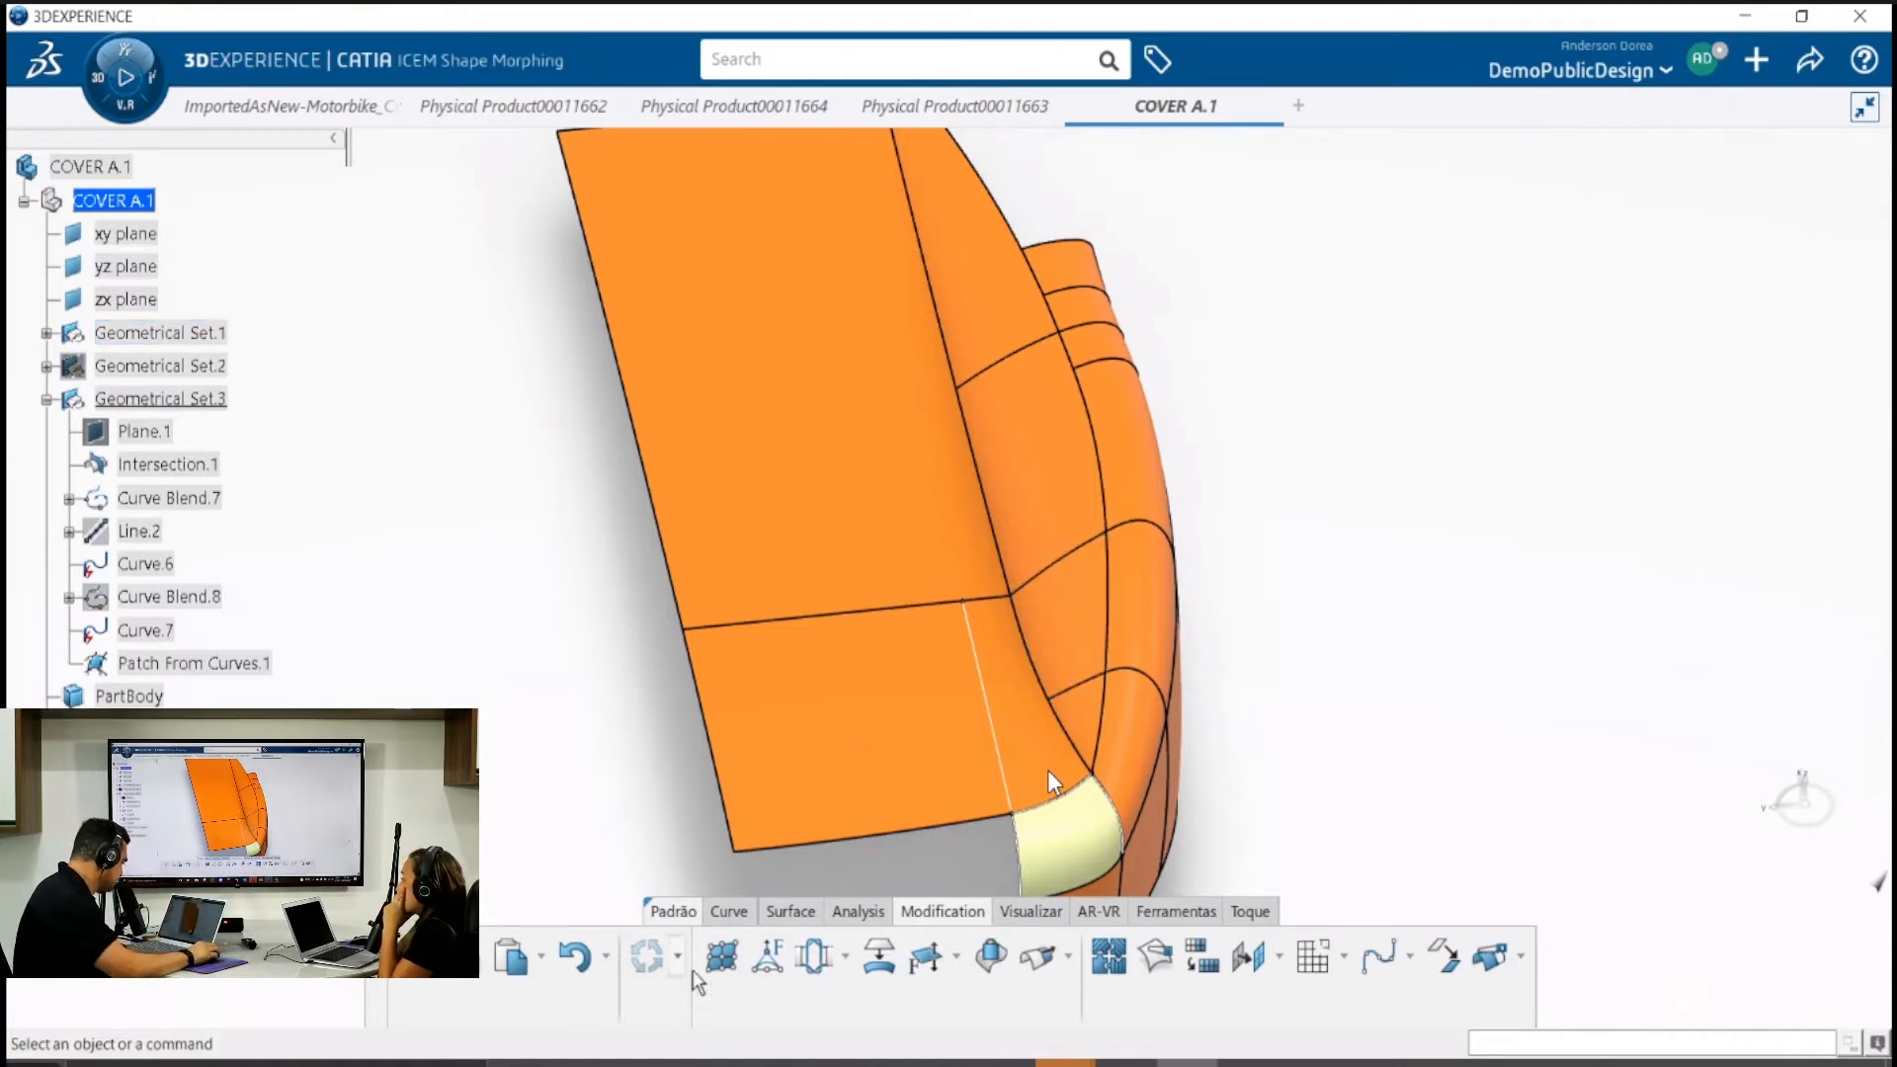
Display the control point mesh of the small Healing.5 face above the corner patch and check its U and V orders
{"action": "left_click", "coordinate": [721, 957]}
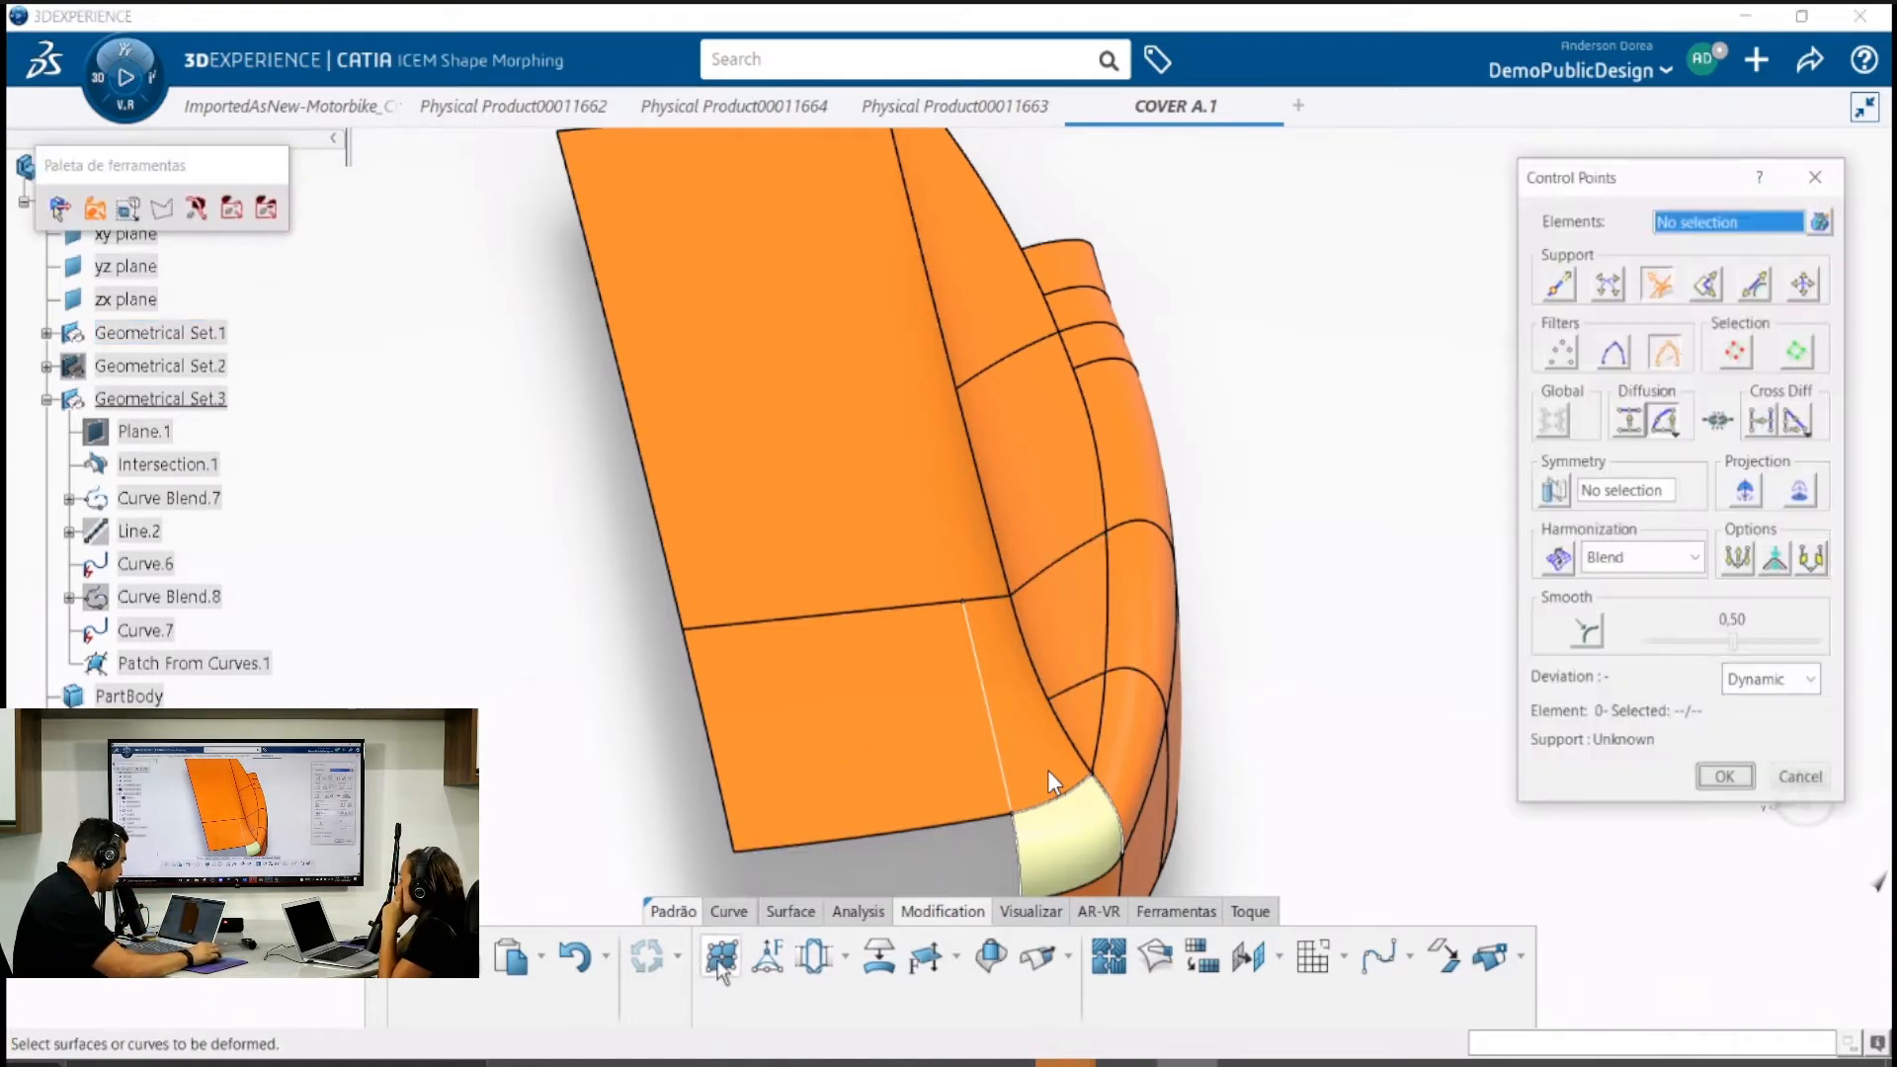
{"action": "left_click", "coordinate": [1067, 632]}
{"action": "middle_click_drag", "start_coordinate": [1068, 629], "coordinate": [1051, 782]}
{"action": "middle_click_drag", "start_coordinate": [995, 476], "coordinate": [904, 630]}
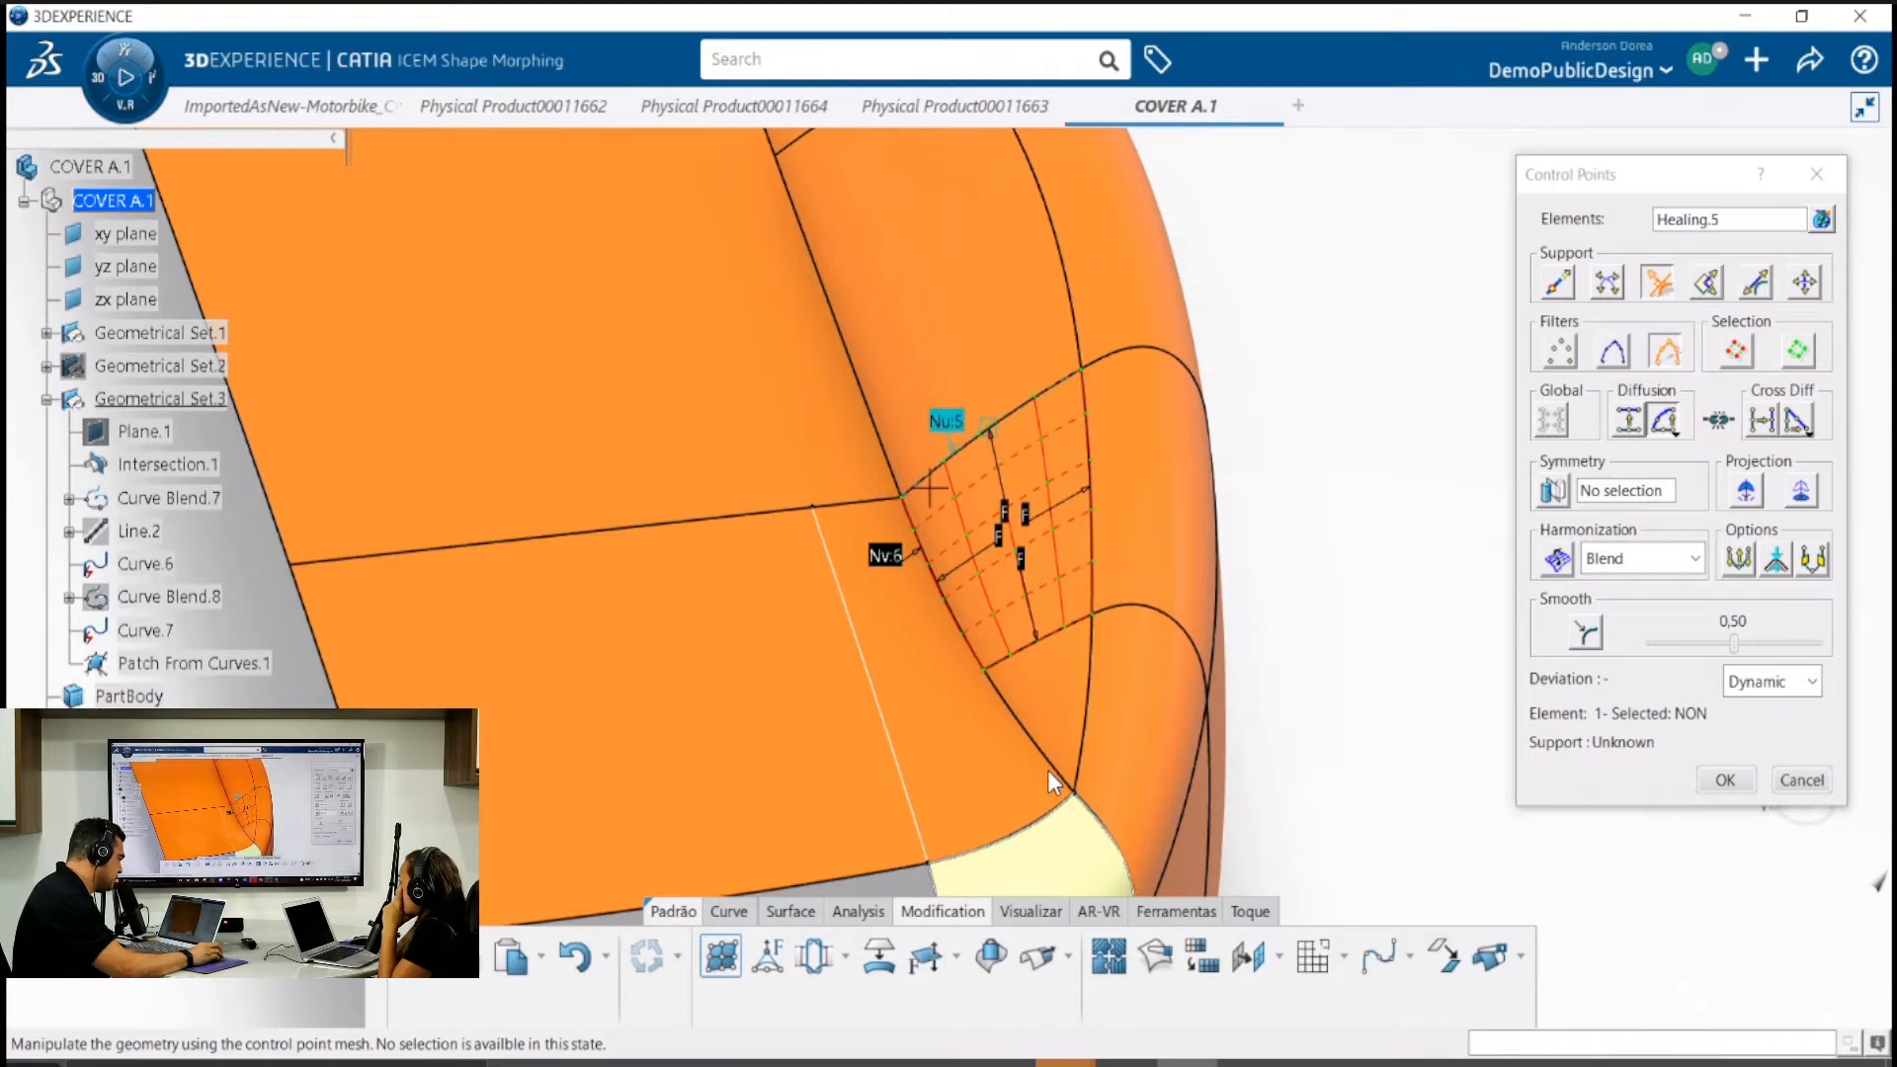
{"action": "right_click", "coordinate": [885, 561]}
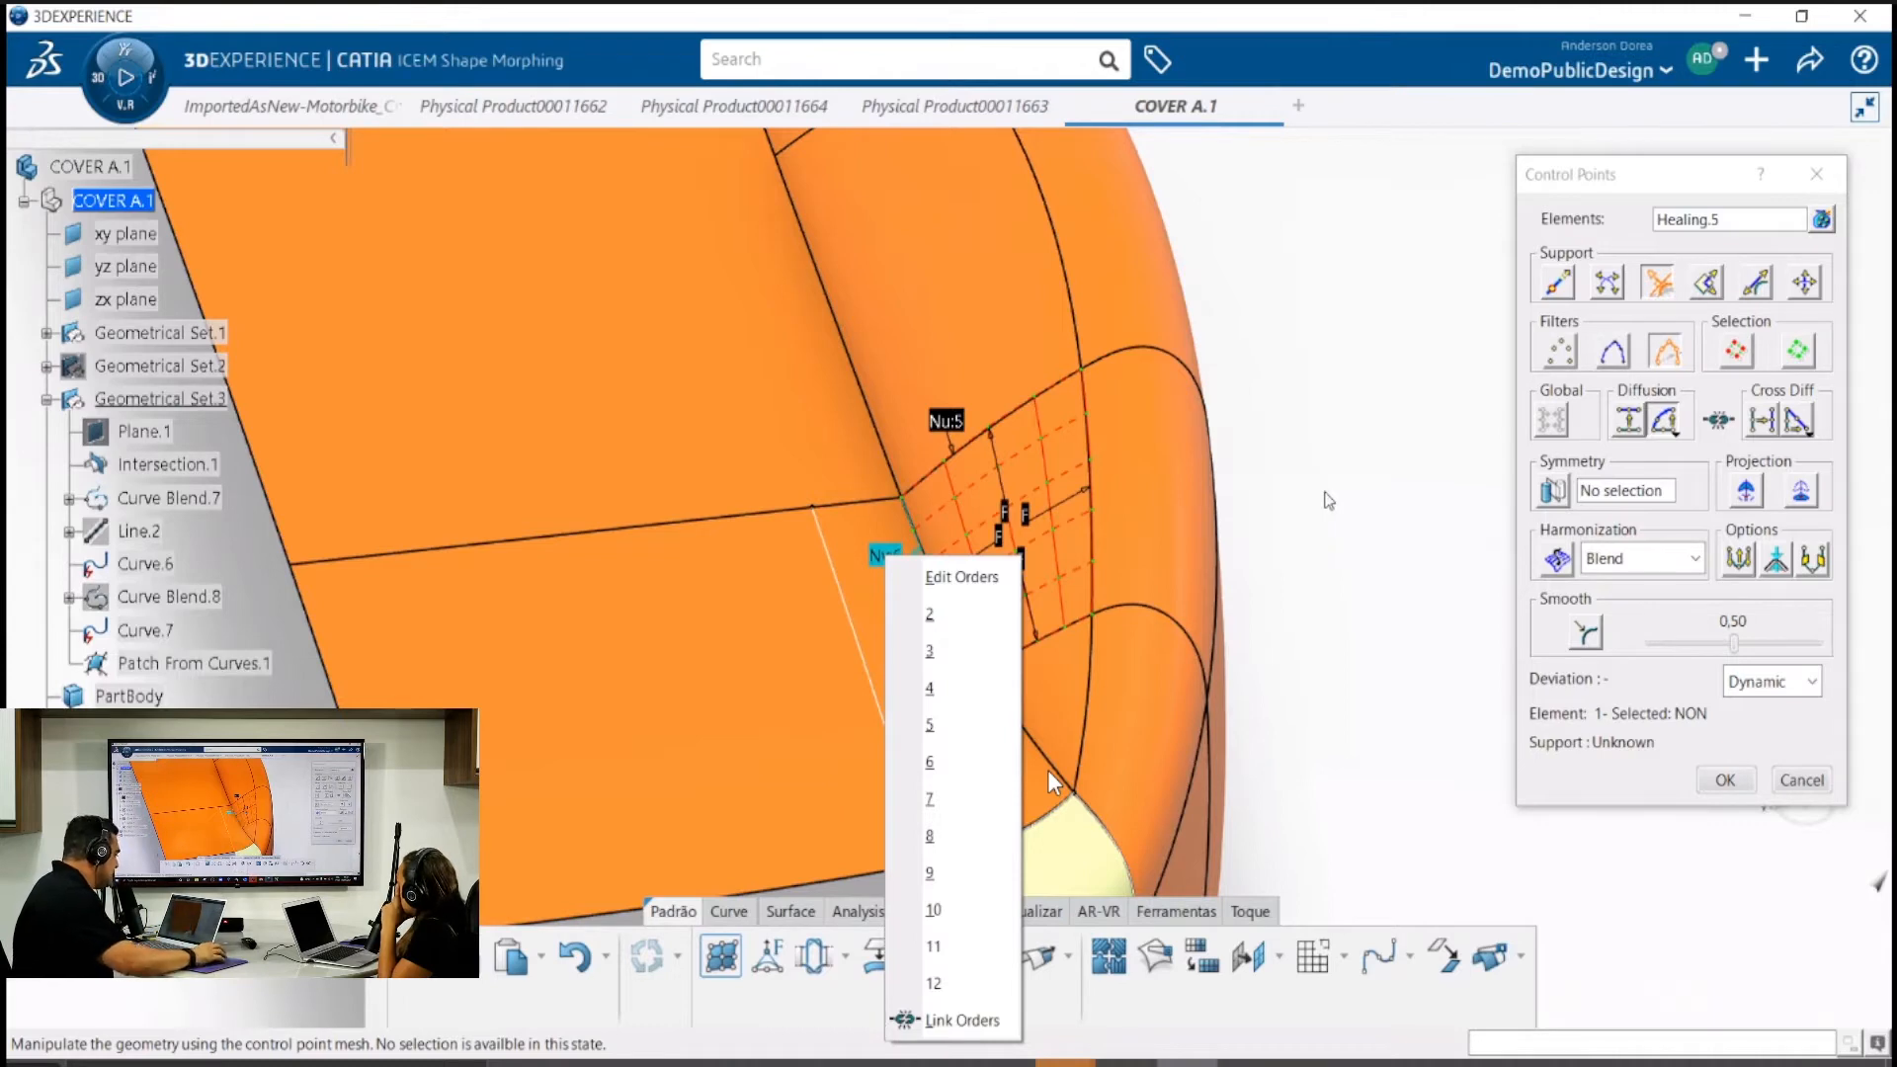
{"action": "left_click", "coordinate": [1325, 491]}
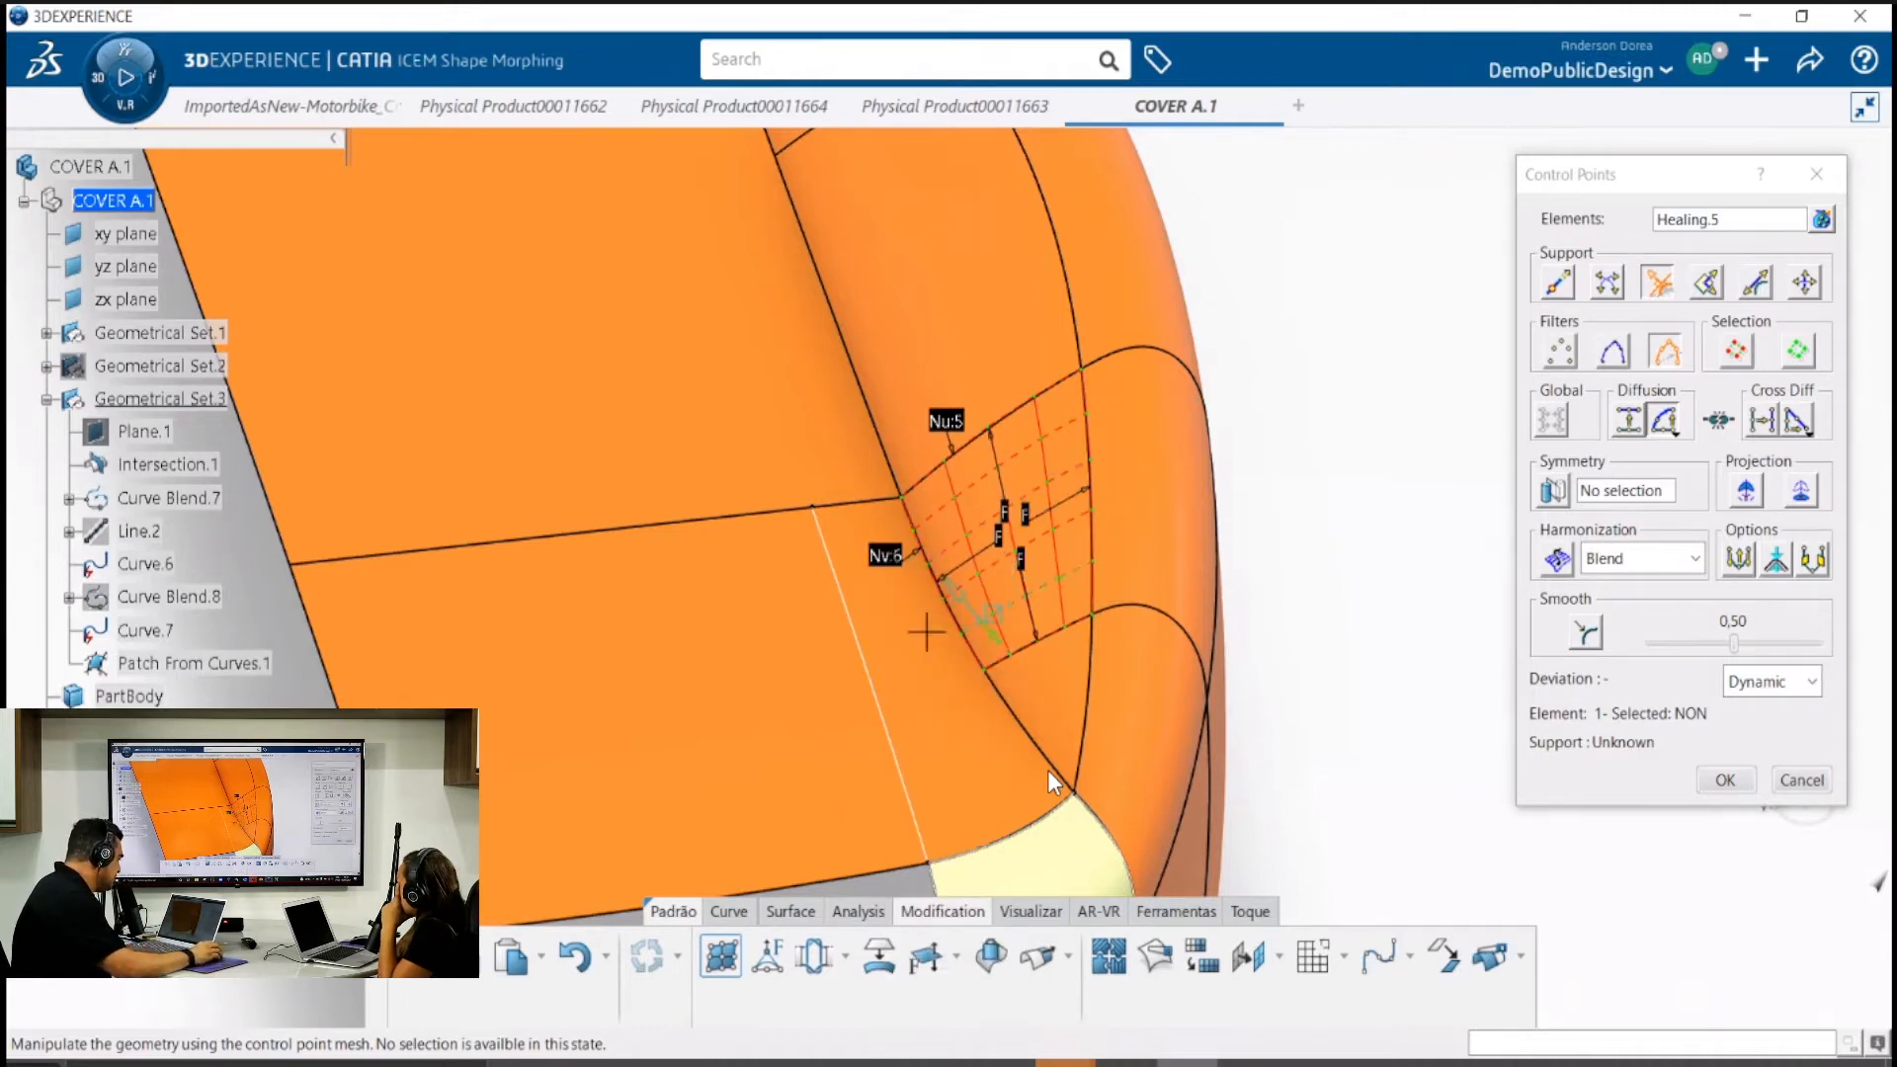
{"action": "middle_click_drag", "start_coordinate": [923, 630], "coordinate": [914, 585]}
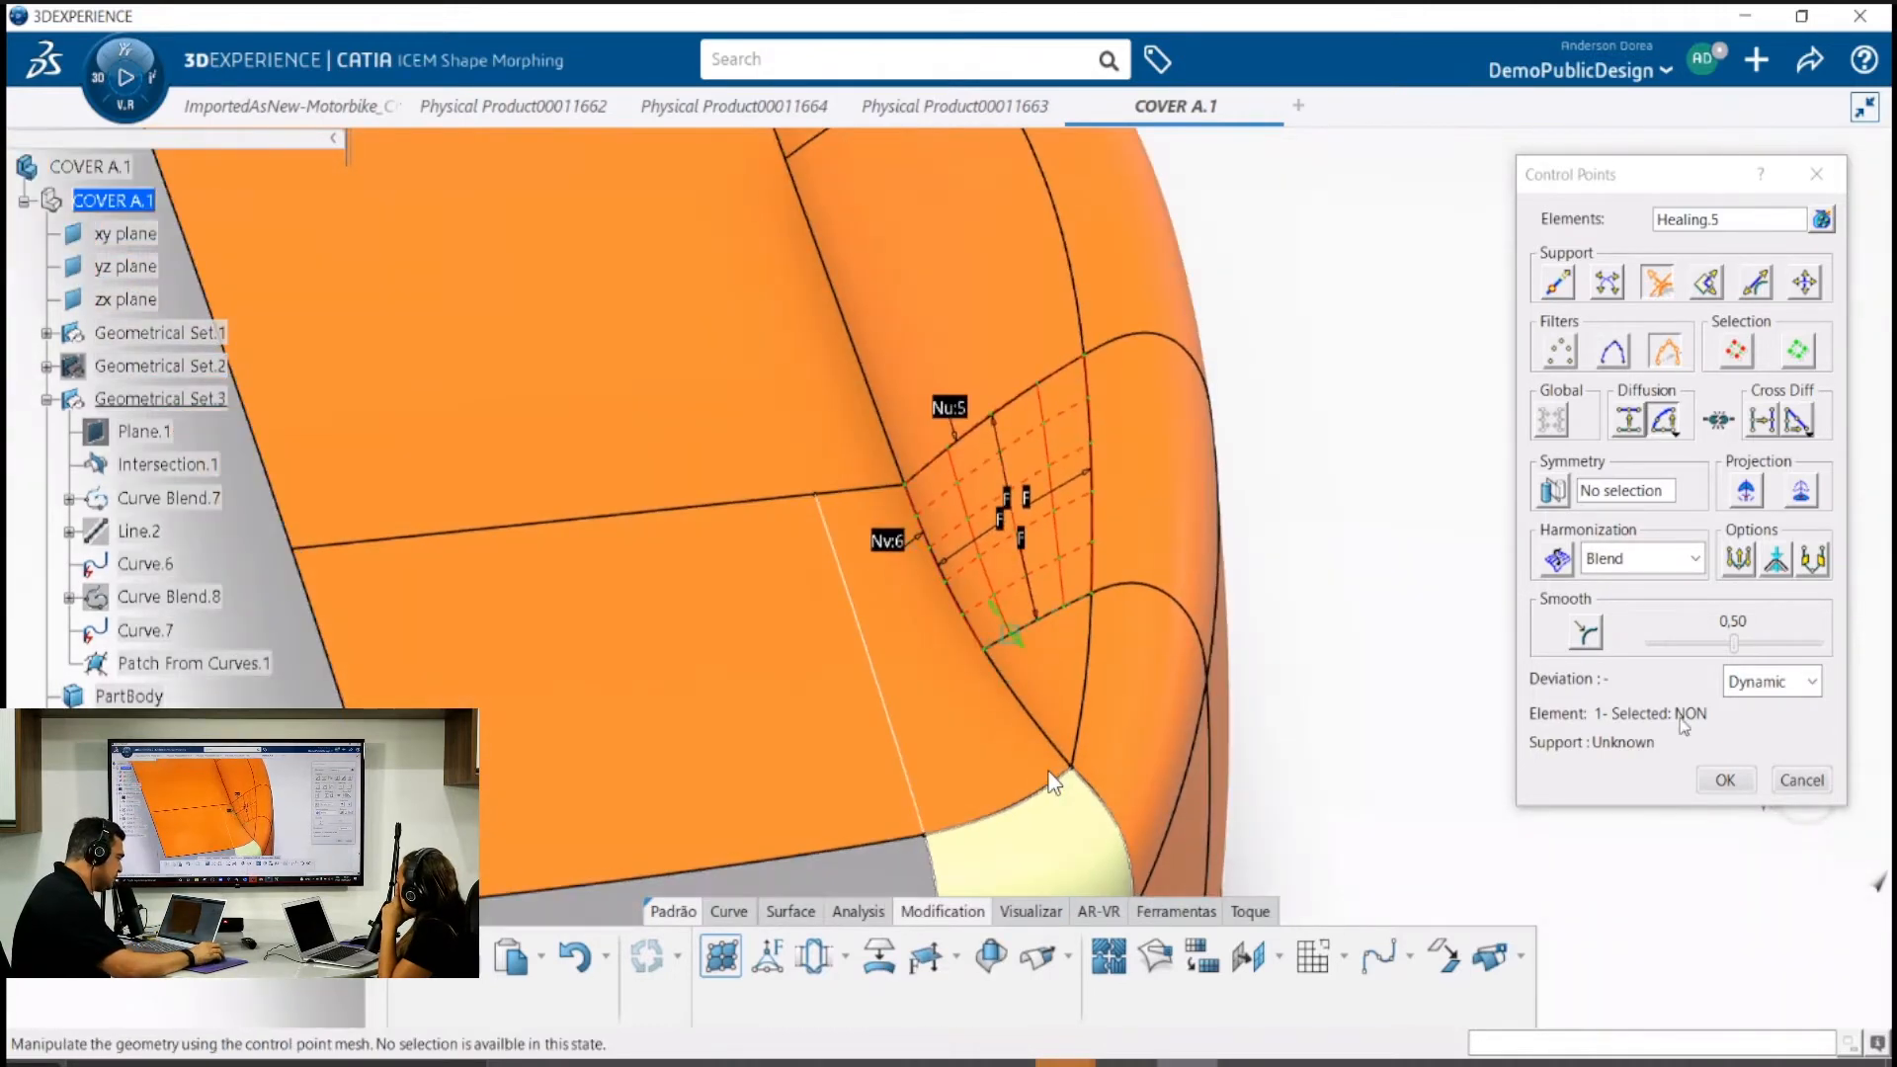
{"action": "left_click", "coordinate": [1800, 777]}
Examine the open gap beside the corner patch and the facing edges of the upper face and the front strip
{"action": "middle_click_drag", "start_coordinate": [984, 450], "coordinate": [999, 512]}
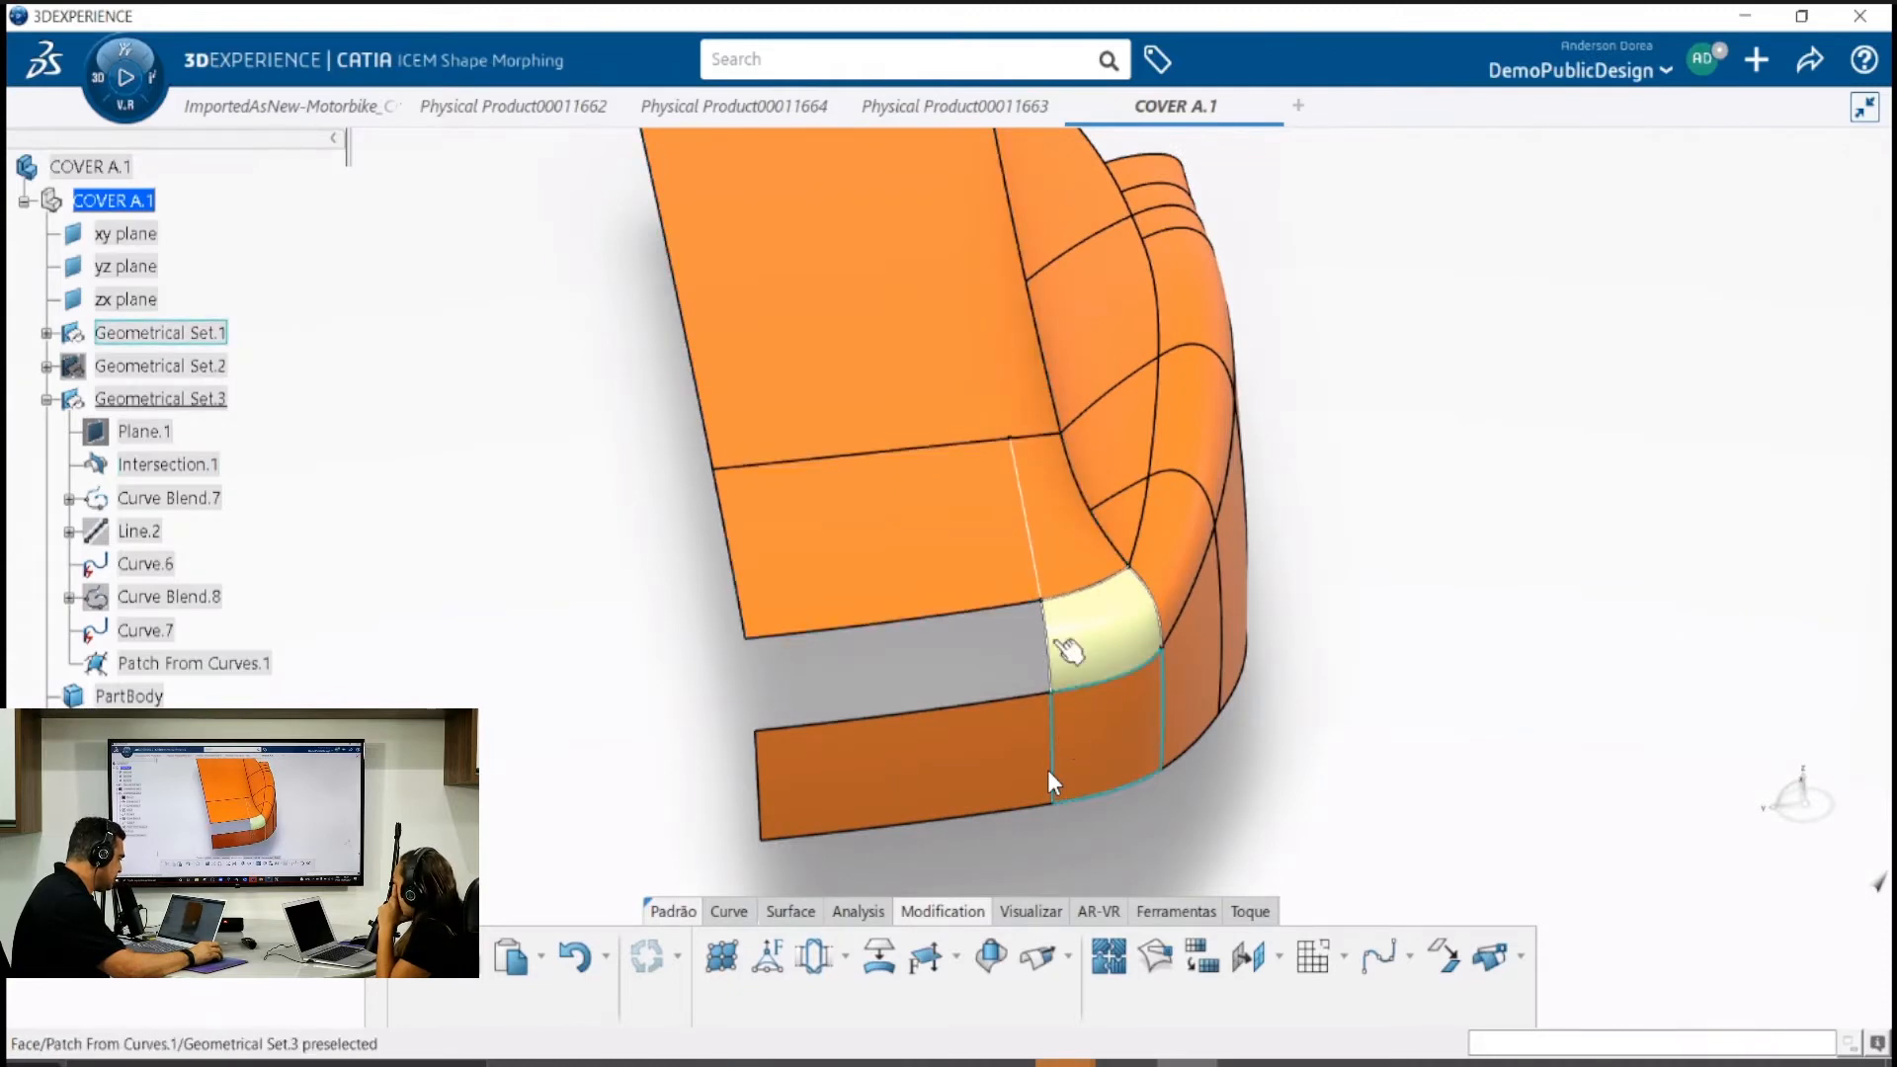
{"action": "middle_click_drag", "start_coordinate": [1123, 732], "coordinate": [1047, 622]}
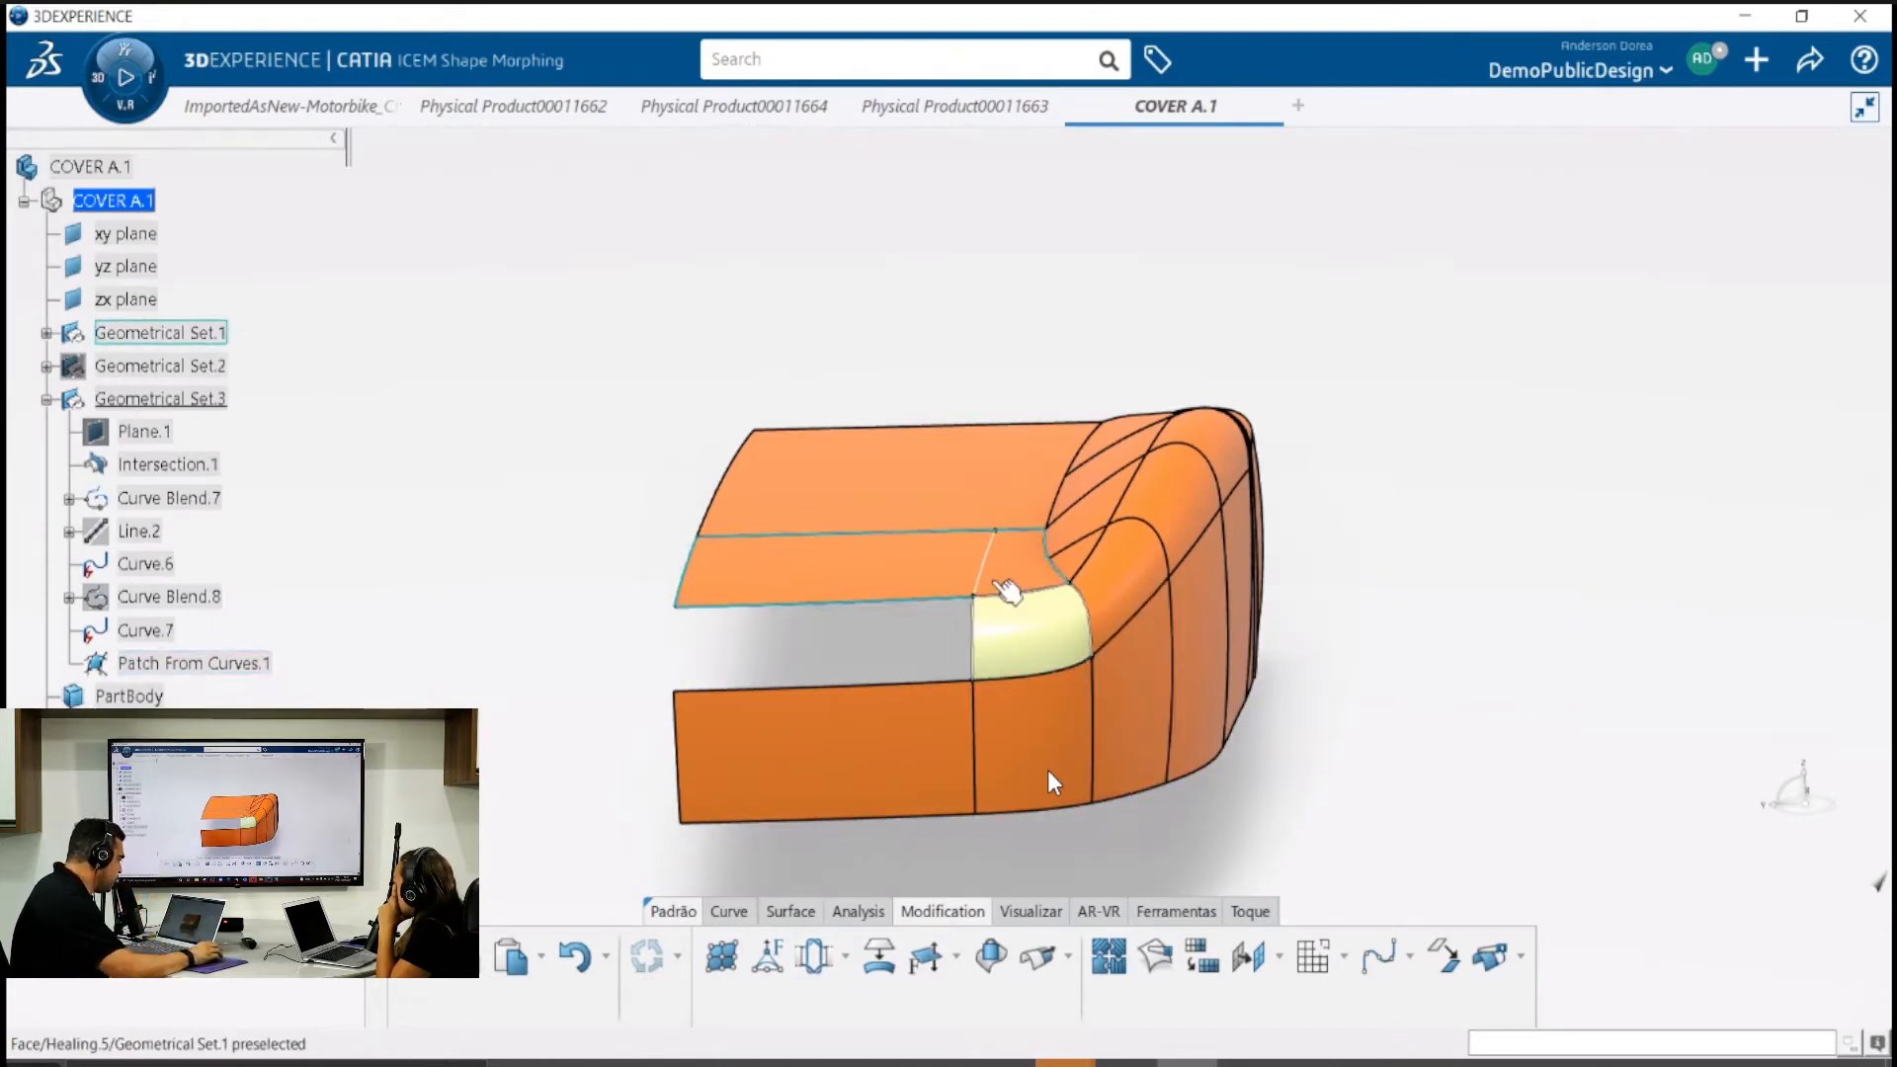
{"action": "middle_click_drag", "start_coordinate": [951, 623], "coordinate": [905, 605]}
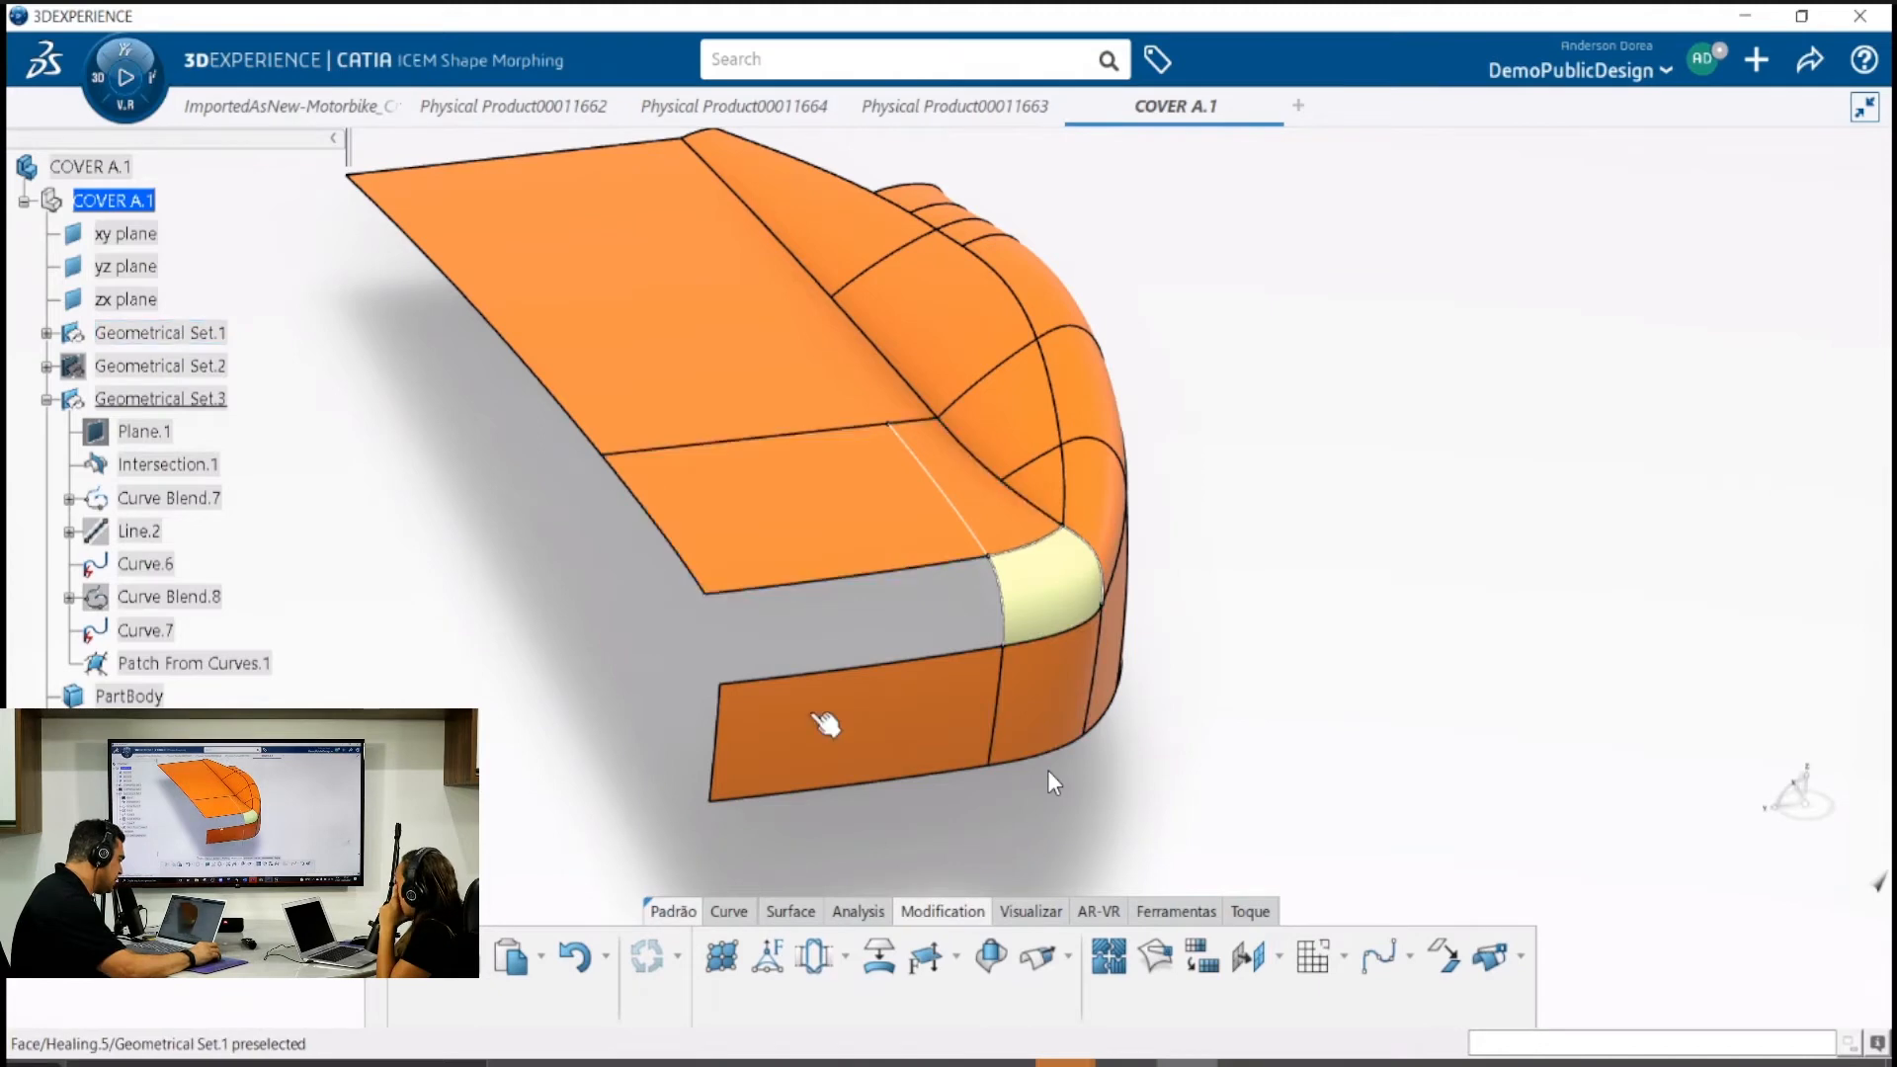
{"action": "mouse_move", "coordinate": [690, 394]}
{"action": "middle_mouse_down"}
{"action": "mouse_move", "coordinate": [643, 534]}
{"action": "mouse_move", "coordinate": [919, 441]}
{"action": "mouse_move", "coordinate": [939, 329]}
{"action": "mouse_move", "coordinate": [928, 428]}
{"action": "middle_mouse_up"}
{"action": "middle_click_drag", "start_coordinate": [931, 494], "coordinate": [1038, 550]}
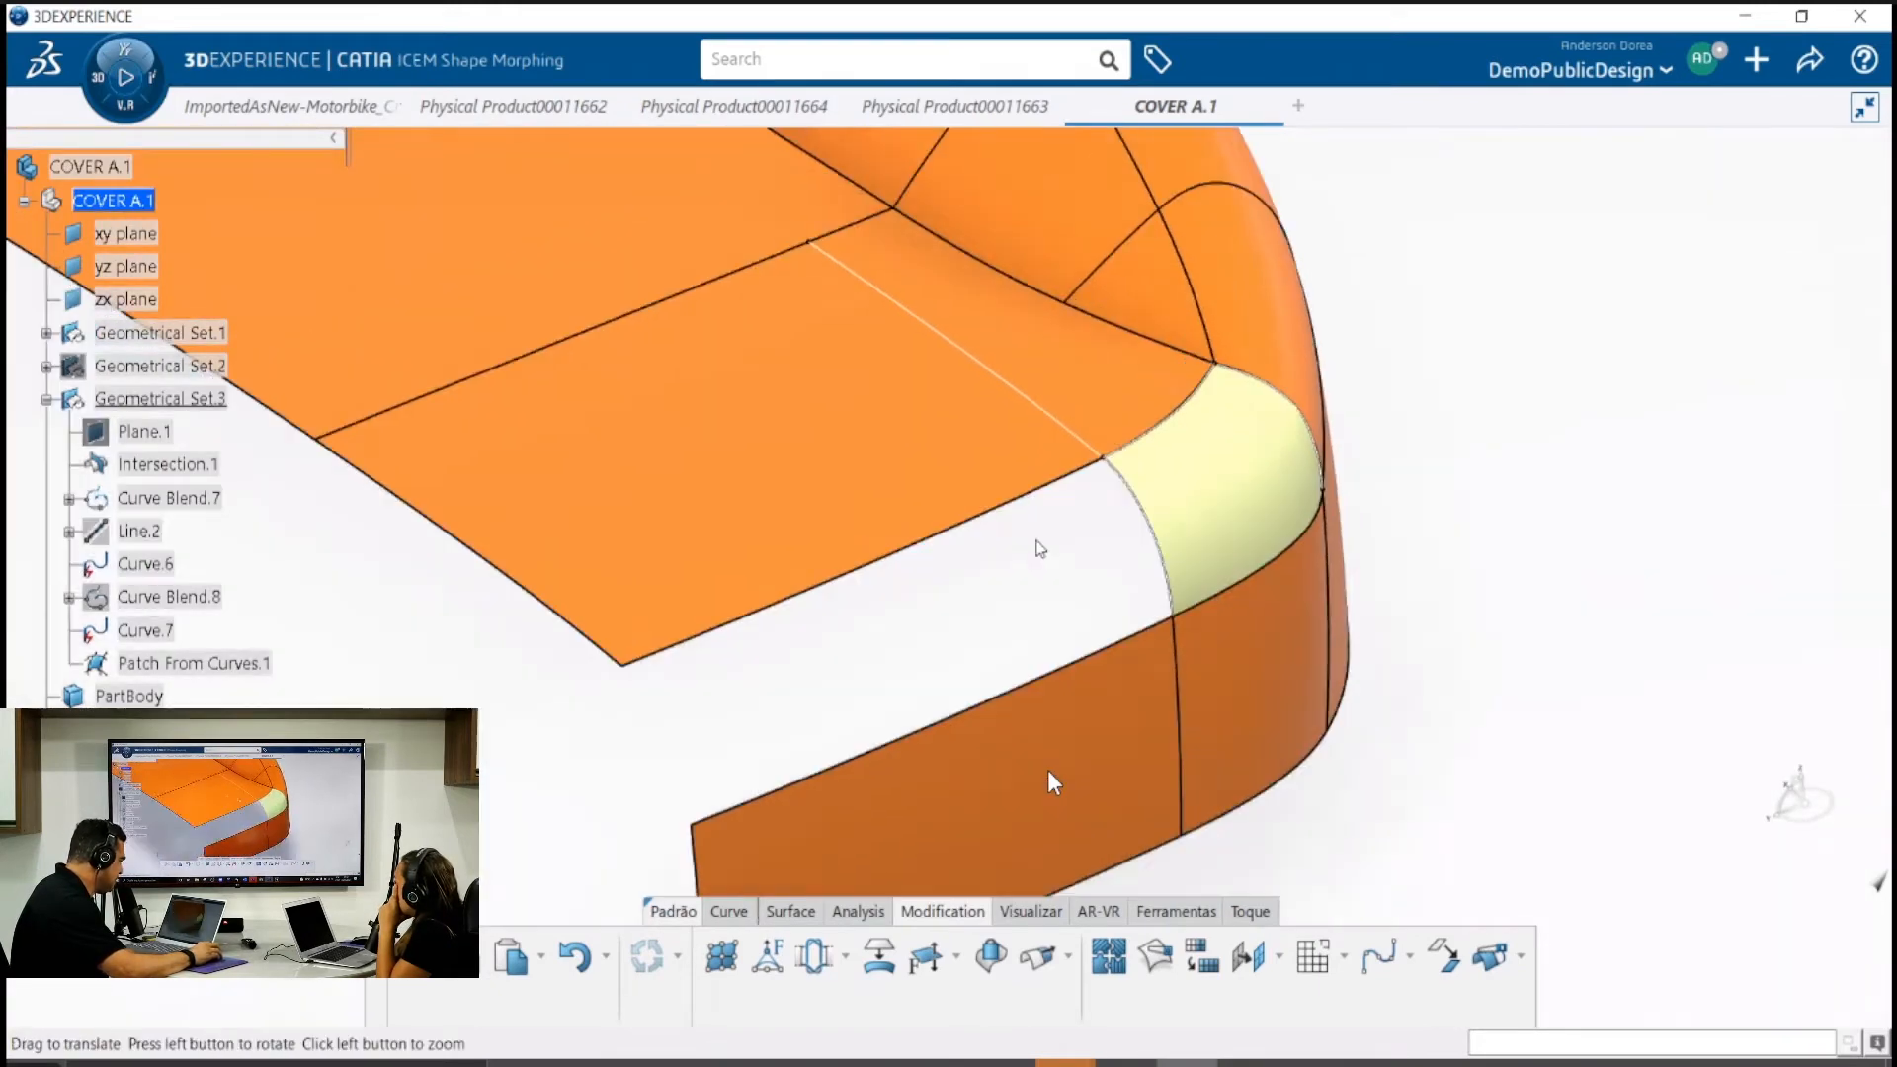
{"action": "left_click", "coordinate": [864, 416]}
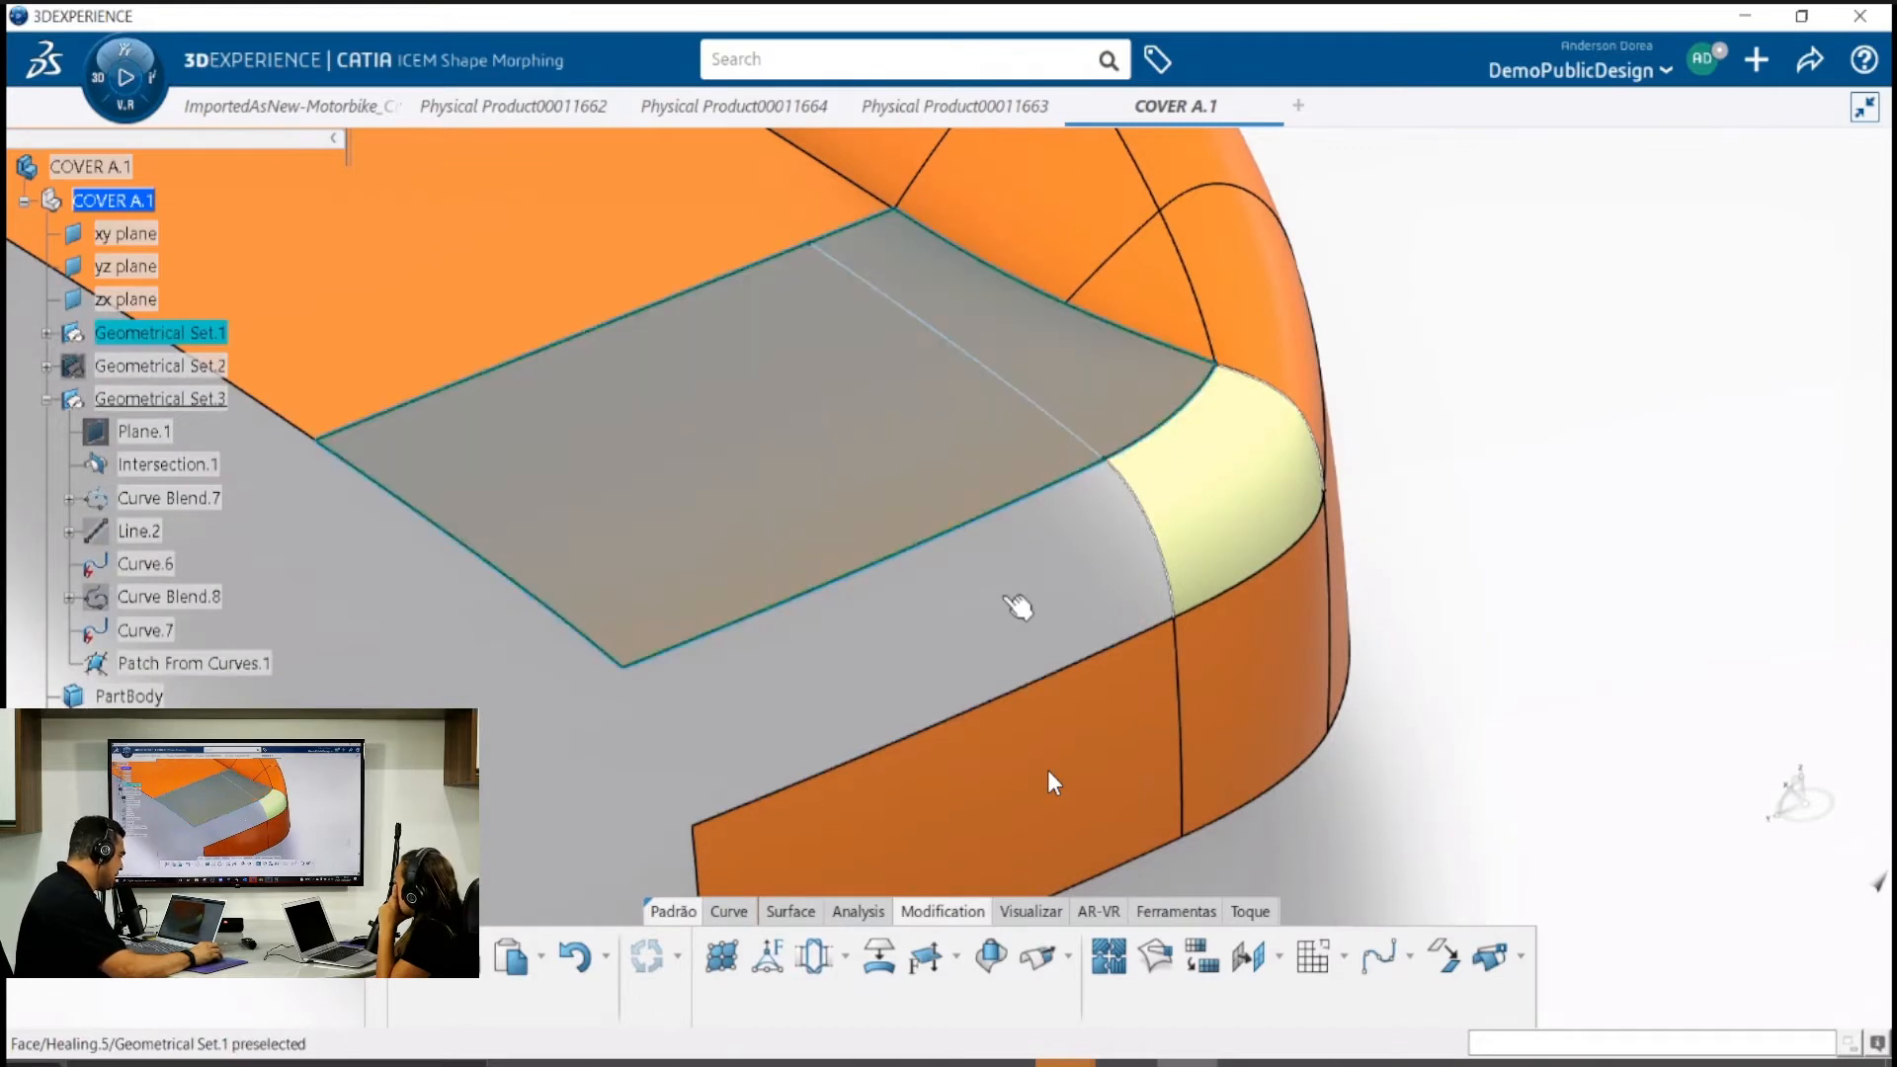
{"action": "left_click", "coordinate": [1033, 534]}
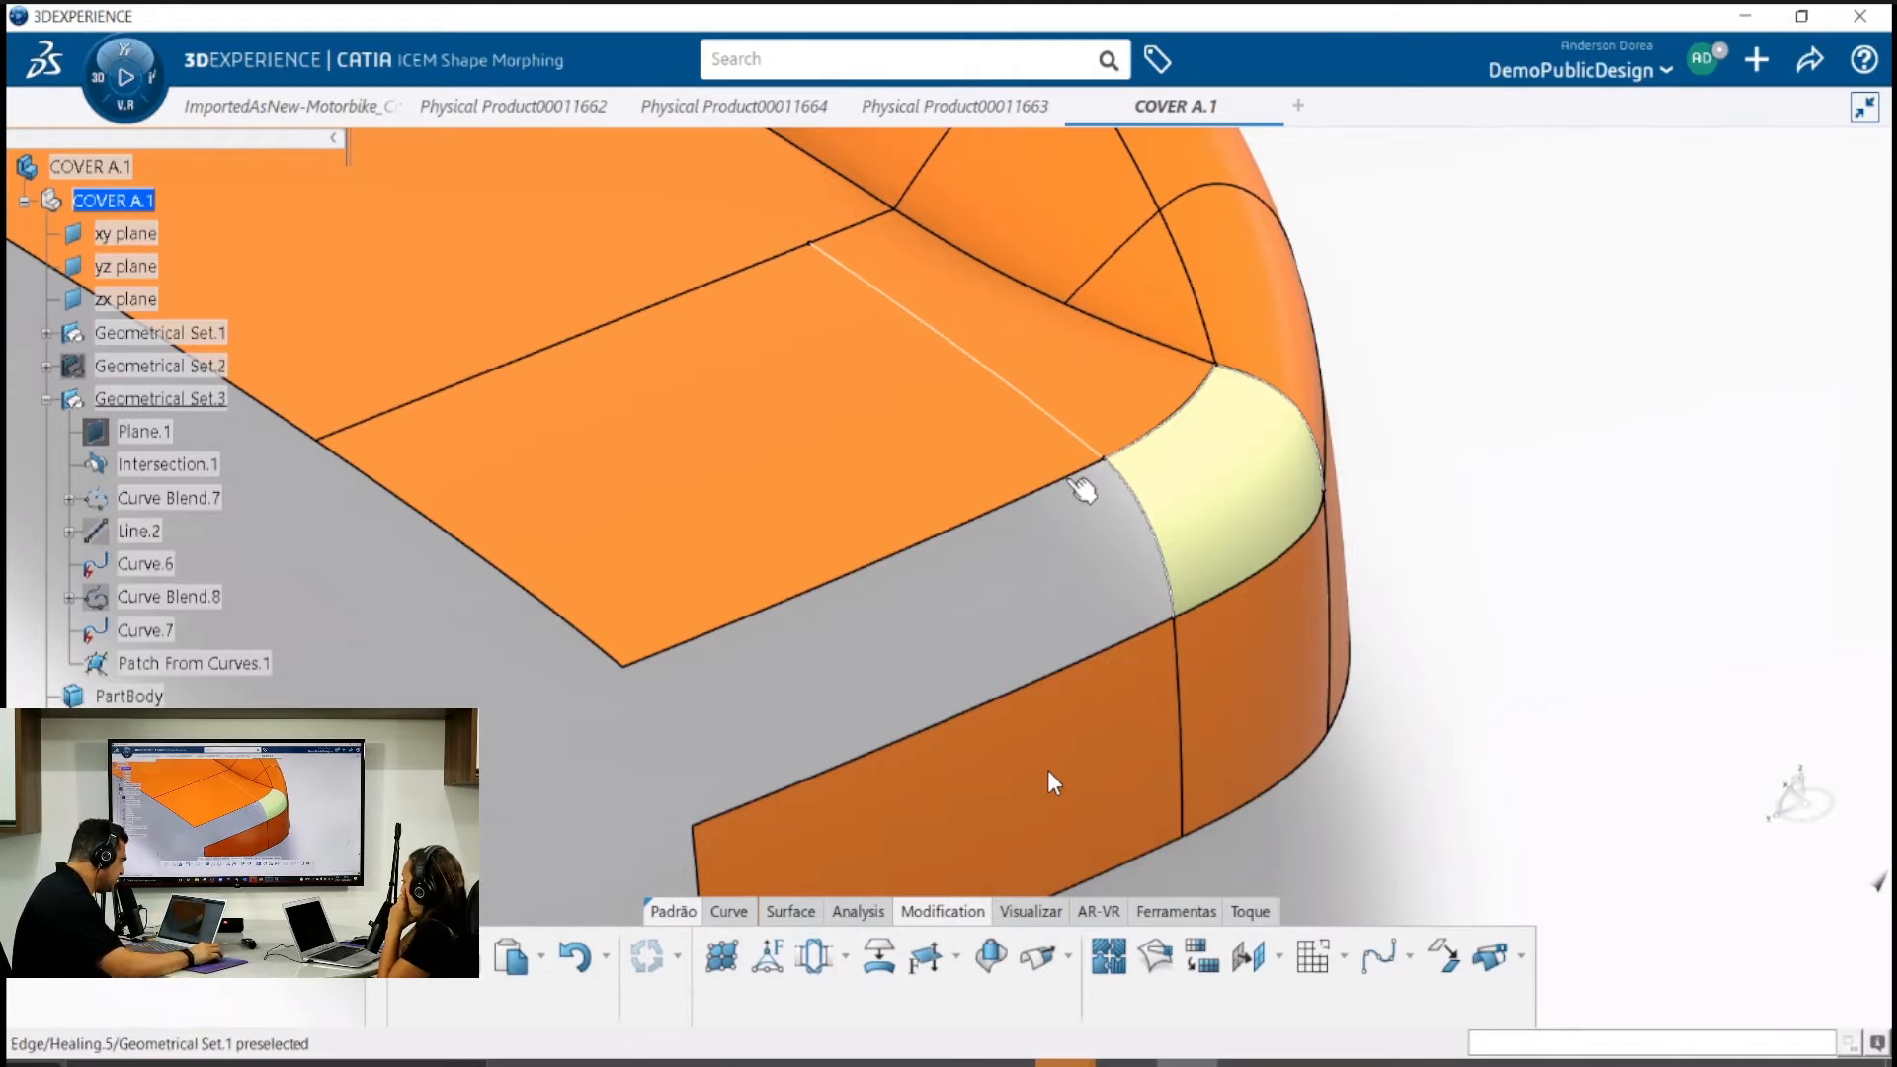
{"action": "left_click", "coordinate": [1080, 478]}
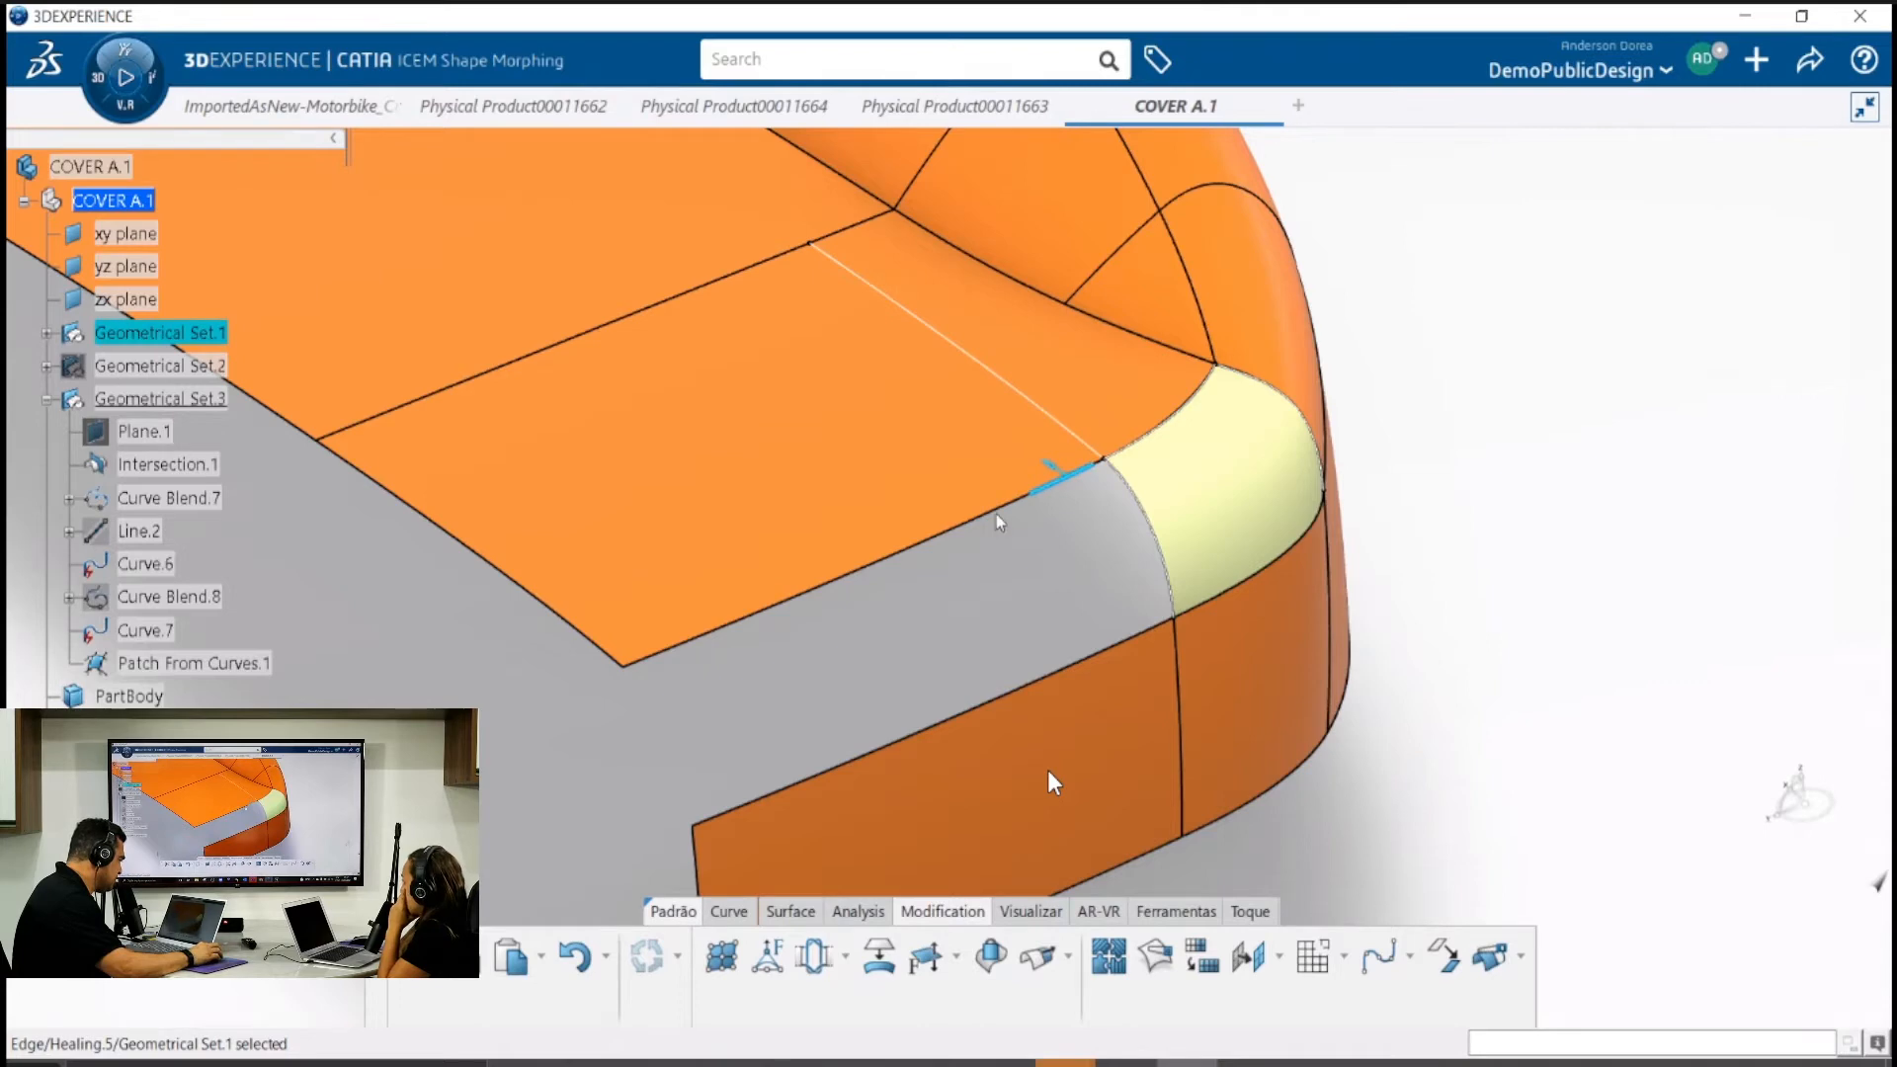
{"action": "left_click", "coordinate": [919, 620]}
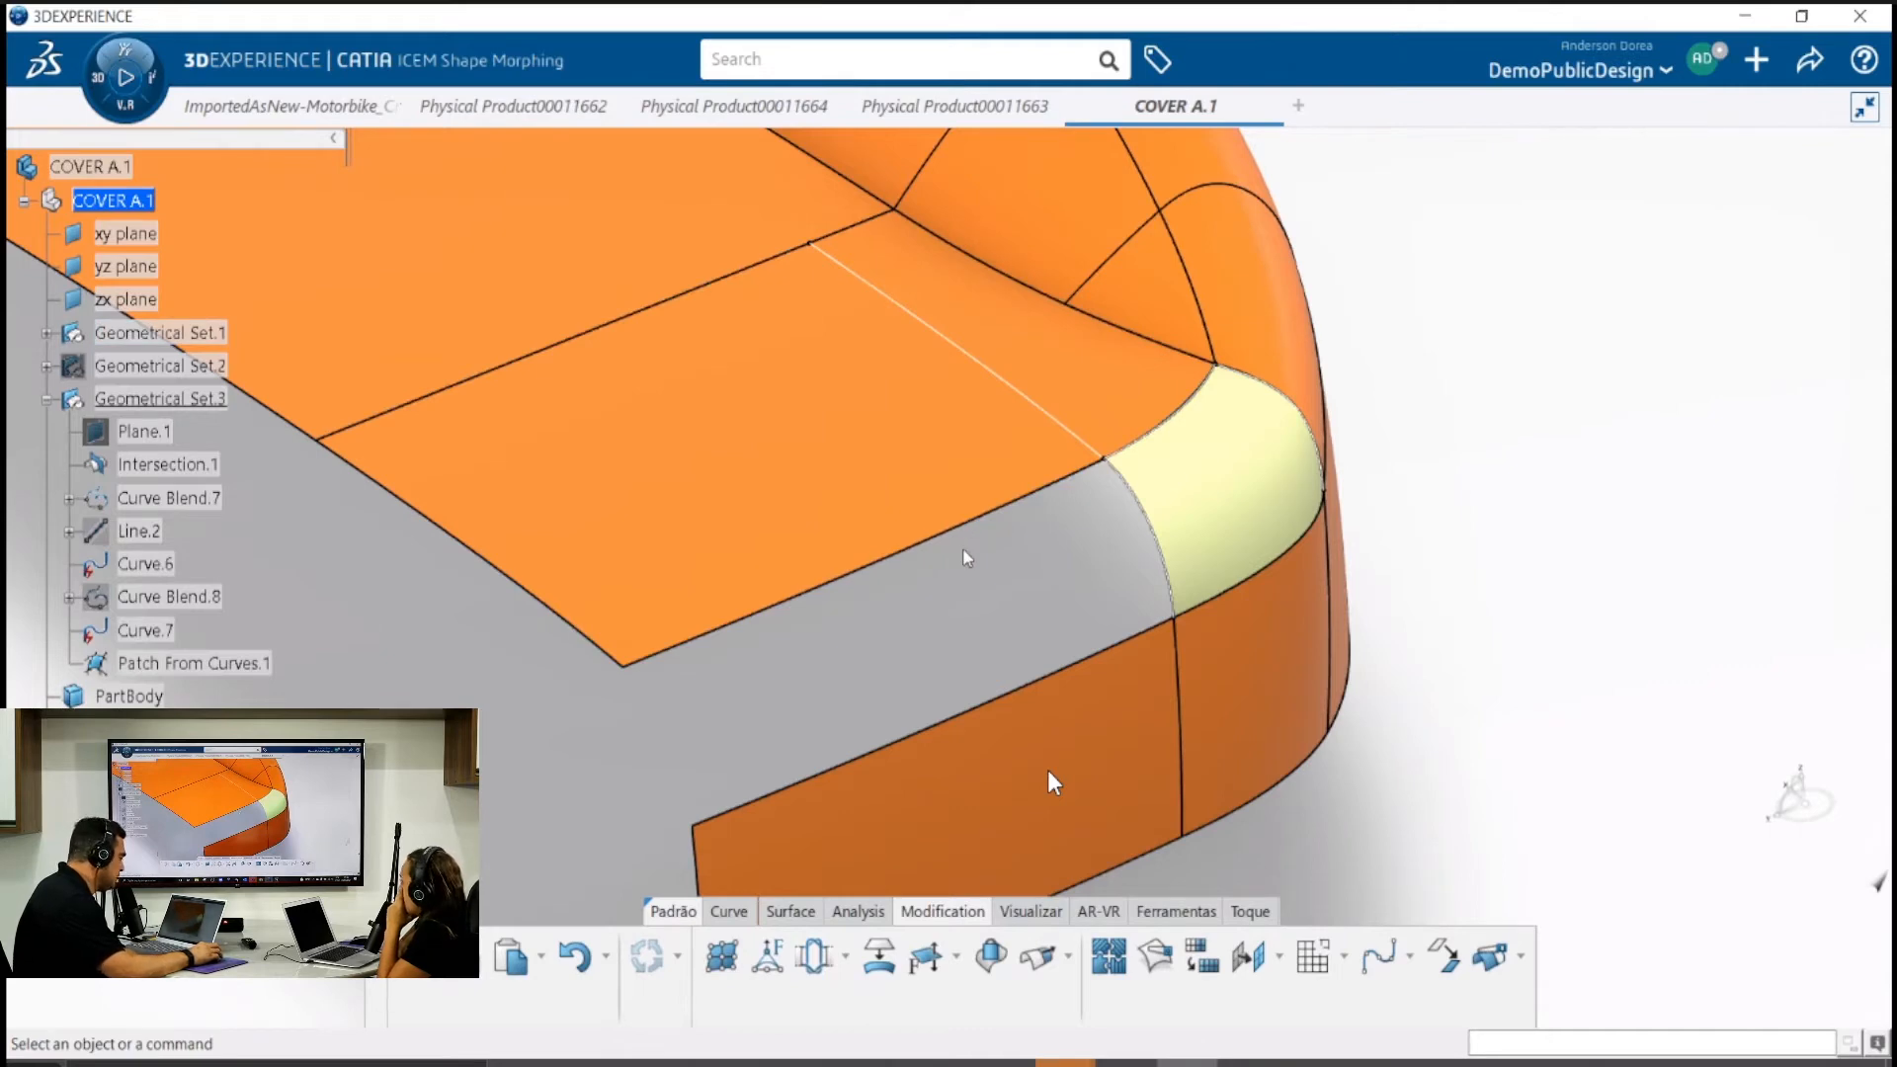
{"action": "middle_click_drag", "start_coordinate": [941, 484], "coordinate": [911, 528]}
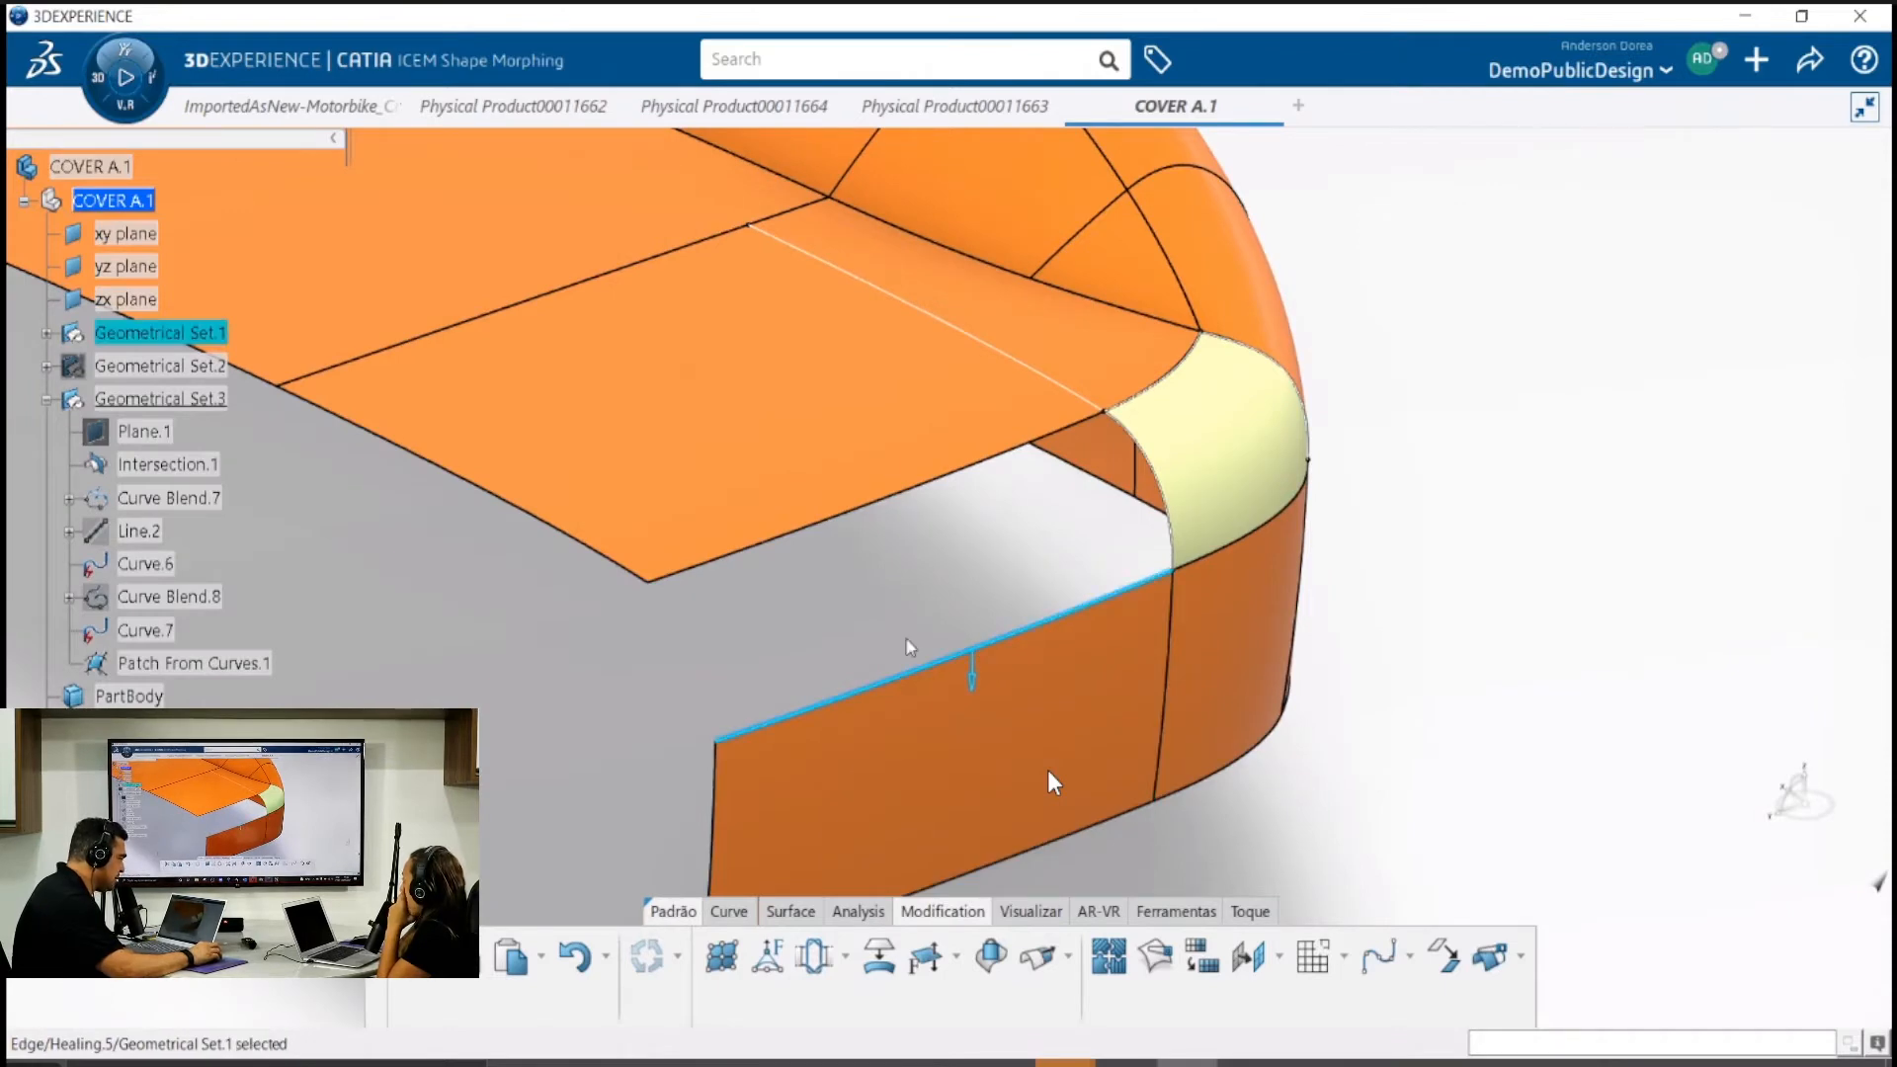
{"action": "middle_click_drag", "start_coordinate": [935, 540], "coordinate": [881, 574]}
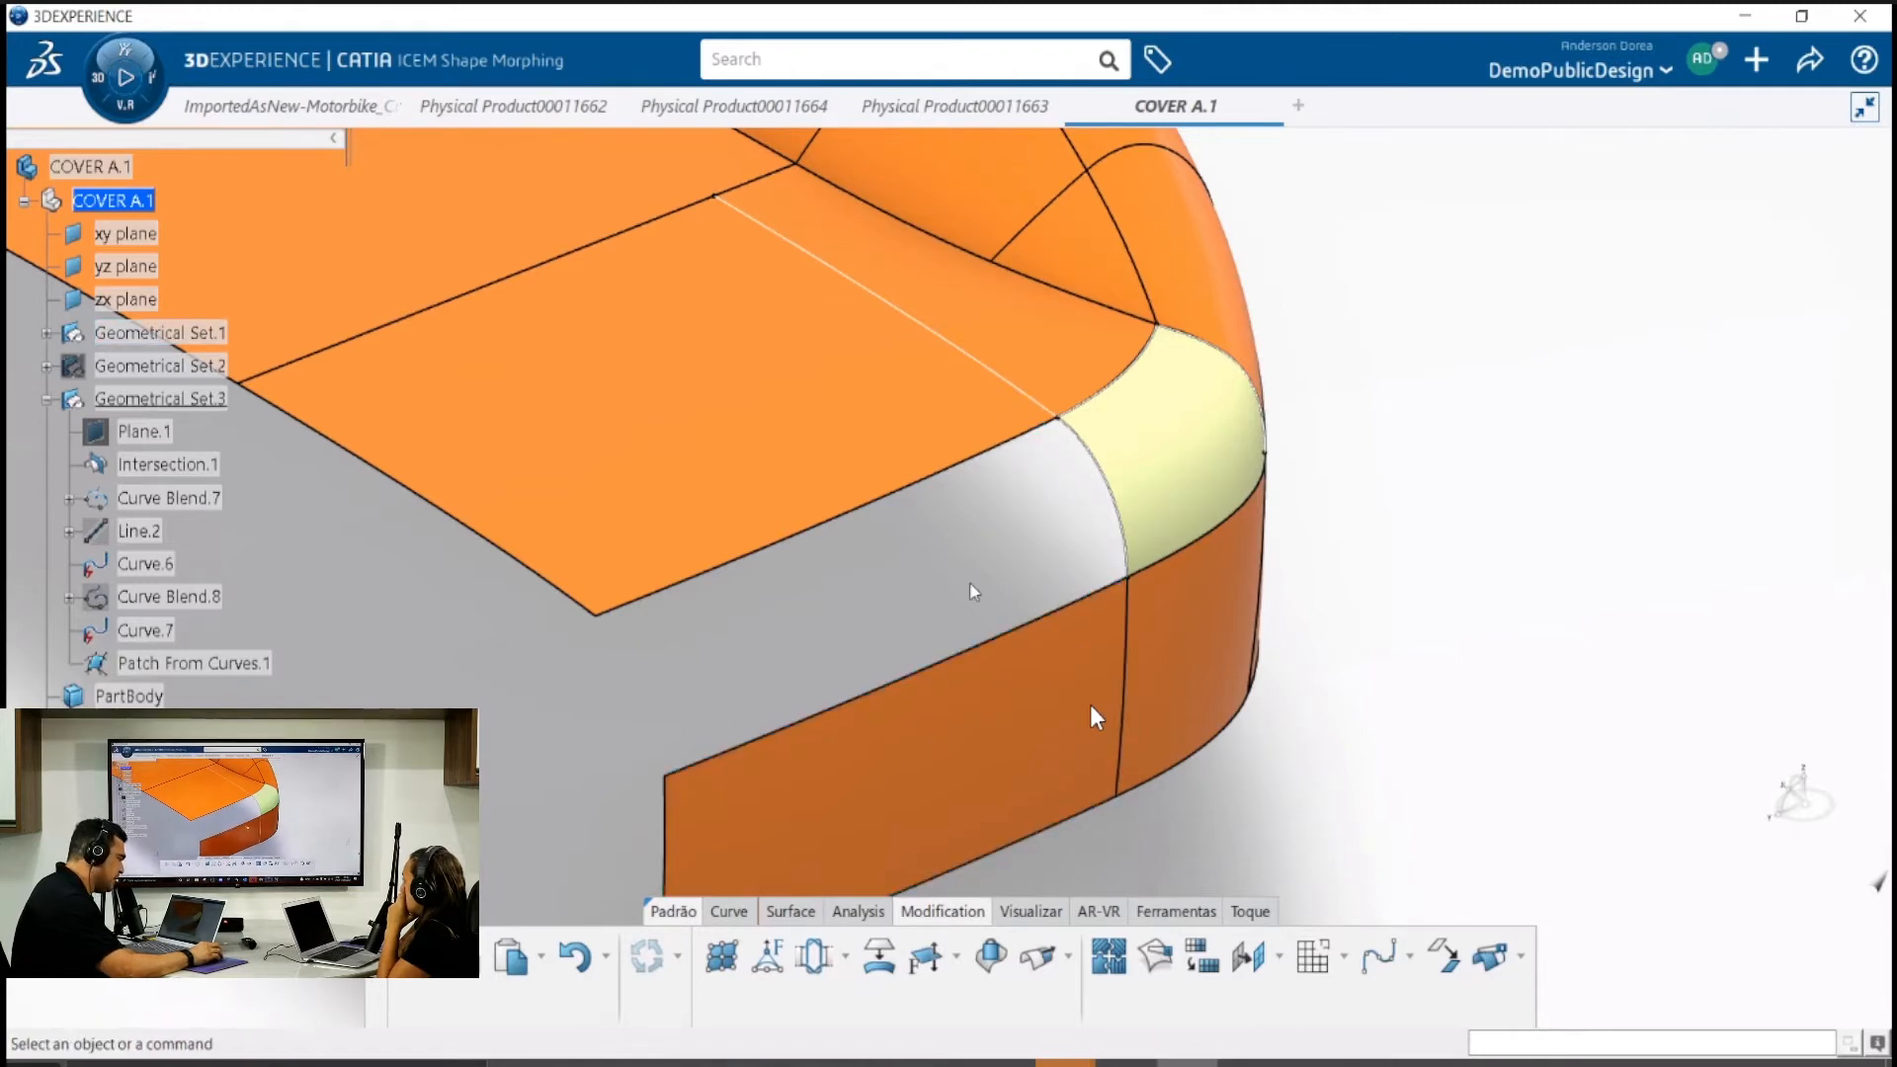
Check the edge segments of the upper face along the gap and inspect the corner patch's boundaries up close
{"action": "middle_click_drag", "start_coordinate": [982, 474], "coordinate": [1032, 537]}
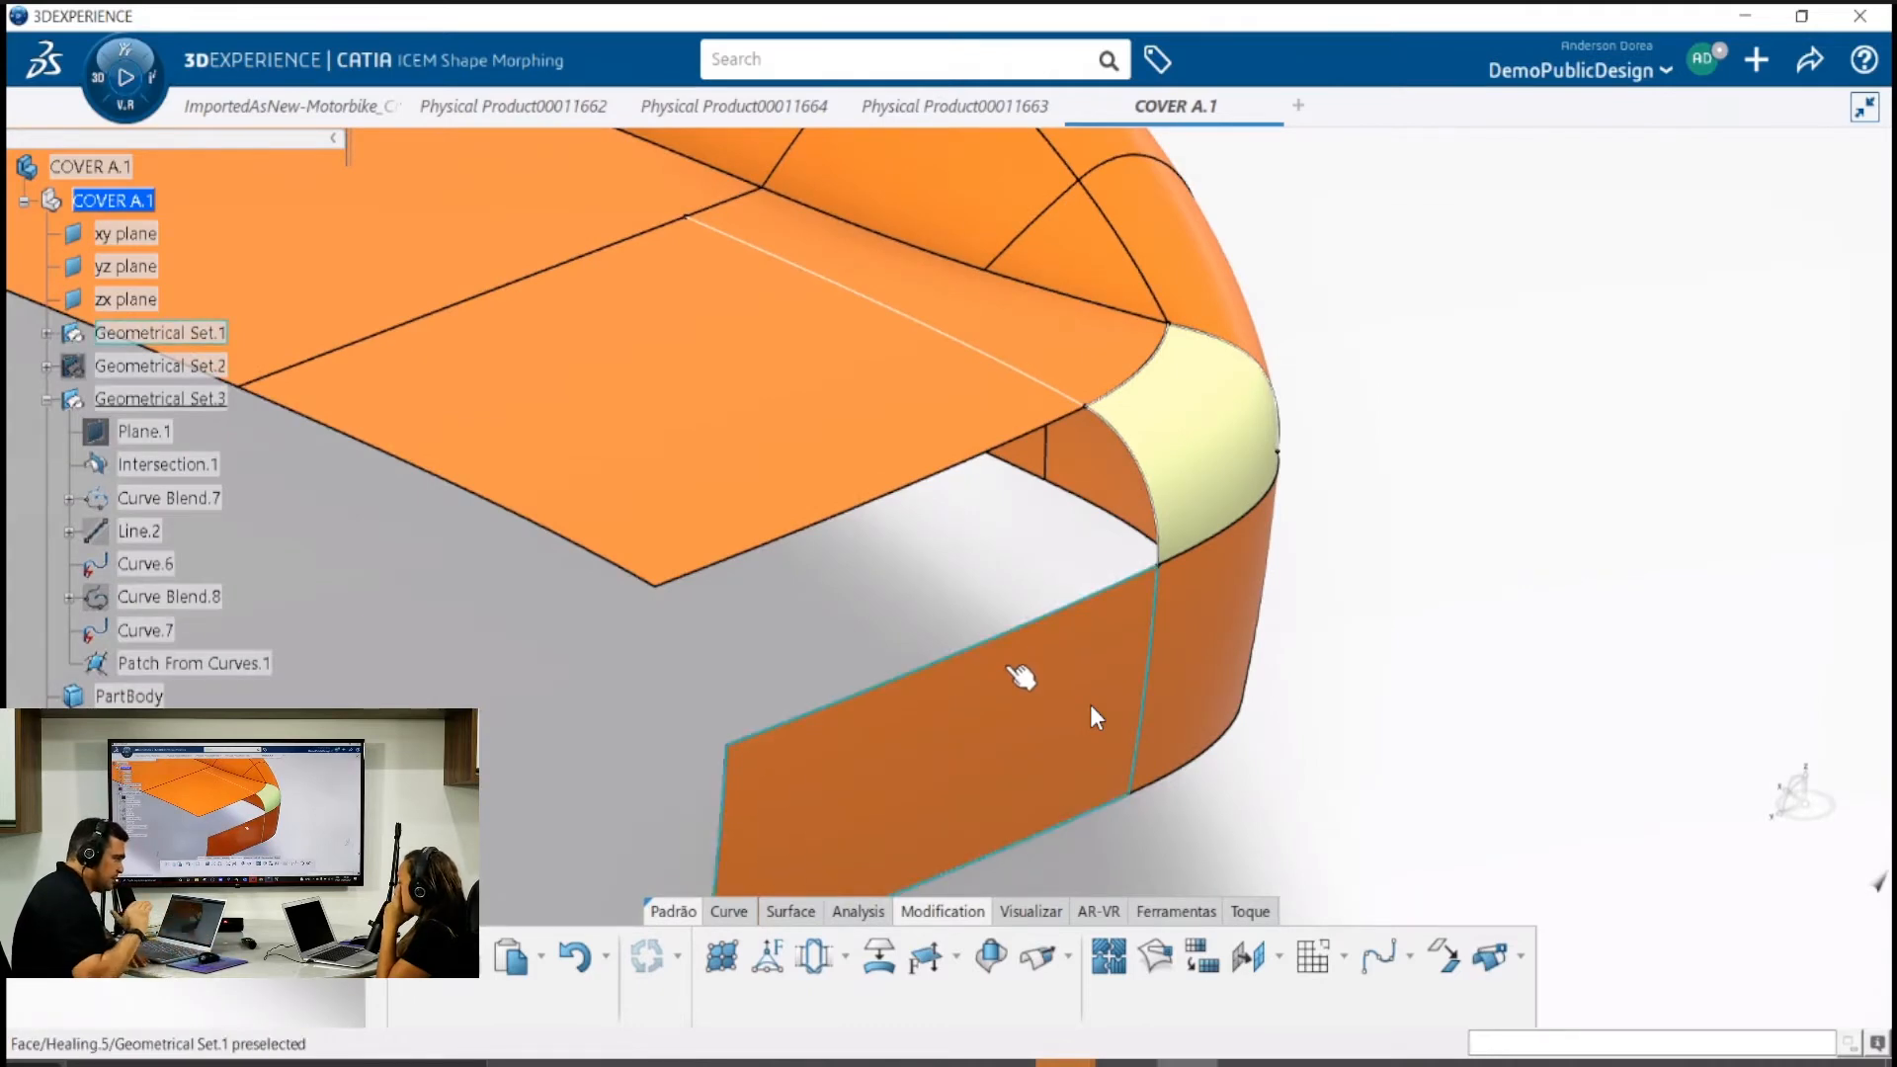
{"action": "left_click", "coordinate": [712, 575]}
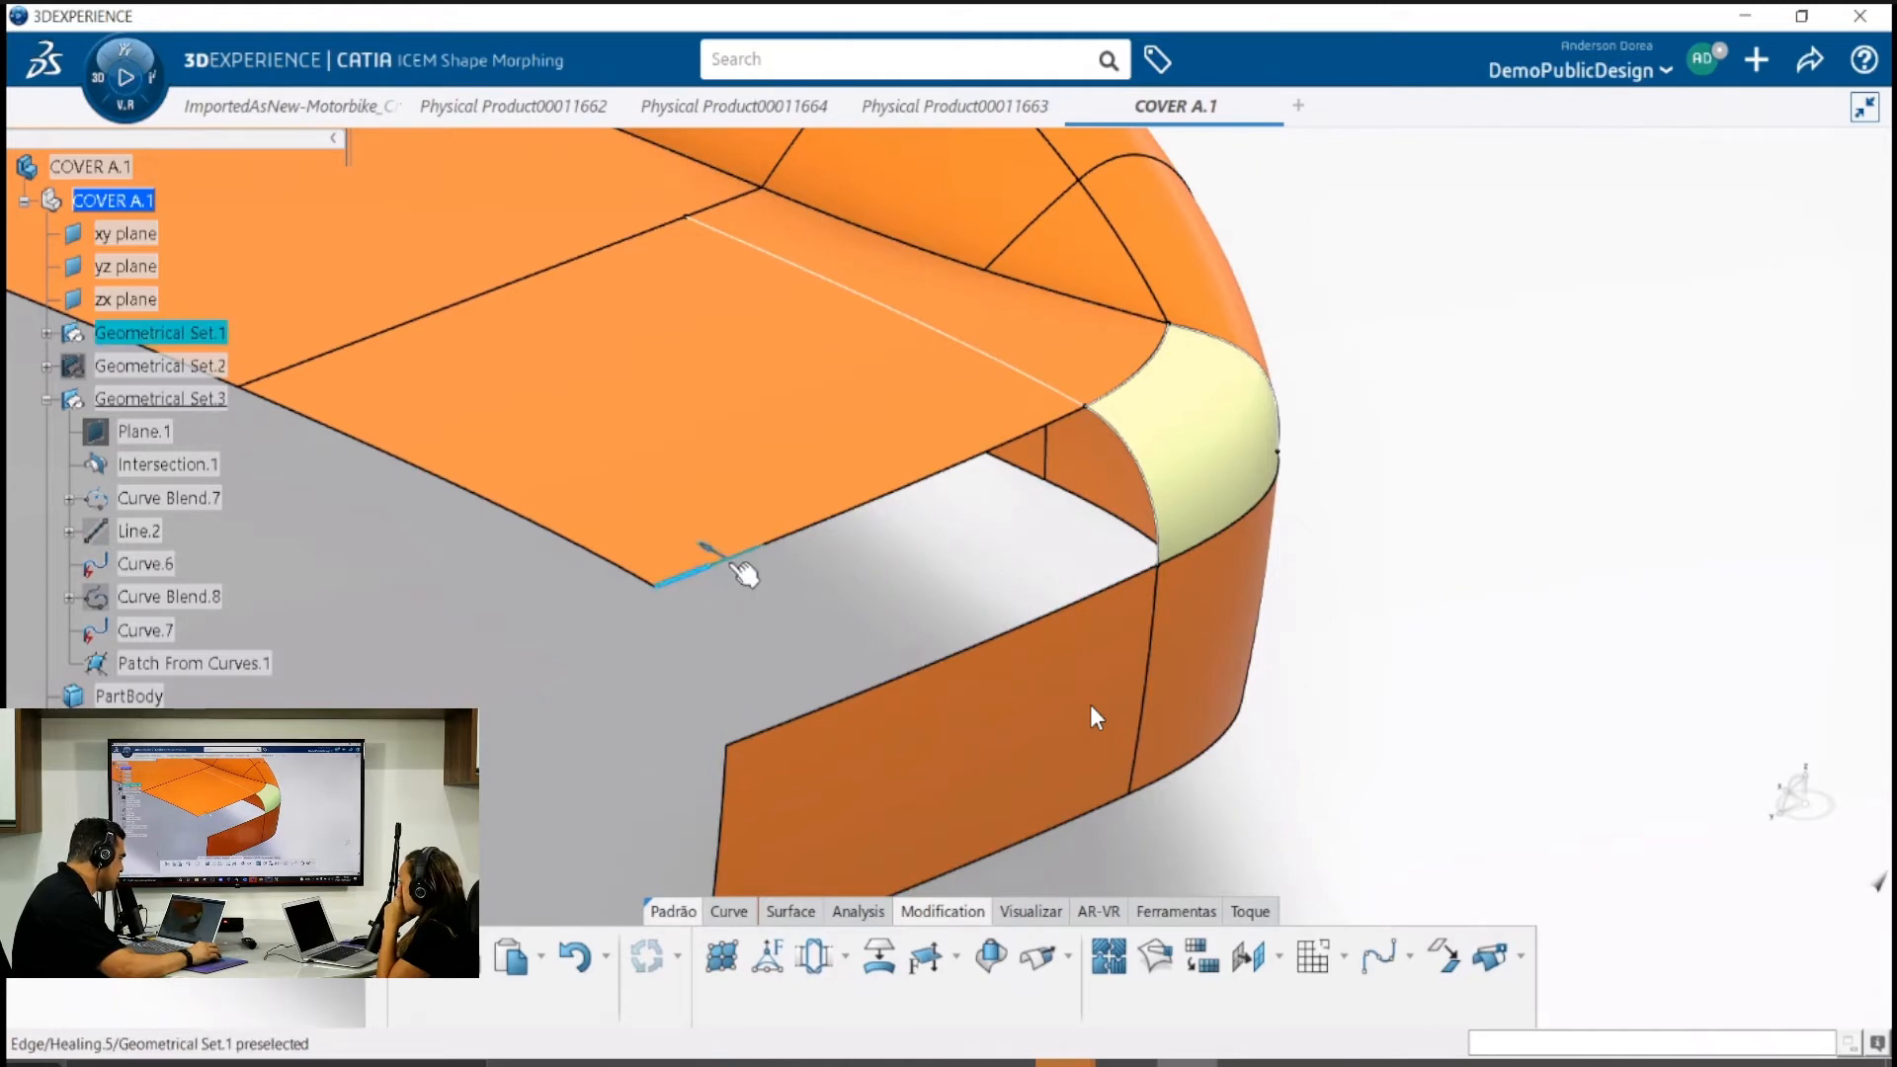
{"action": "left_click", "coordinate": [780, 540]}
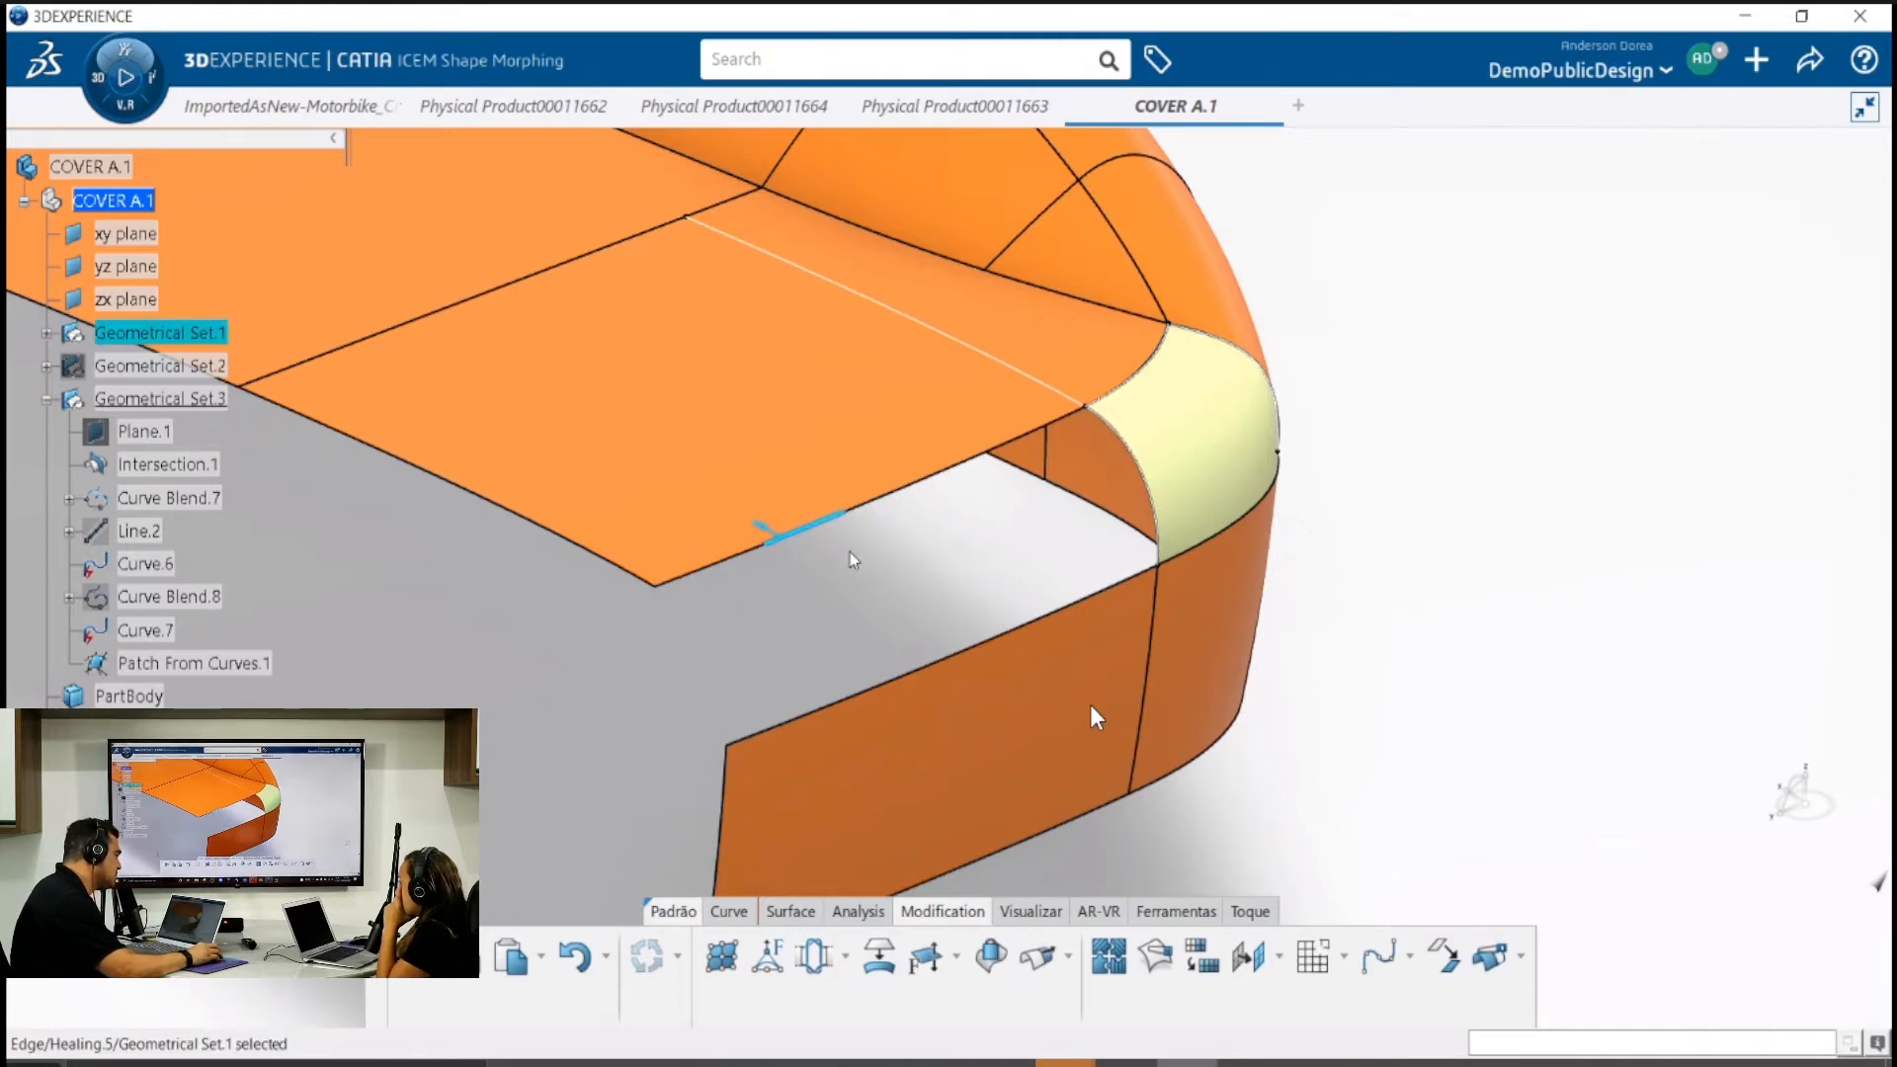
{"action": "left_click", "coordinate": [876, 506]}
{"action": "left_click", "coordinate": [886, 512]}
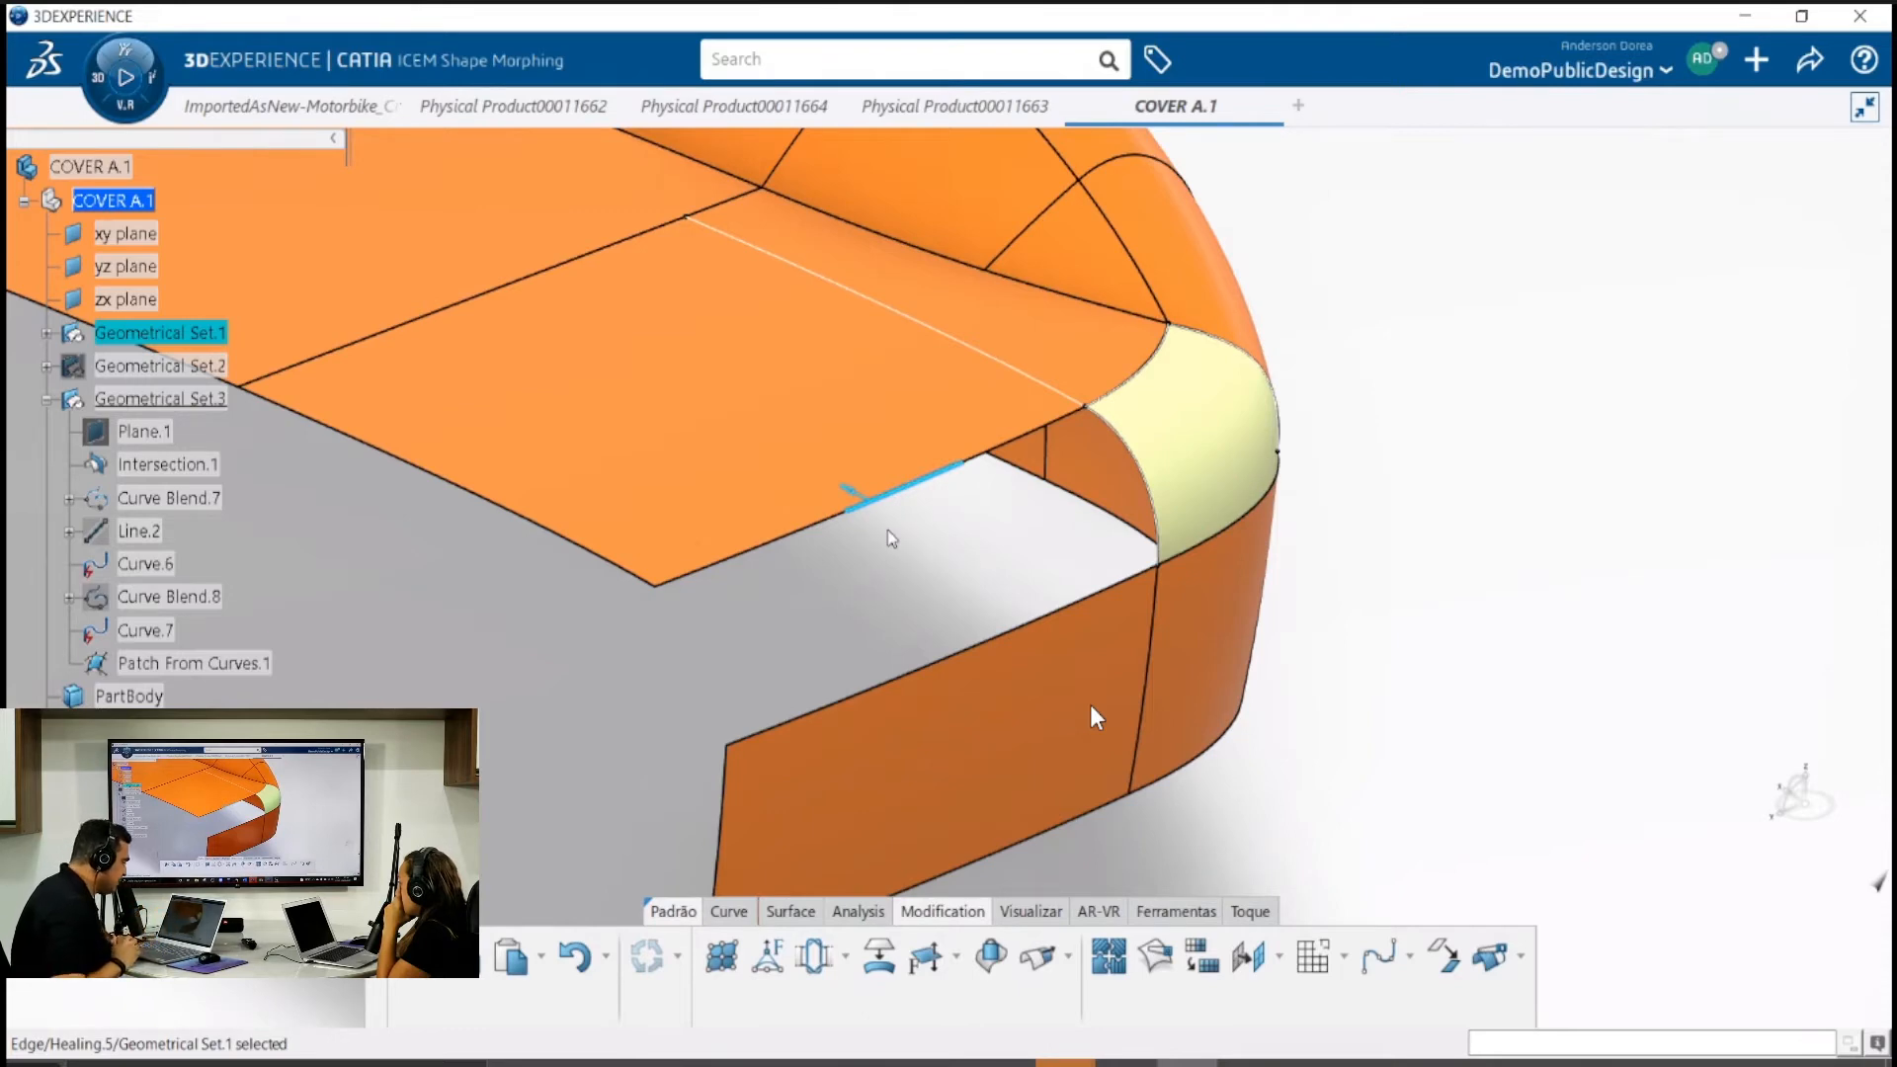
{"action": "left_click", "coordinate": [894, 529]}
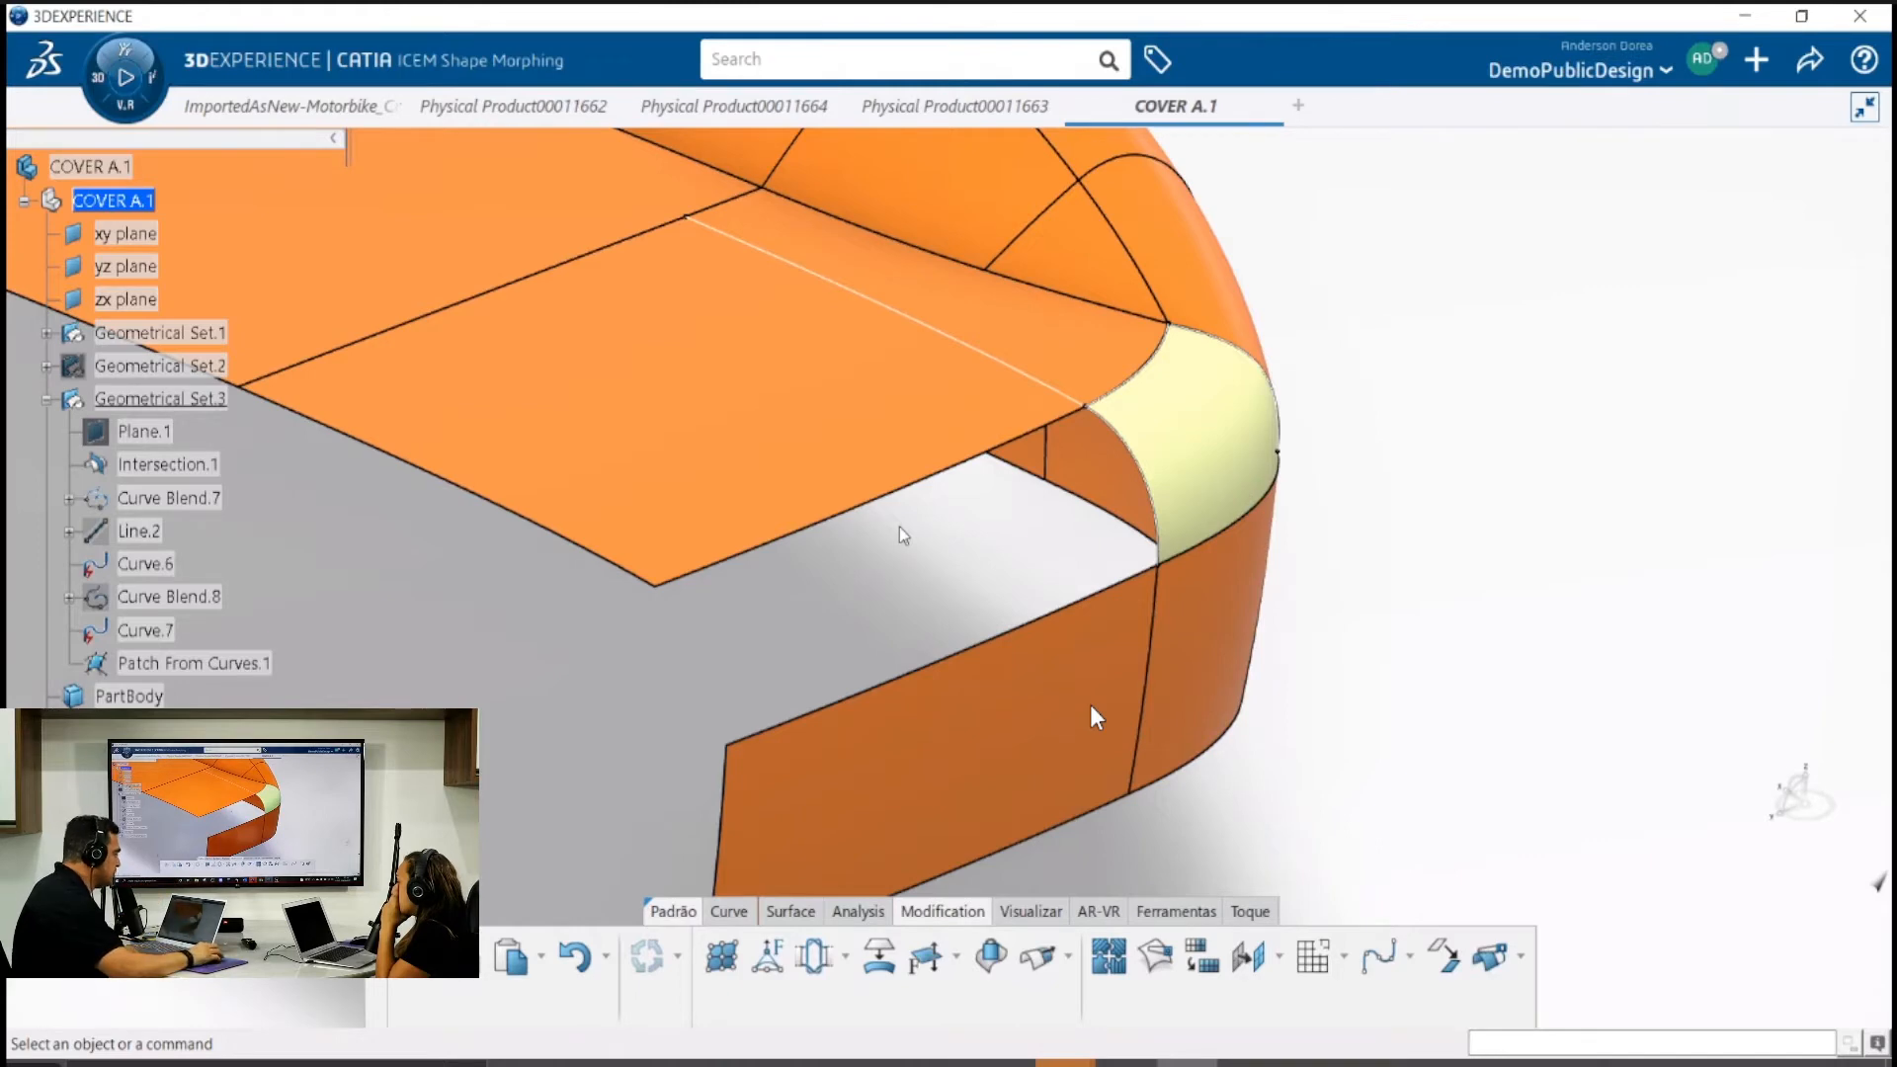
{"action": "middle_click_drag", "start_coordinate": [1144, 372], "coordinate": [1076, 453]}
{"action": "scroll", "coordinate": [1028, 509], "scroll_direction": "up", "scroll_amount": 6}
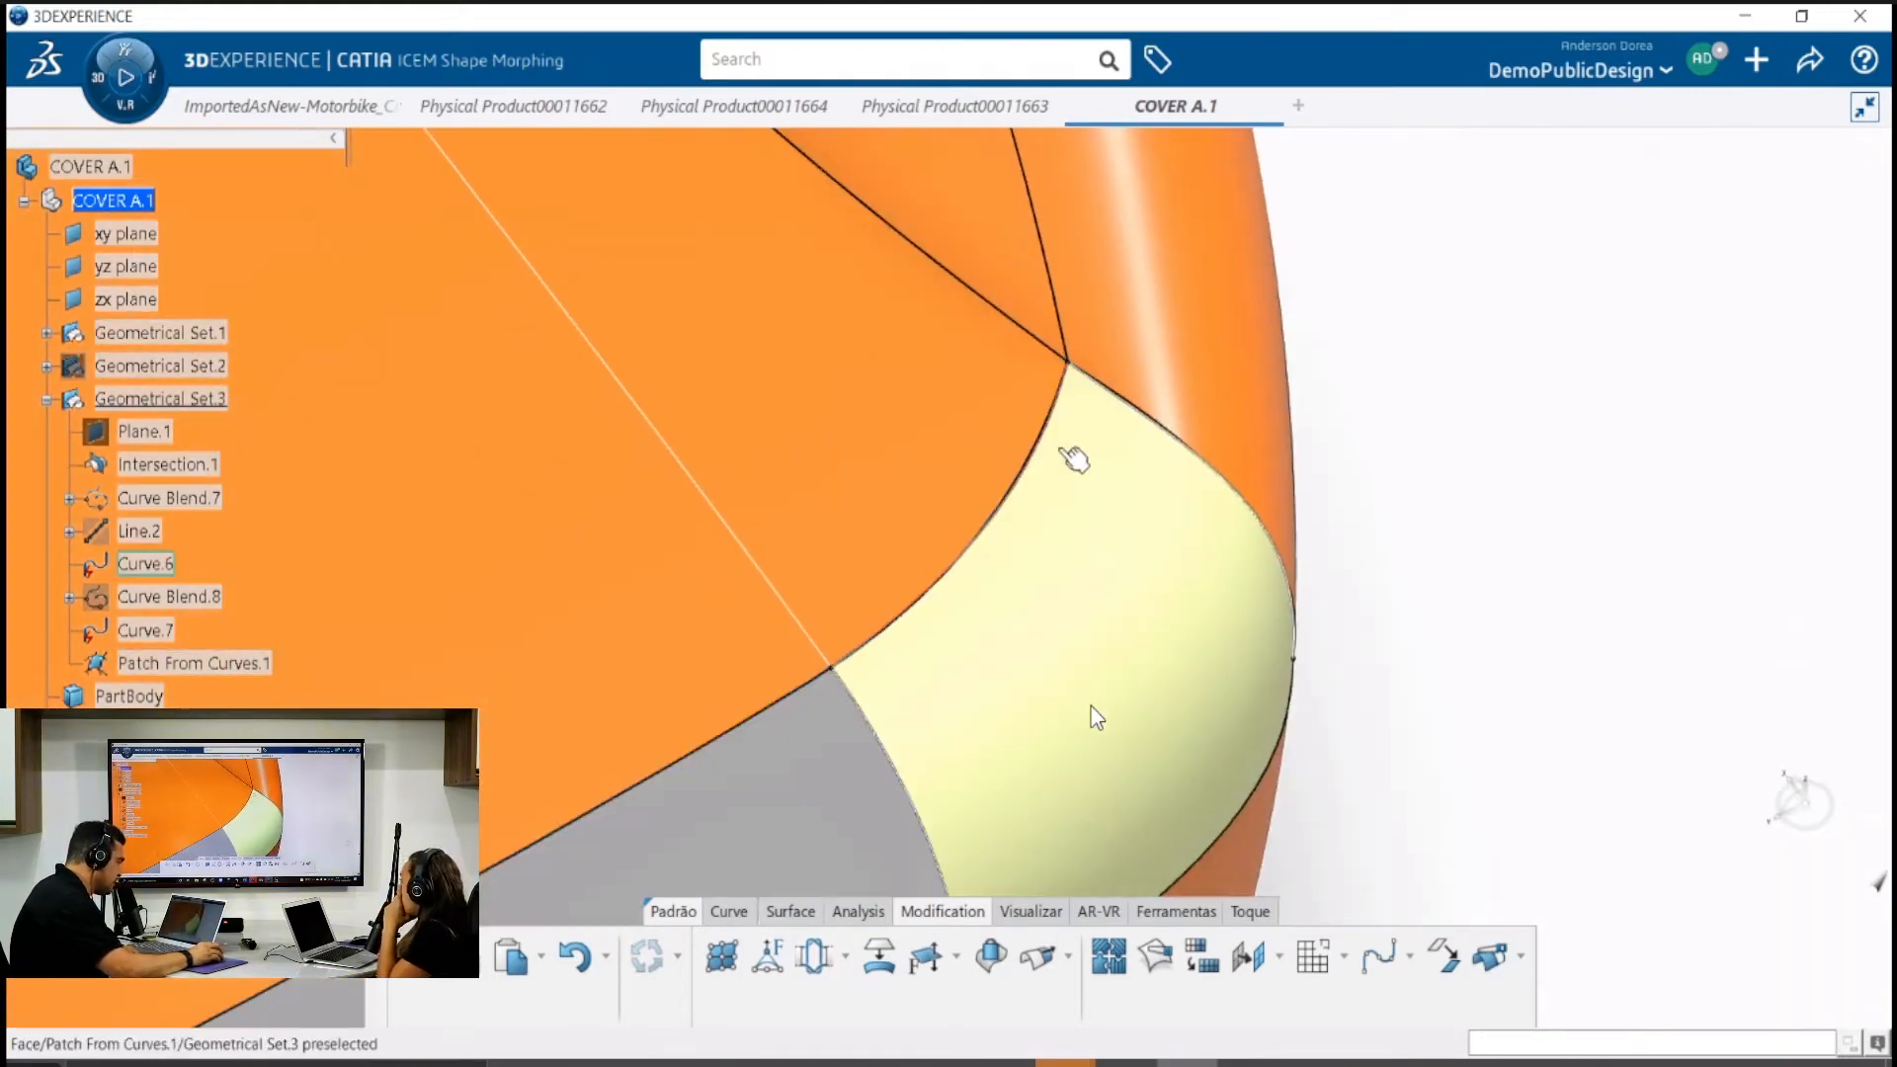
{"action": "mouse_move", "coordinate": [1057, 542]}
{"action": "middle_mouse_down"}
{"action": "mouse_move", "coordinate": [1071, 678]}
{"action": "mouse_move", "coordinate": [1092, 546]}
{"action": "mouse_move", "coordinate": [1055, 541]}
{"action": "middle_mouse_up"}
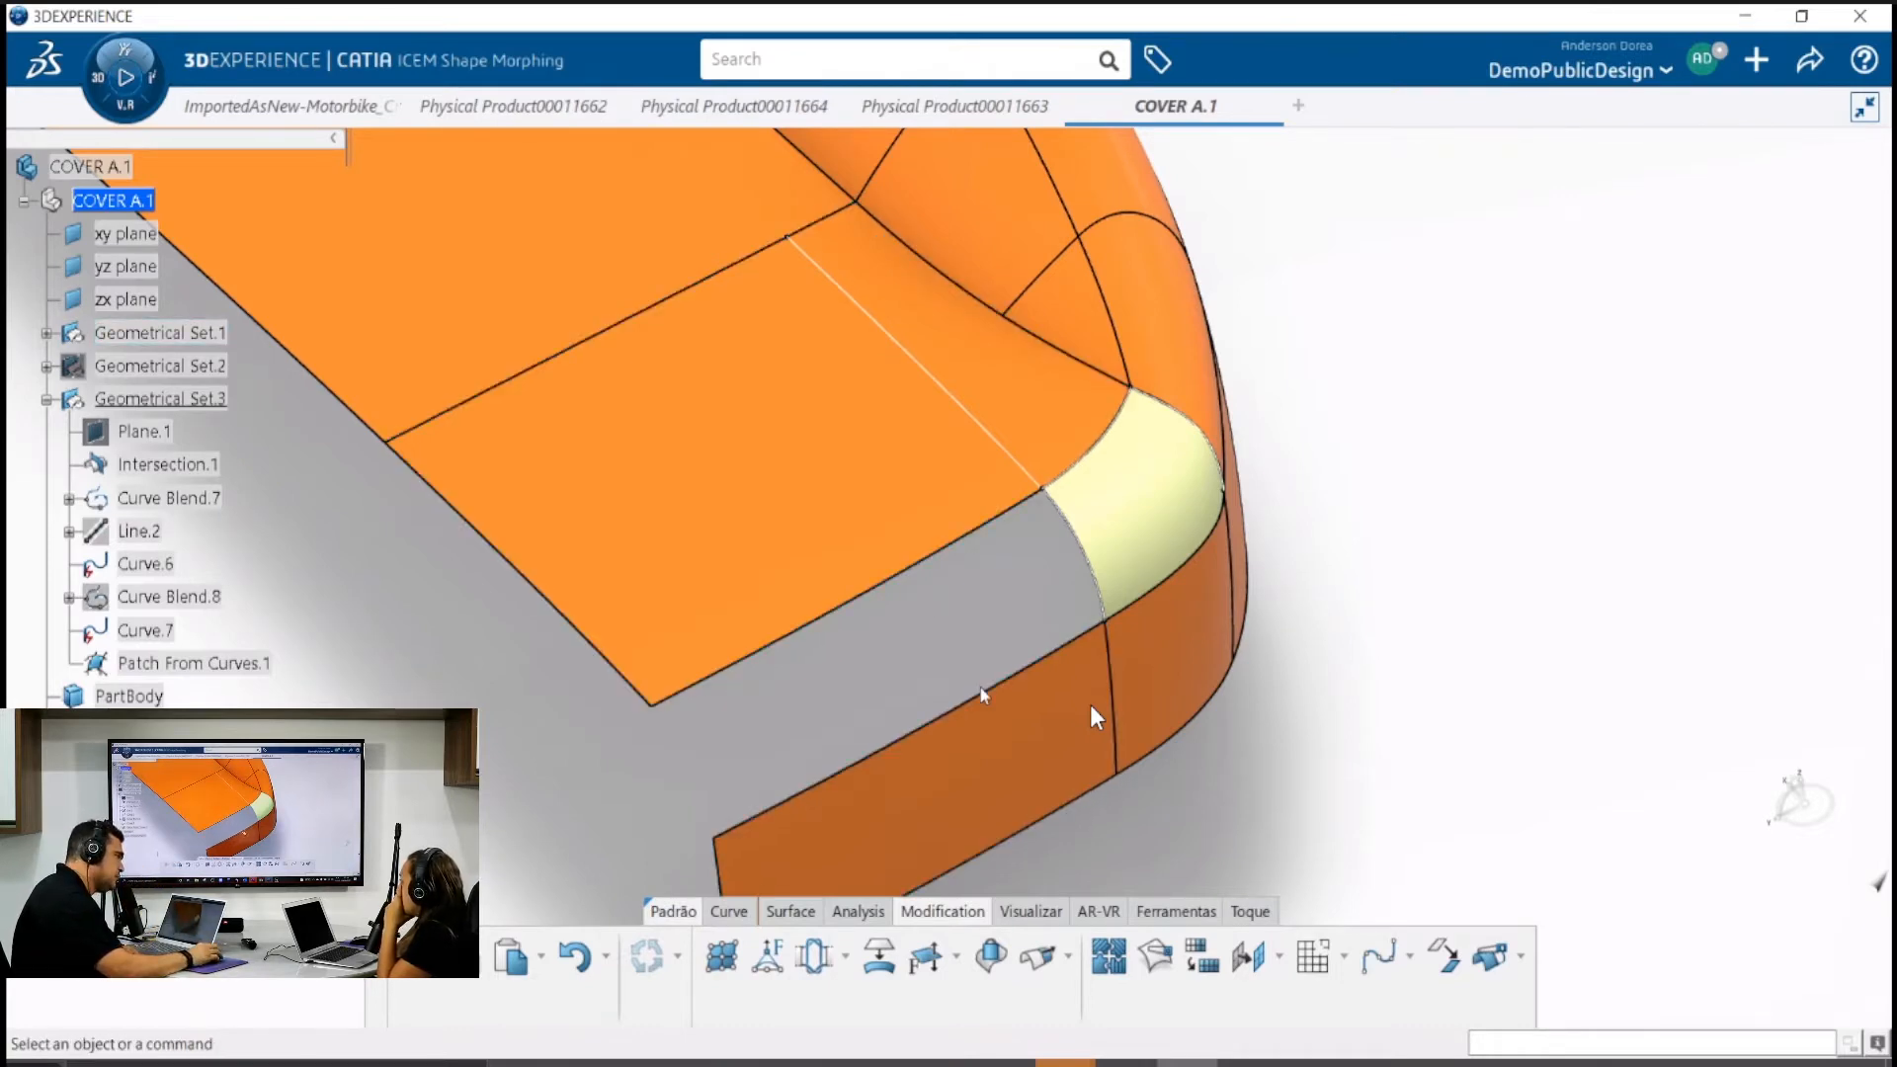
Create a Point-Point line from the gap's upper vertex at the corner patch to the opposite front corner of the upper face
{"action": "middle_click_drag", "start_coordinate": [923, 676], "coordinate": [1244, 681]}
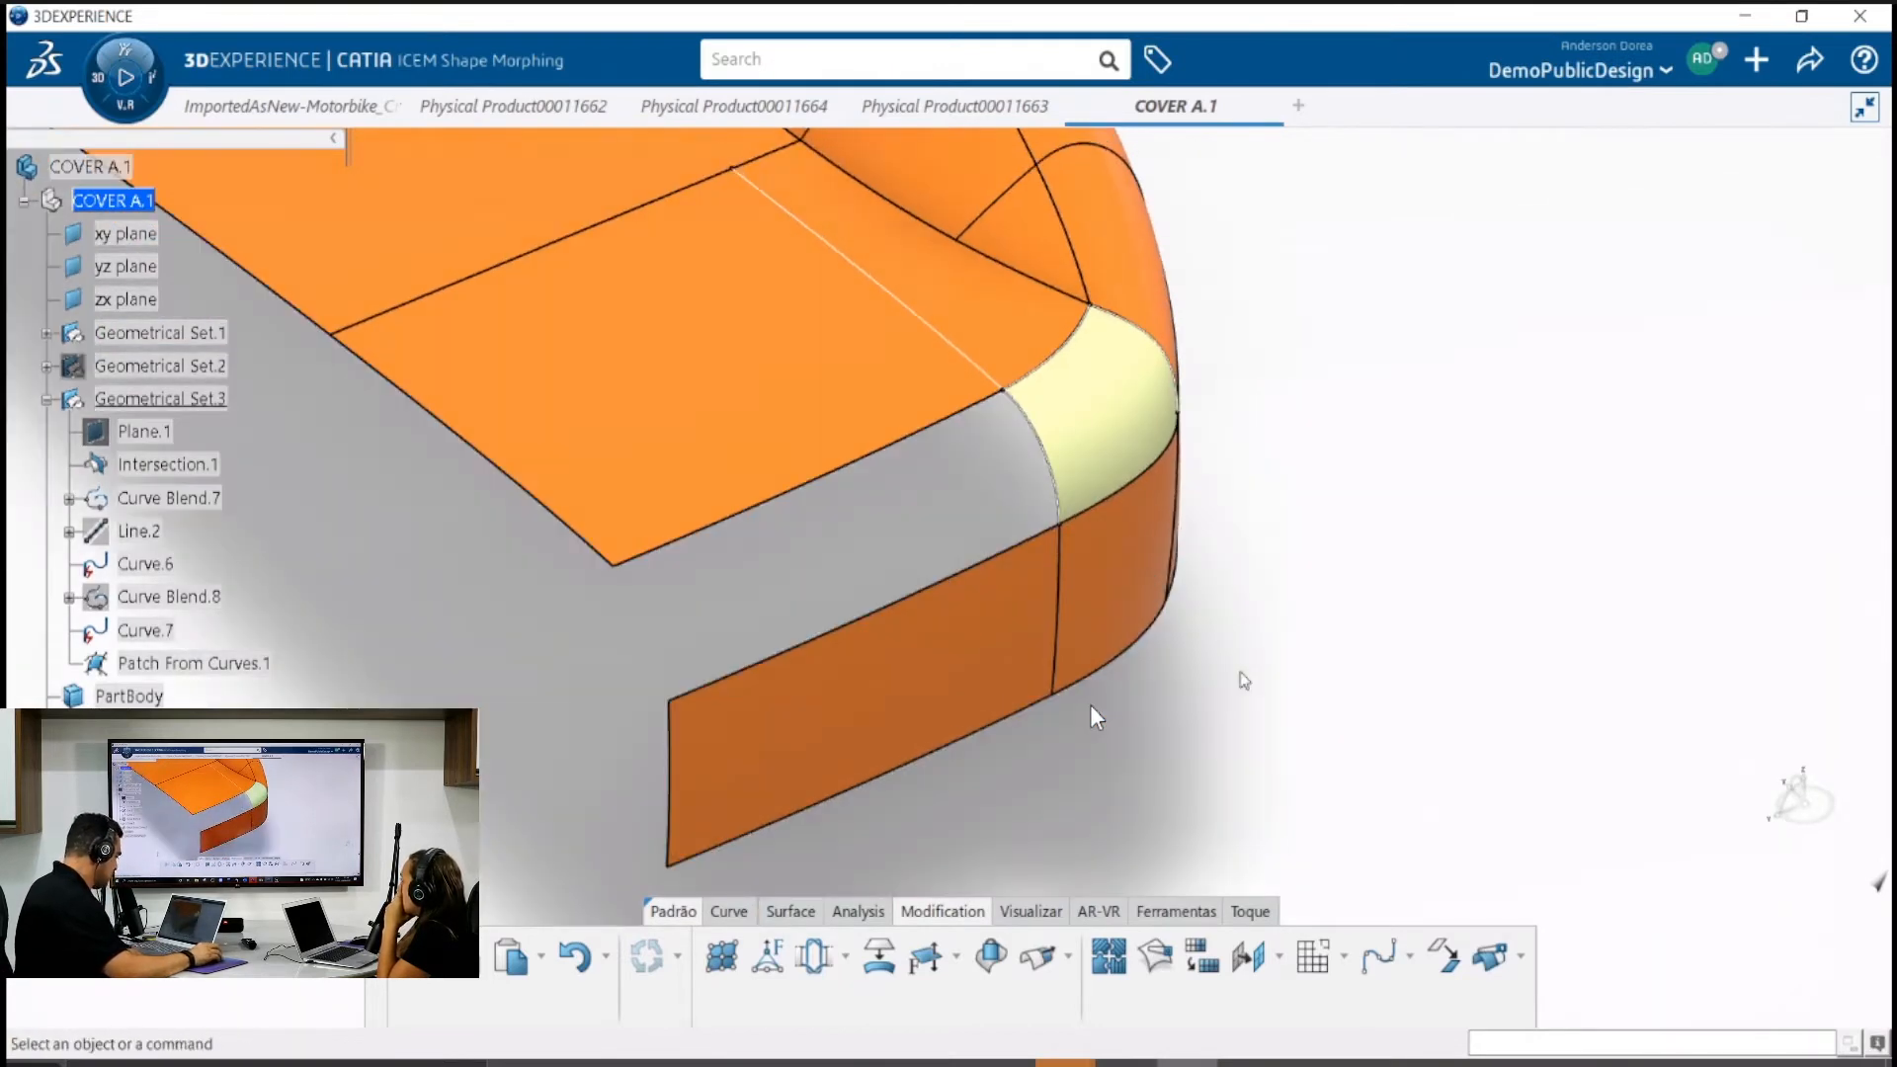
{"action": "left_click", "coordinate": [731, 913]}
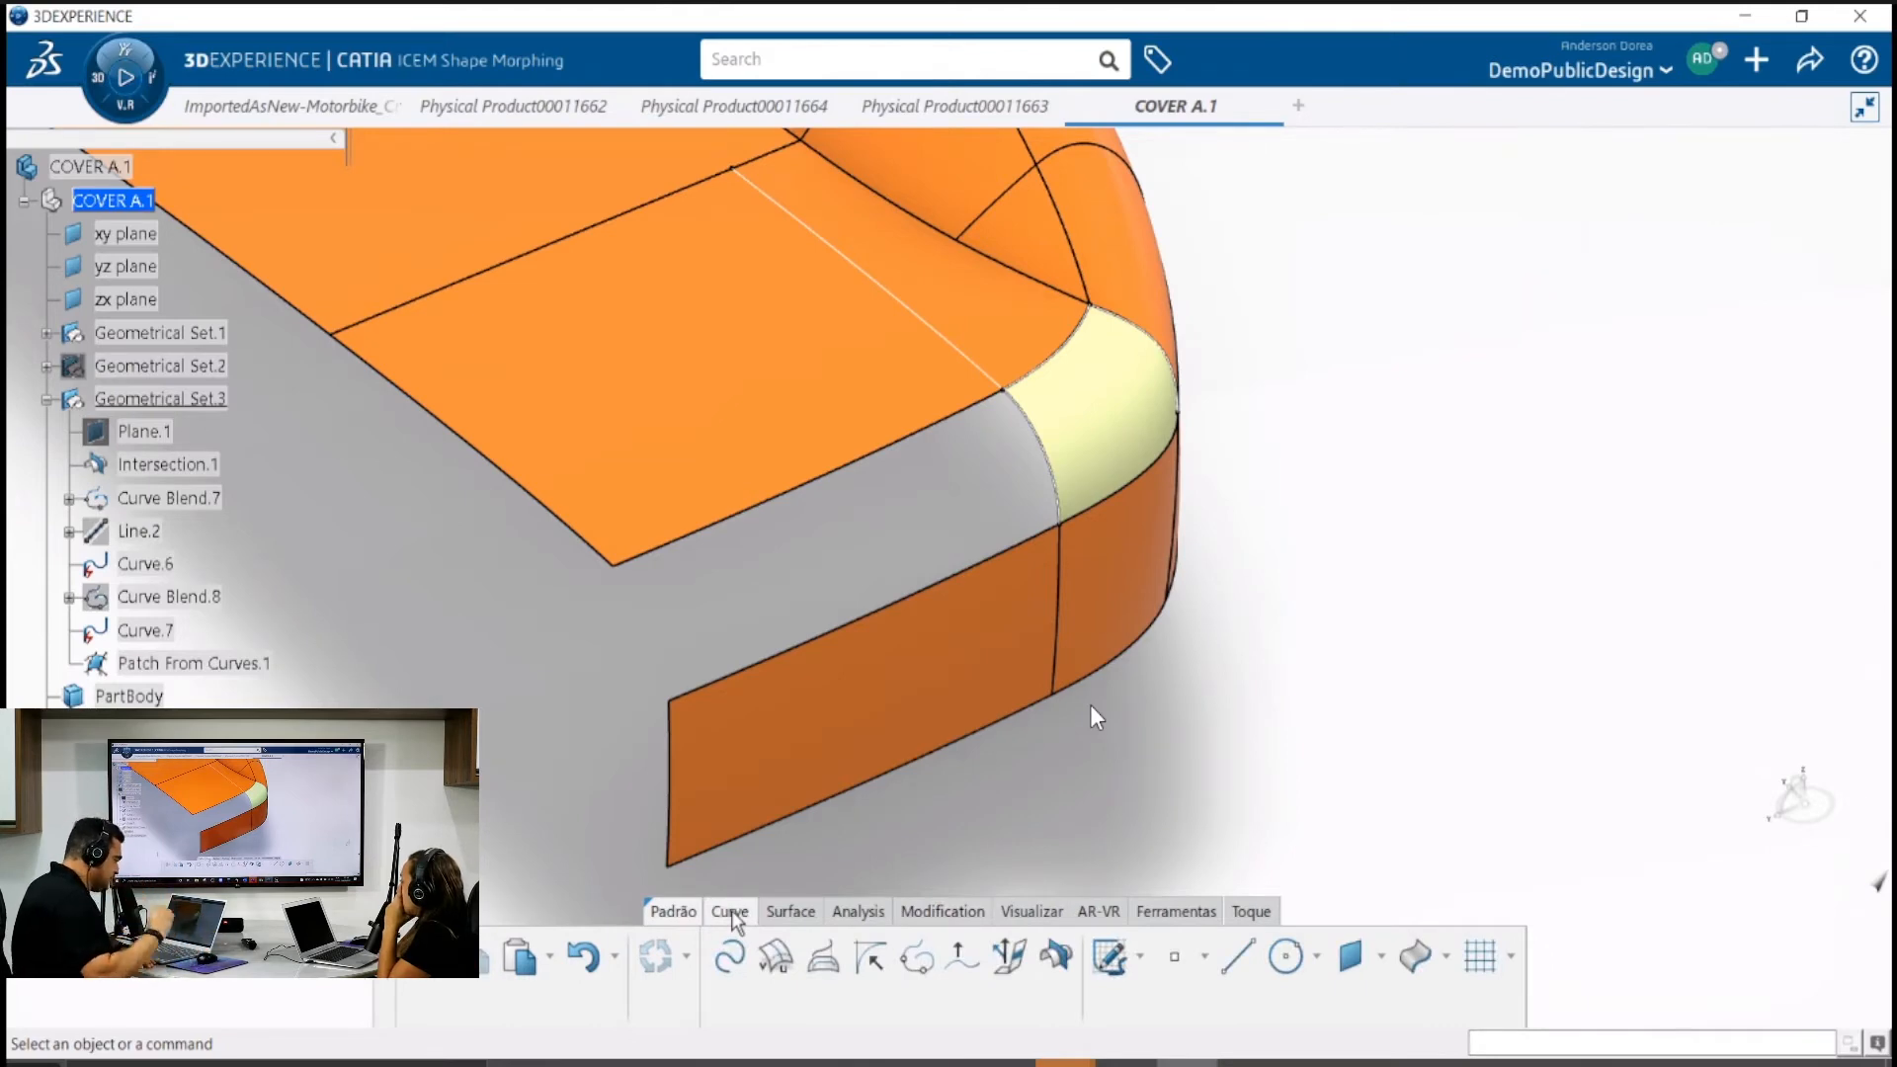
{"action": "left_click", "coordinate": [1237, 956]}
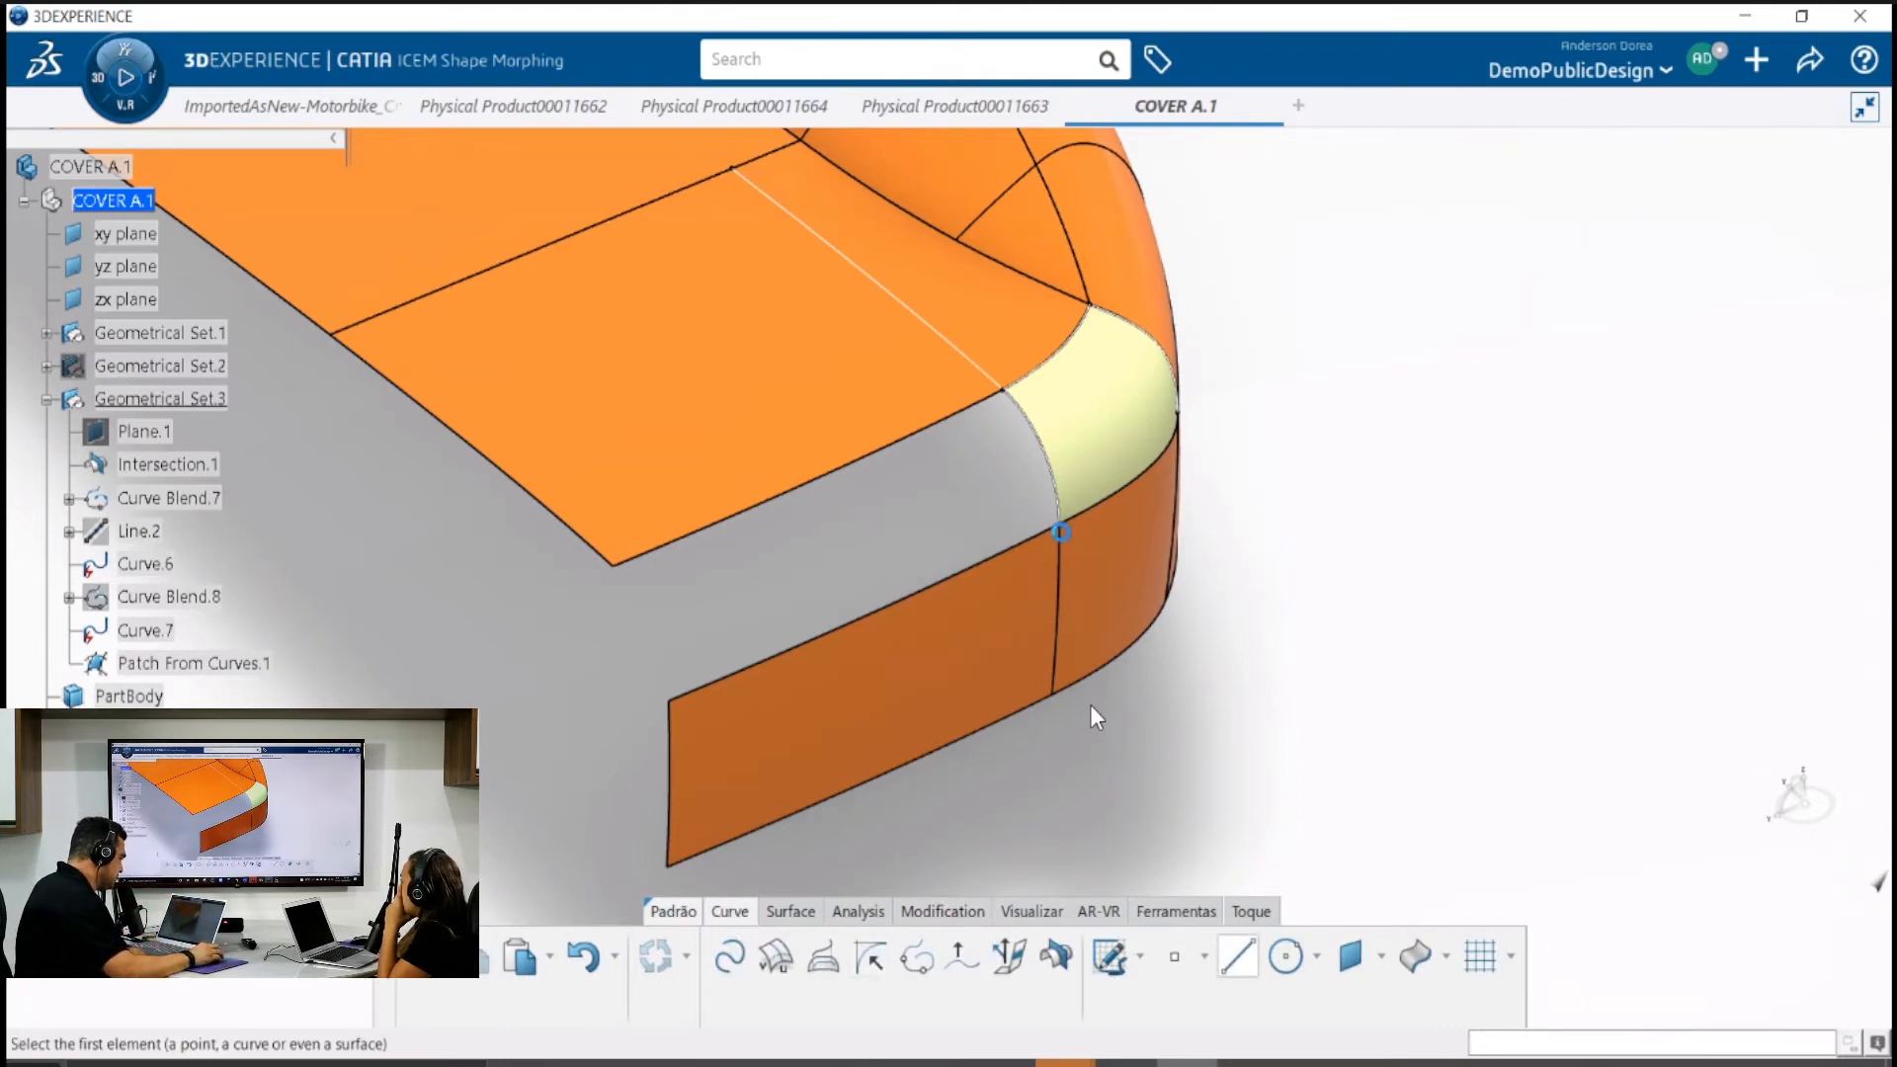
{"action": "left_click", "coordinate": [1008, 393]}
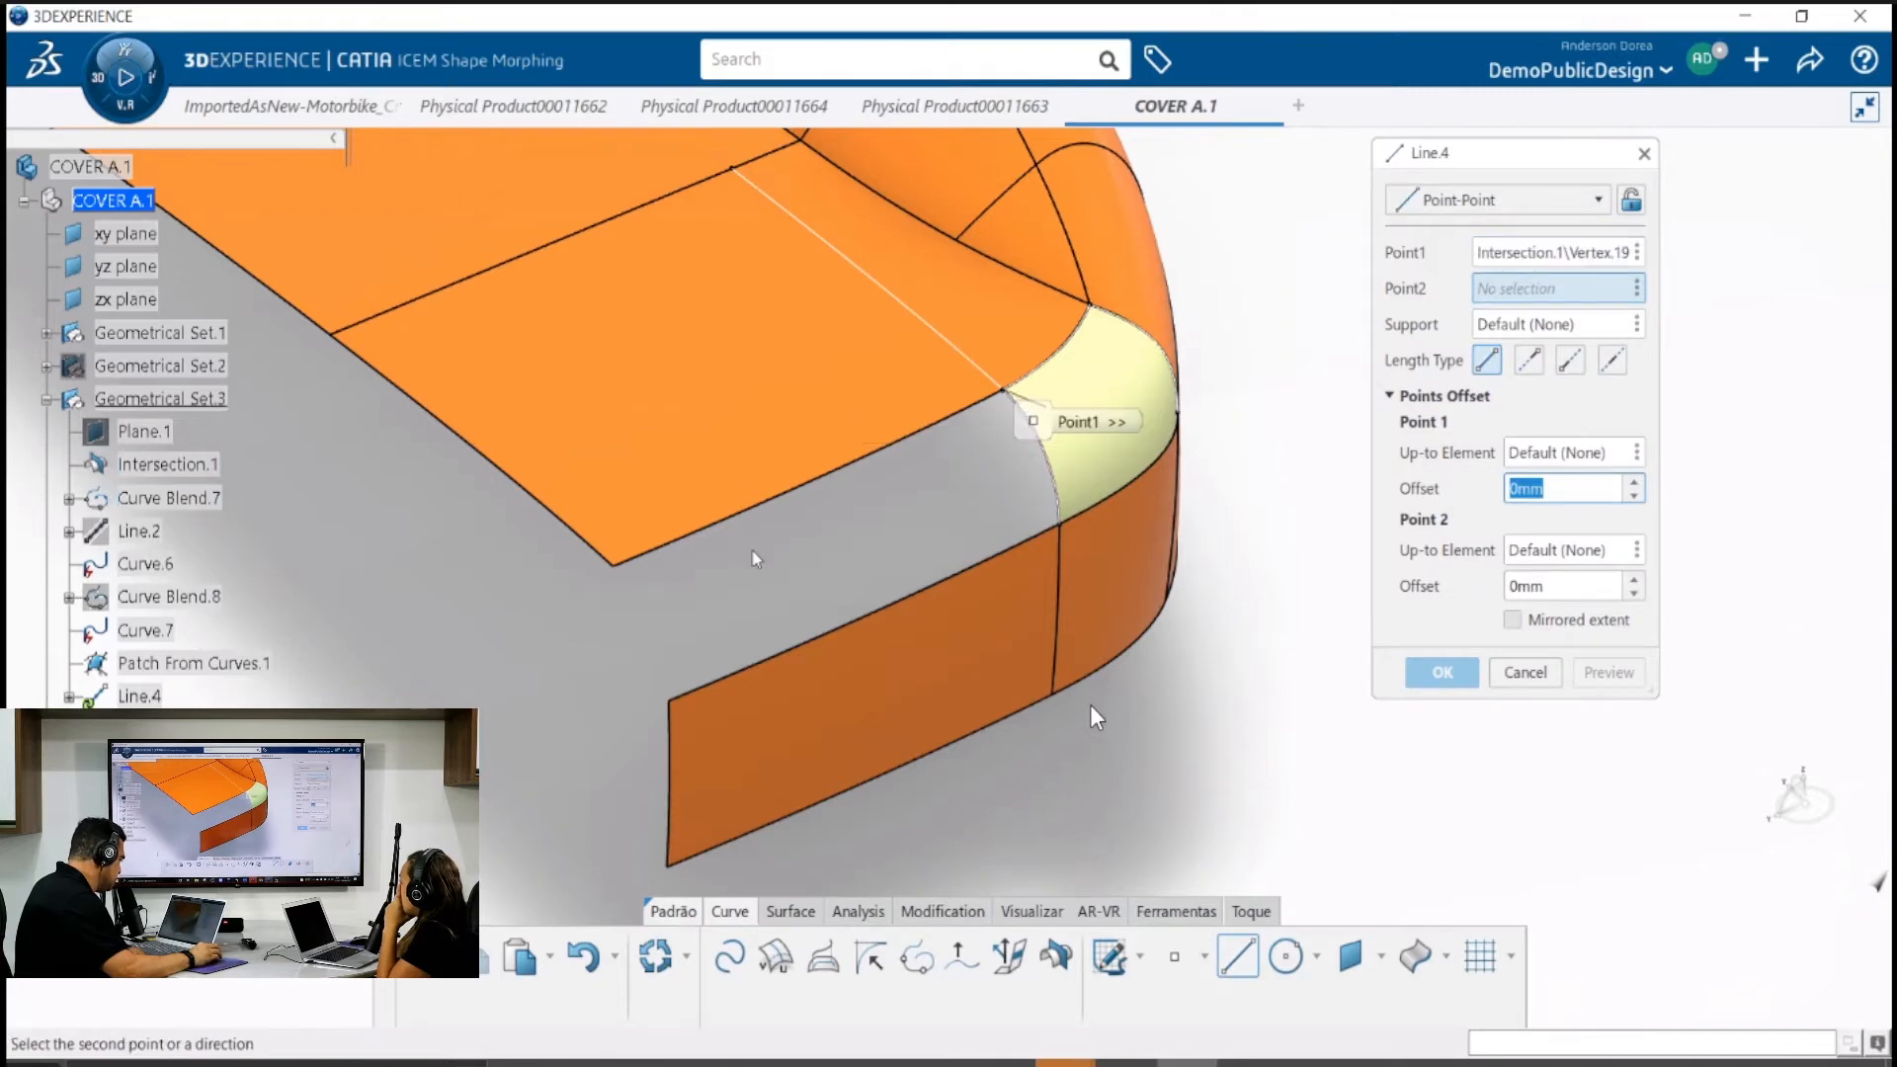
{"action": "left_click", "coordinate": [614, 567]}
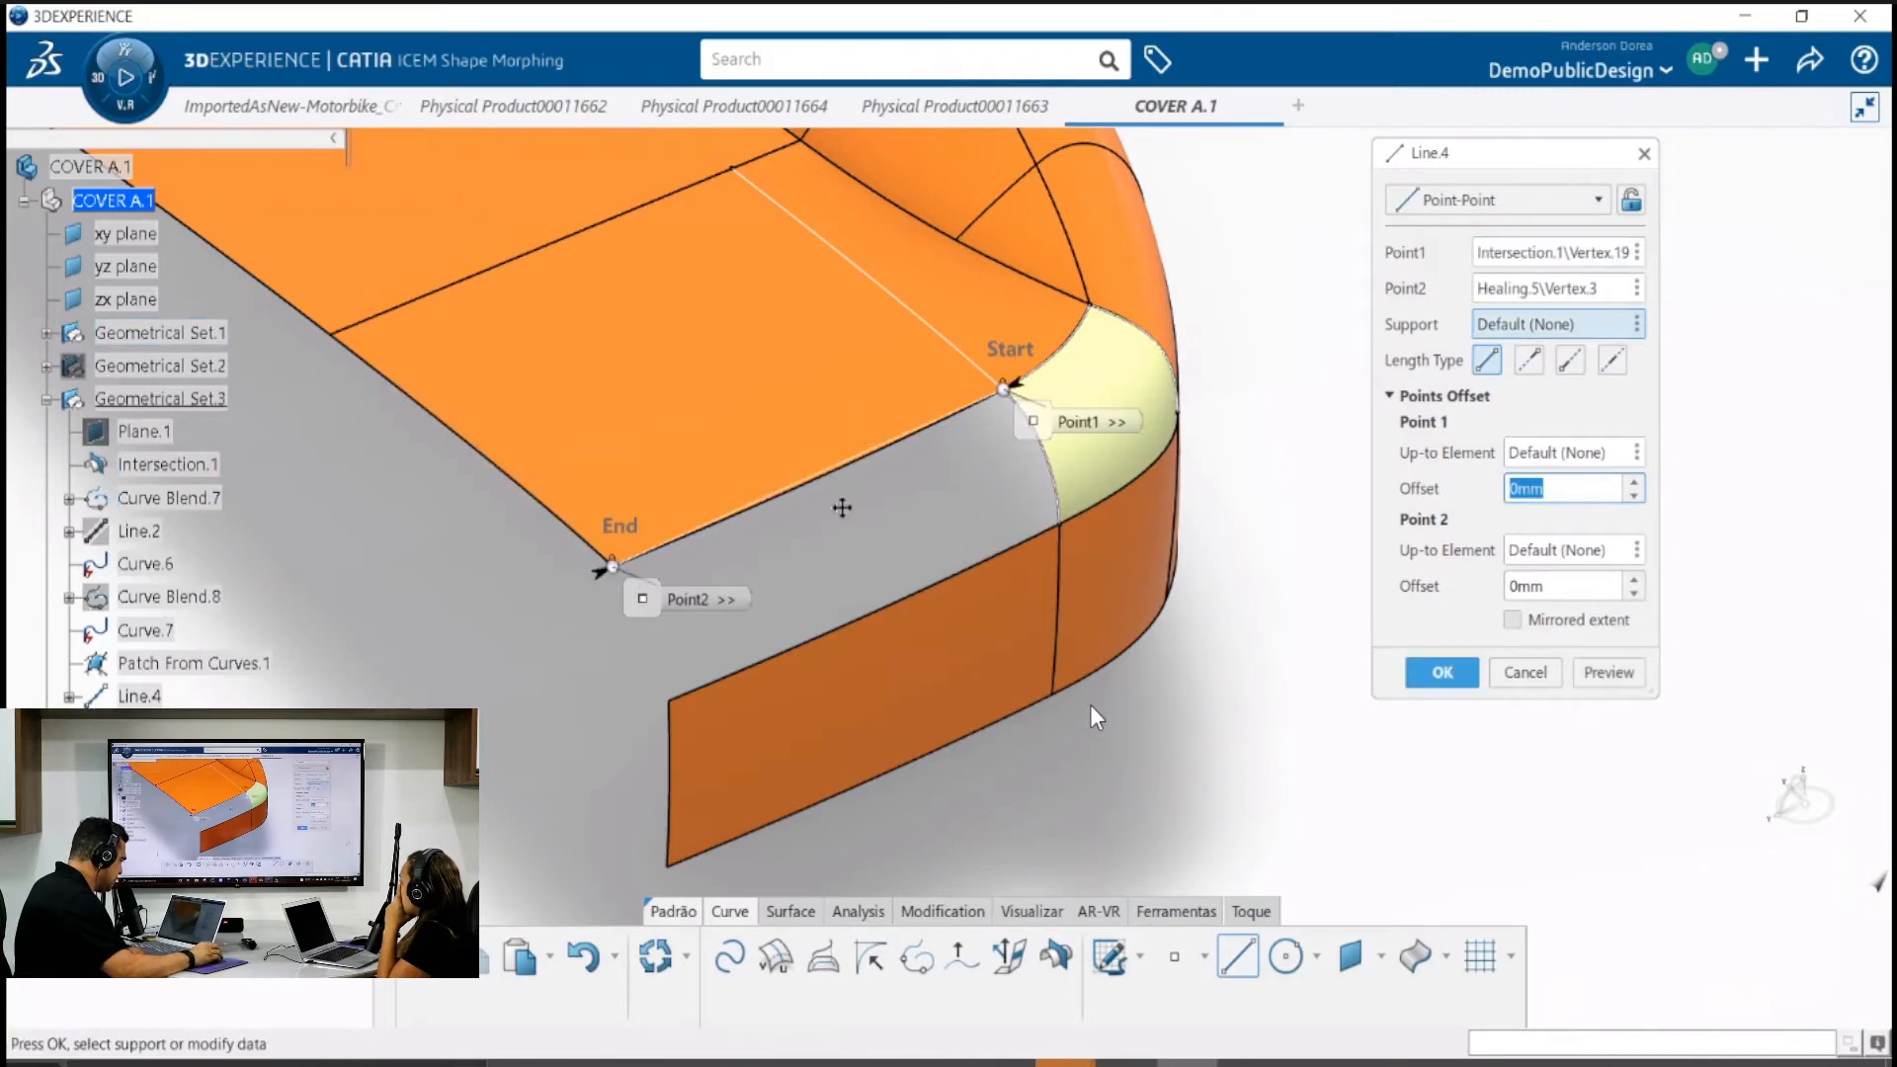
{"action": "middle_click_drag", "start_coordinate": [843, 508], "coordinate": [933, 644]}
{"action": "left_click", "coordinate": [1462, 688]}
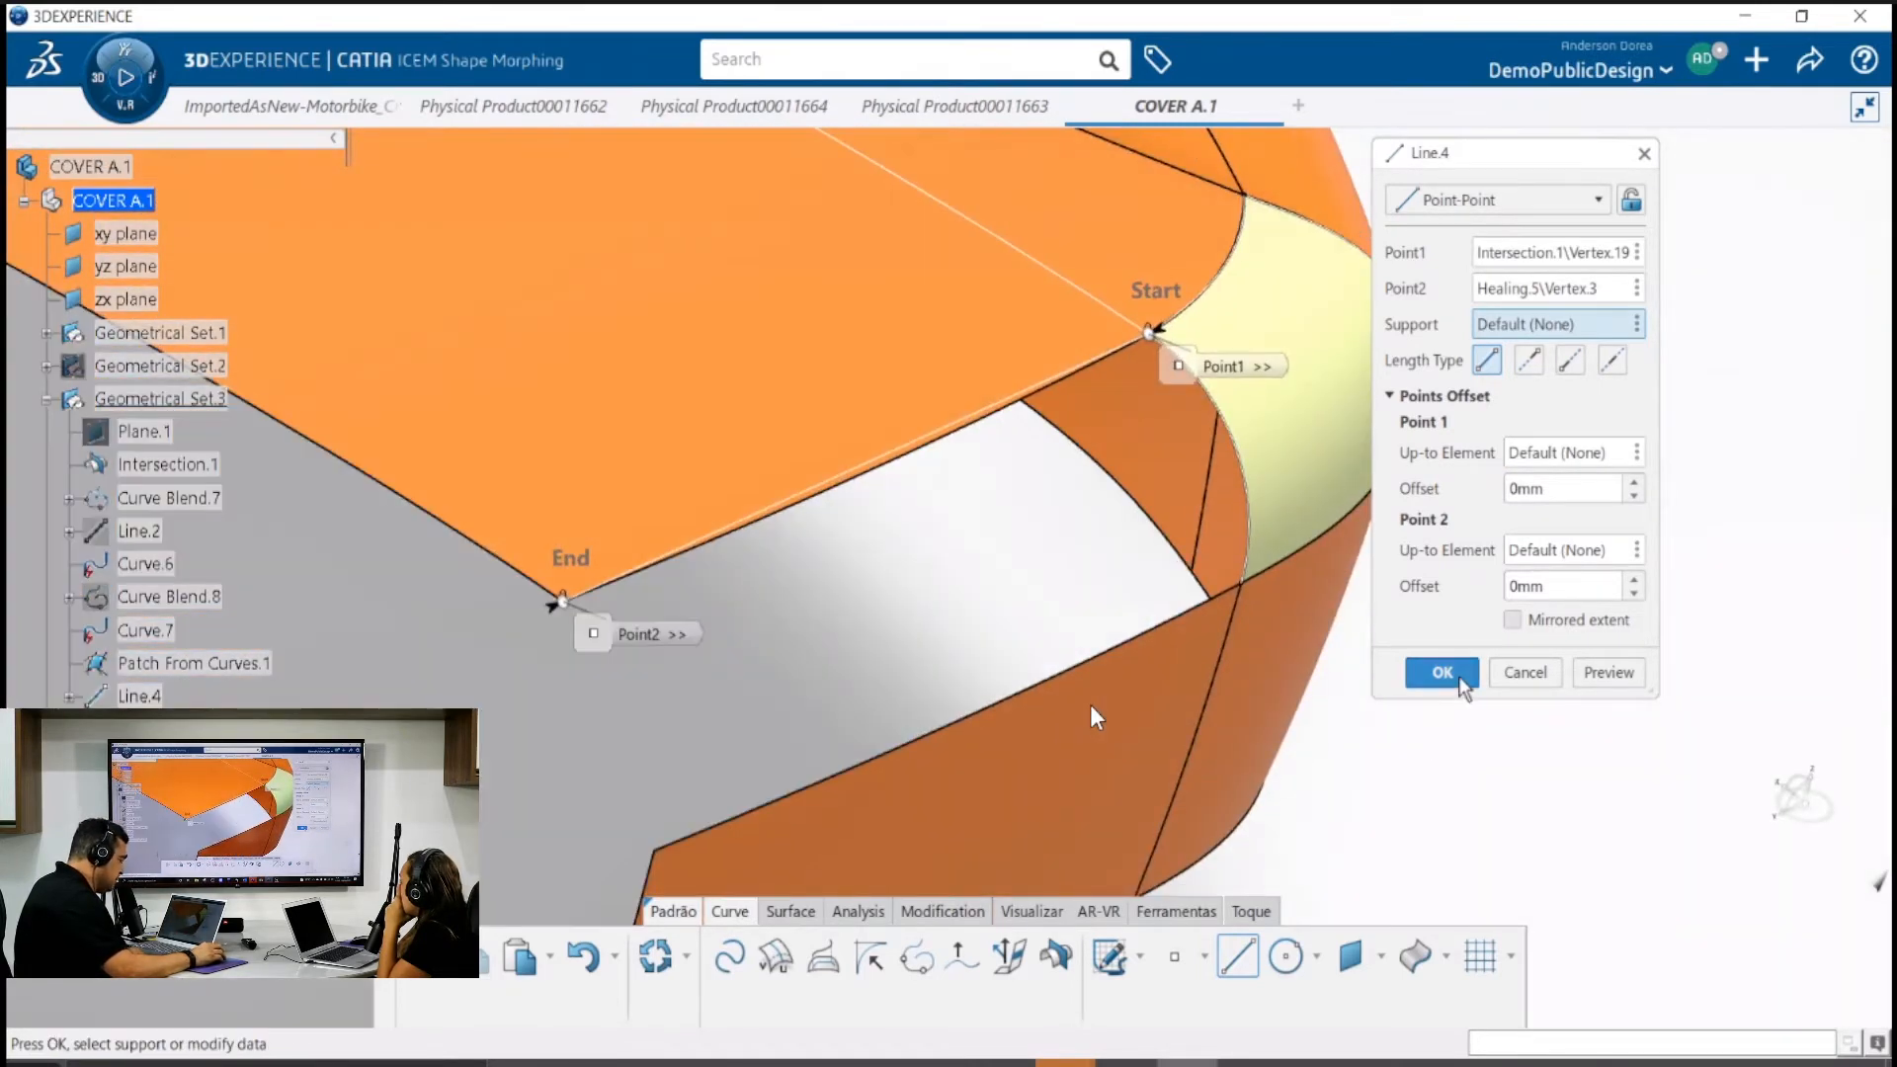
Open the straight line along the gap in Control Points as an editable curve and hide the original line
{"action": "left_click", "coordinate": [940, 913]}
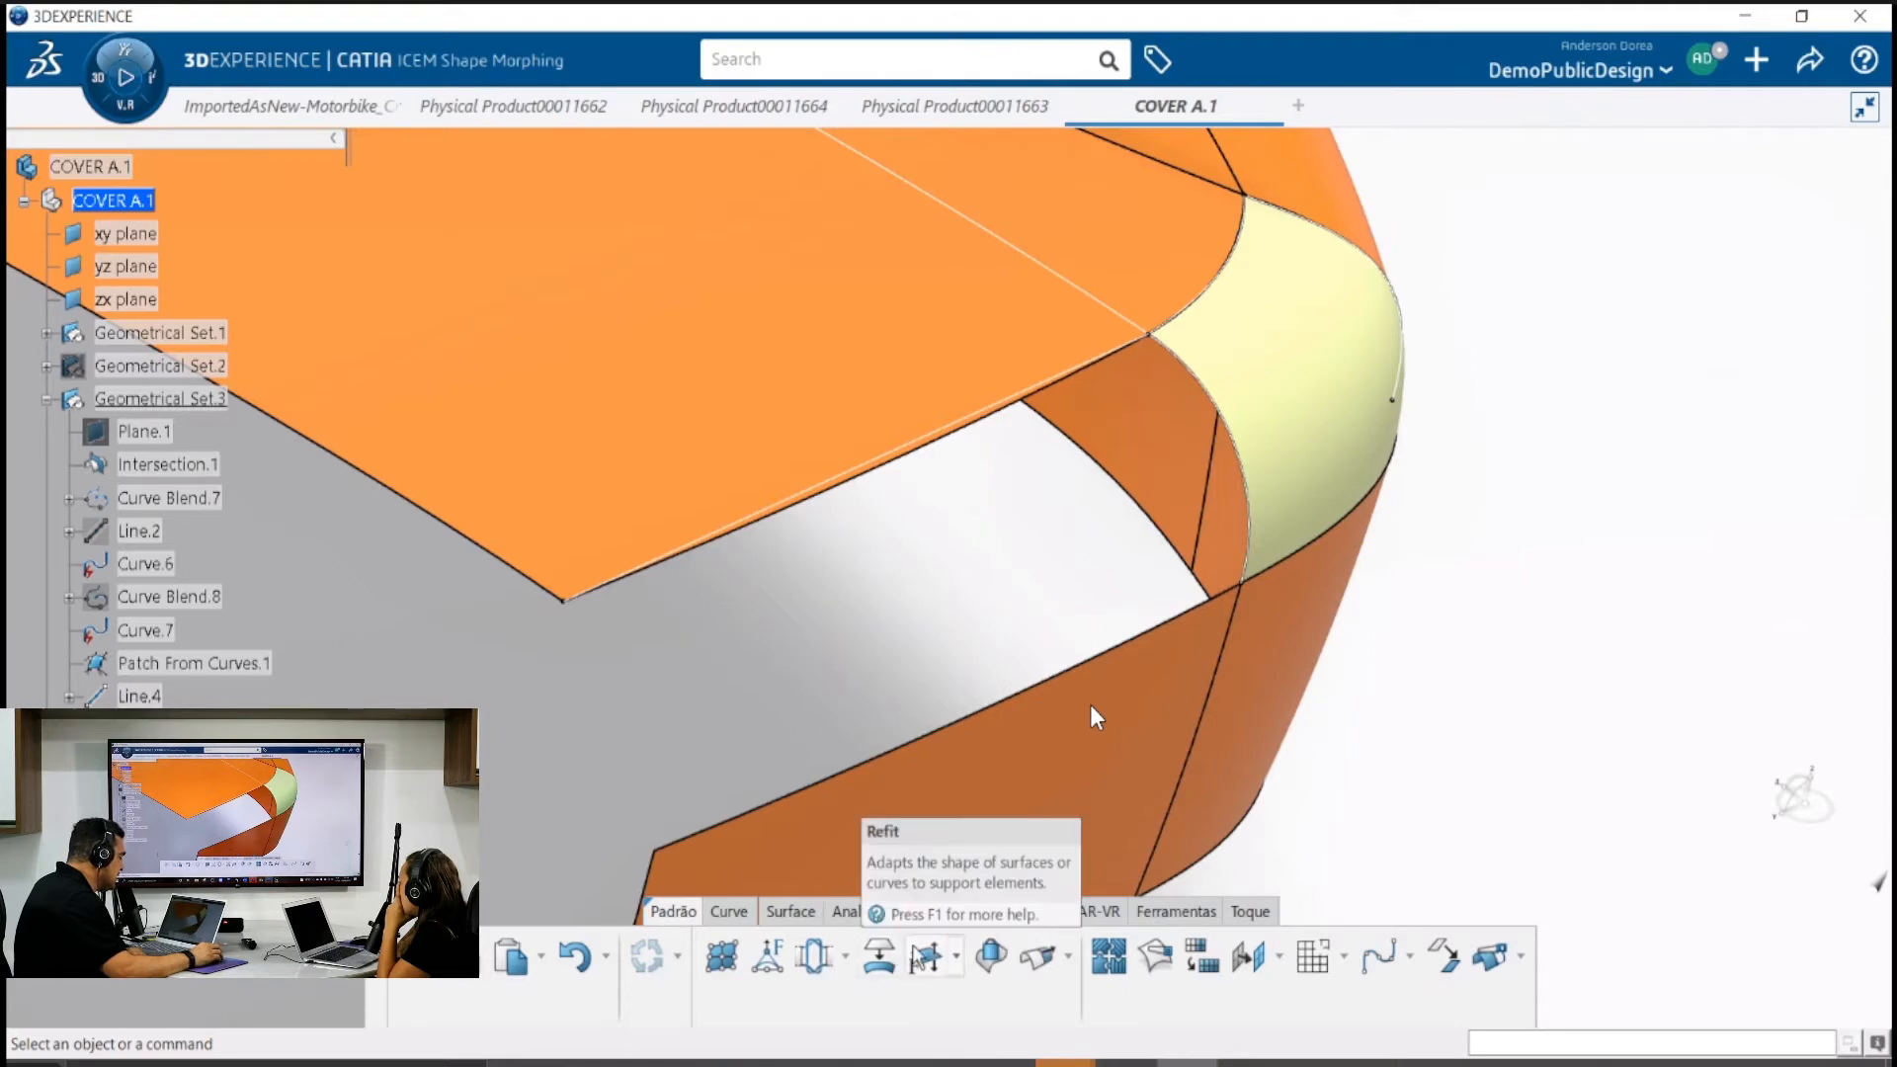
{"action": "left_click", "coordinate": [720, 961]}
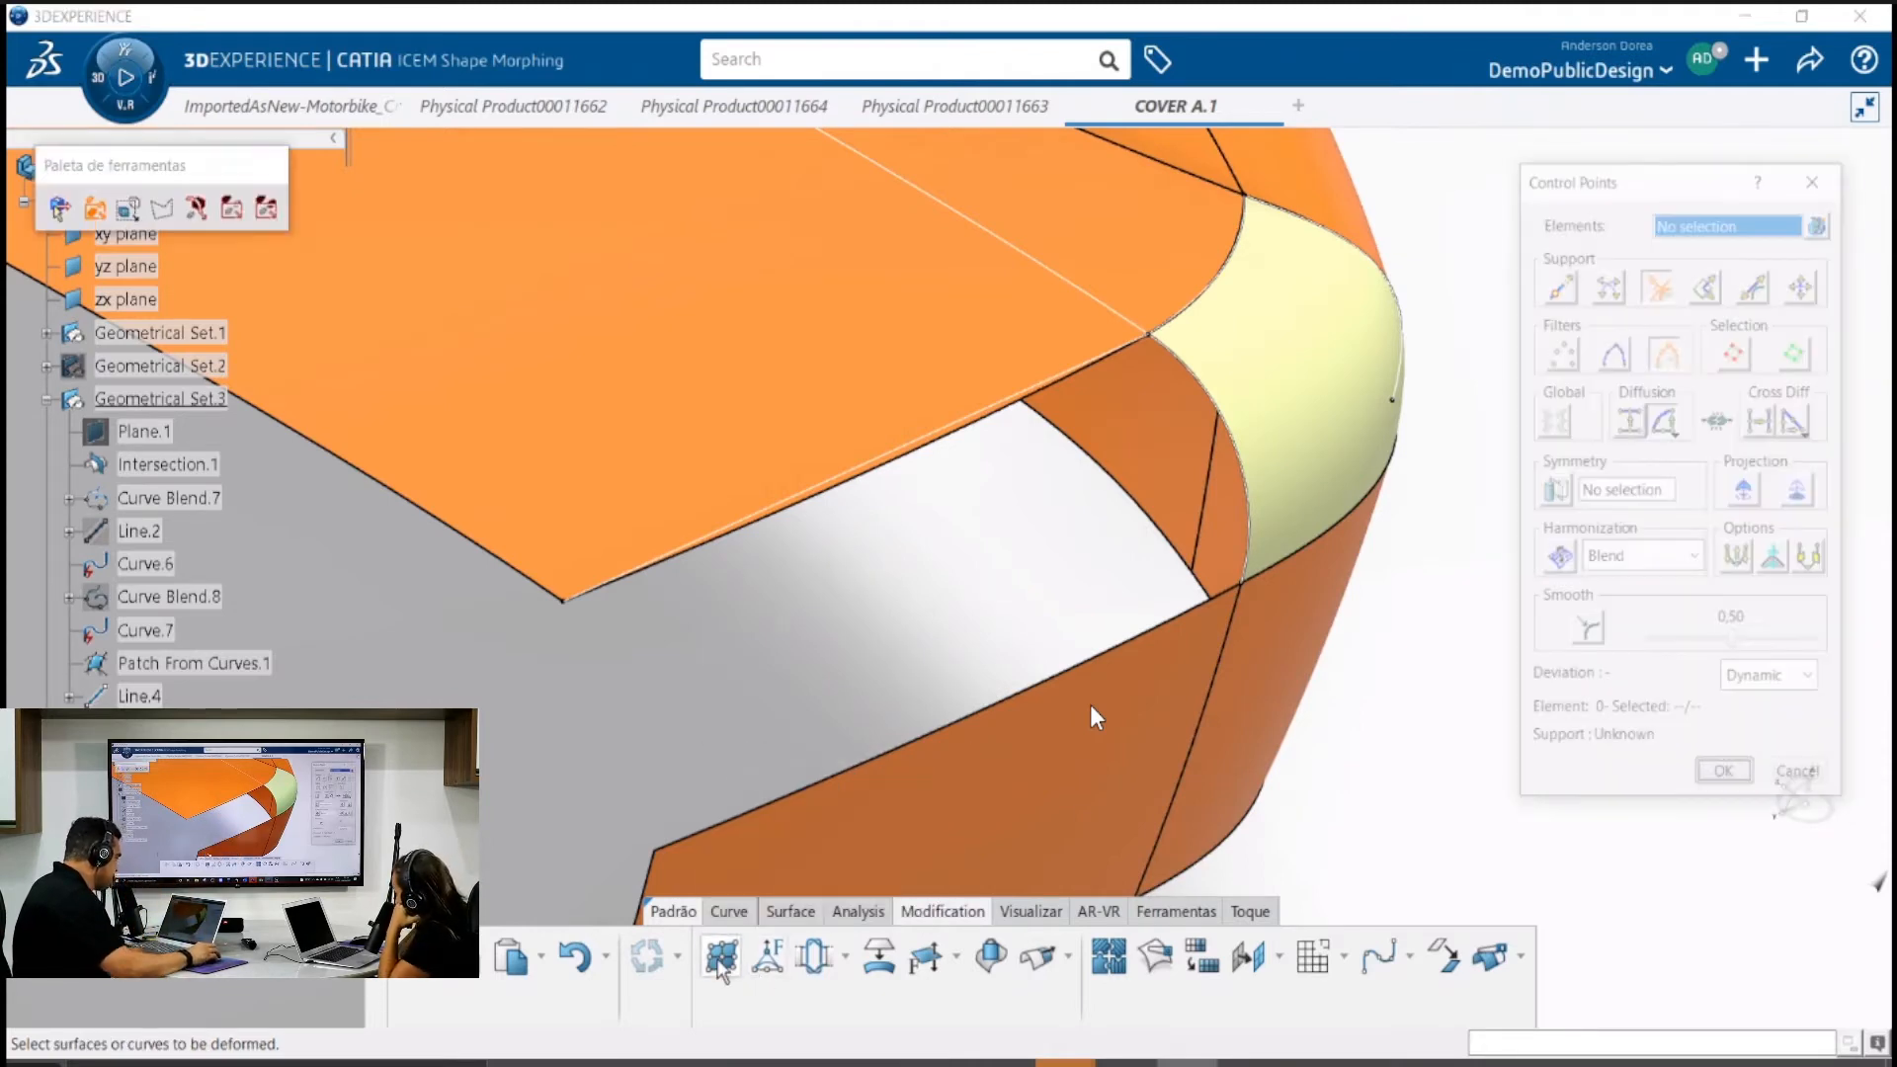
{"action": "left_click", "coordinate": [822, 490]}
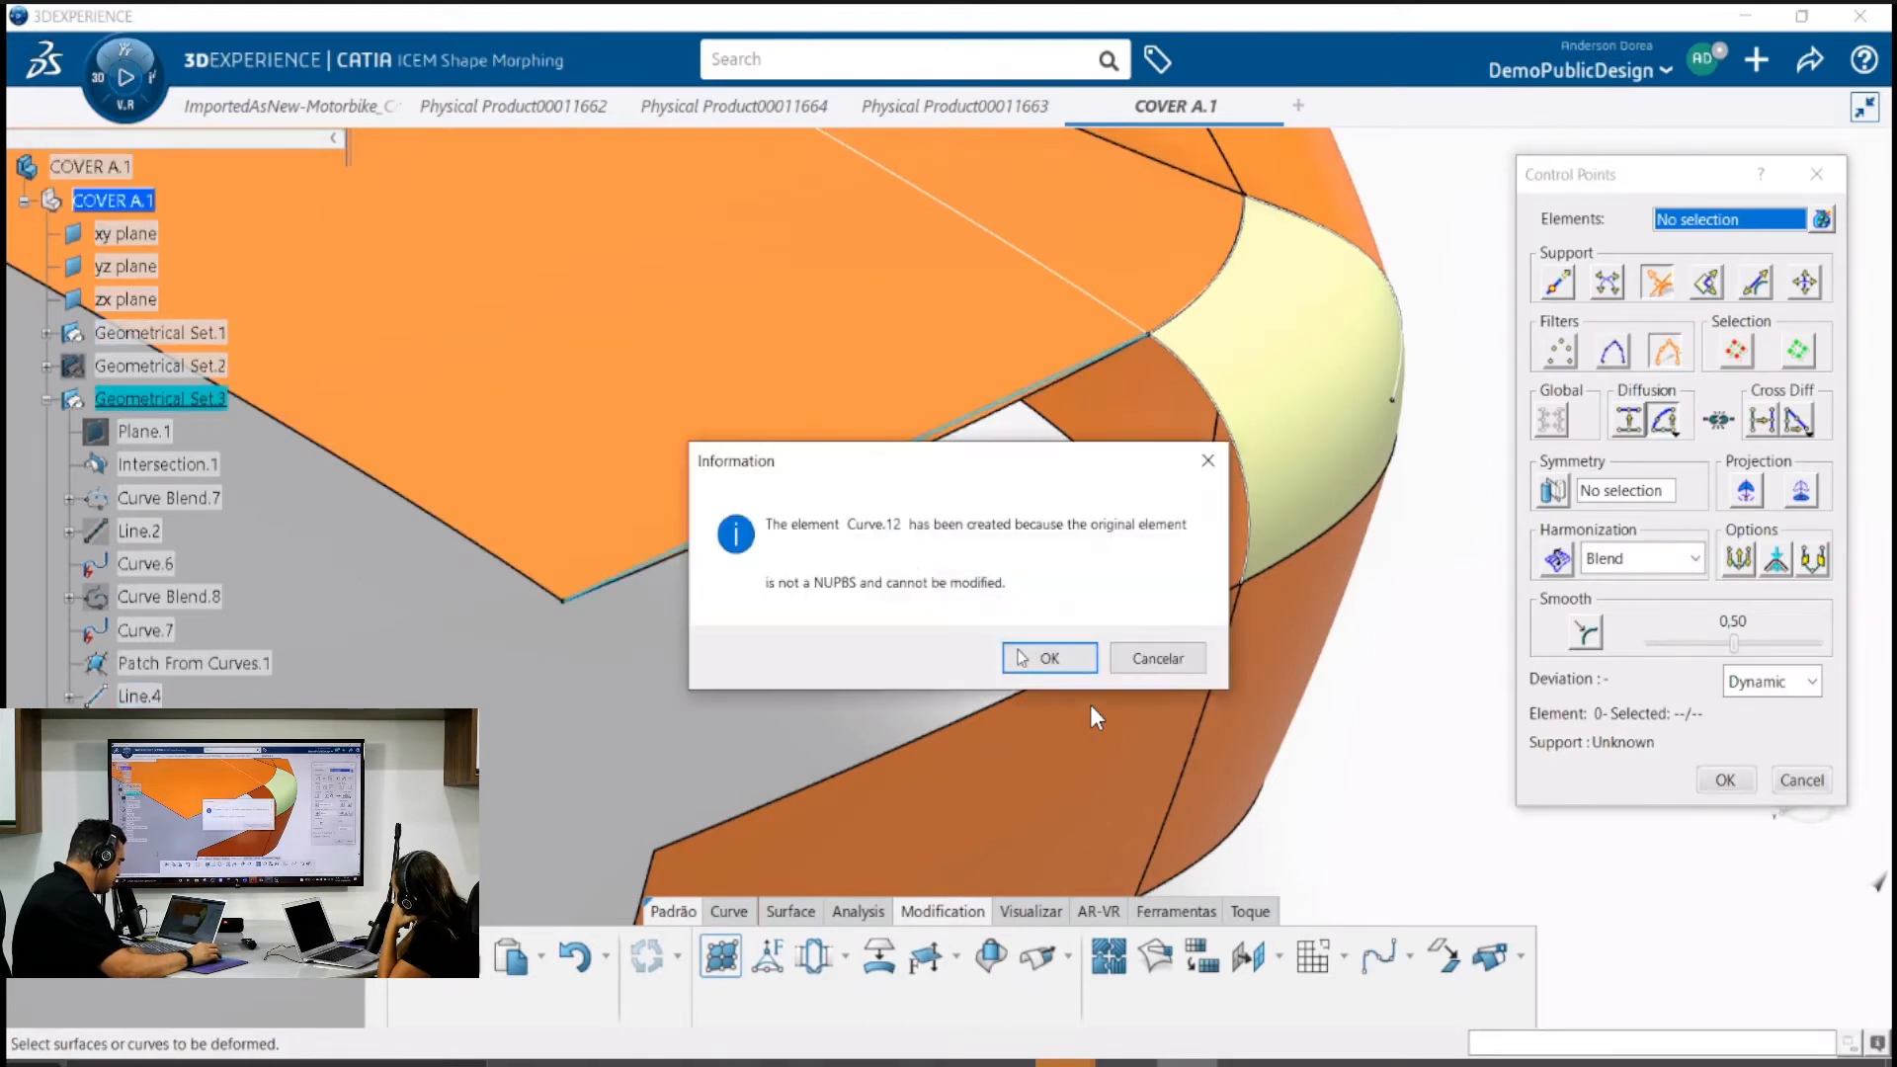
{"action": "key", "text": "Return"}
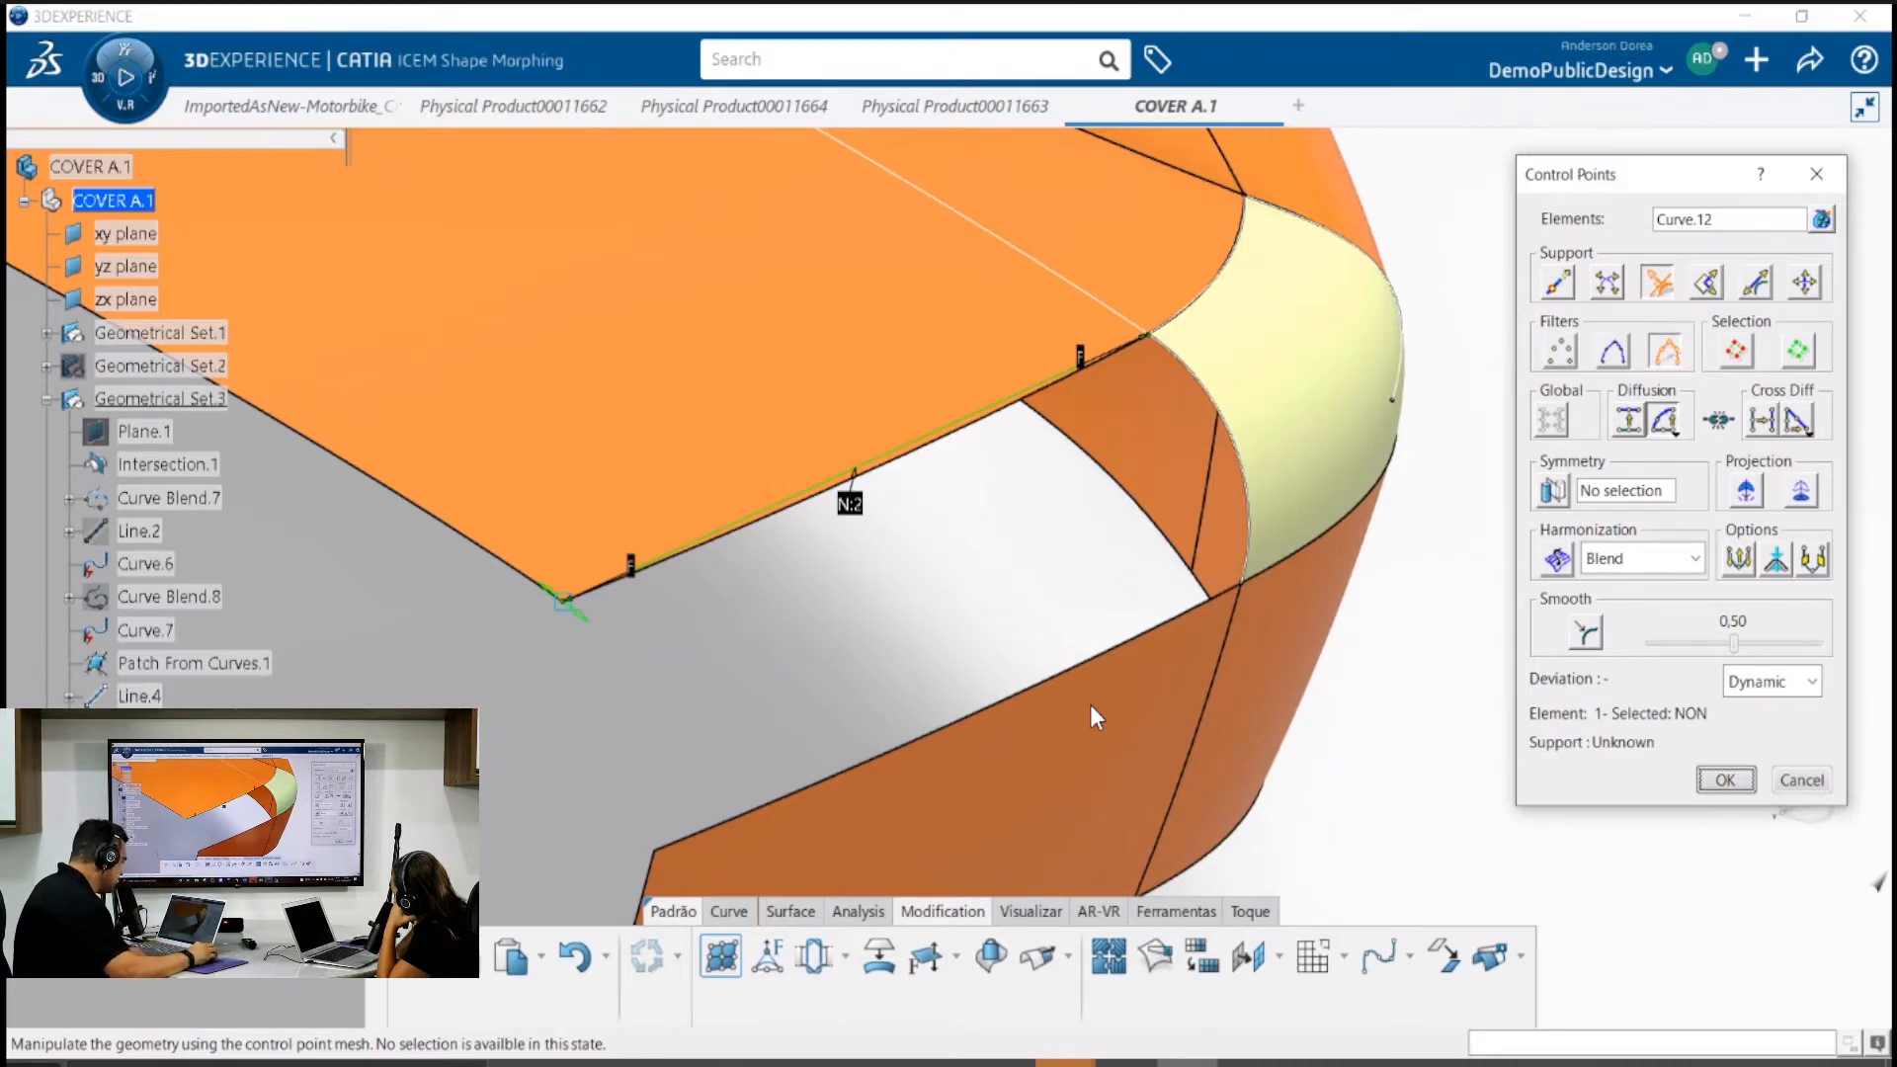
{"action": "right_click", "coordinate": [153, 698]}
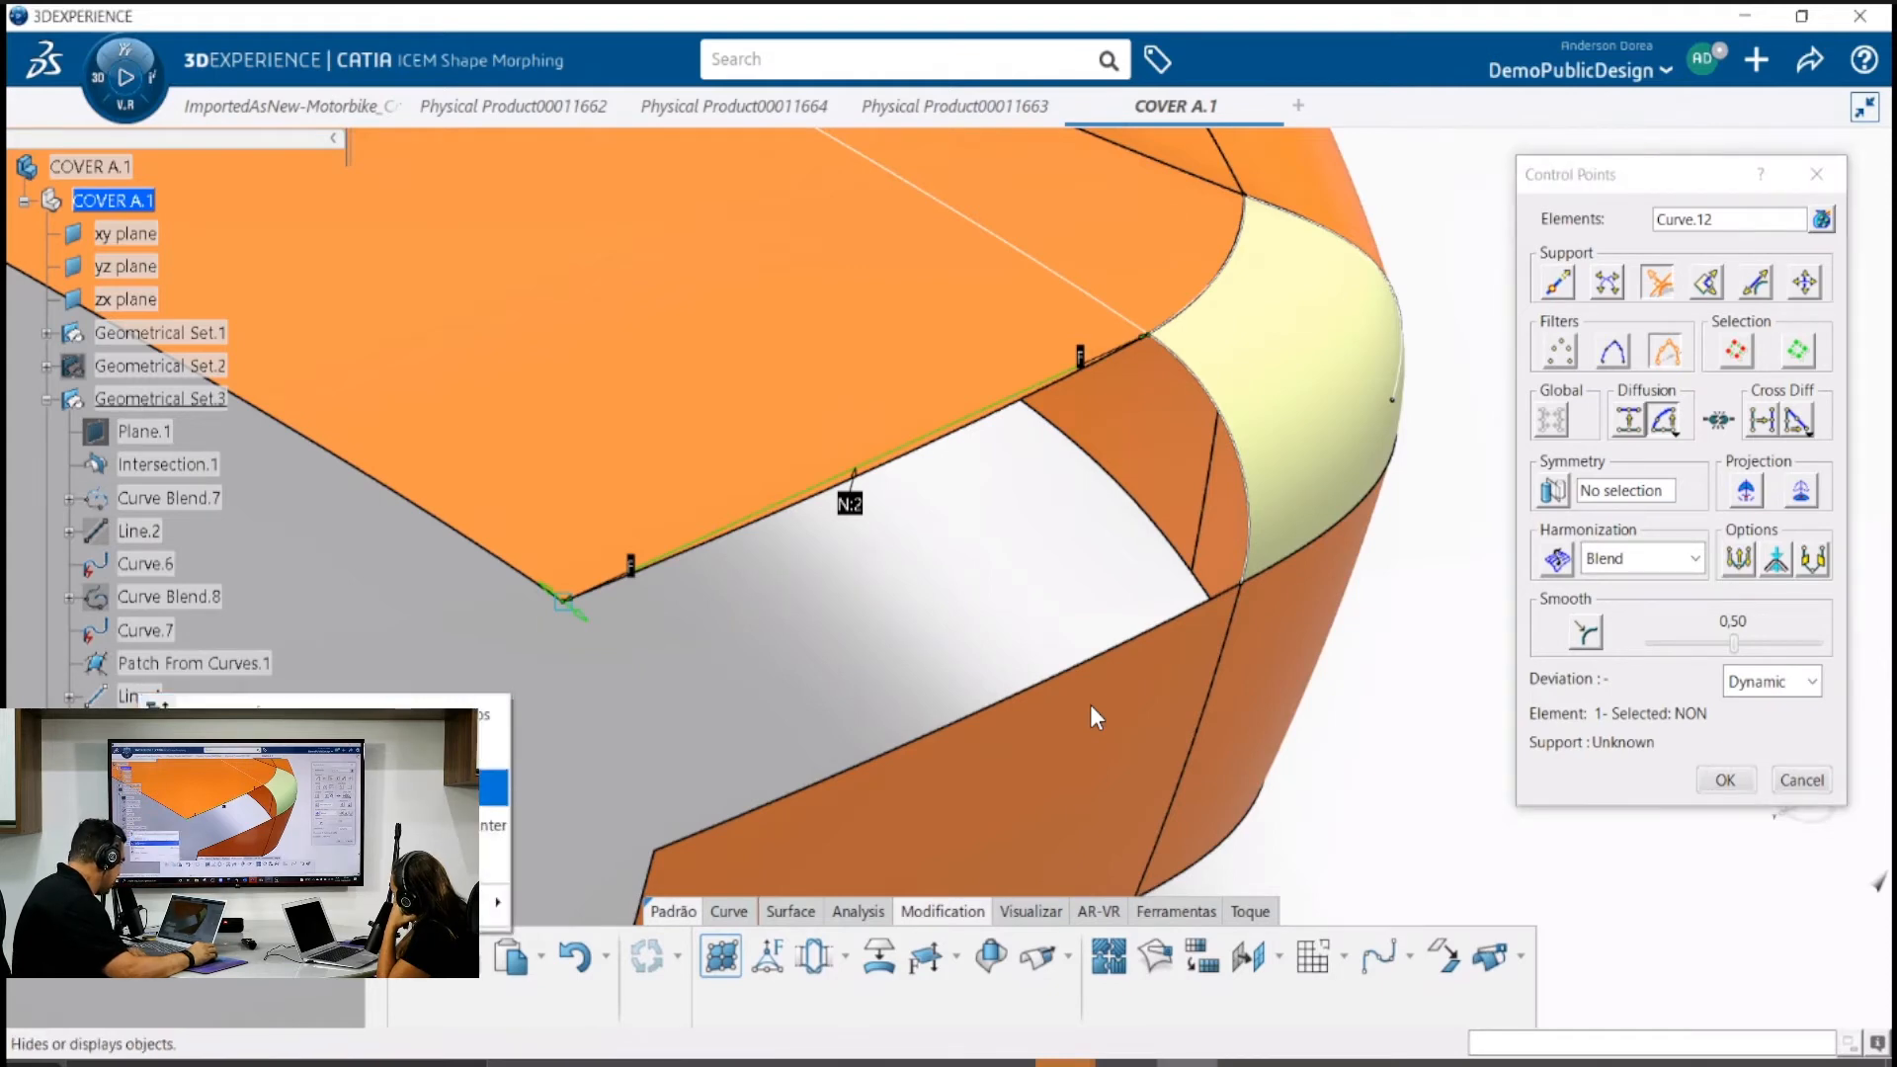
{"action": "left_click", "coordinate": [197, 788]}
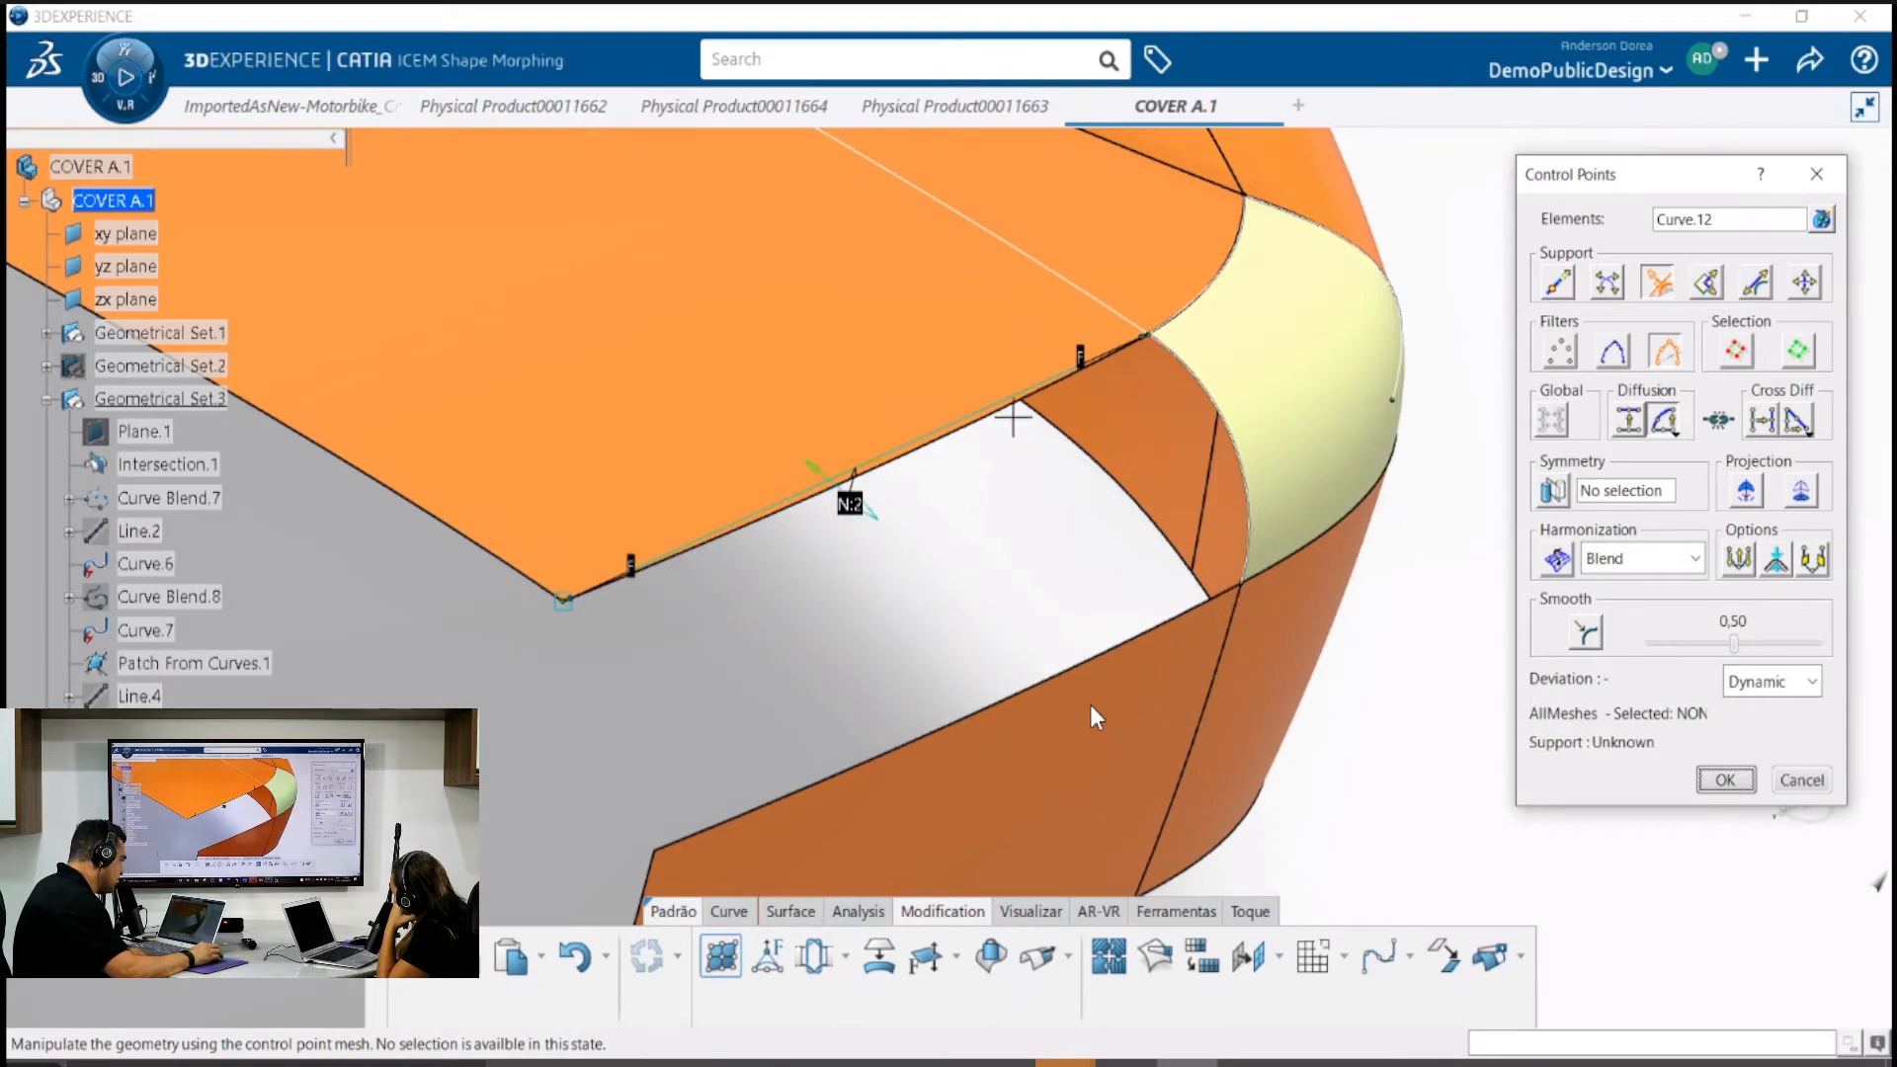
Set the curve's order to 3 and try to pull its middle control point outward to follow the upper face's edge
{"action": "left_click", "coordinate": [850, 506]}
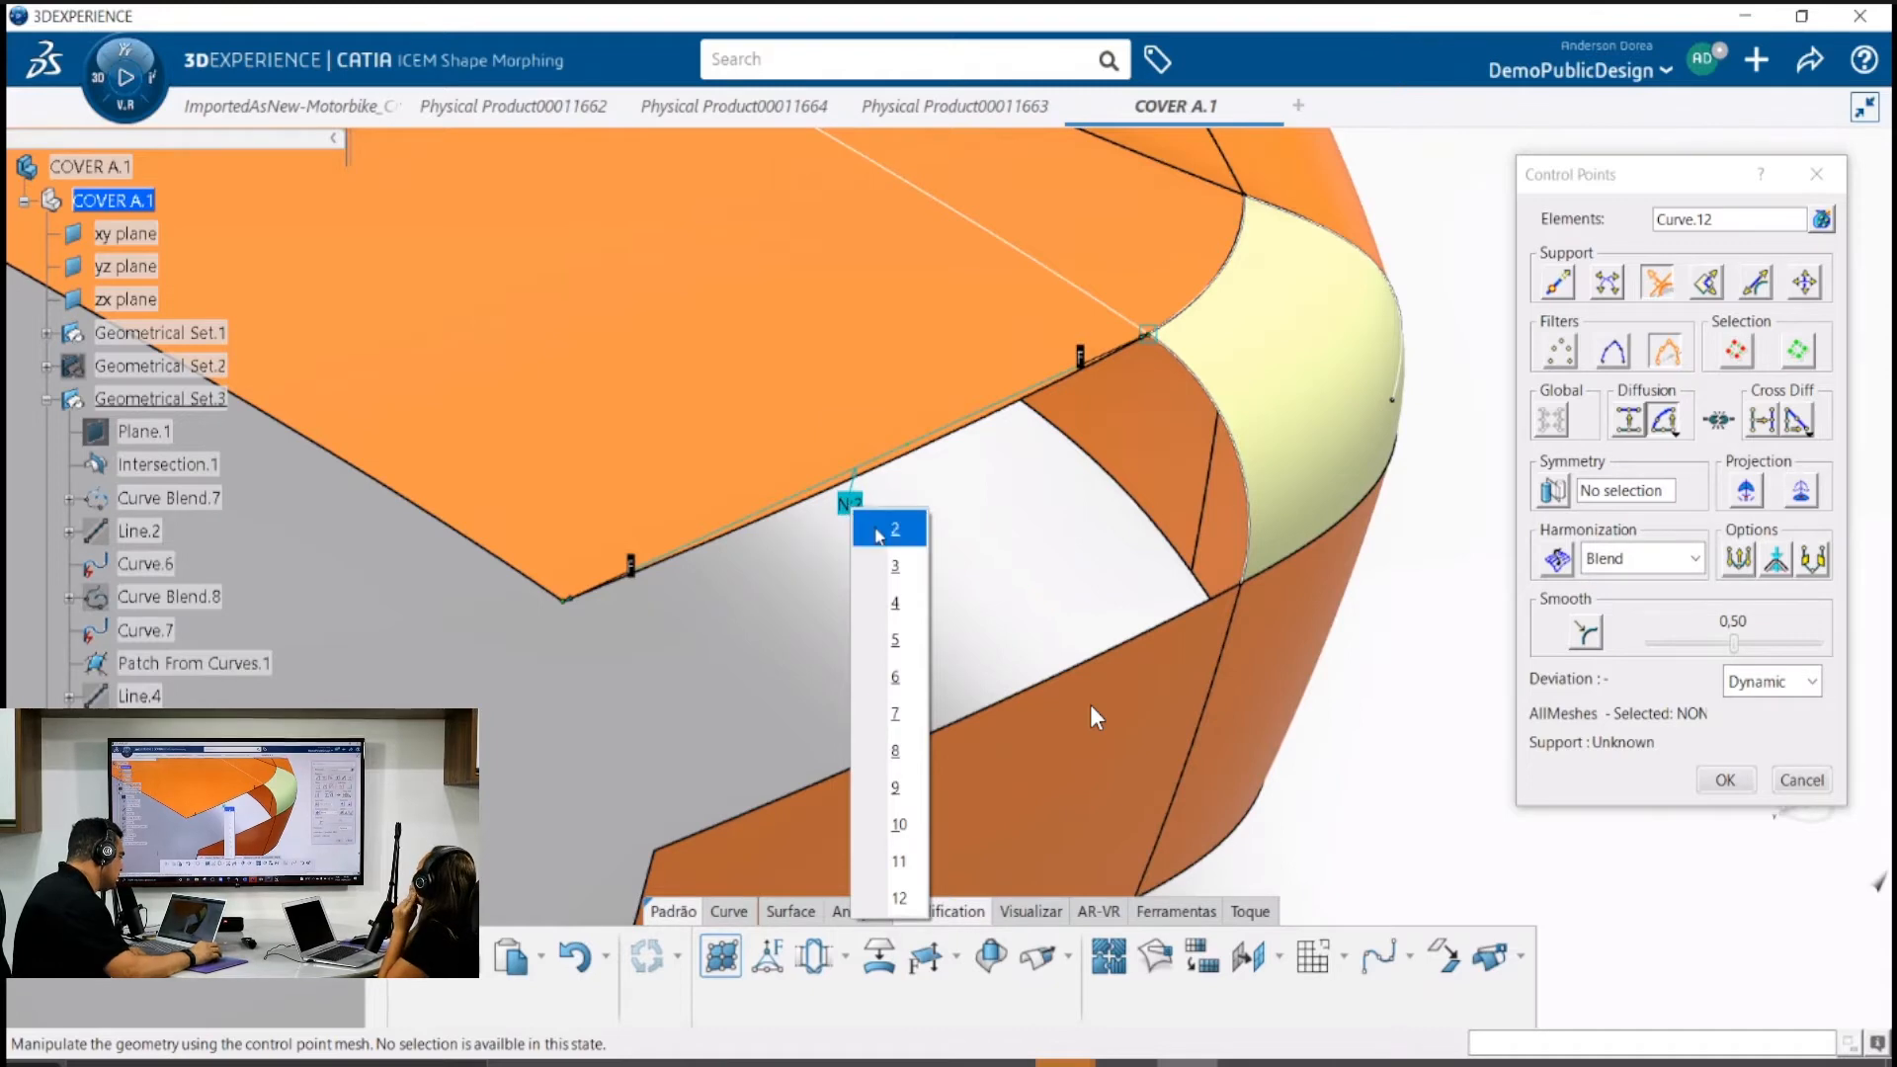
{"action": "left_click", "coordinate": [895, 566]}
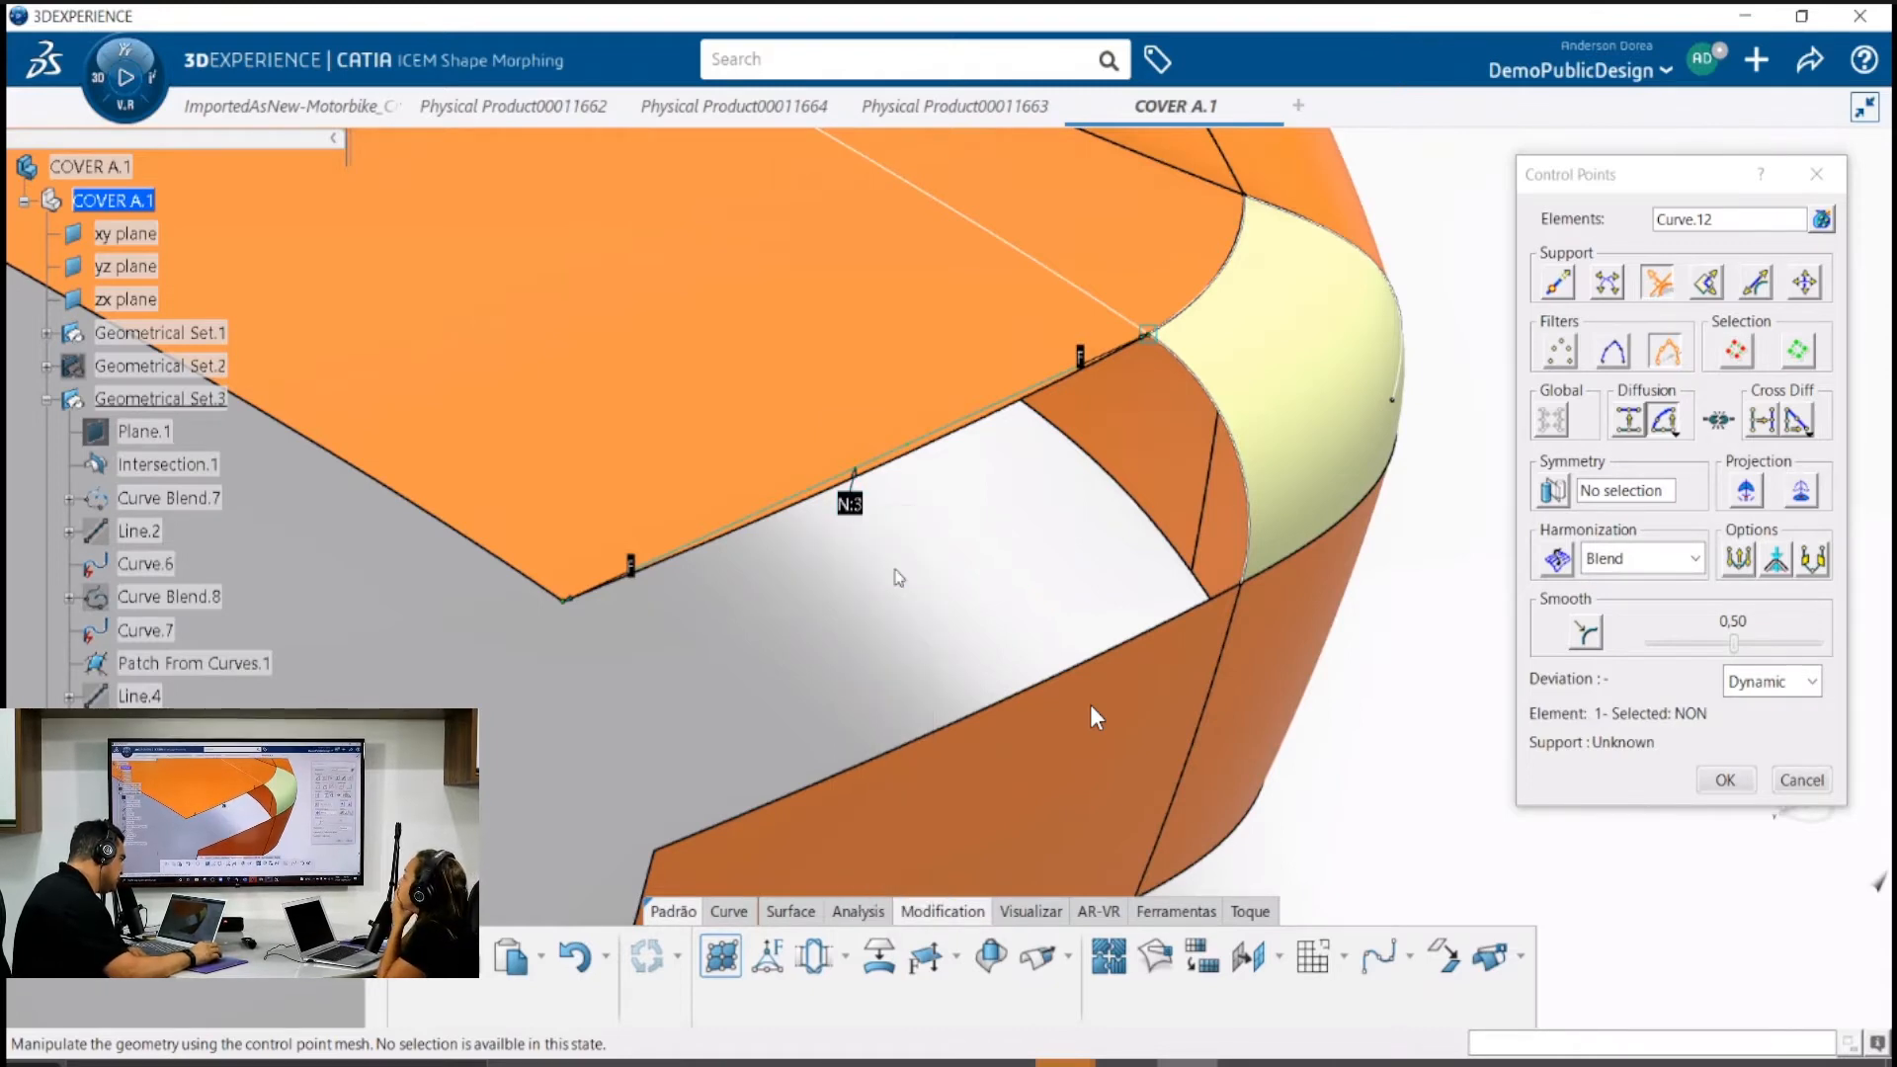
{"action": "middle_click_drag", "start_coordinate": [855, 485], "coordinate": [969, 602]}
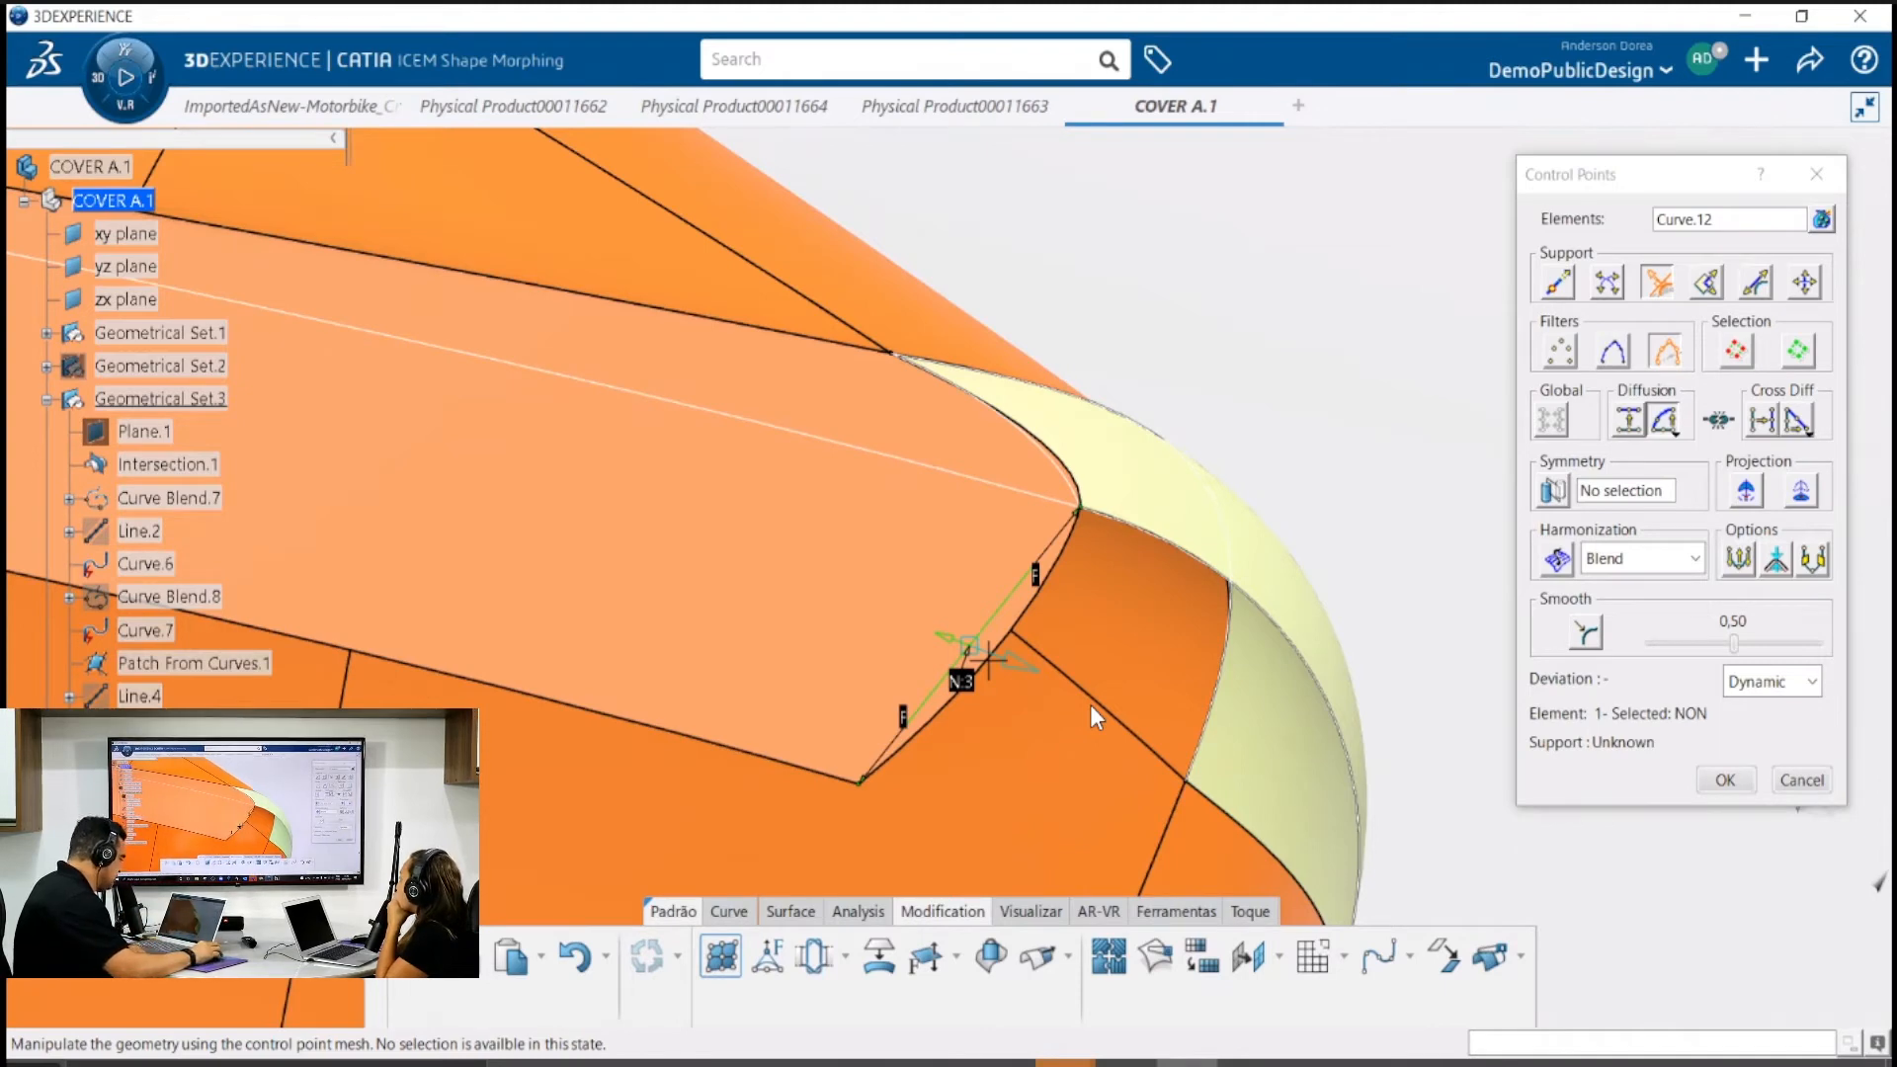
{"action": "left_click_drag", "start_coordinate": [1008, 660], "coordinate": [1052, 667]}
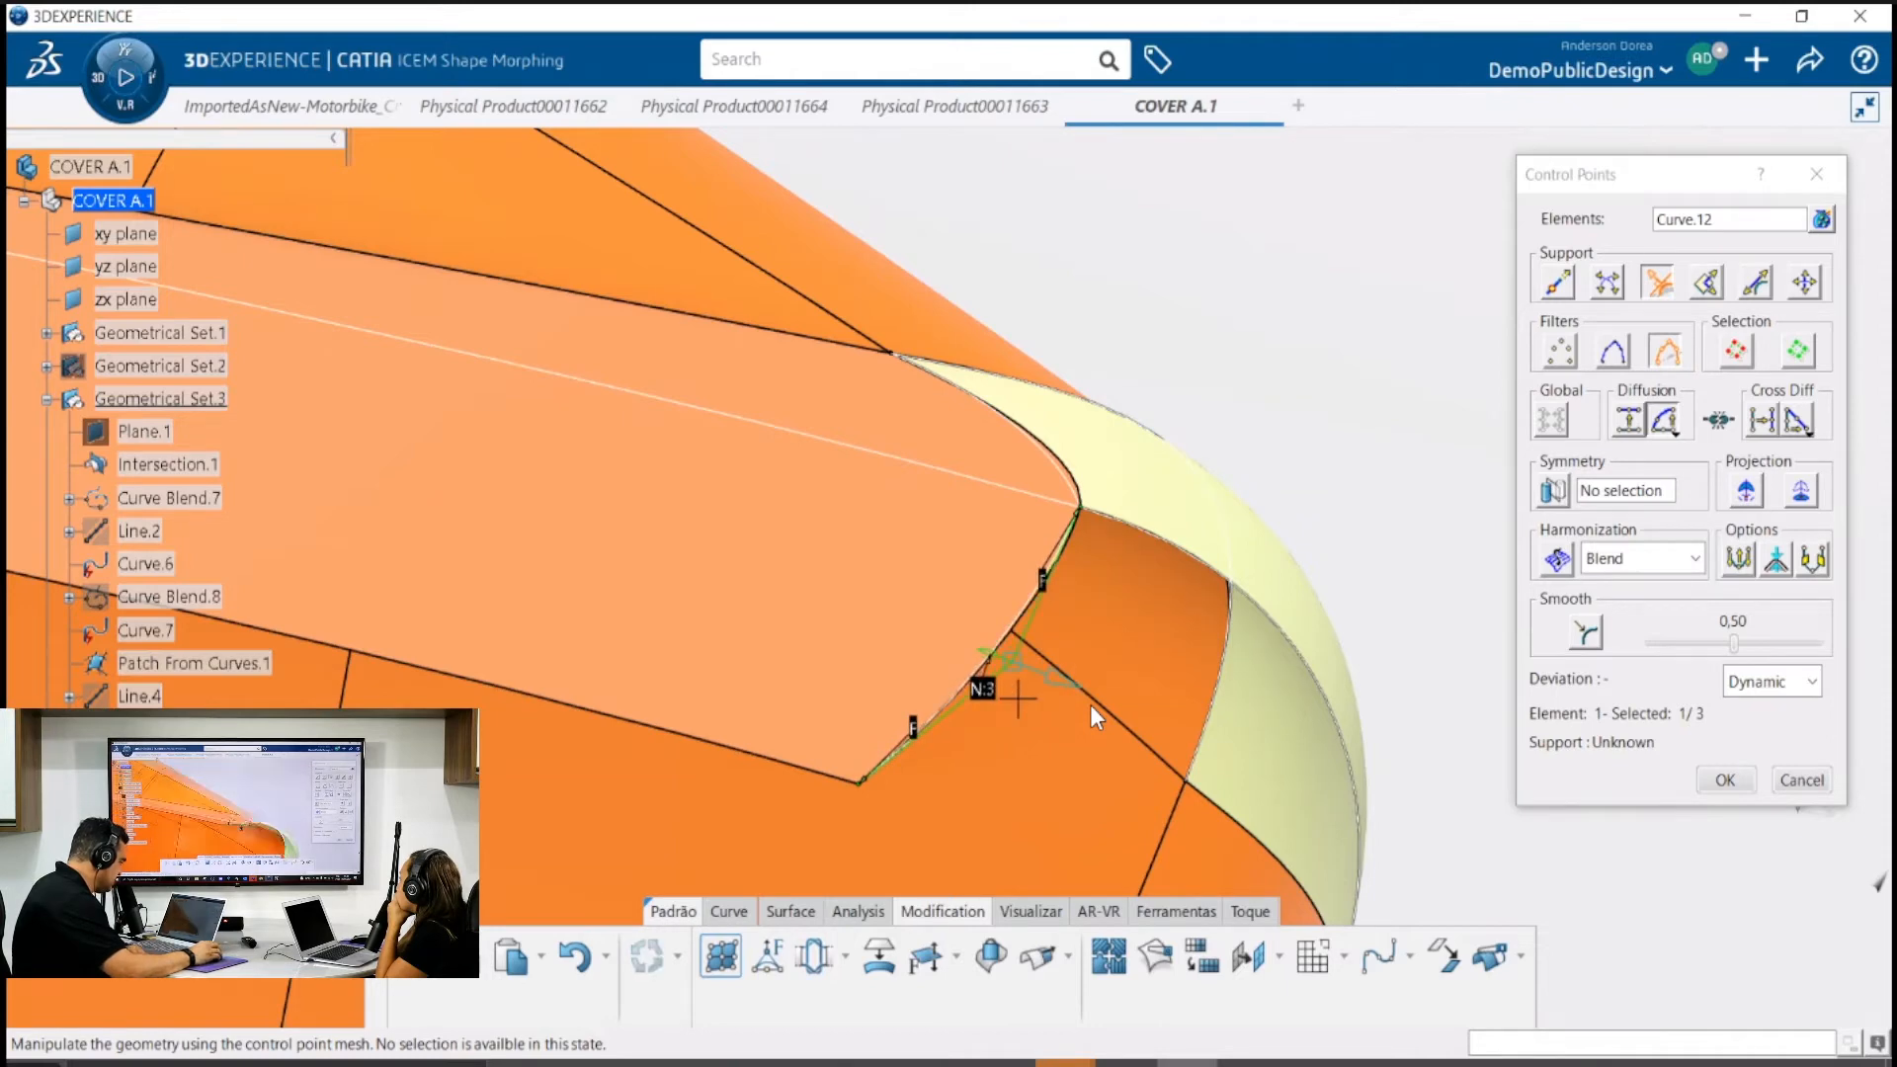
{"action": "middle_click_drag", "start_coordinate": [1028, 682], "coordinate": [760, 529]}
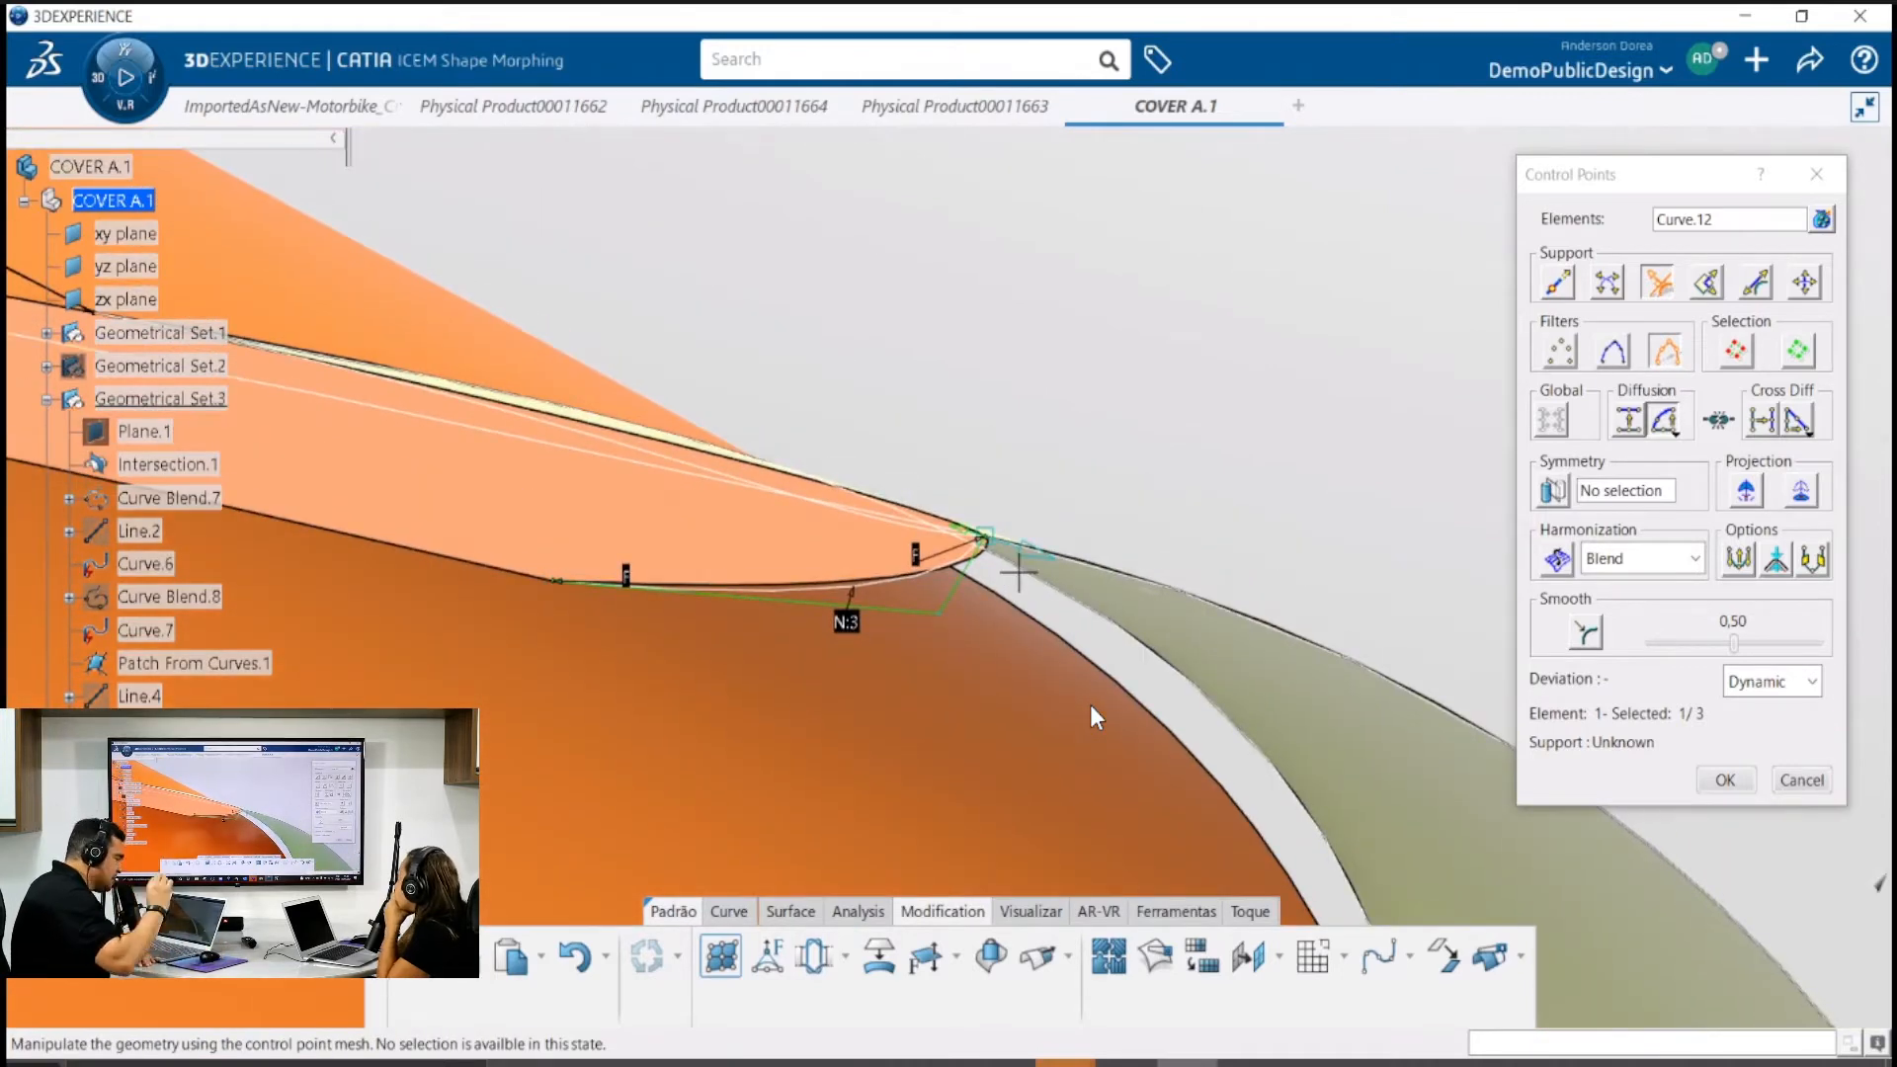
{"action": "middle_click", "coordinate": [778, 543]}
{"action": "middle_click_drag", "start_coordinate": [778, 543], "coordinate": [829, 576]}
{"action": "middle_click_drag", "start_coordinate": [829, 574], "coordinate": [1004, 389]}
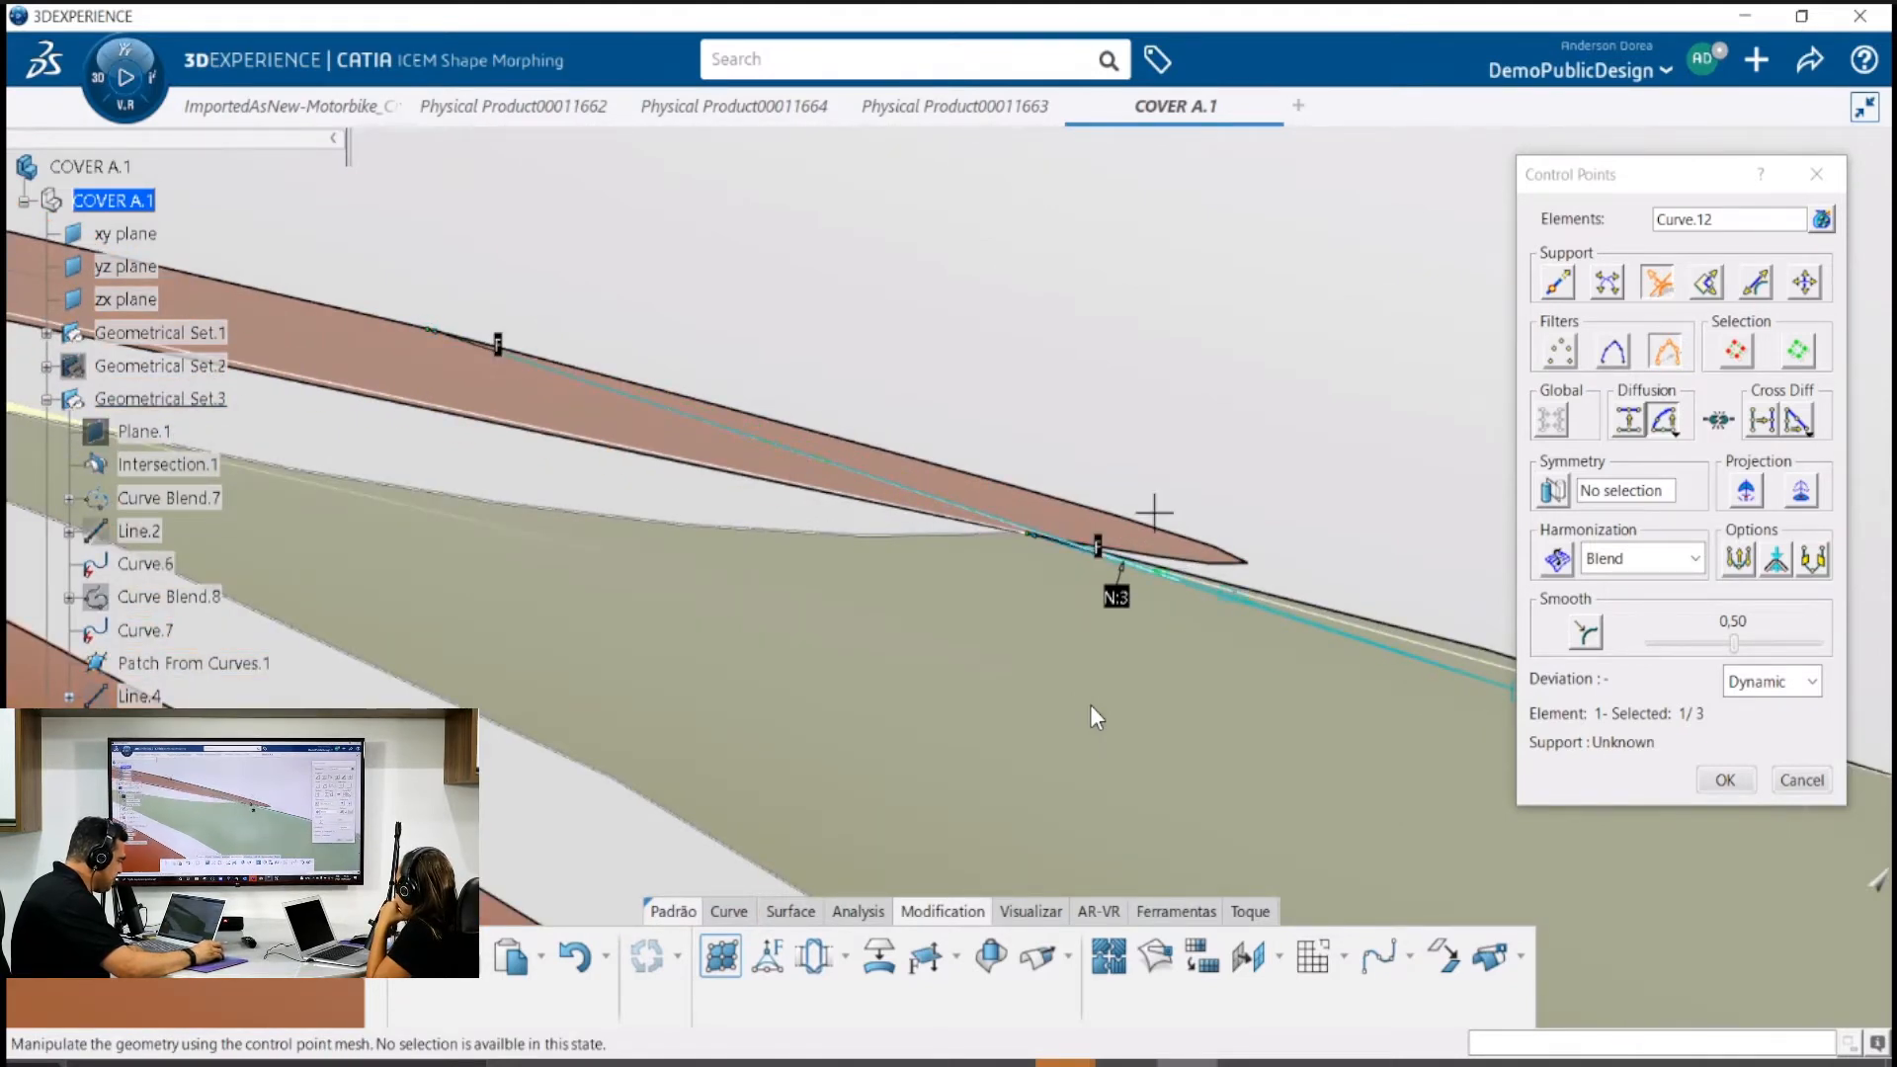
{"action": "middle_click_drag", "start_coordinate": [1153, 513], "coordinate": [929, 547]}
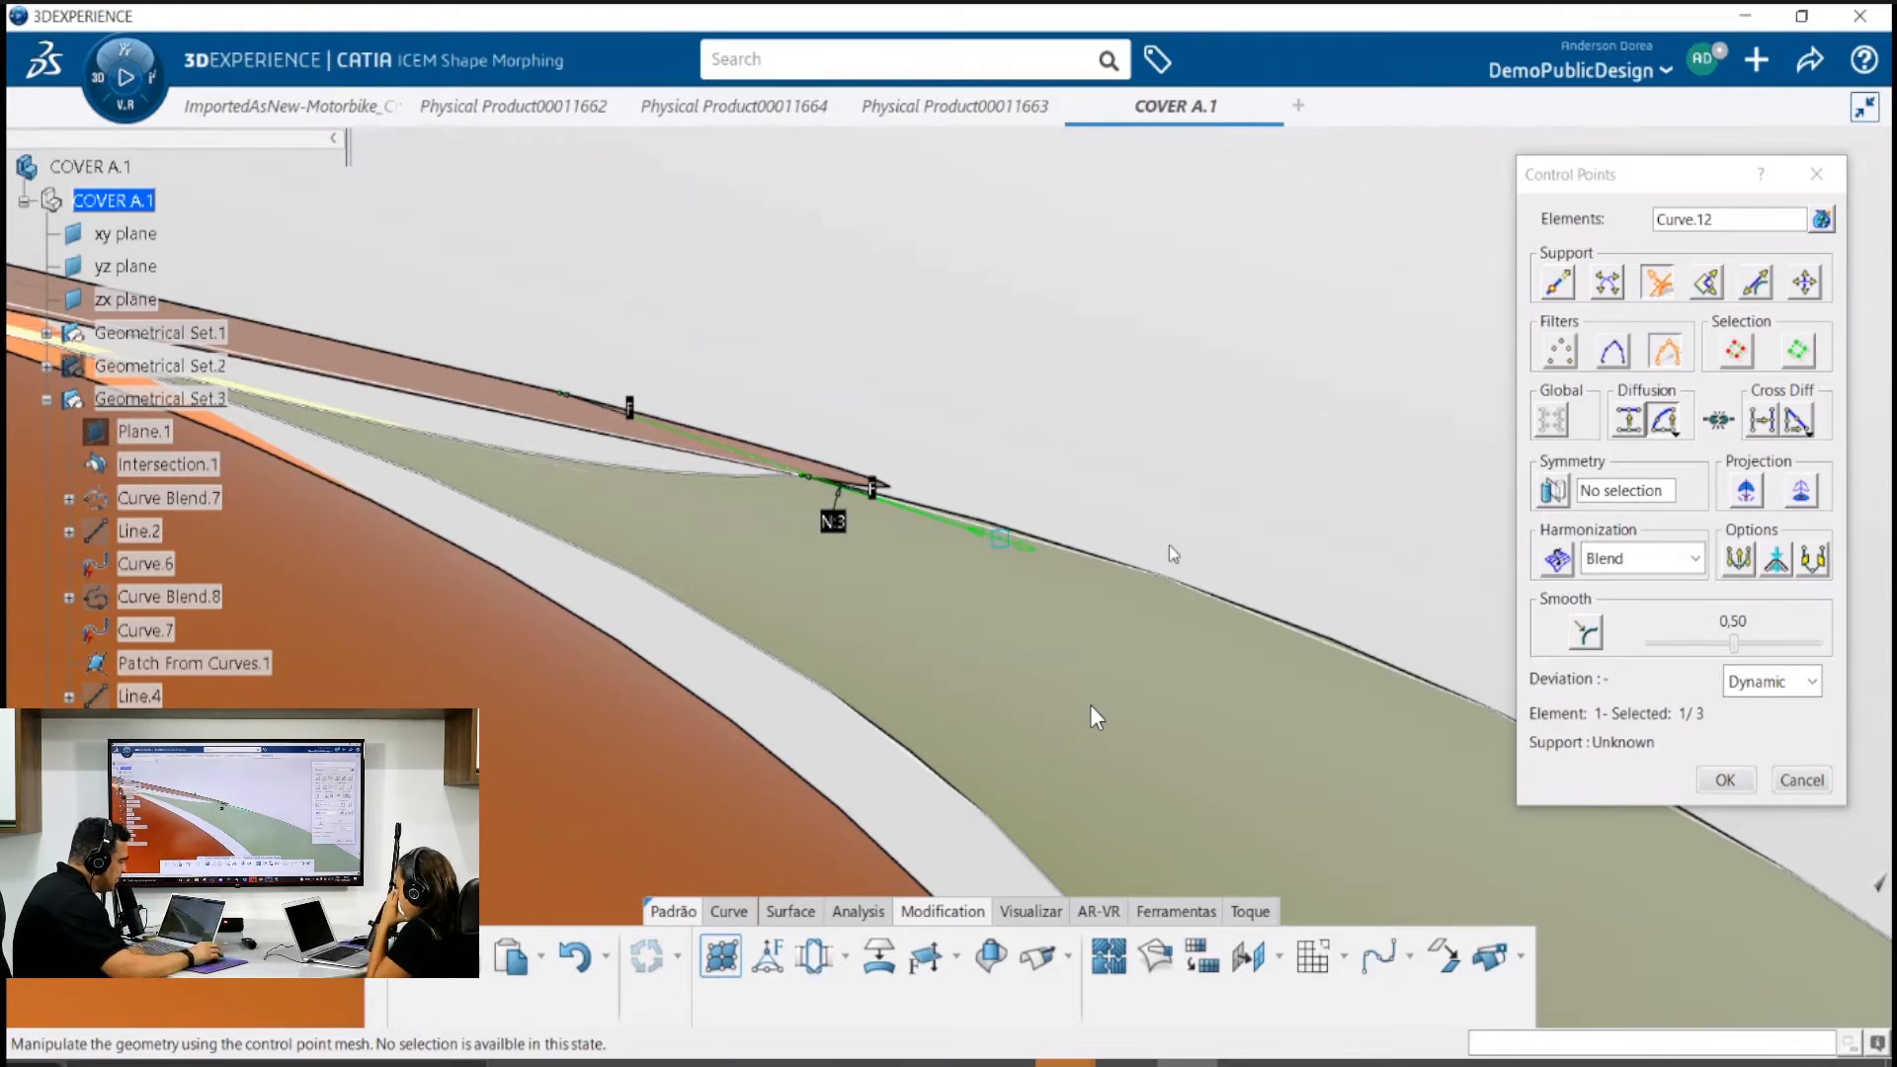
Try to move the middle control point freely in the view plane to match the face edge, and discard the control point edits
{"action": "left_click", "coordinate": [1608, 283]}
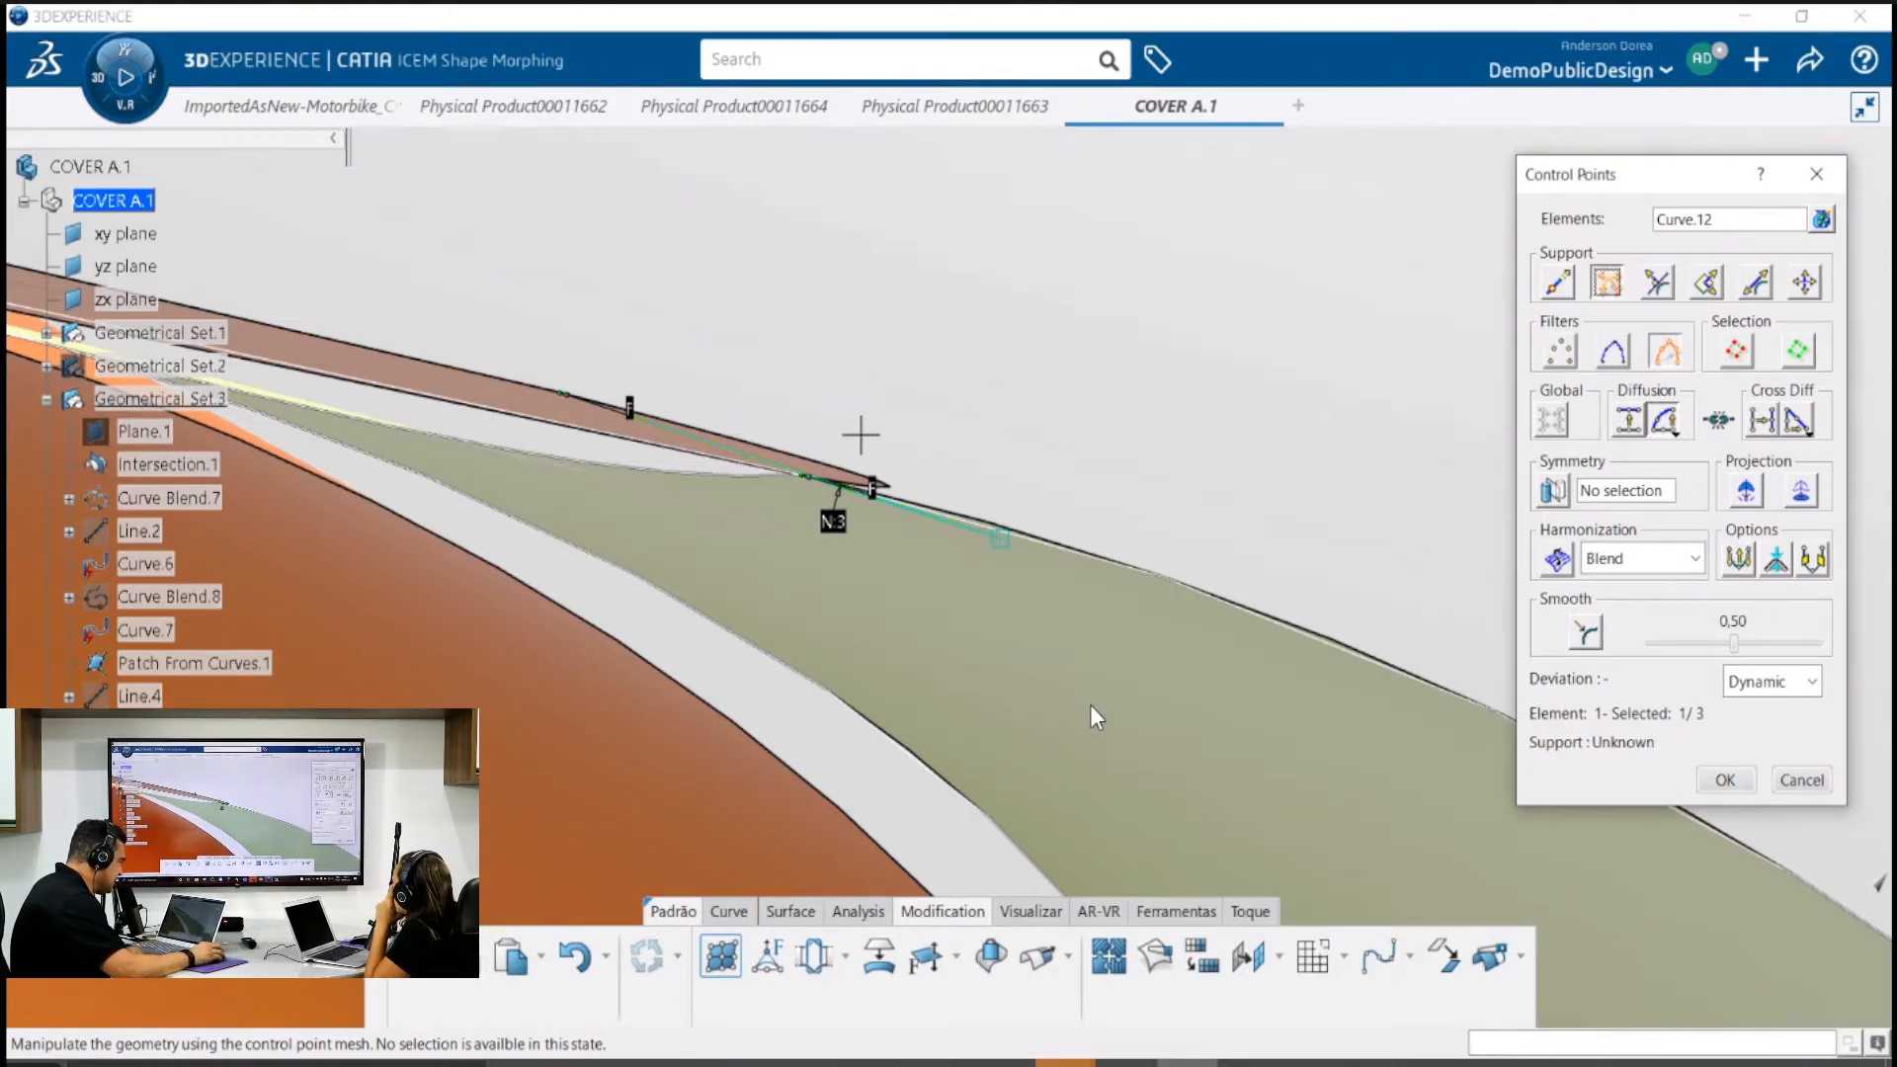
{"action": "left_click", "coordinate": [1805, 284]}
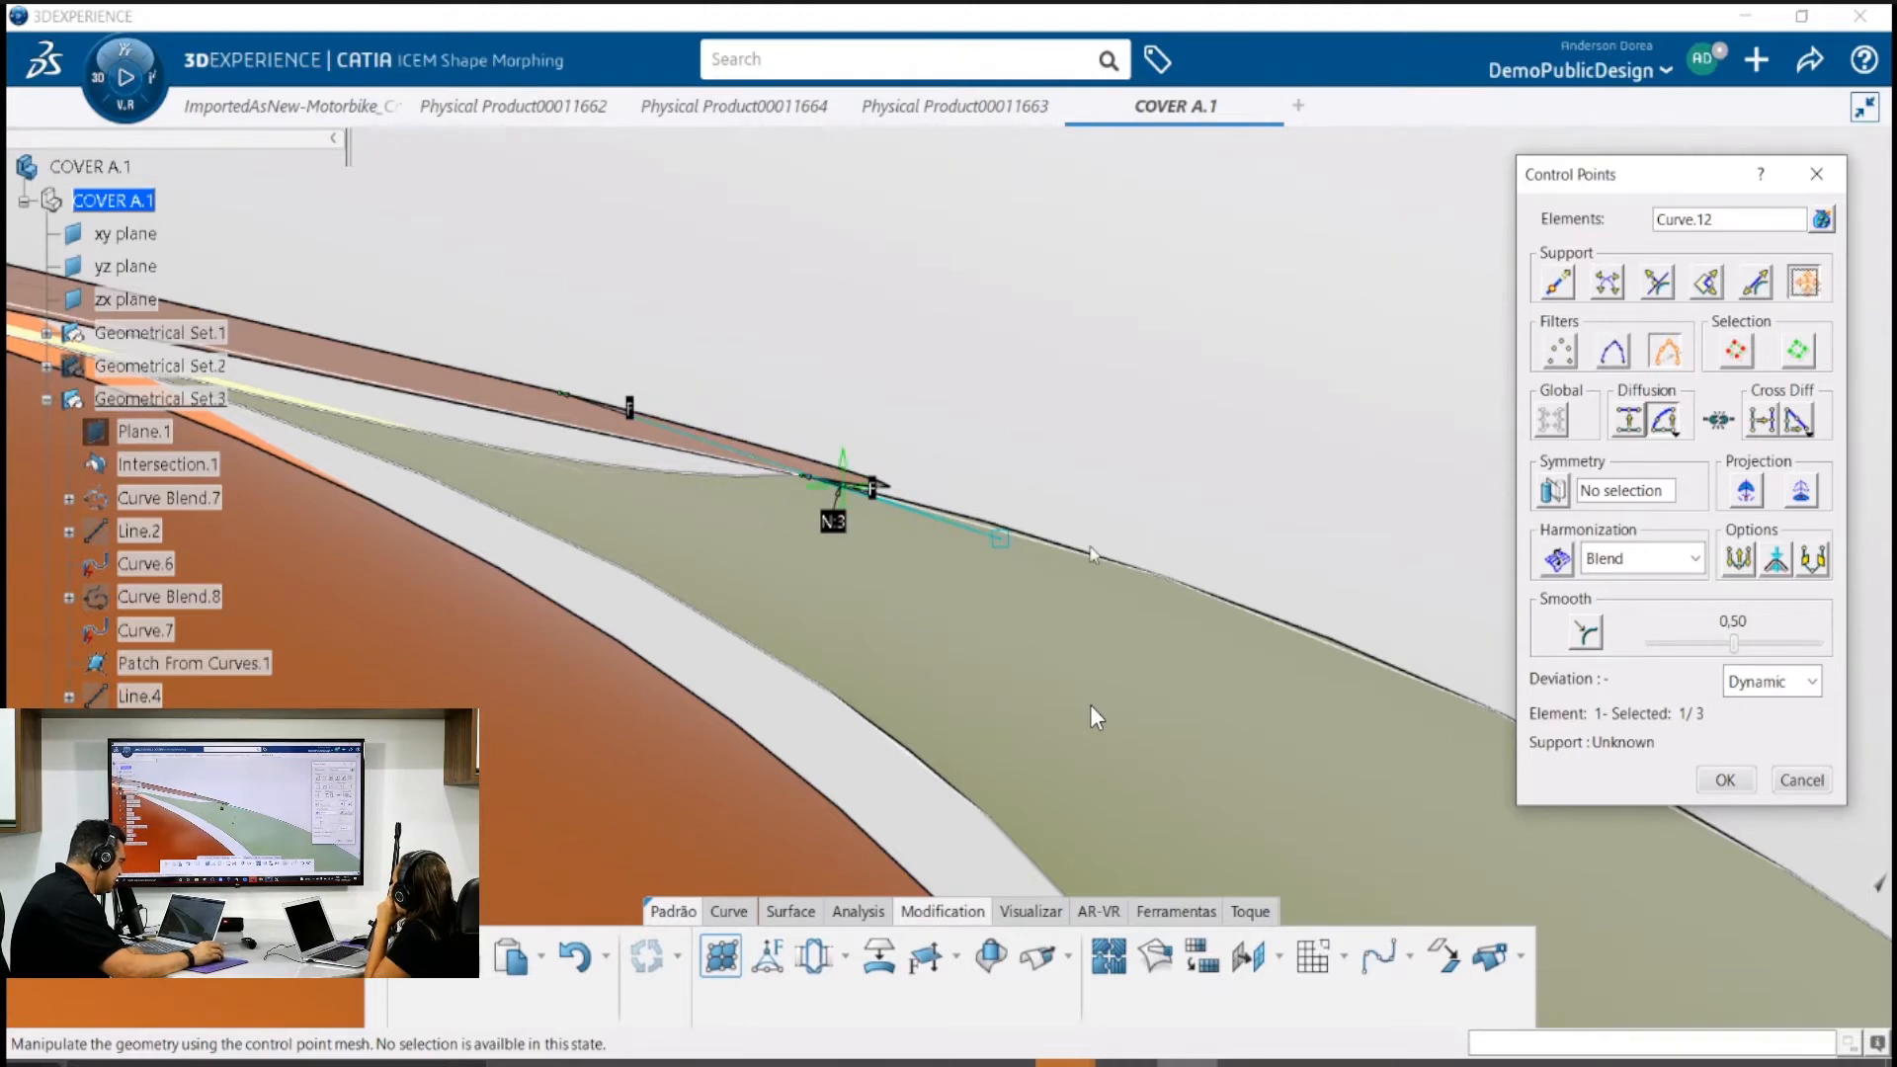
{"action": "left_click_drag", "start_coordinate": [1005, 515], "coordinate": [1079, 517]}
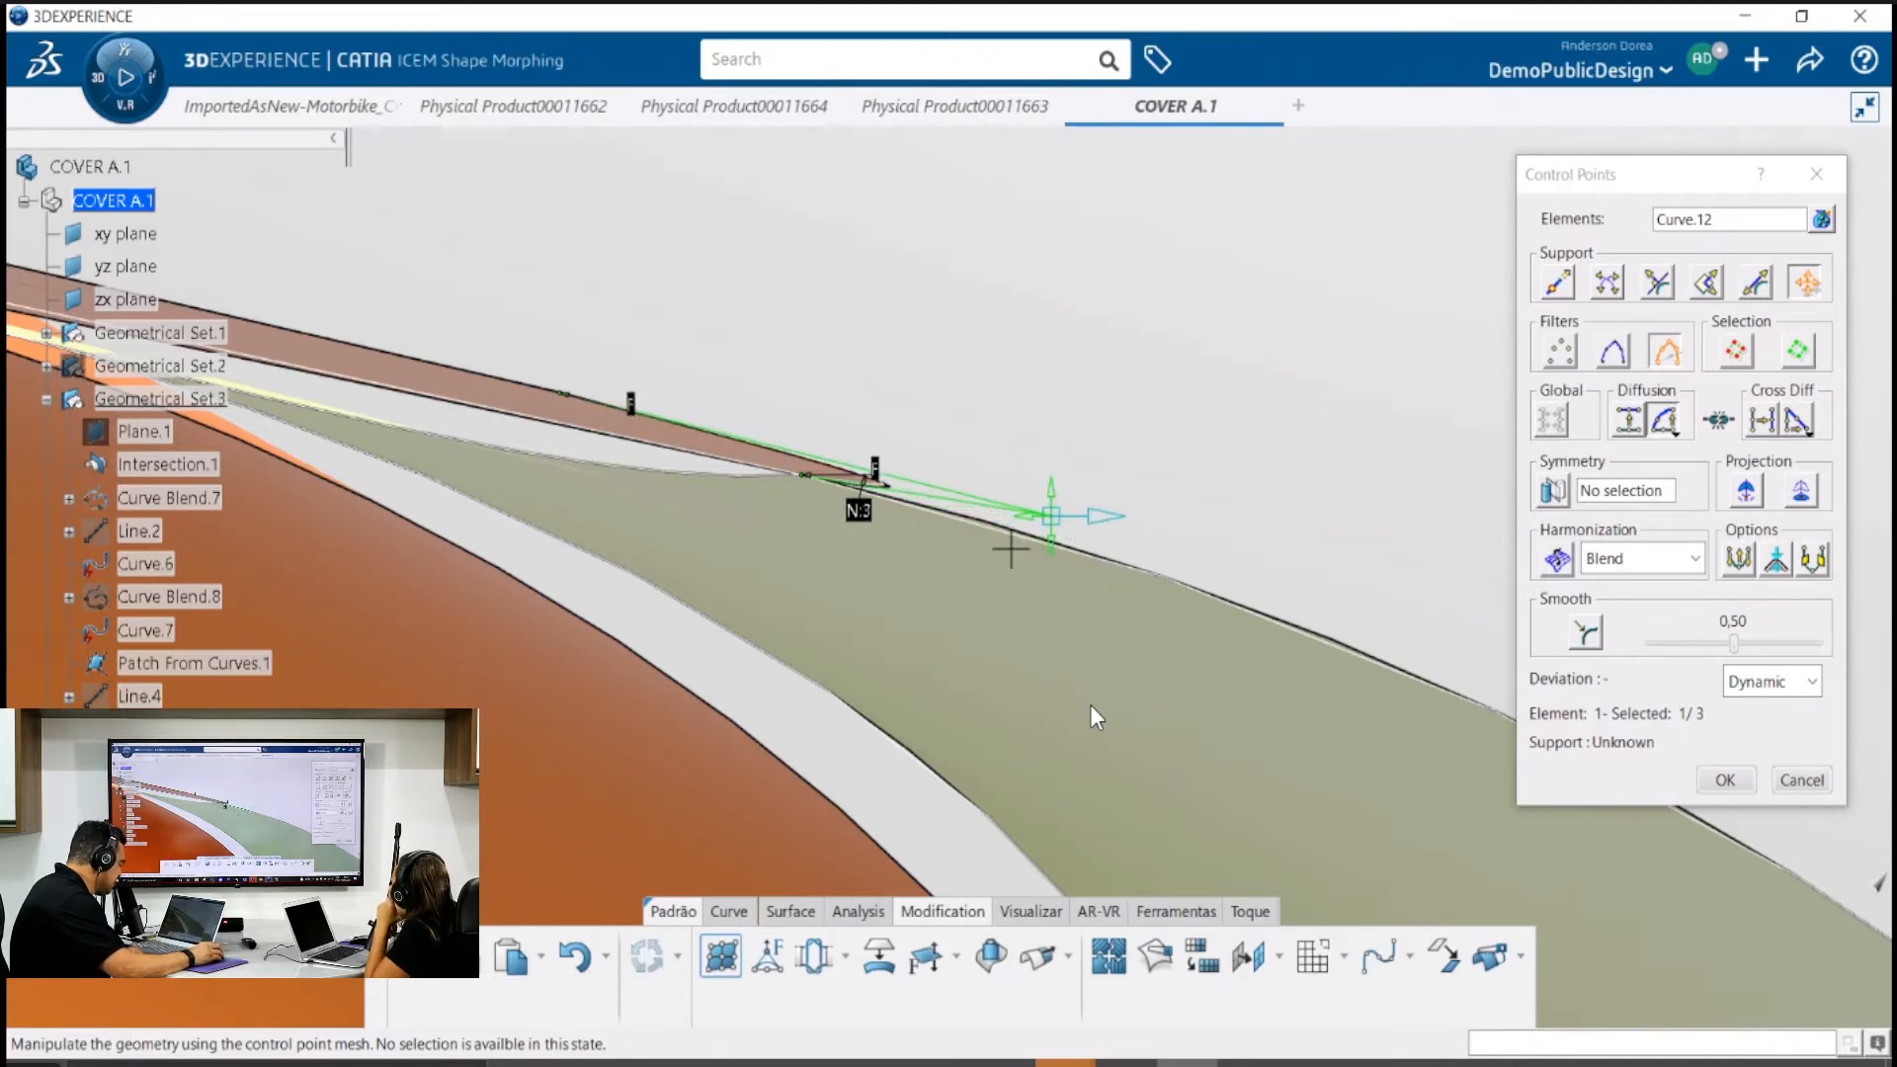
{"action": "middle_click_drag", "start_coordinate": [958, 580], "coordinate": [980, 523]}
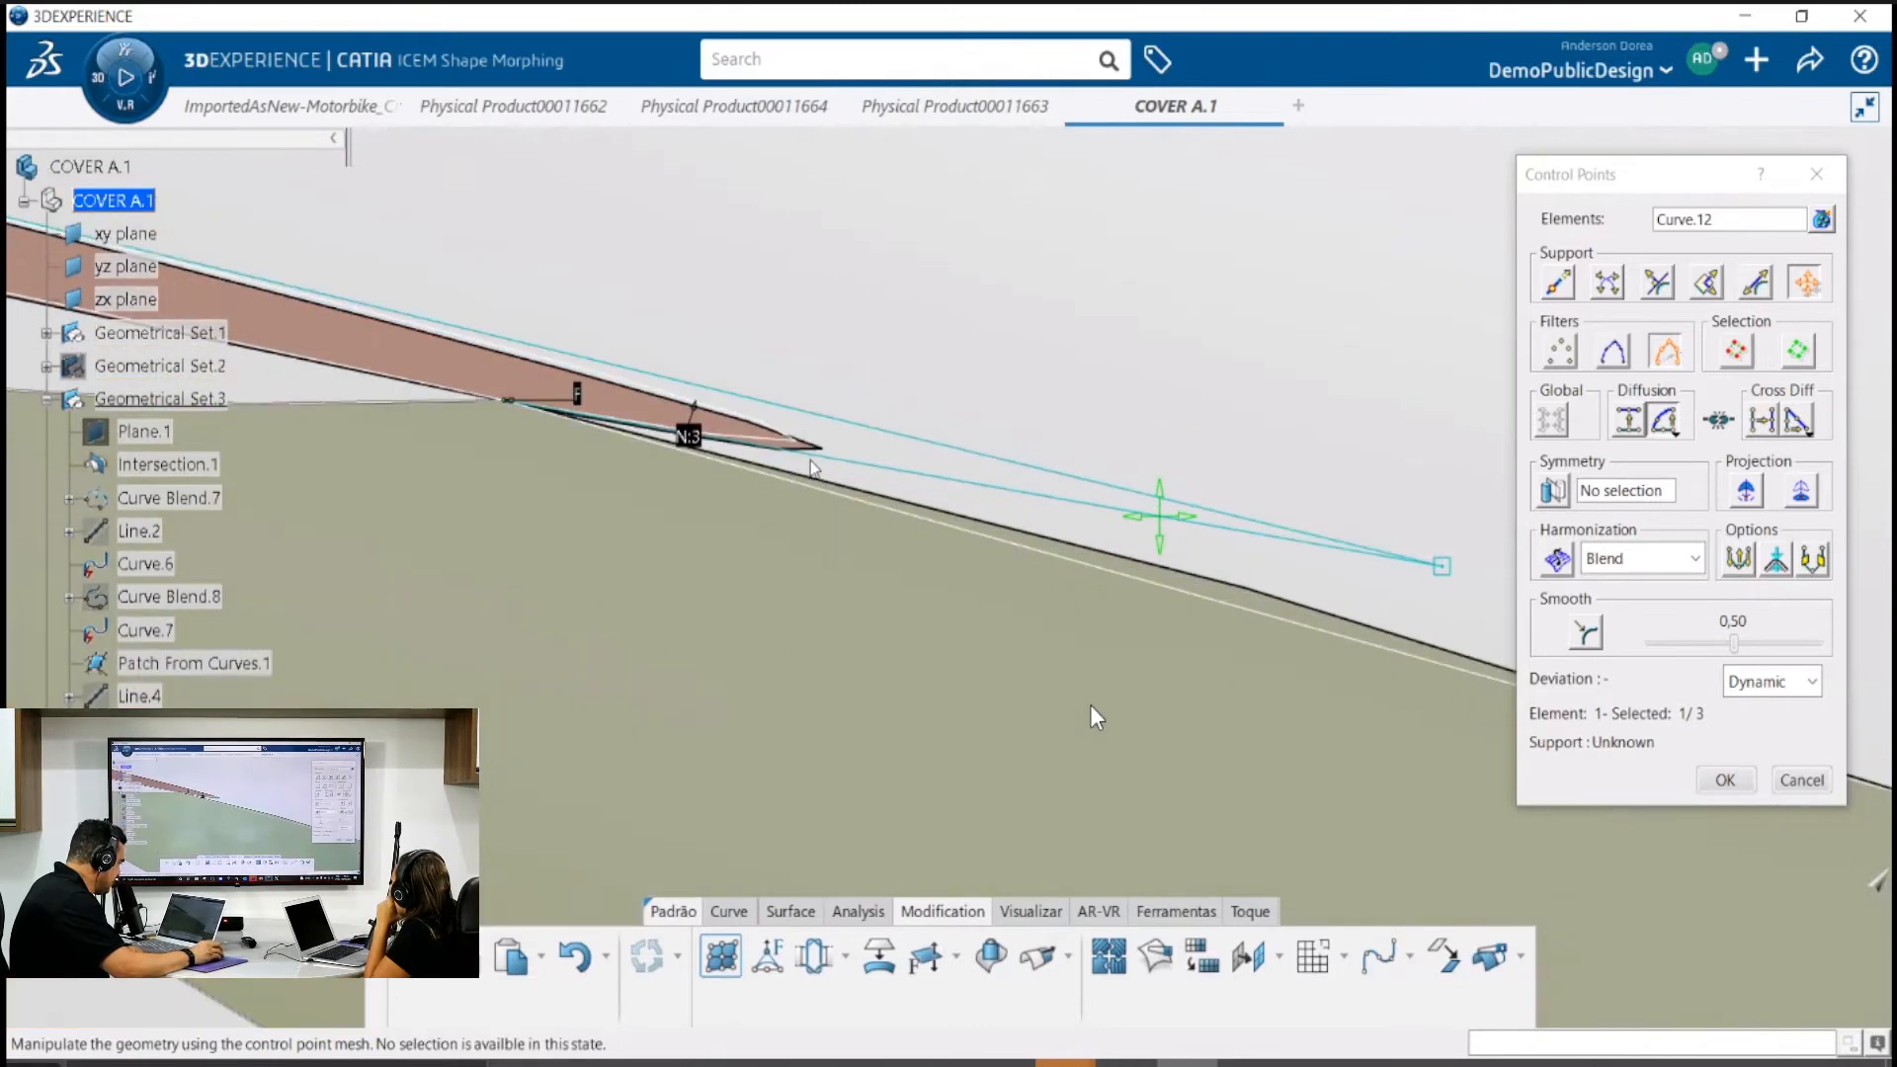
{"action": "left_click", "coordinate": [508, 402]}
{"action": "middle_click", "coordinate": [768, 451]}
{"action": "middle_click_drag", "start_coordinate": [813, 419], "coordinate": [1024, 365]}
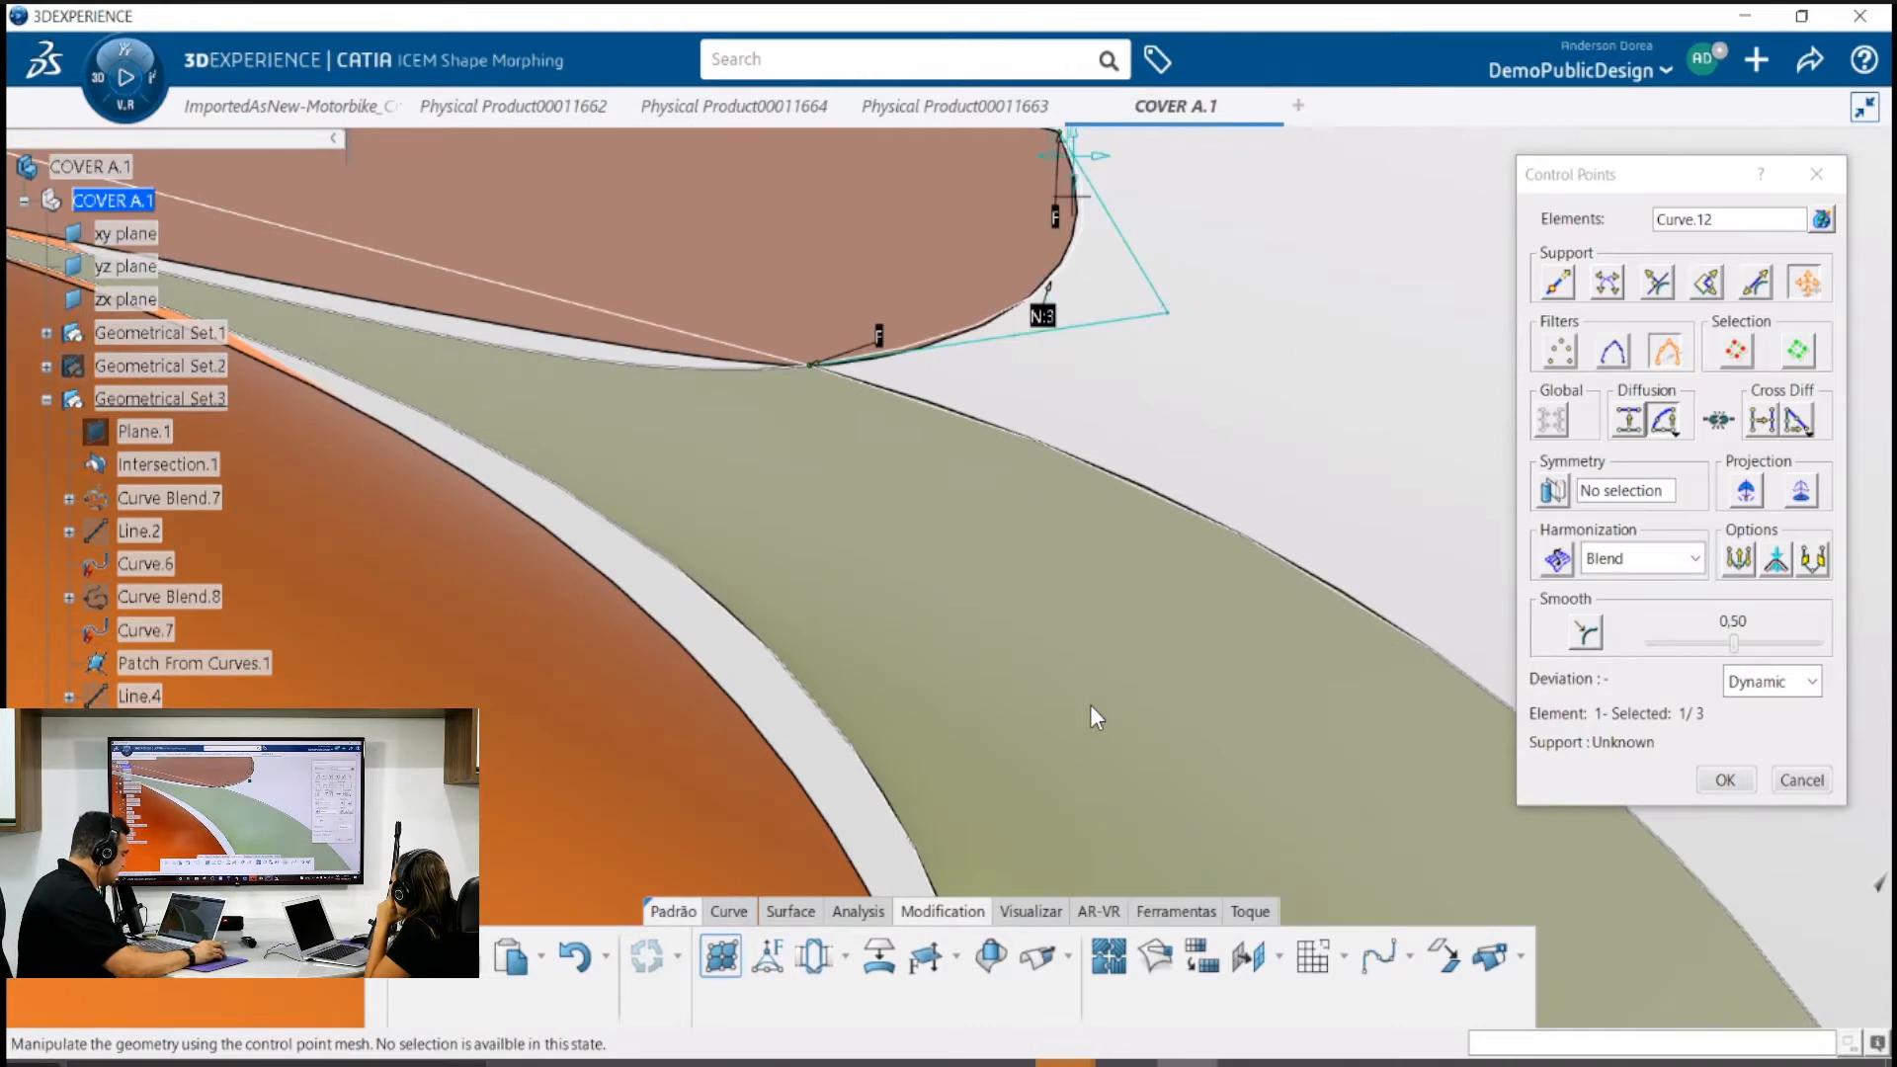
{"action": "middle_click_drag", "start_coordinate": [1433, 365], "coordinate": [1500, 574]}
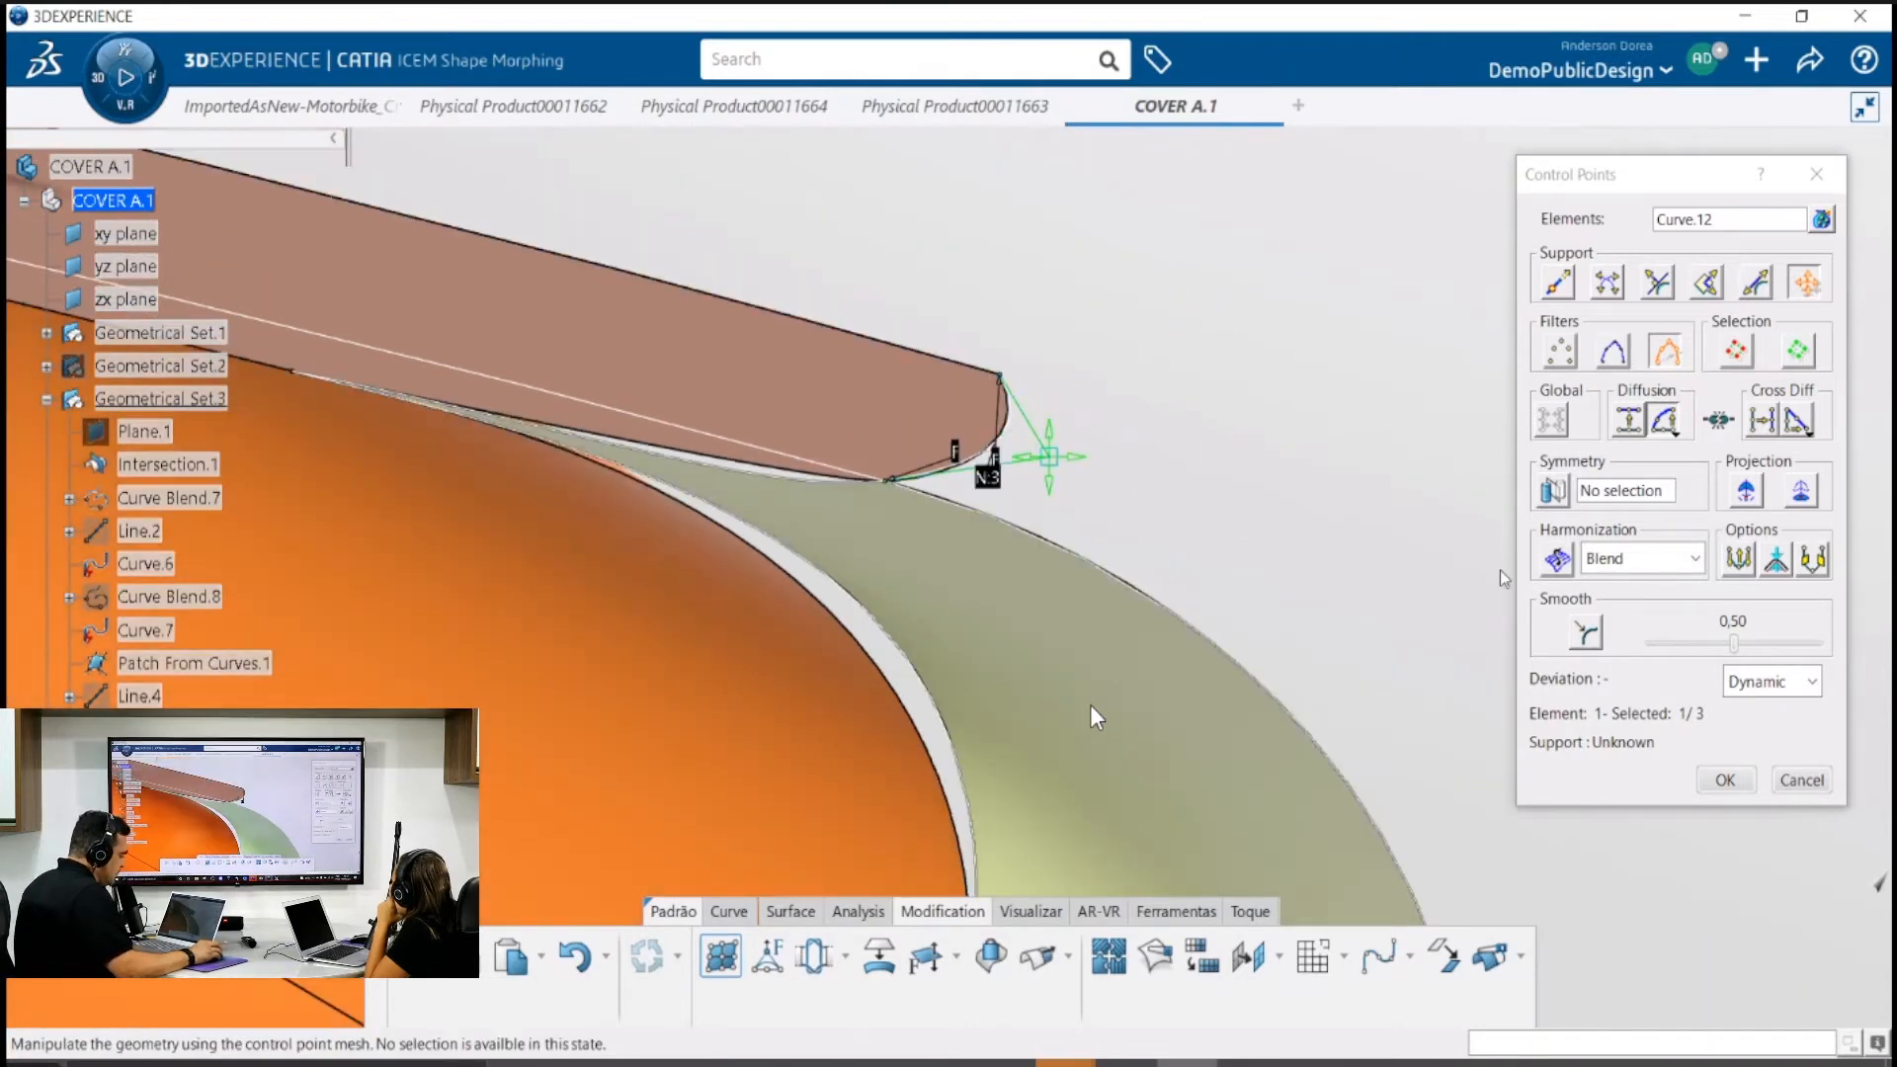
{"action": "left_click", "coordinate": [1803, 782]}
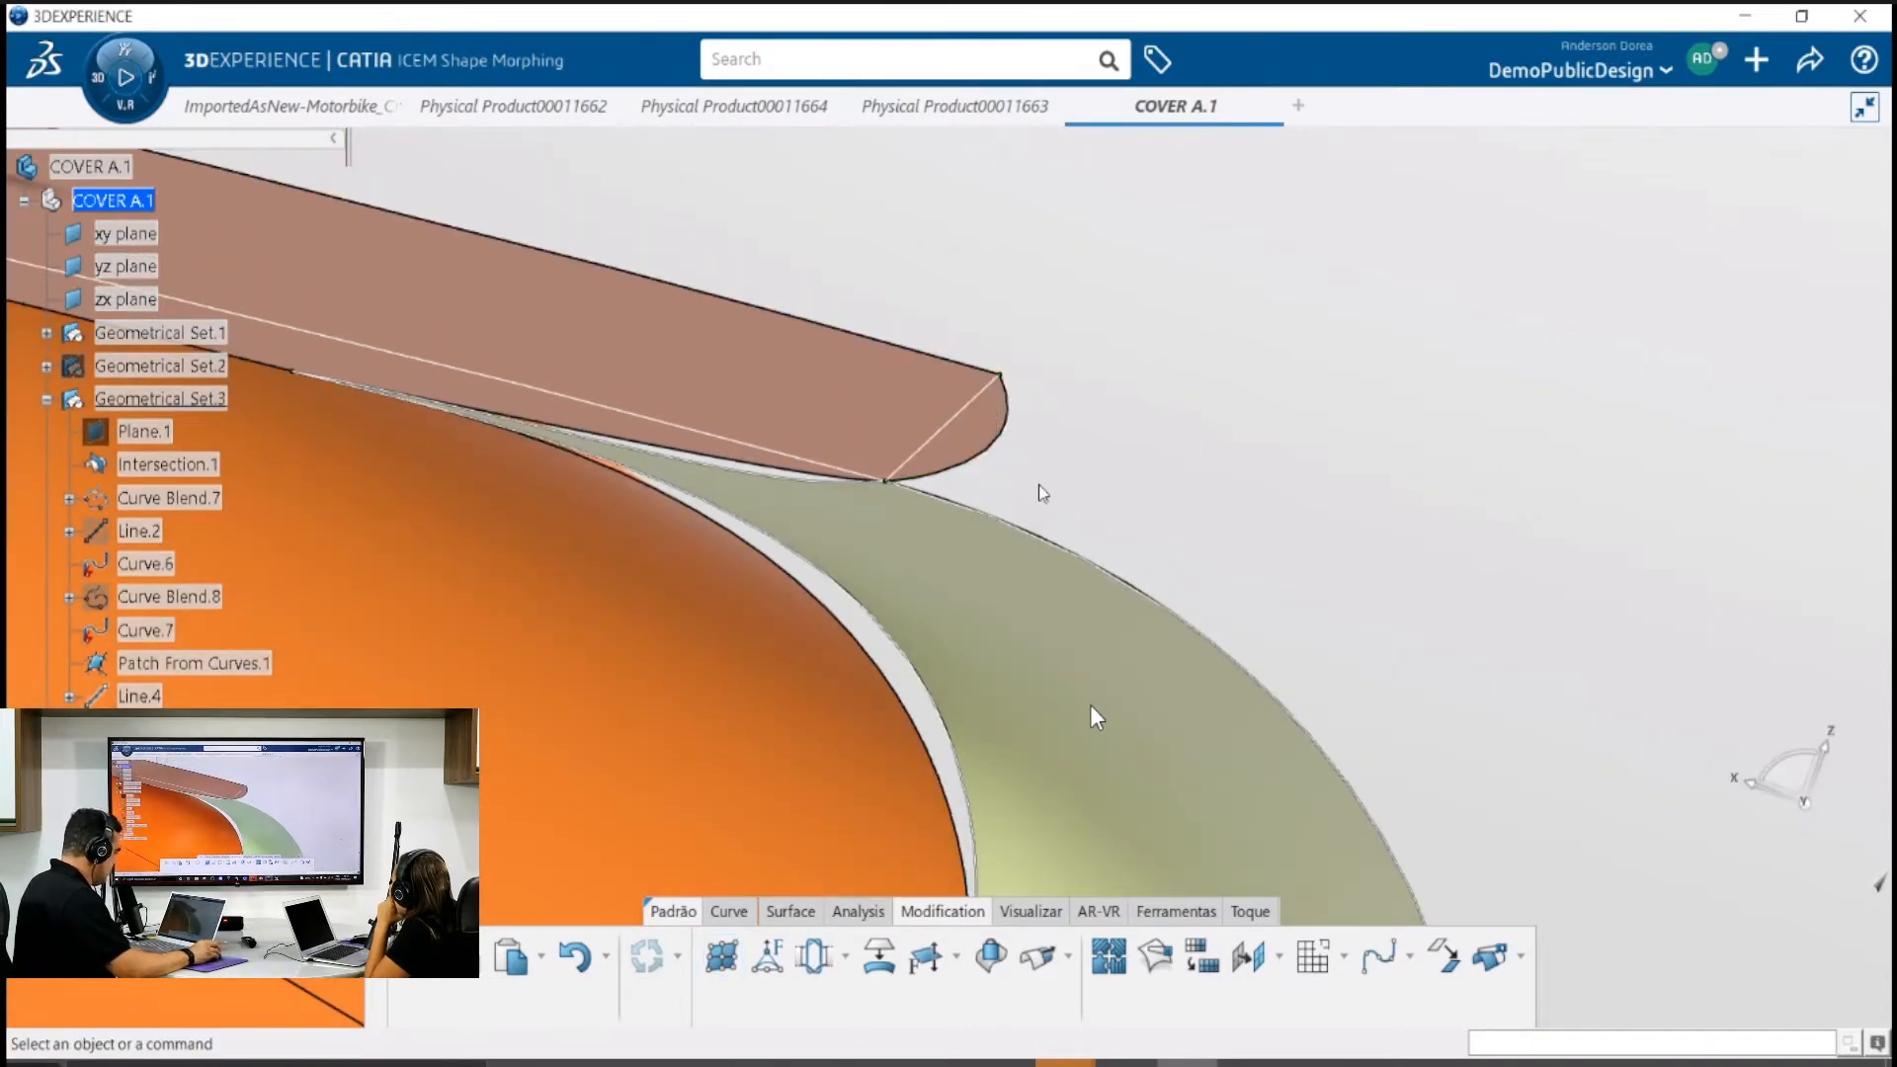
Delete the straight line spanning the gap between the corner patch and the upper face's front corner
{"action": "middle_click_drag", "start_coordinate": [1040, 484], "coordinate": [976, 556]}
{"action": "left_click", "coordinate": [927, 541]}
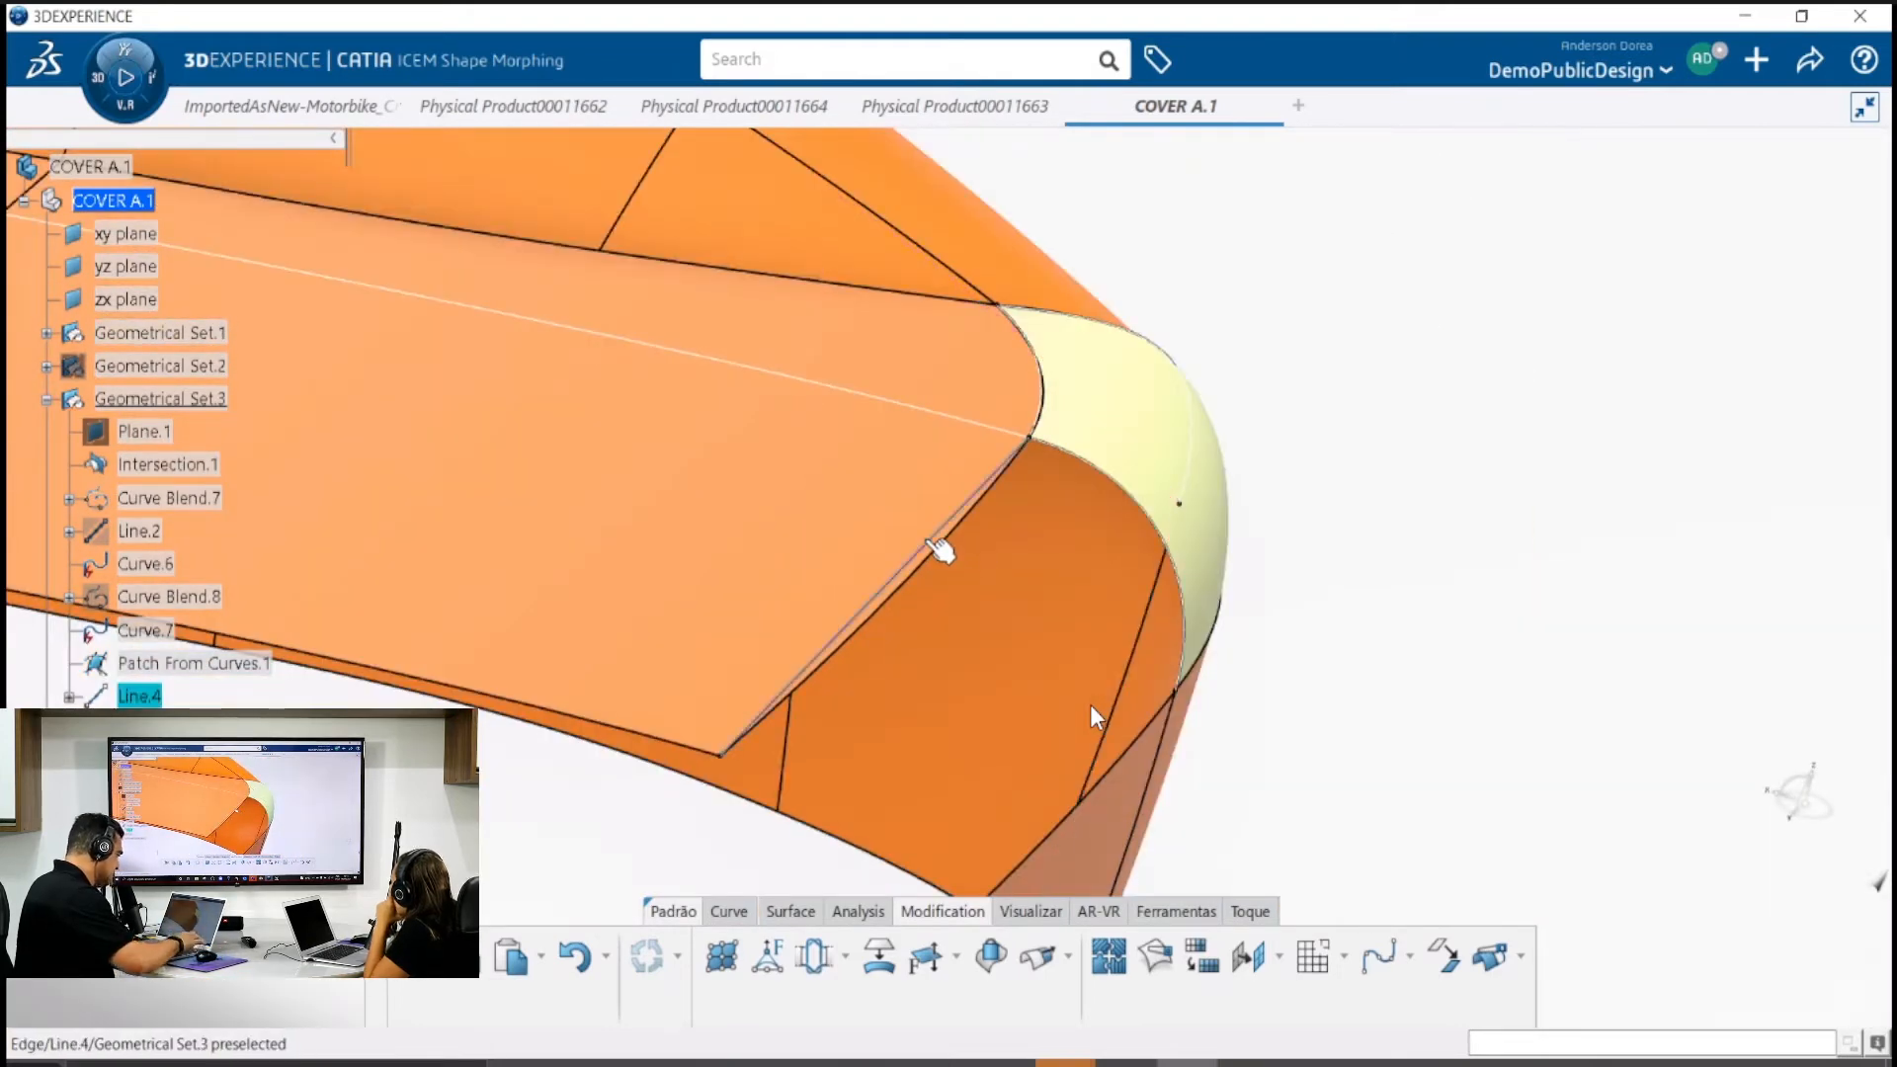
{"action": "key", "text": "Delete"}
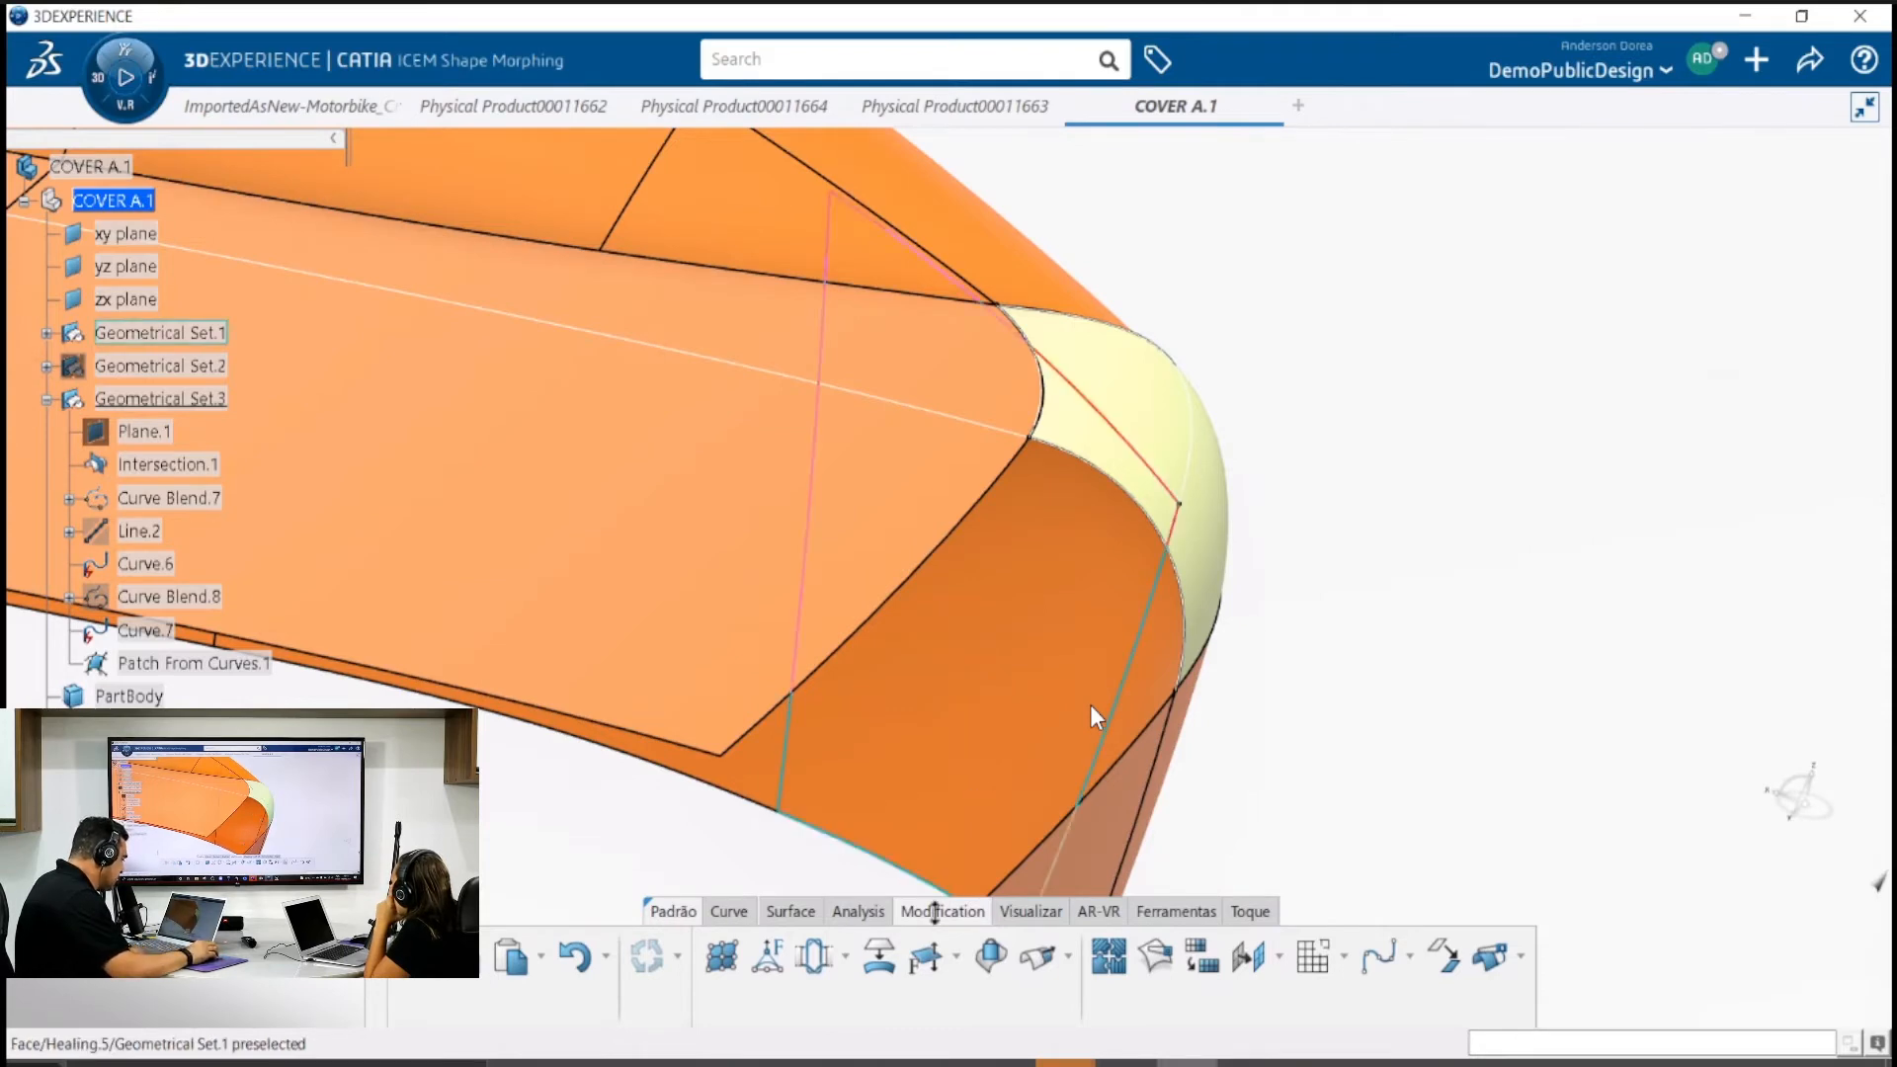
Start a Blend Curve from Curve.6 at the corner patch vertex to the Healing.5 edge ending at the upper face's front corner
{"action": "left_click", "coordinate": [732, 915]}
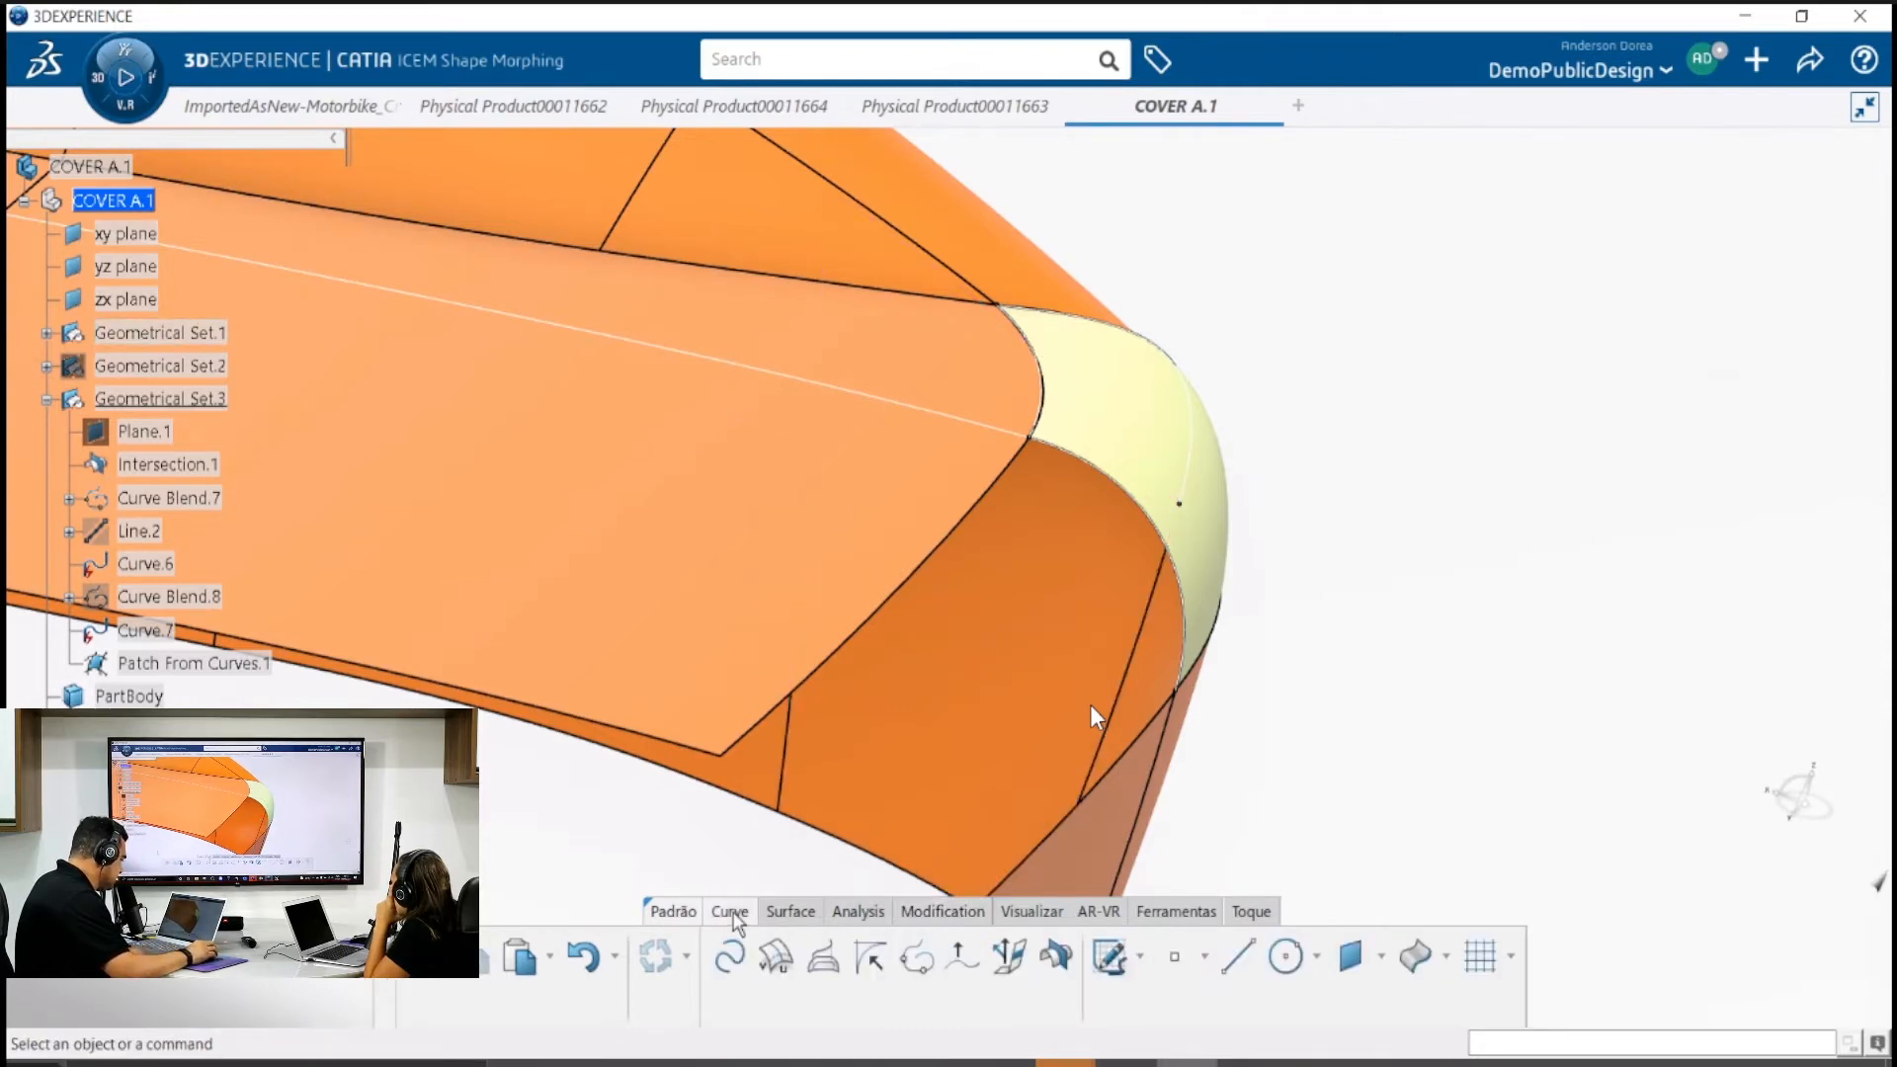
{"action": "left_click", "coordinate": [916, 957]}
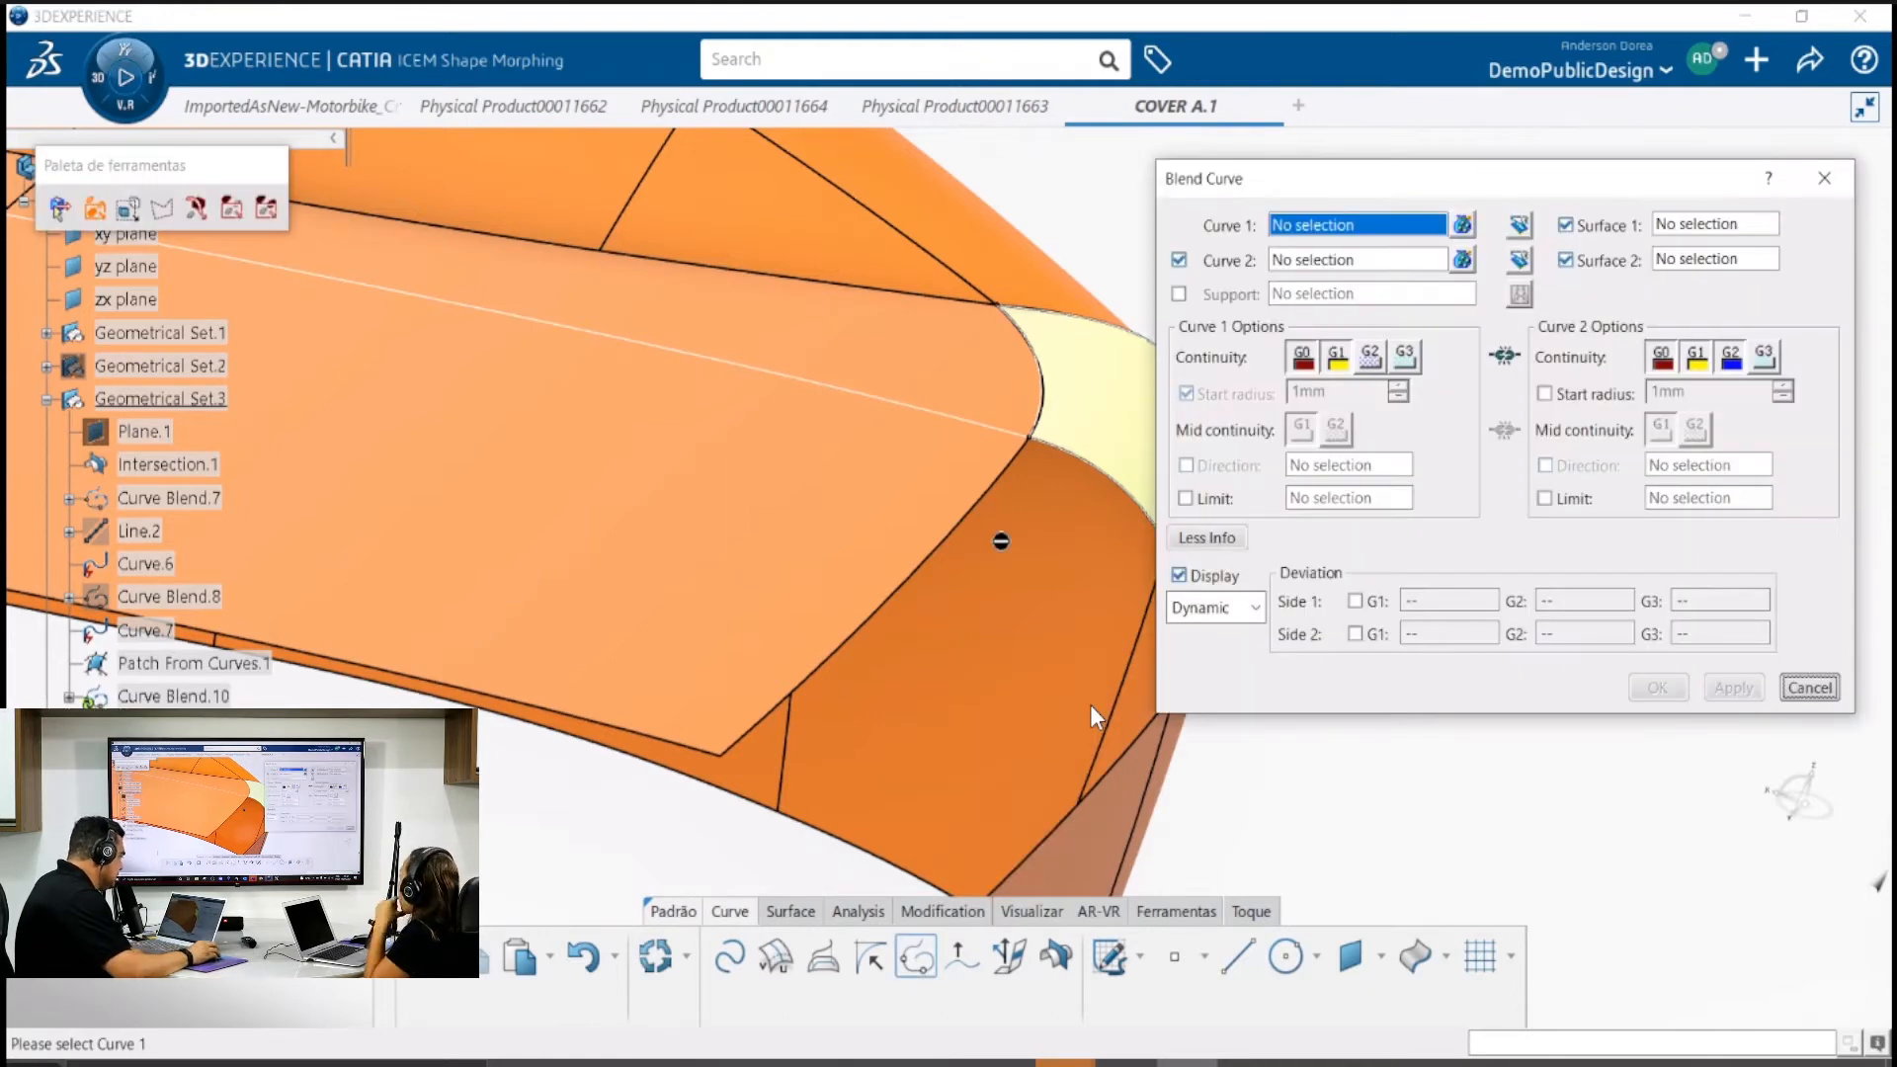
{"action": "middle_click_drag", "start_coordinate": [946, 489], "coordinate": [753, 754]}
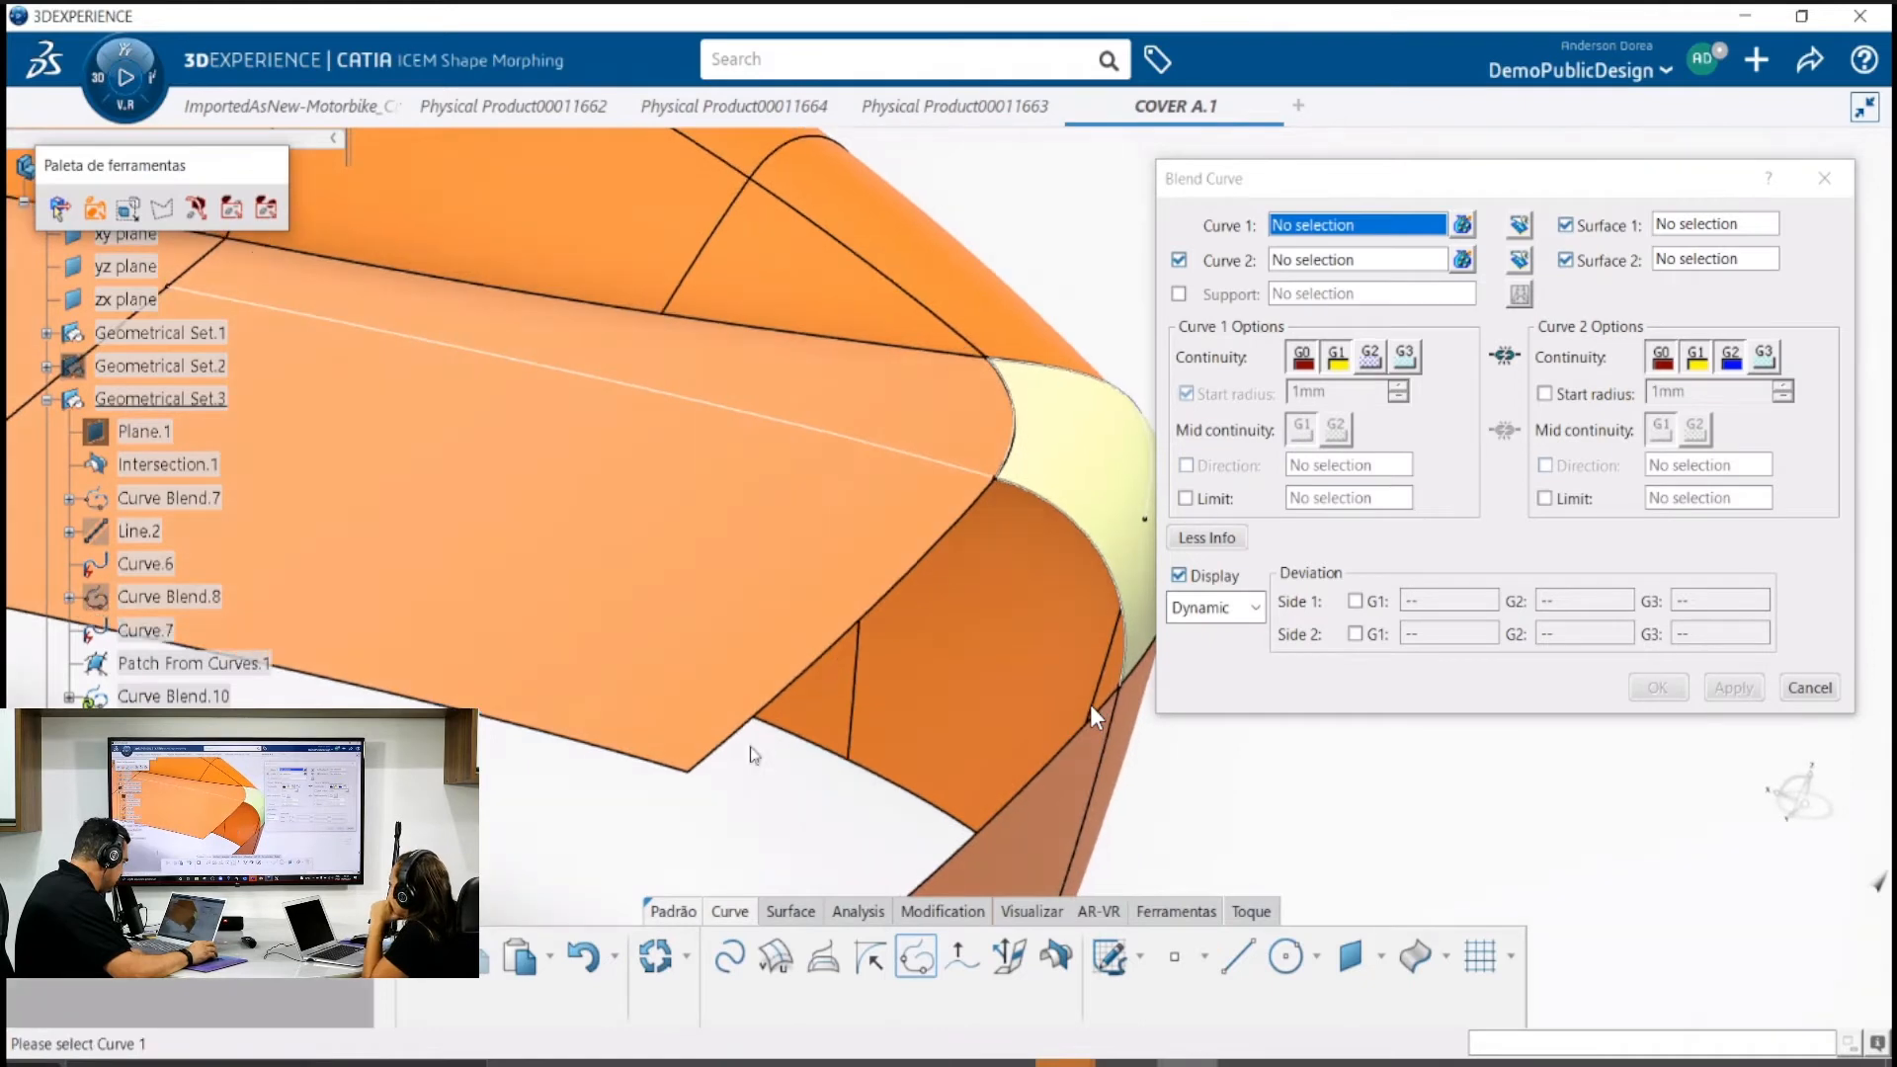
{"action": "left_click", "coordinate": [1008, 468]}
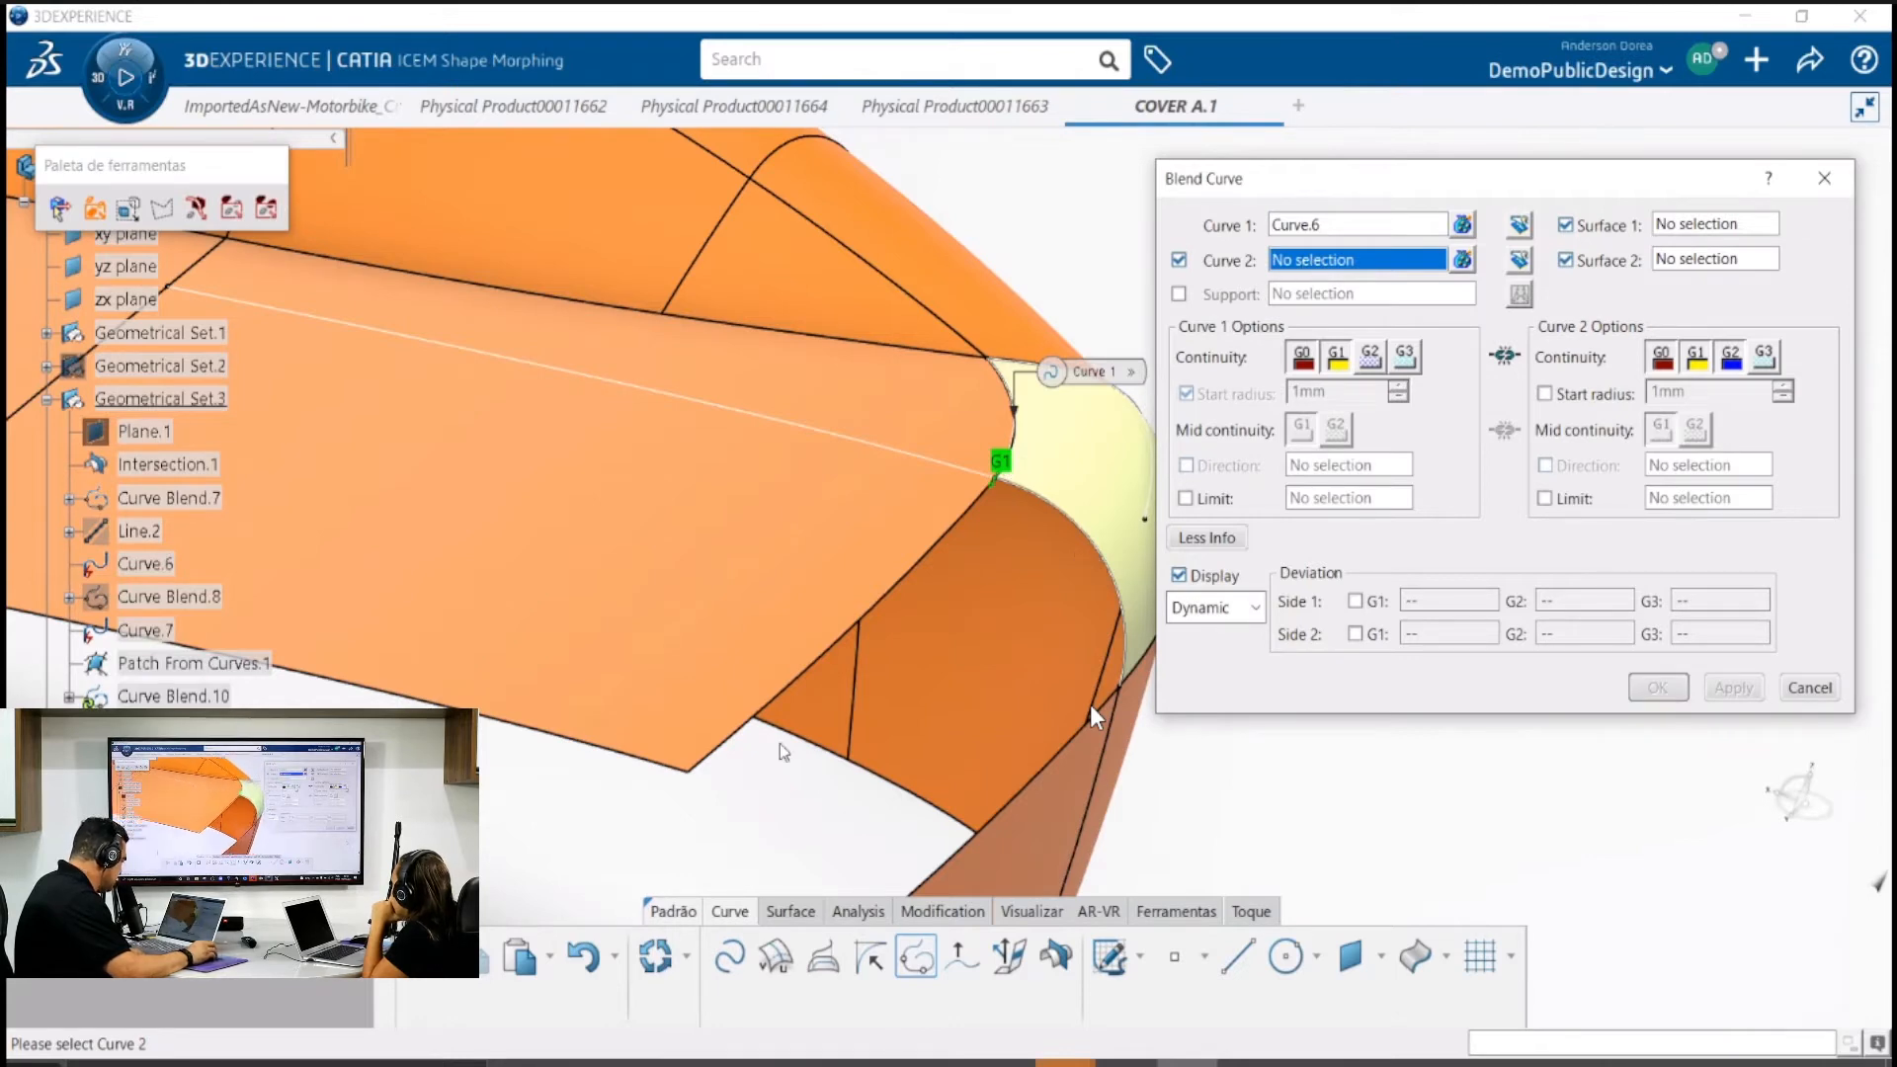
{"action": "middle_click_drag", "start_coordinate": [731, 780], "coordinate": [704, 698]}
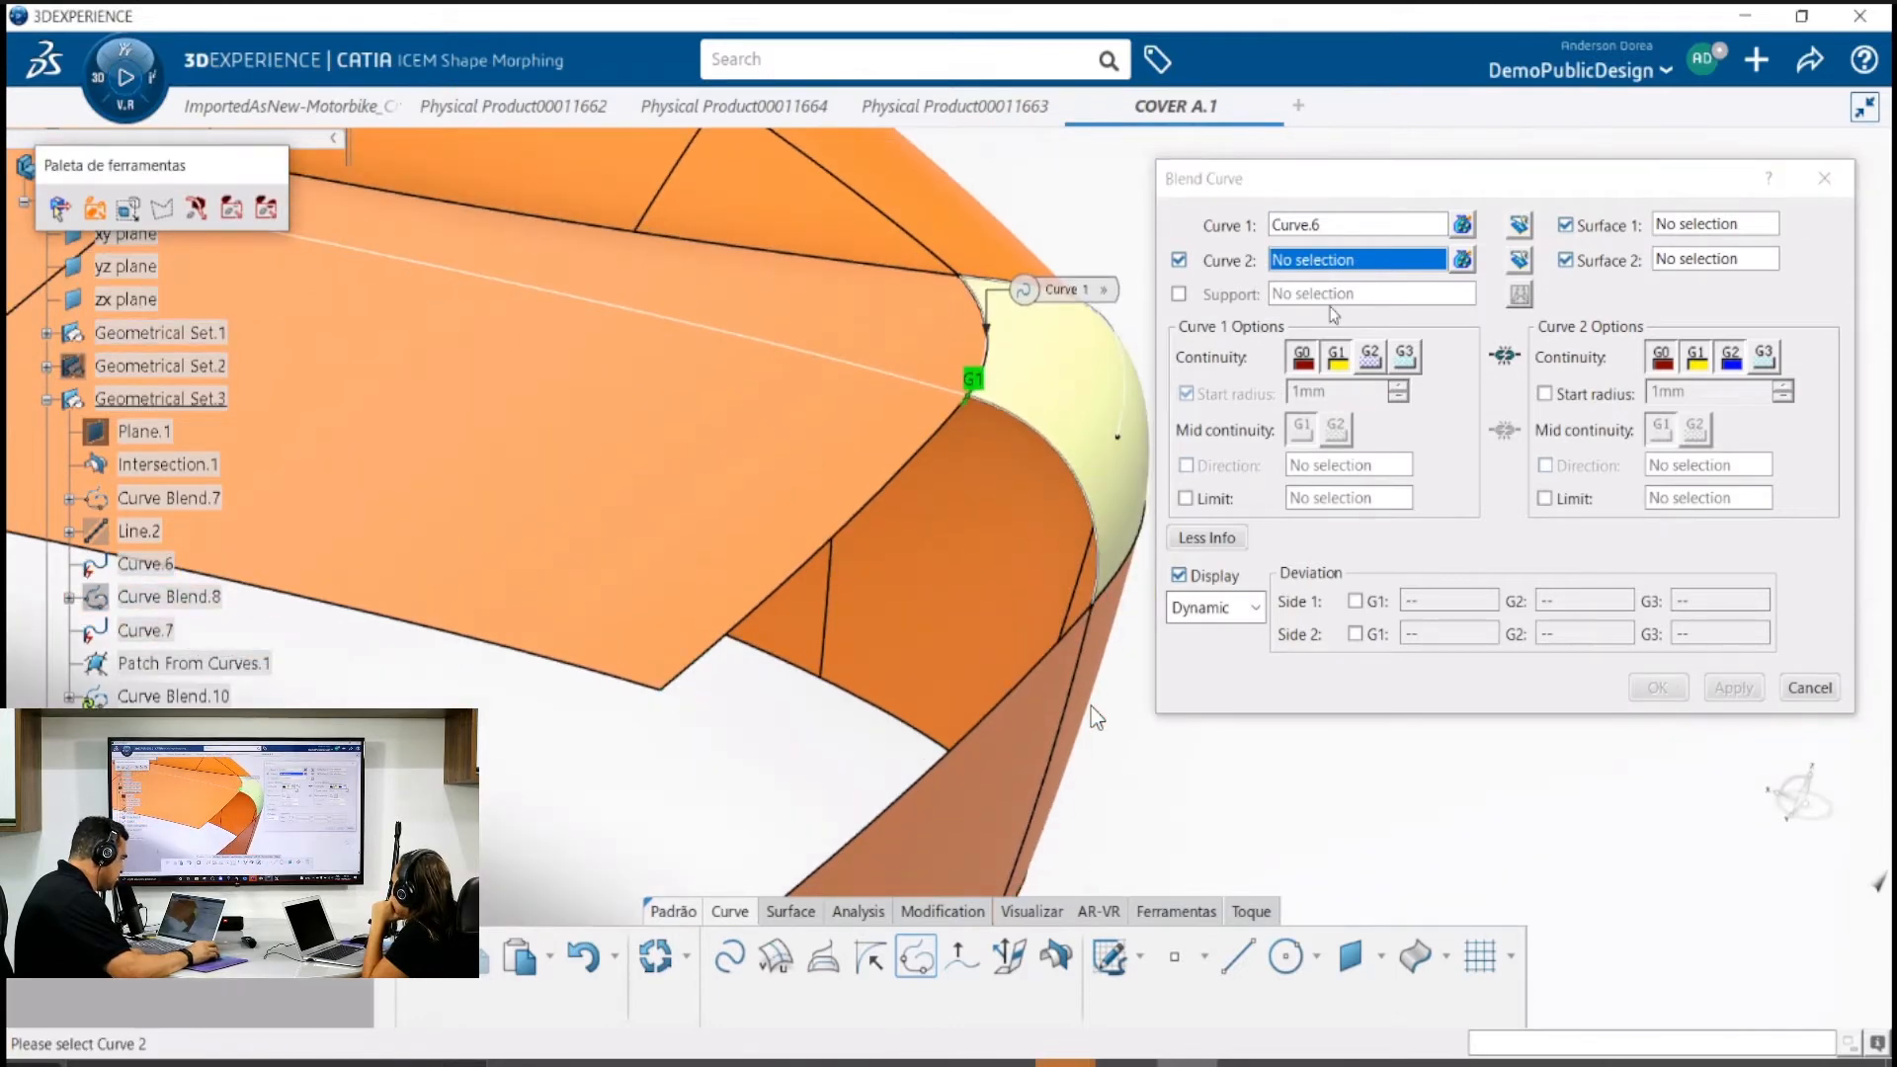
{"action": "left_click", "coordinate": [1352, 263]}
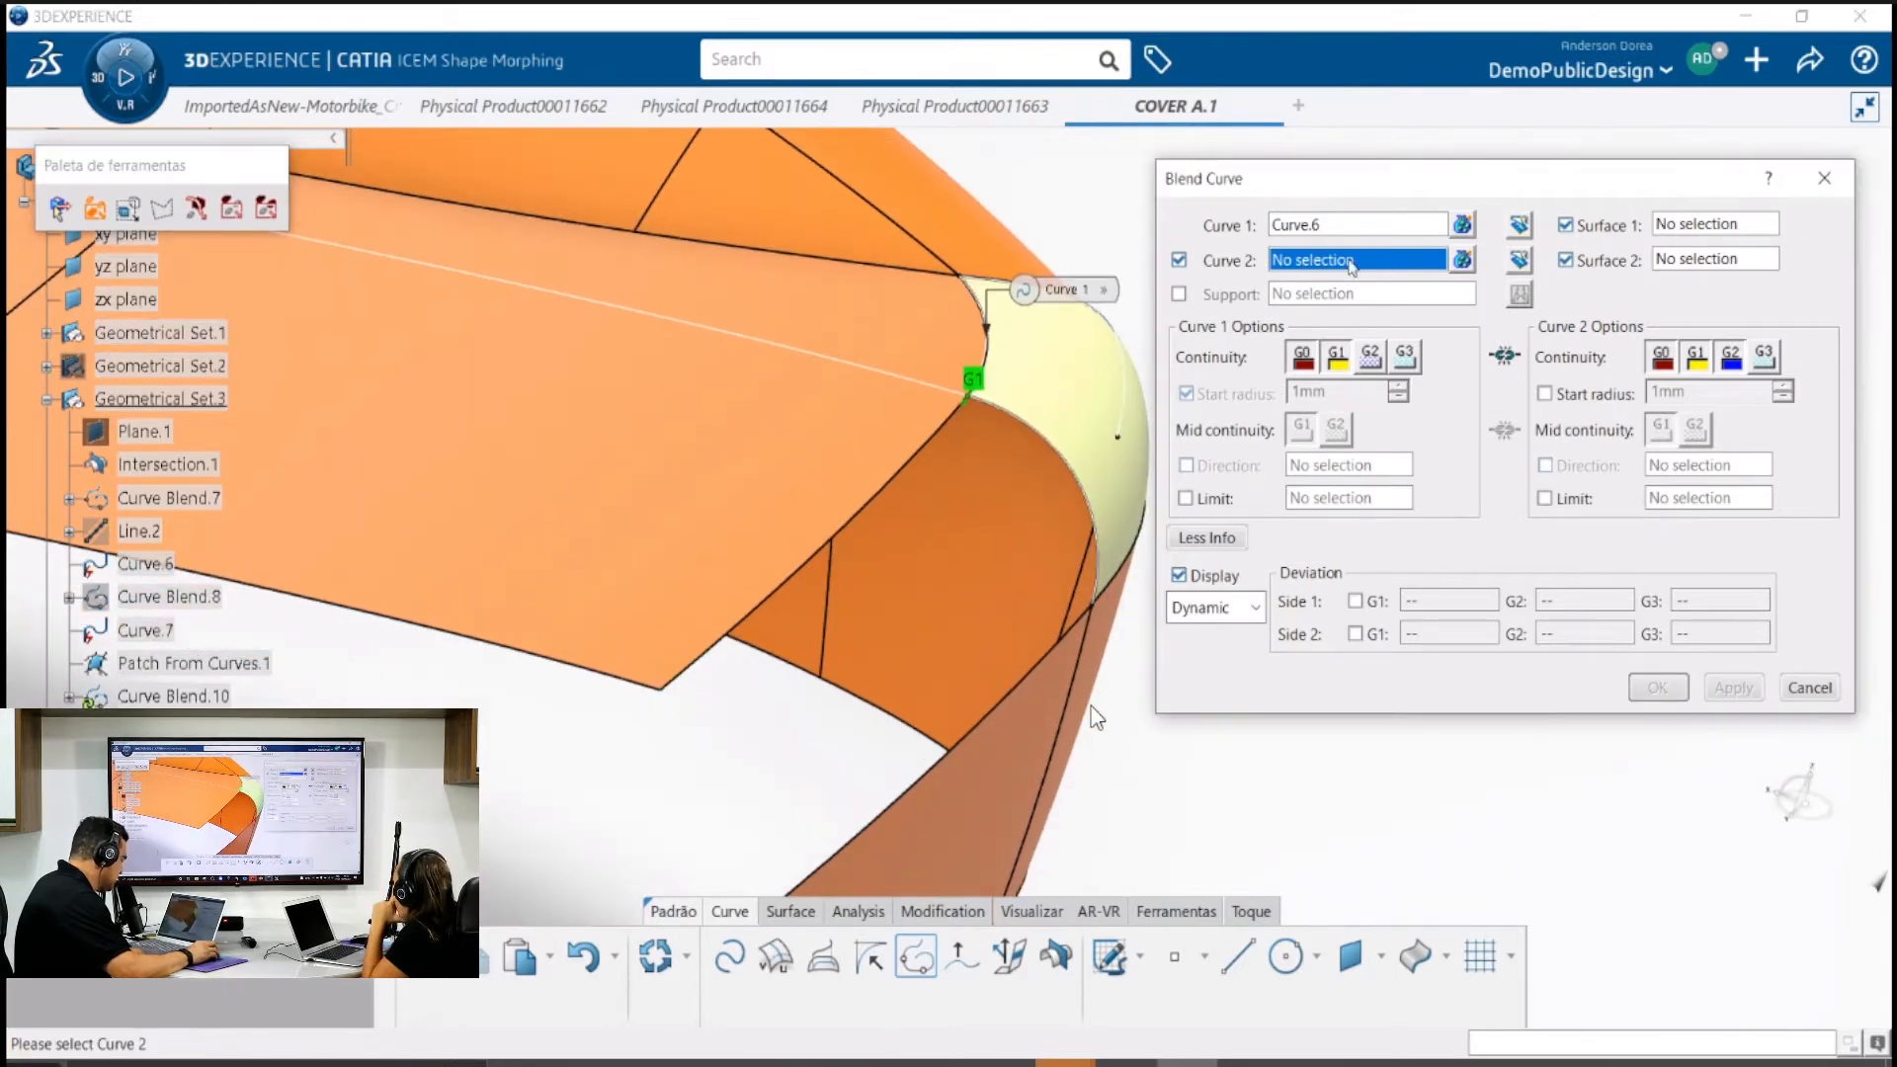
{"action": "left_click", "coordinate": [675, 692]}
{"action": "mouse_move", "coordinate": [722, 675]}
{"action": "middle_mouse_down"}
{"action": "mouse_move", "coordinate": [724, 635]}
{"action": "mouse_move", "coordinate": [657, 652]}
{"action": "middle_mouse_up"}
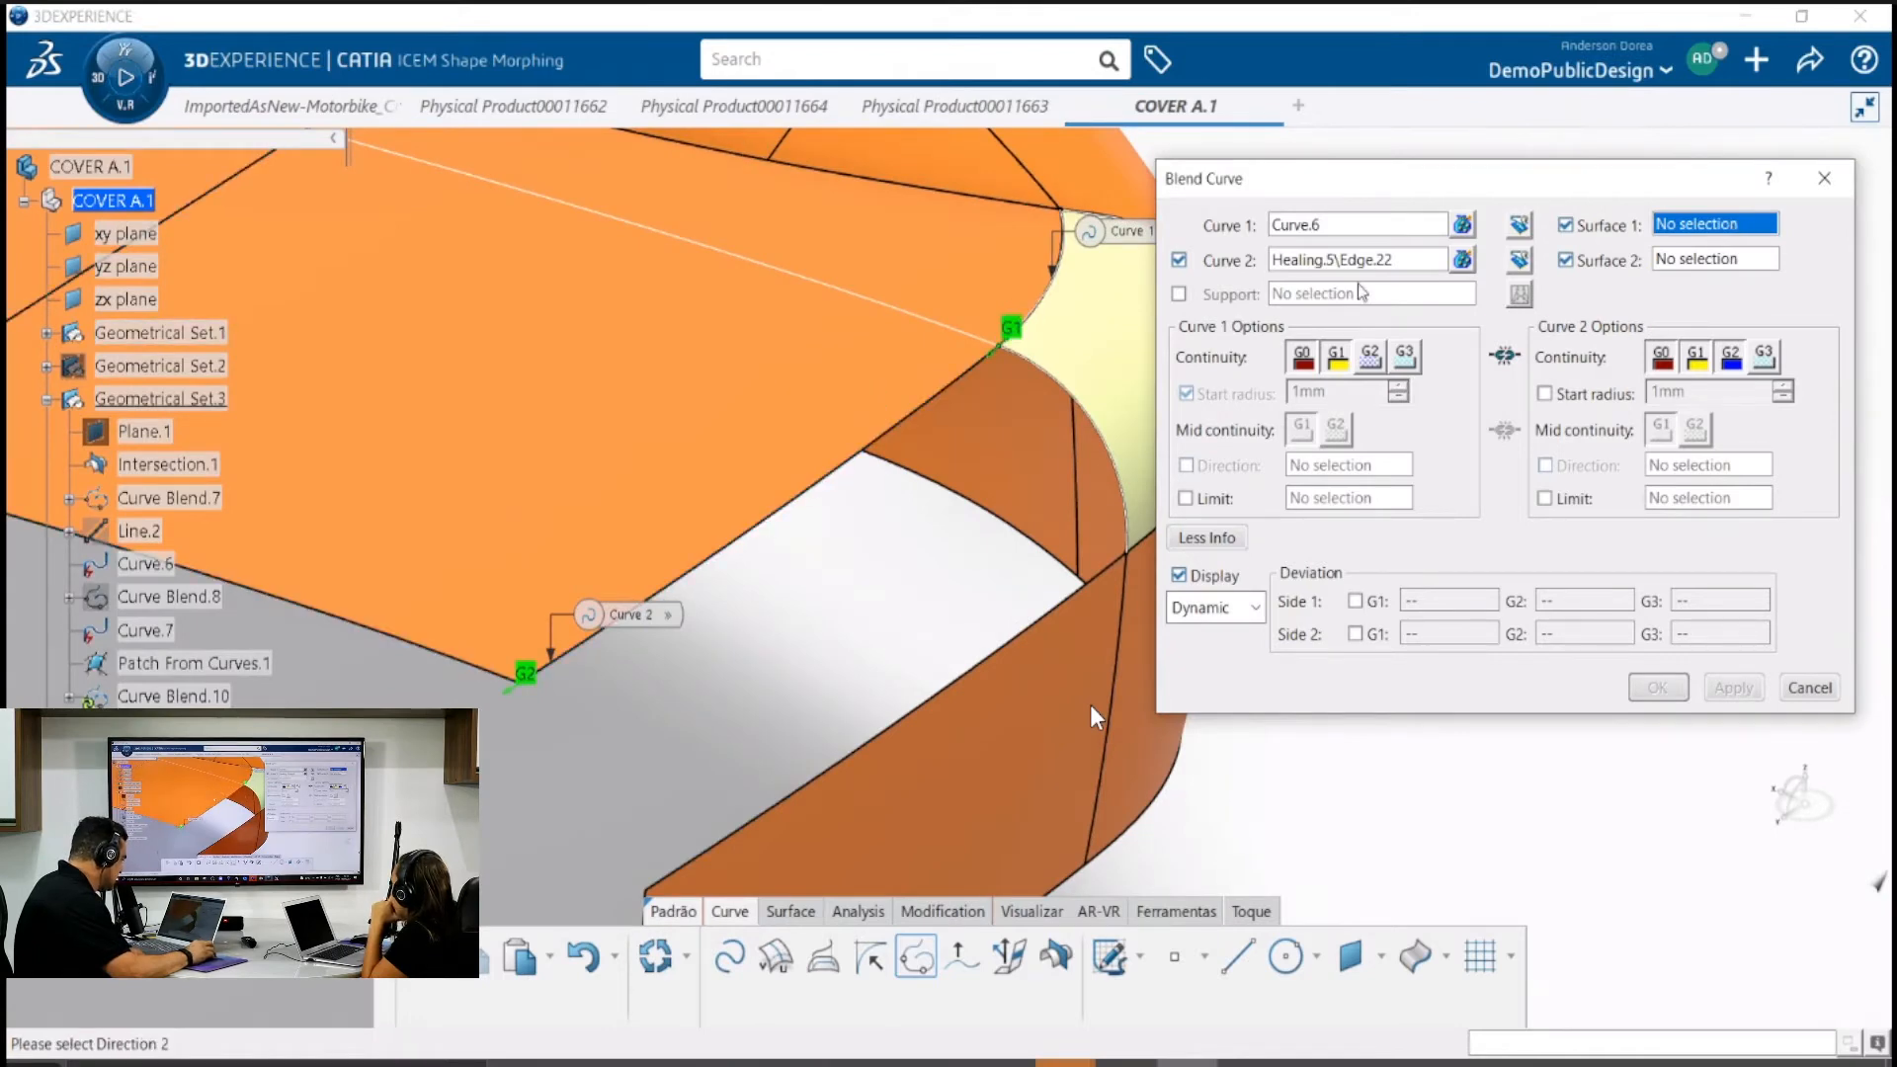
Assign the upper face Healing.5 as both Surface 1 and Surface 2 of the blend curve and apply it
{"action": "left_click", "coordinate": [716, 405]}
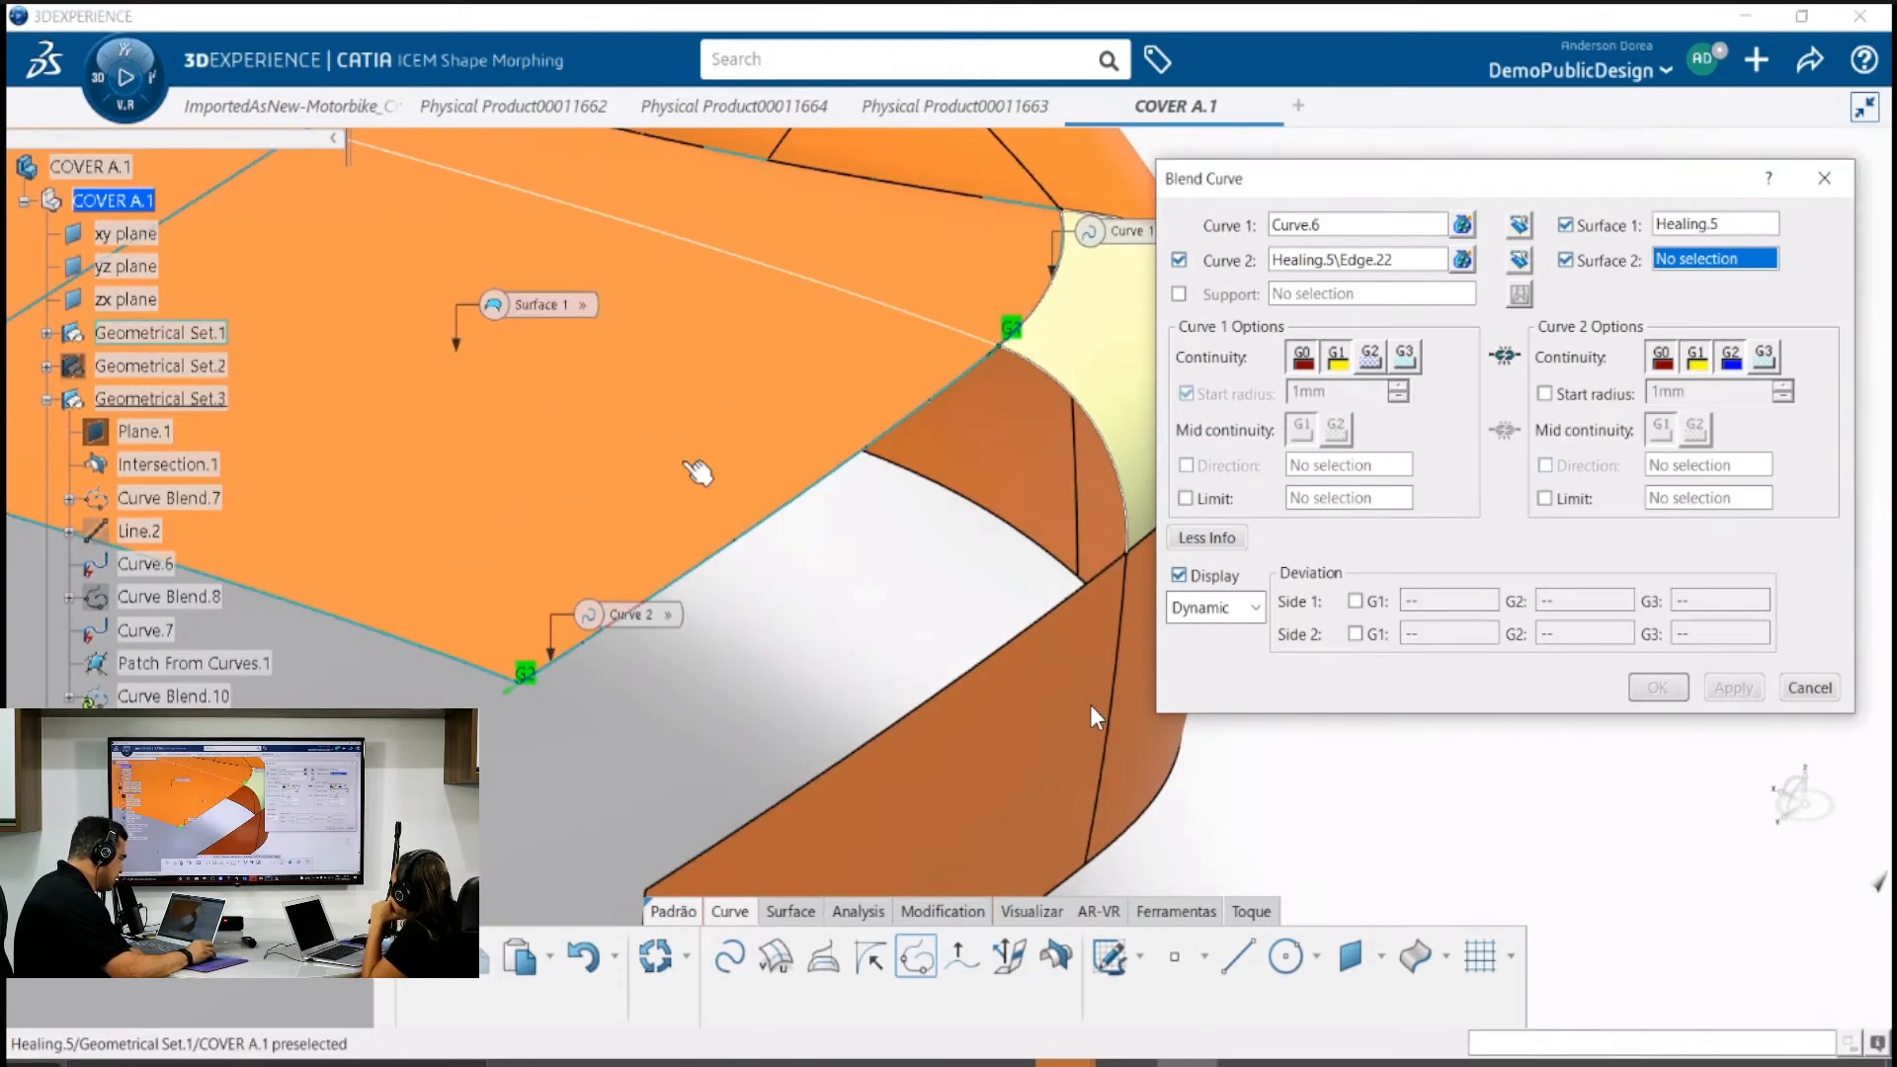
{"action": "middle_click_drag", "start_coordinate": [697, 474], "coordinate": [727, 550]}
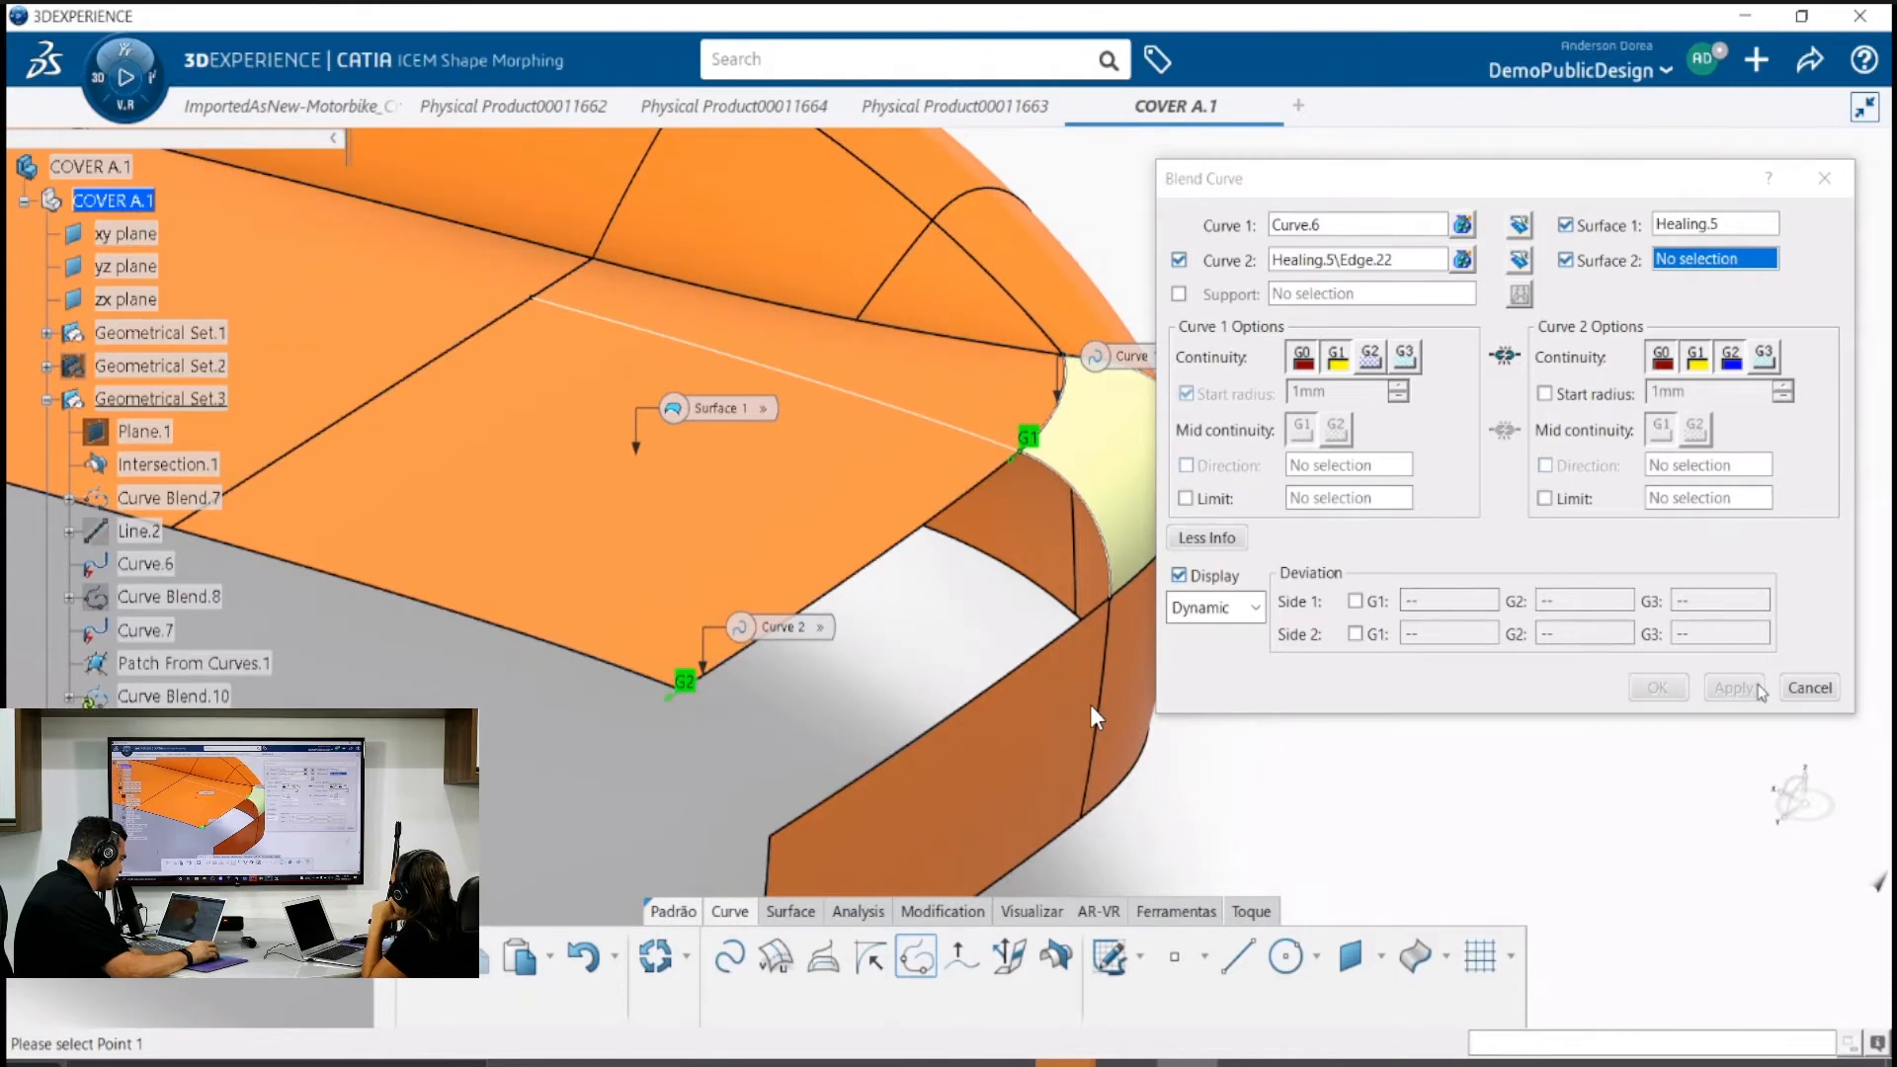
{"action": "left_click", "coordinate": [1680, 269]}
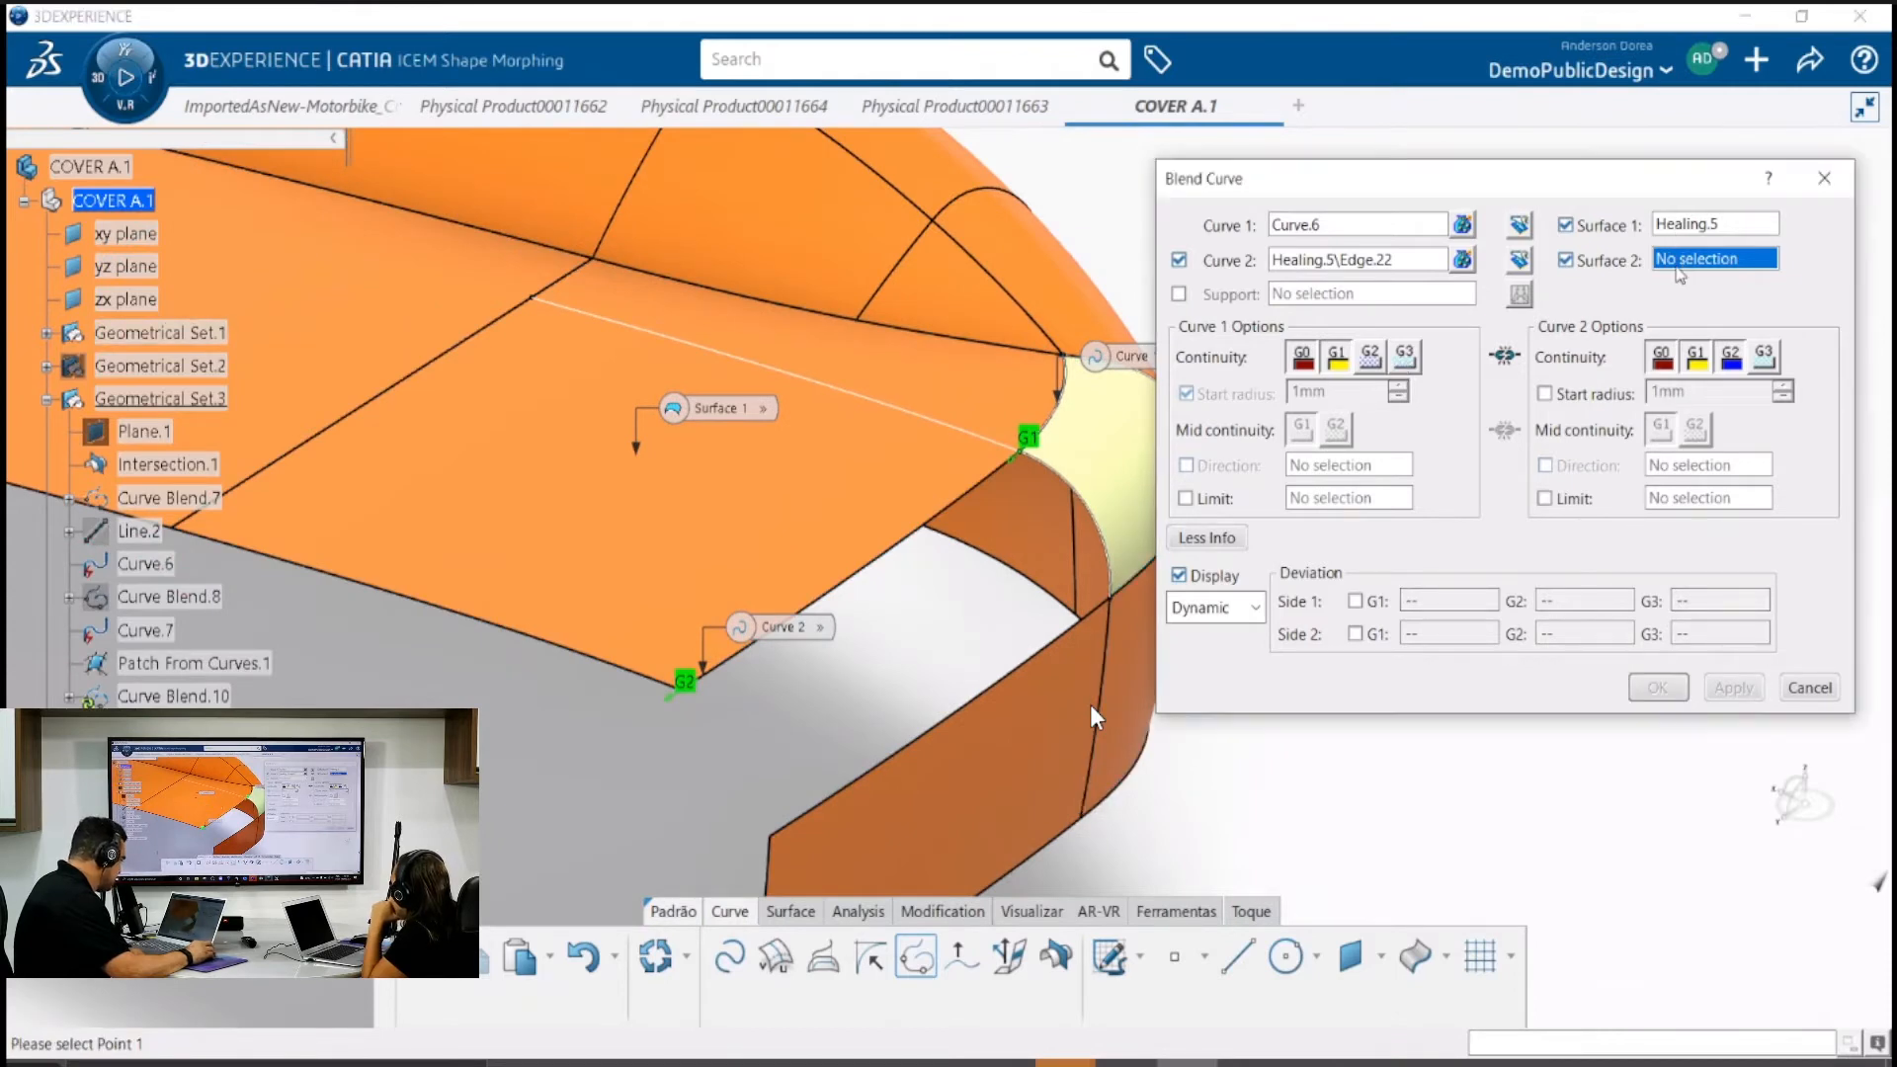
{"action": "left_click", "coordinate": [688, 583]}
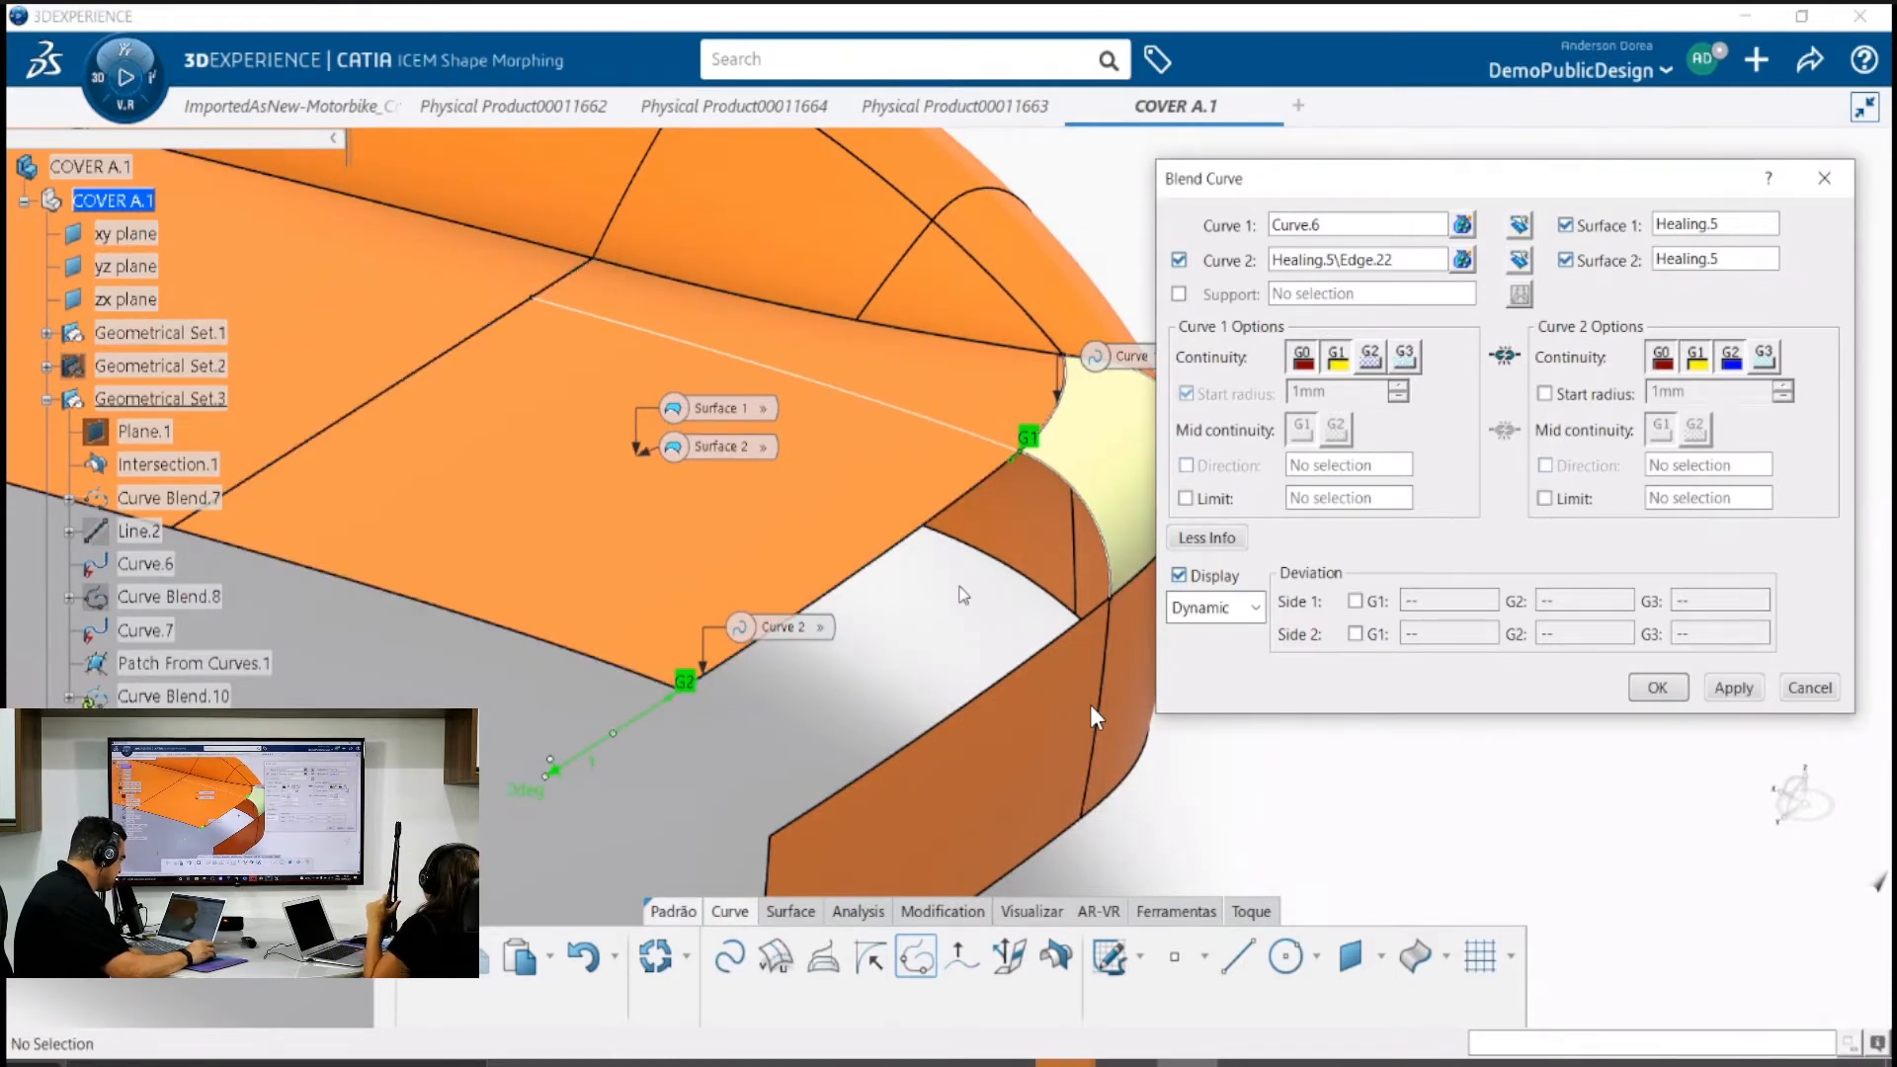
{"action": "middle_click_drag", "start_coordinate": [961, 610], "coordinate": [855, 563]}
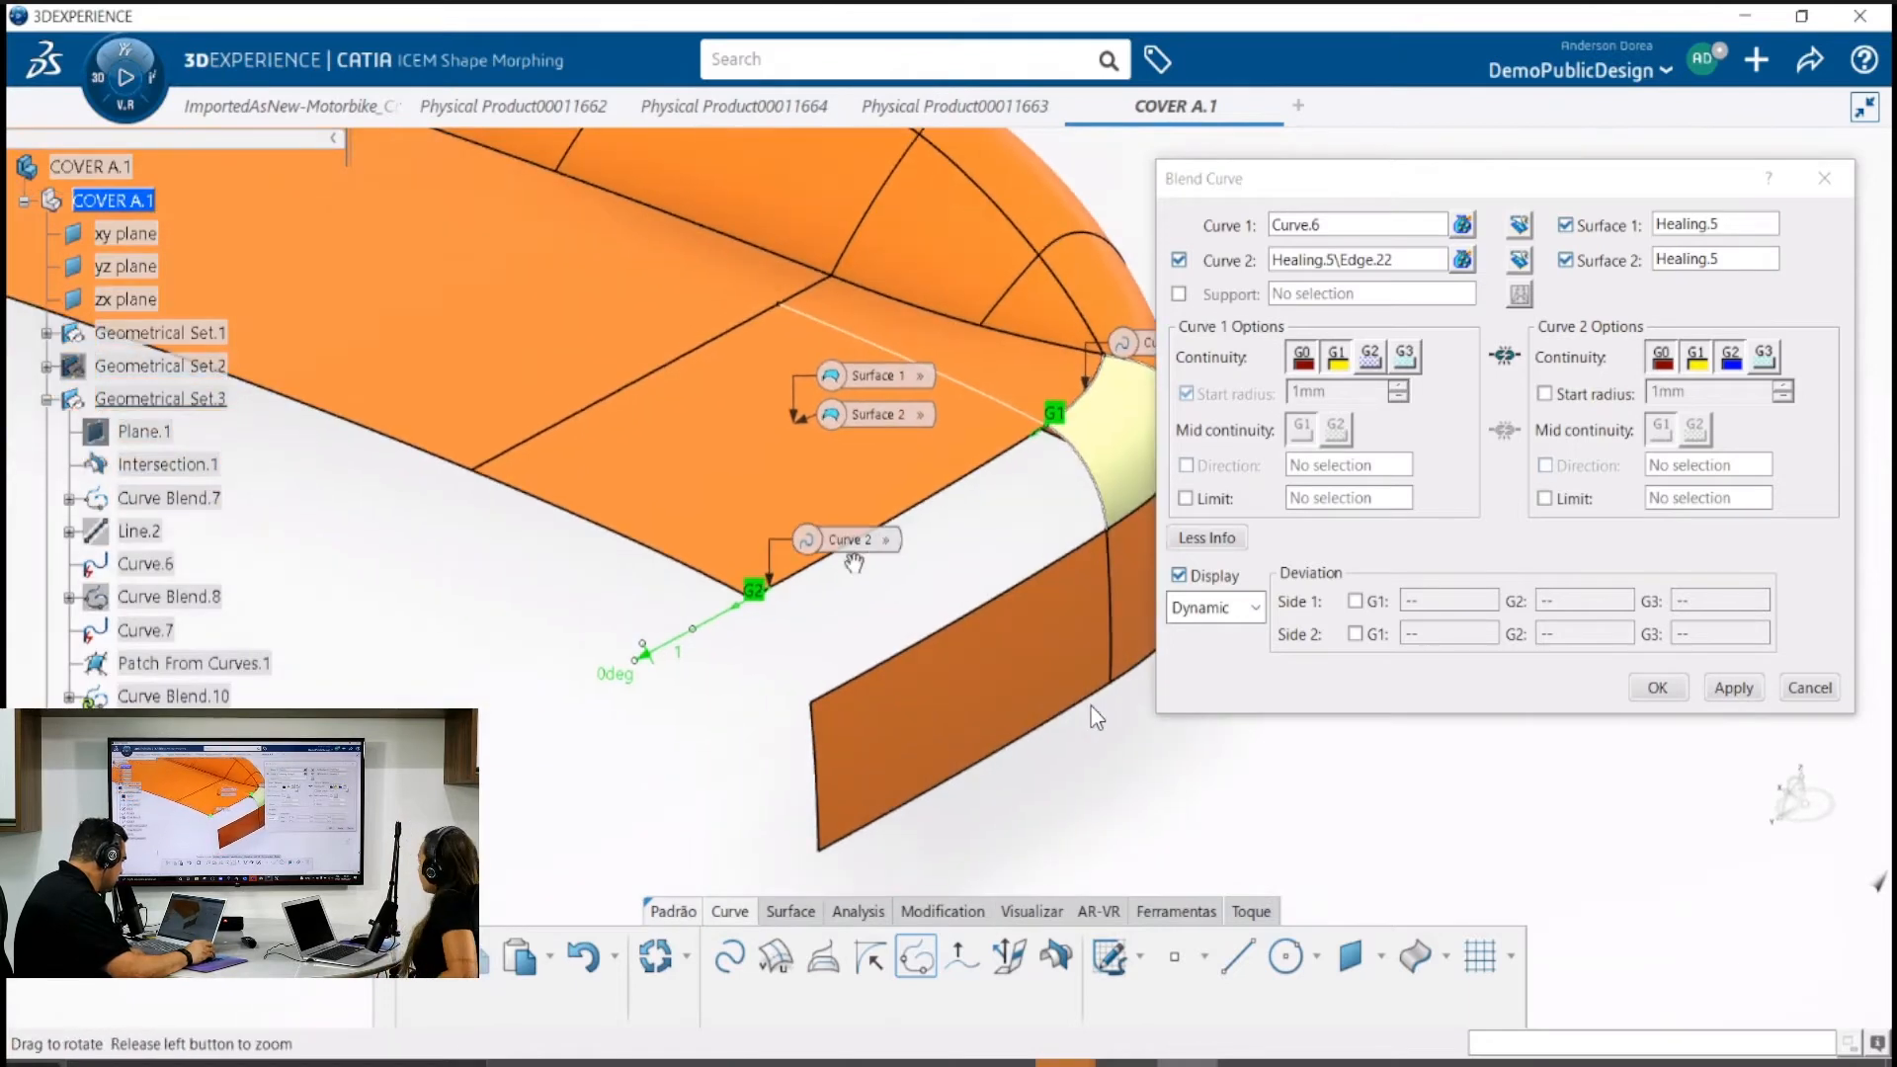
{"action": "left_click", "coordinate": [1734, 688]}
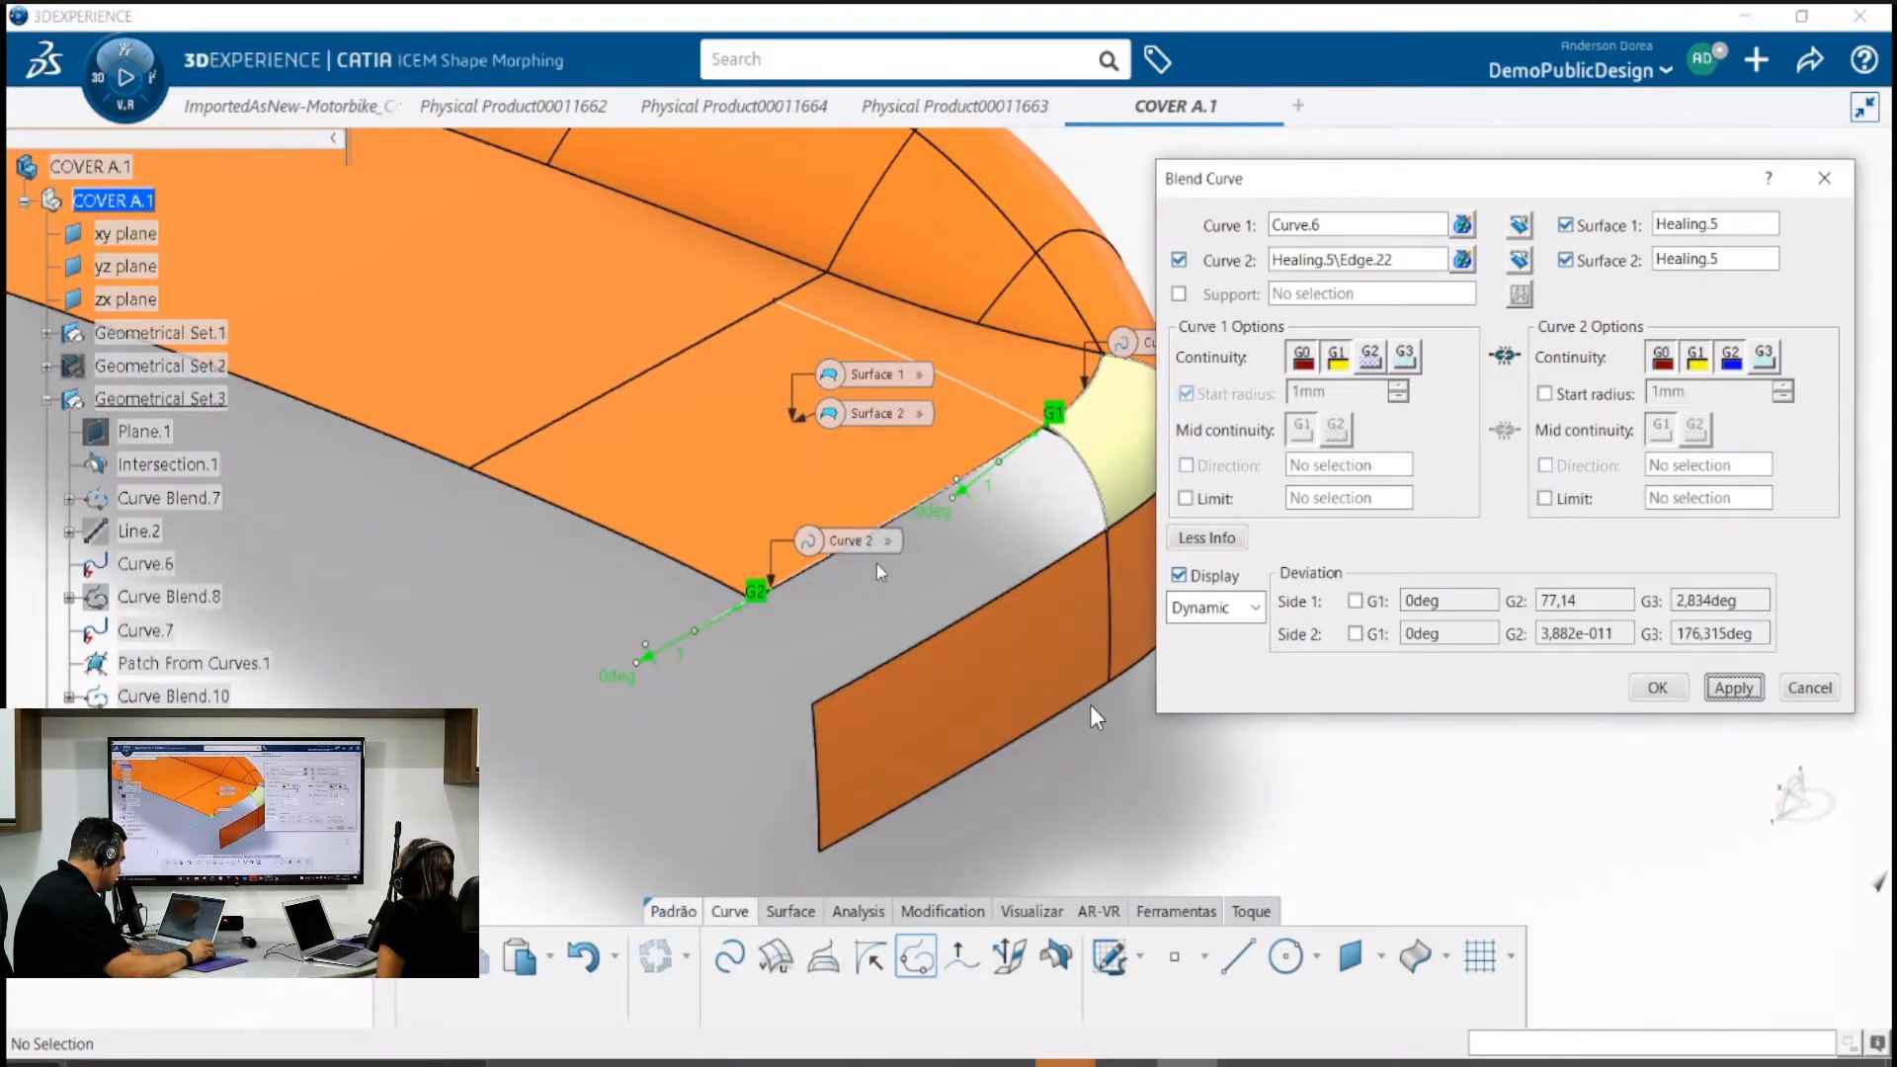
Reverse the blend curve's tangent direction at the Curve 2 end, at the upper face's front corner, to run toward the corner patch
{"action": "middle_click_drag", "start_coordinate": [890, 599], "coordinate": [711, 322]}
{"action": "middle_click_drag", "start_coordinate": [214, 413], "coordinate": [572, 475]}
{"action": "middle_click_drag", "start_coordinate": [347, 487], "coordinate": [524, 487]}
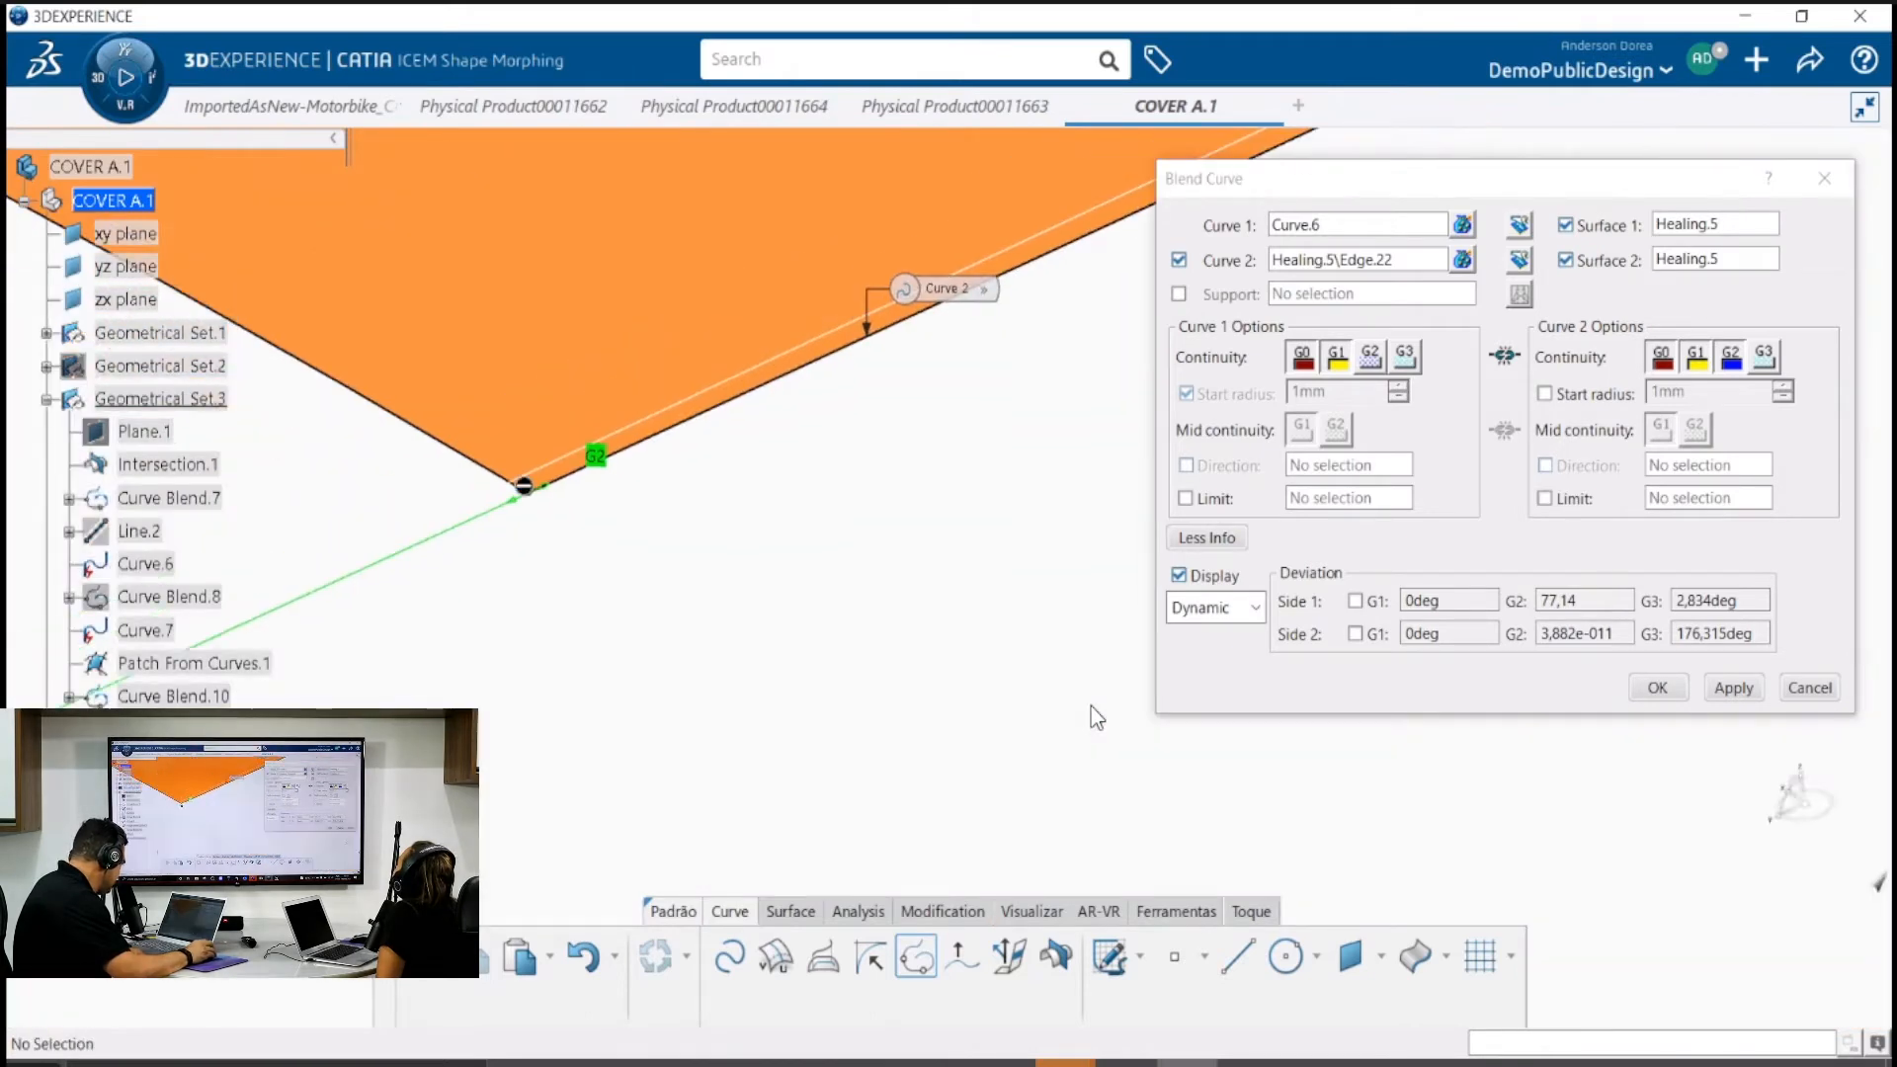
{"action": "middle_click_drag", "start_coordinate": [458, 556], "coordinate": [781, 459]}
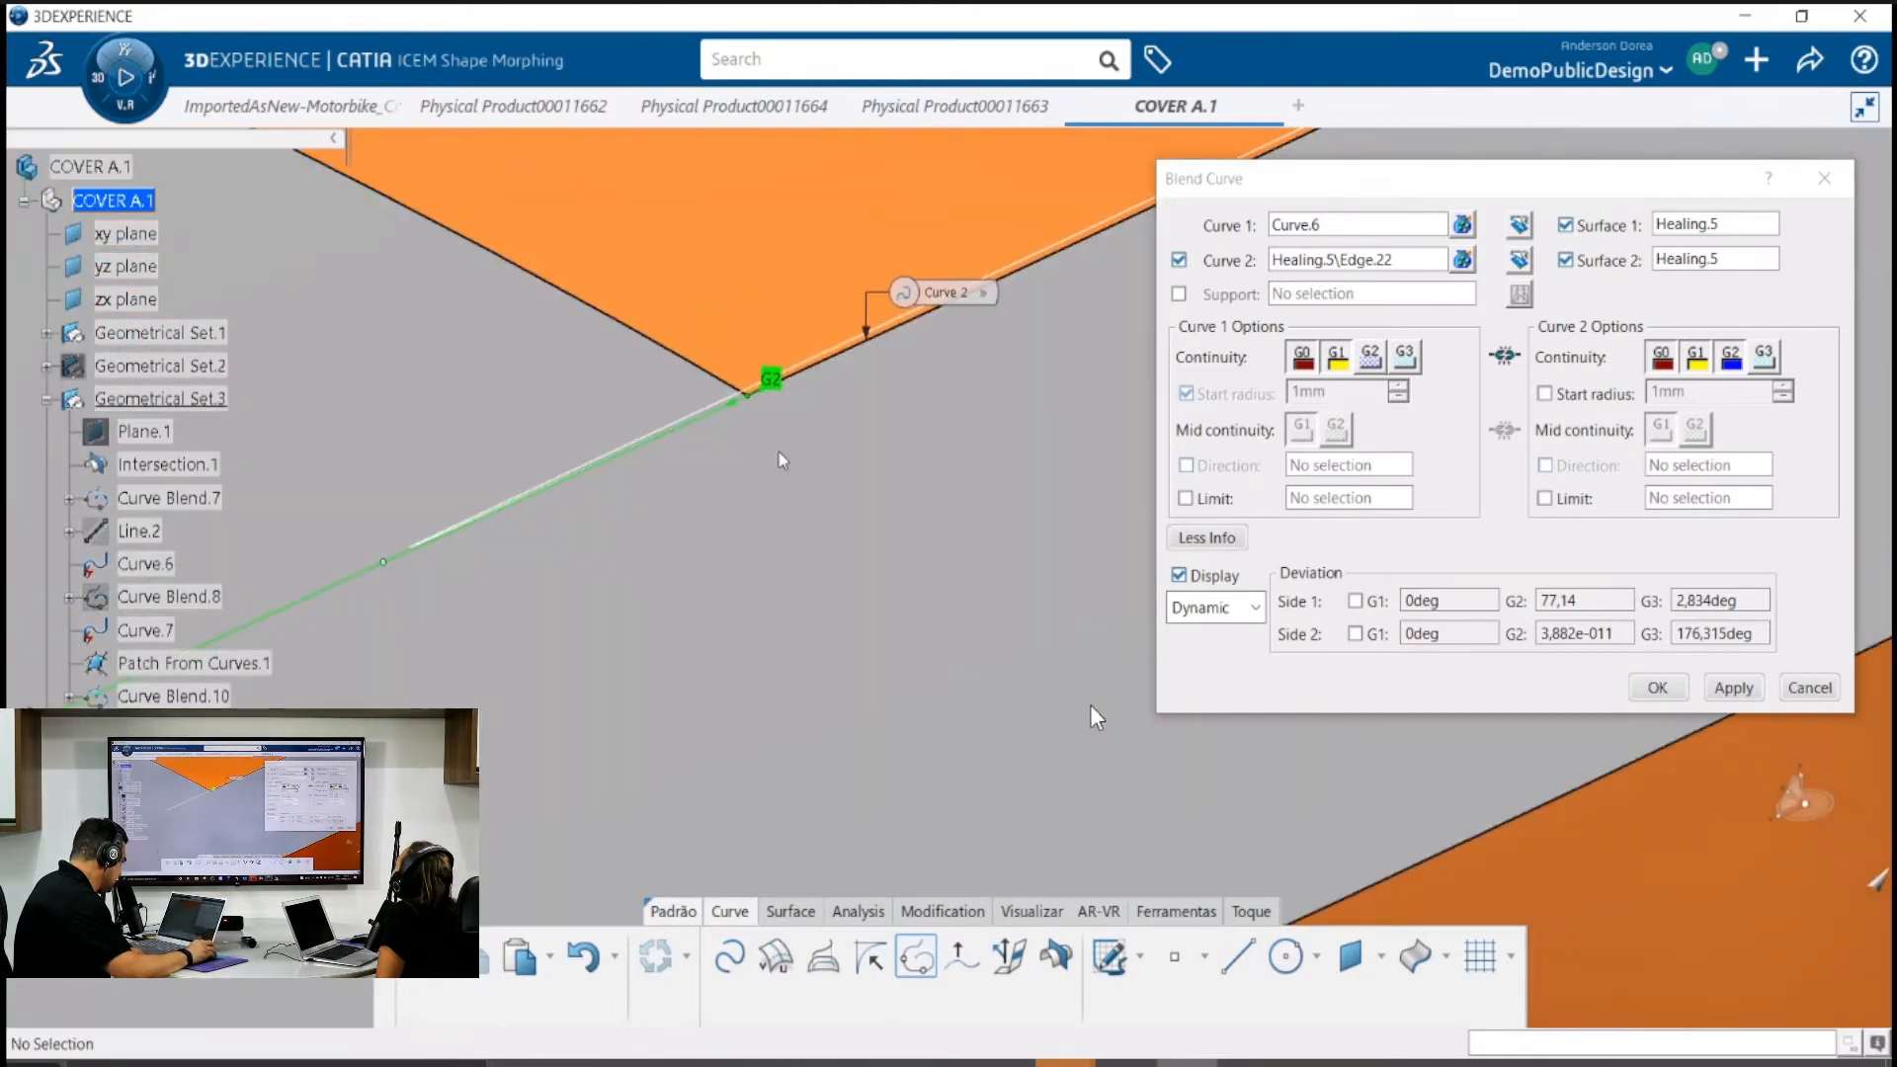
{"action": "middle_click_drag", "start_coordinate": [808, 379], "coordinate": [707, 606]}
{"action": "left_click", "coordinate": [739, 573]}
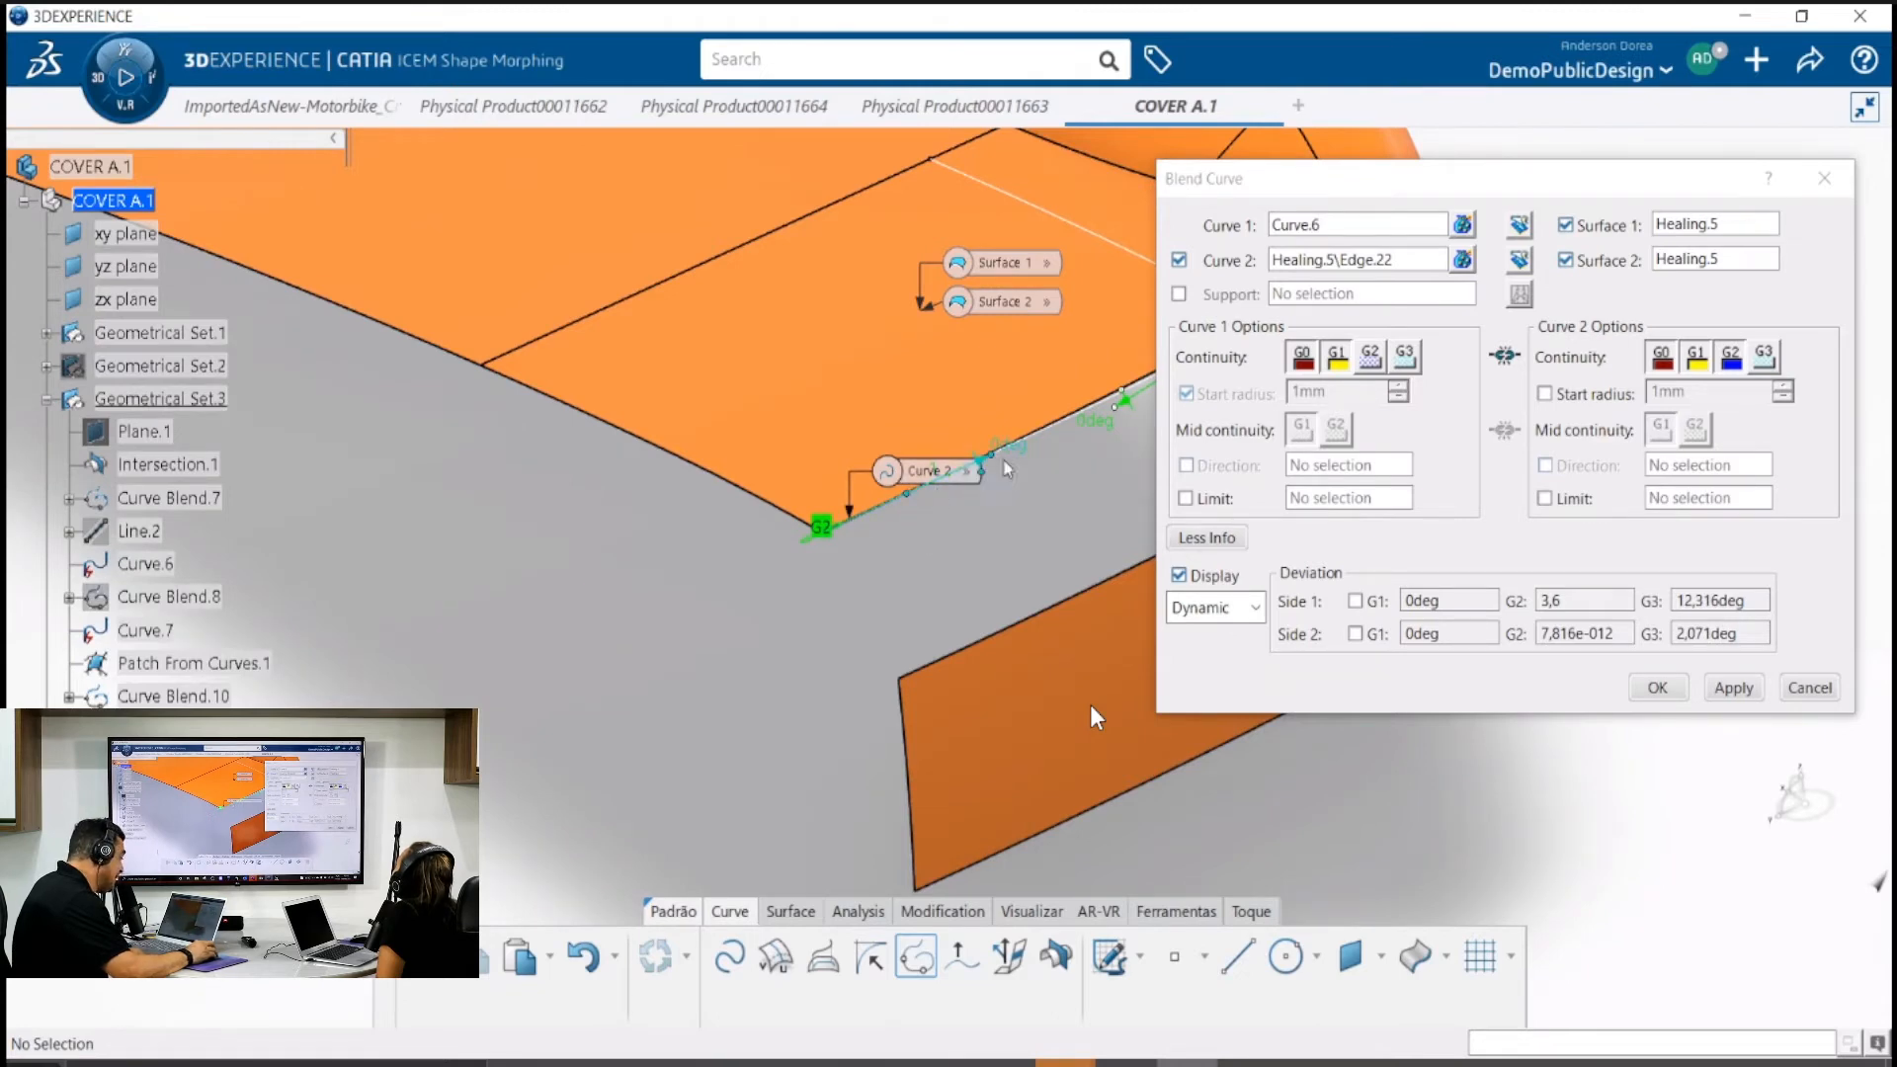
Reduce the blend curve's tension at the Curve 1 end to about 0.53 to bring it closer to the face edge
{"action": "mouse_move", "coordinate": [984, 472]}
{"action": "middle_mouse_down"}
{"action": "mouse_move", "coordinate": [902, 550]}
{"action": "mouse_move", "coordinate": [756, 533]}
{"action": "mouse_move", "coordinate": [875, 649]}
{"action": "mouse_move", "coordinate": [819, 525]}
{"action": "mouse_move", "coordinate": [842, 474]}
{"action": "mouse_move", "coordinate": [821, 547]}
{"action": "mouse_move", "coordinate": [847, 441]}
{"action": "mouse_move", "coordinate": [538, 538]}
{"action": "mouse_move", "coordinate": [711, 563]}
{"action": "middle_mouse_up"}
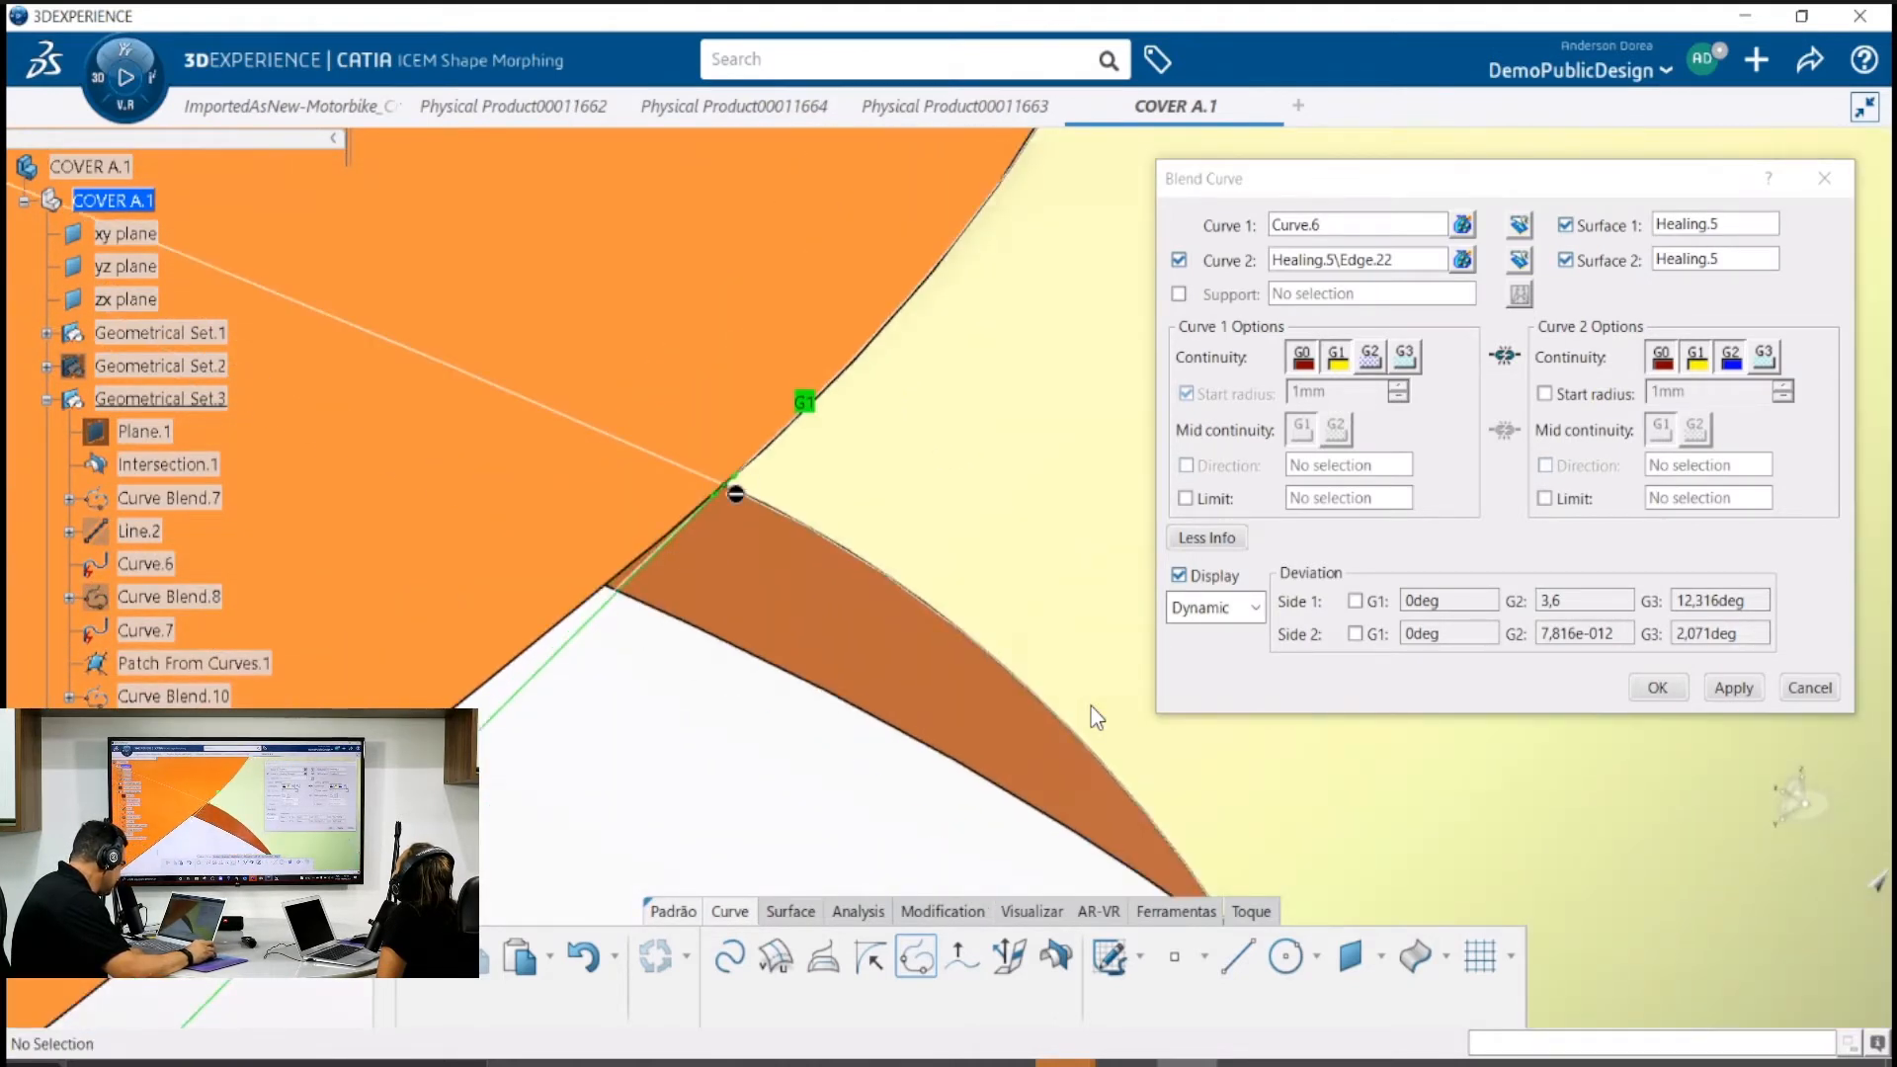
{"action": "middle_click_drag", "start_coordinate": [573, 630], "coordinate": [895, 547]}
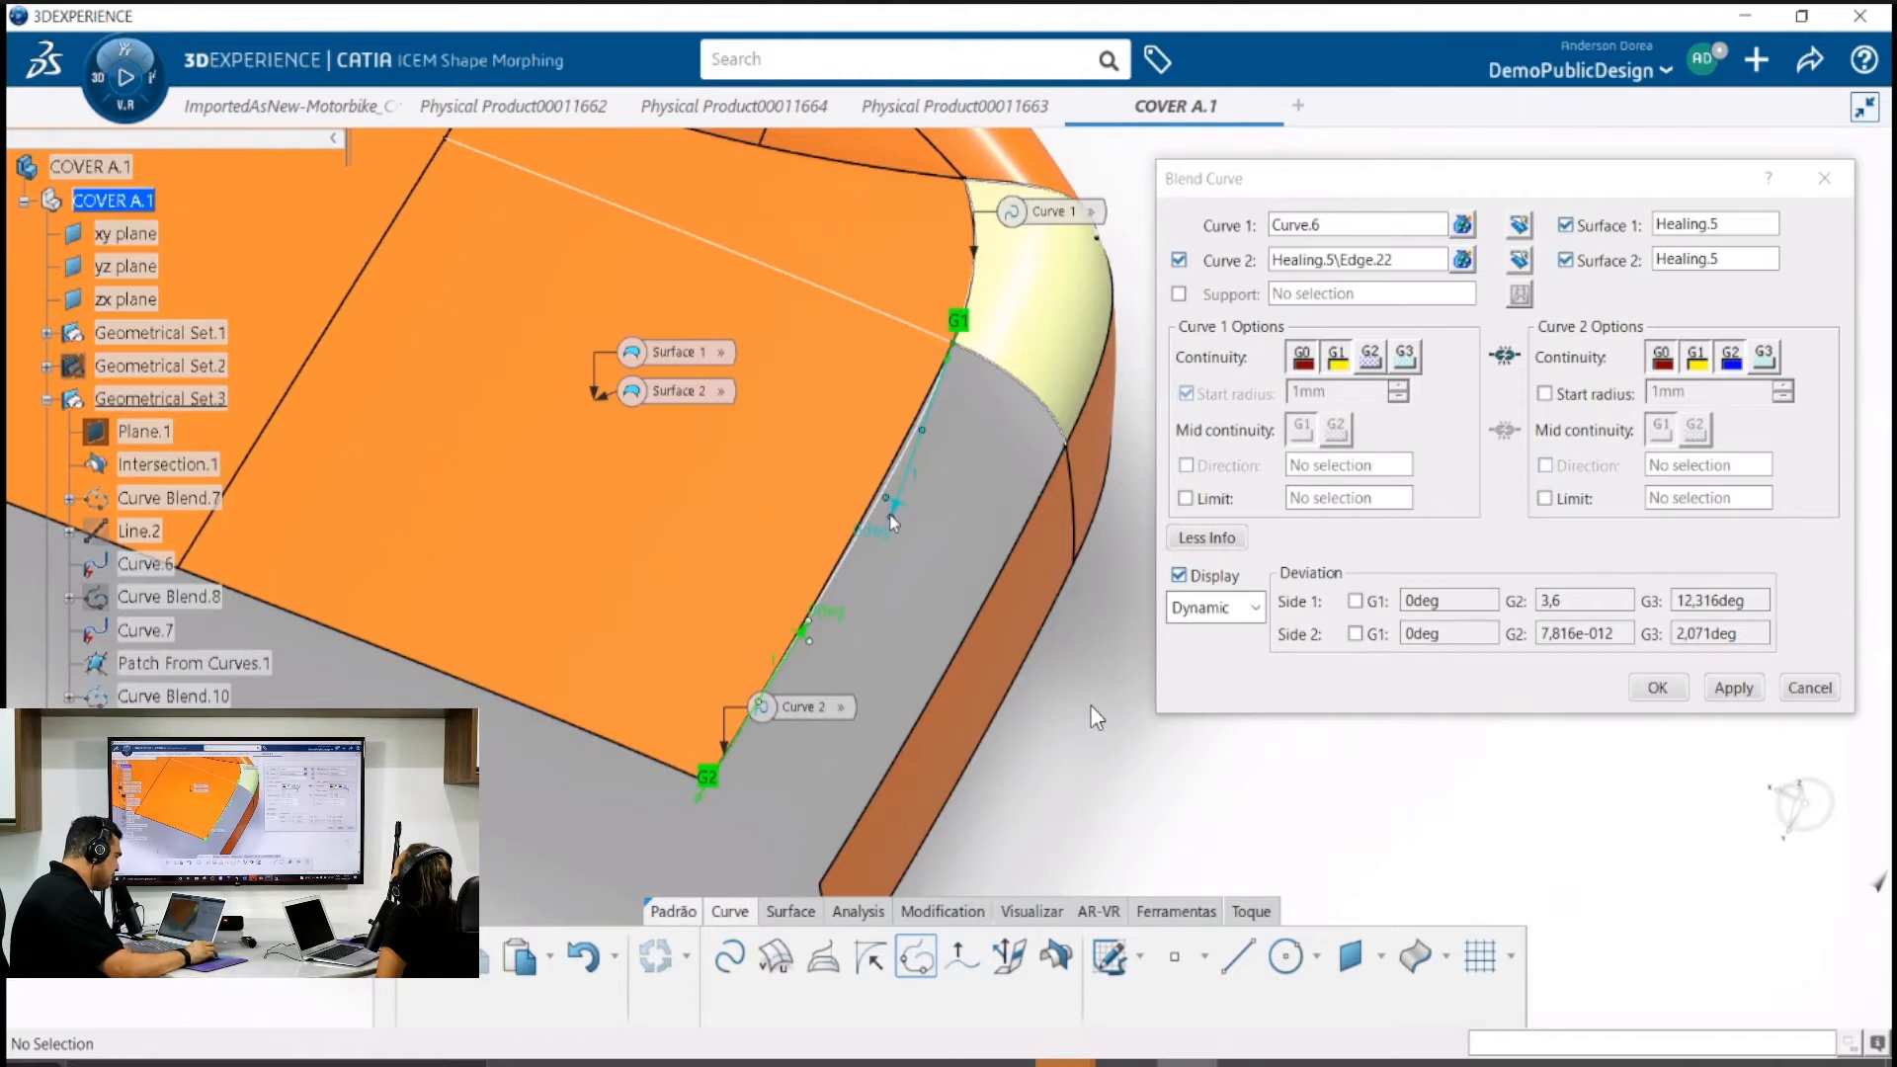
{"action": "mouse_move", "coordinate": [871, 514]}
{"action": "middle_mouse_down"}
{"action": "mouse_move", "coordinate": [847, 502]}
{"action": "mouse_move", "coordinate": [875, 551]}
{"action": "middle_mouse_up"}
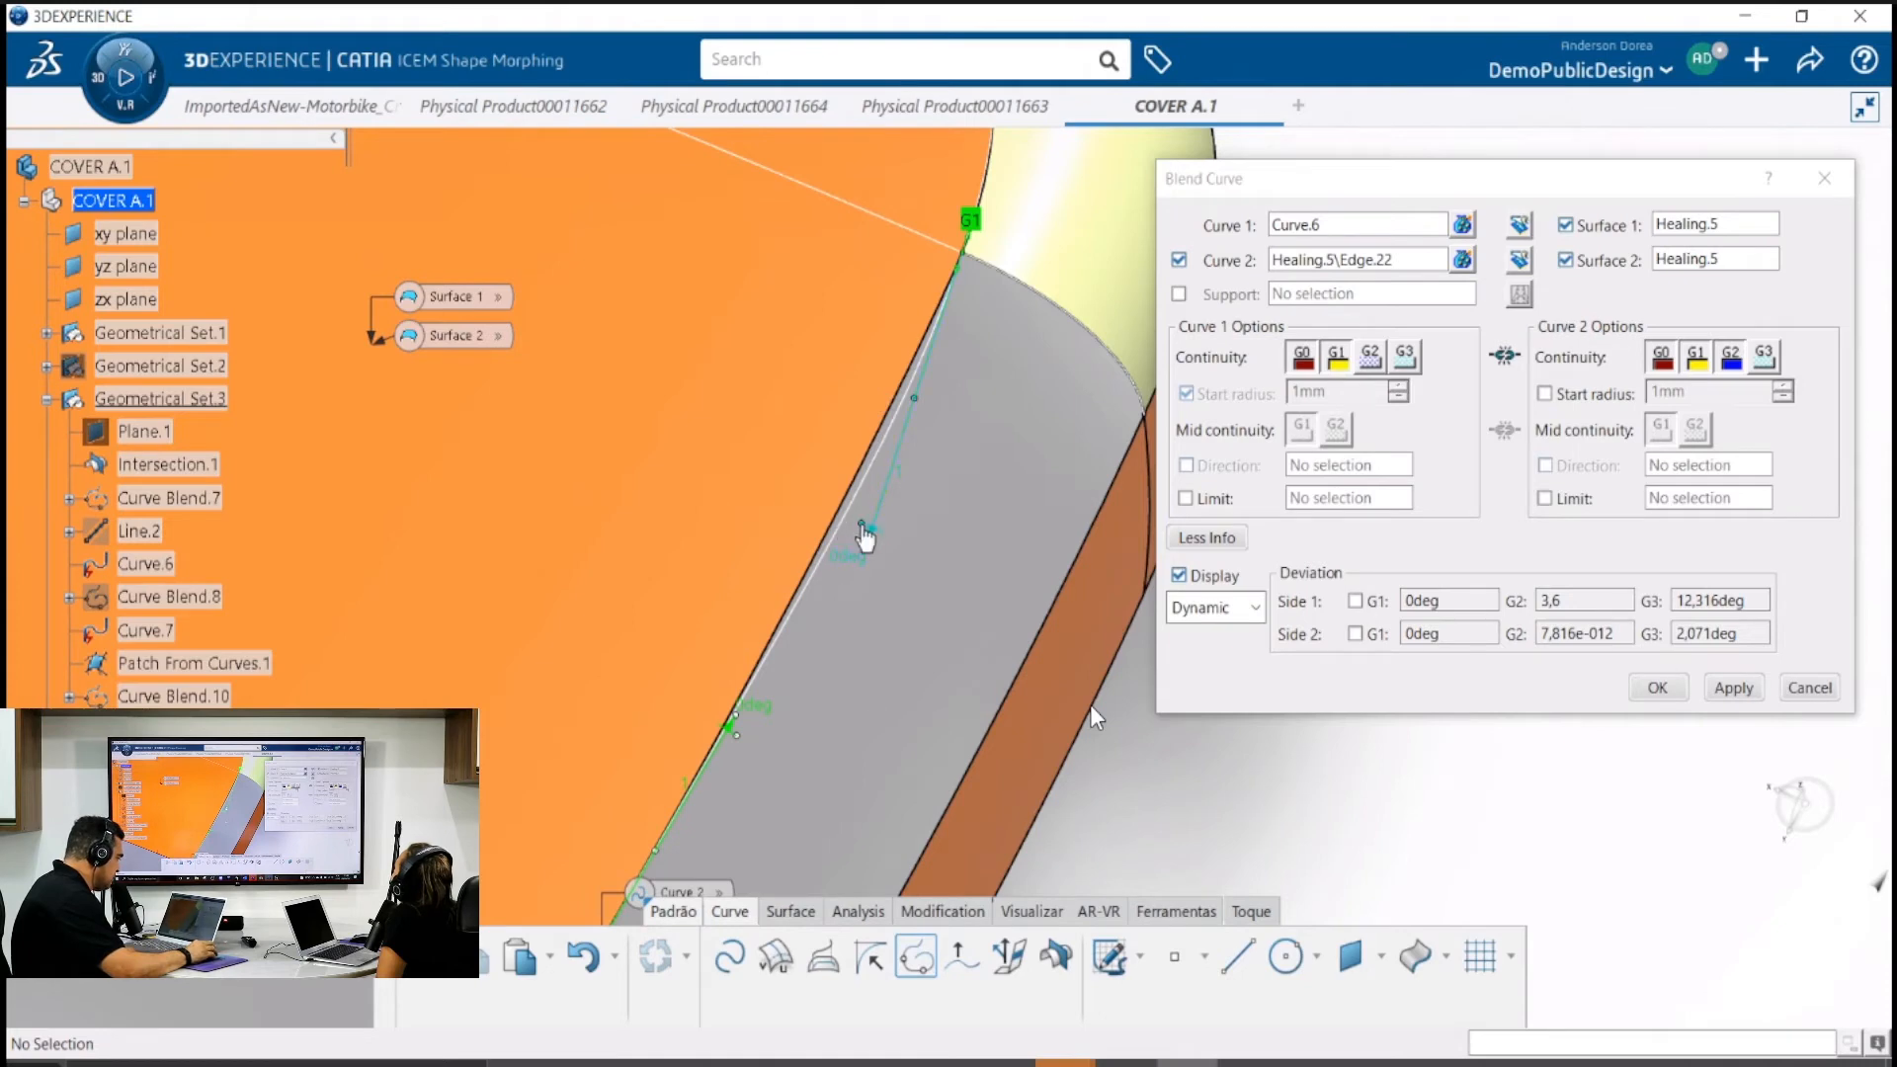
{"action": "left_click_drag", "start_coordinate": [864, 531], "coordinate": [886, 486]}
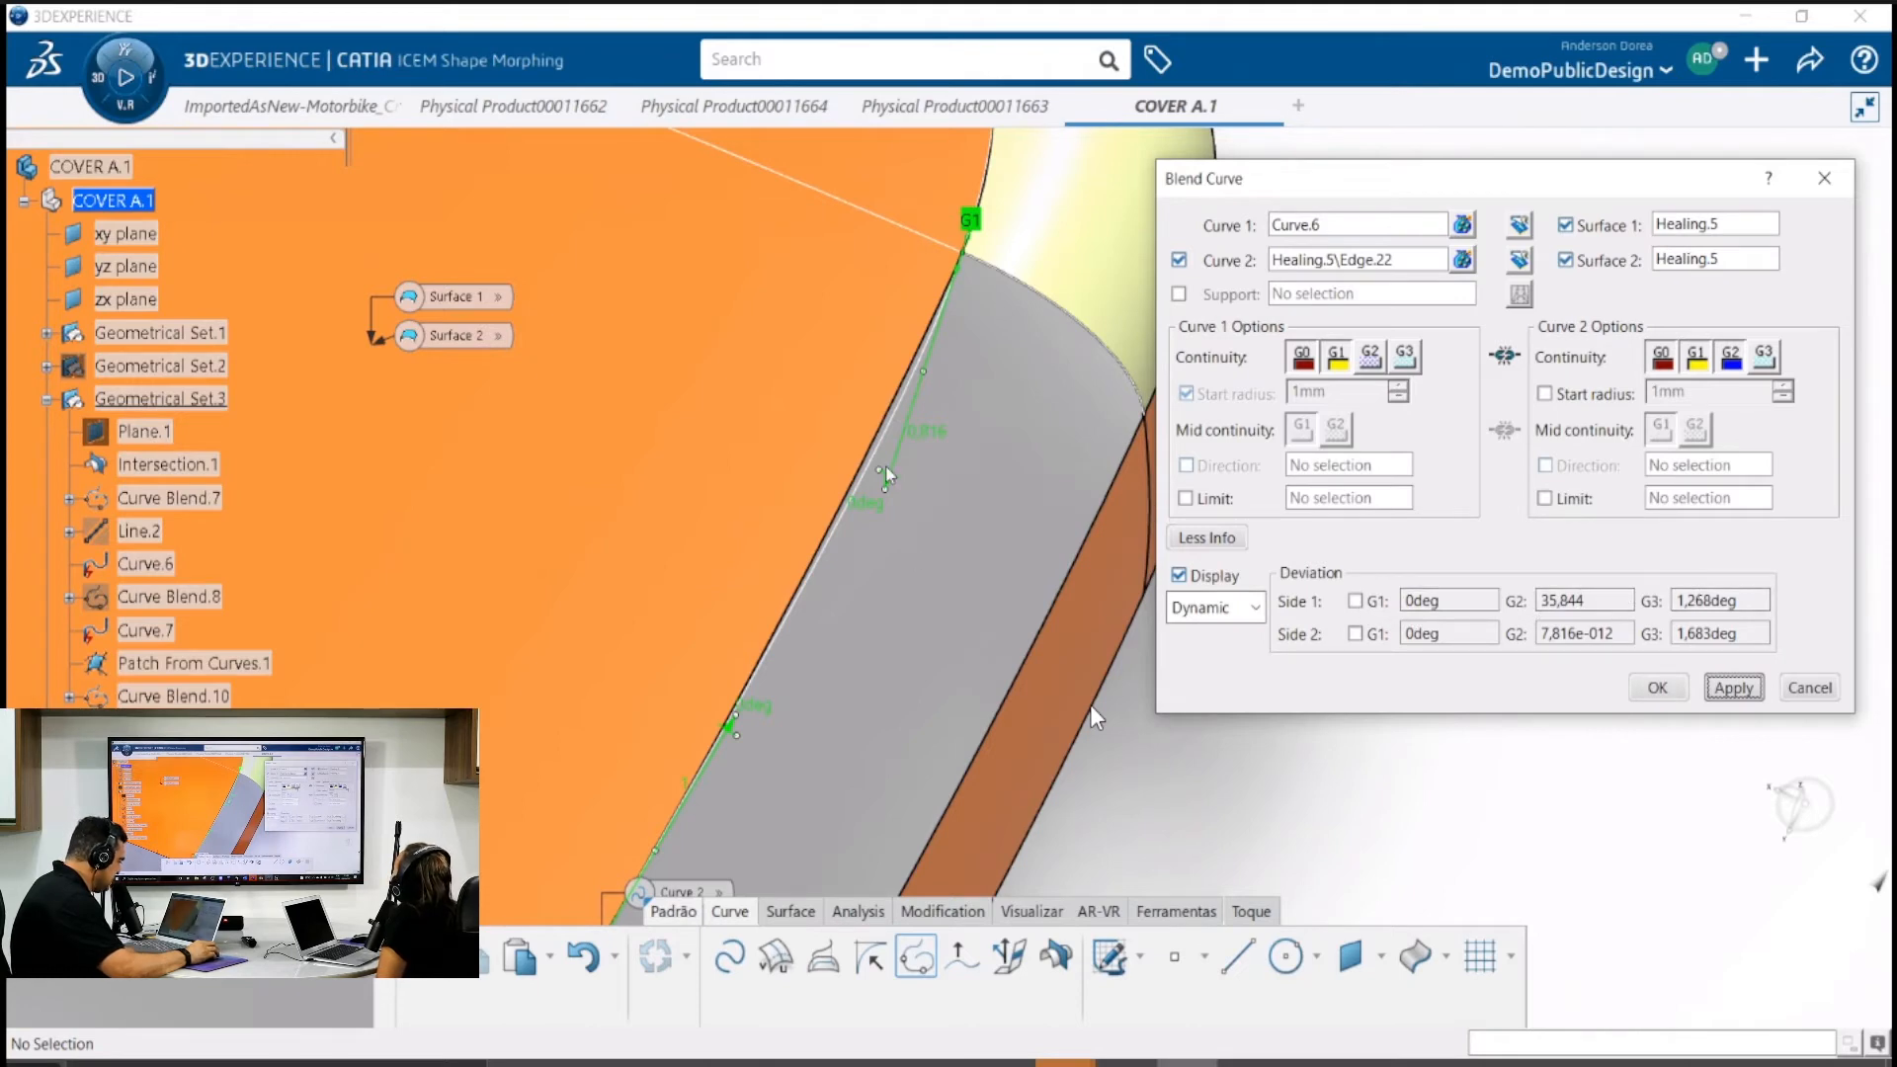
{"action": "left_click_drag", "start_coordinate": [885, 477], "coordinate": [914, 394]}
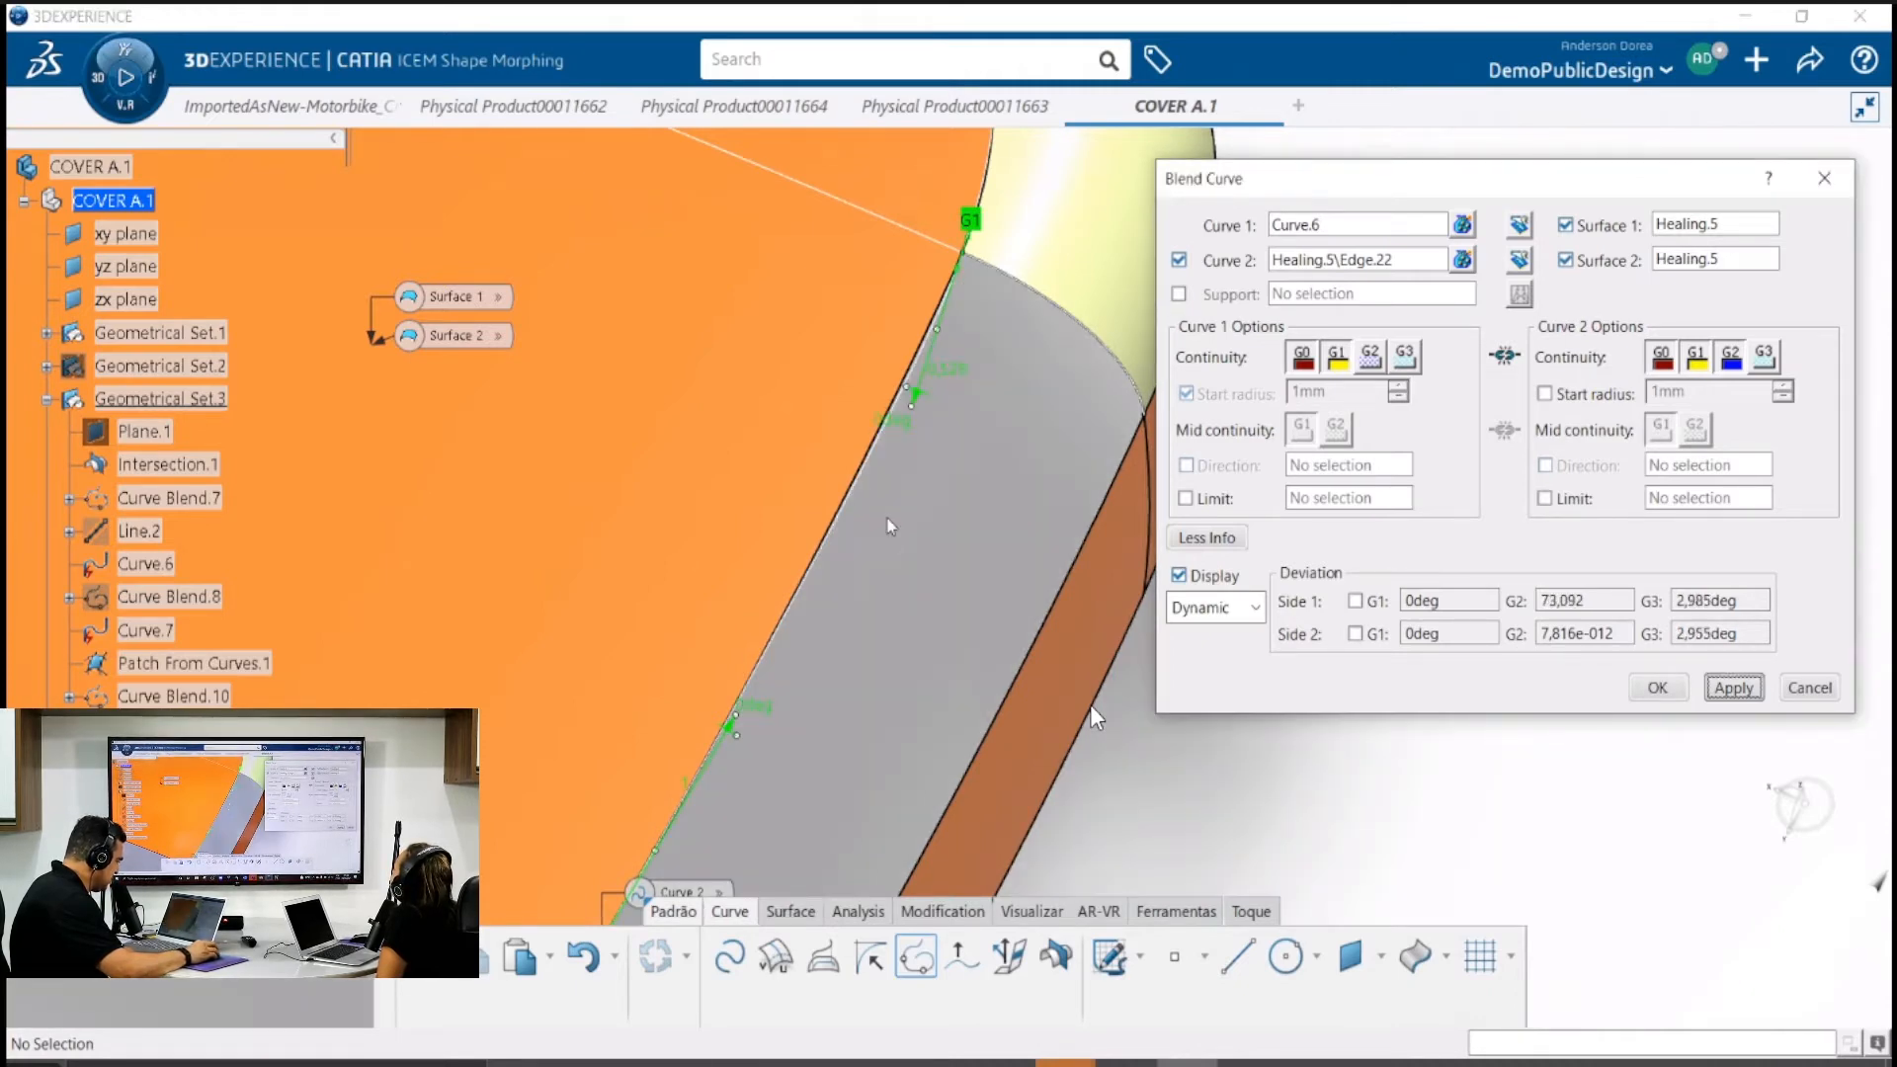
Adjust the blend curve's tension at the Curve 2 end to about 0.906 to follow the face edge
{"action": "middle_click_drag", "start_coordinate": [887, 521], "coordinate": [945, 373]}
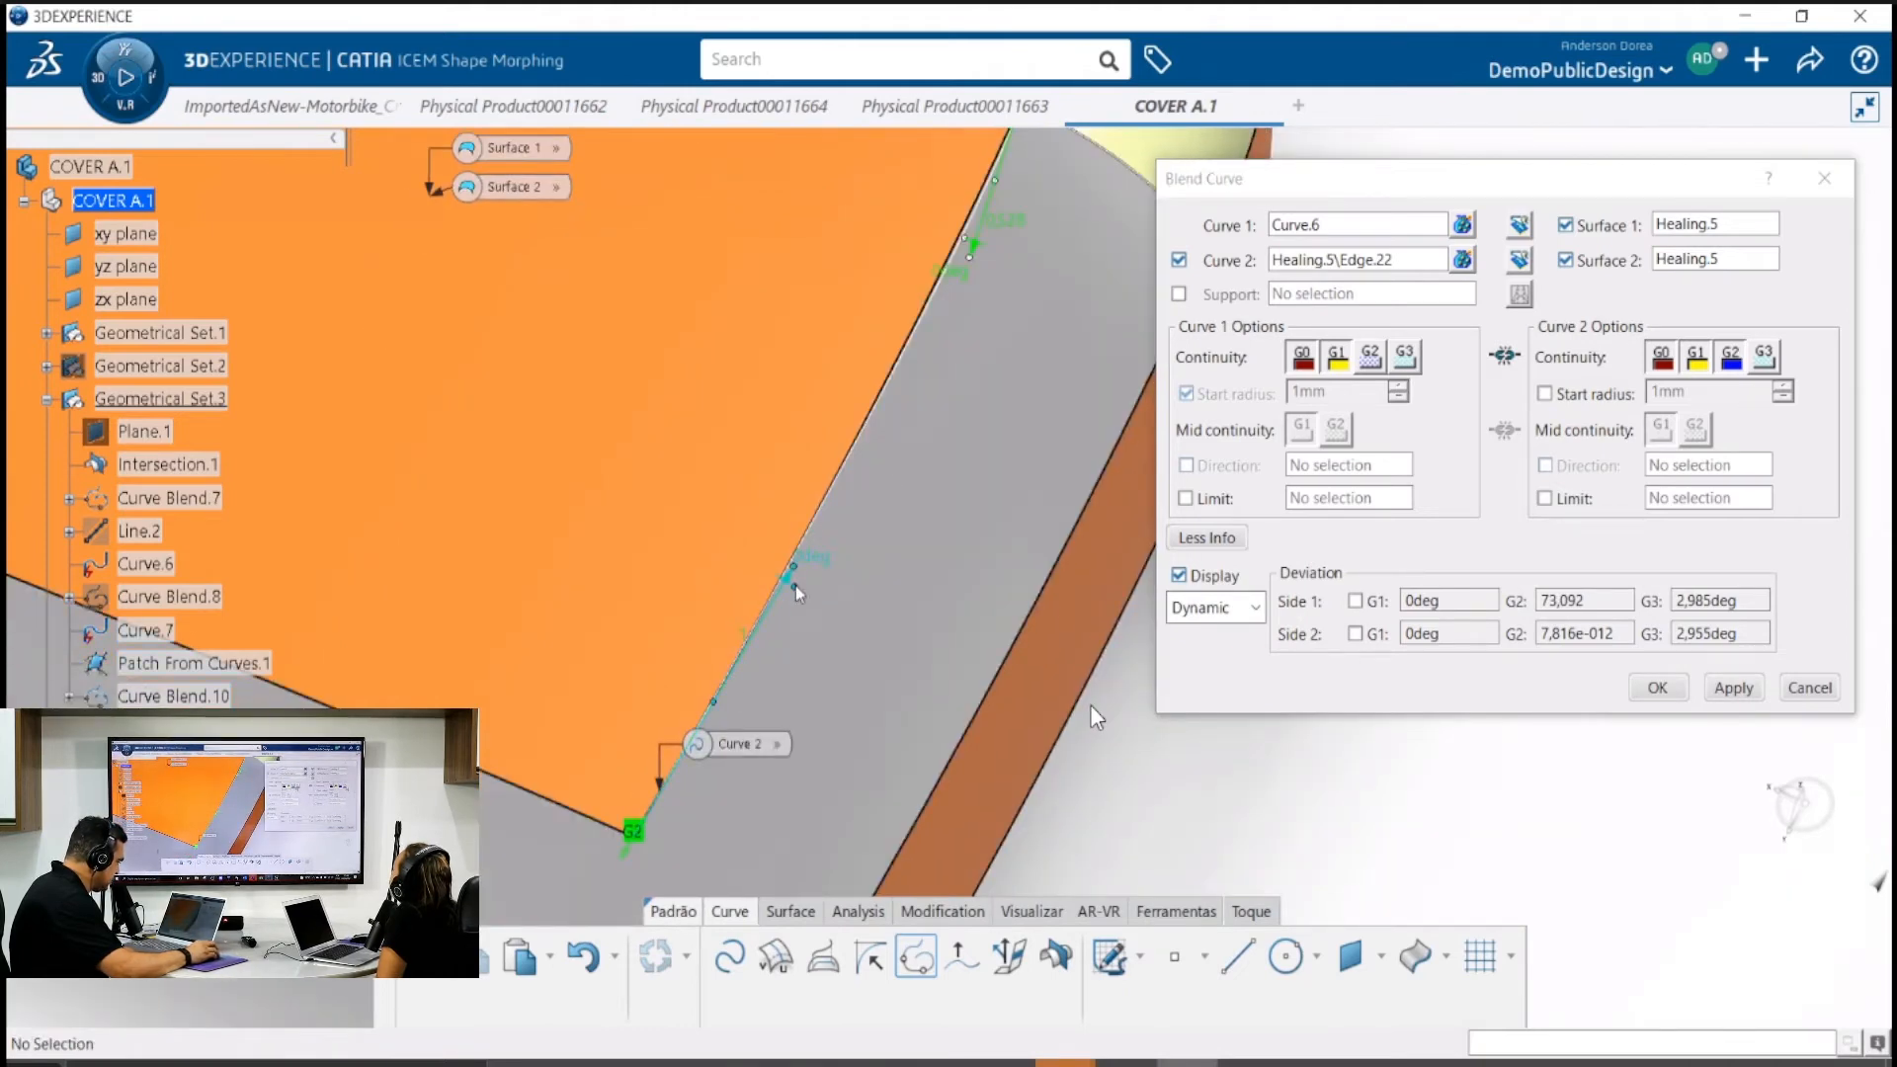
{"action": "left_click_drag", "start_coordinate": [794, 593], "coordinate": [807, 615]}
{"action": "middle_click_drag", "start_coordinate": [808, 616], "coordinate": [633, 851]}
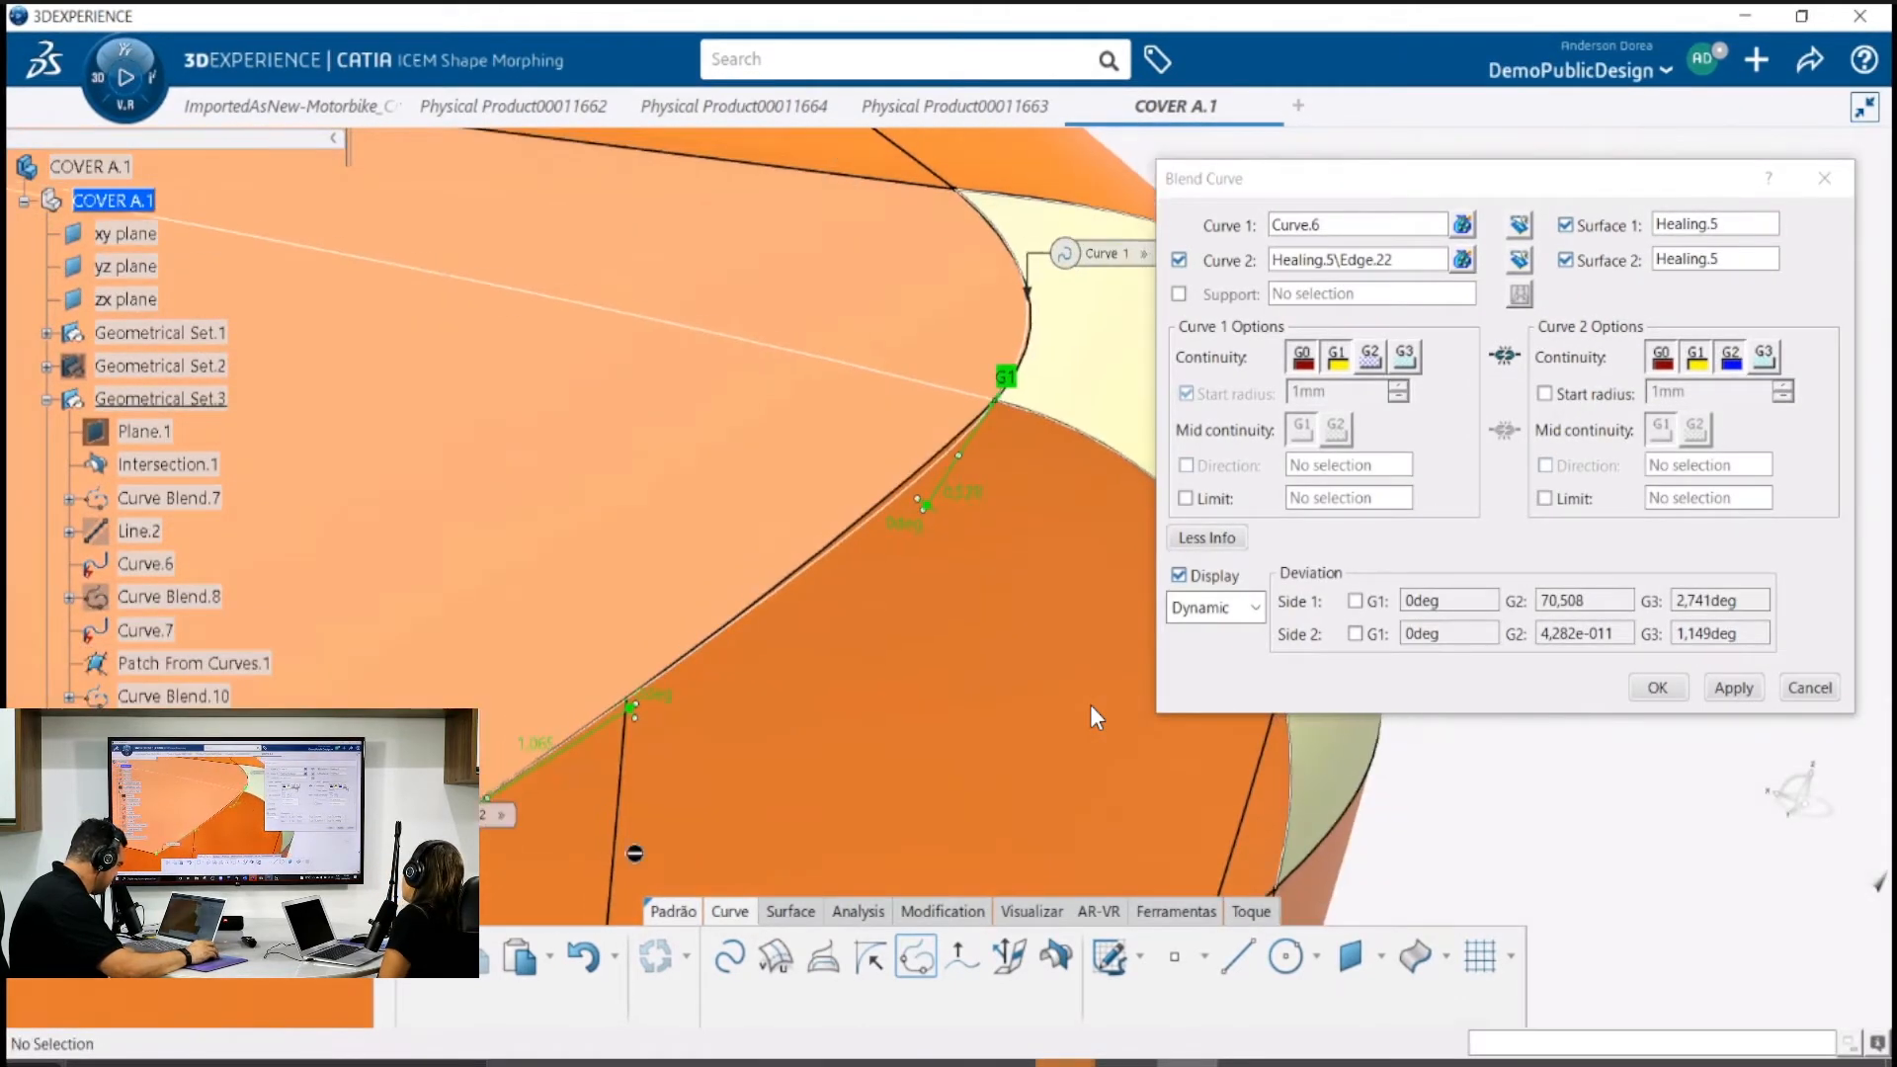
{"action": "left_click_drag", "start_coordinate": [637, 728], "coordinate": [607, 748]}
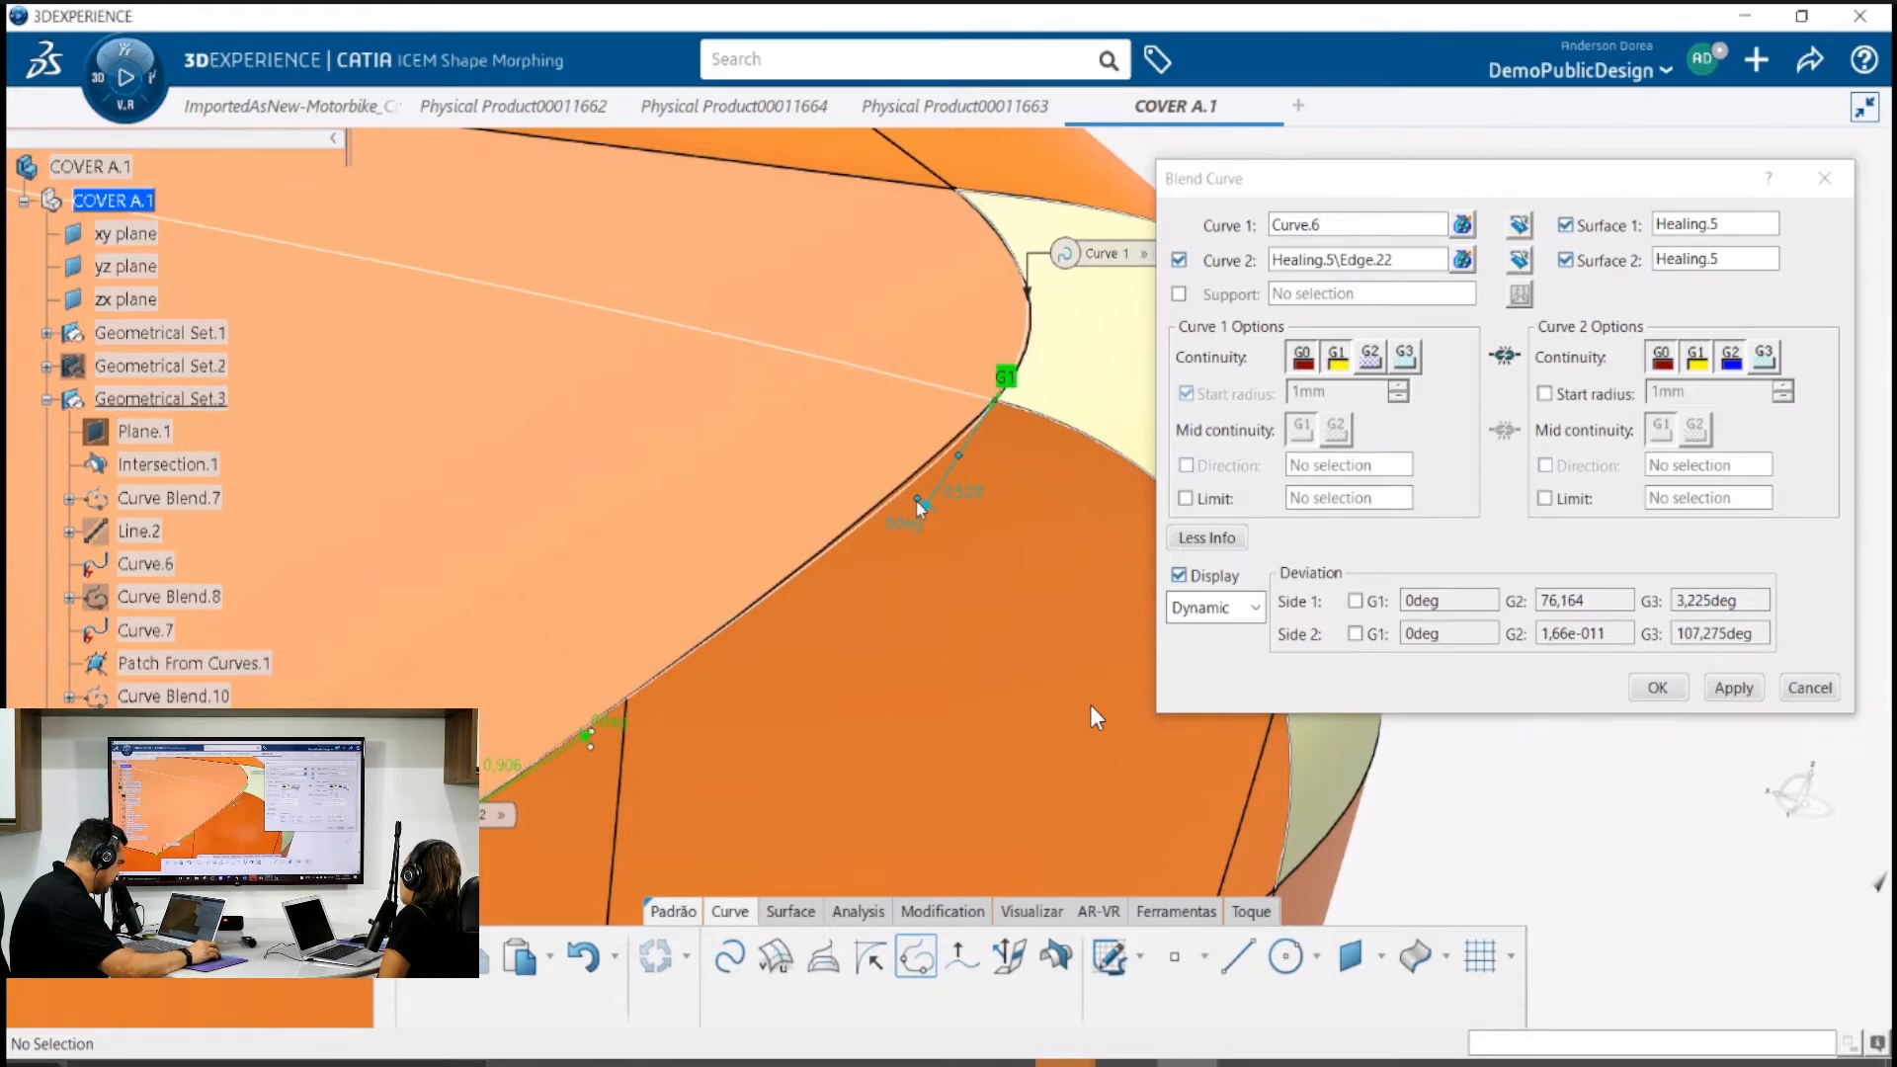
Reduce the Curve 1 tension further, set the Curve 2 tension to about 1.04, and create the blend curve
{"action": "left_click_drag", "start_coordinate": [917, 507], "coordinate": [950, 471]}
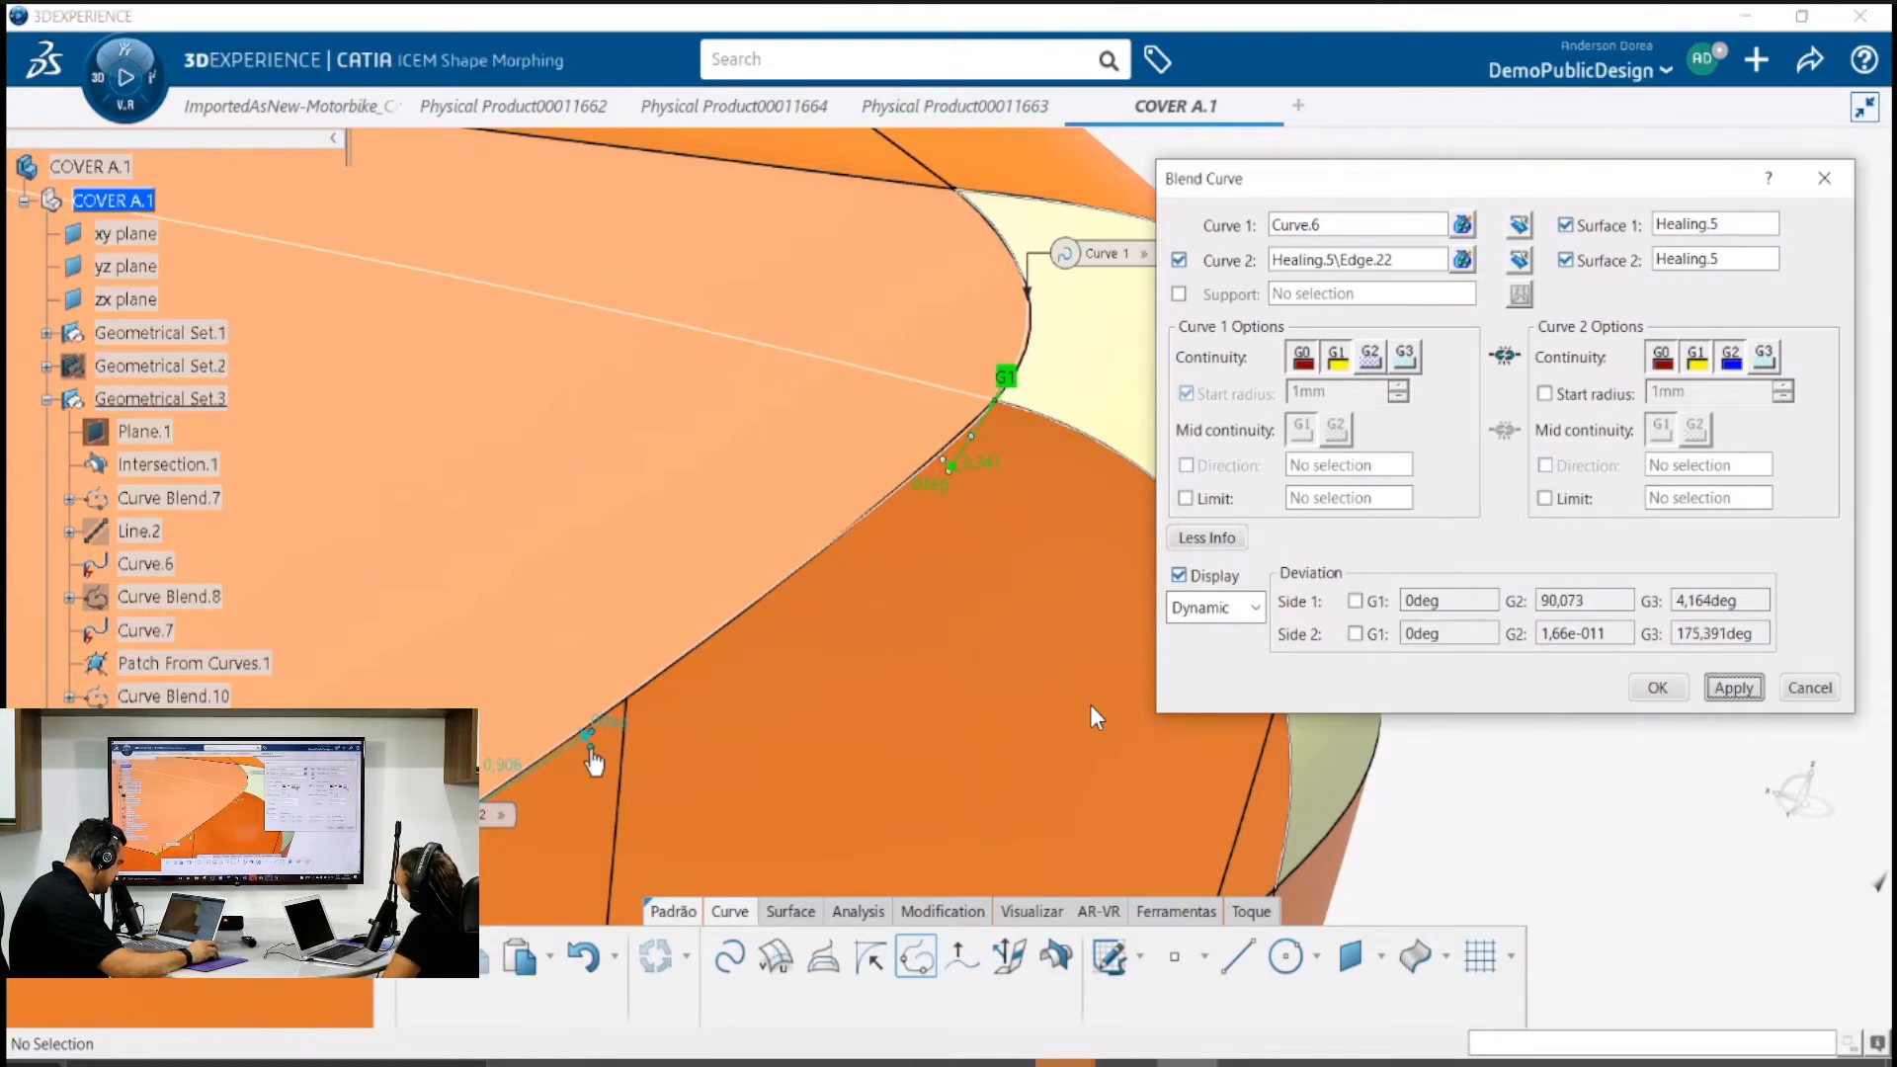
{"action": "left_click_drag", "start_coordinate": [591, 756], "coordinate": [626, 713]}
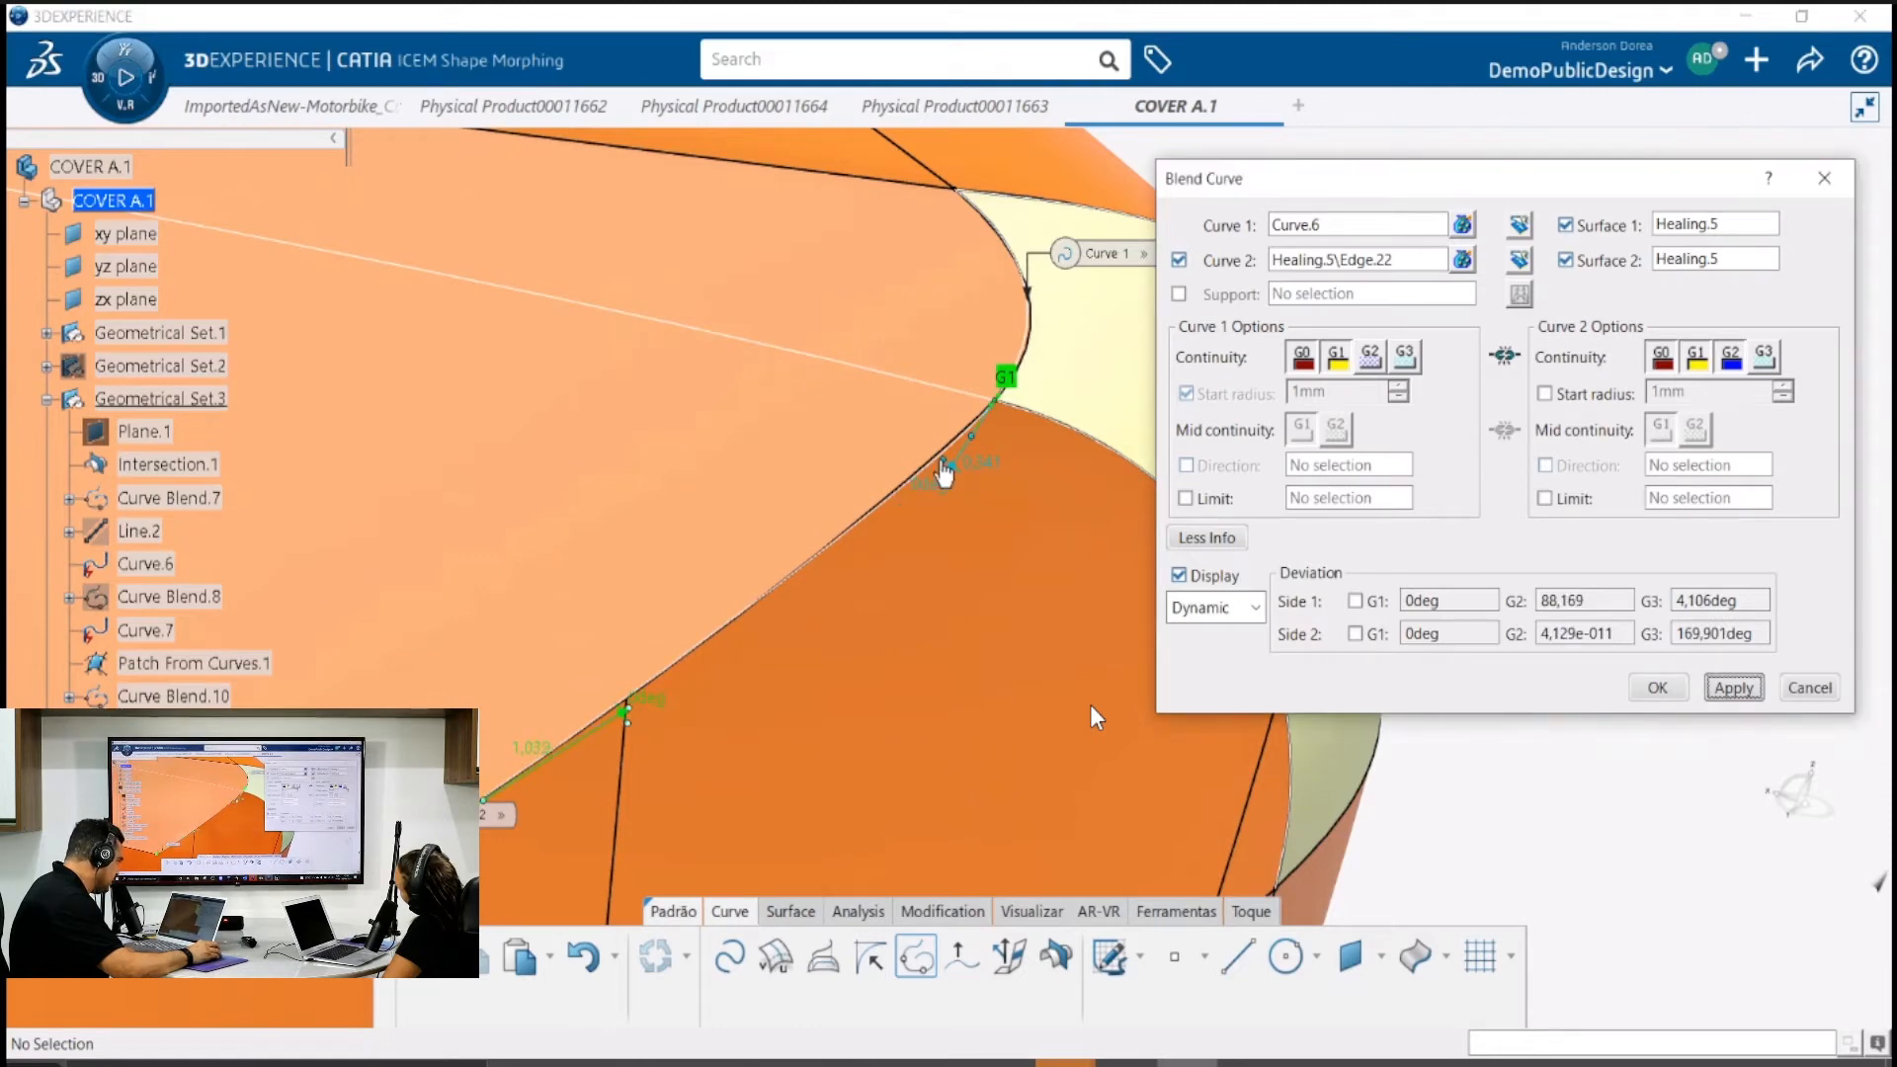
{"action": "left_click_drag", "start_coordinate": [934, 466], "coordinate": [955, 457]}
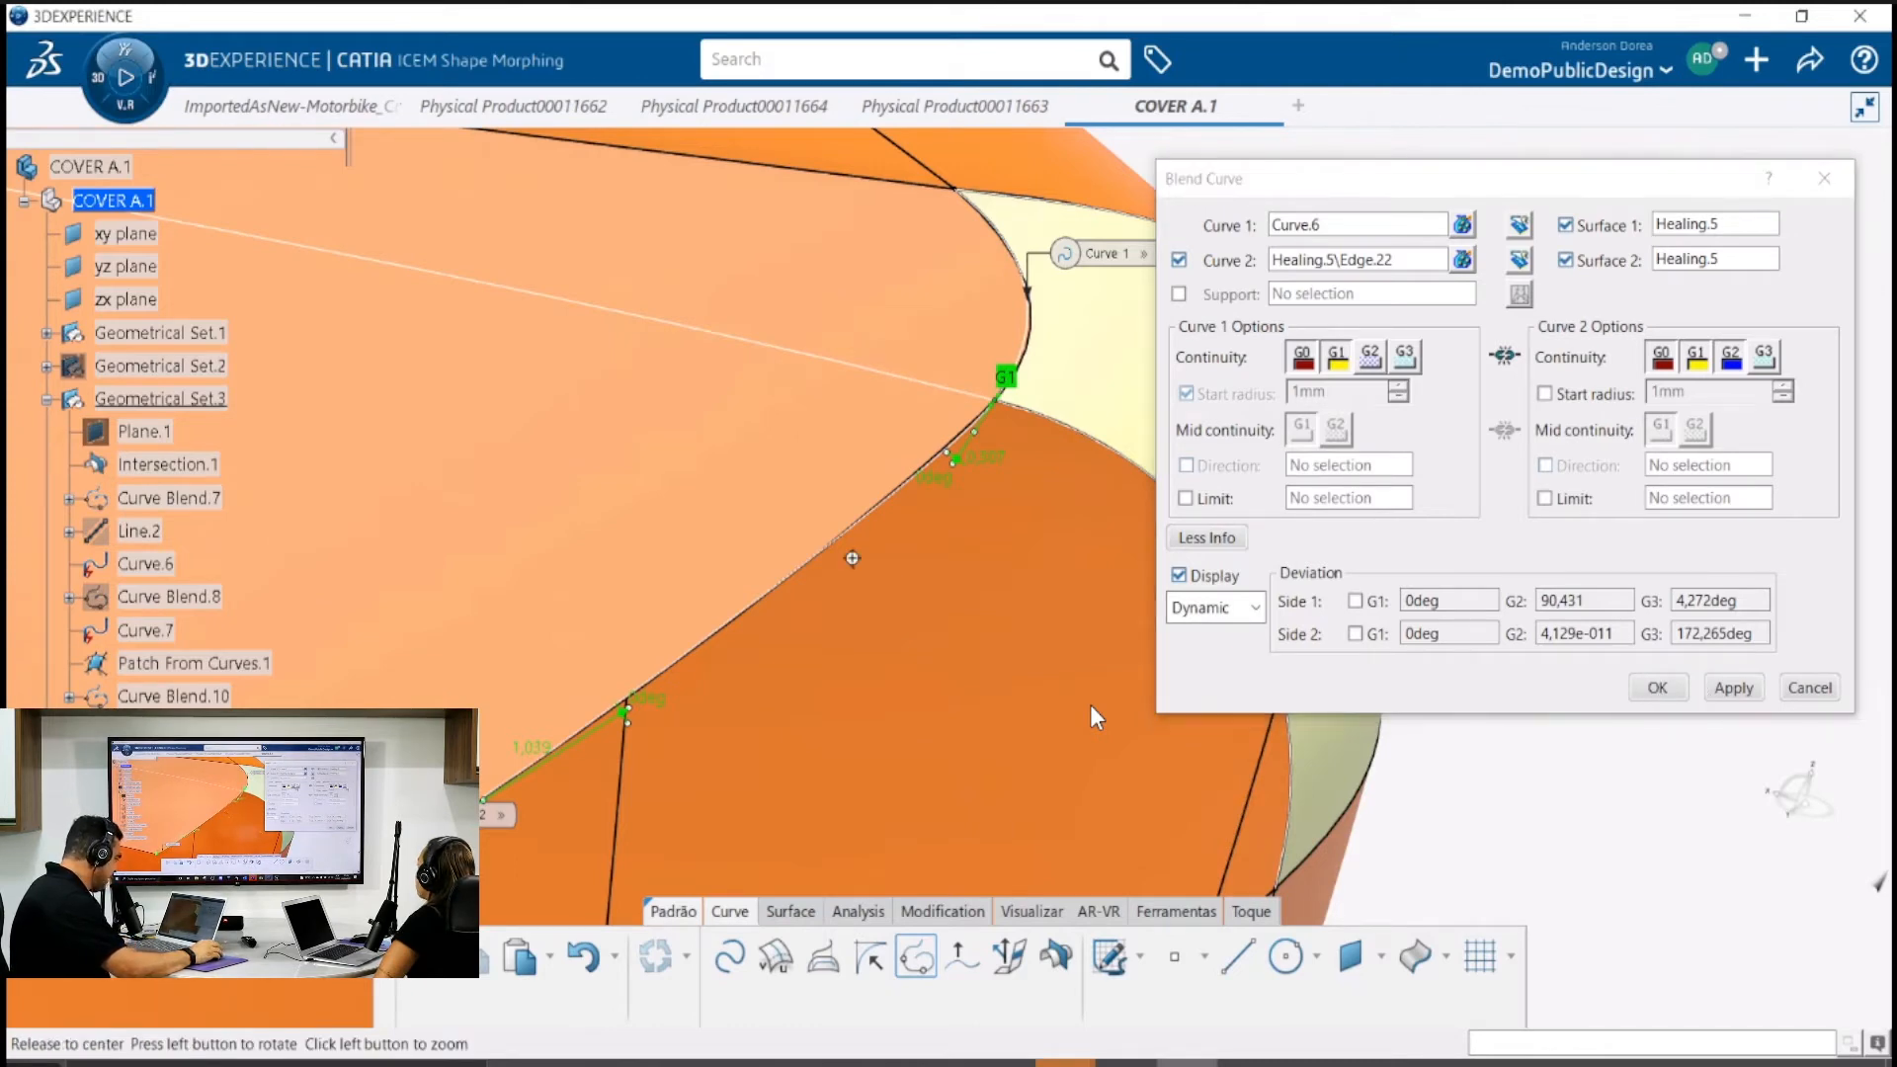
{"action": "middle_click_drag", "start_coordinate": [888, 585], "coordinate": [887, 628]}
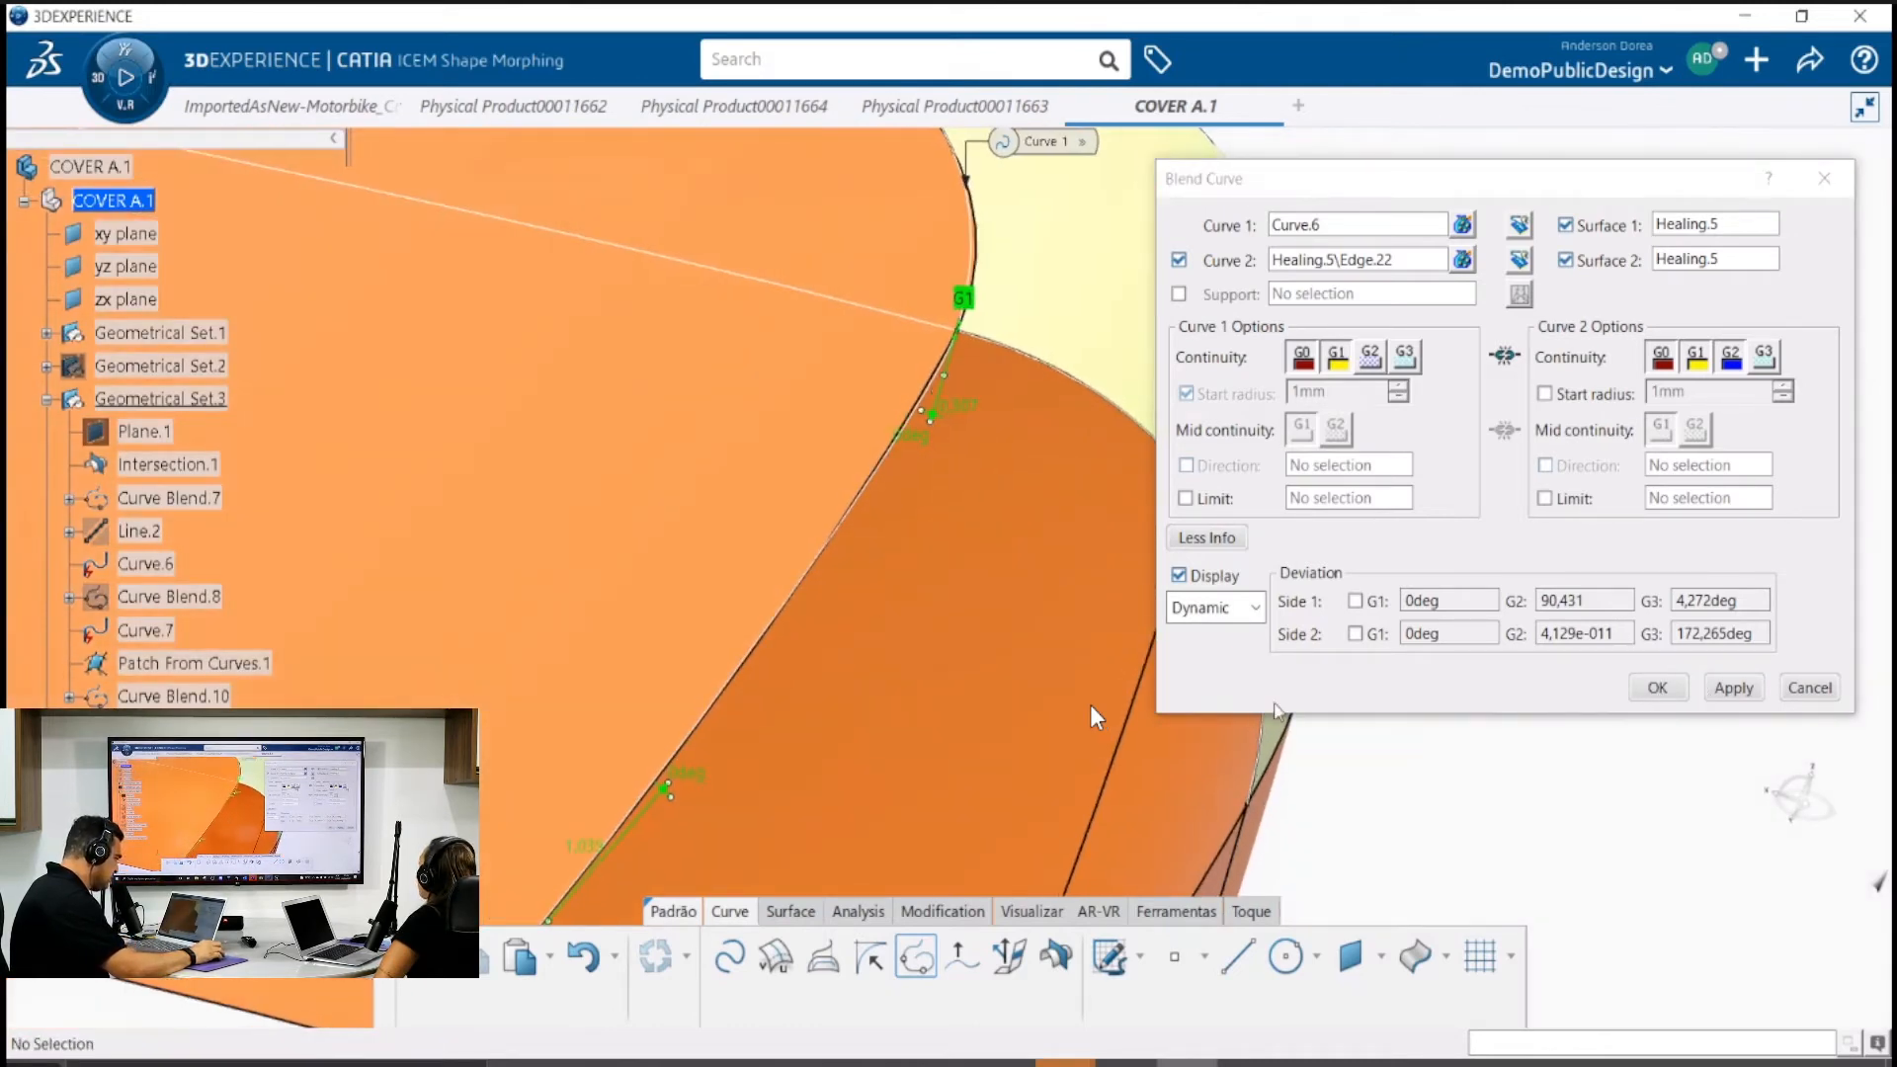
{"action": "left_click", "coordinate": [1656, 688]}
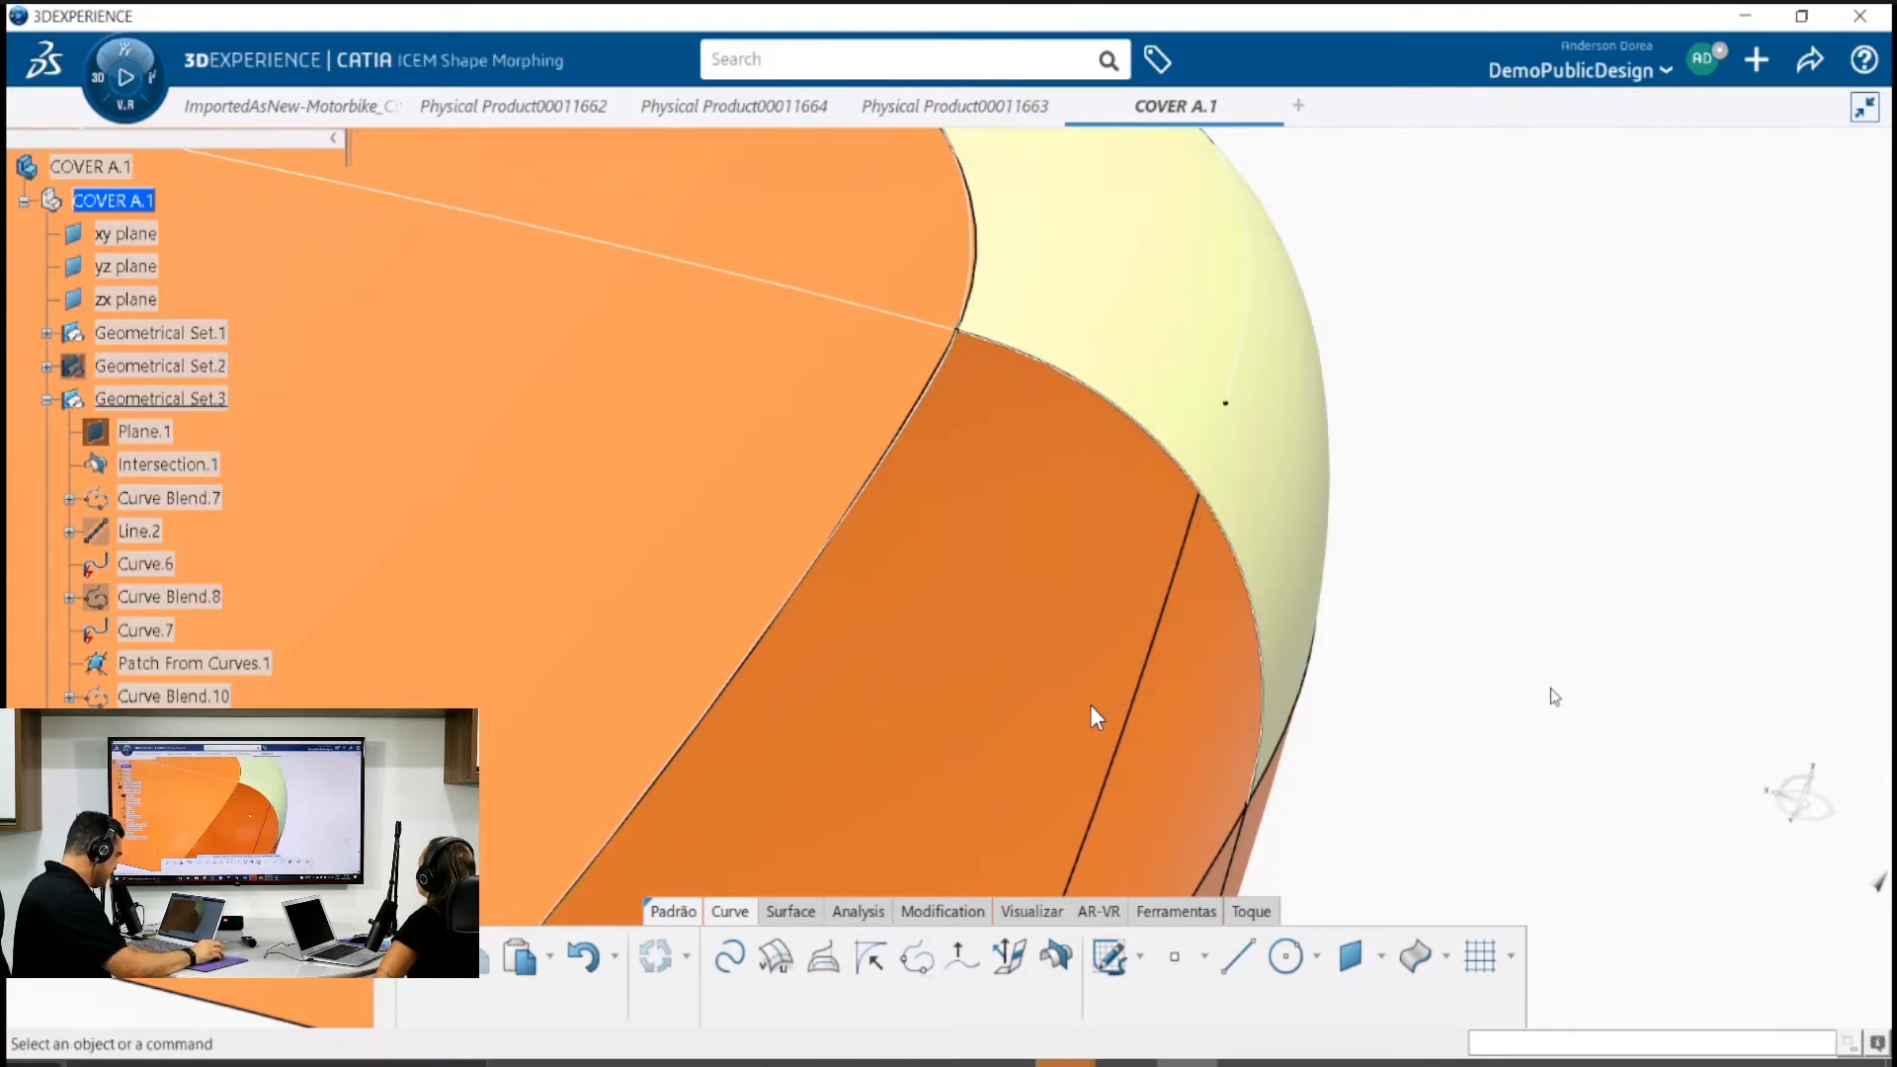
Untrim the upper face Healing.5 beside the corner patch to restore its full base surface
{"action": "middle_click_drag", "start_coordinate": [1136, 509], "coordinate": [826, 678]}
{"action": "middle_click_drag", "start_coordinate": [1108, 571], "coordinate": [940, 691]}
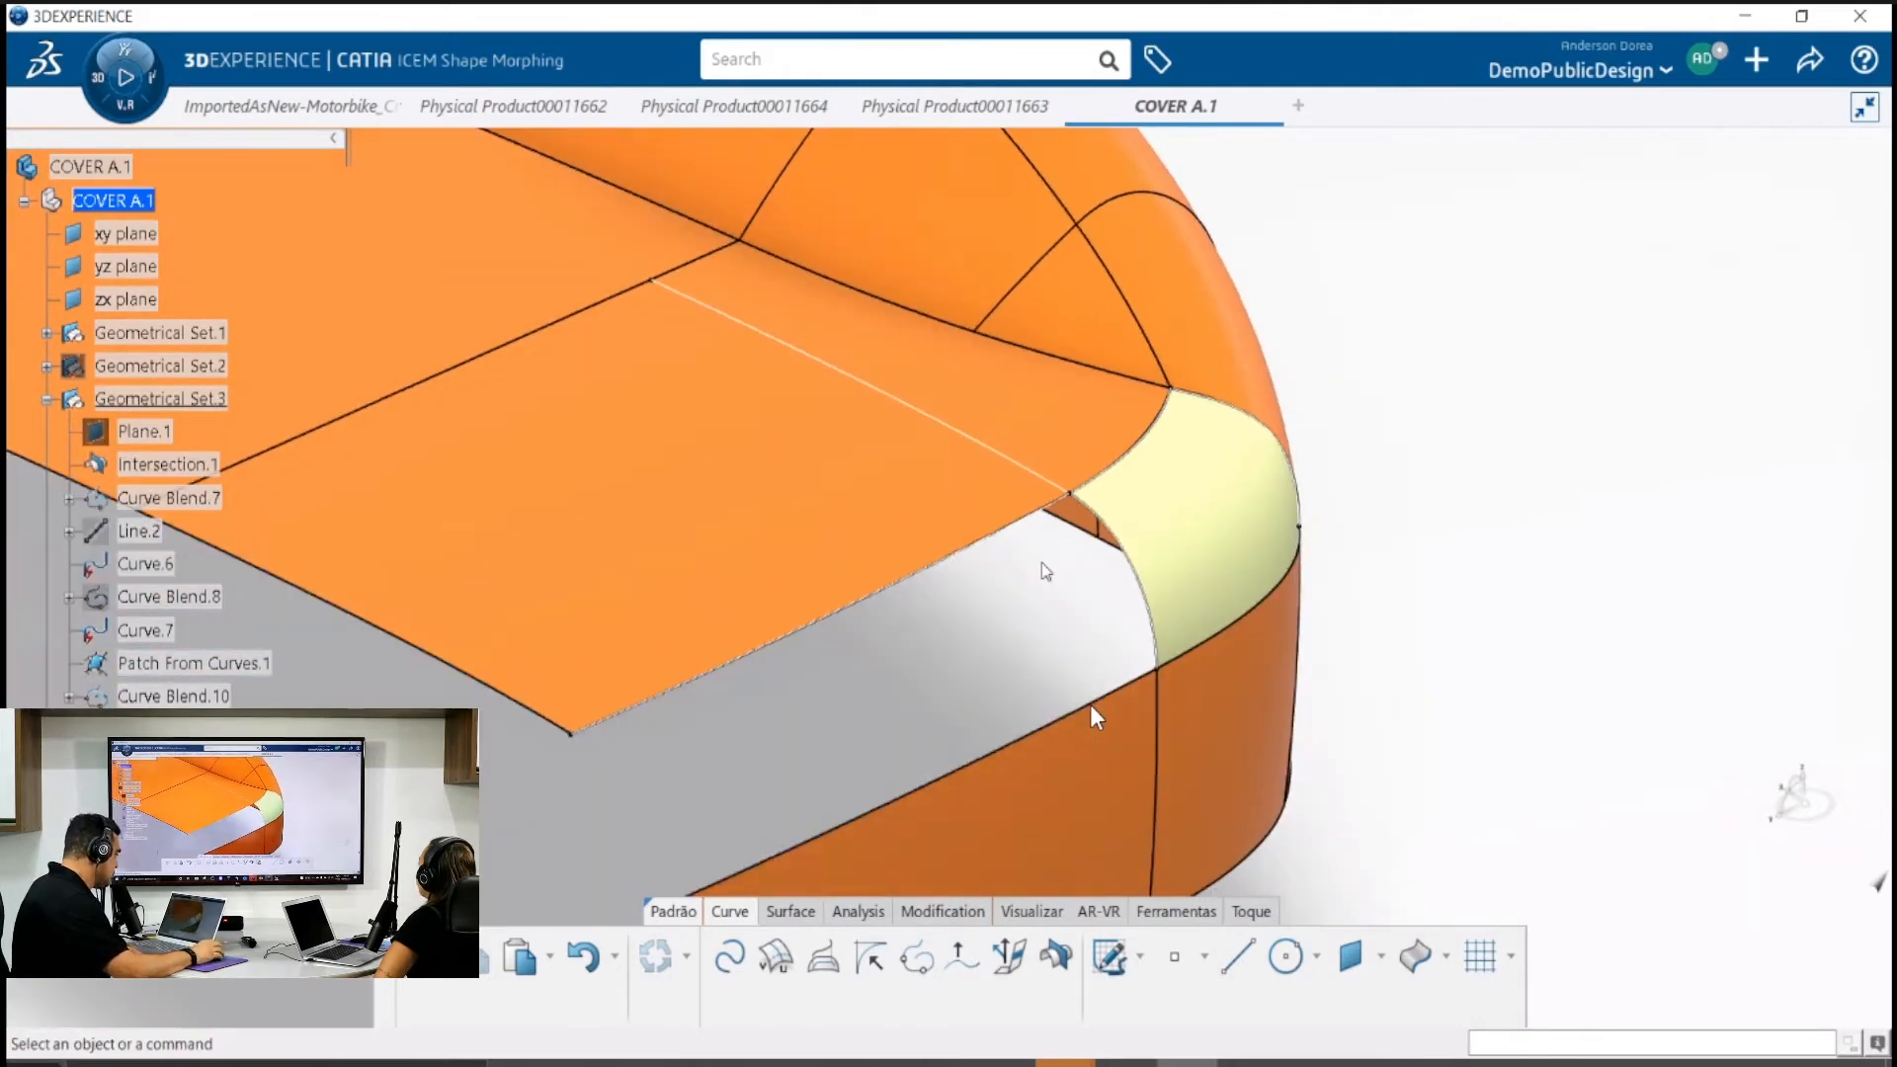
{"action": "middle_click_drag", "start_coordinate": [999, 543], "coordinate": [791, 626]}
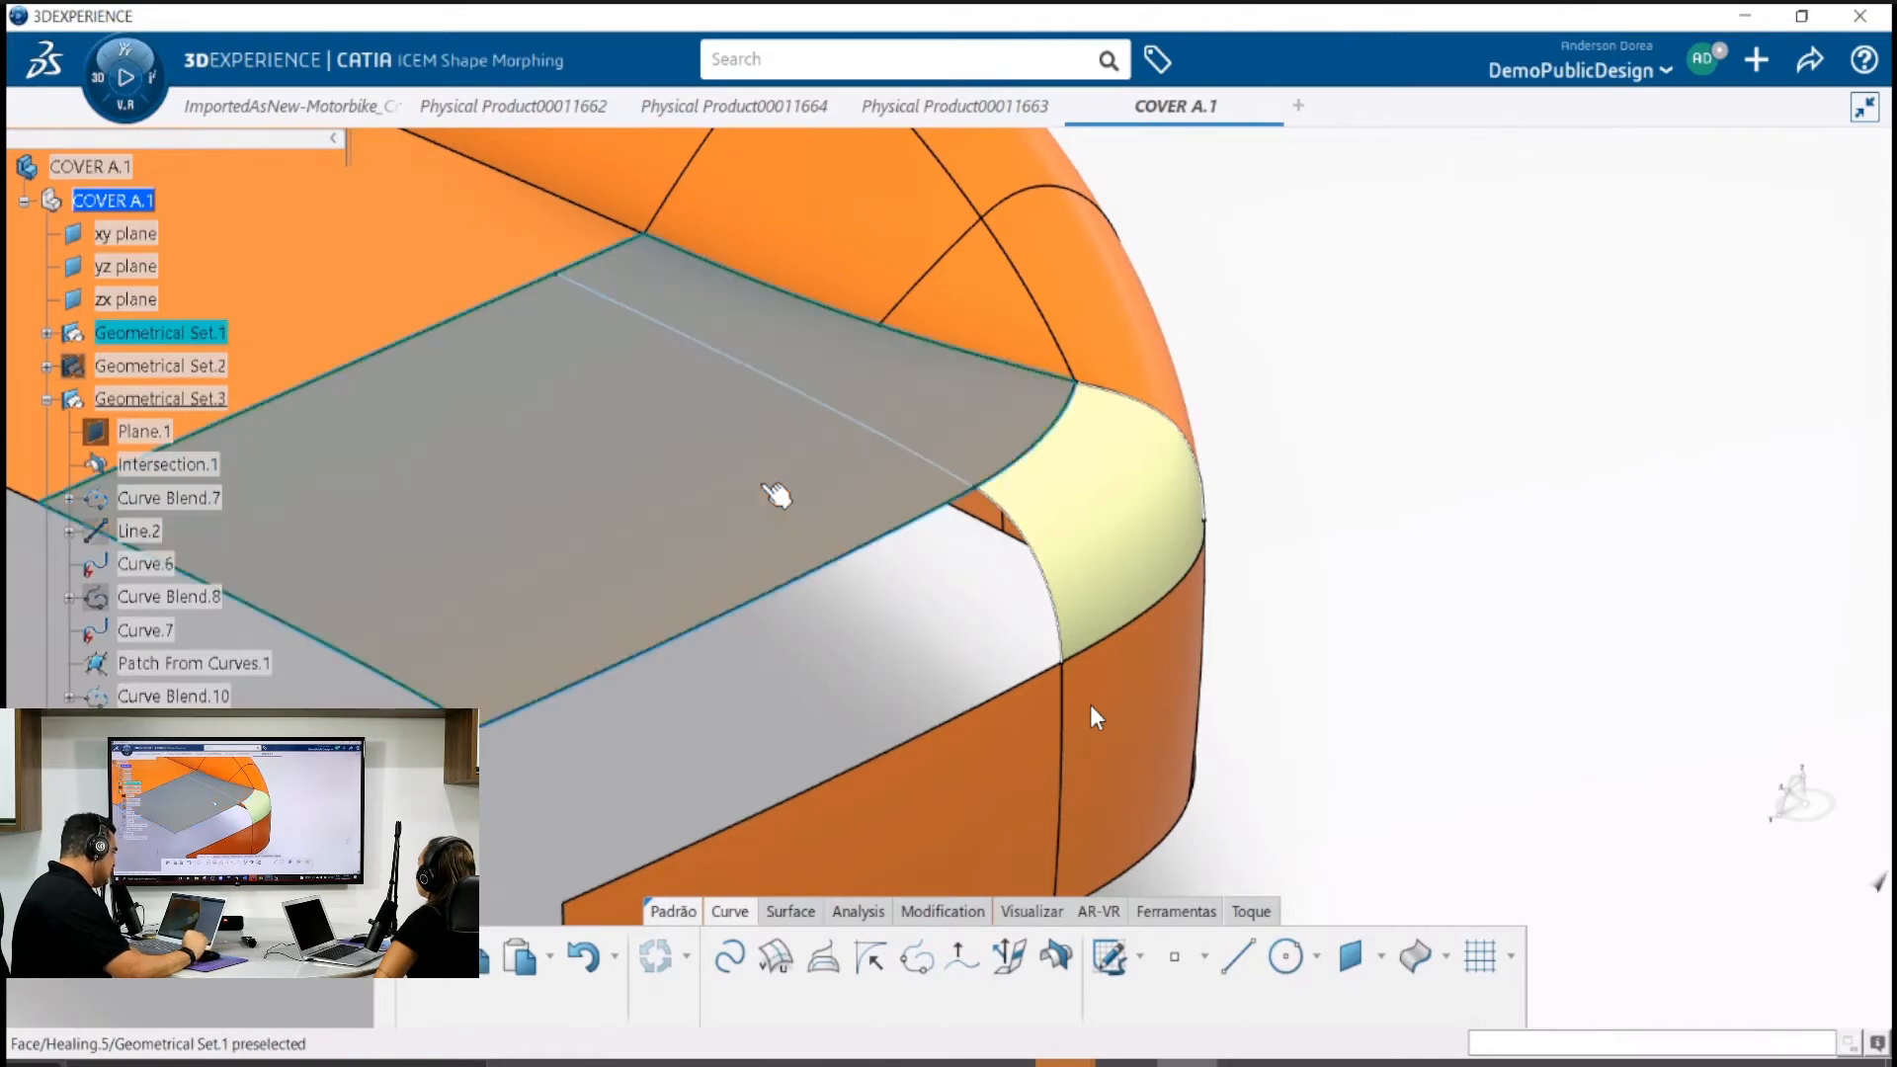
{"action": "left_click", "coordinate": [776, 494]}
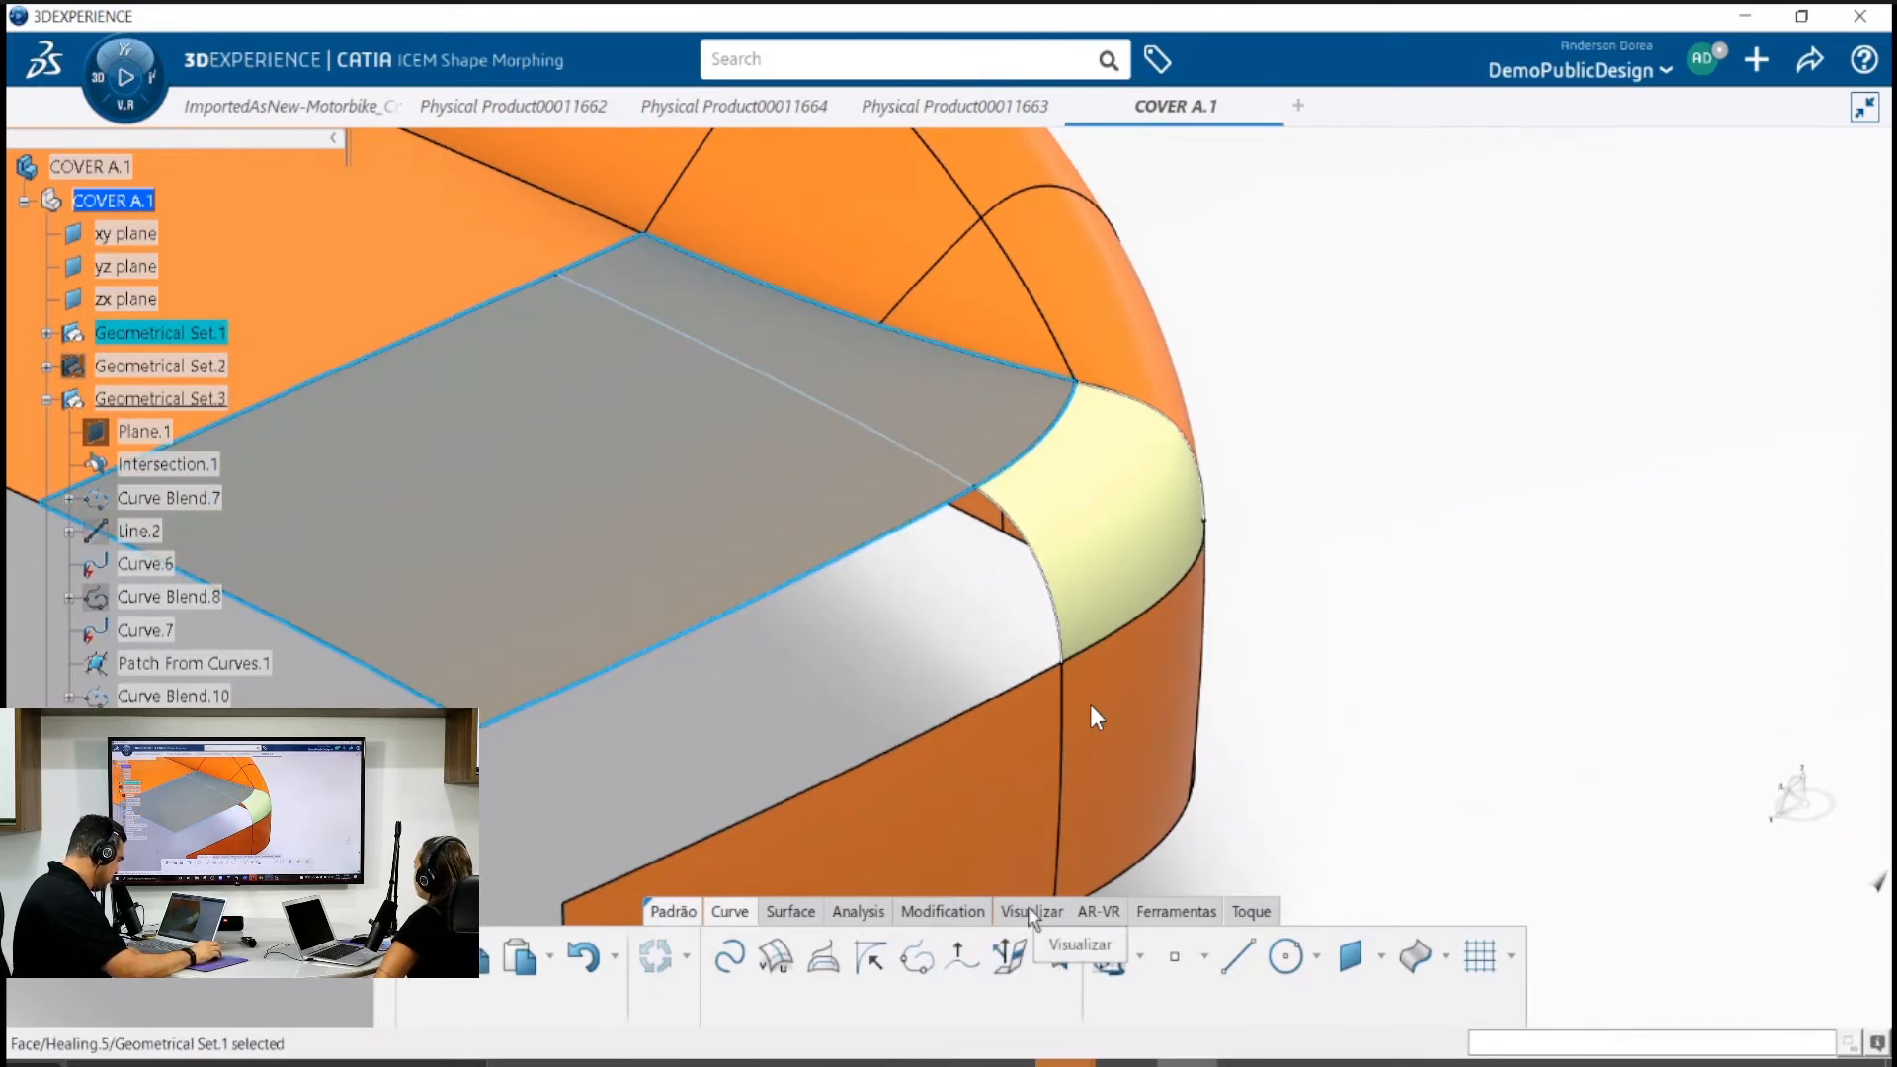
{"action": "left_click", "coordinate": [946, 911]}
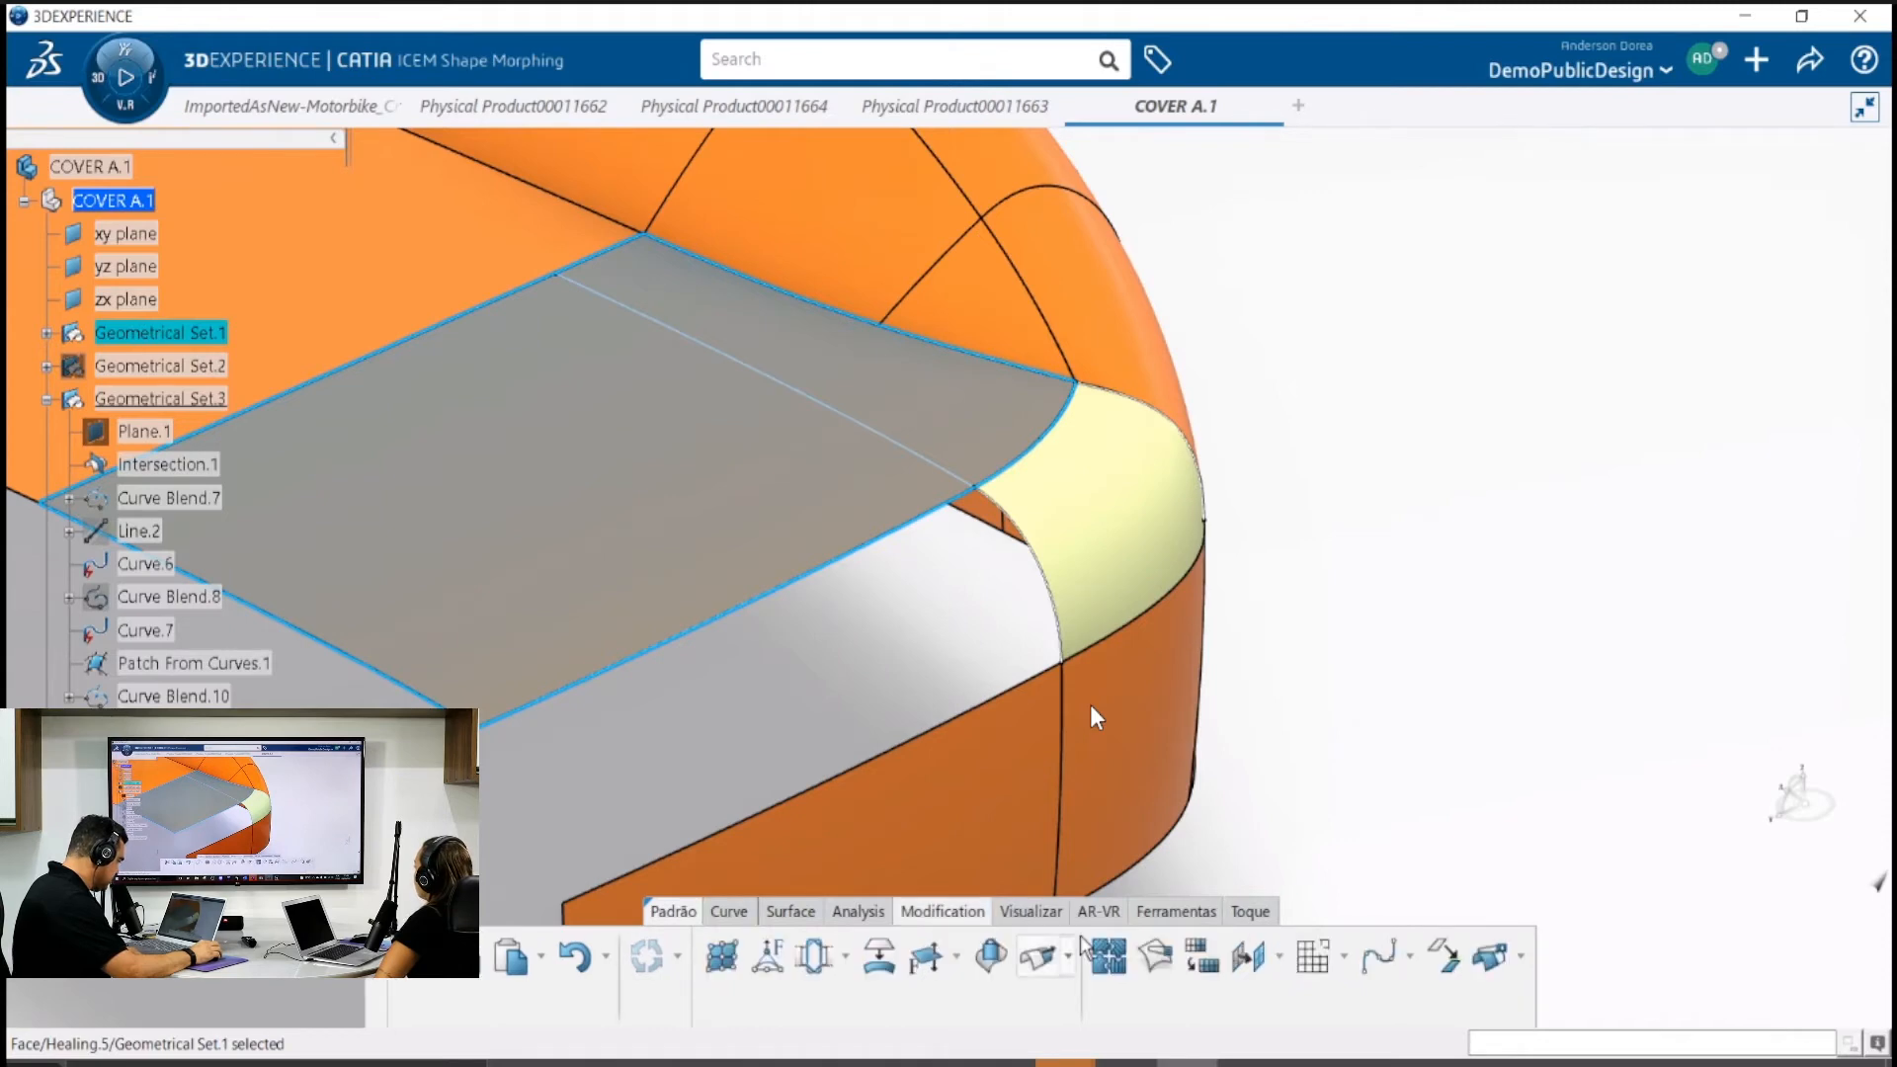
{"action": "left_click", "coordinate": [1203, 959]}
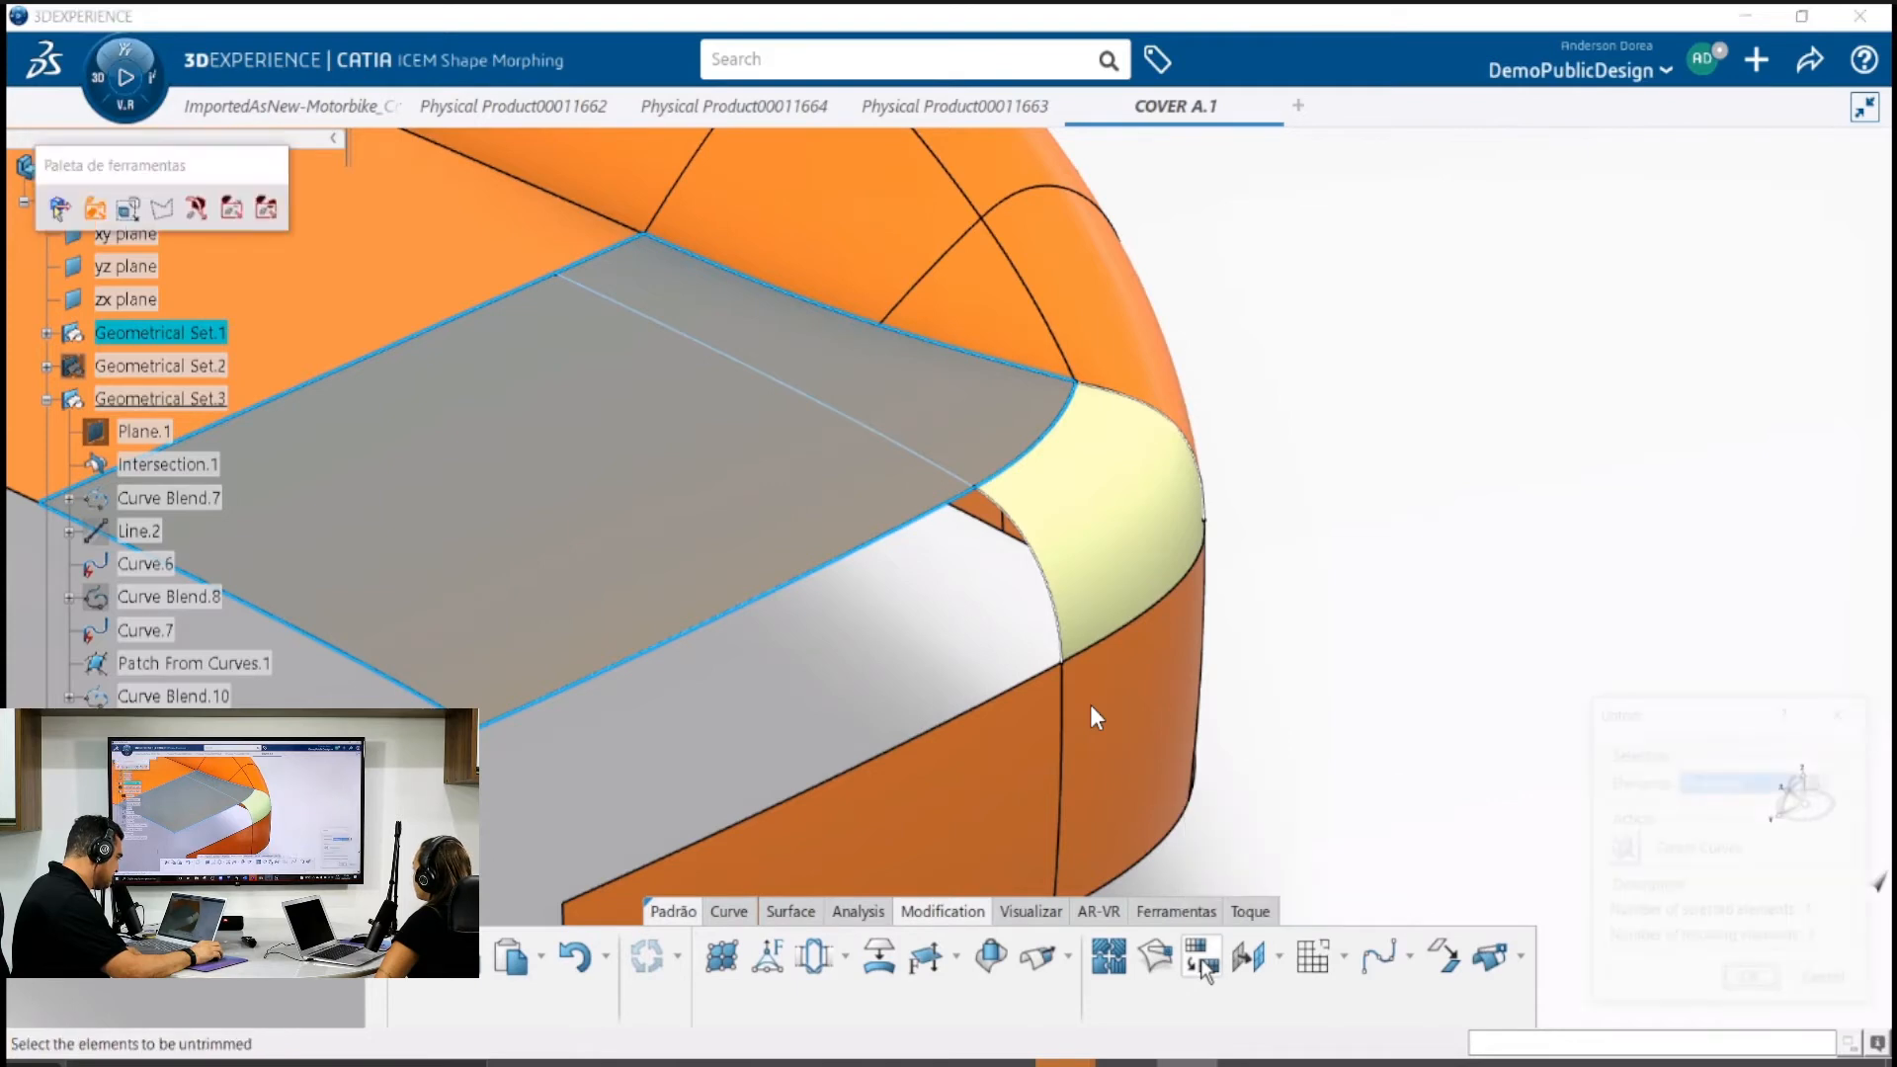
{"action": "left_click", "coordinate": [1745, 983]}
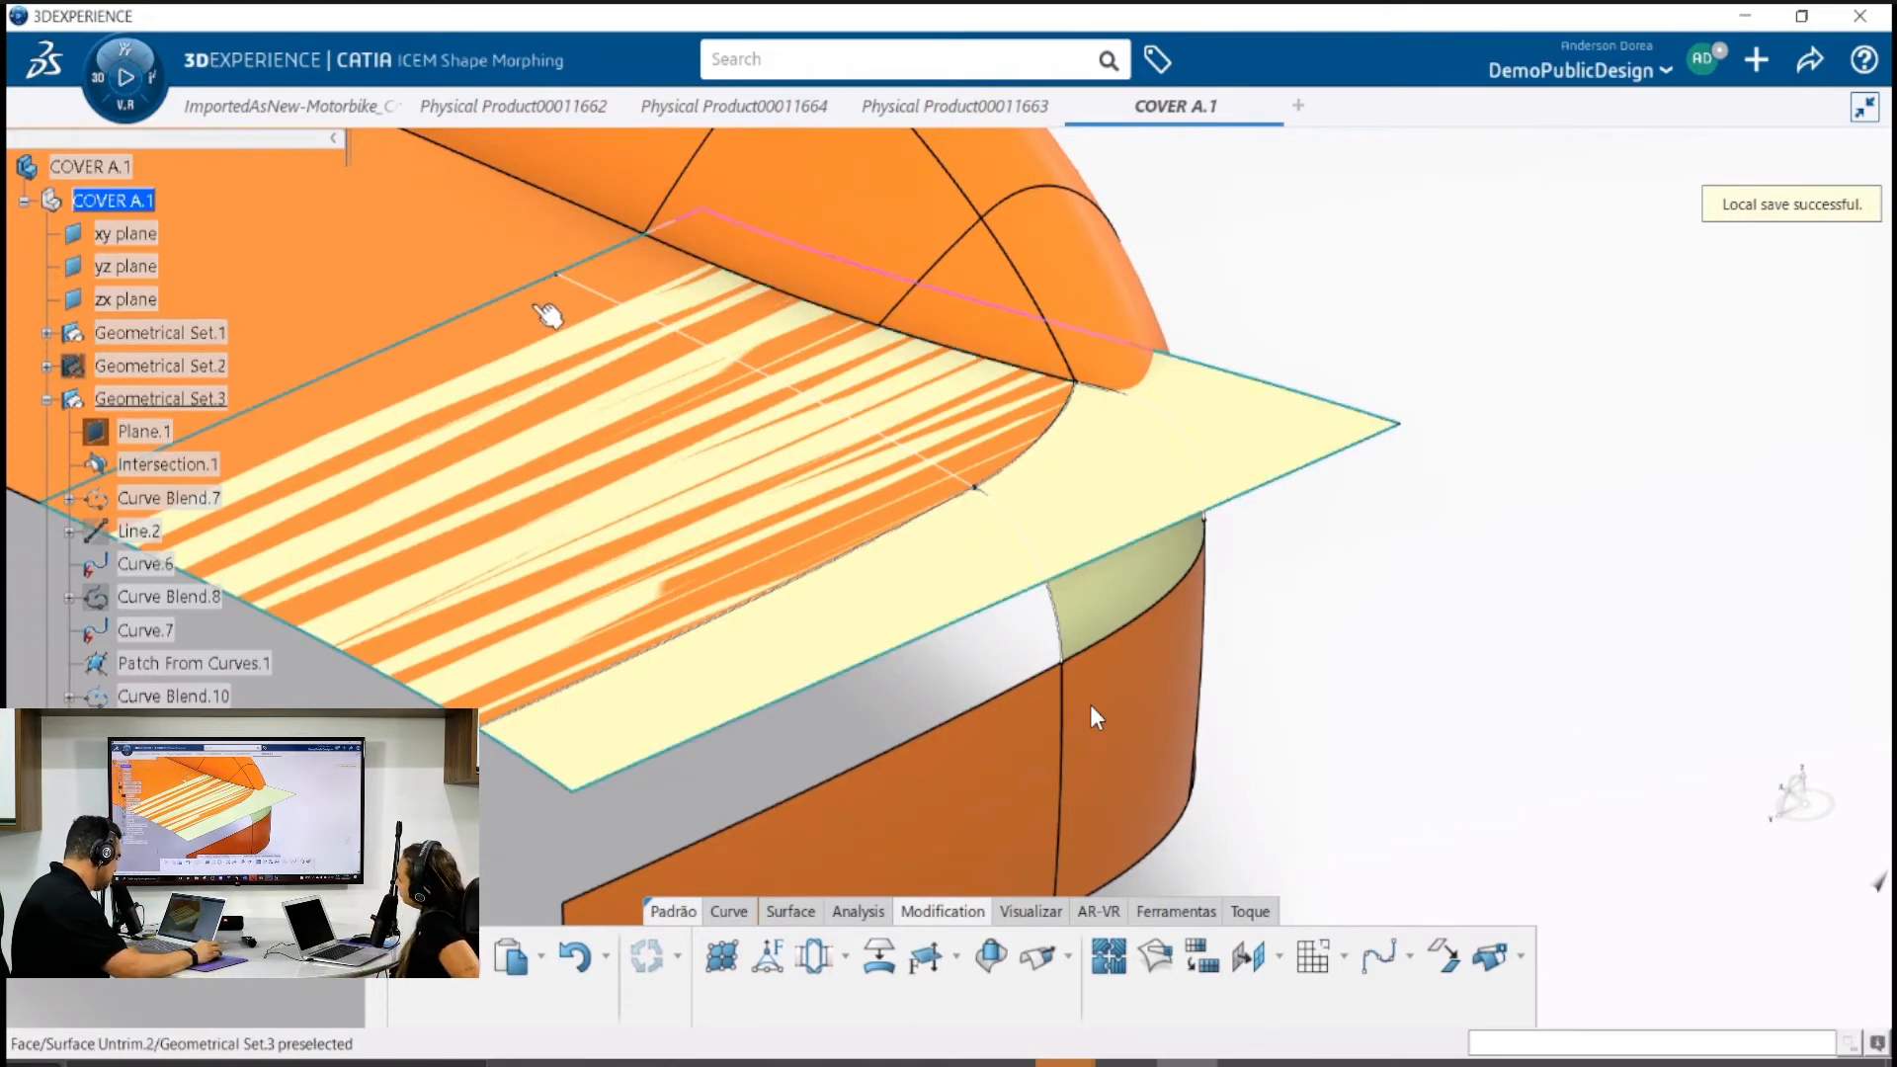
Hide the original trimmed face Healing.5 that overlaps the untrimmed surface
{"action": "left_click", "coordinate": [573, 378]}
{"action": "right_click", "coordinate": [573, 379]}
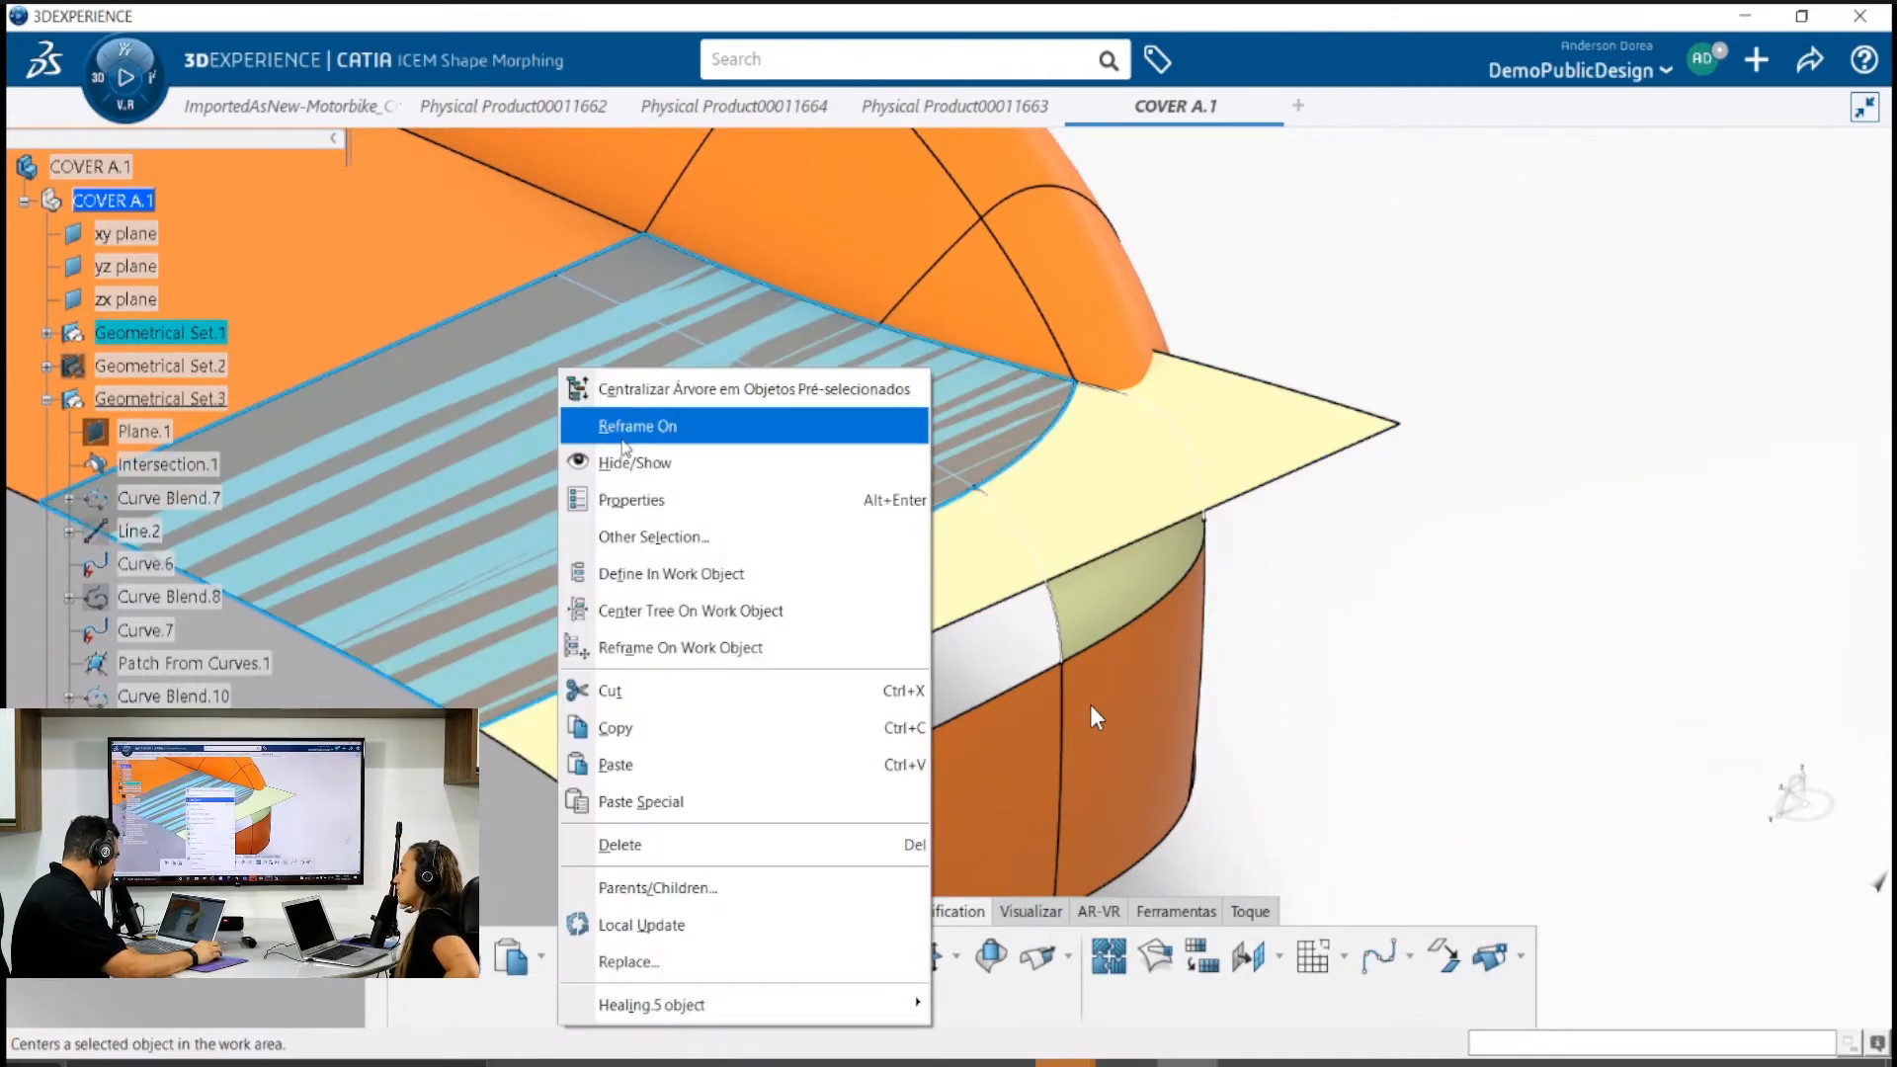
{"action": "left_click", "coordinate": [593, 458]}
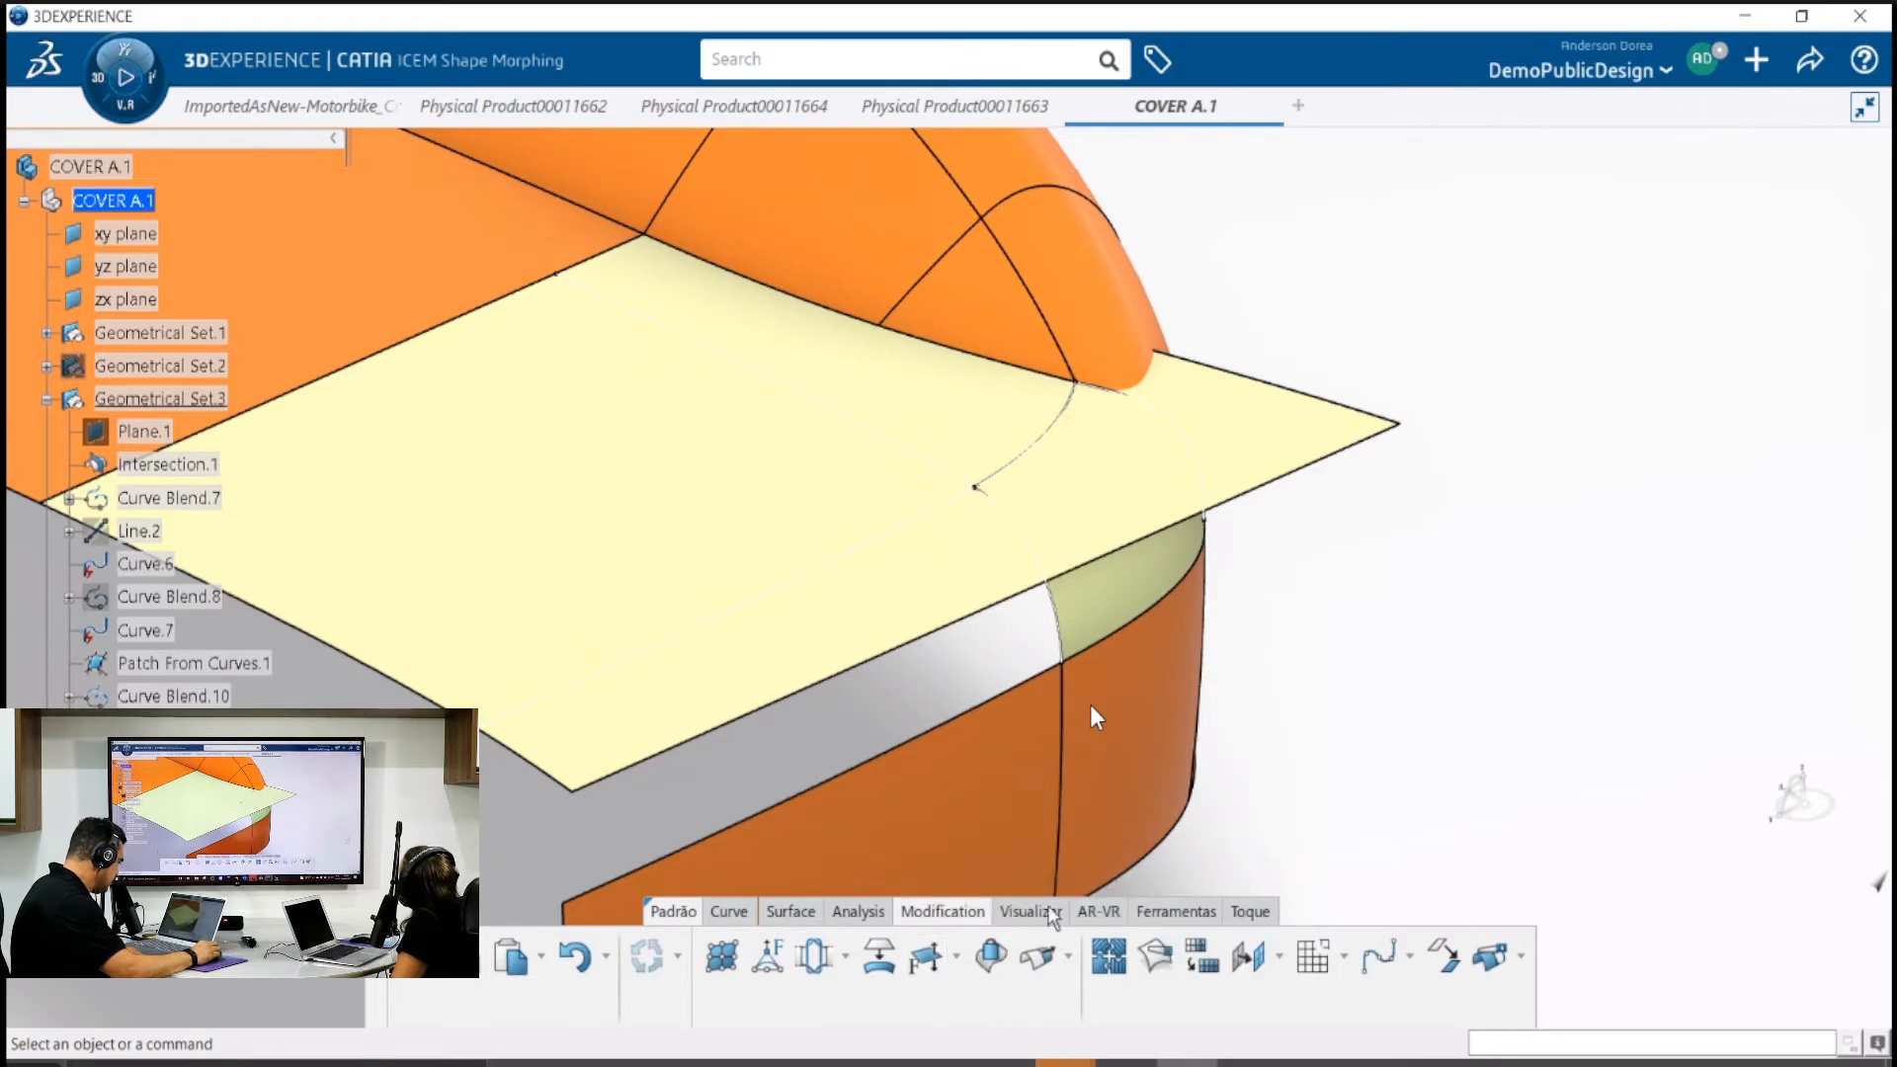
Identify the construction curves Line.2 and Curve.7 around the untrimmed surface
{"action": "left_click", "coordinate": [1445, 960]}
{"action": "middle_click_drag", "start_coordinate": [728, 498], "coordinate": [967, 566]}
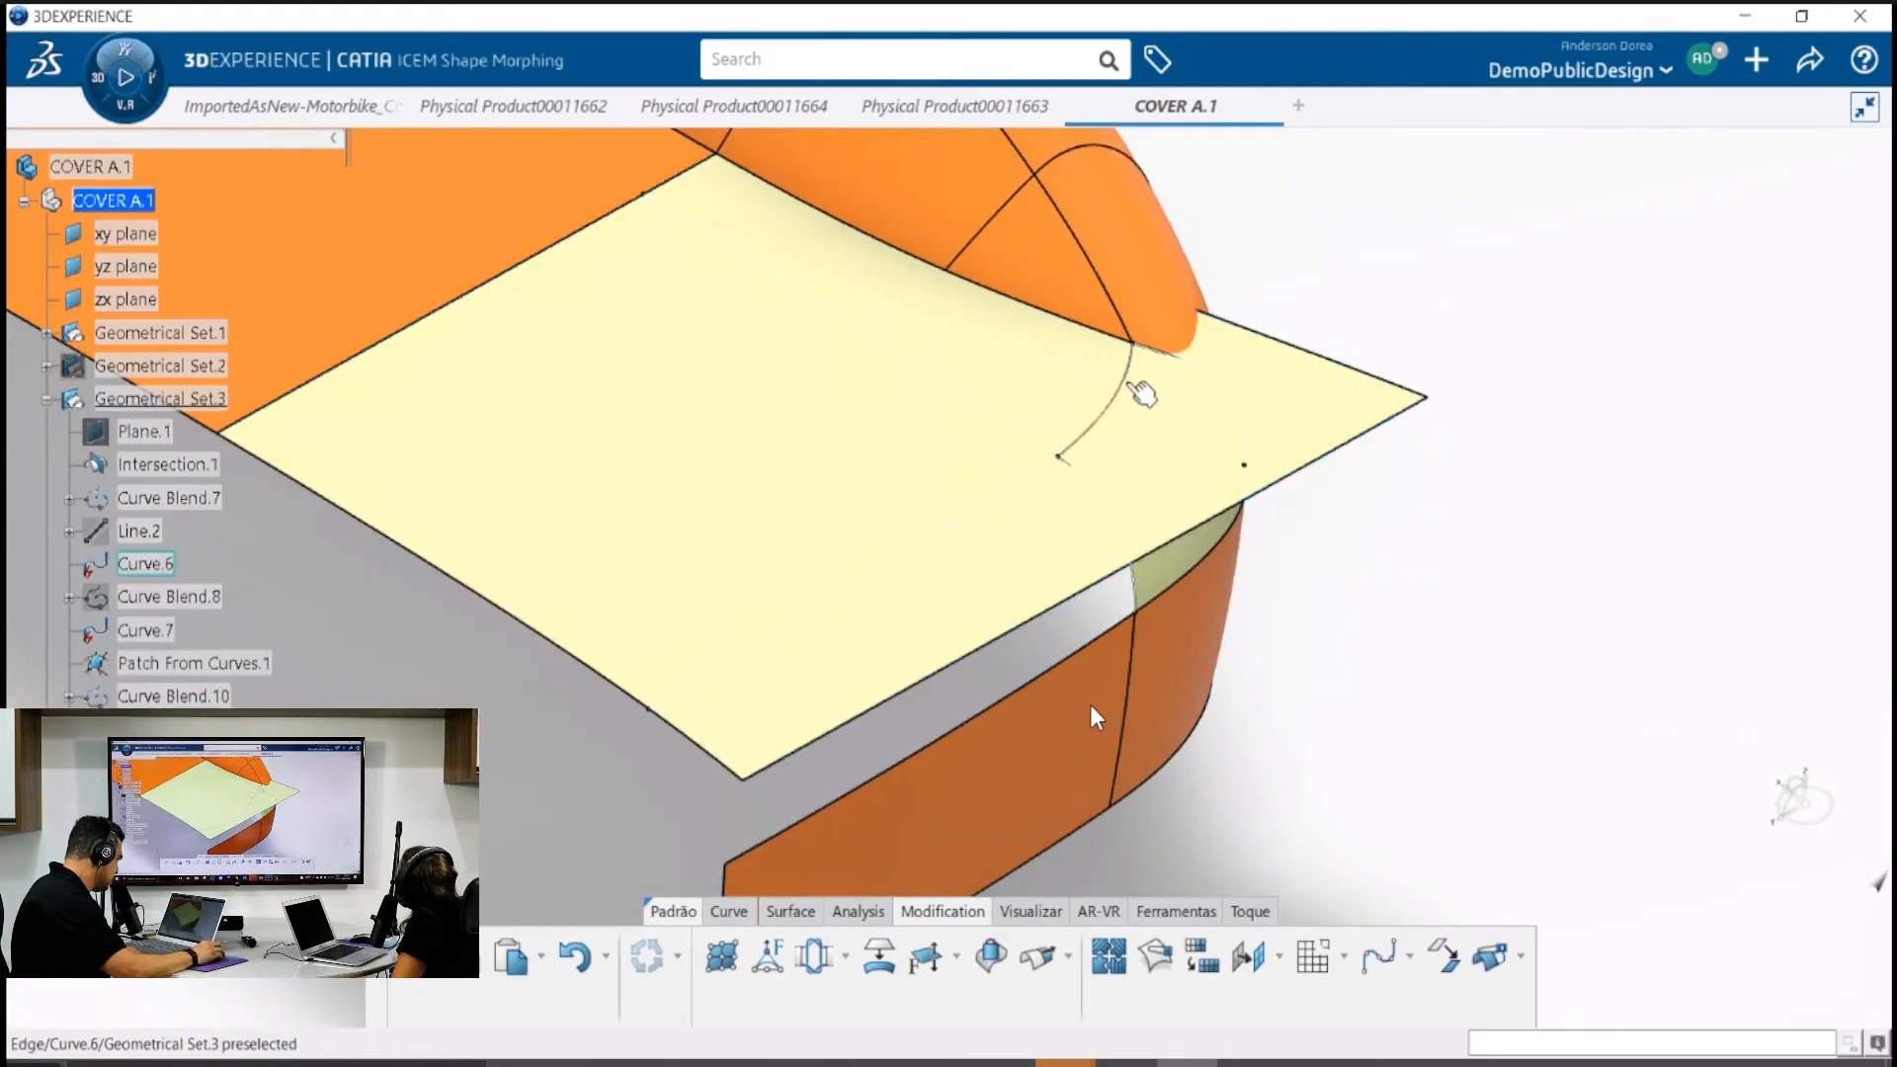
{"action": "middle_click_drag", "start_coordinate": [1135, 516], "coordinate": [973, 669]}
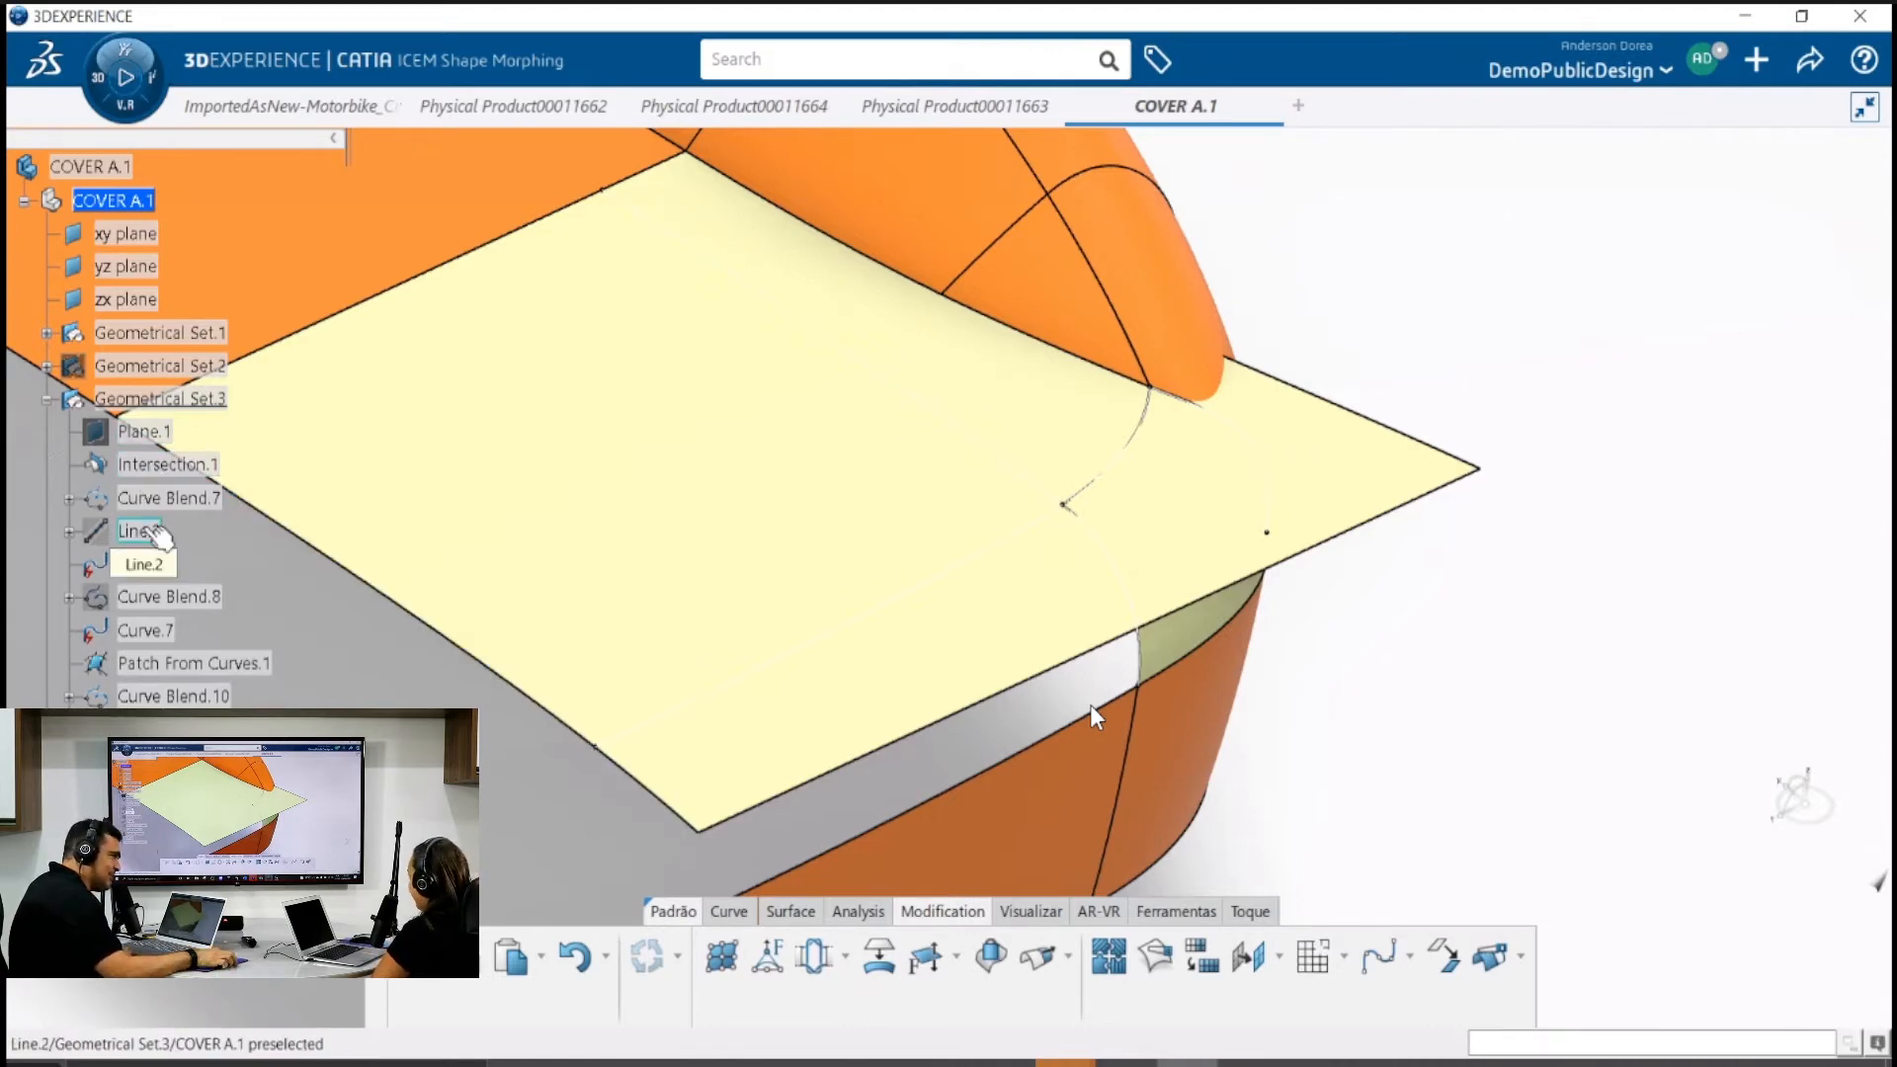
{"action": "left_click", "coordinate": [149, 532]}
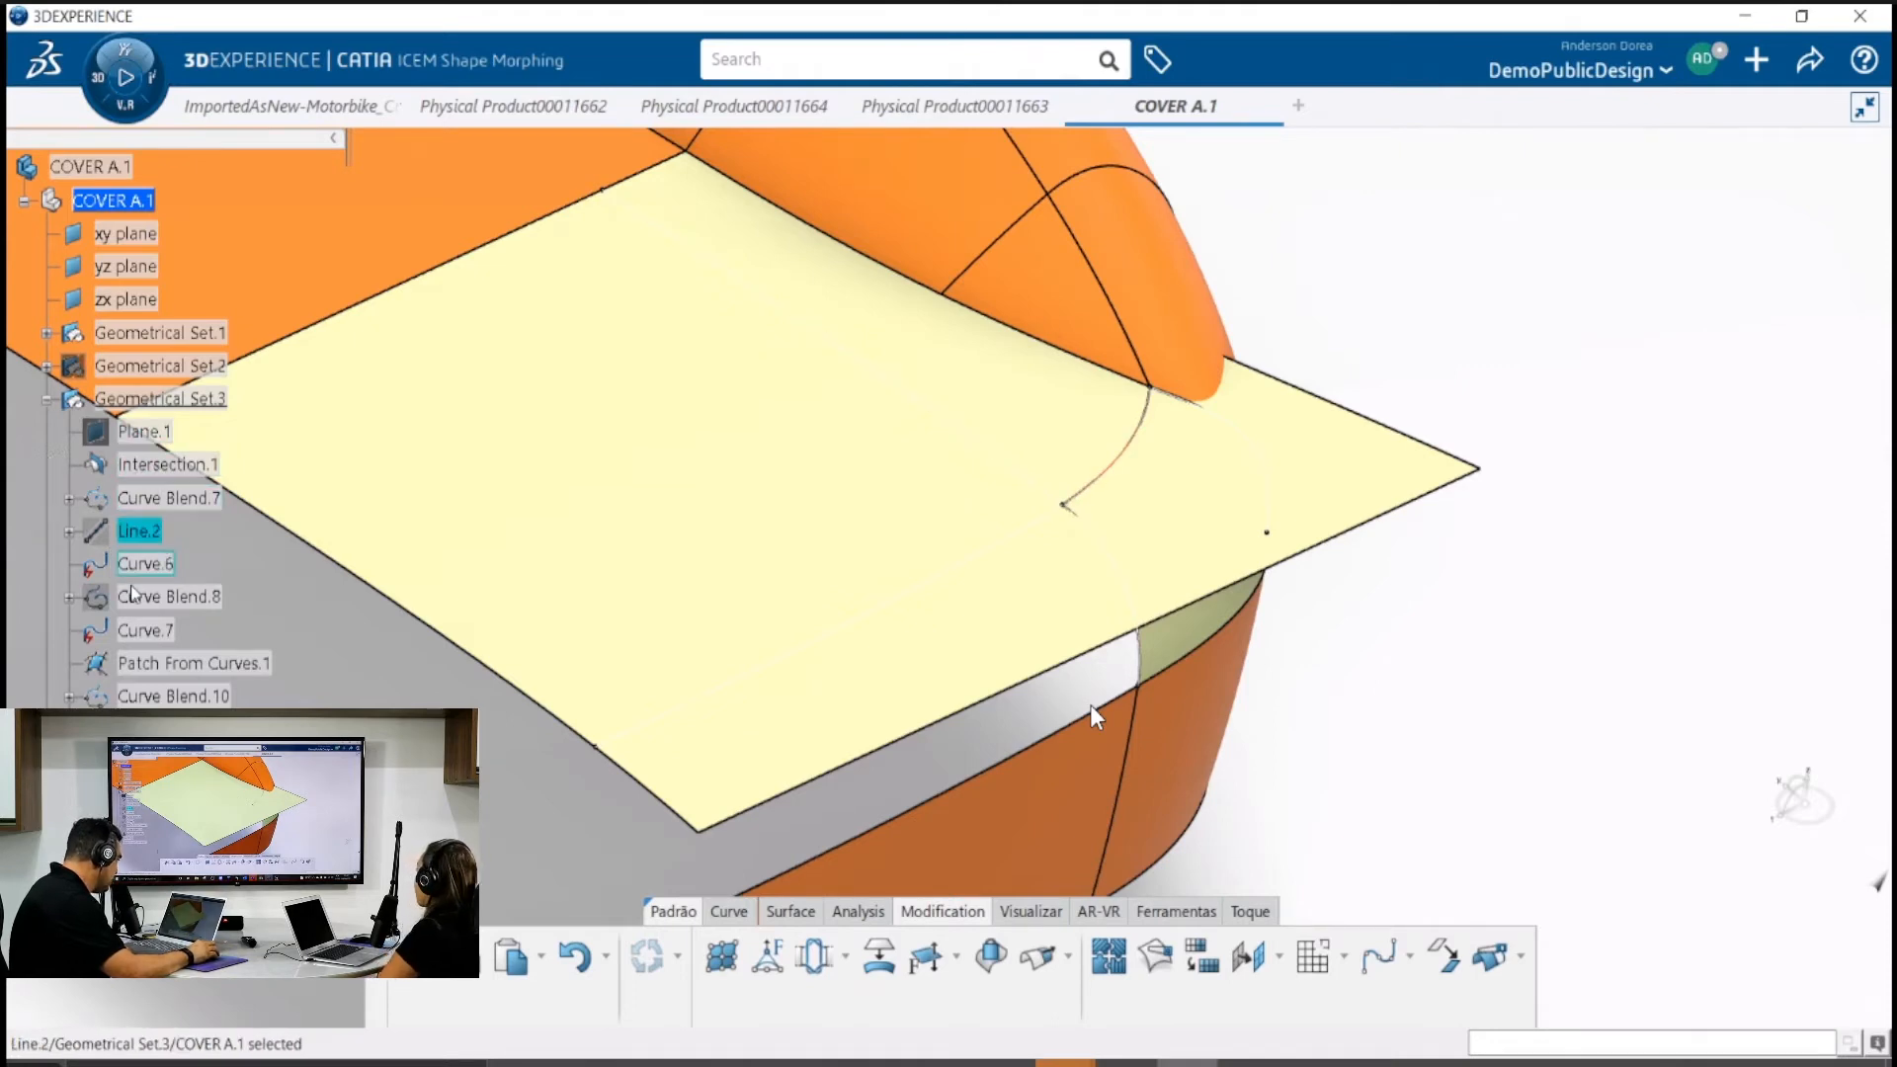
{"action": "left_click", "coordinate": [143, 634]}
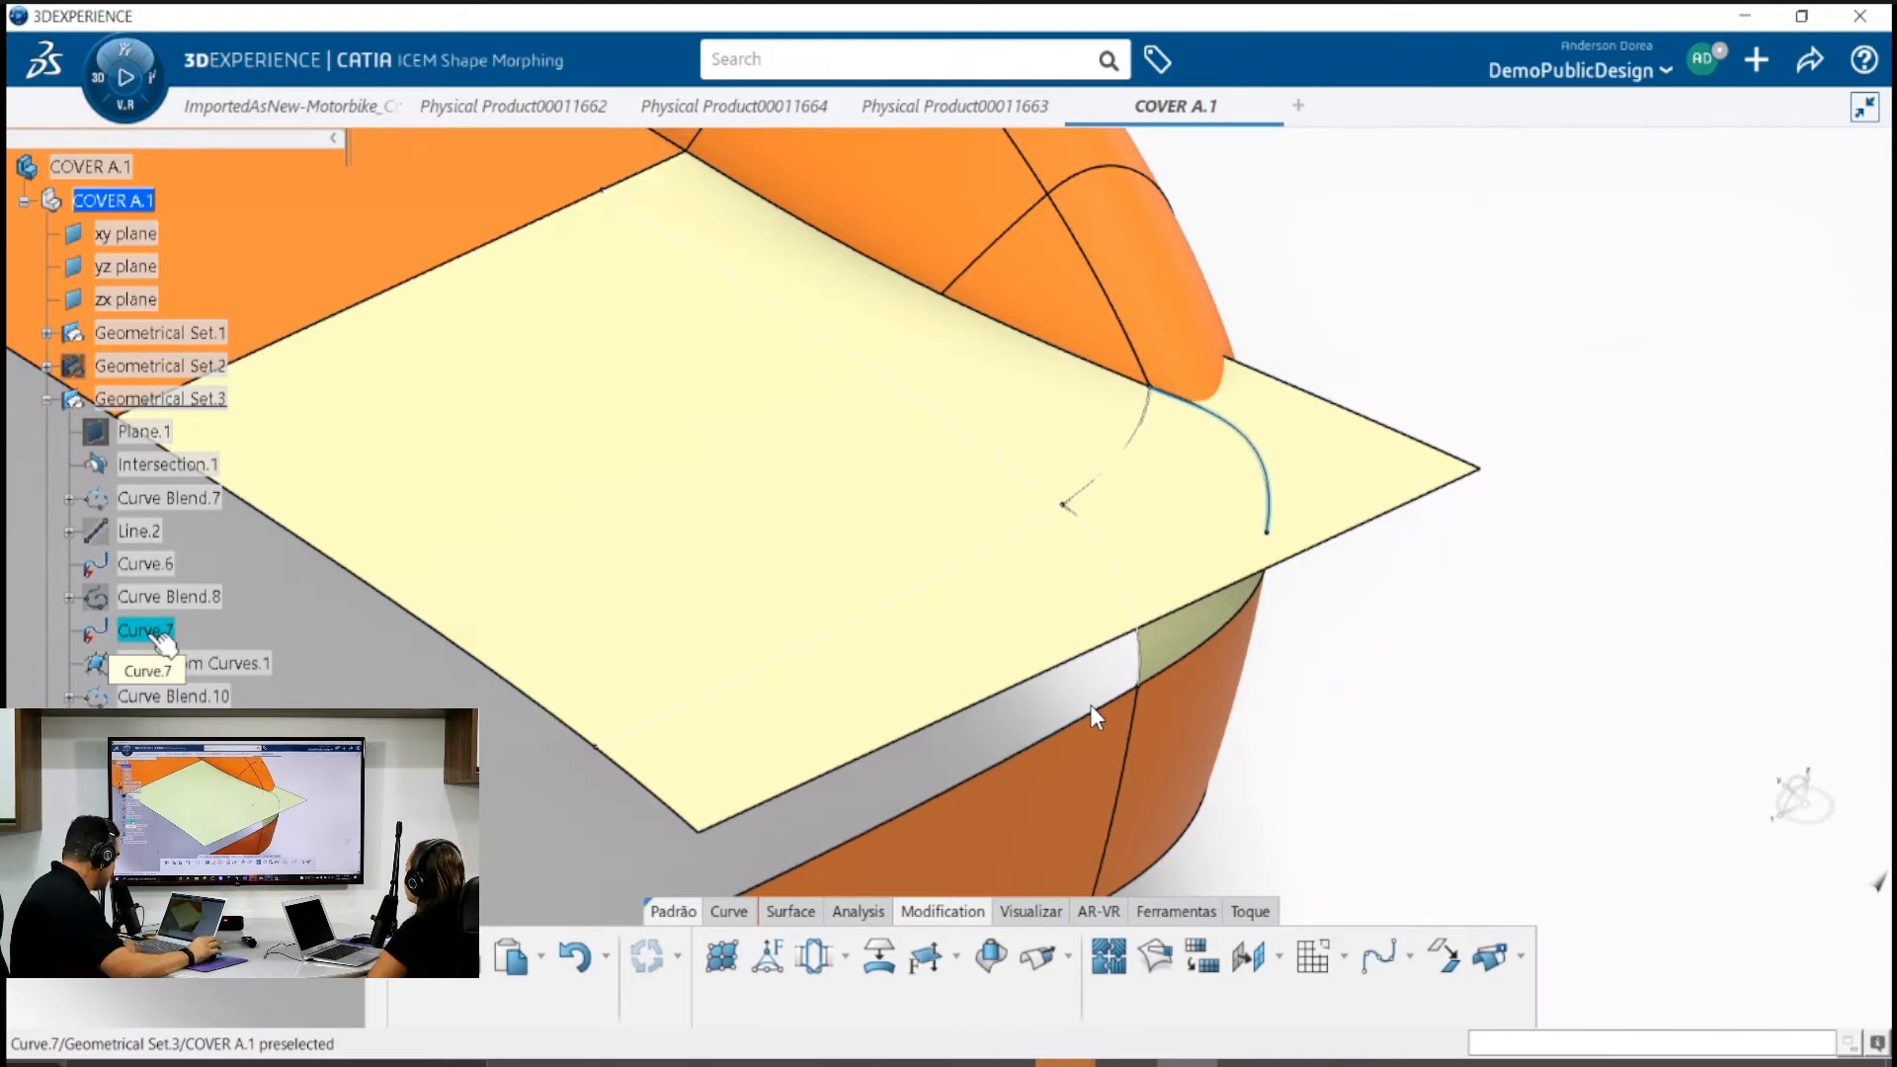
{"action": "left_click", "coordinate": [156, 638]}
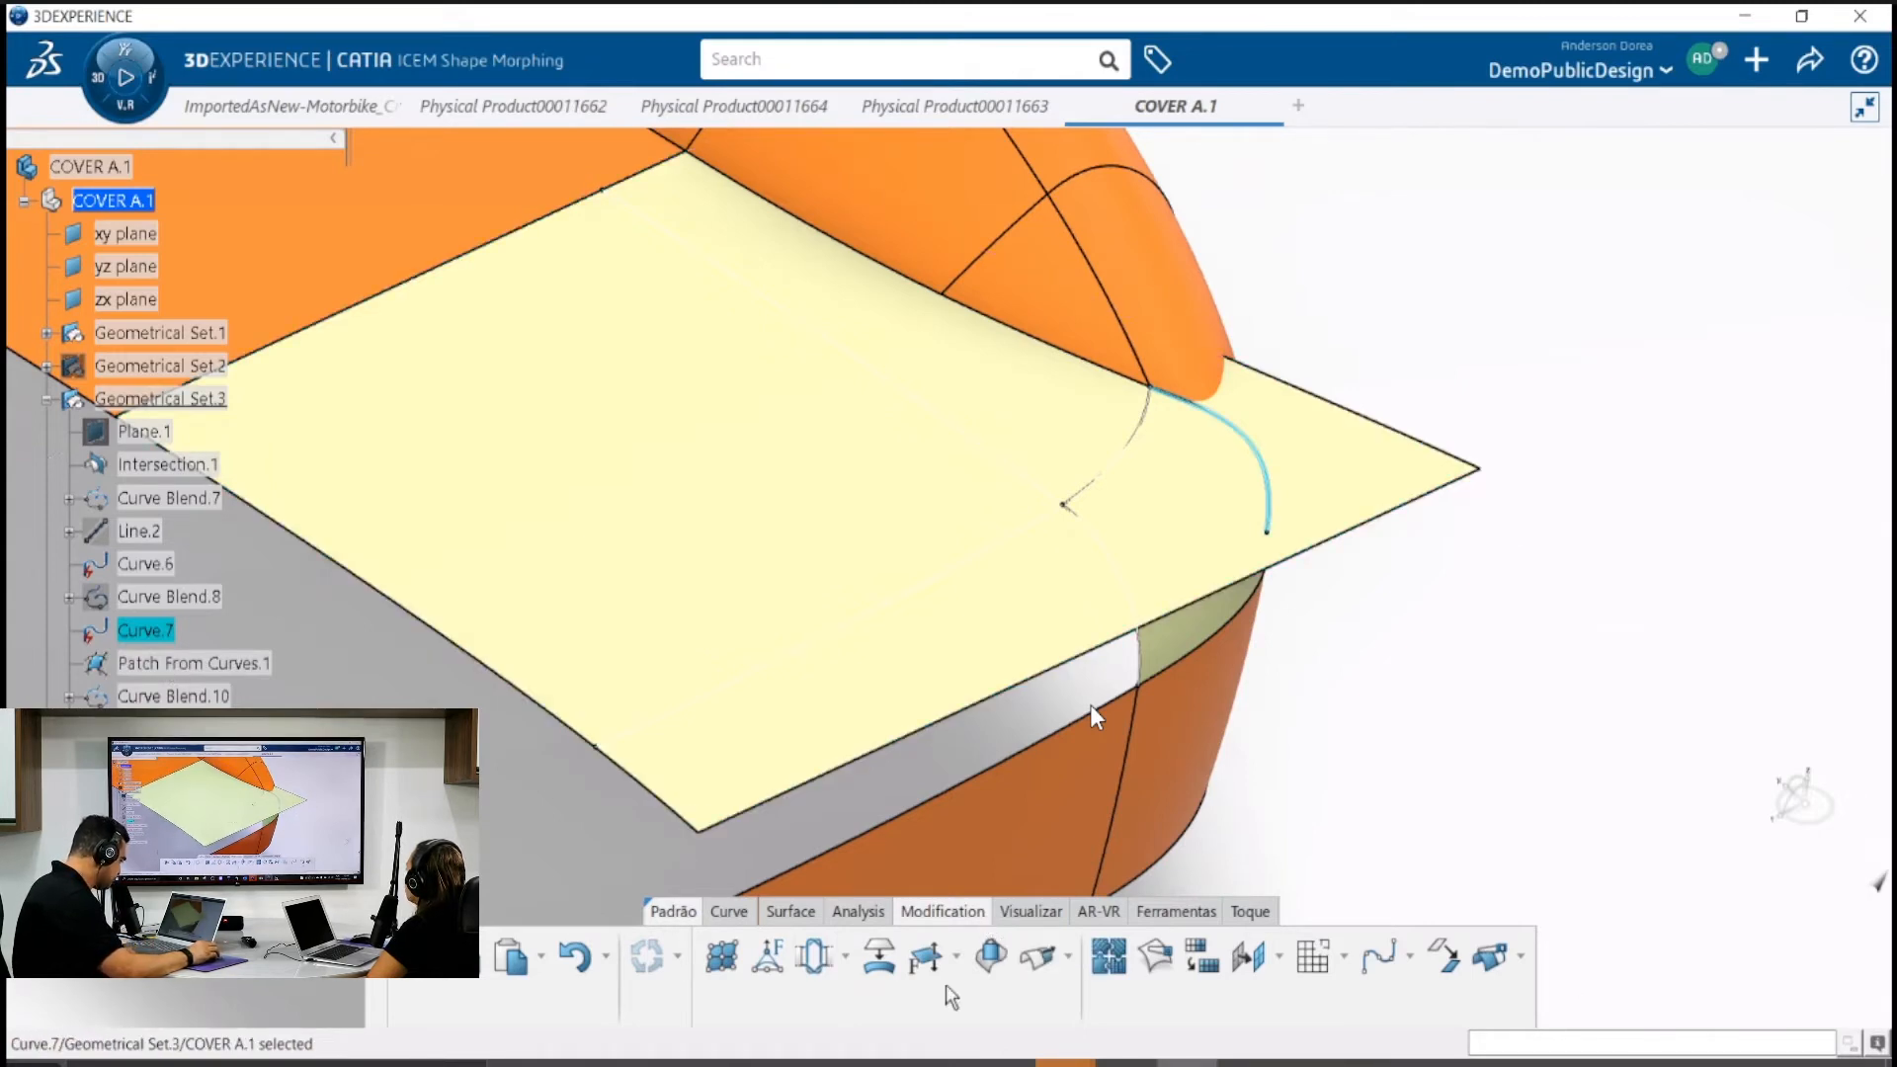
Project the blend curve Curve Blend.10 onto Surface Untrim.2 with a Normal direction, replacing Curve.7 as the projected element
{"action": "left_click", "coordinate": [732, 912]}
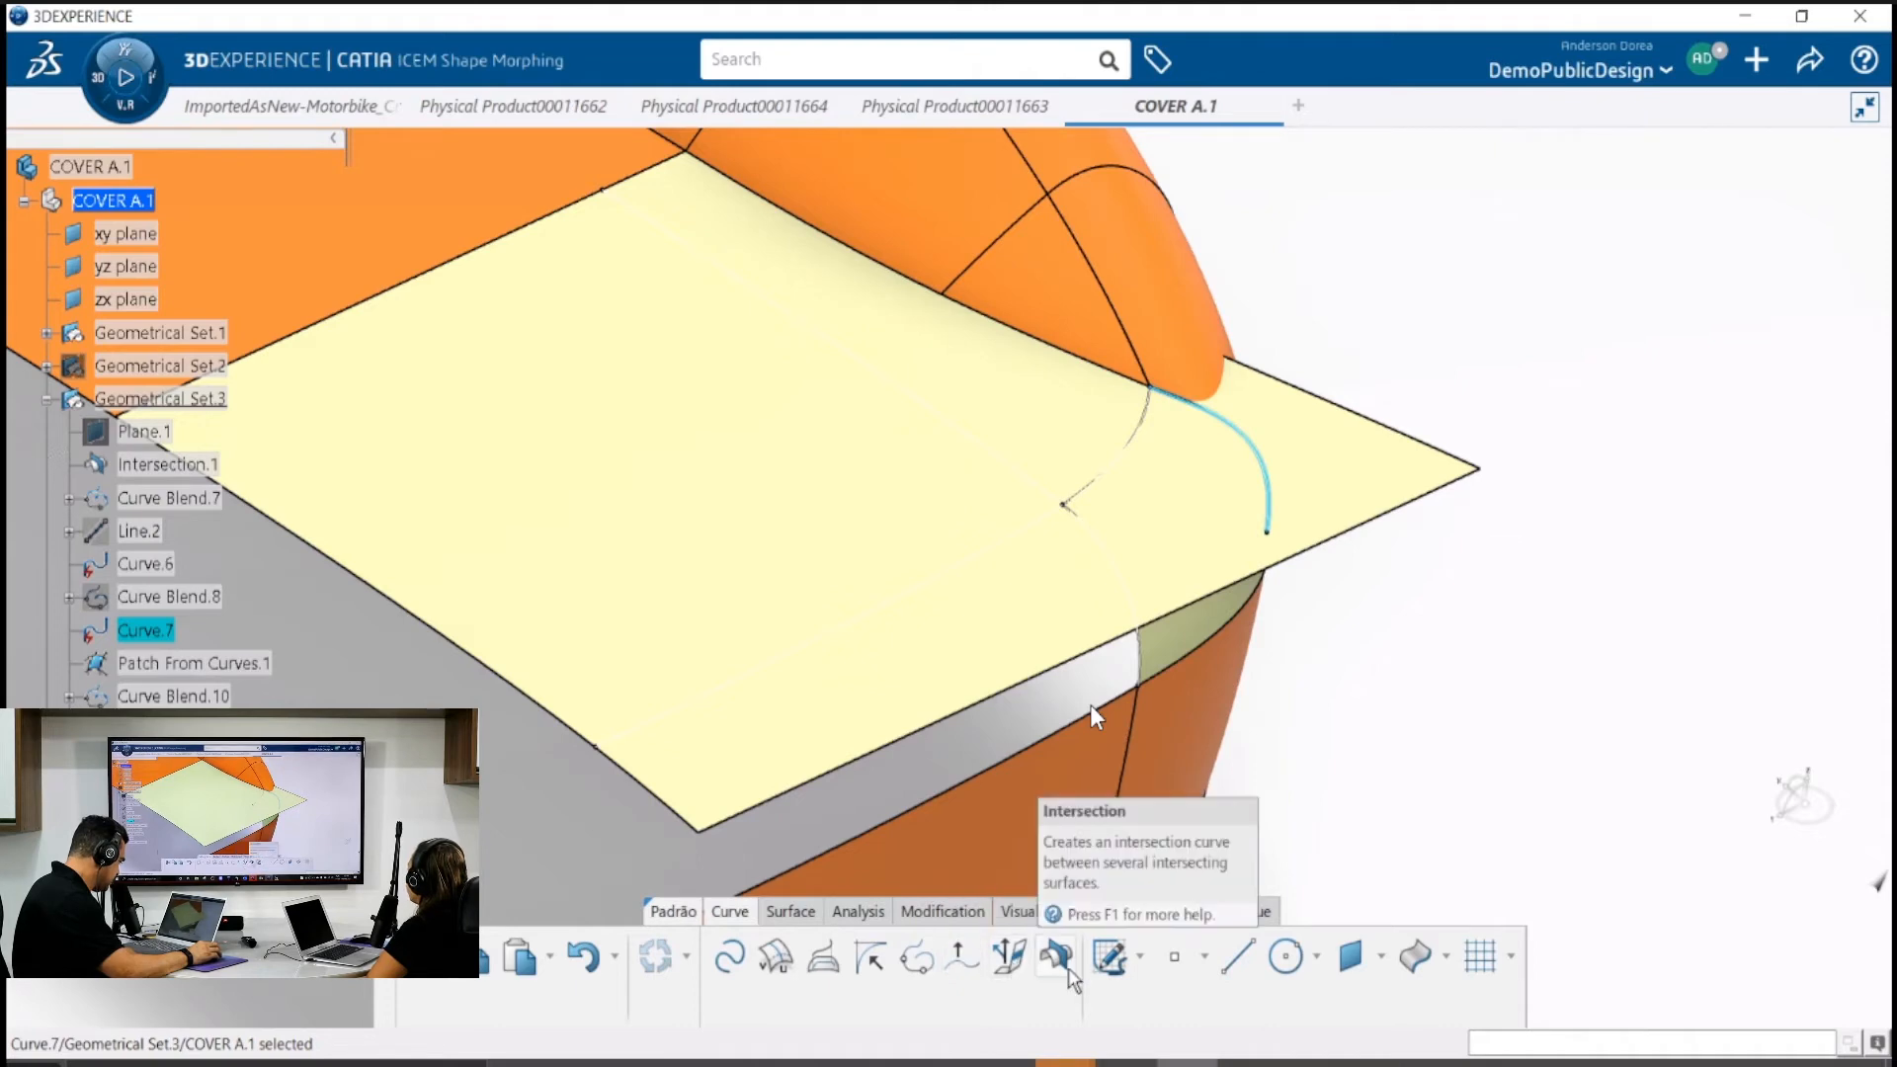
{"action": "left_click", "coordinate": [823, 956]}
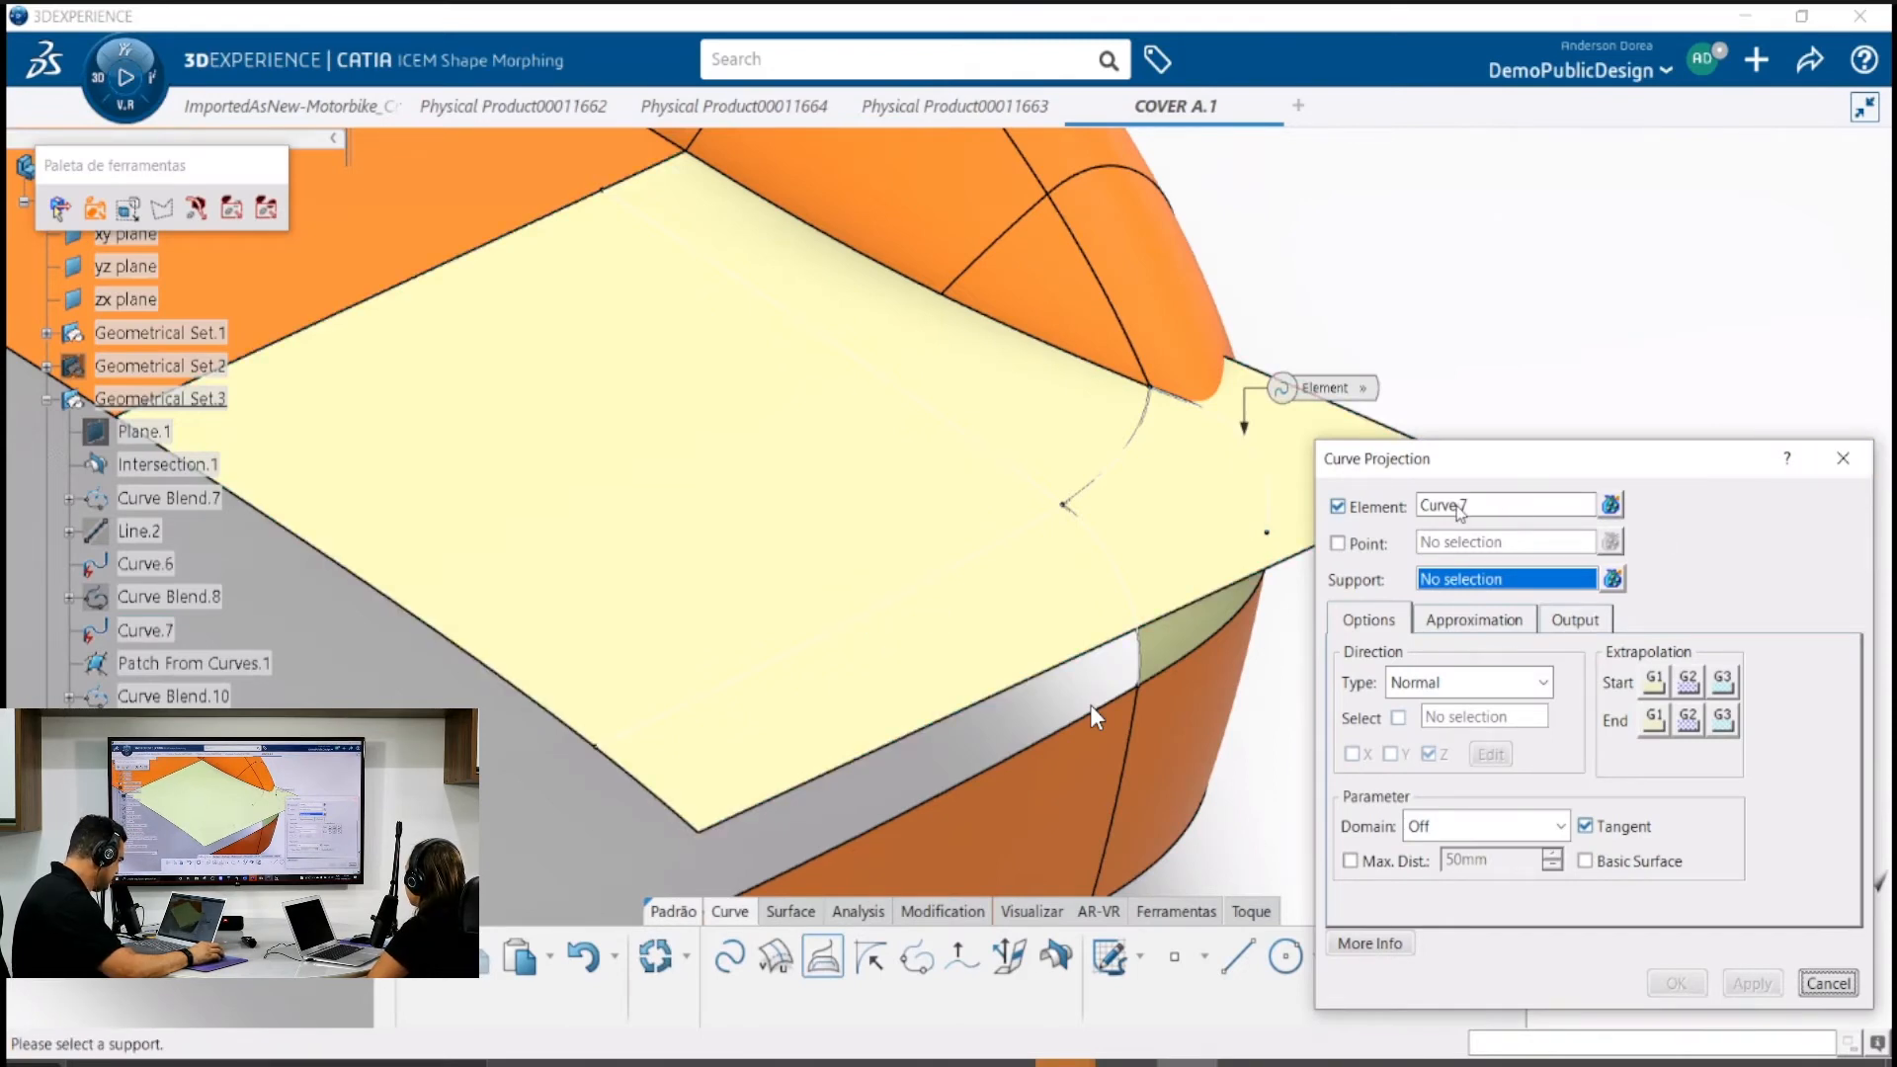
{"action": "left_click", "coordinate": [1495, 510]}
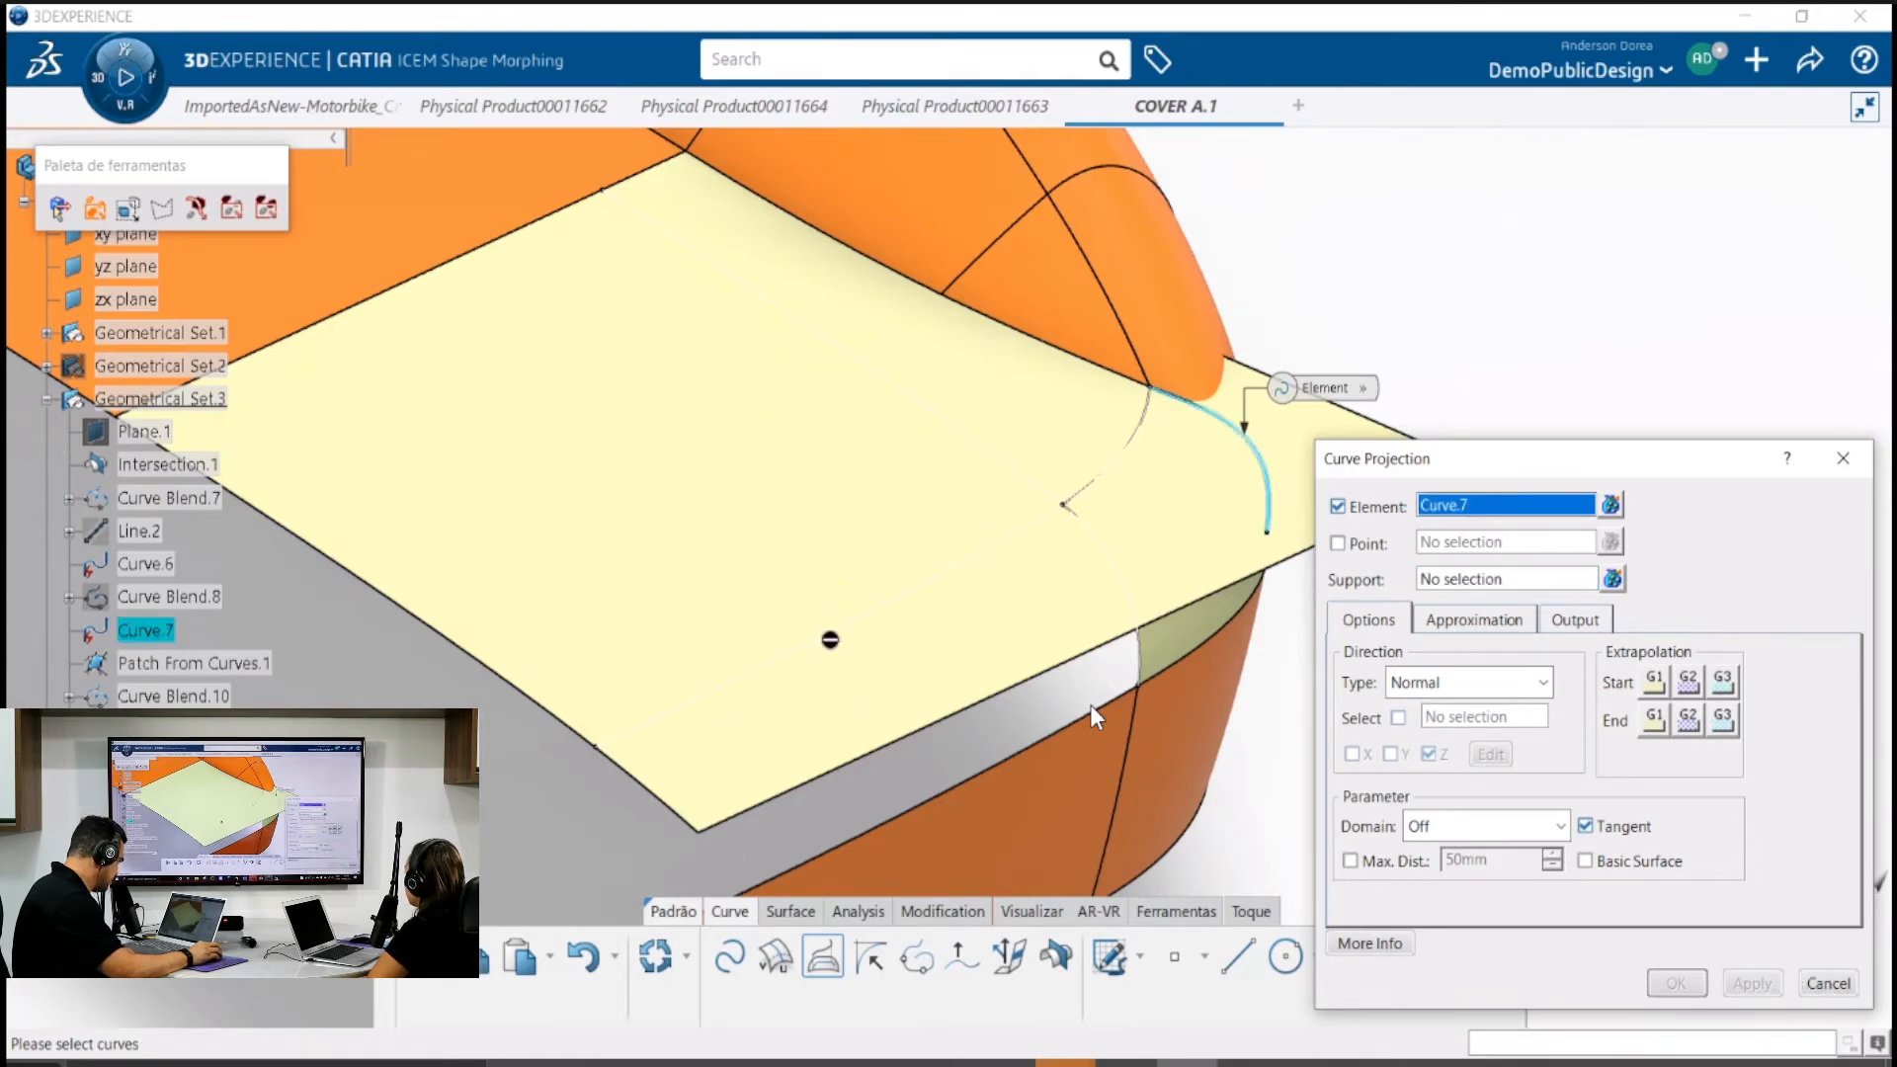
{"action": "left_click", "coordinate": [839, 637]}
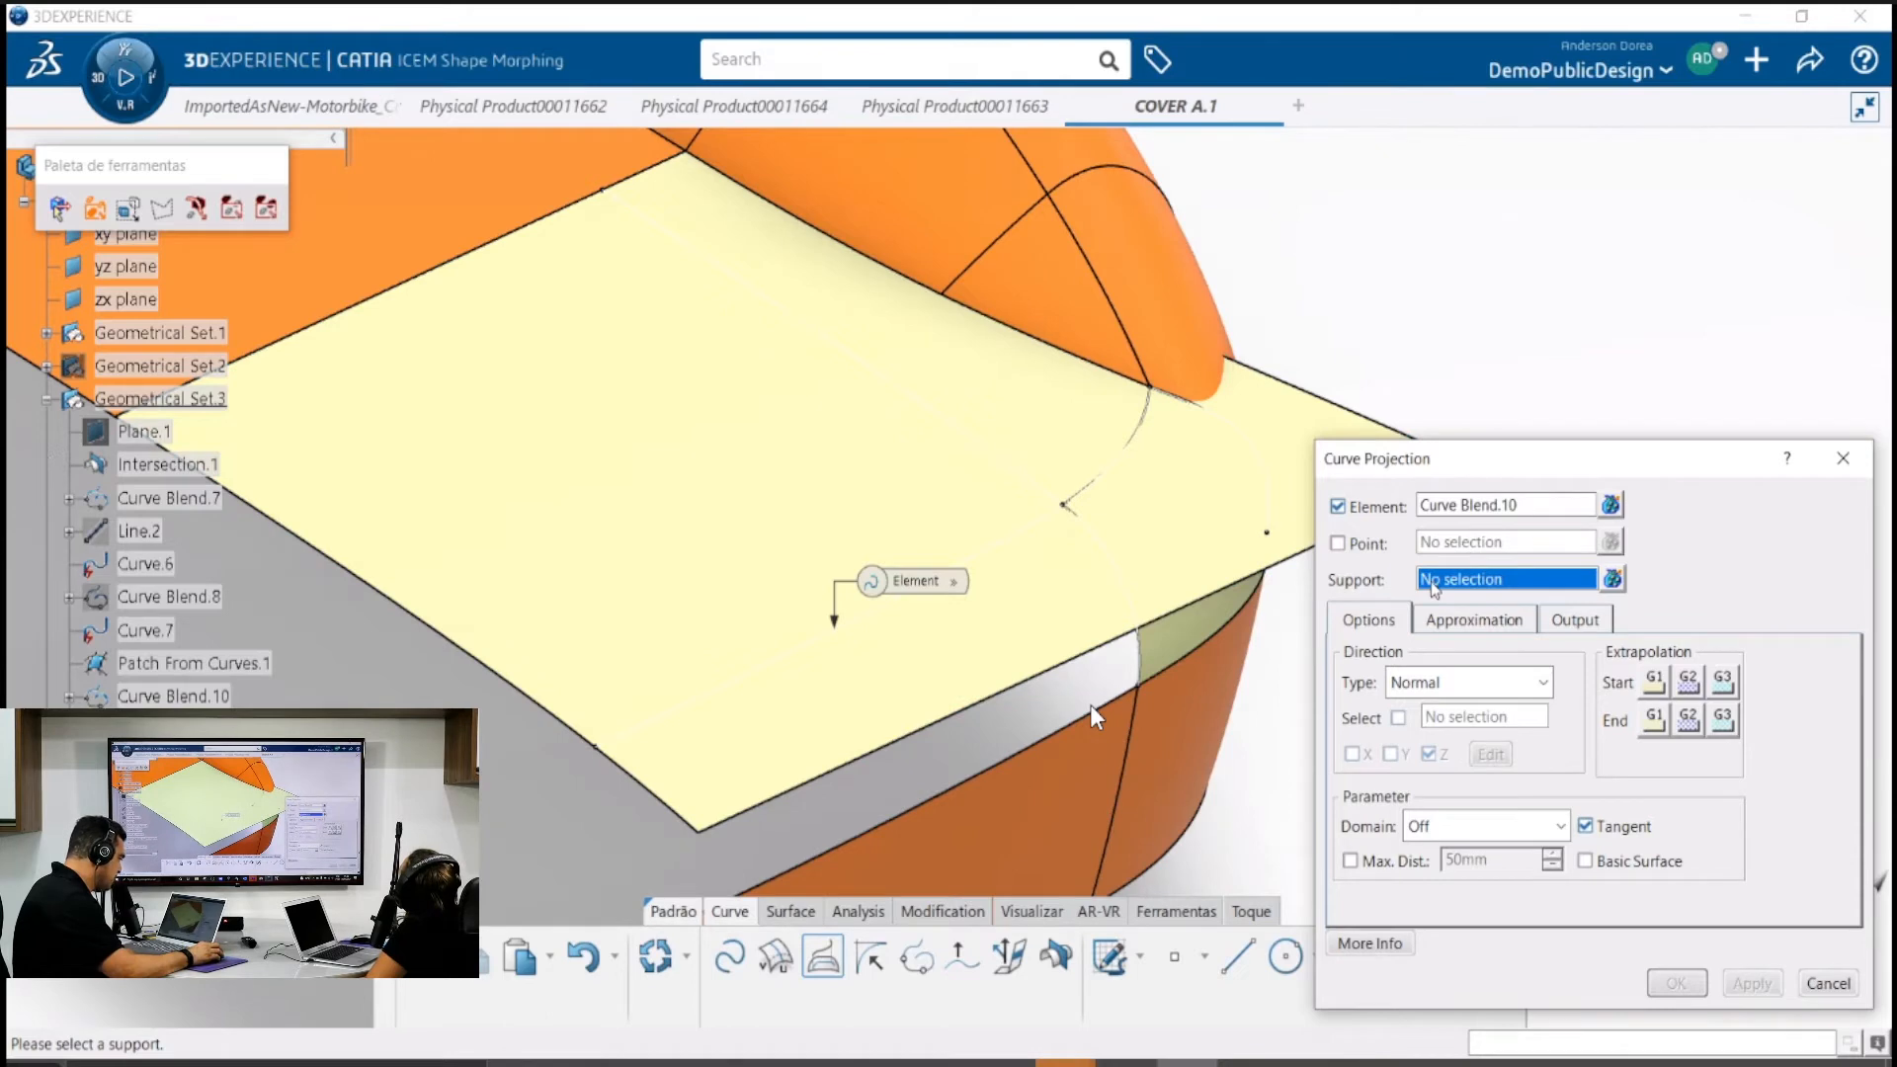
{"action": "left_click", "coordinate": [887, 684]}
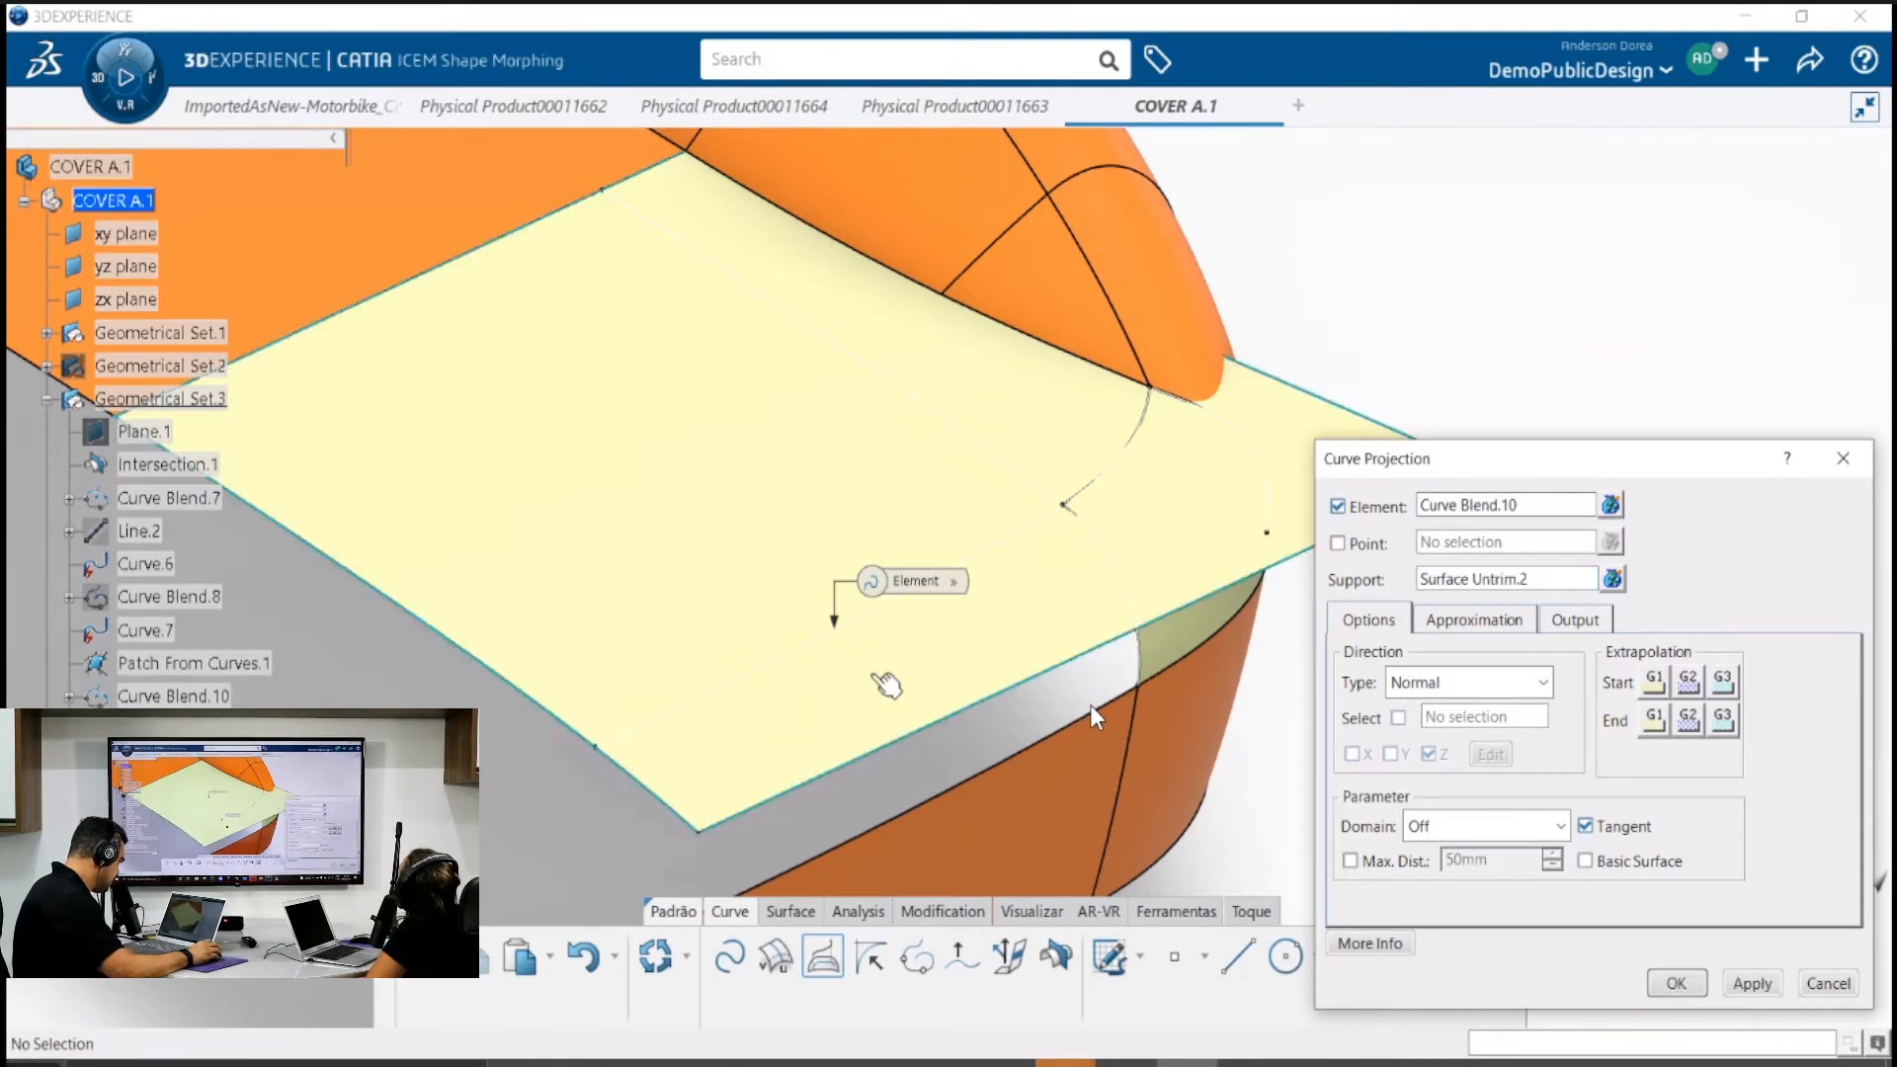
{"action": "left_click", "coordinate": [1679, 984]}
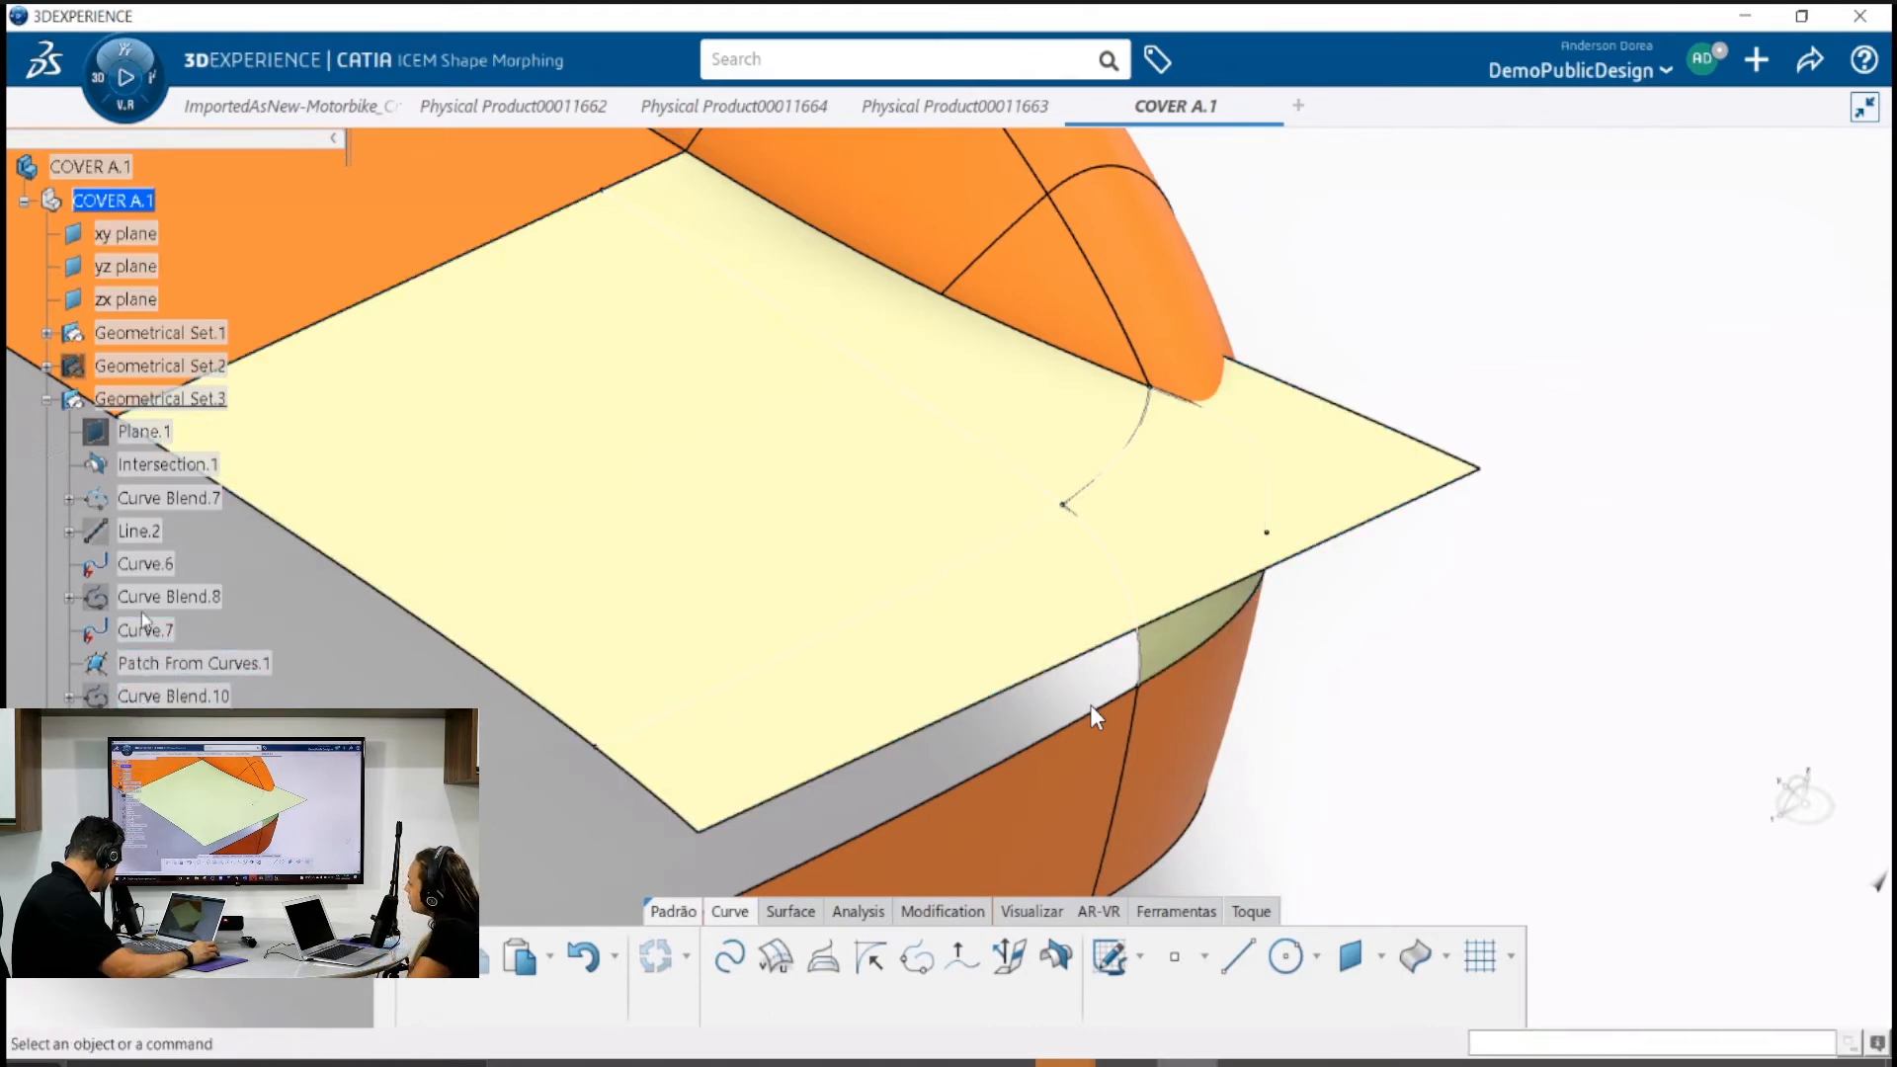
Project Curve.6 onto Surface Untrim.2 with a Normal direction
{"action": "middle_click_drag", "start_coordinate": [1147, 543], "coordinate": [1113, 620]}
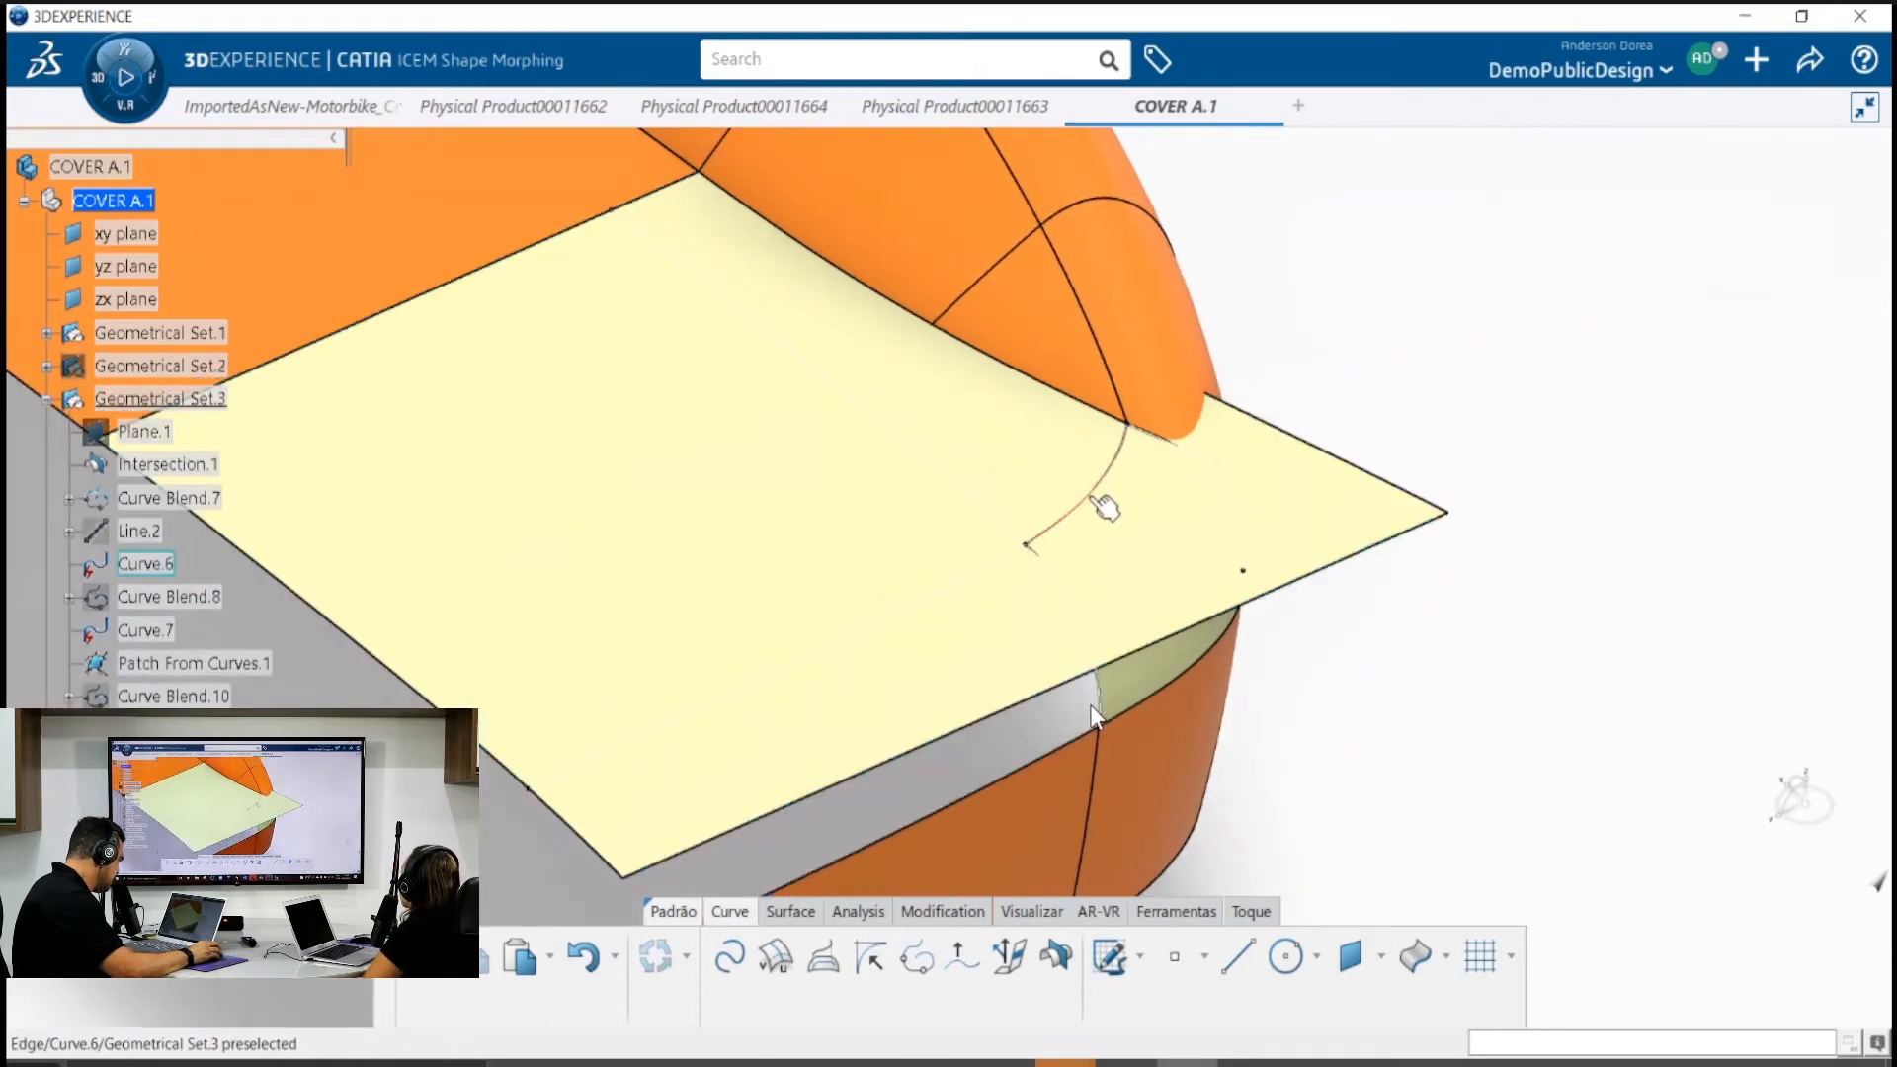
{"action": "left_click", "coordinate": [1103, 507]}
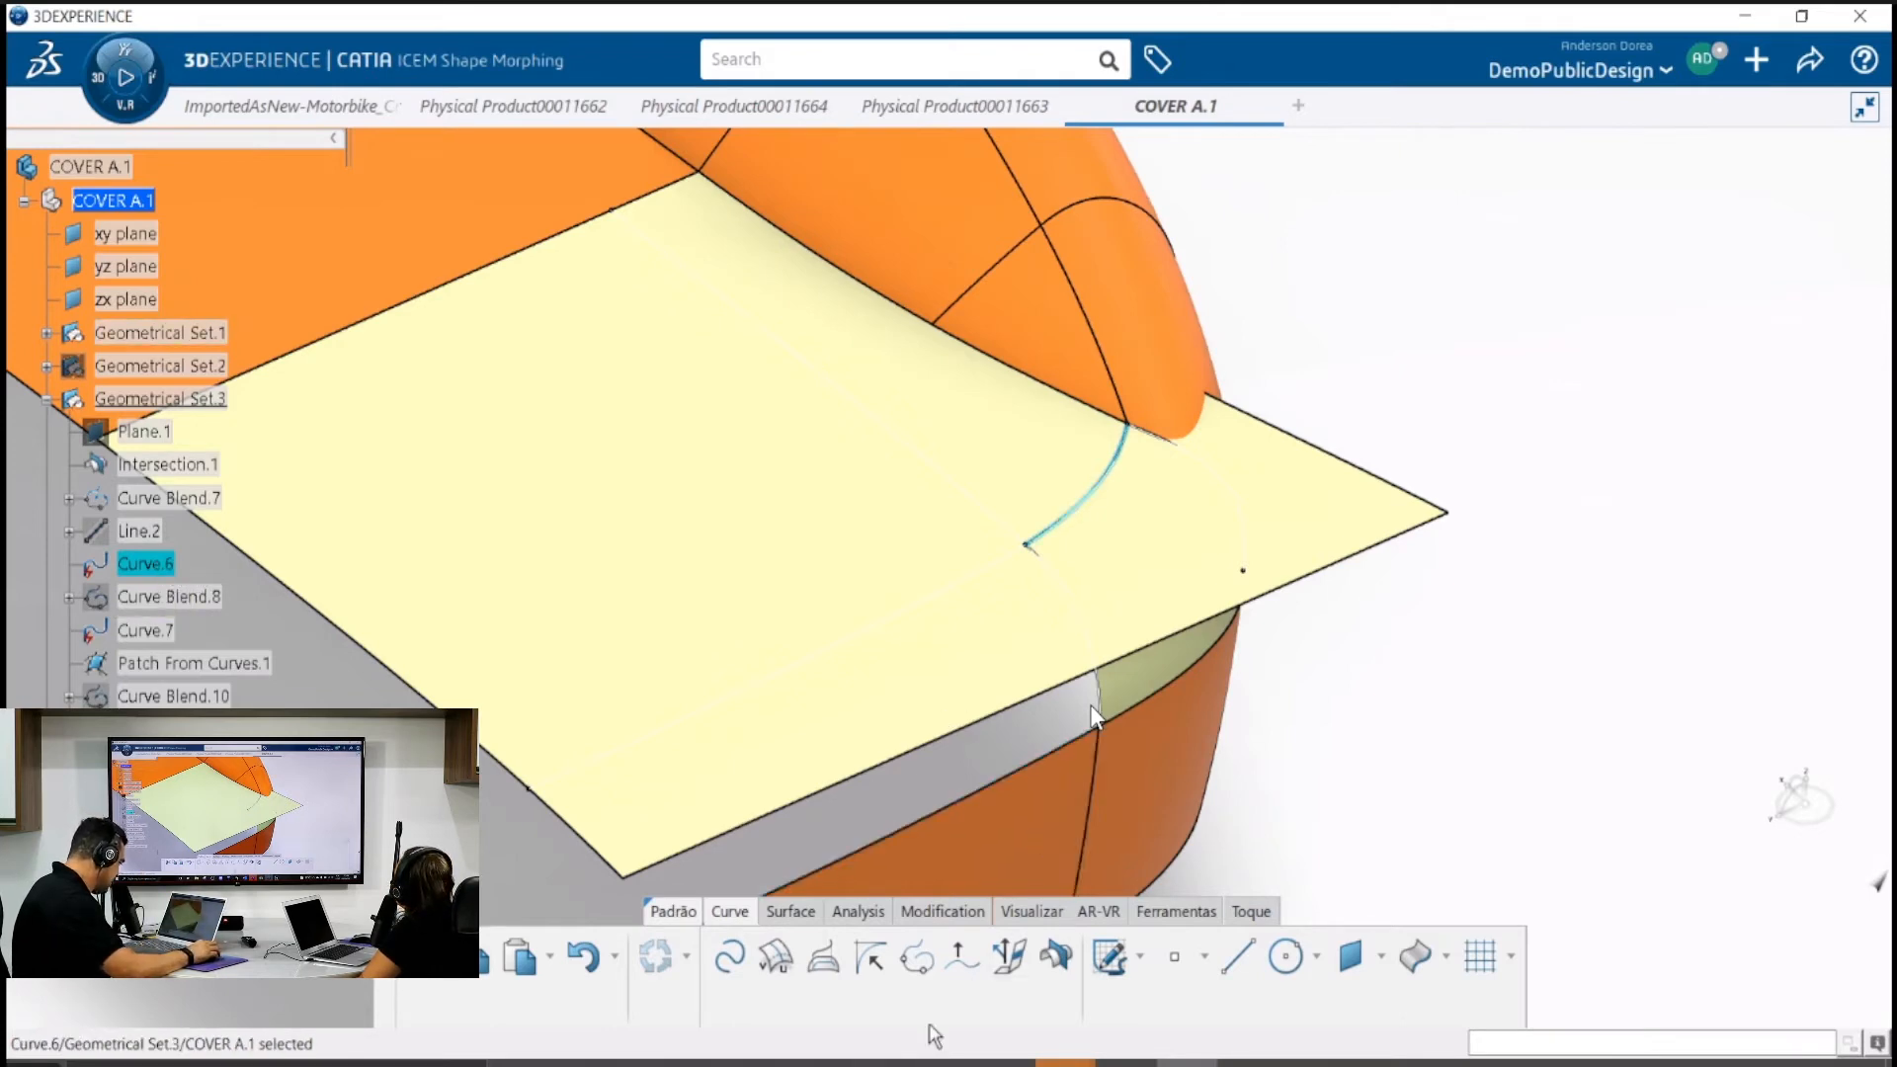
{"action": "left_click", "coordinate": [823, 956]}
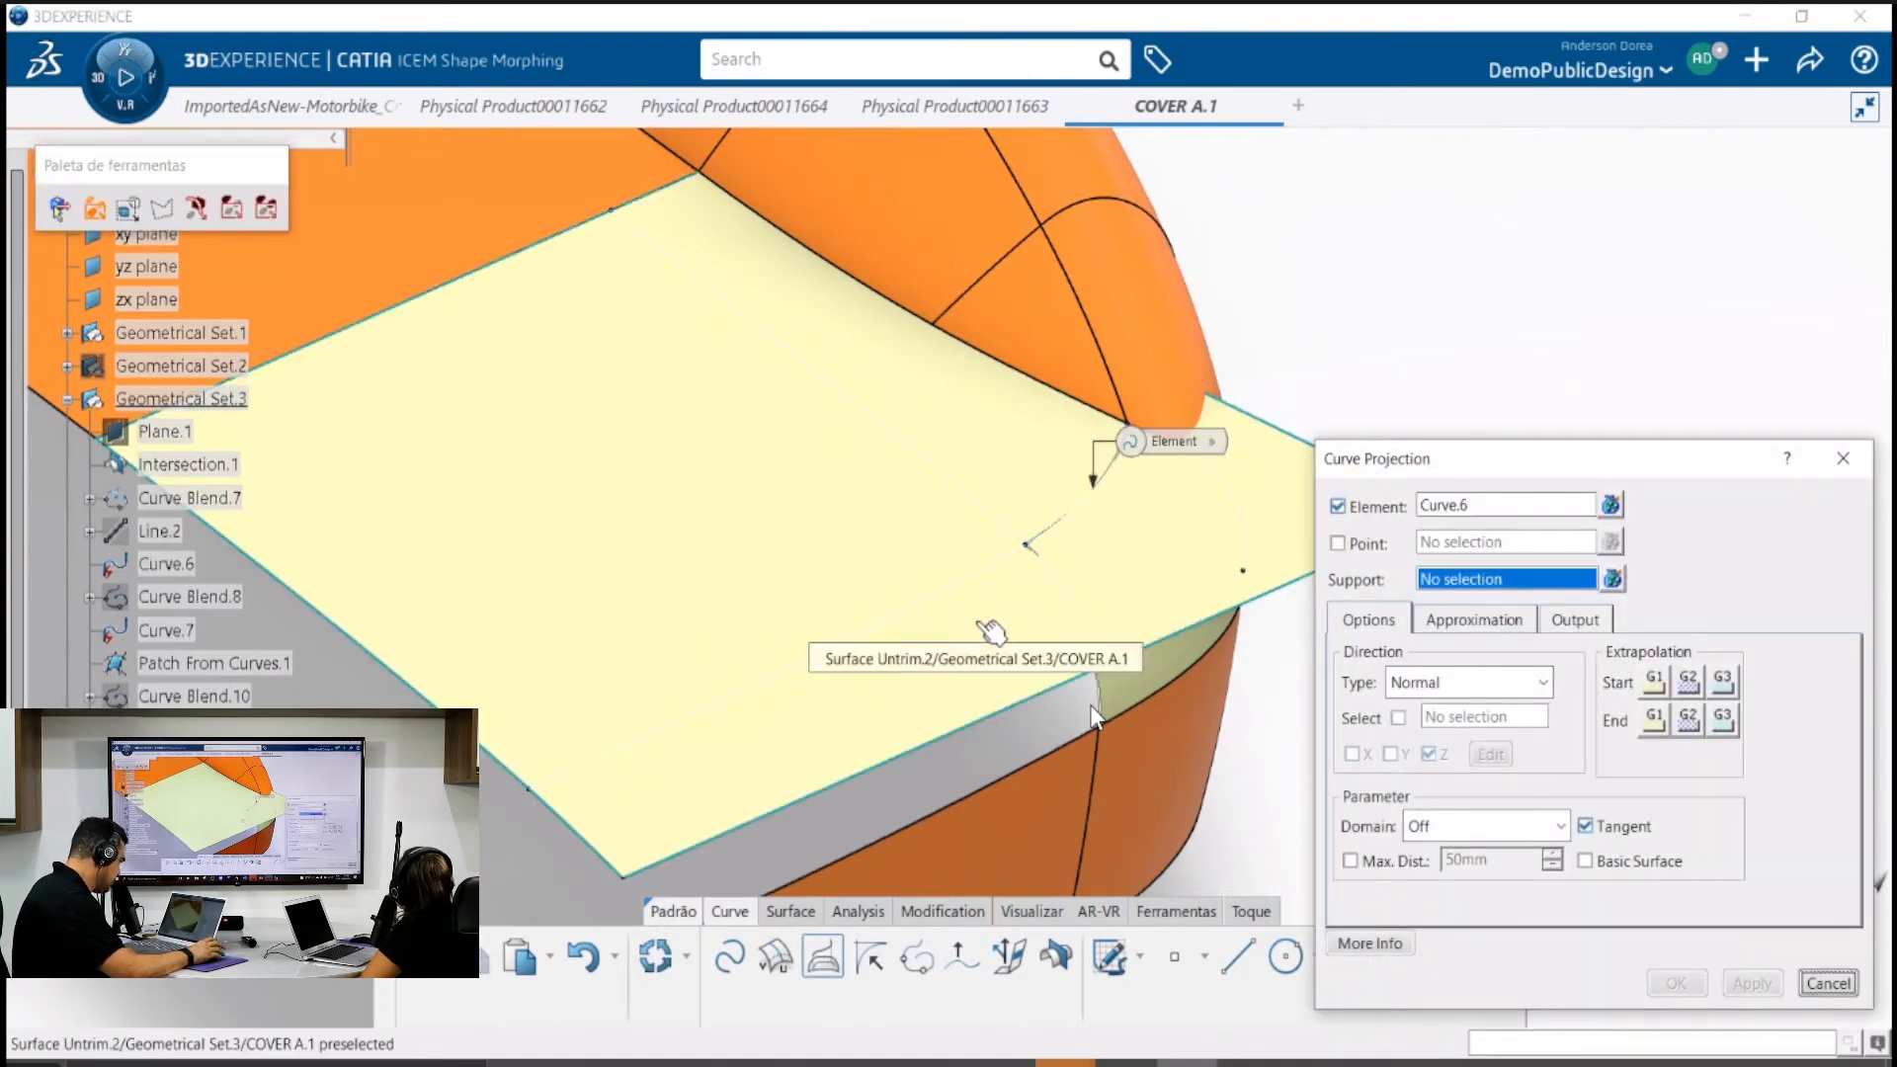
{"action": "left_click", "coordinate": [988, 630]}
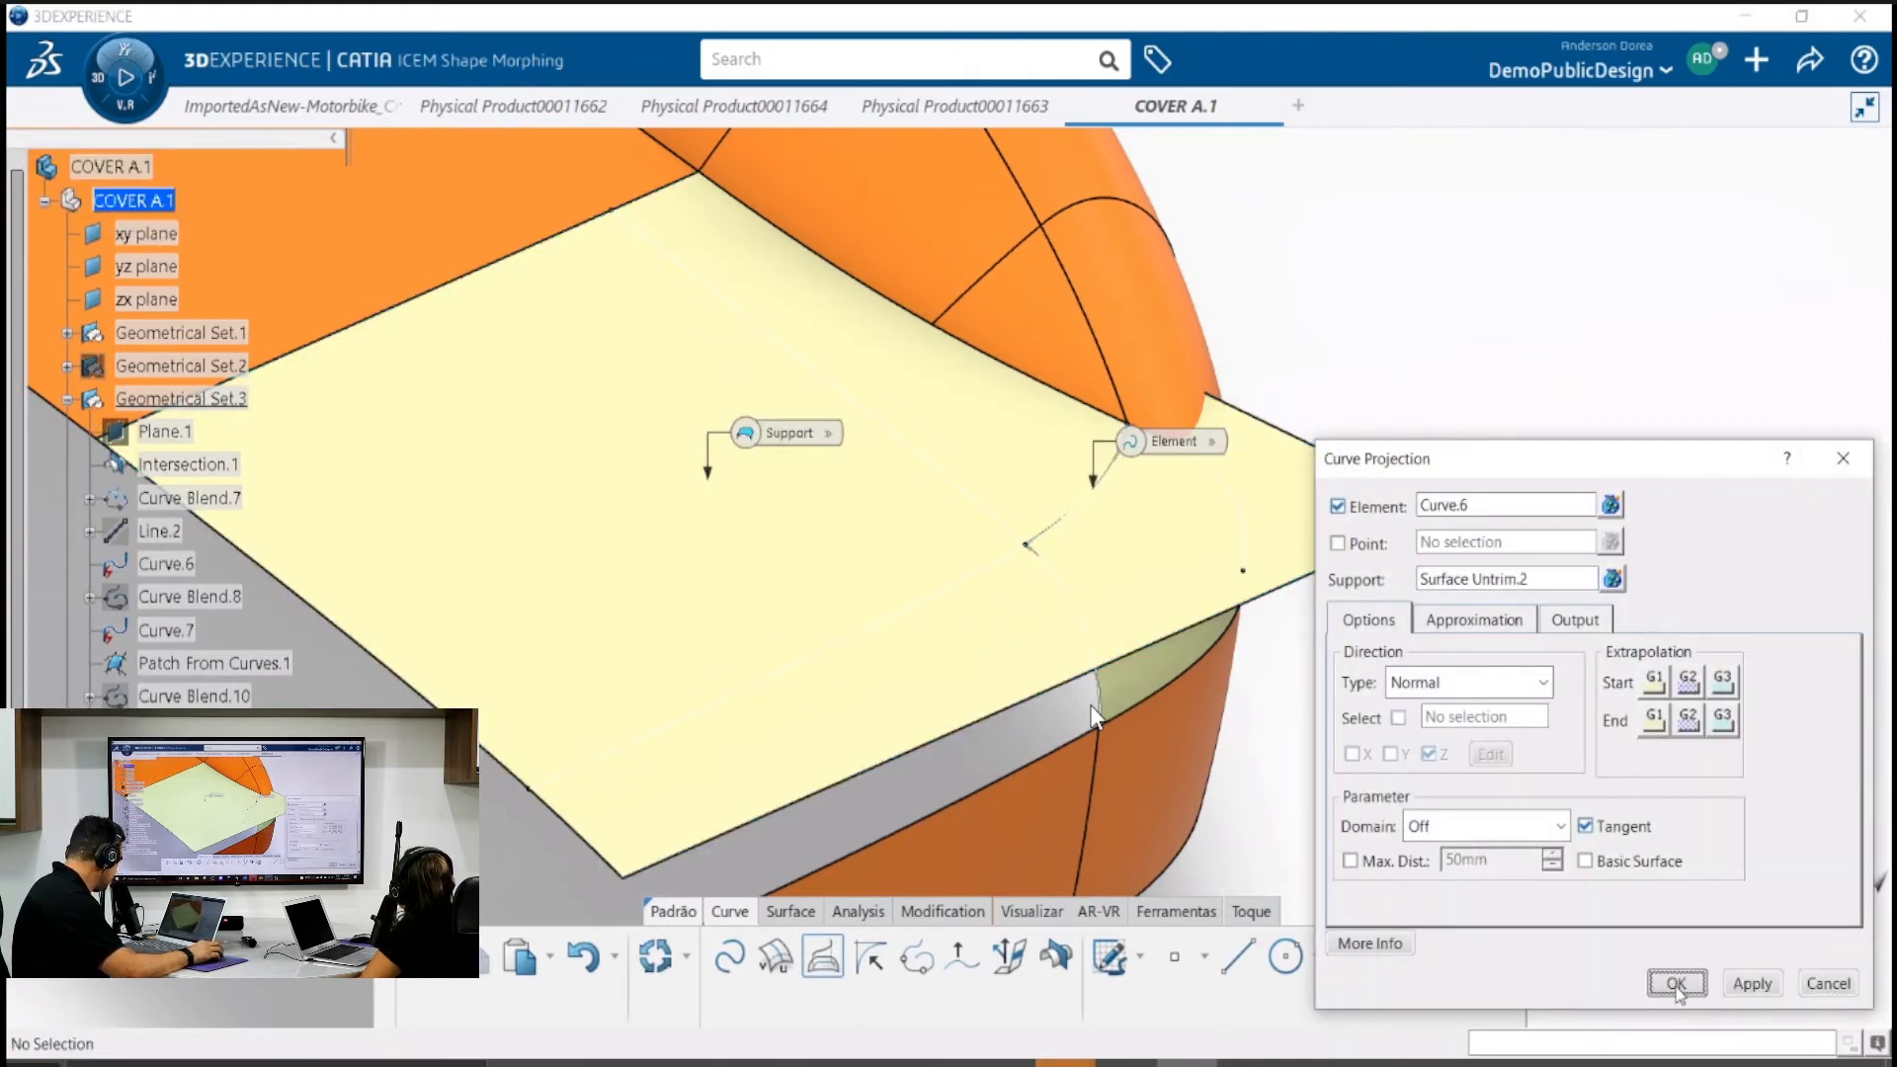
{"action": "left_click", "coordinate": [1677, 985]}
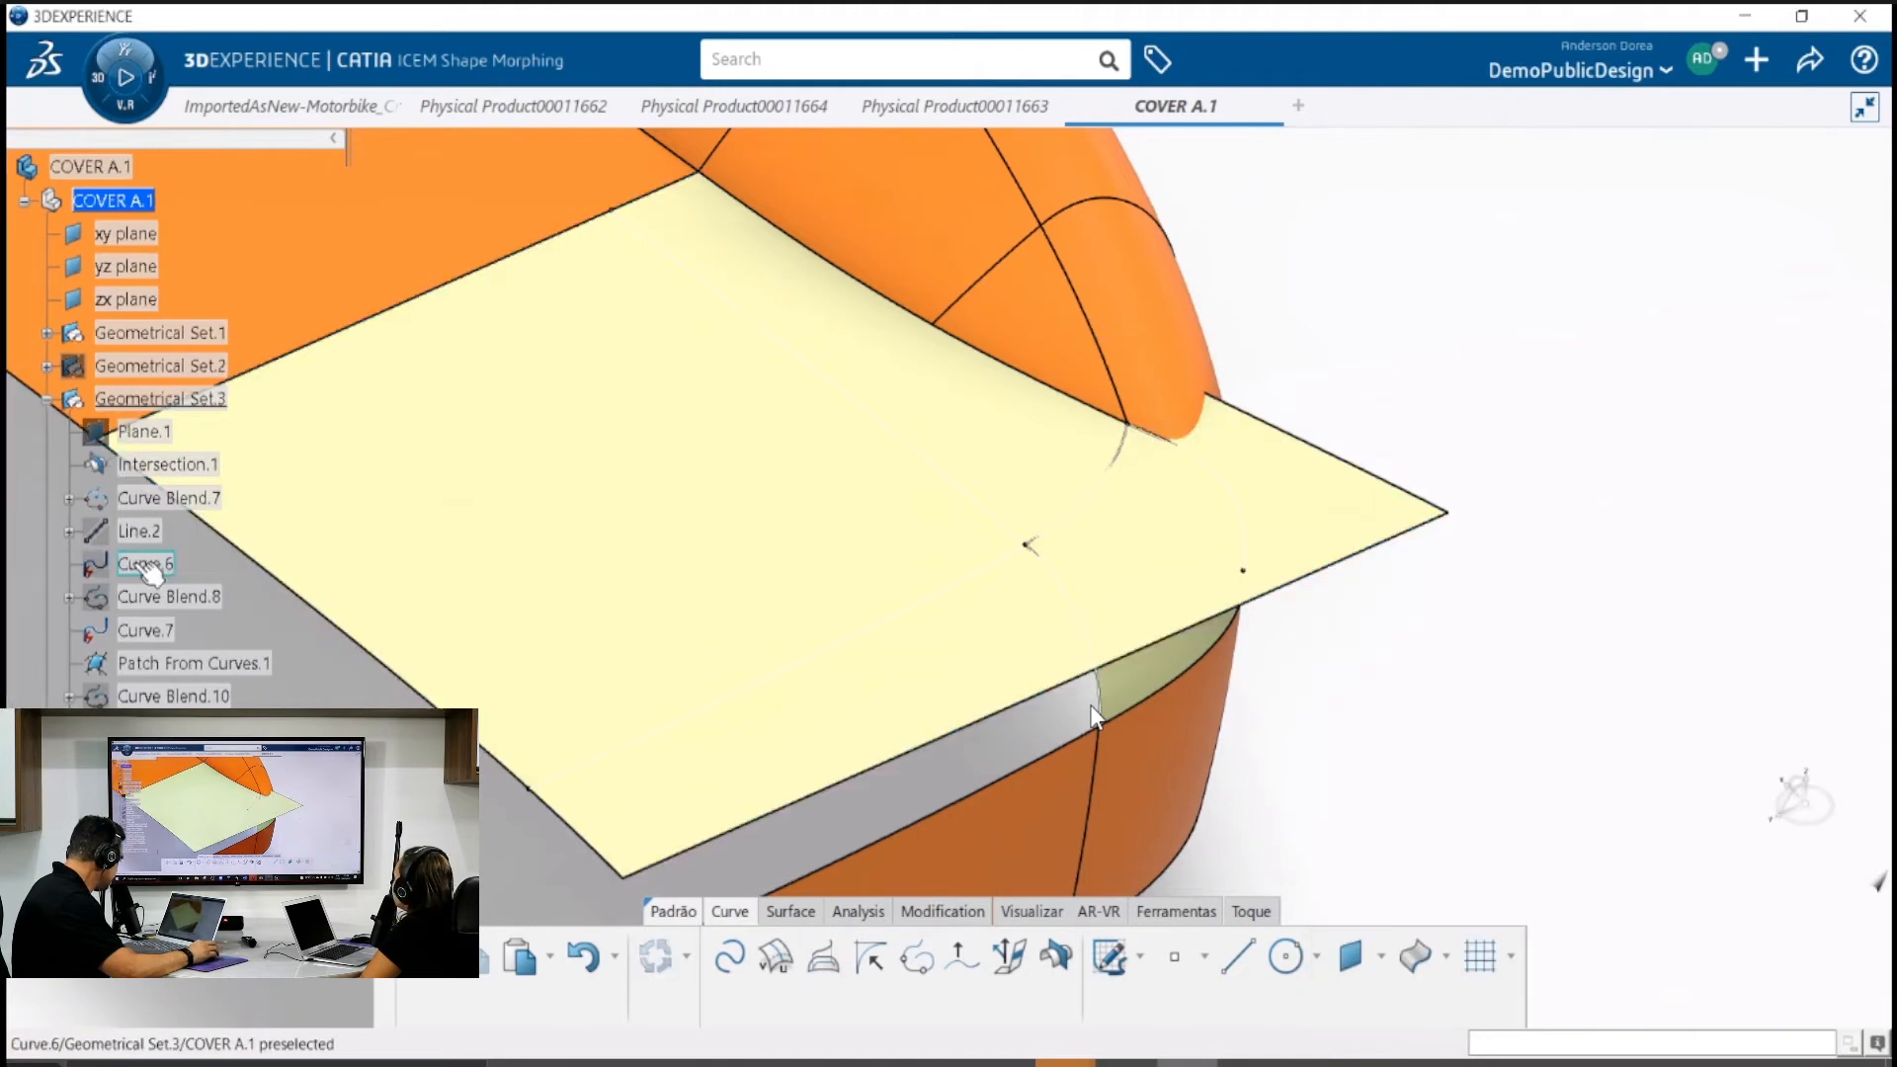
Start a Match Constraint on the inner end of the long projected curve Curve Projection.2, accepting an editable copy as the source
{"action": "middle_click_drag", "start_coordinate": [1048, 524], "coordinate": [1077, 391]}
{"action": "middle_click_drag", "start_coordinate": [1297, 381], "coordinate": [1082, 578]}
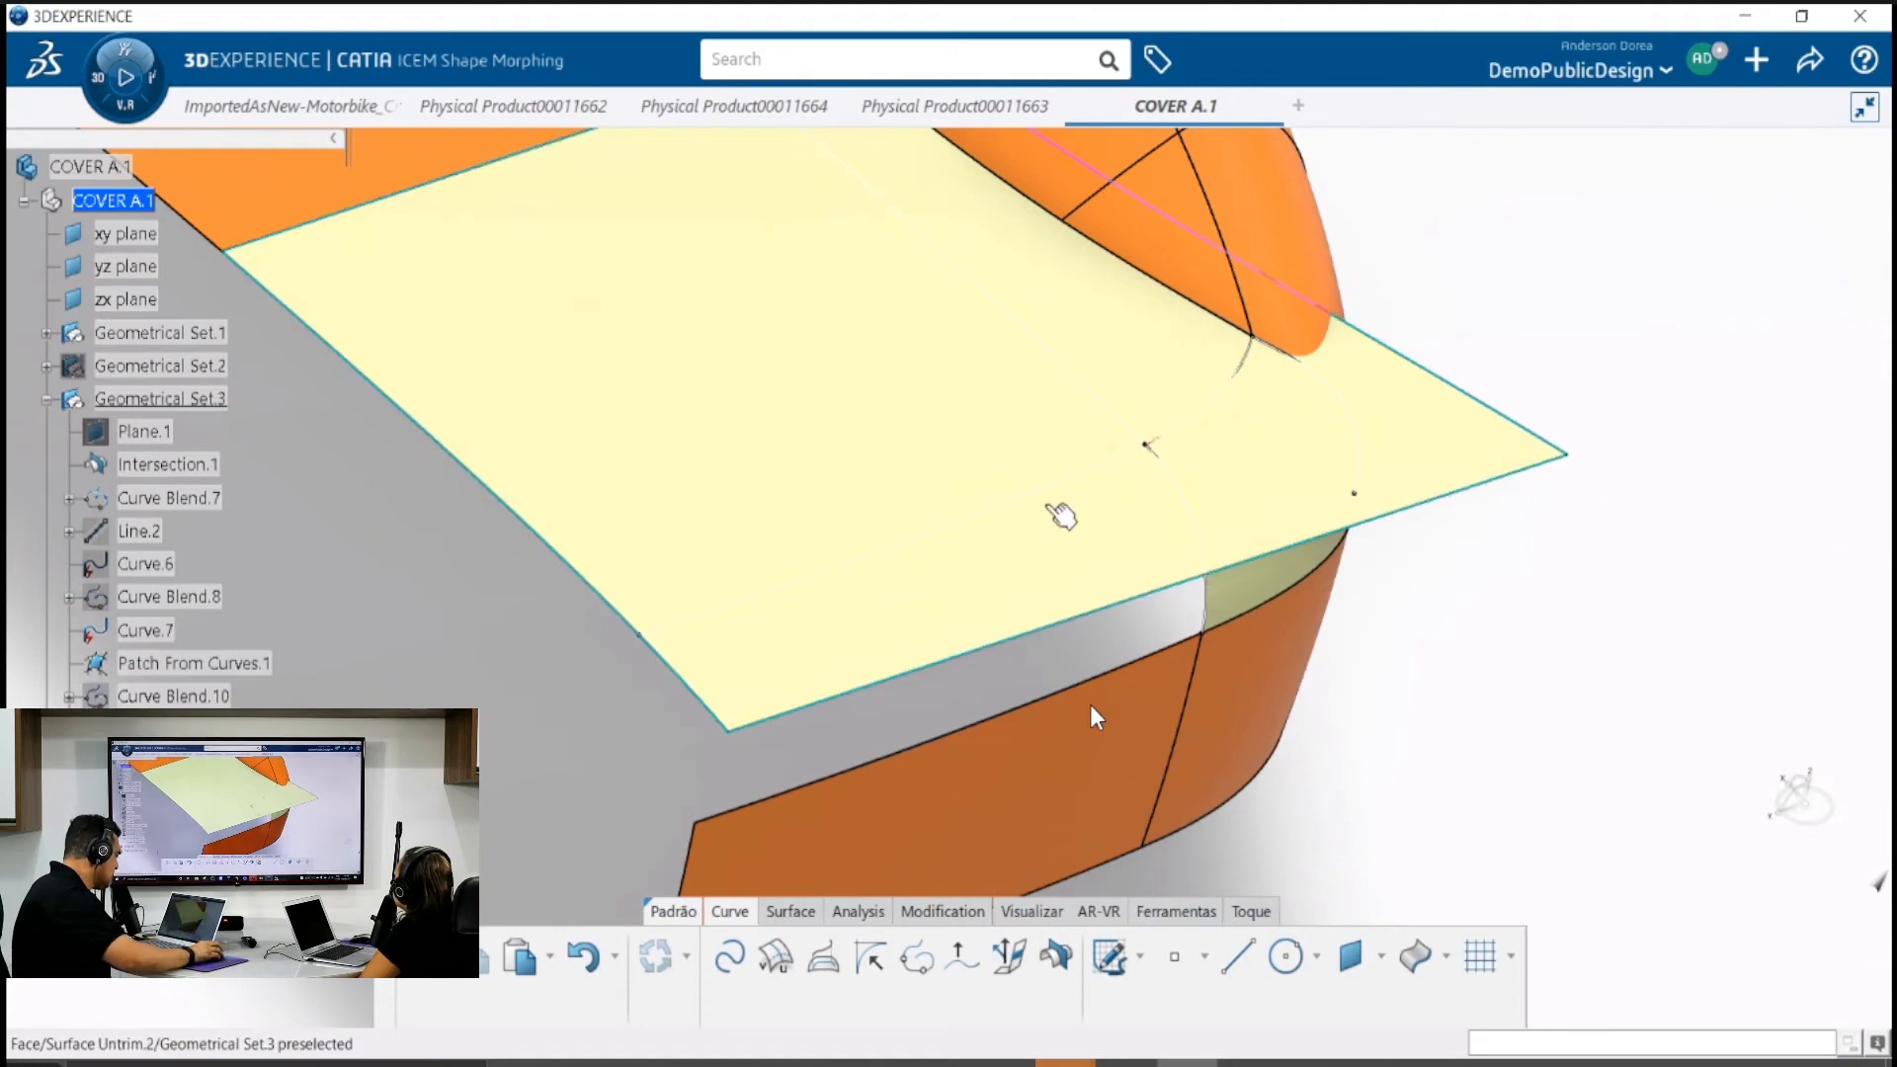
{"action": "middle_click_drag", "start_coordinate": [1101, 551], "coordinate": [1016, 571]}
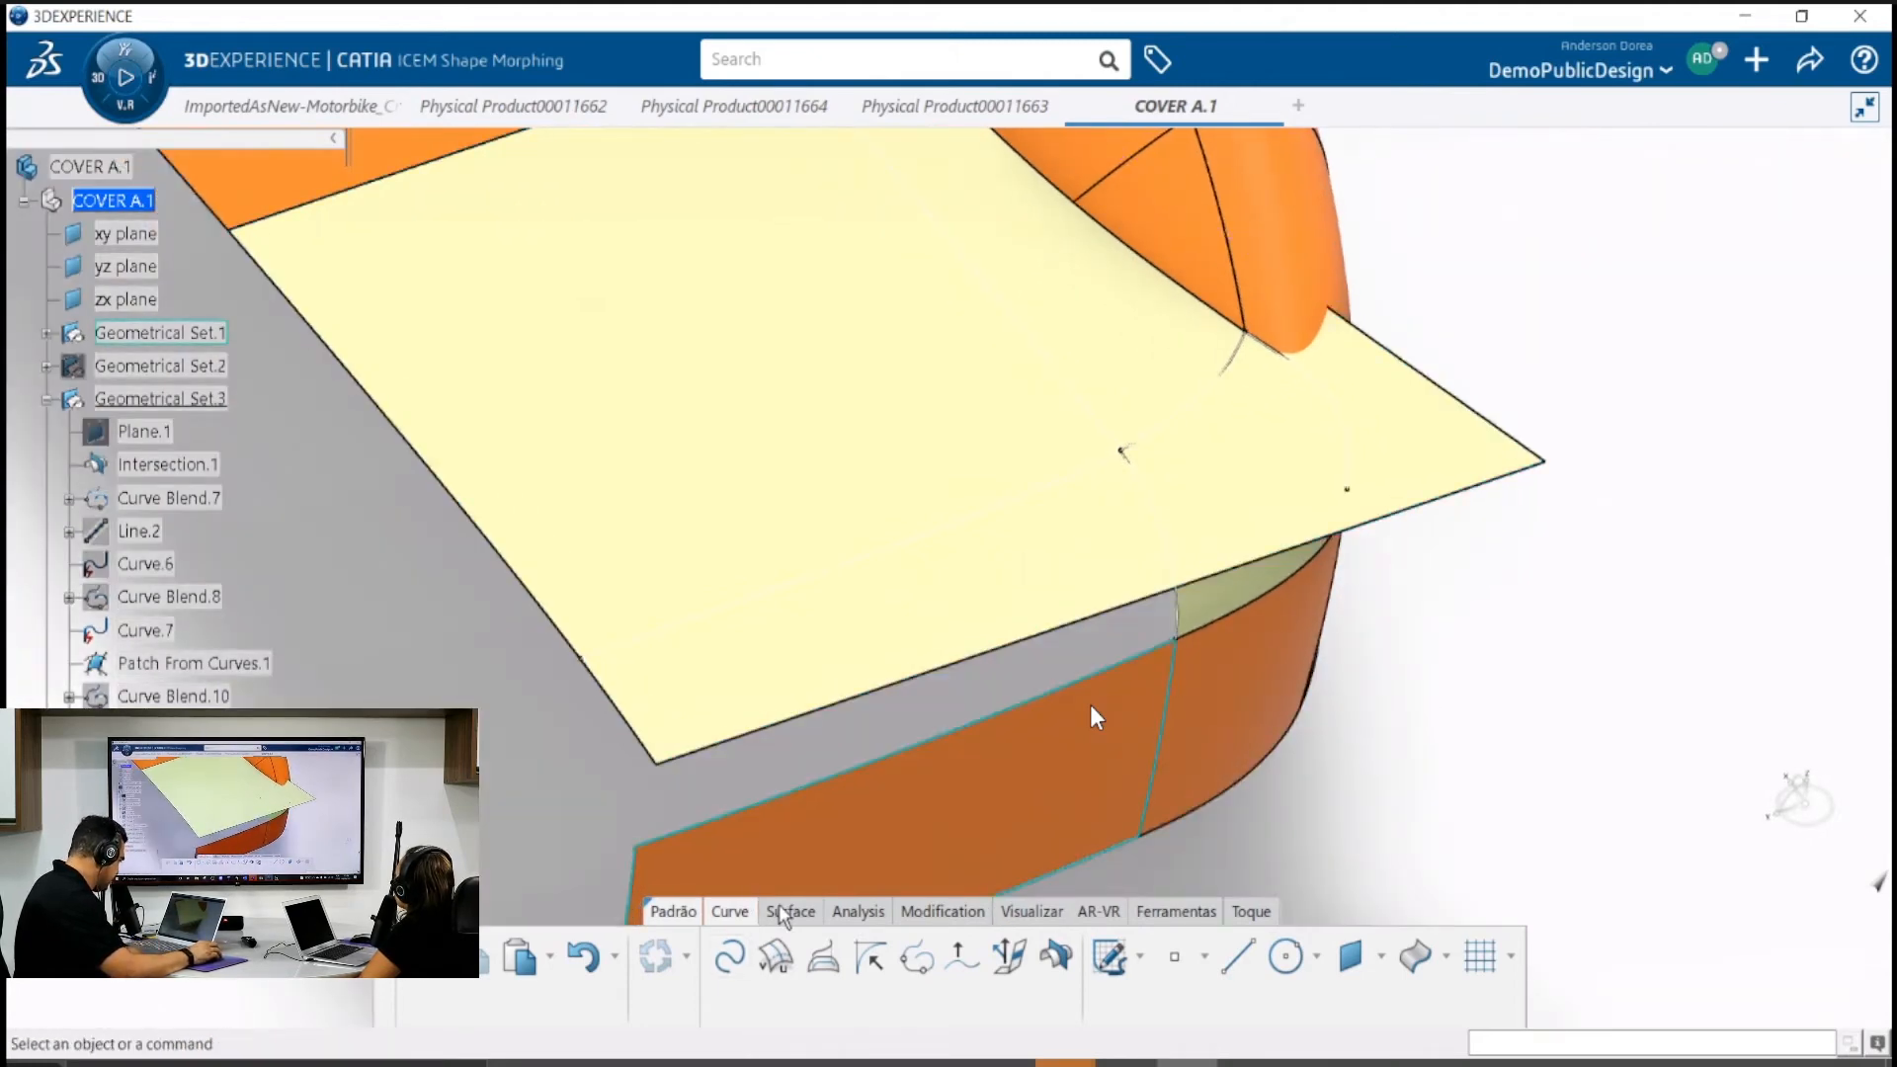
{"action": "left_click", "coordinate": [929, 914]}
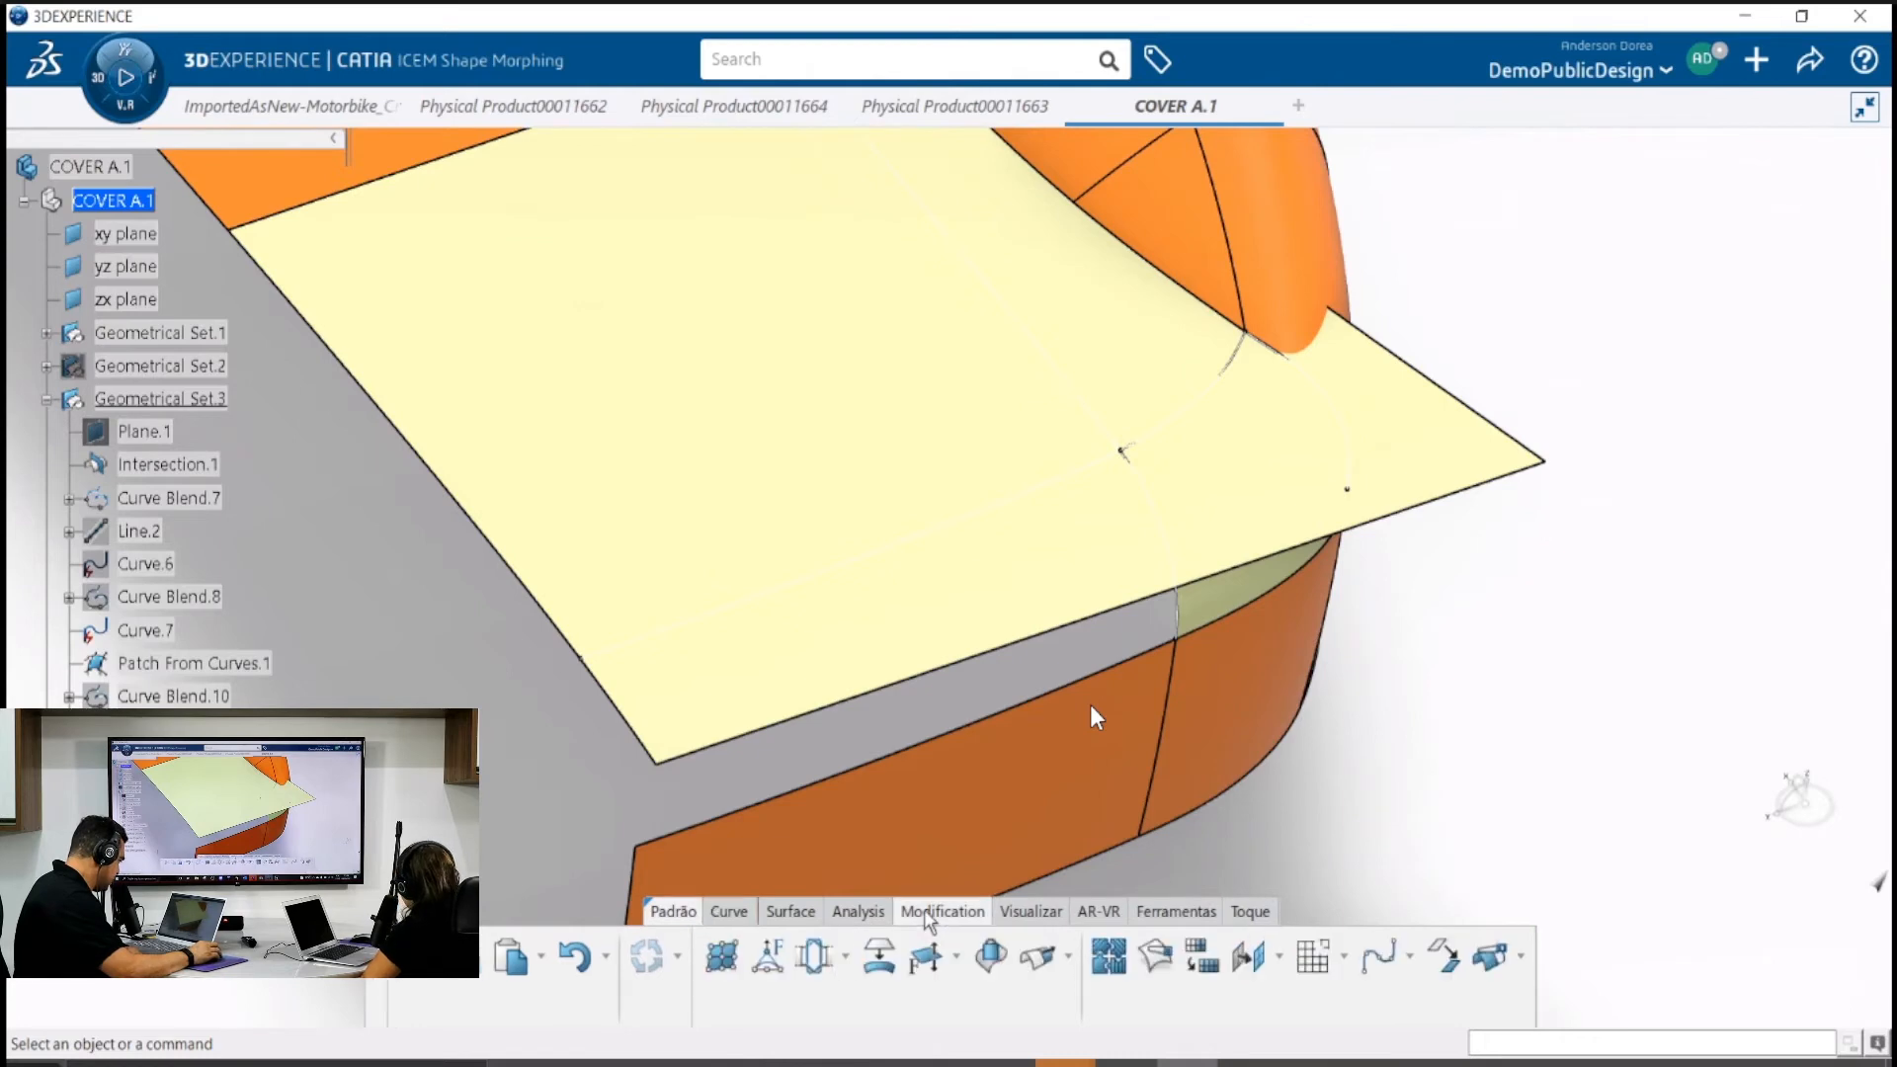
{"action": "left_click", "coordinate": [814, 955]}
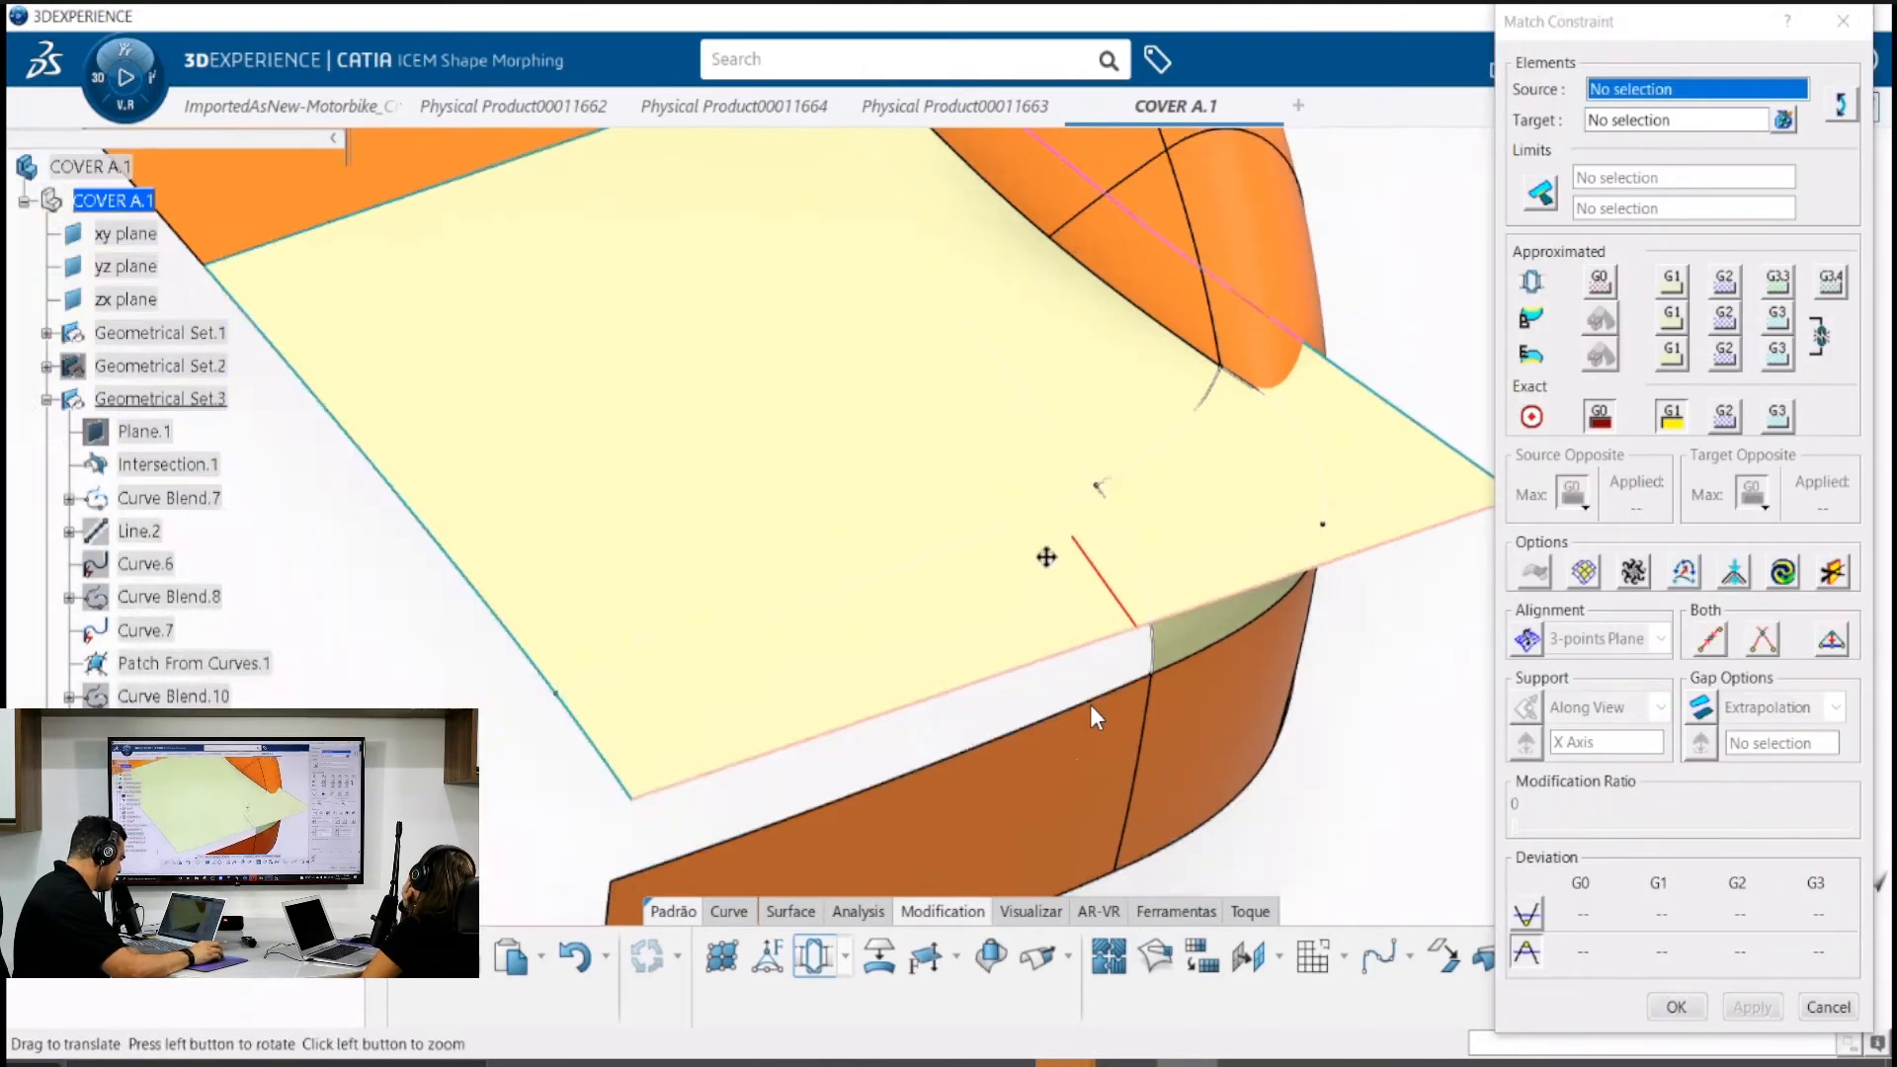
{"action": "middle_click_drag", "start_coordinate": [1046, 557], "coordinate": [1031, 530]}
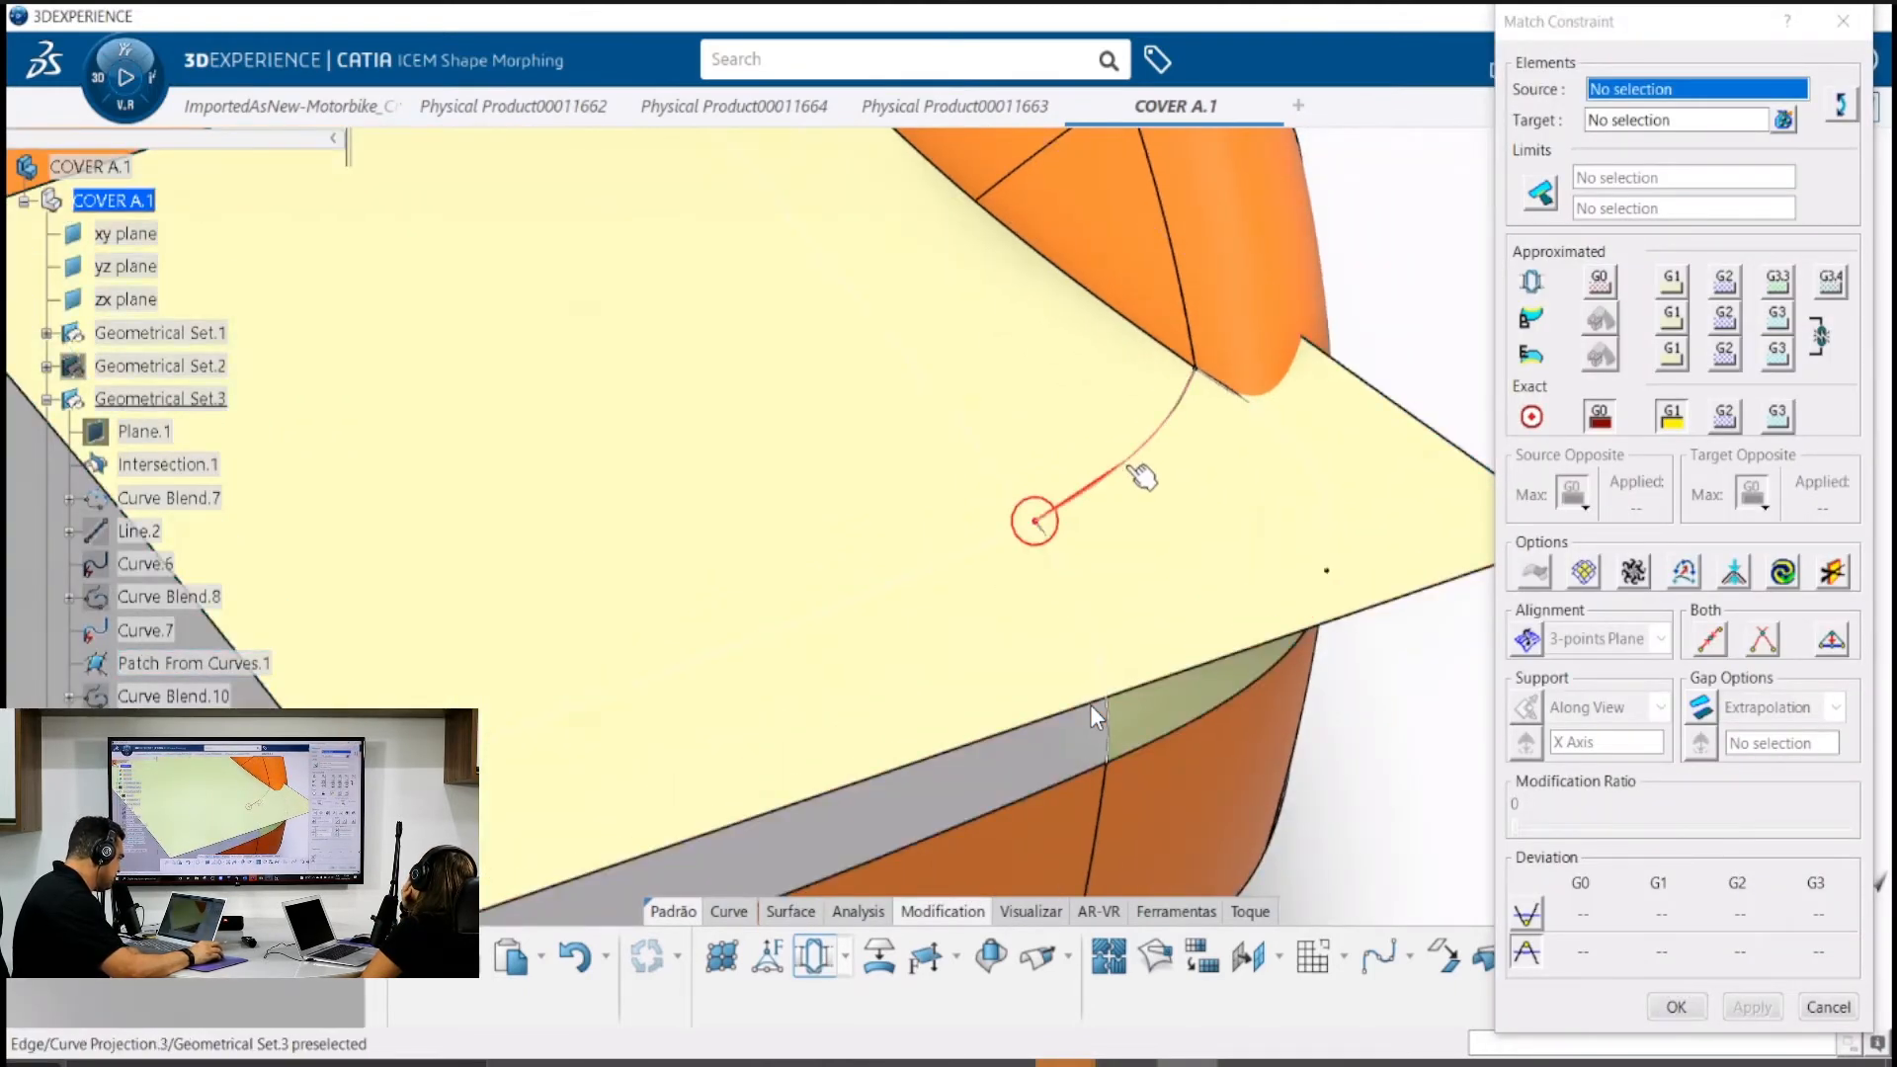
{"action": "middle_click_drag", "start_coordinate": [1033, 463], "coordinate": [788, 606]}
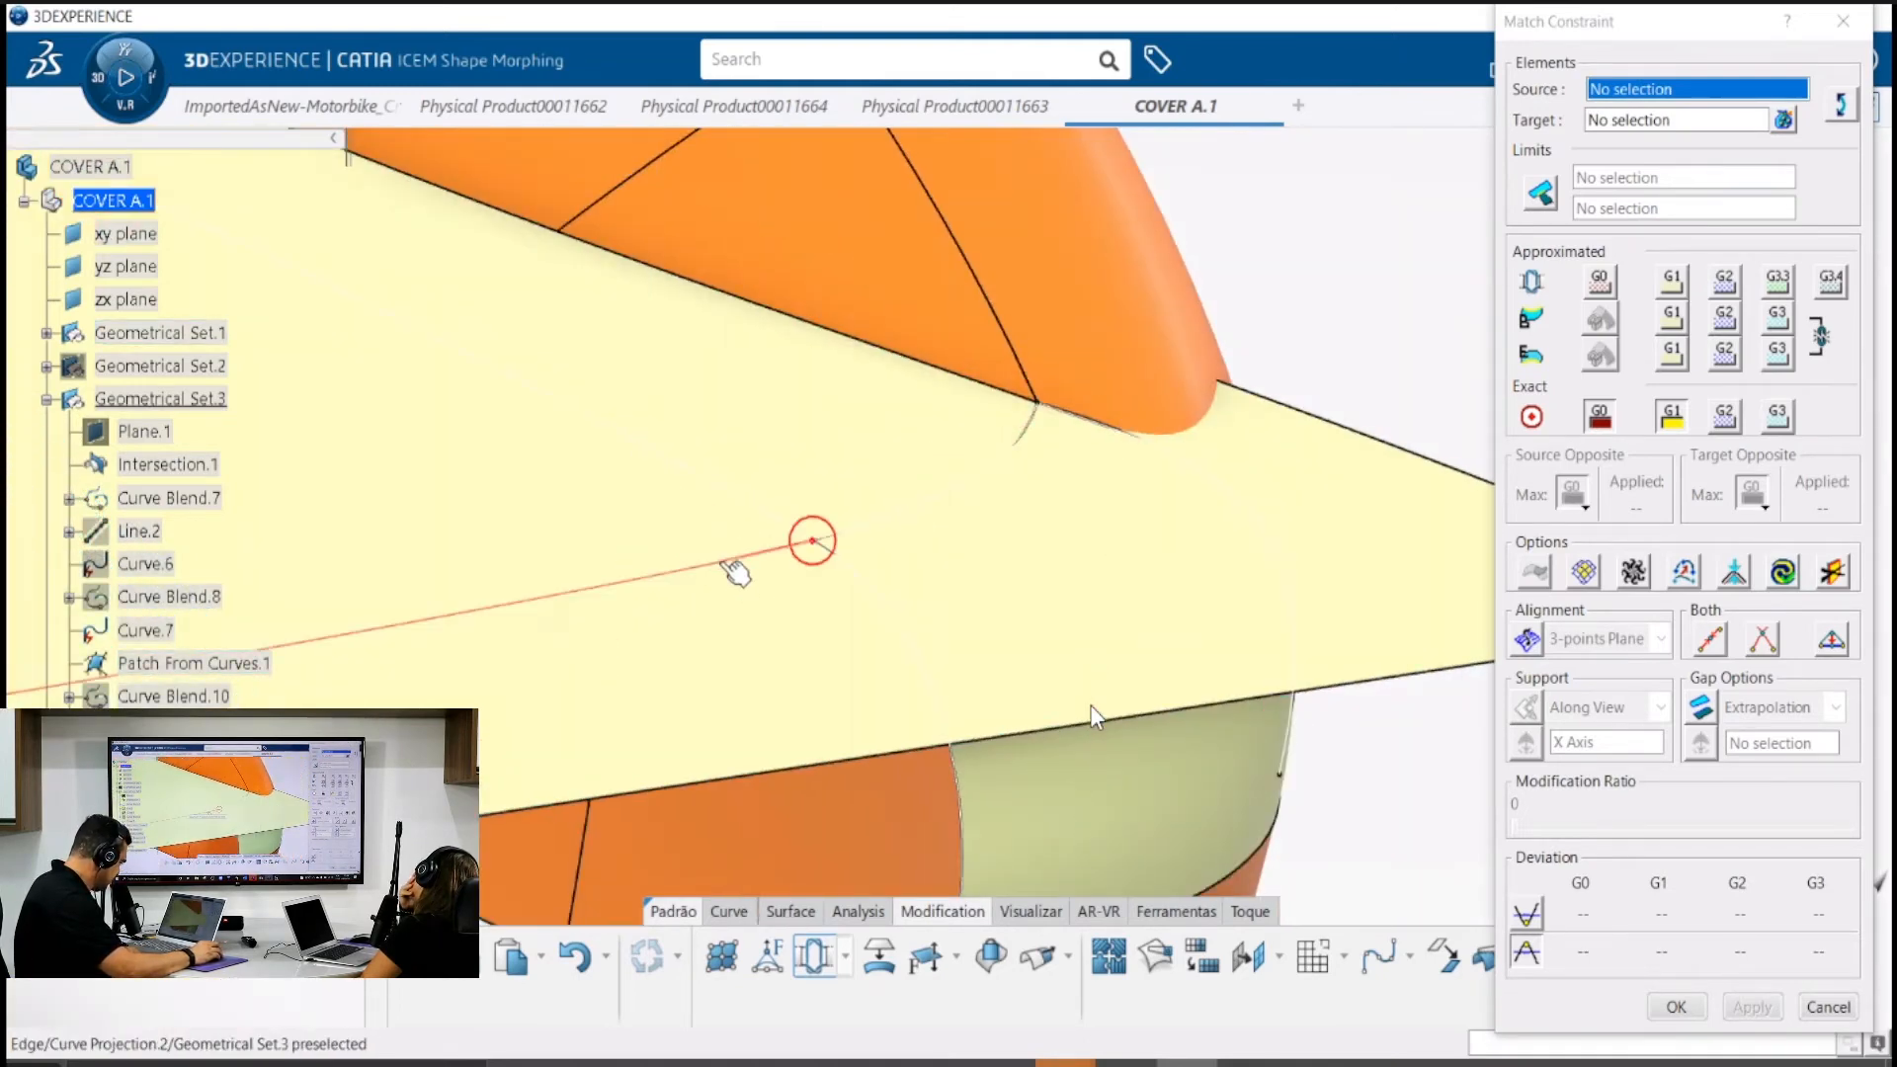
{"action": "left_click", "coordinate": [730, 562]}
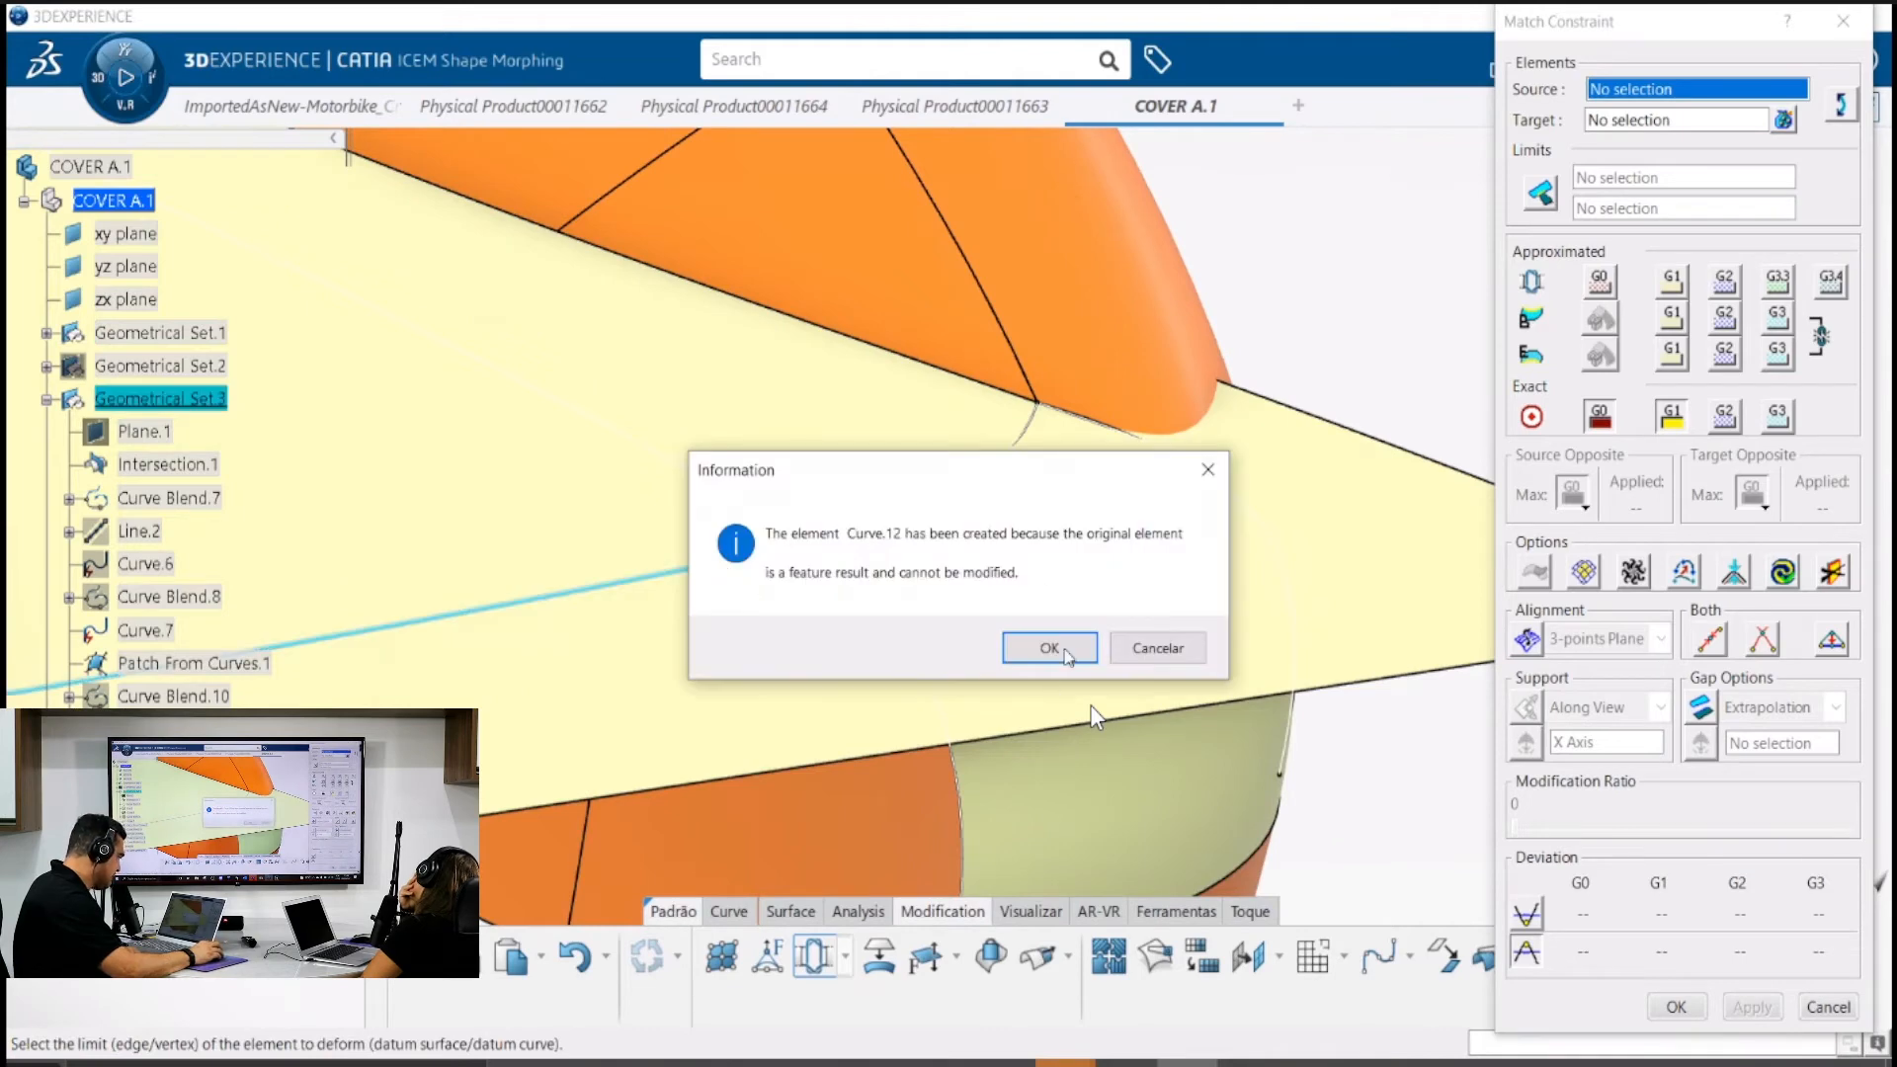
{"action": "left_click", "coordinate": [1065, 652]}
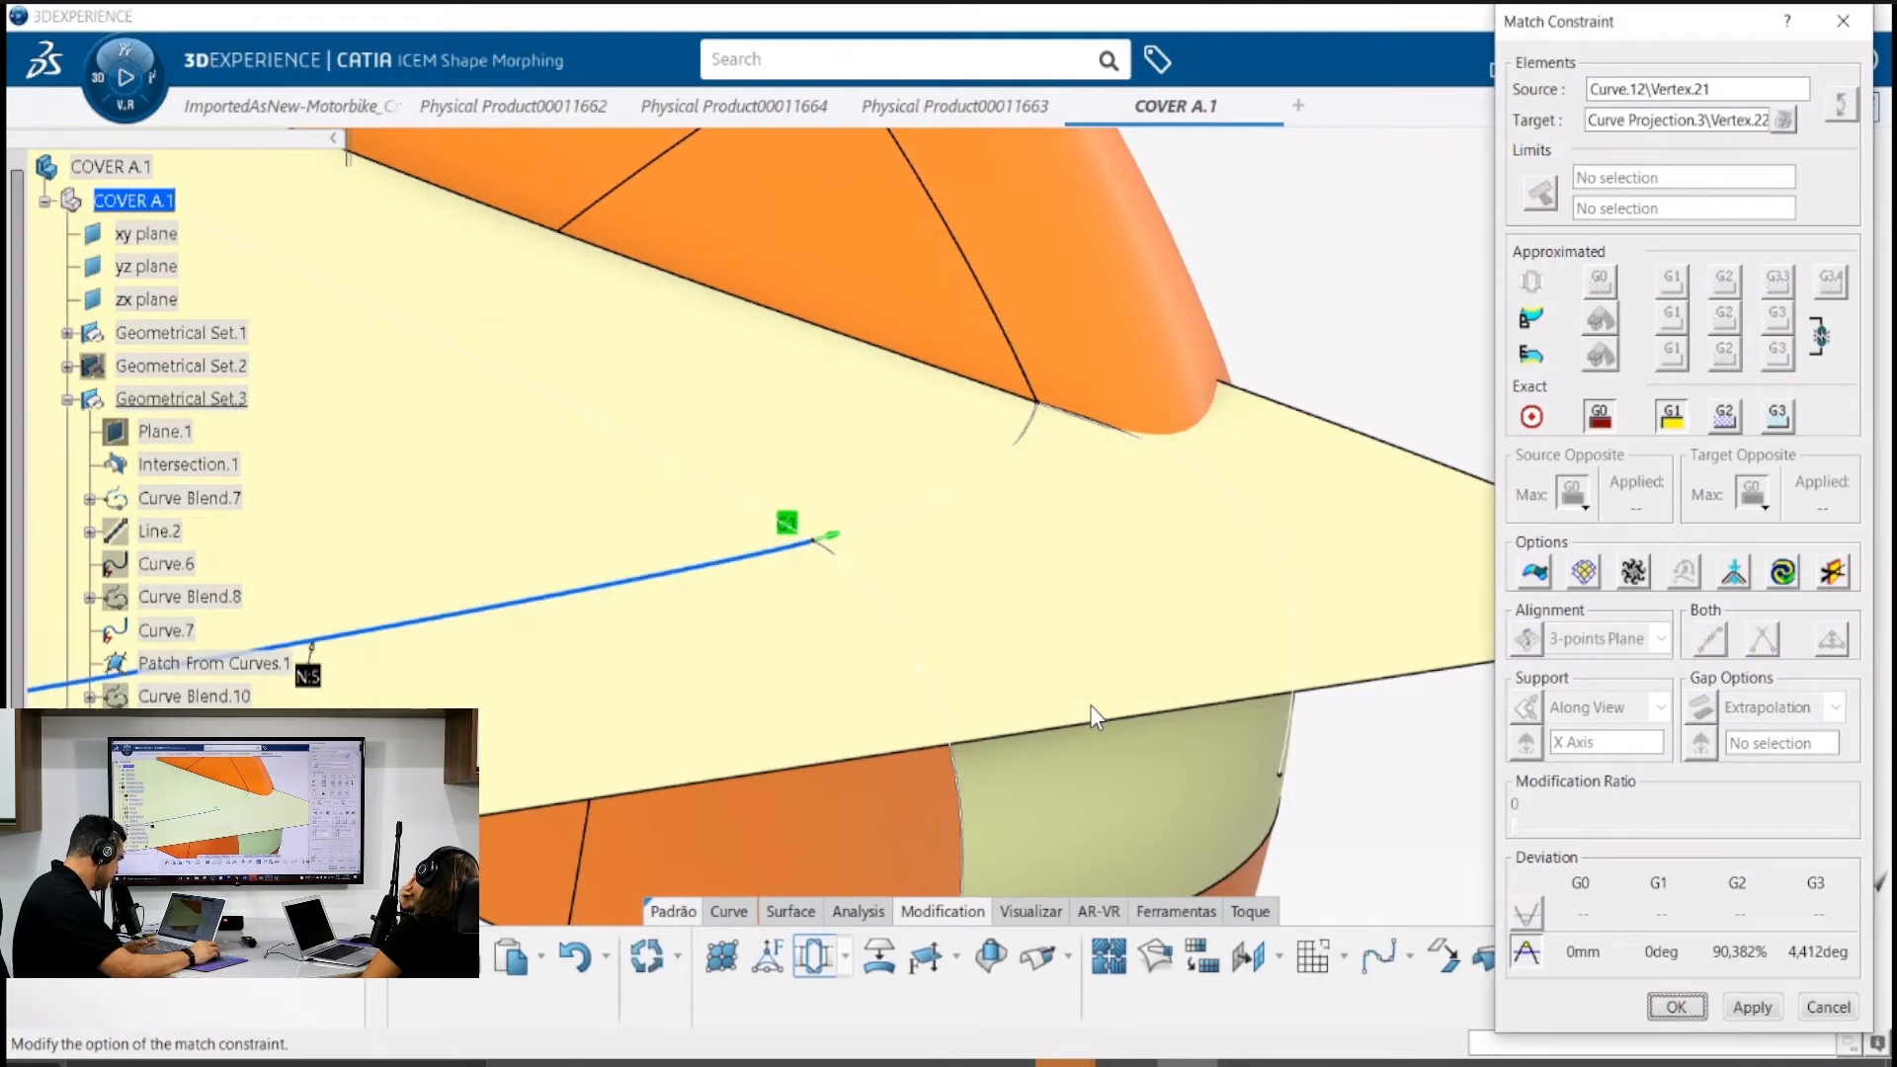
Set the match target to the end of Curve Projection.3 that meets the source curve
{"action": "middle_click_drag", "start_coordinate": [880, 495], "coordinate": [1000, 577]}
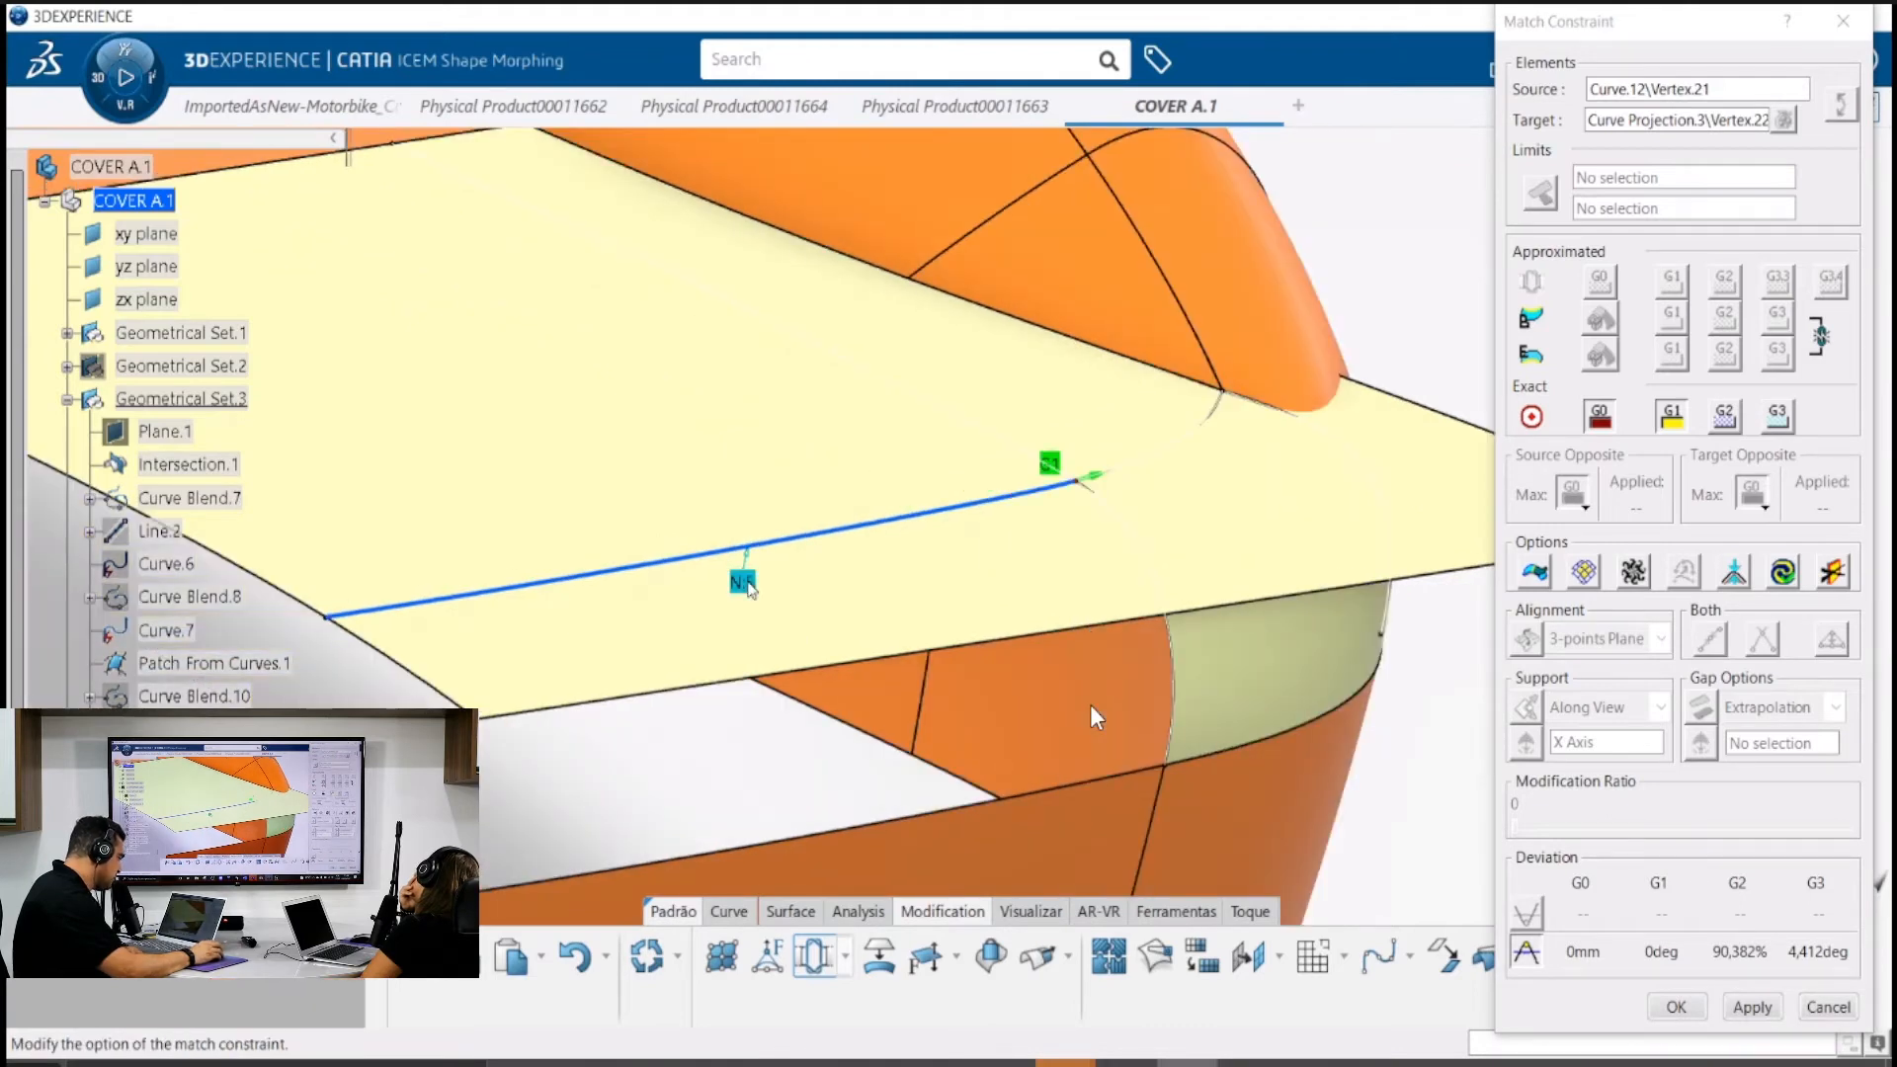
{"action": "middle_click_drag", "start_coordinate": [1021, 470], "coordinate": [862, 539]}
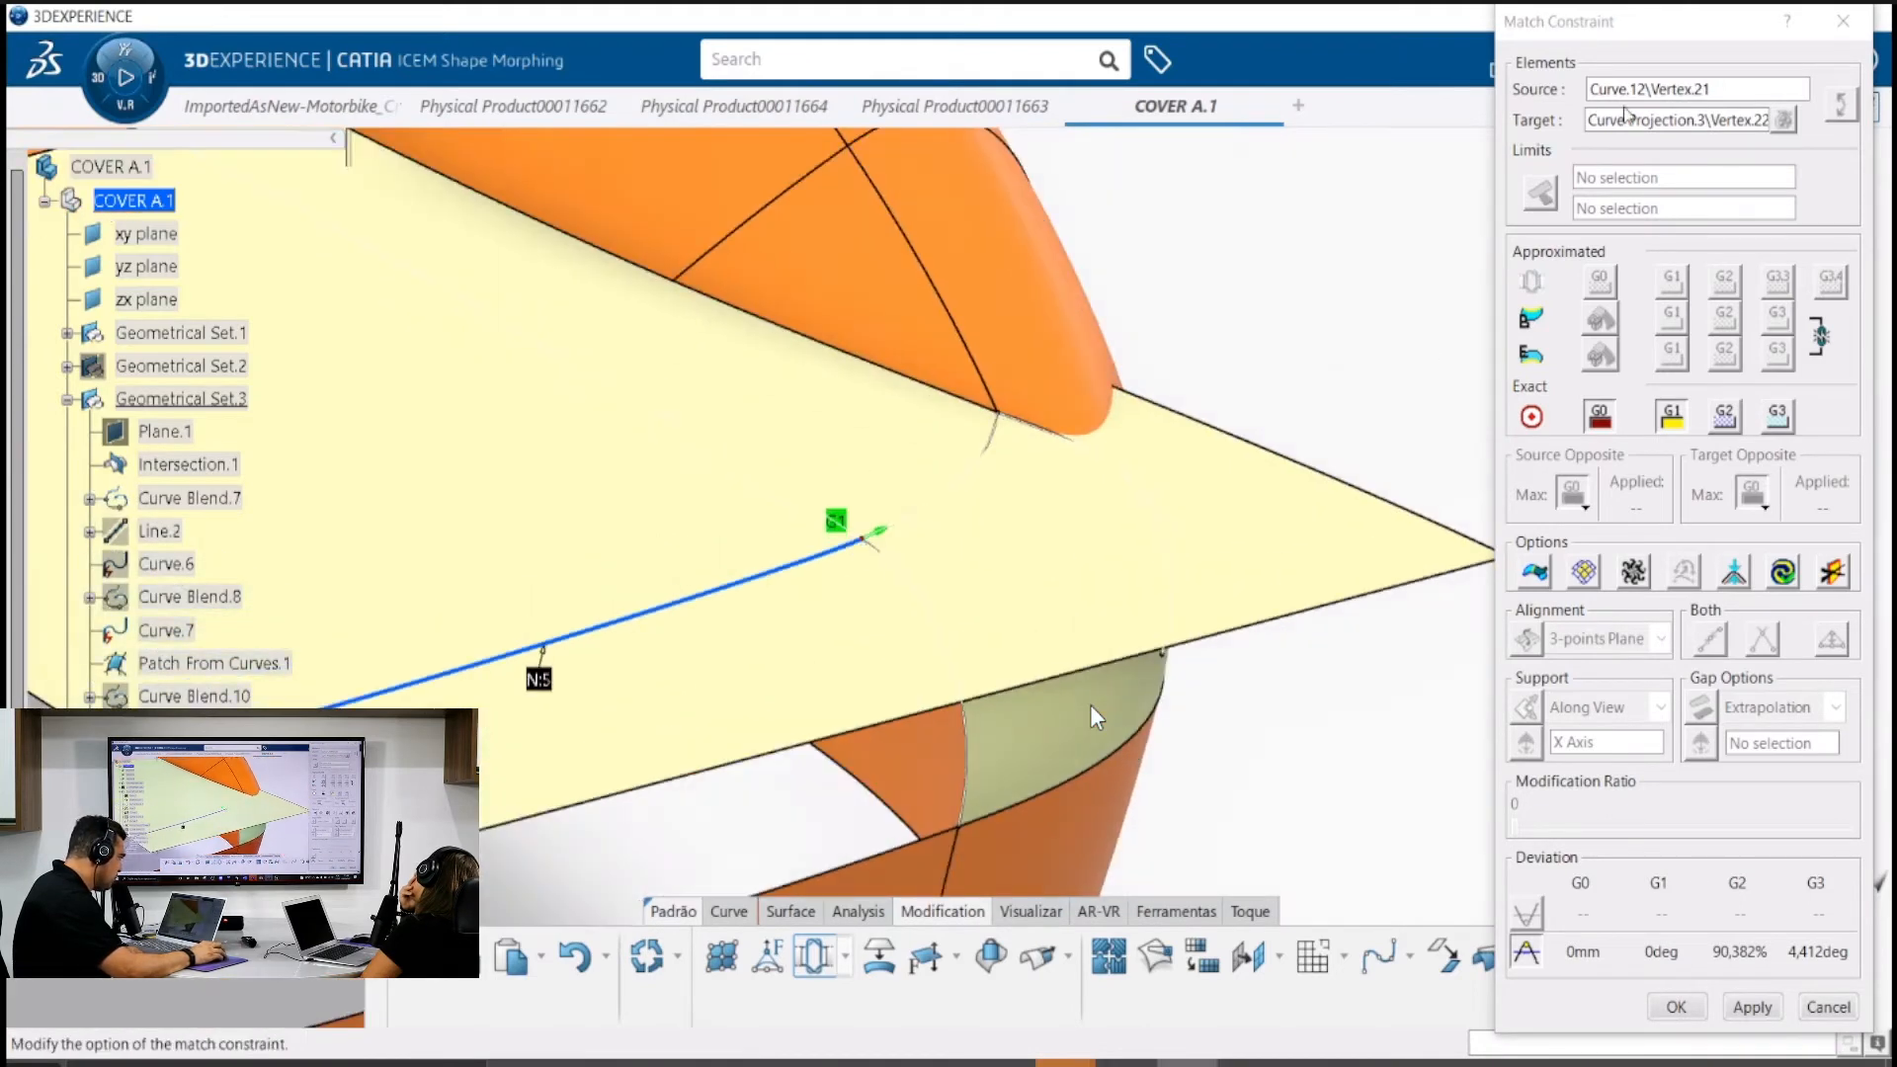
{"action": "left_click", "coordinate": [1625, 119]}
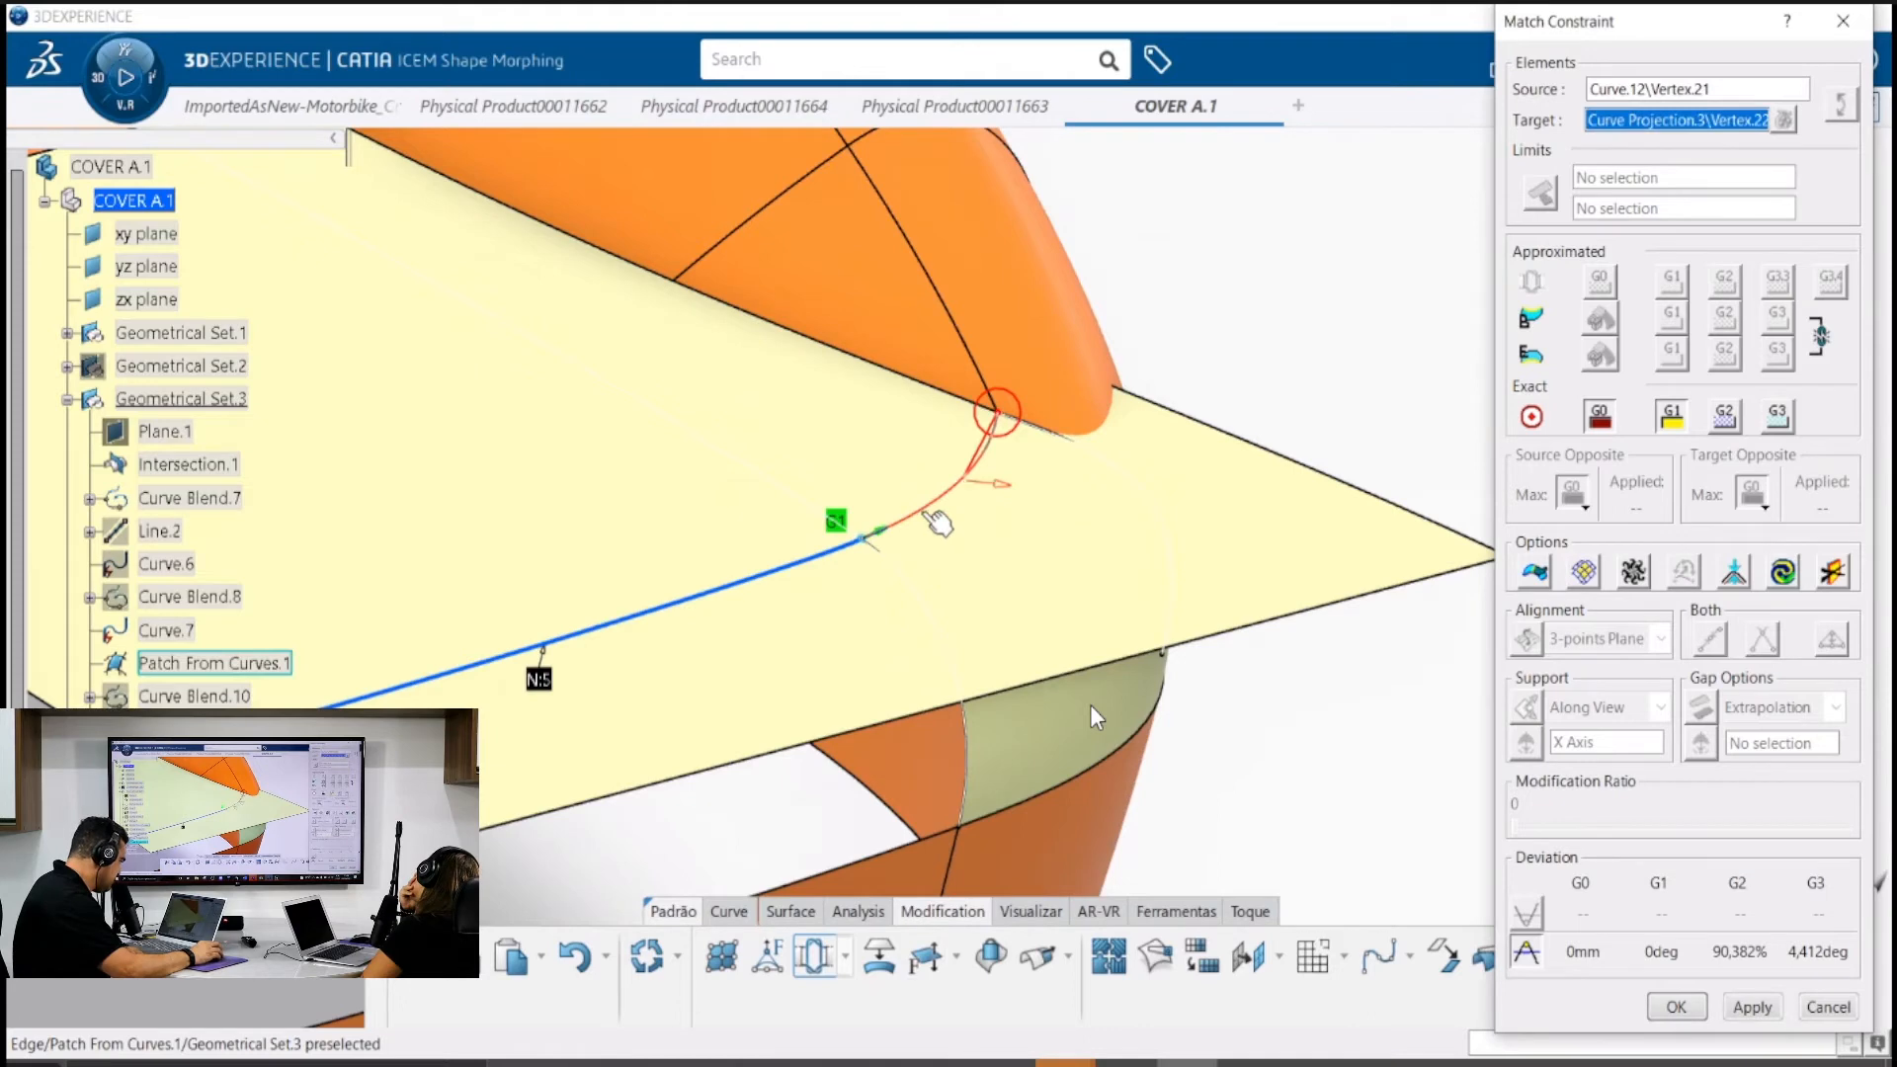
{"action": "left_click", "coordinate": [903, 518]}
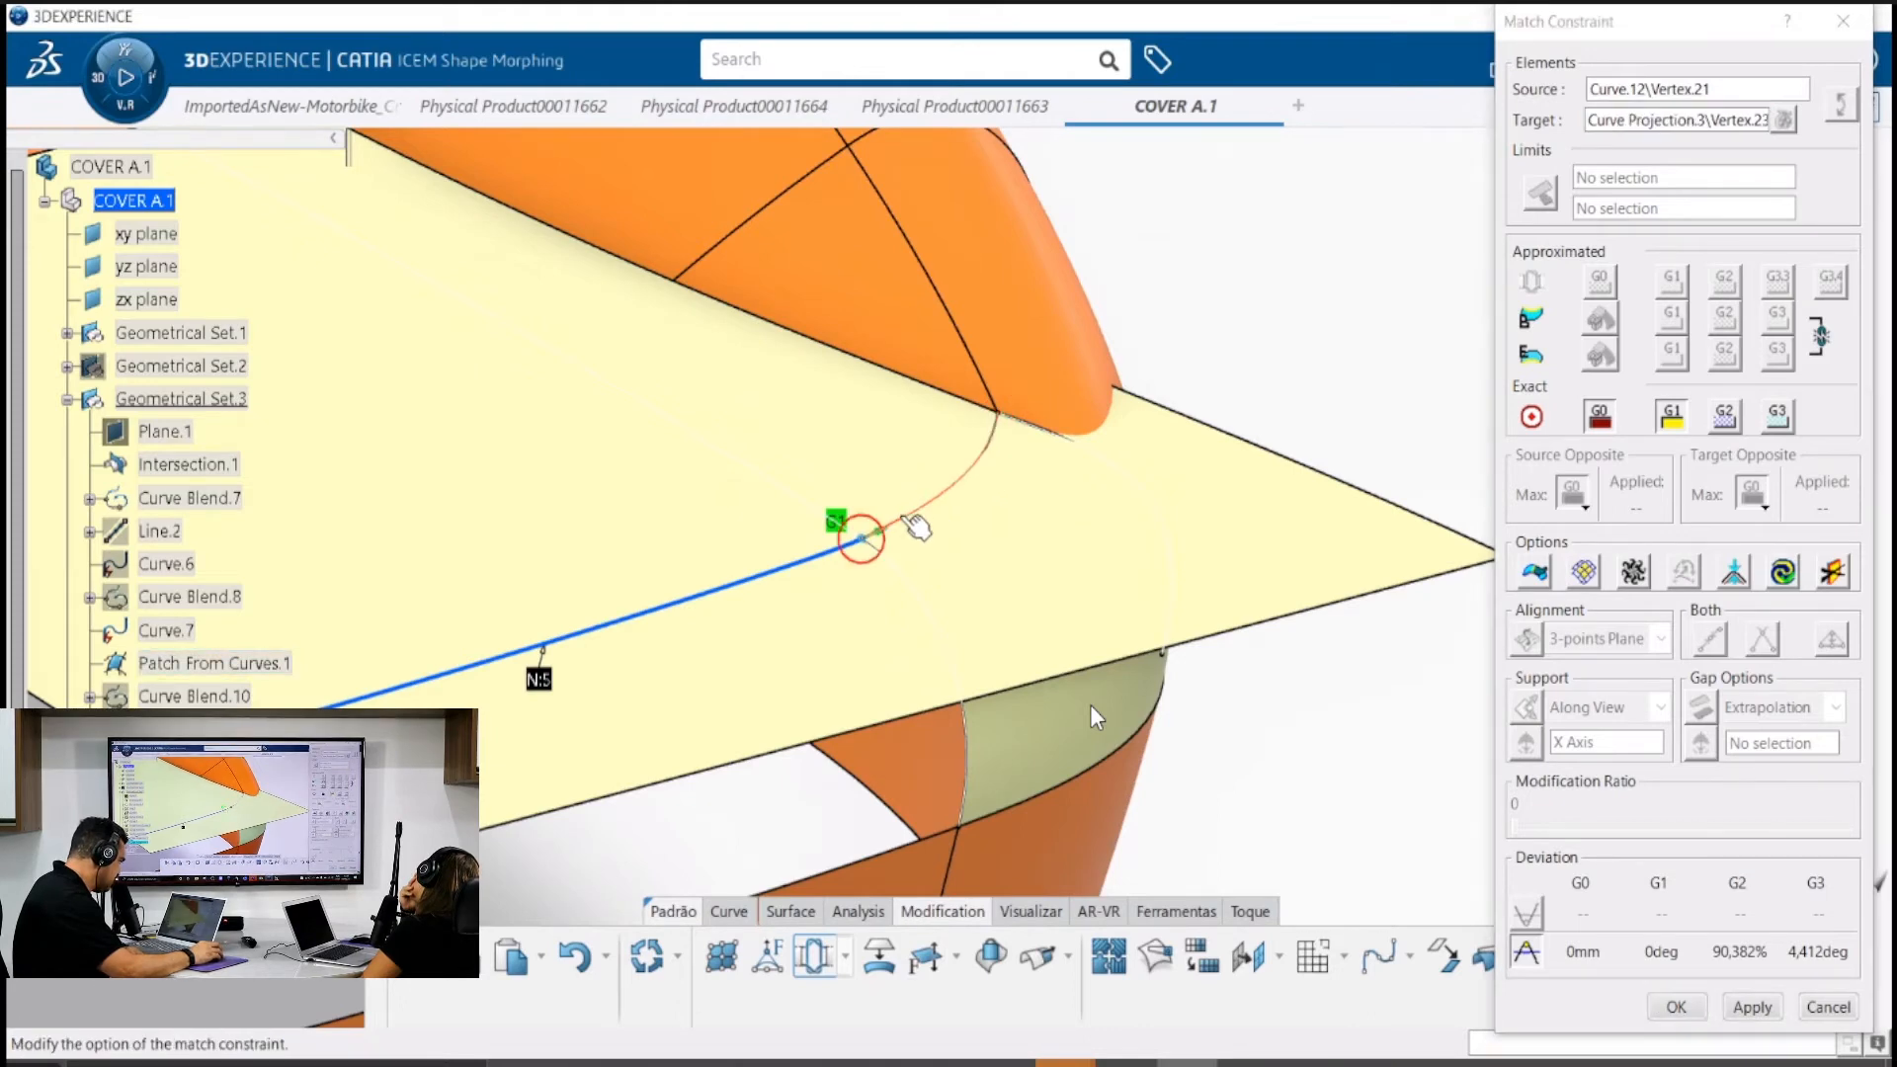
{"action": "middle_click_drag", "start_coordinate": [1038, 597], "coordinate": [1021, 542]}
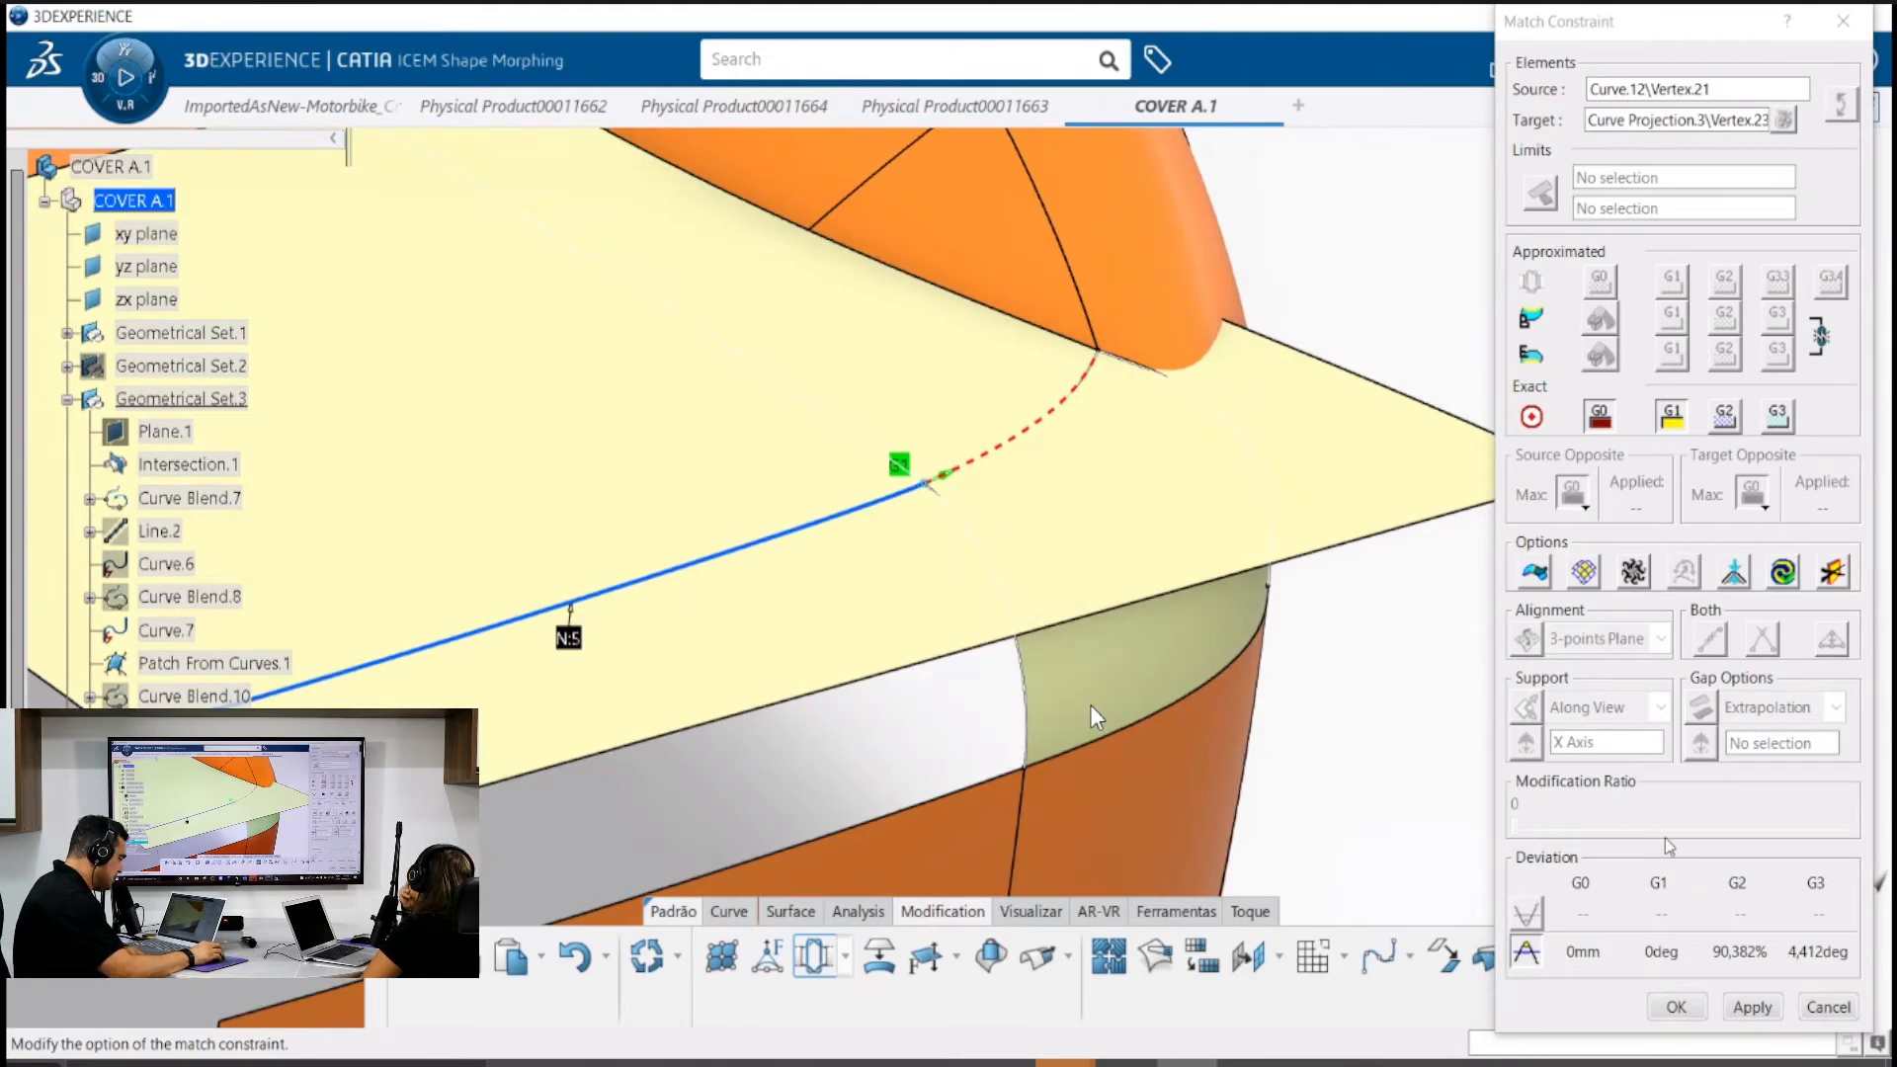
{"action": "left_click", "coordinate": [1648, 160]}
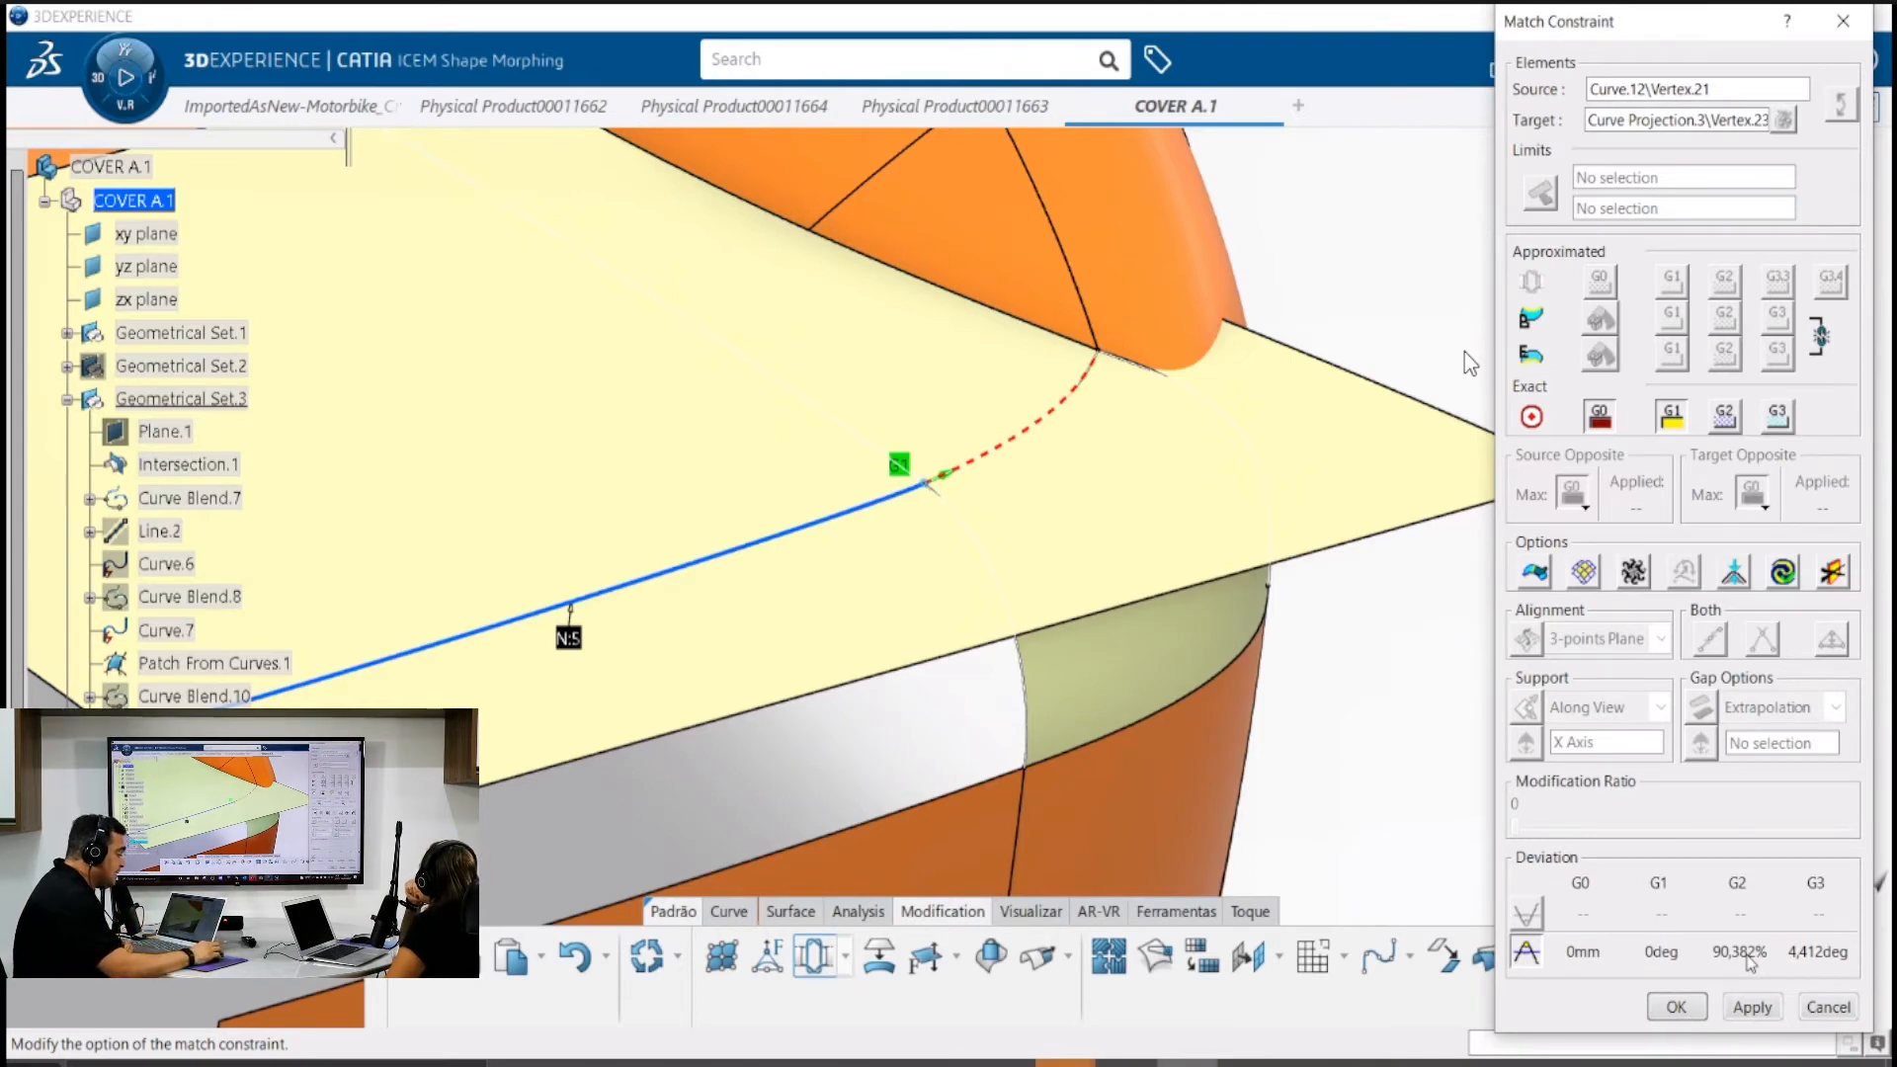
Add exact G2 continuity to the match, set the source curve's order to 6 and apply it
{"action": "left_click", "coordinate": [1724, 419]}
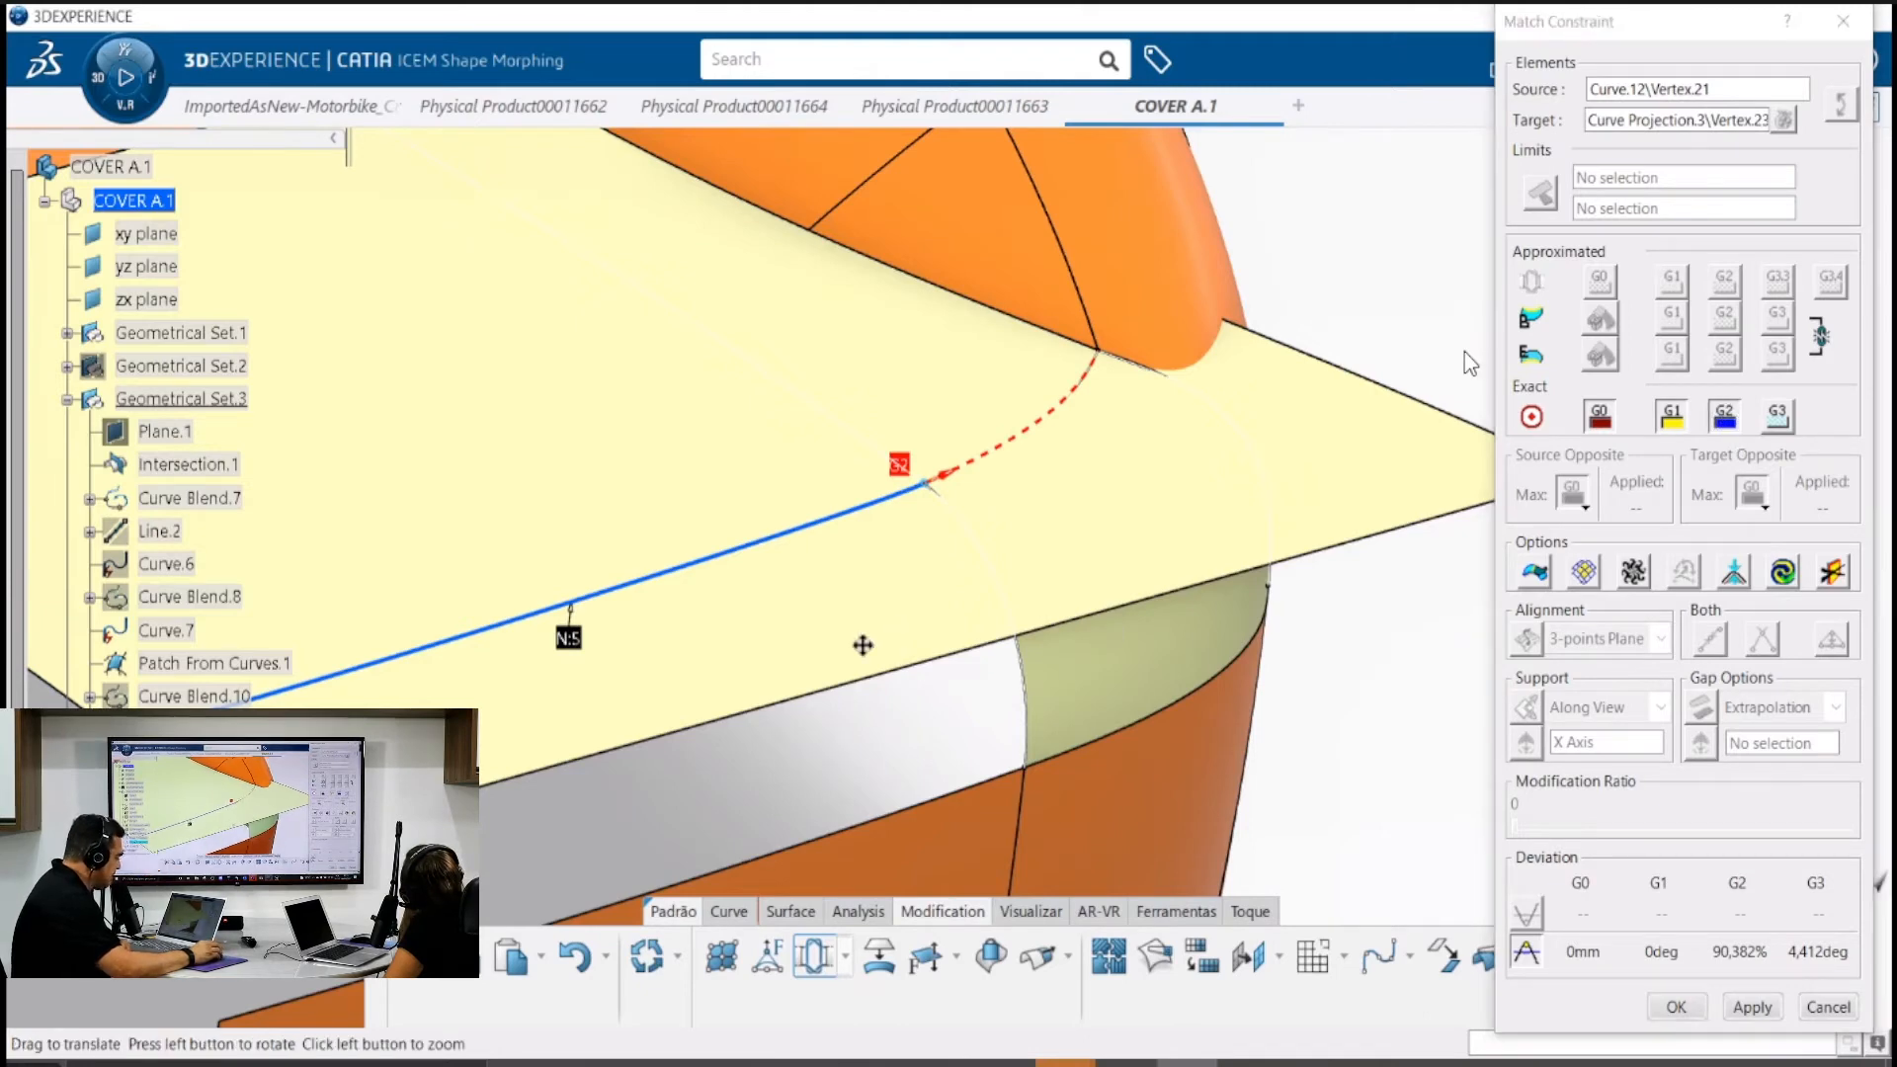
{"action": "mouse_move", "coordinate": [863, 645]}
{"action": "middle_mouse_down"}
{"action": "mouse_move", "coordinate": [955, 645]}
{"action": "mouse_move", "coordinate": [1007, 542]}
{"action": "mouse_move", "coordinate": [932, 563]}
{"action": "mouse_move", "coordinate": [919, 644]}
{"action": "middle_mouse_up"}
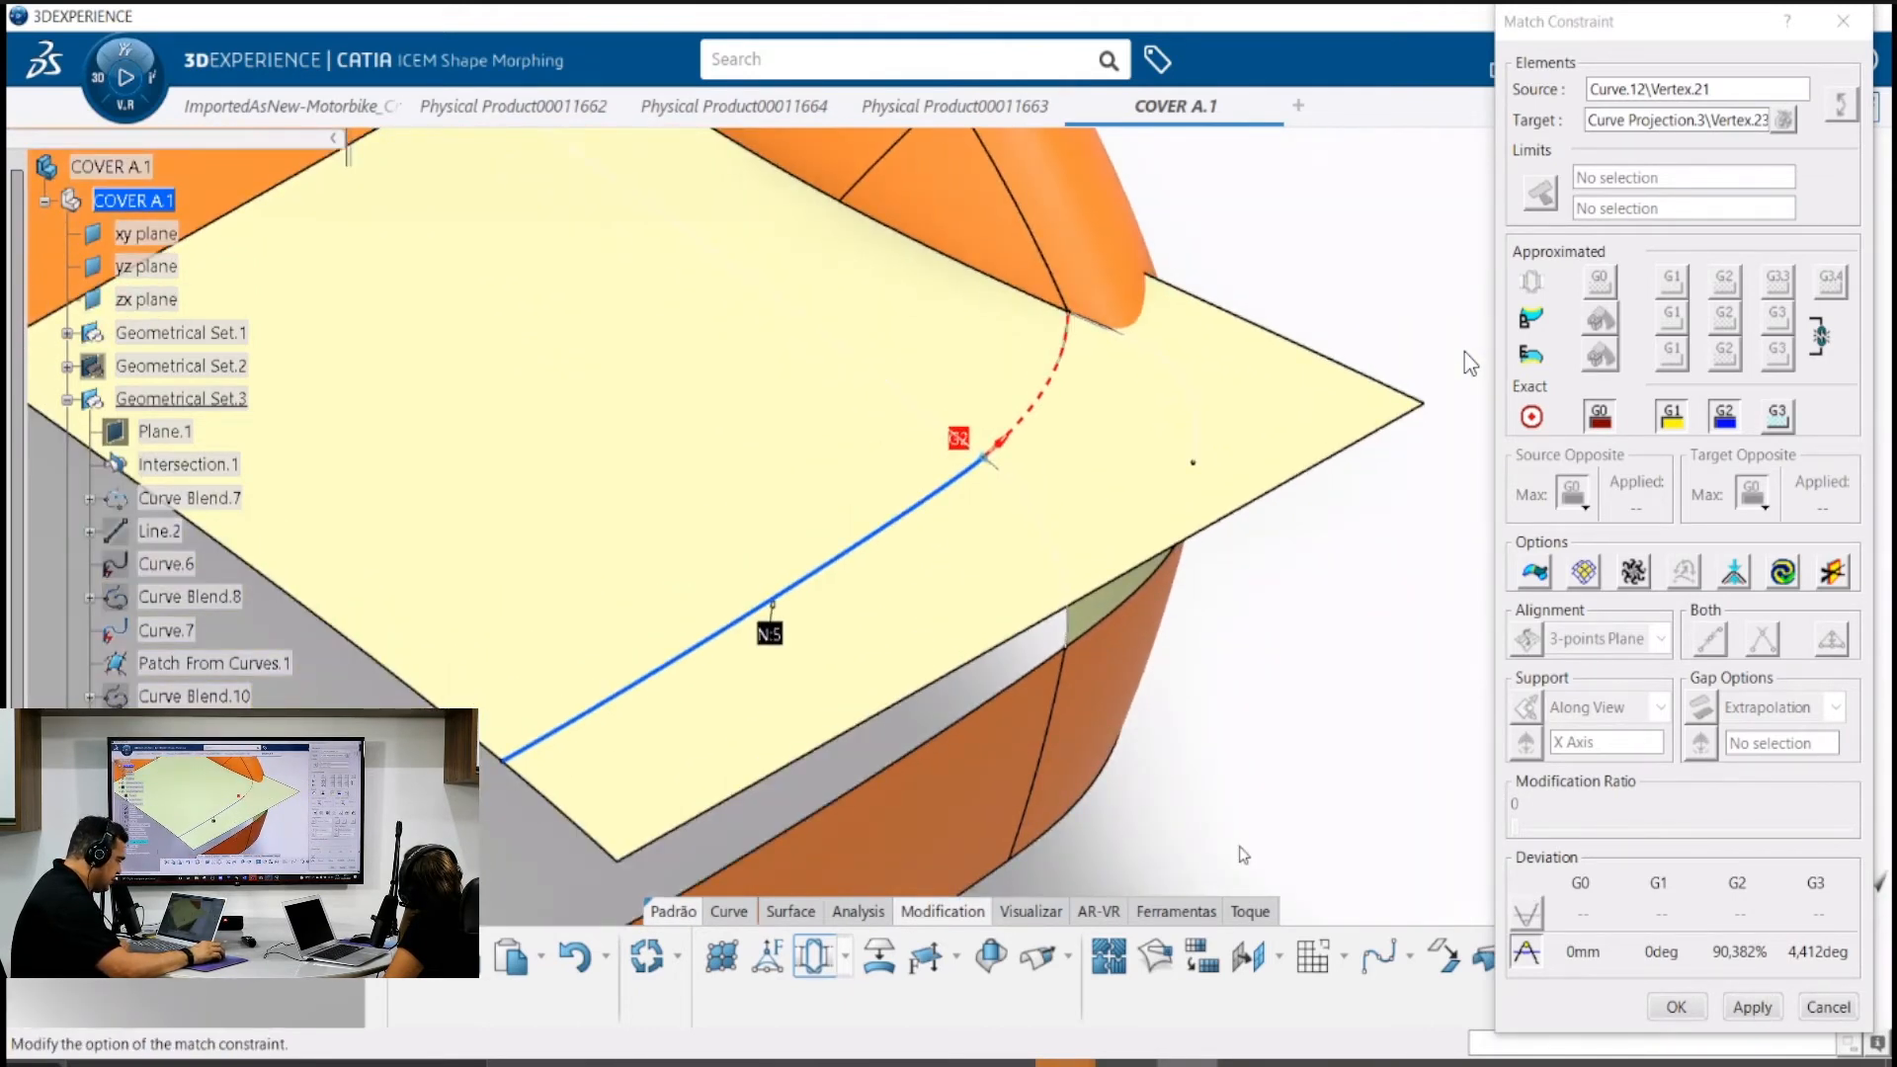
{"action": "left_click", "coordinate": [770, 633]}
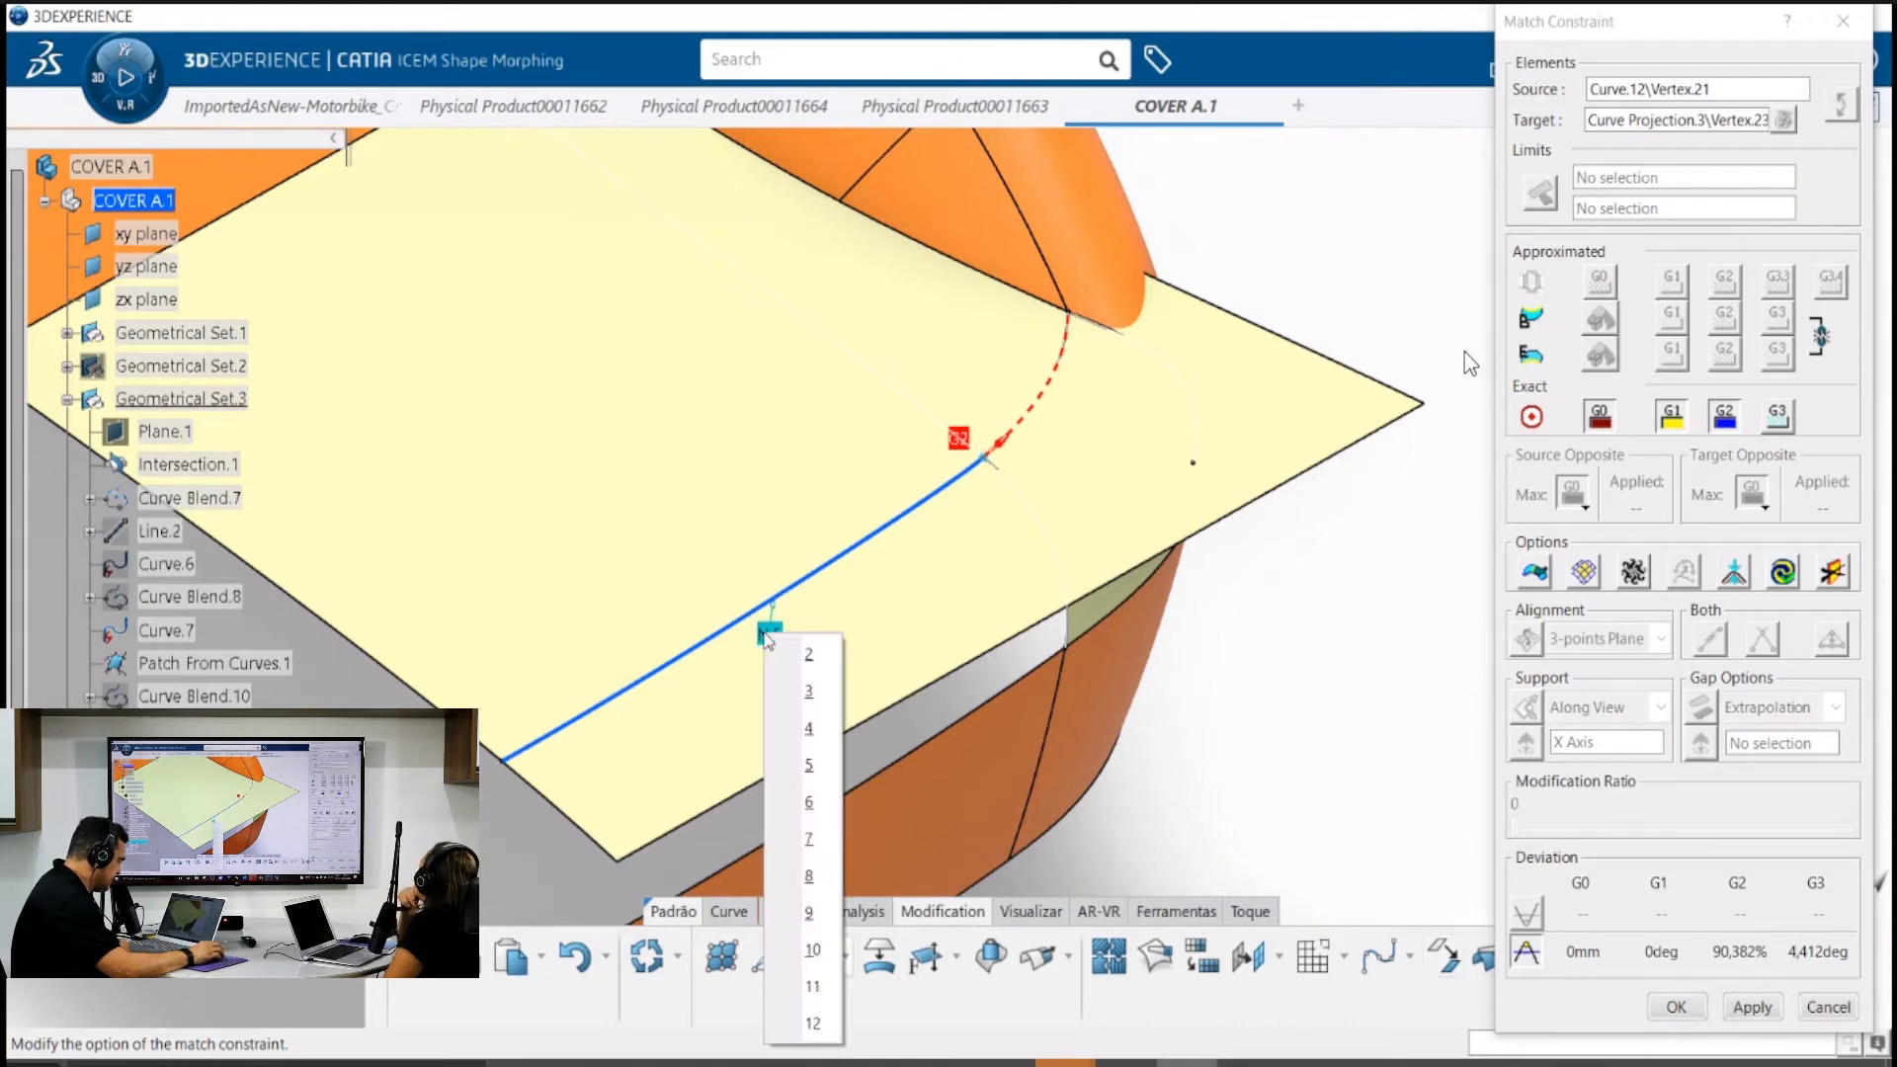
{"action": "left_click", "coordinate": [810, 802]}
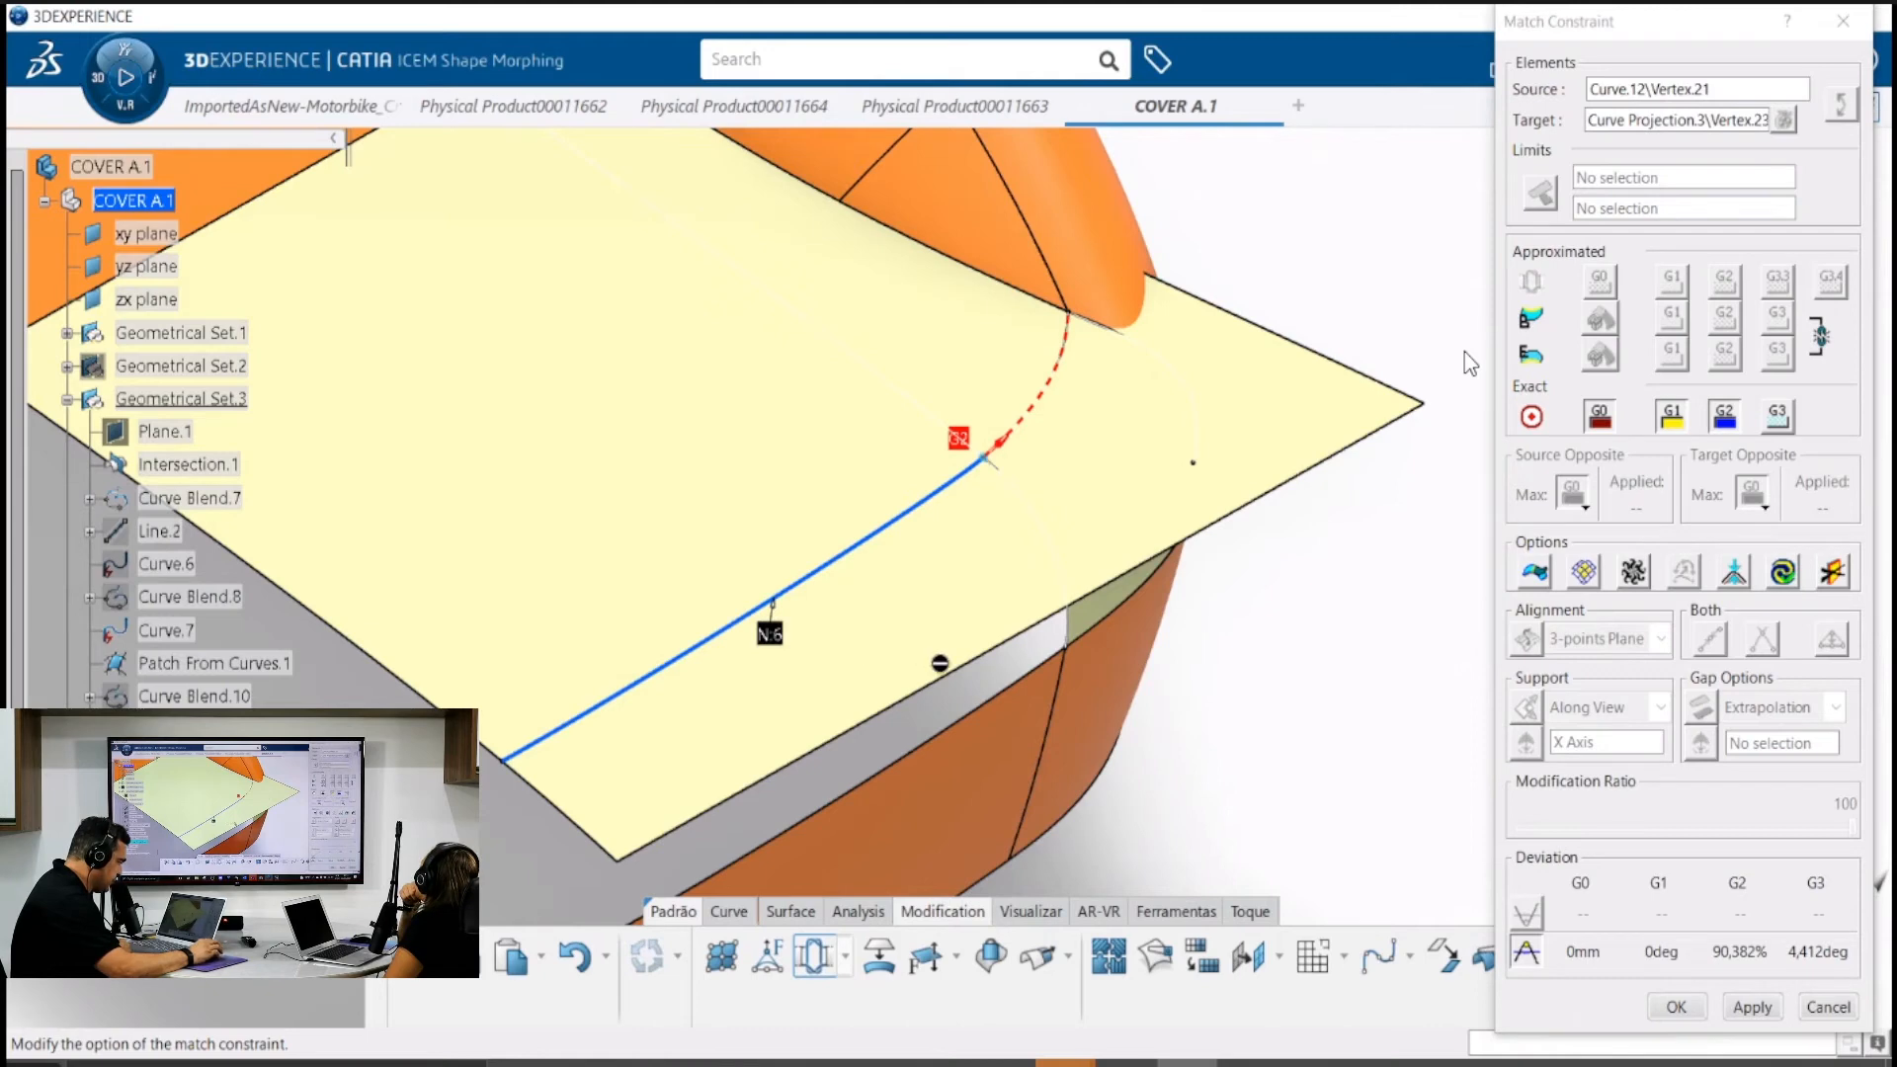
{"action": "left_click", "coordinate": [1752, 1006]}
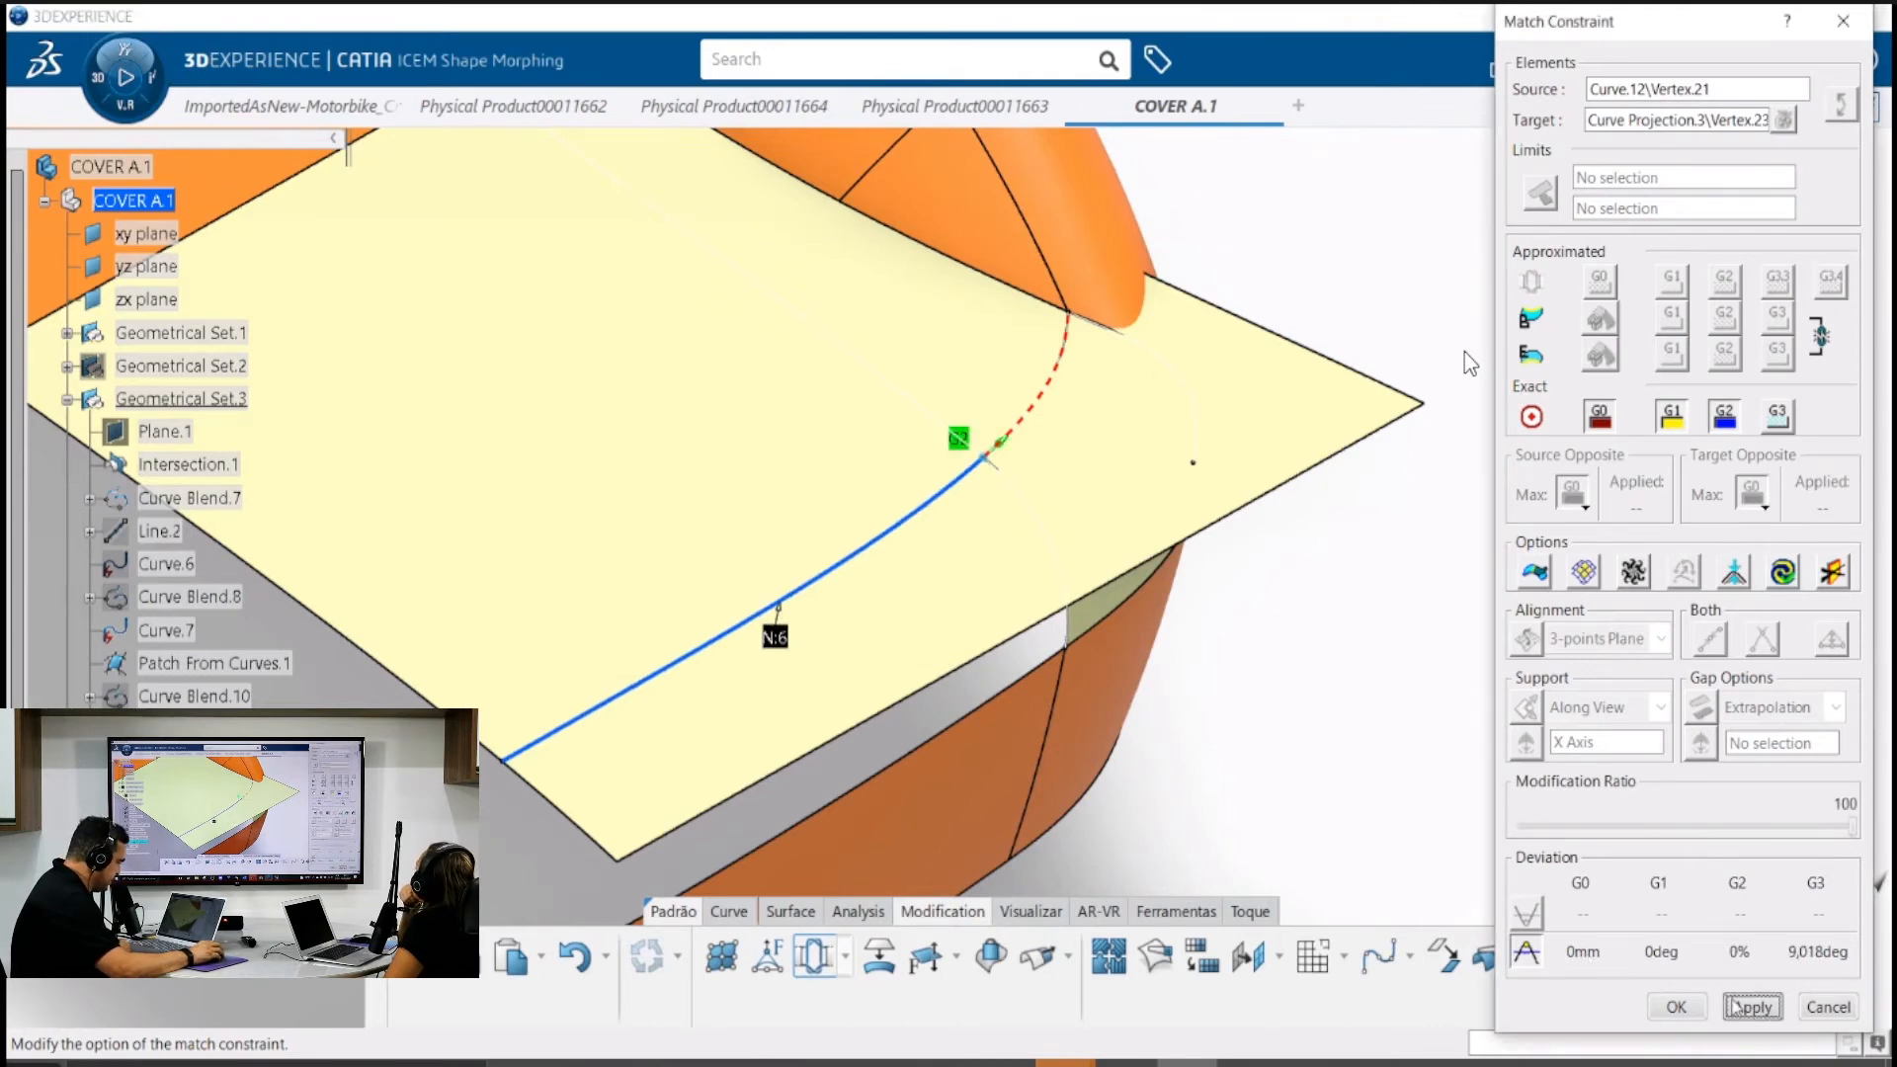
Examine the order 6 matched curve's shape on the untrimmed surface from the side, from above and against the whole cover
{"action": "middle_click_drag", "start_coordinate": [965, 604], "coordinate": [1016, 463]}
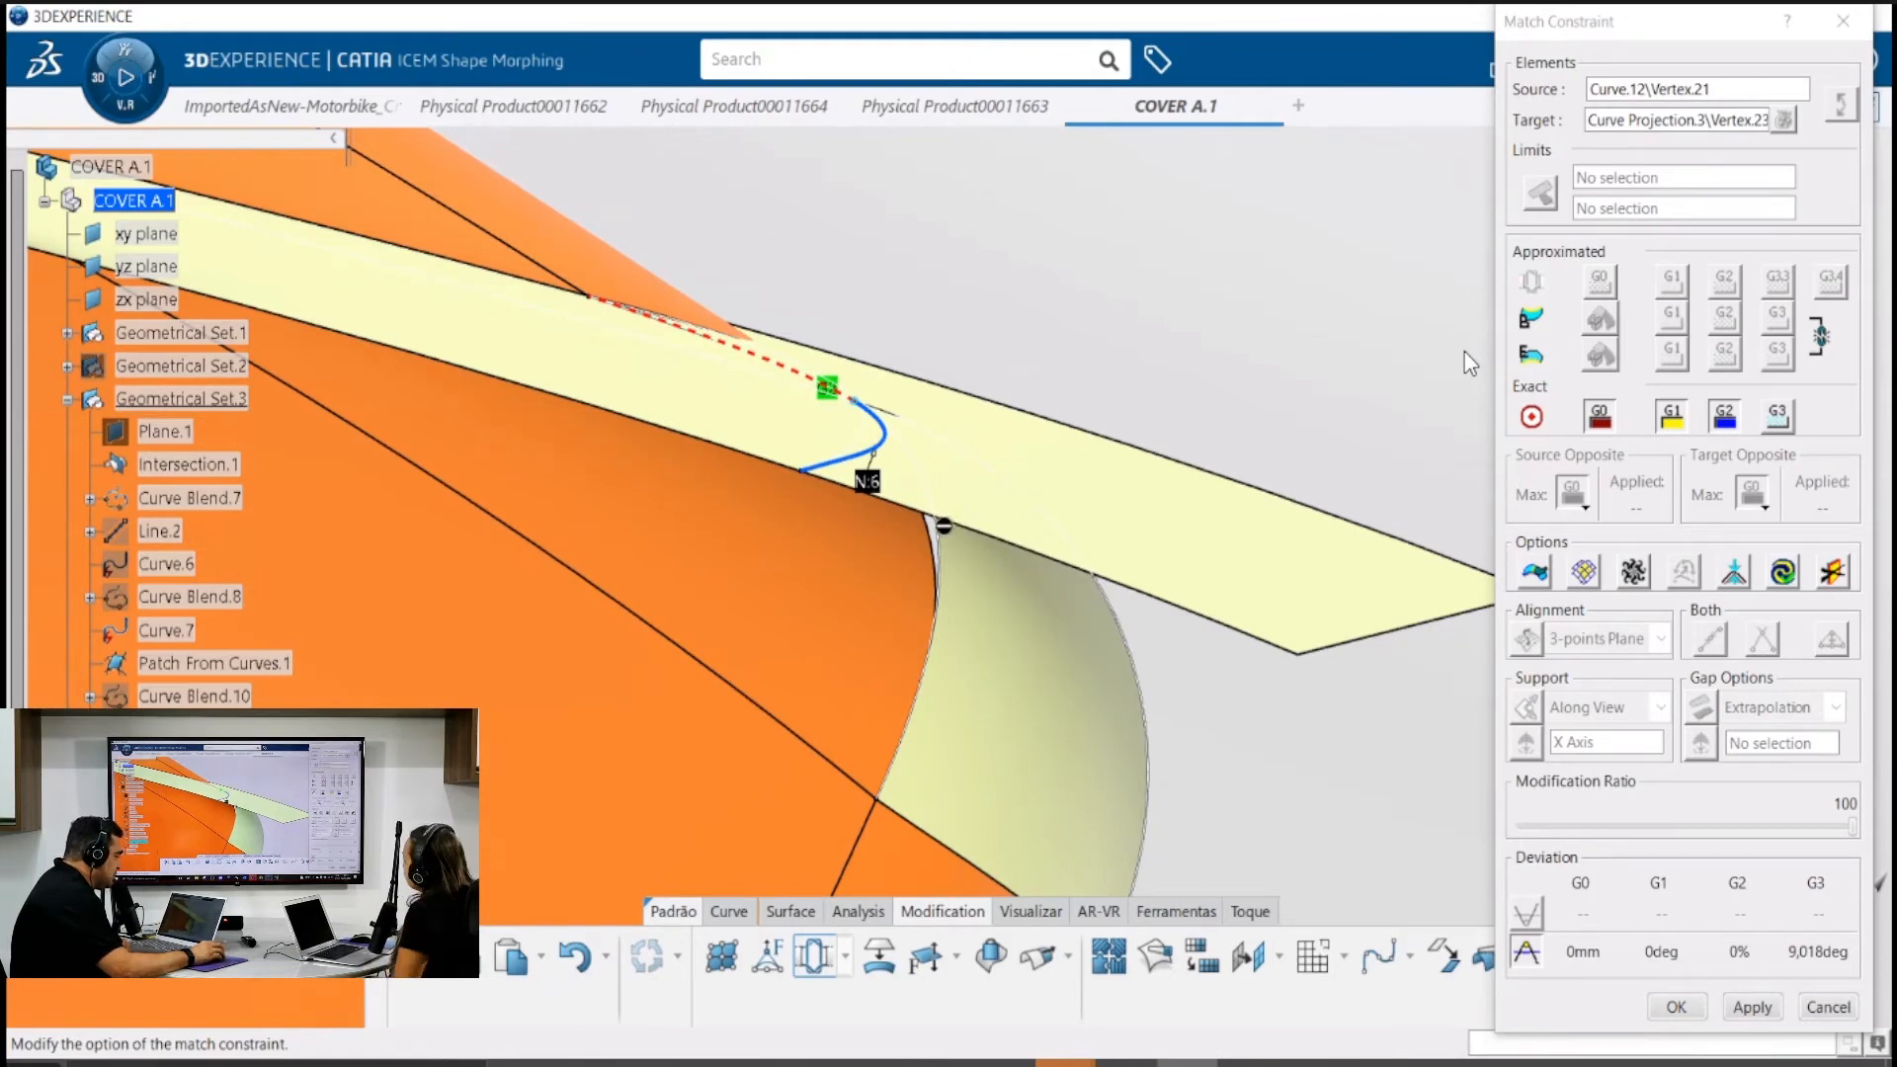
{"action": "middle_click_drag", "start_coordinate": [904, 475], "coordinate": [676, 475]}
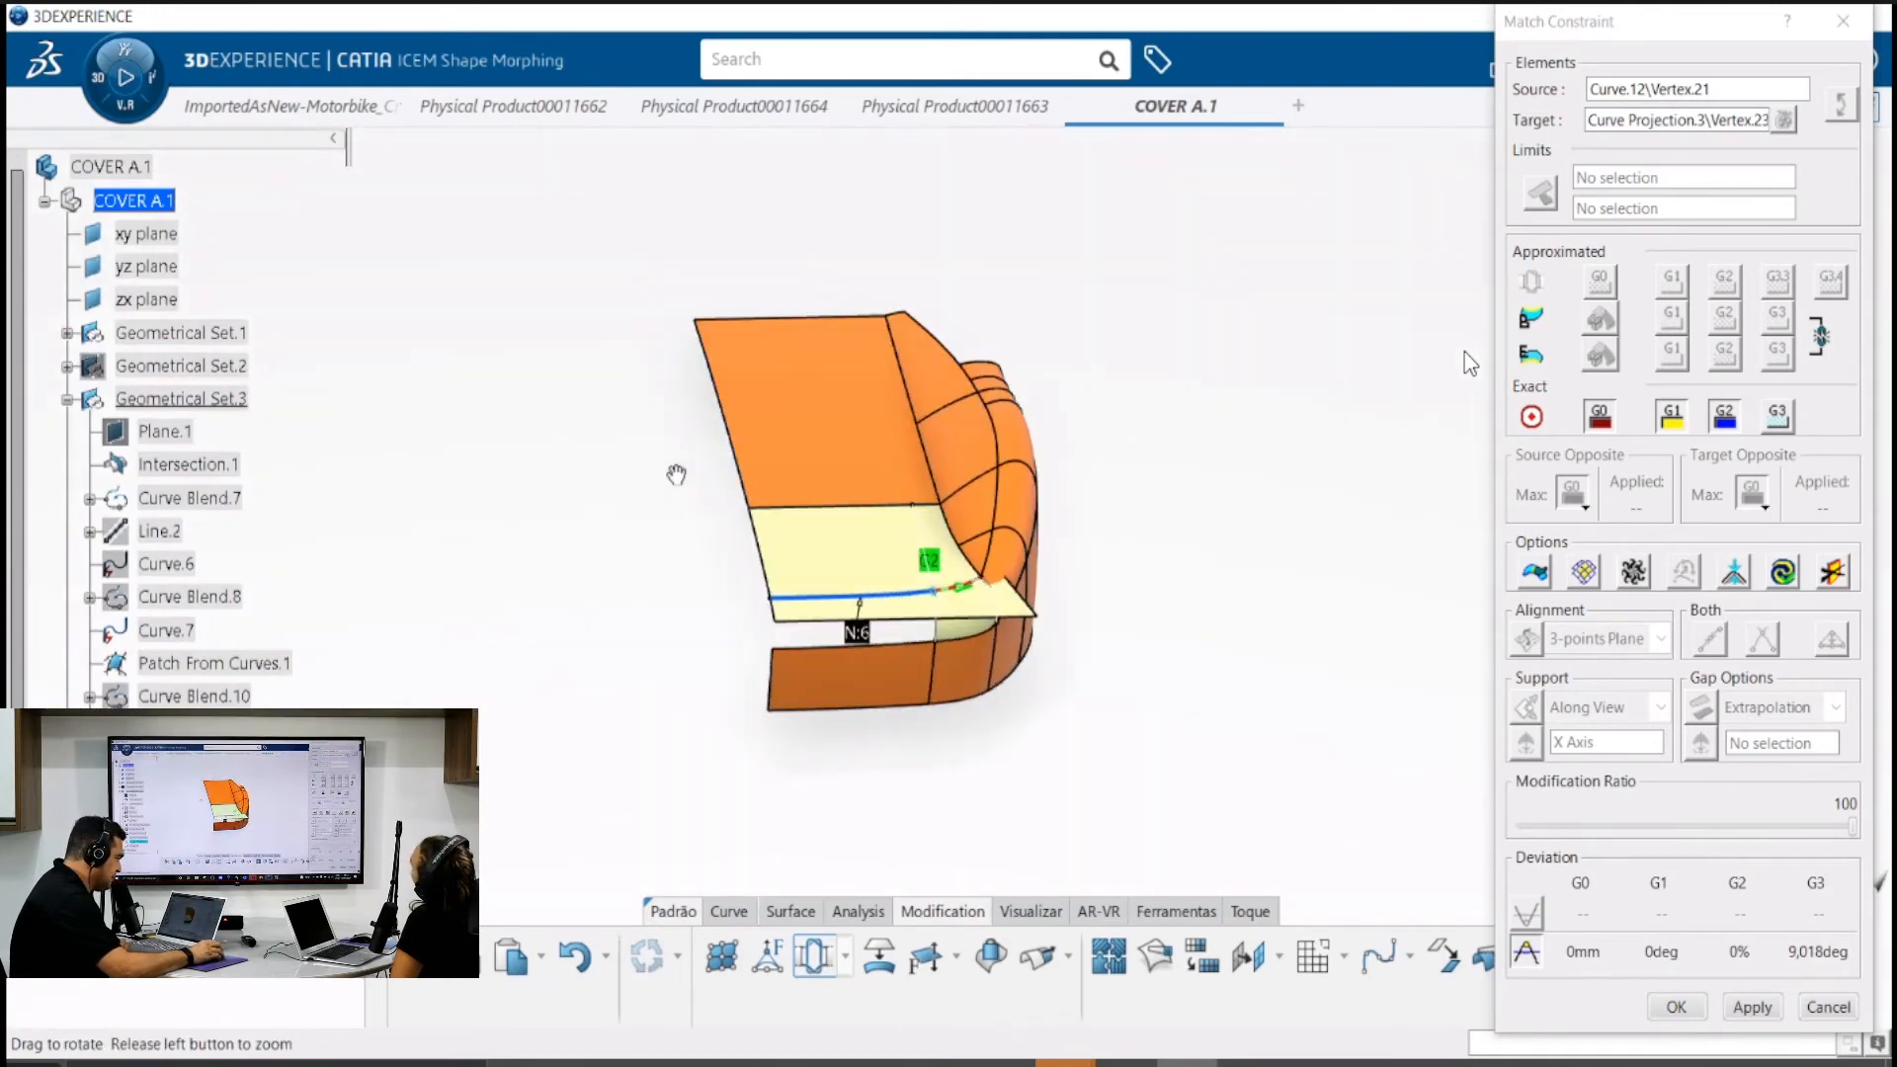
{"action": "mouse_move", "coordinate": [836, 591]}
{"action": "middle_mouse_down"}
{"action": "mouse_move", "coordinate": [813, 725]}
{"action": "mouse_move", "coordinate": [897, 460]}
{"action": "mouse_move", "coordinate": [821, 567]}
{"action": "middle_mouse_up"}
{"action": "middle_click_drag", "start_coordinate": [669, 487], "coordinate": [697, 227]}
{"action": "middle_click_drag", "start_coordinate": [665, 360], "coordinate": [1038, 535]}
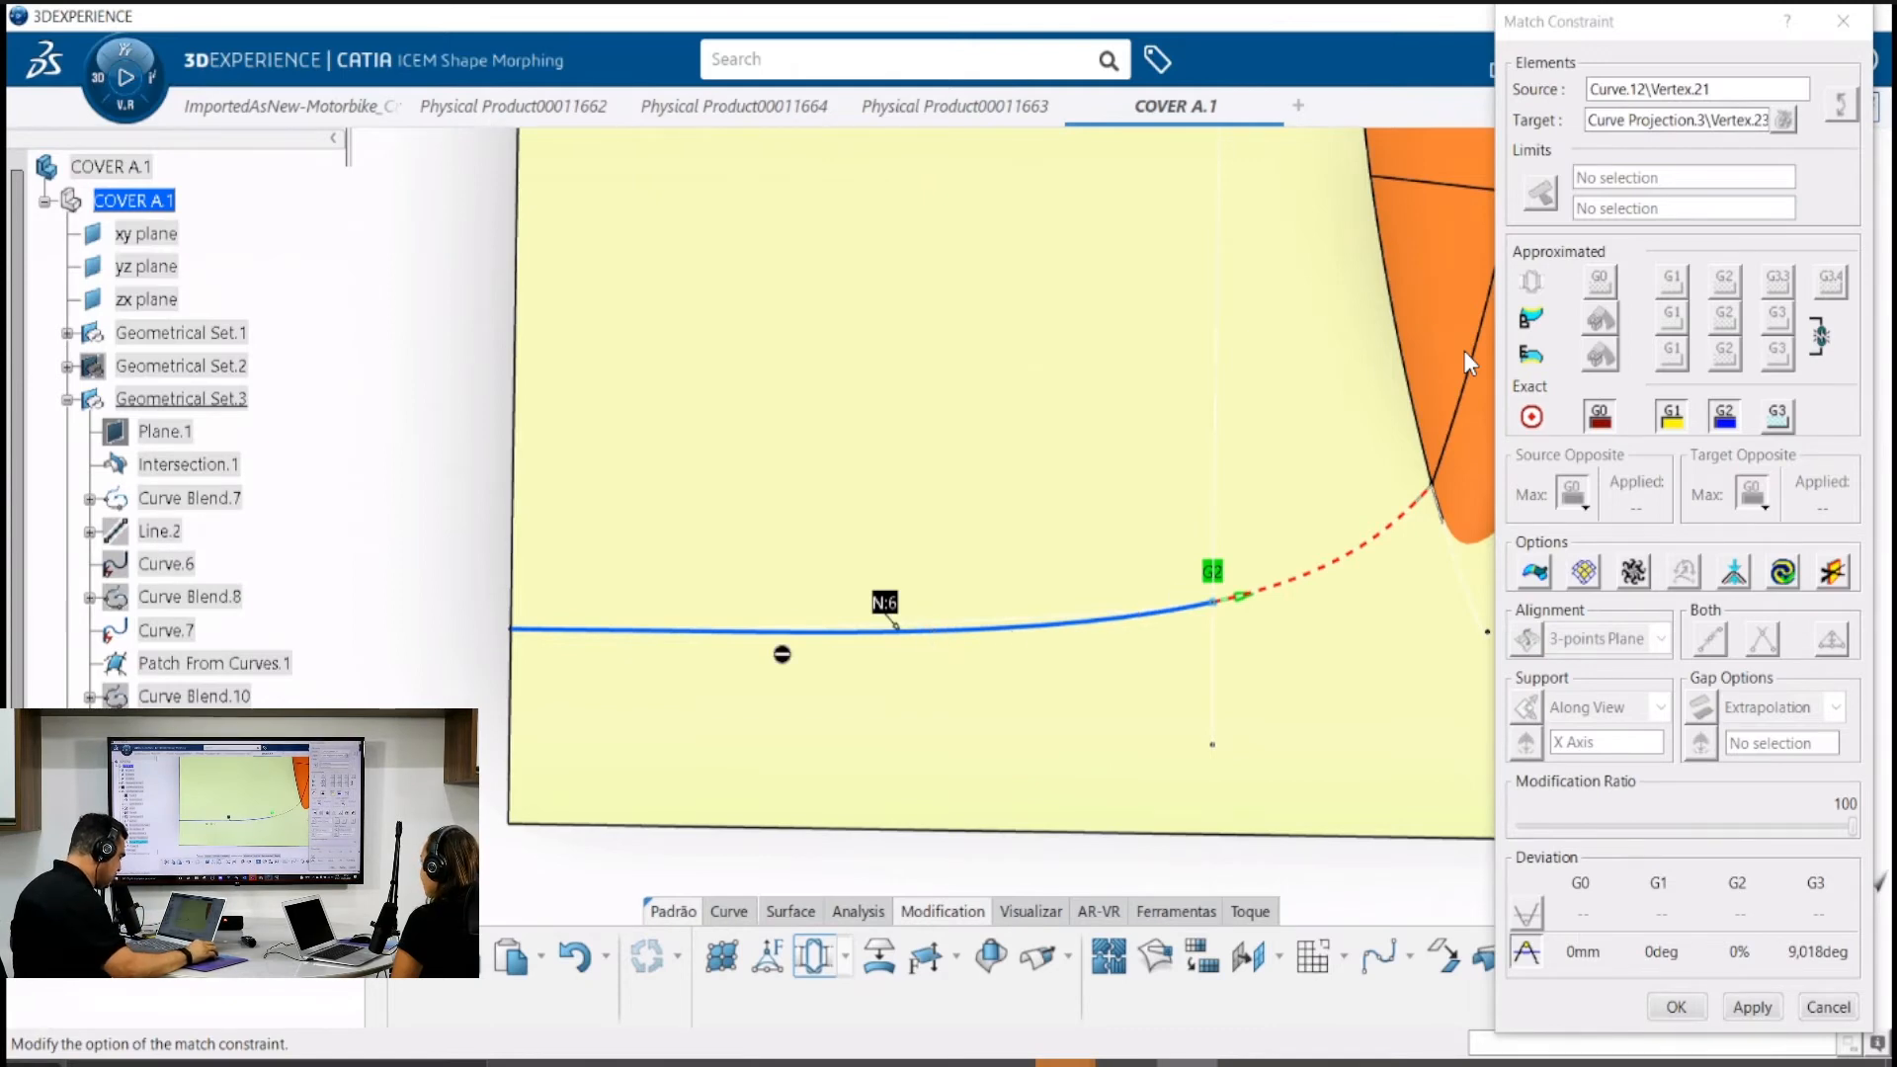
{"action": "middle_click_drag", "start_coordinate": [1121, 633], "coordinate": [982, 667]}
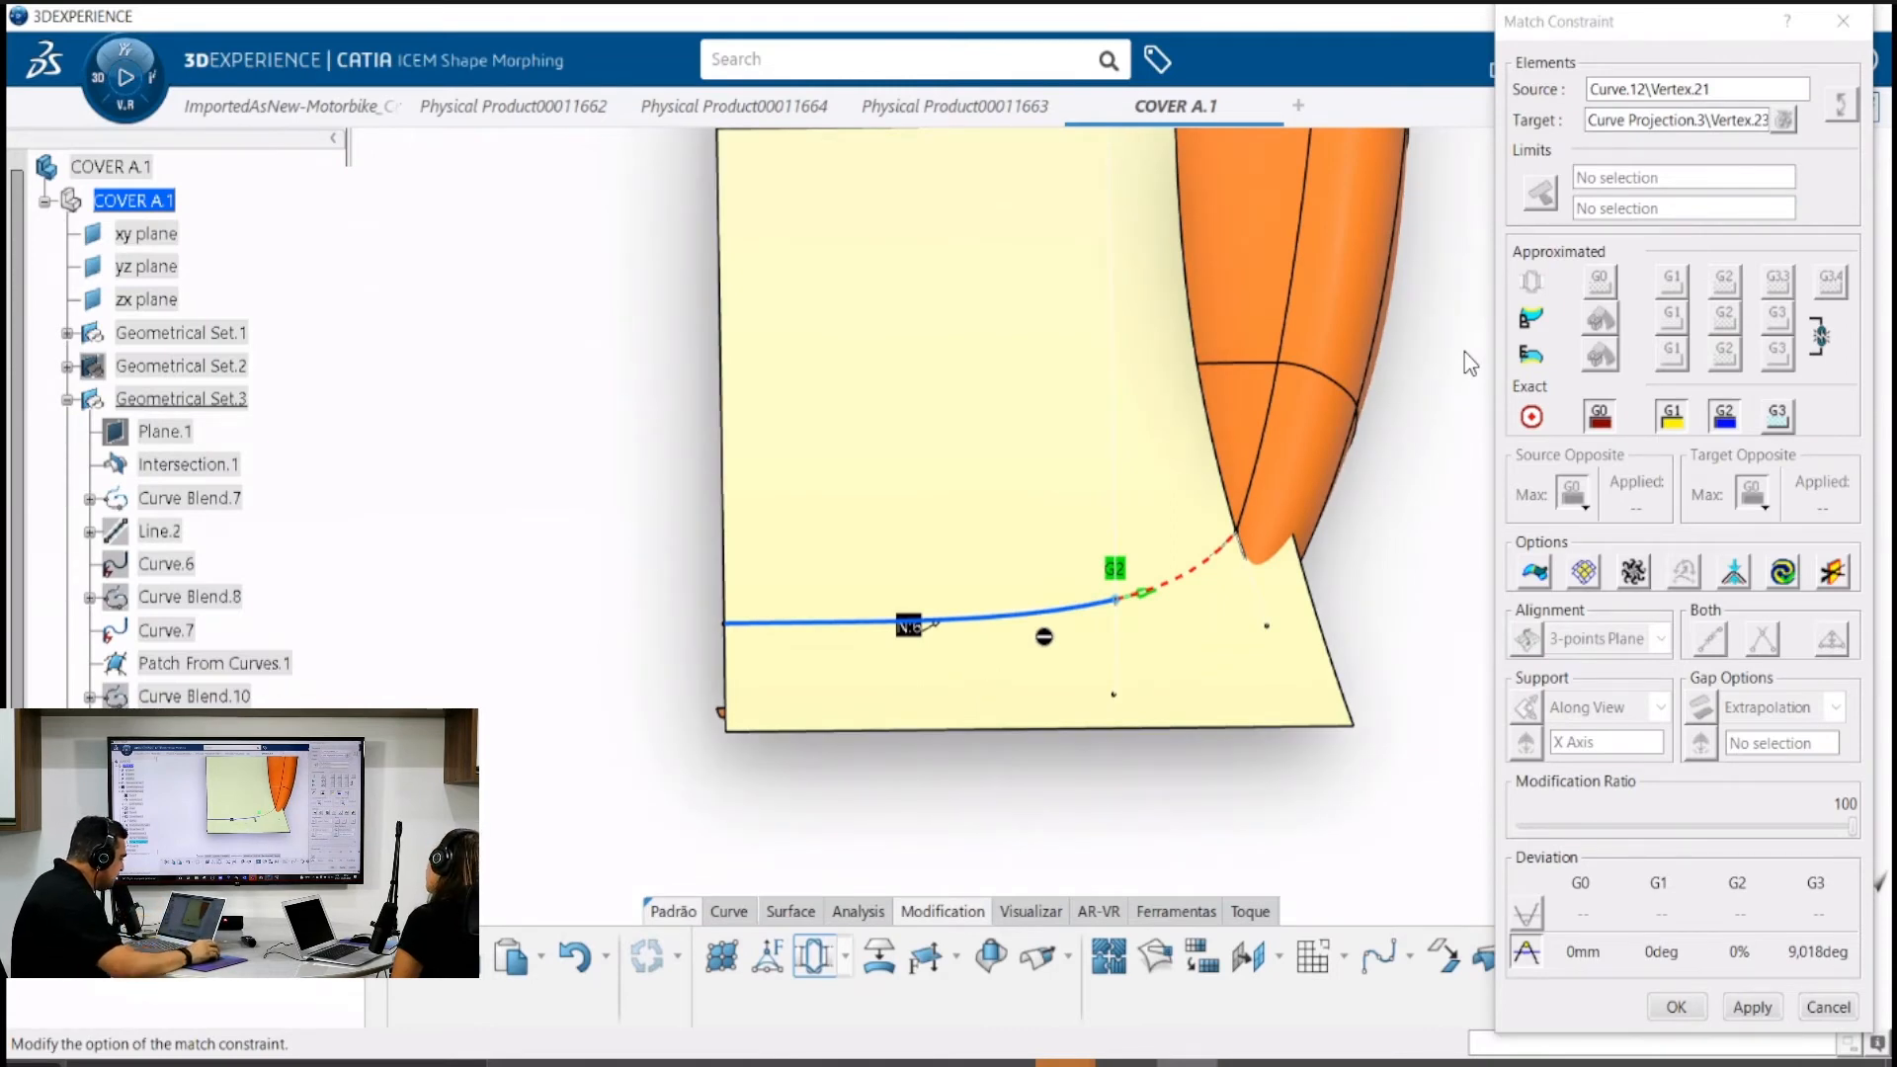
{"action": "middle_click_drag", "start_coordinate": [1112, 662], "coordinate": [972, 579]}
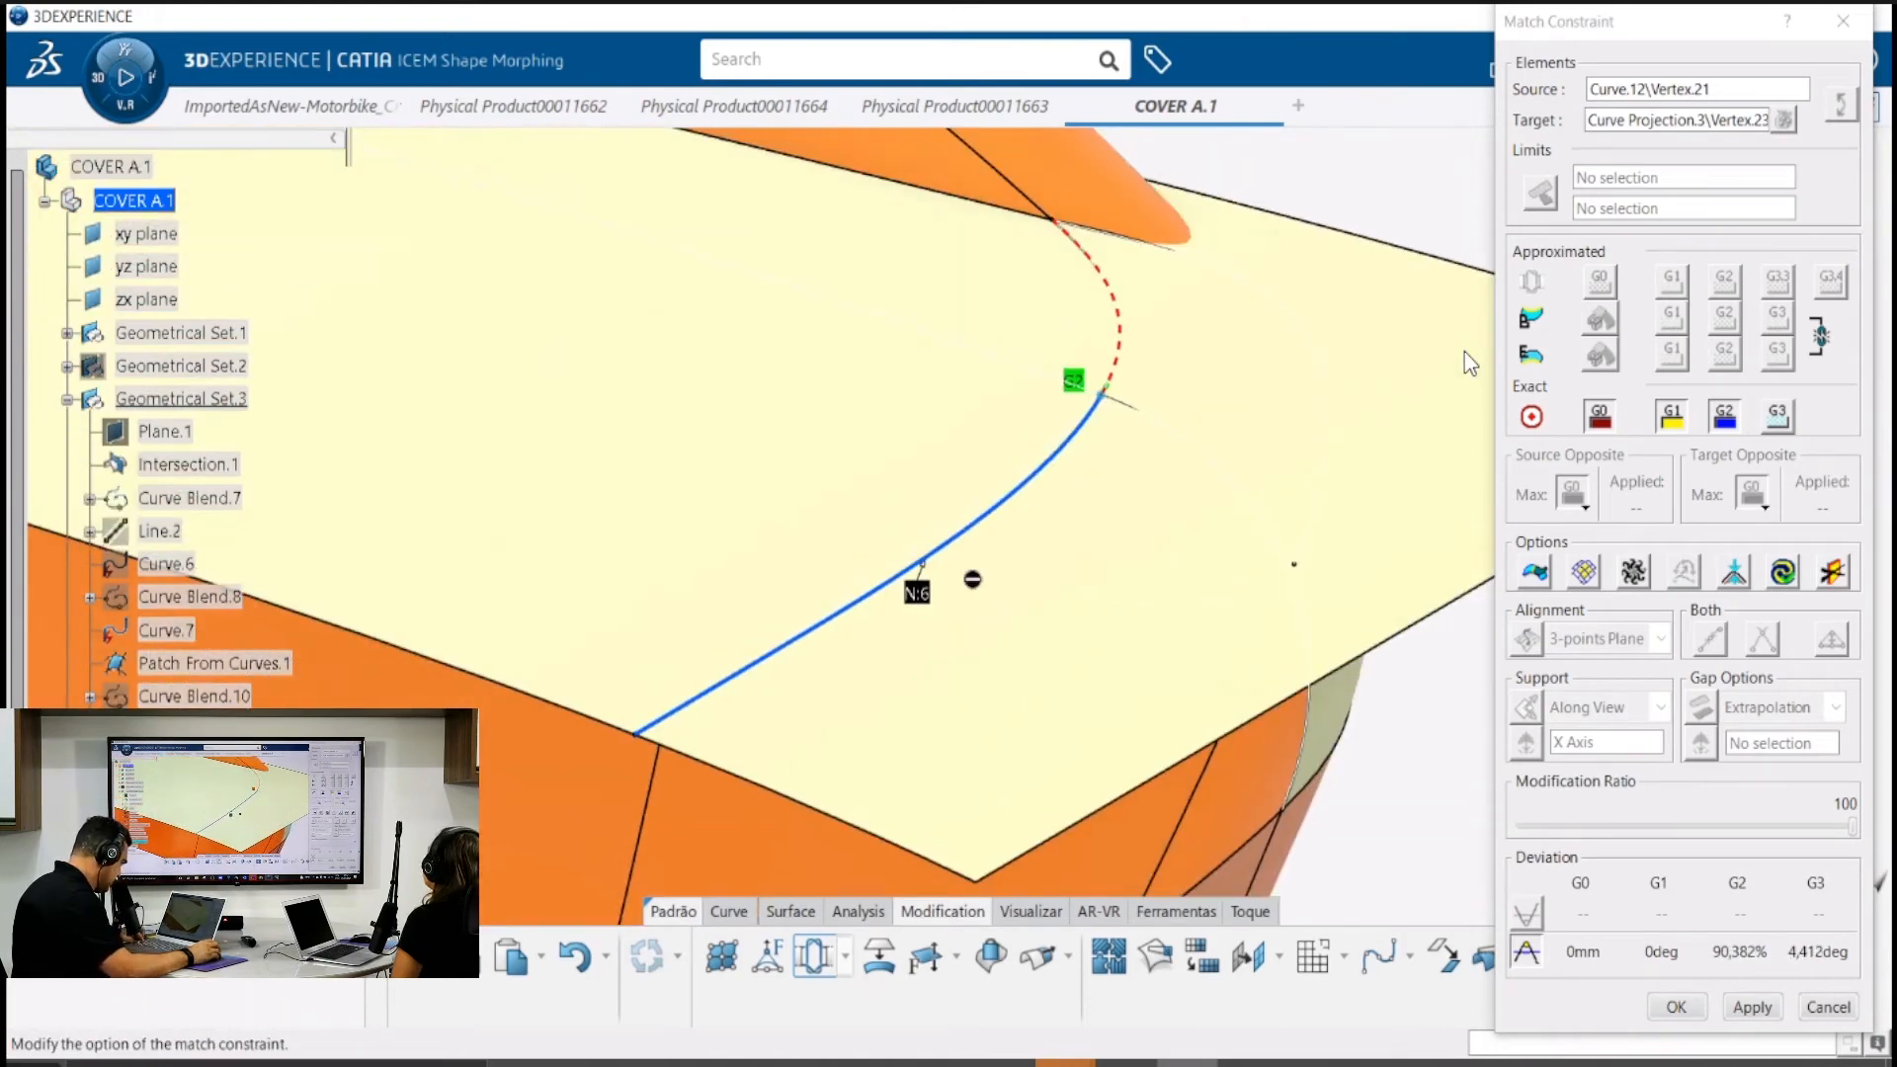
Raise the matched source curve's order to 8 and apply the match
{"action": "left_click", "coordinate": [913, 597]}
{"action": "left_click", "coordinate": [952, 837]}
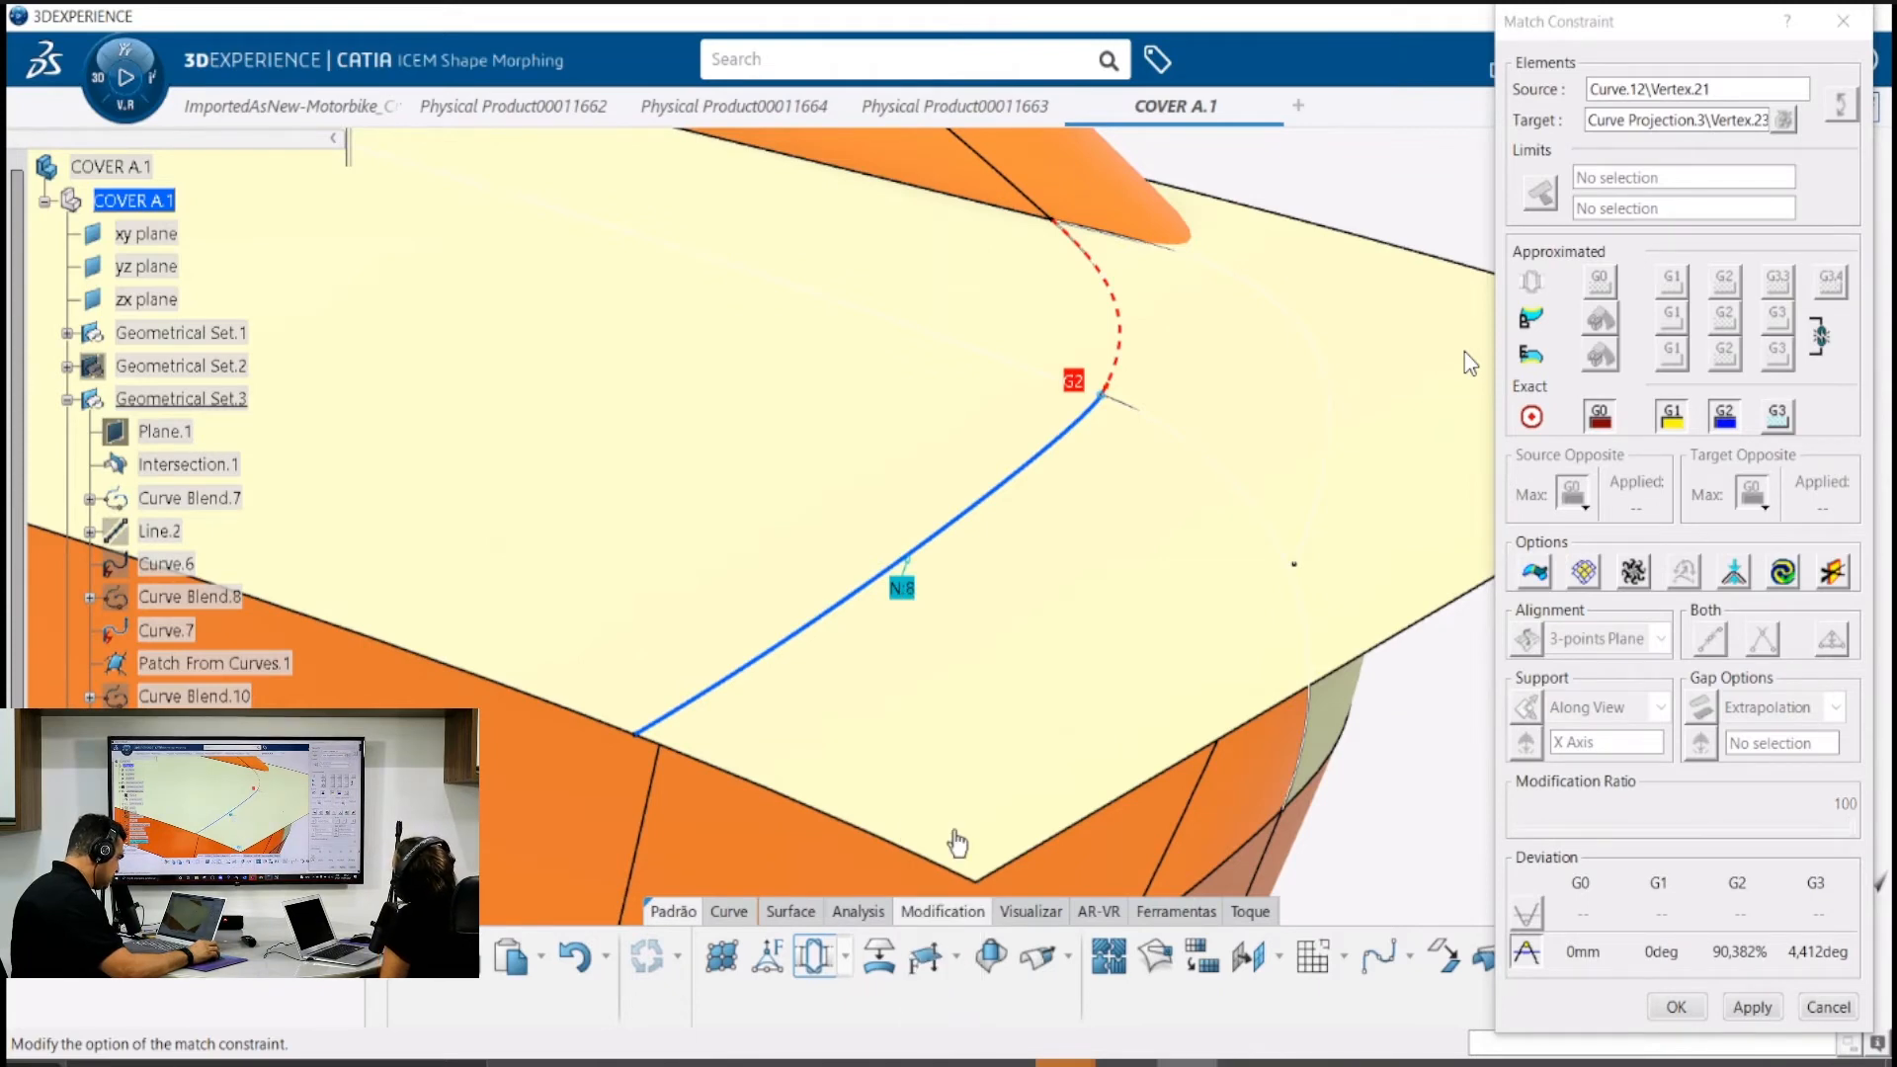
{"action": "middle_click_drag", "start_coordinate": [1048, 636], "coordinate": [1109, 543]}
{"action": "left_click", "coordinate": [1751, 1008]}
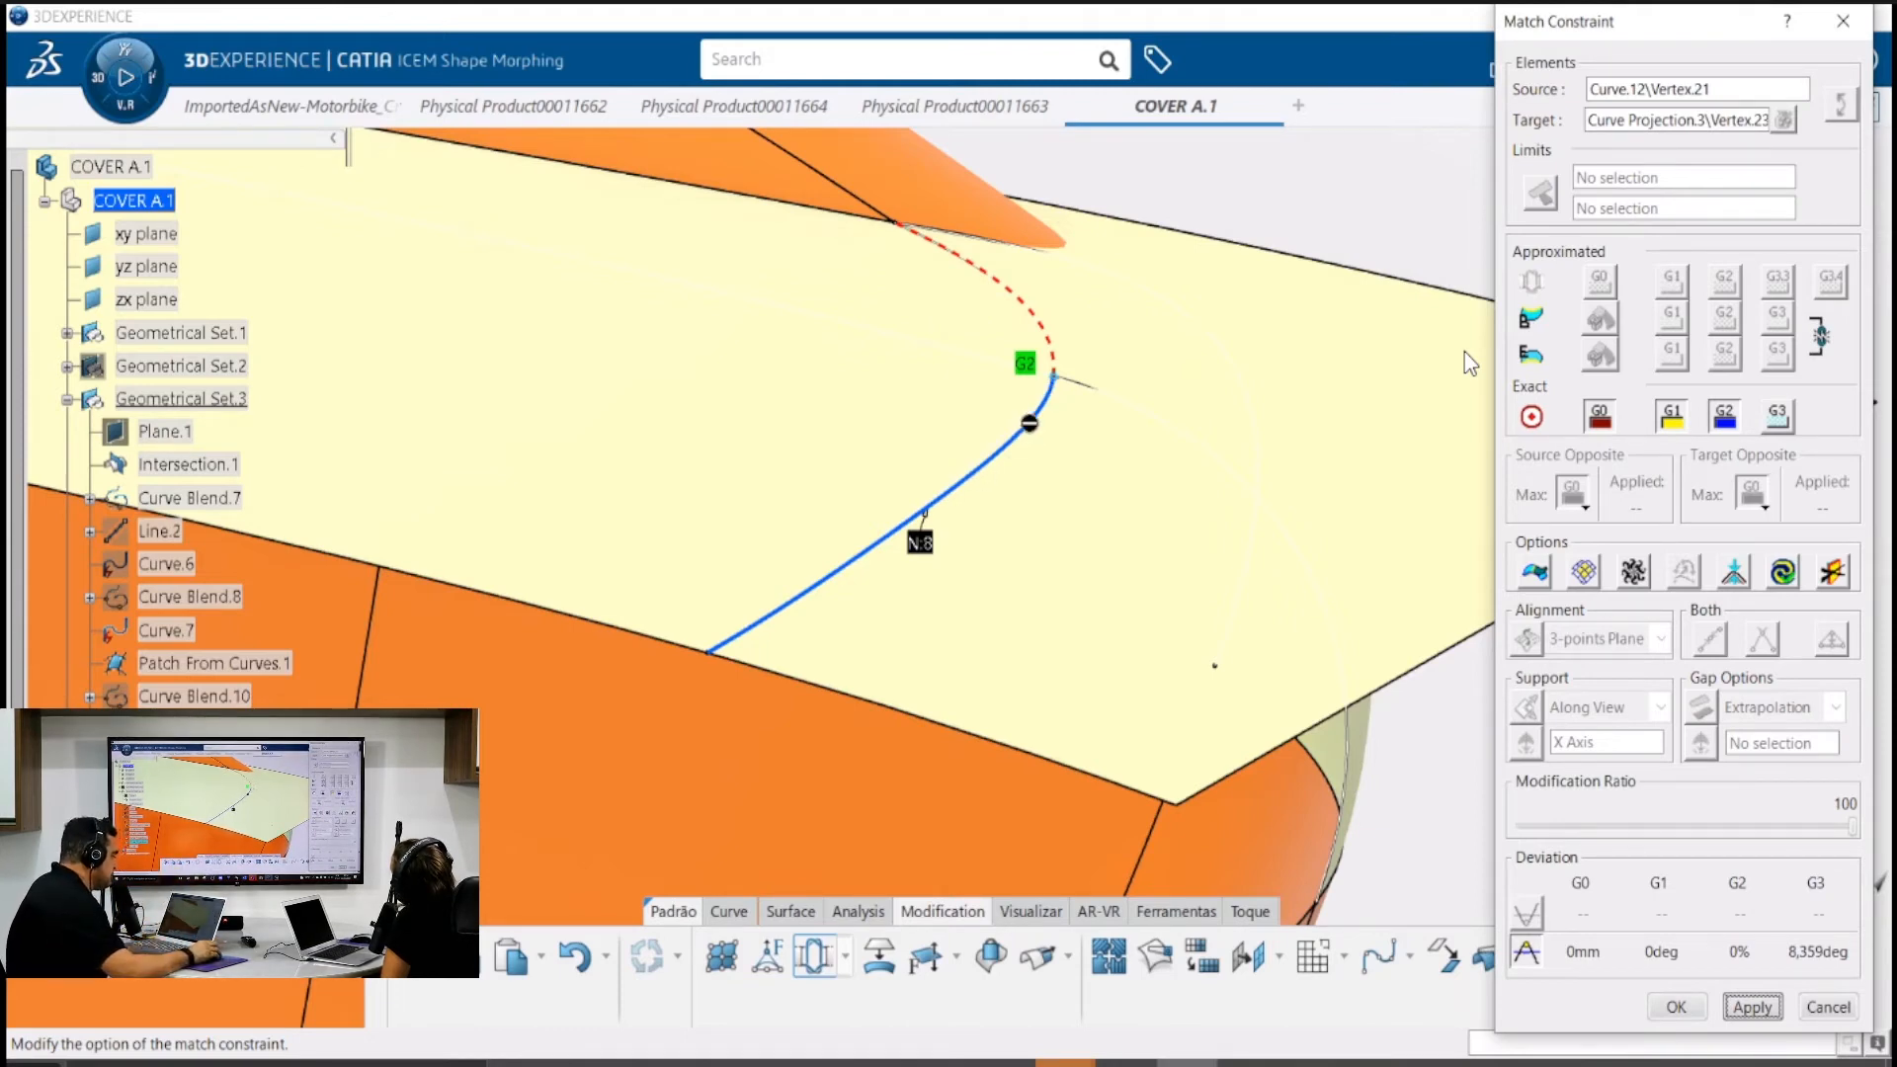
Remove the exact G2 condition from the match so it uses G1 continuity
{"action": "mouse_move", "coordinate": [1017, 580]}
{"action": "middle_mouse_down"}
{"action": "mouse_move", "coordinate": [1092, 550]}
{"action": "mouse_move", "coordinate": [1067, 467]}
{"action": "mouse_move", "coordinate": [982, 530]}
{"action": "mouse_move", "coordinate": [983, 498]}
{"action": "middle_mouse_up"}
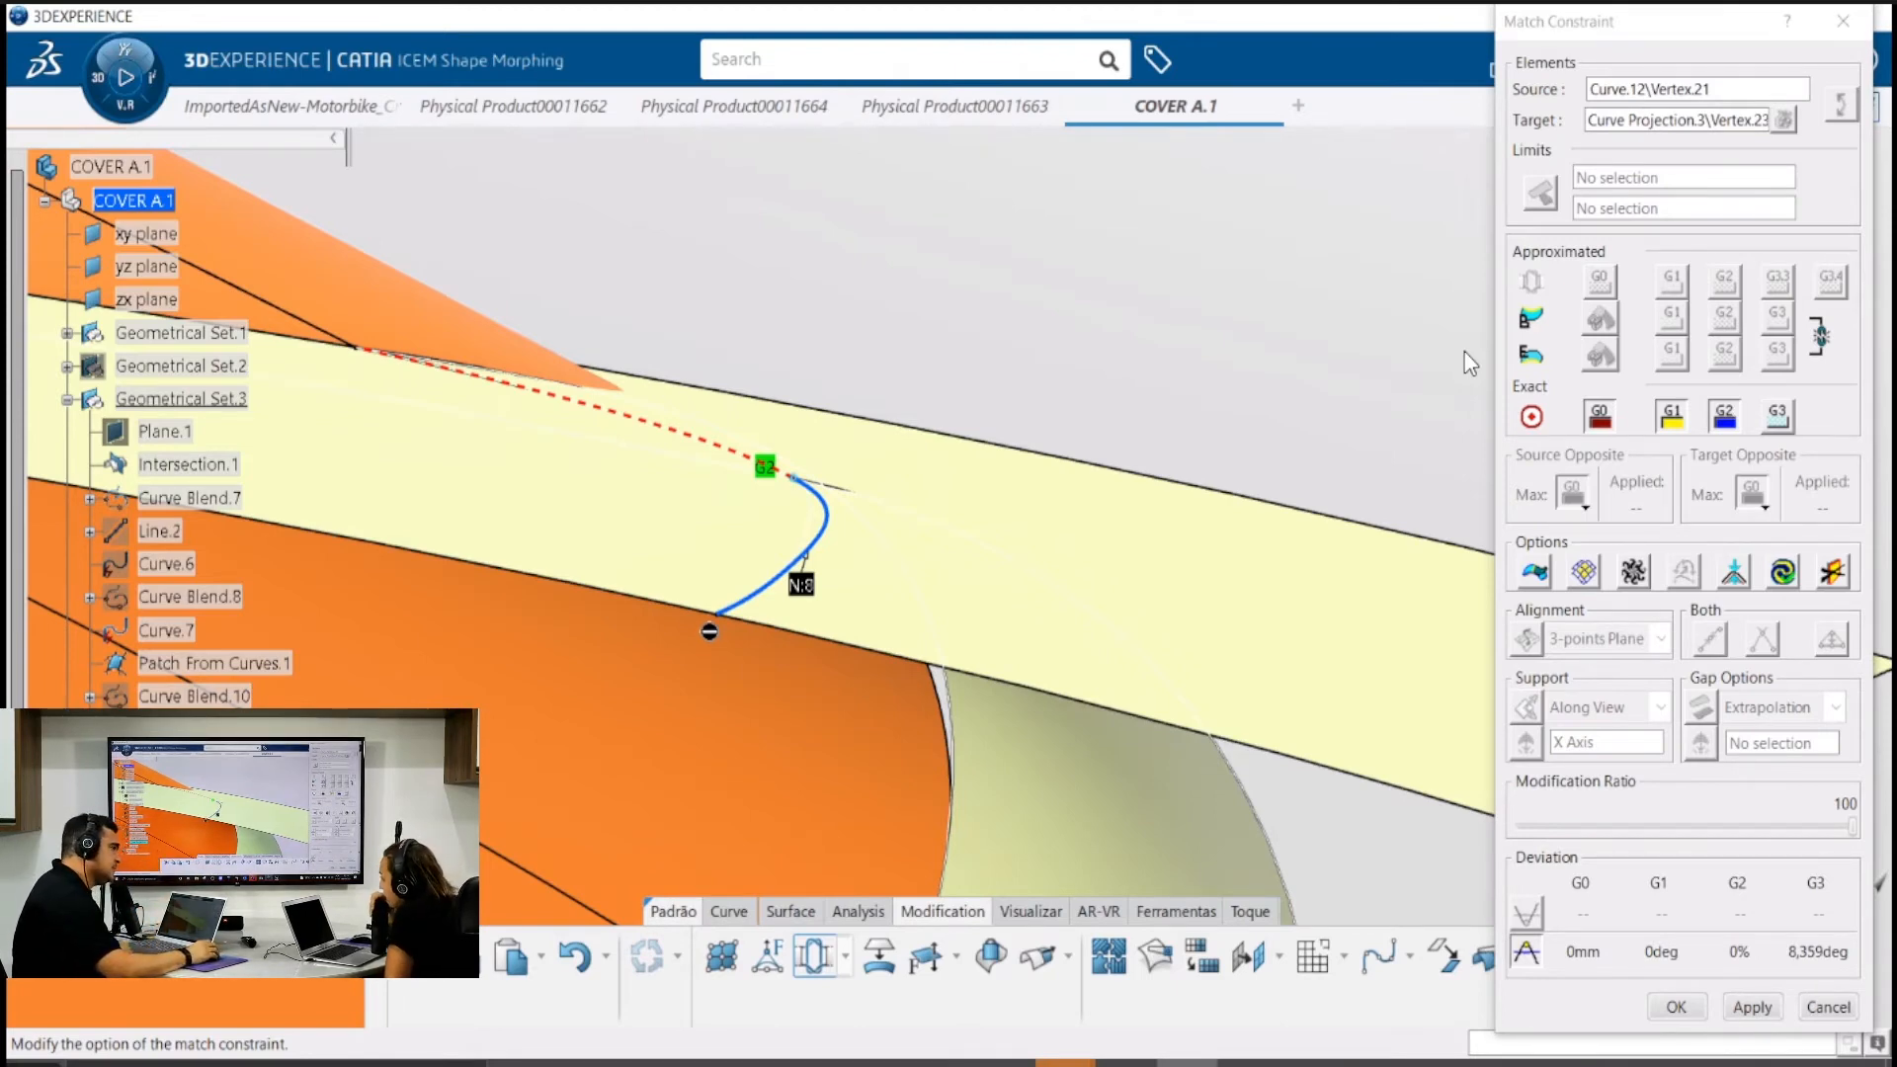
{"action": "mouse_move", "coordinate": [731, 632]}
{"action": "middle_mouse_down"}
{"action": "mouse_move", "coordinate": [766, 550]}
{"action": "mouse_move", "coordinate": [767, 614]}
{"action": "mouse_move", "coordinate": [825, 637]}
{"action": "mouse_move", "coordinate": [809, 623]}
{"action": "mouse_move", "coordinate": [836, 601]}
{"action": "mouse_move", "coordinate": [865, 616]}
{"action": "middle_mouse_up"}
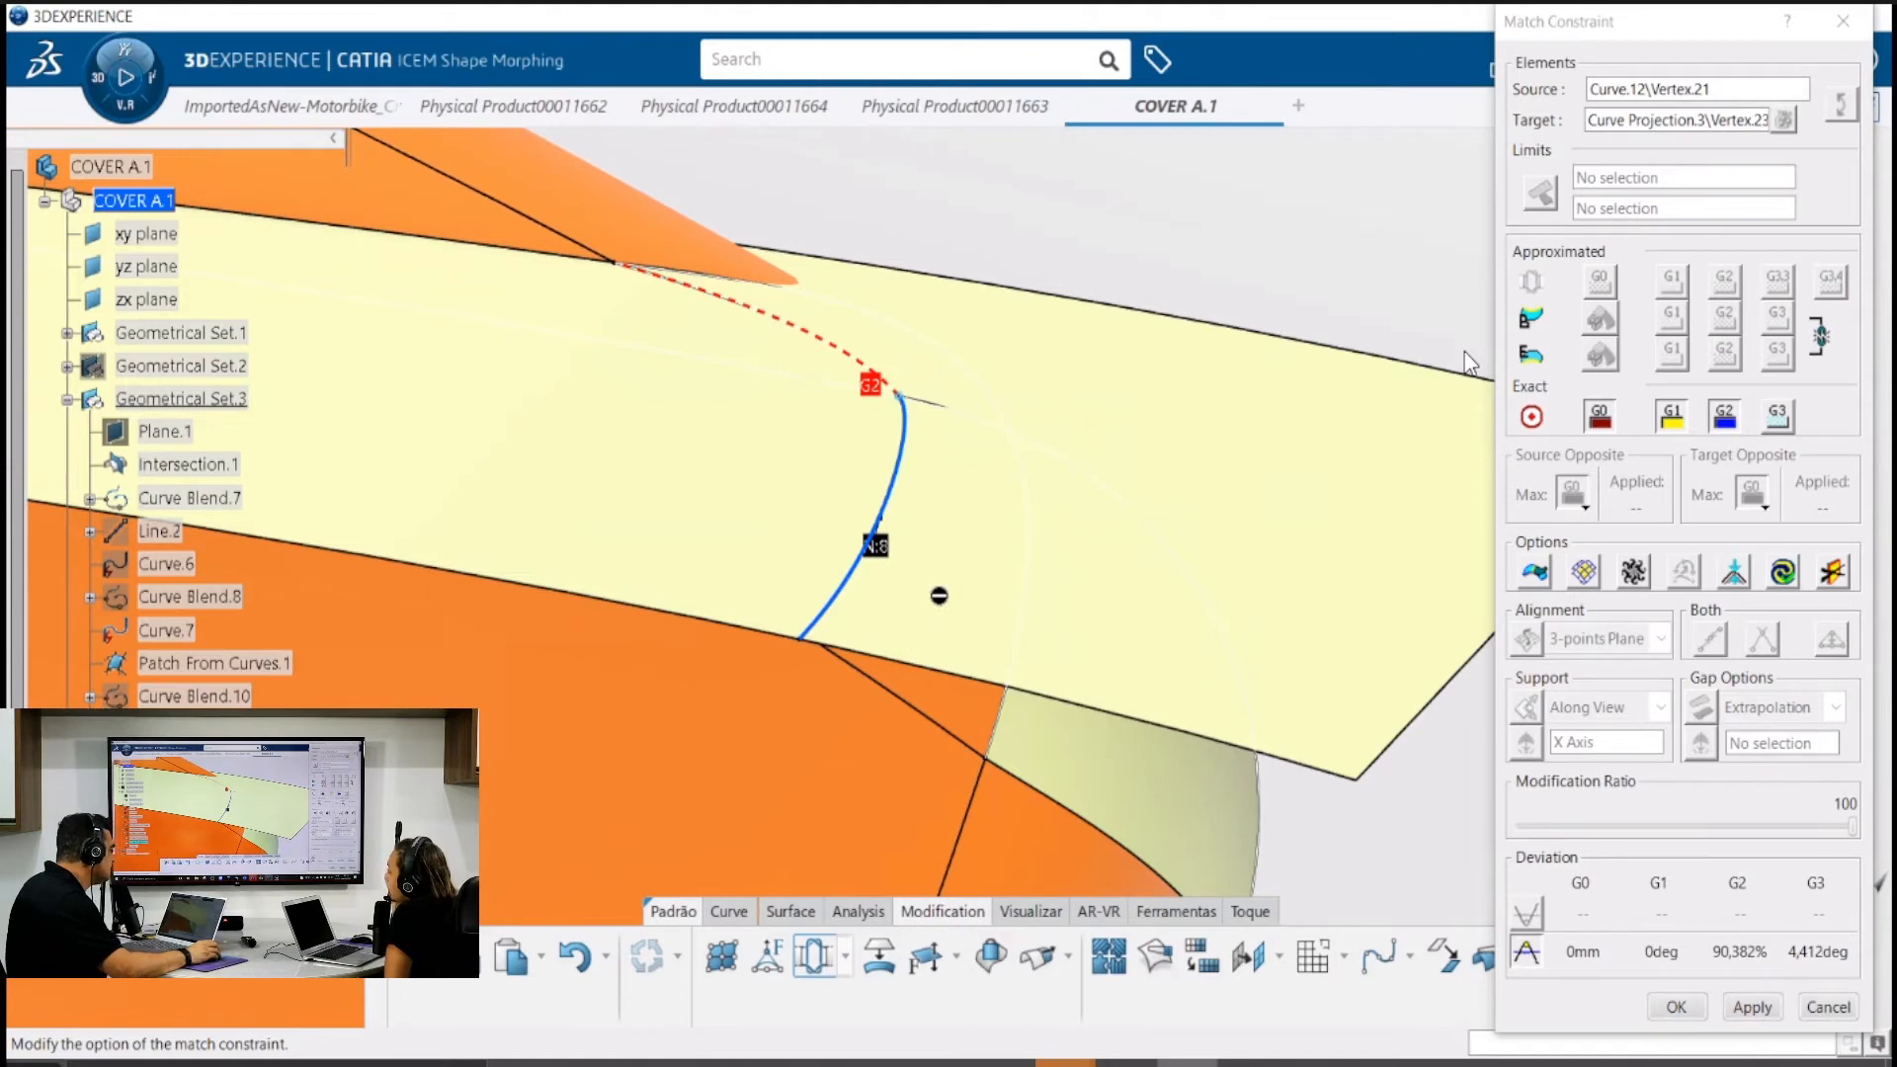
{"action": "mouse_move", "coordinate": [865, 615]}
{"action": "middle_mouse_down"}
{"action": "mouse_move", "coordinate": [874, 499]}
{"action": "mouse_move", "coordinate": [919, 495]}
{"action": "mouse_move", "coordinate": [895, 510]}
{"action": "middle_mouse_up"}
{"action": "left_click", "coordinate": [1724, 415]}
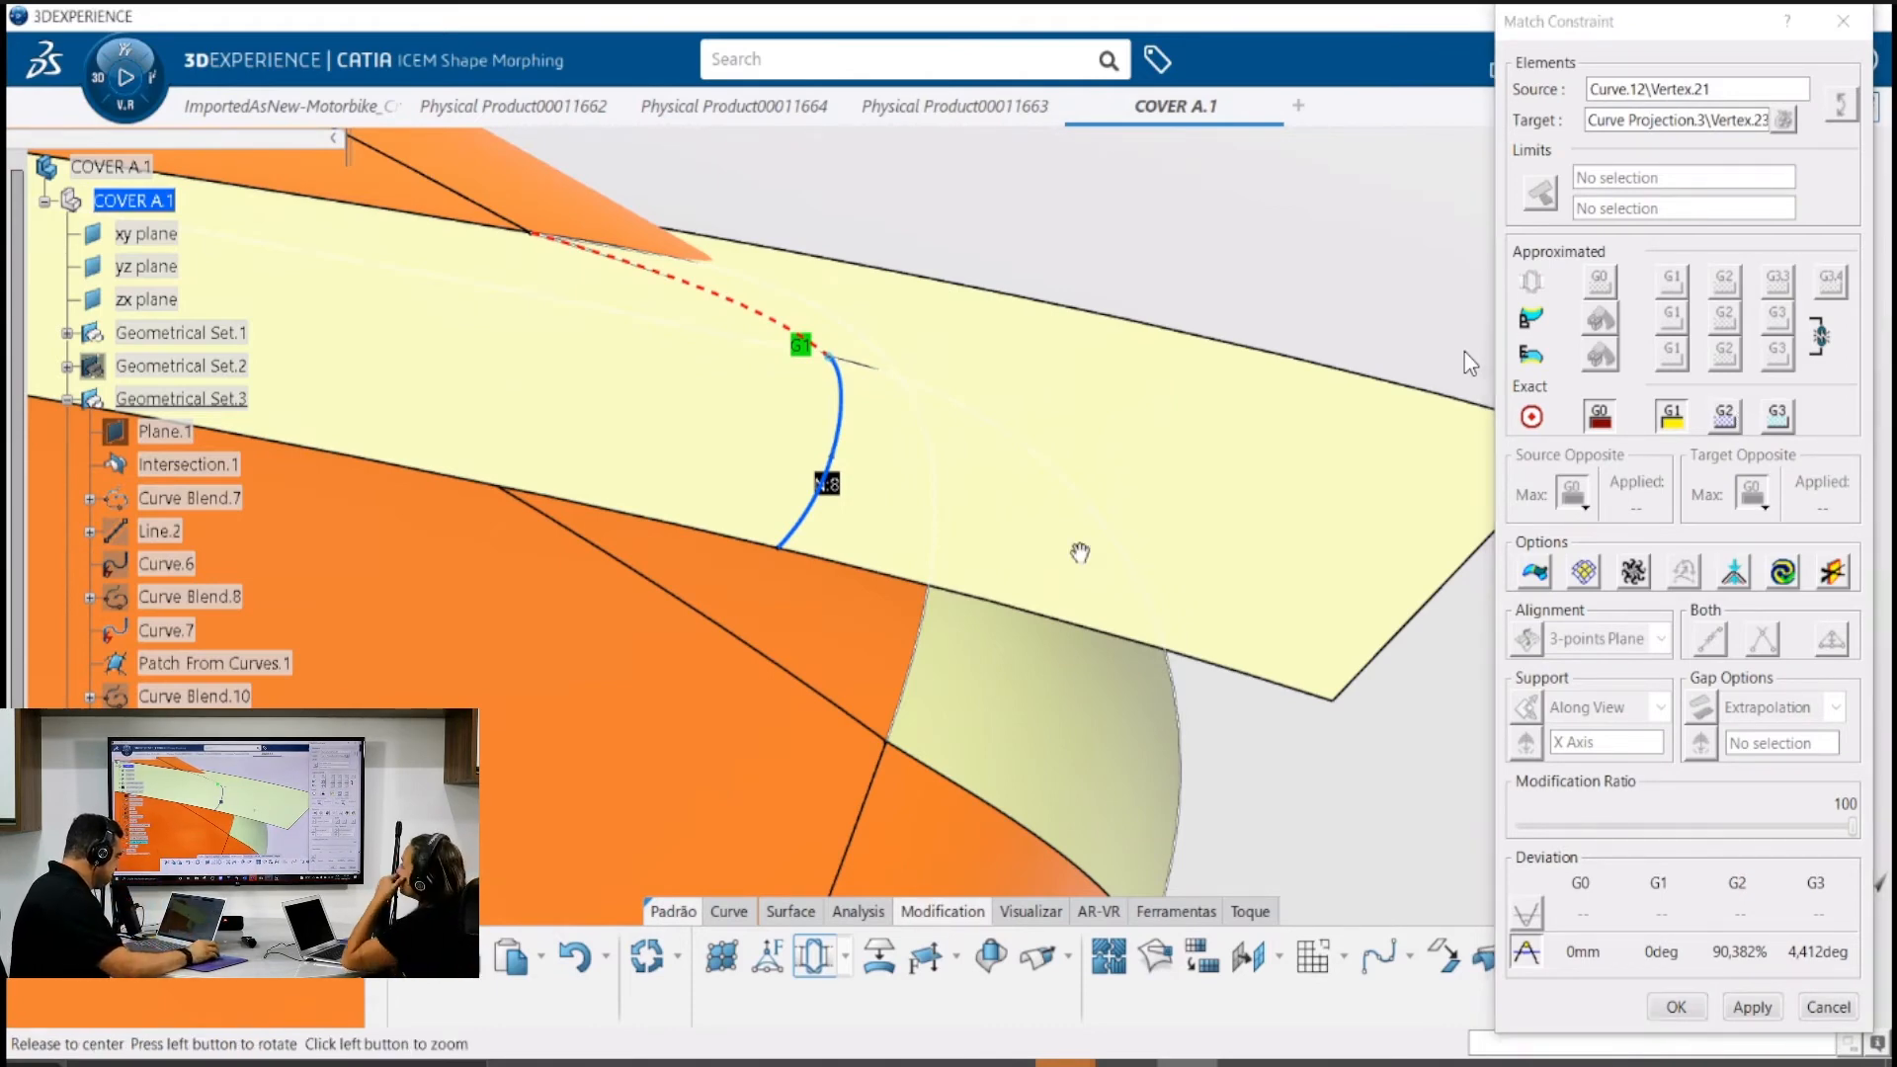
{"action": "middle_click_drag", "start_coordinate": [1080, 551], "coordinate": [852, 587]}
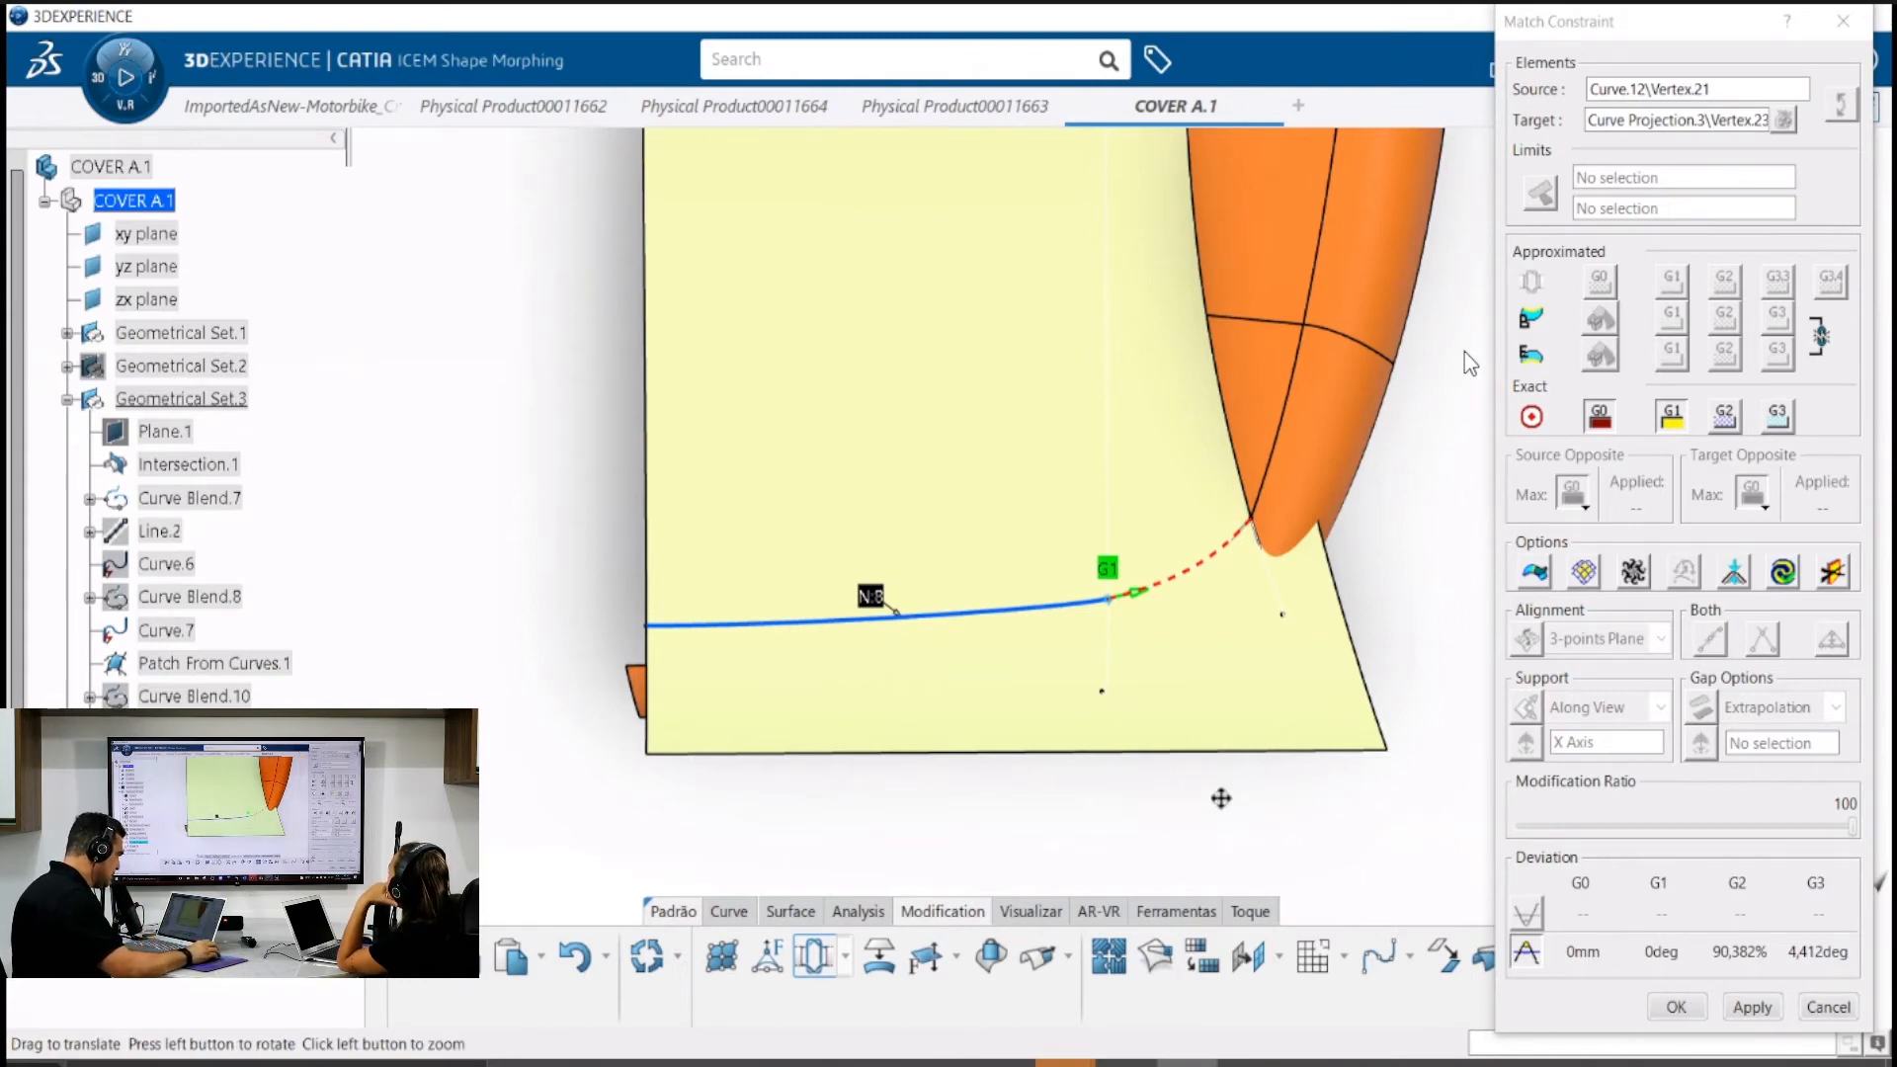
Accept the match of the order 8 source curve with exact G1 continuity
{"action": "middle_click_drag", "start_coordinate": [1219, 796], "coordinate": [1143, 795]}
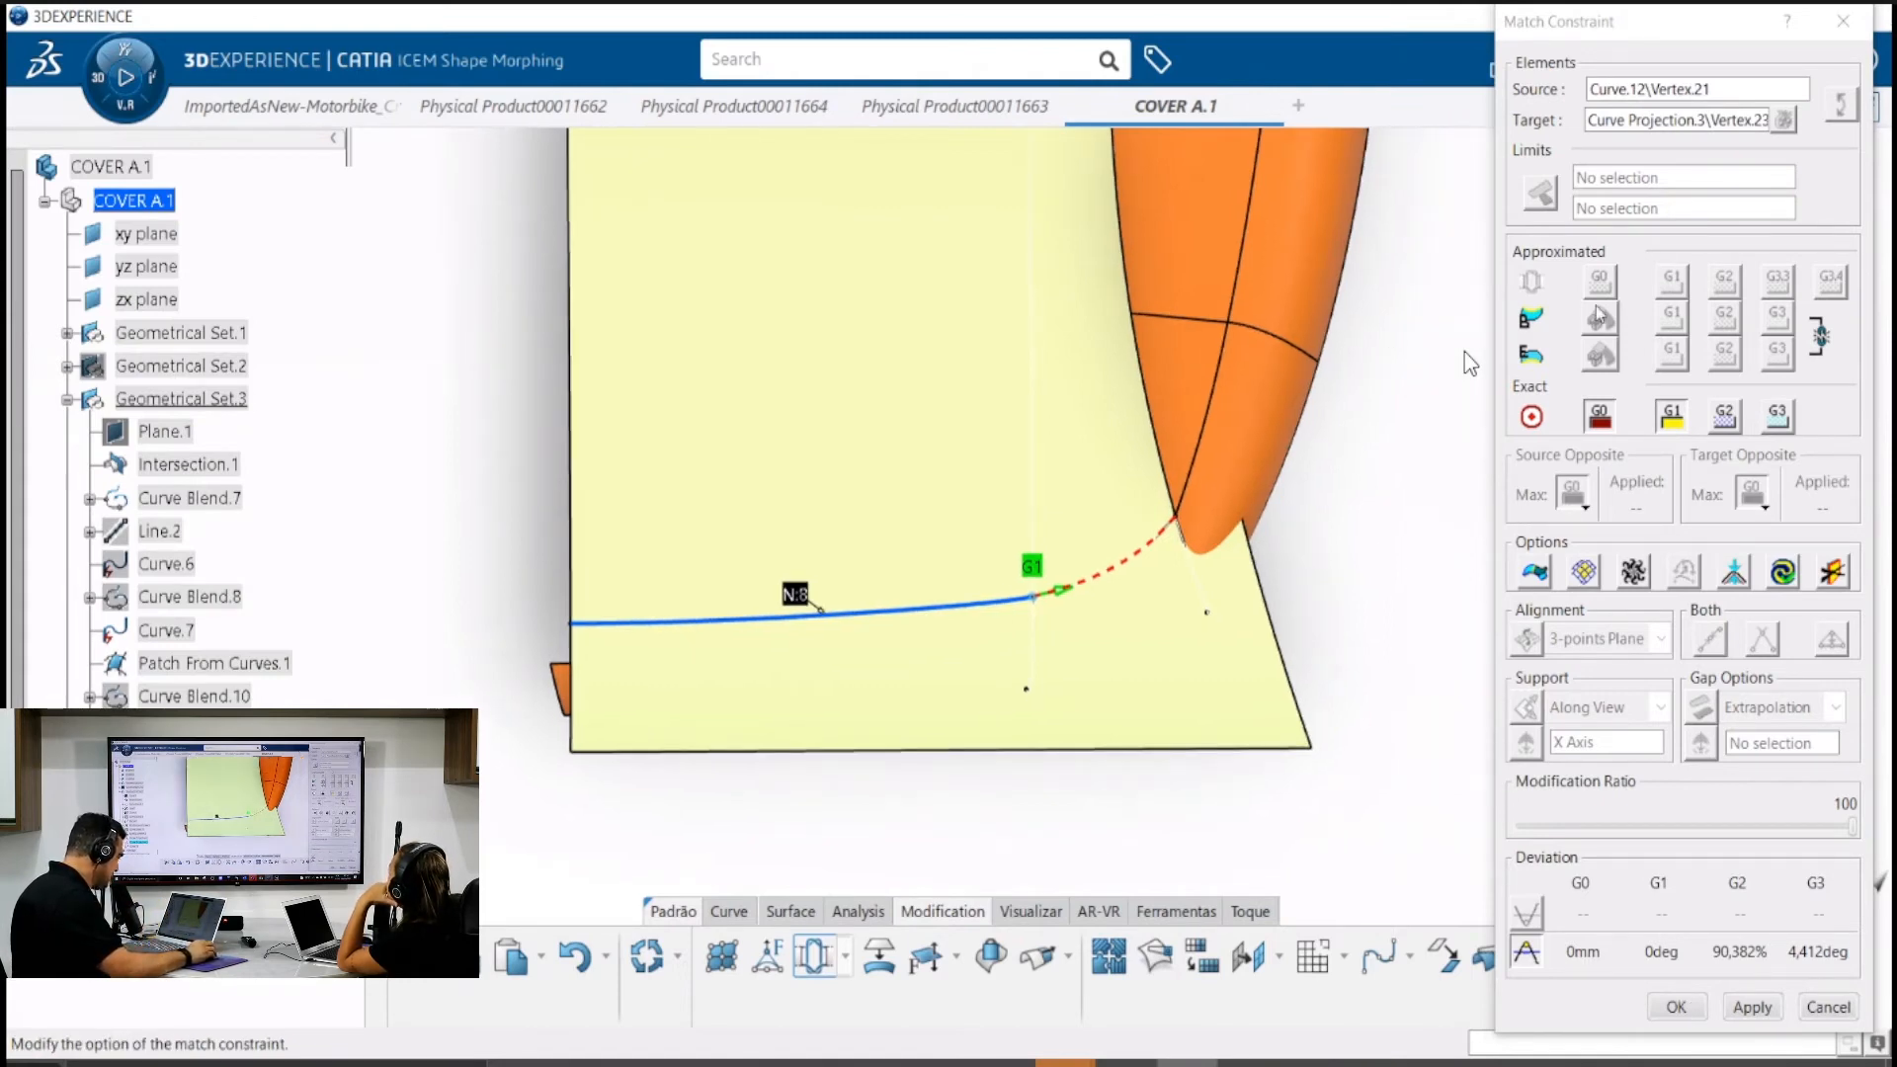
{"action": "left_click", "coordinate": [1176, 911]}
{"action": "left_click", "coordinate": [1670, 1012]}
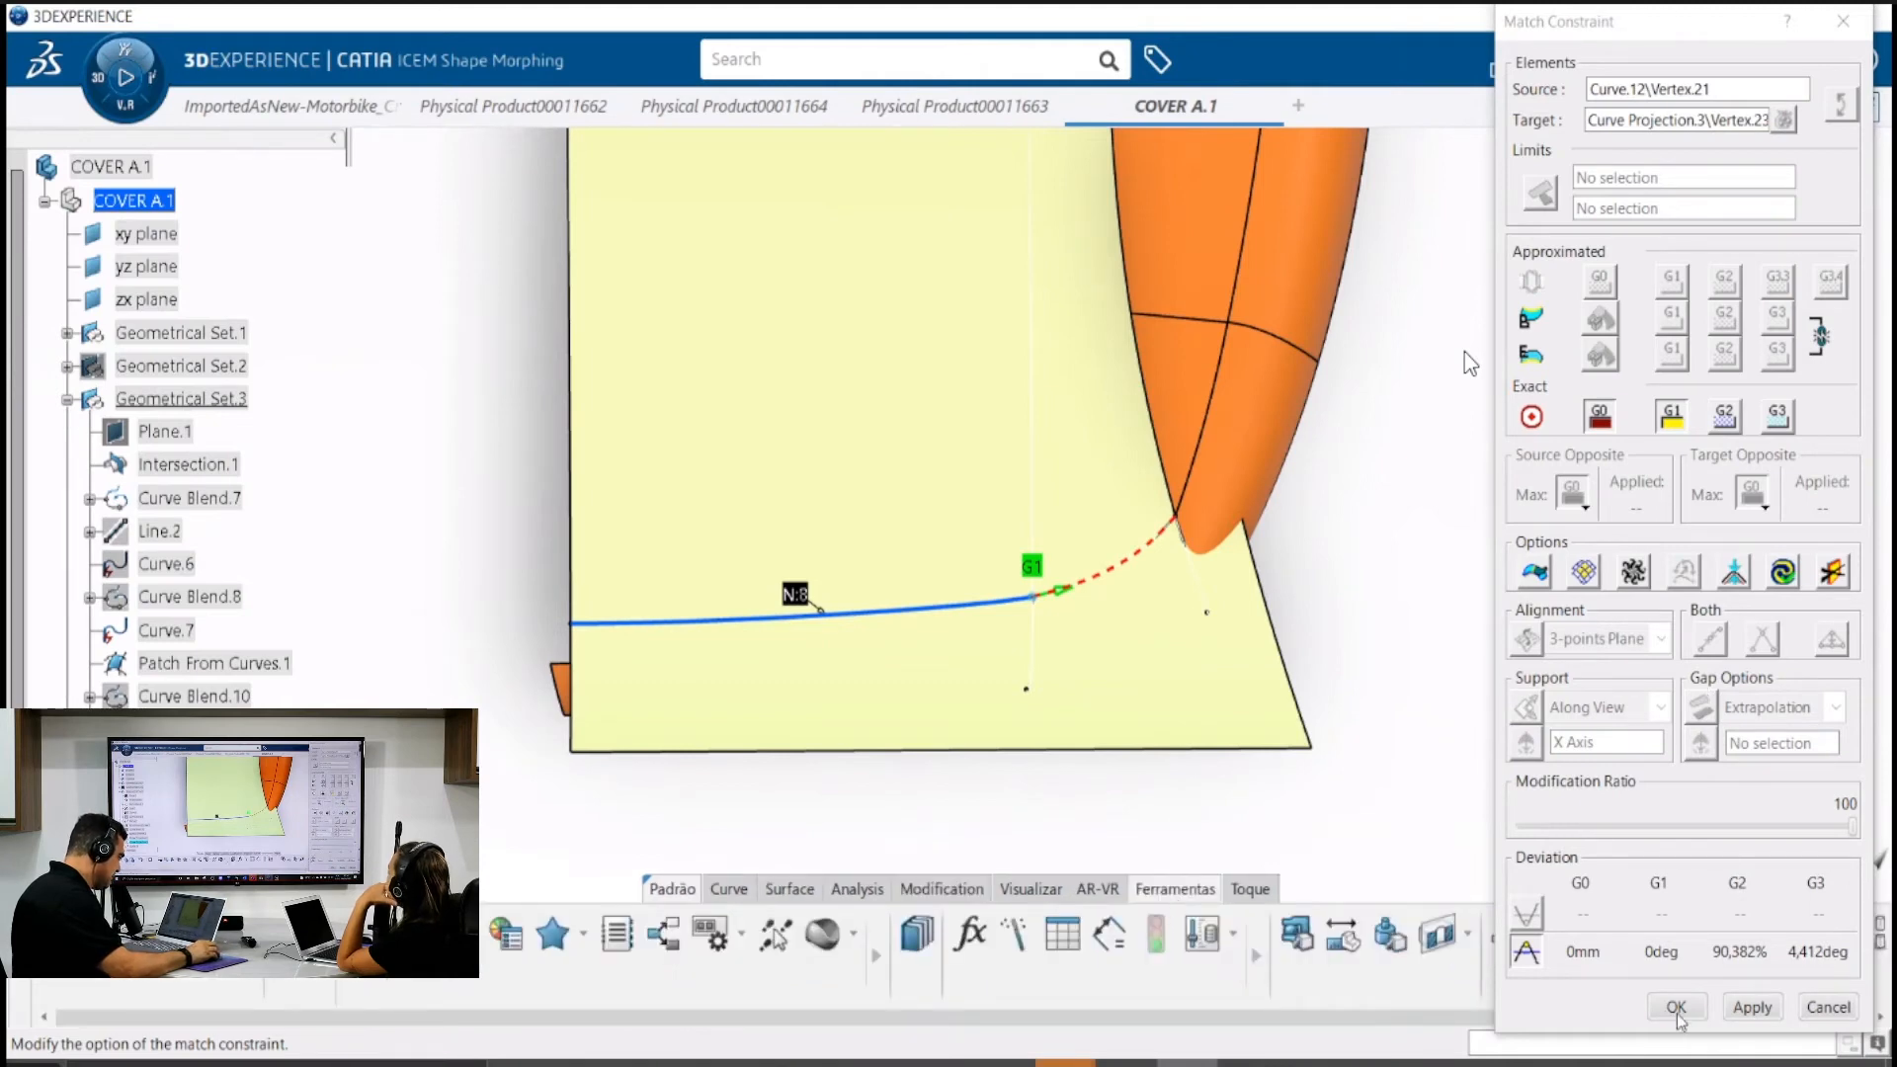
{"action": "middle_click_drag", "start_coordinate": [1345, 689], "coordinate": [1388, 686]}
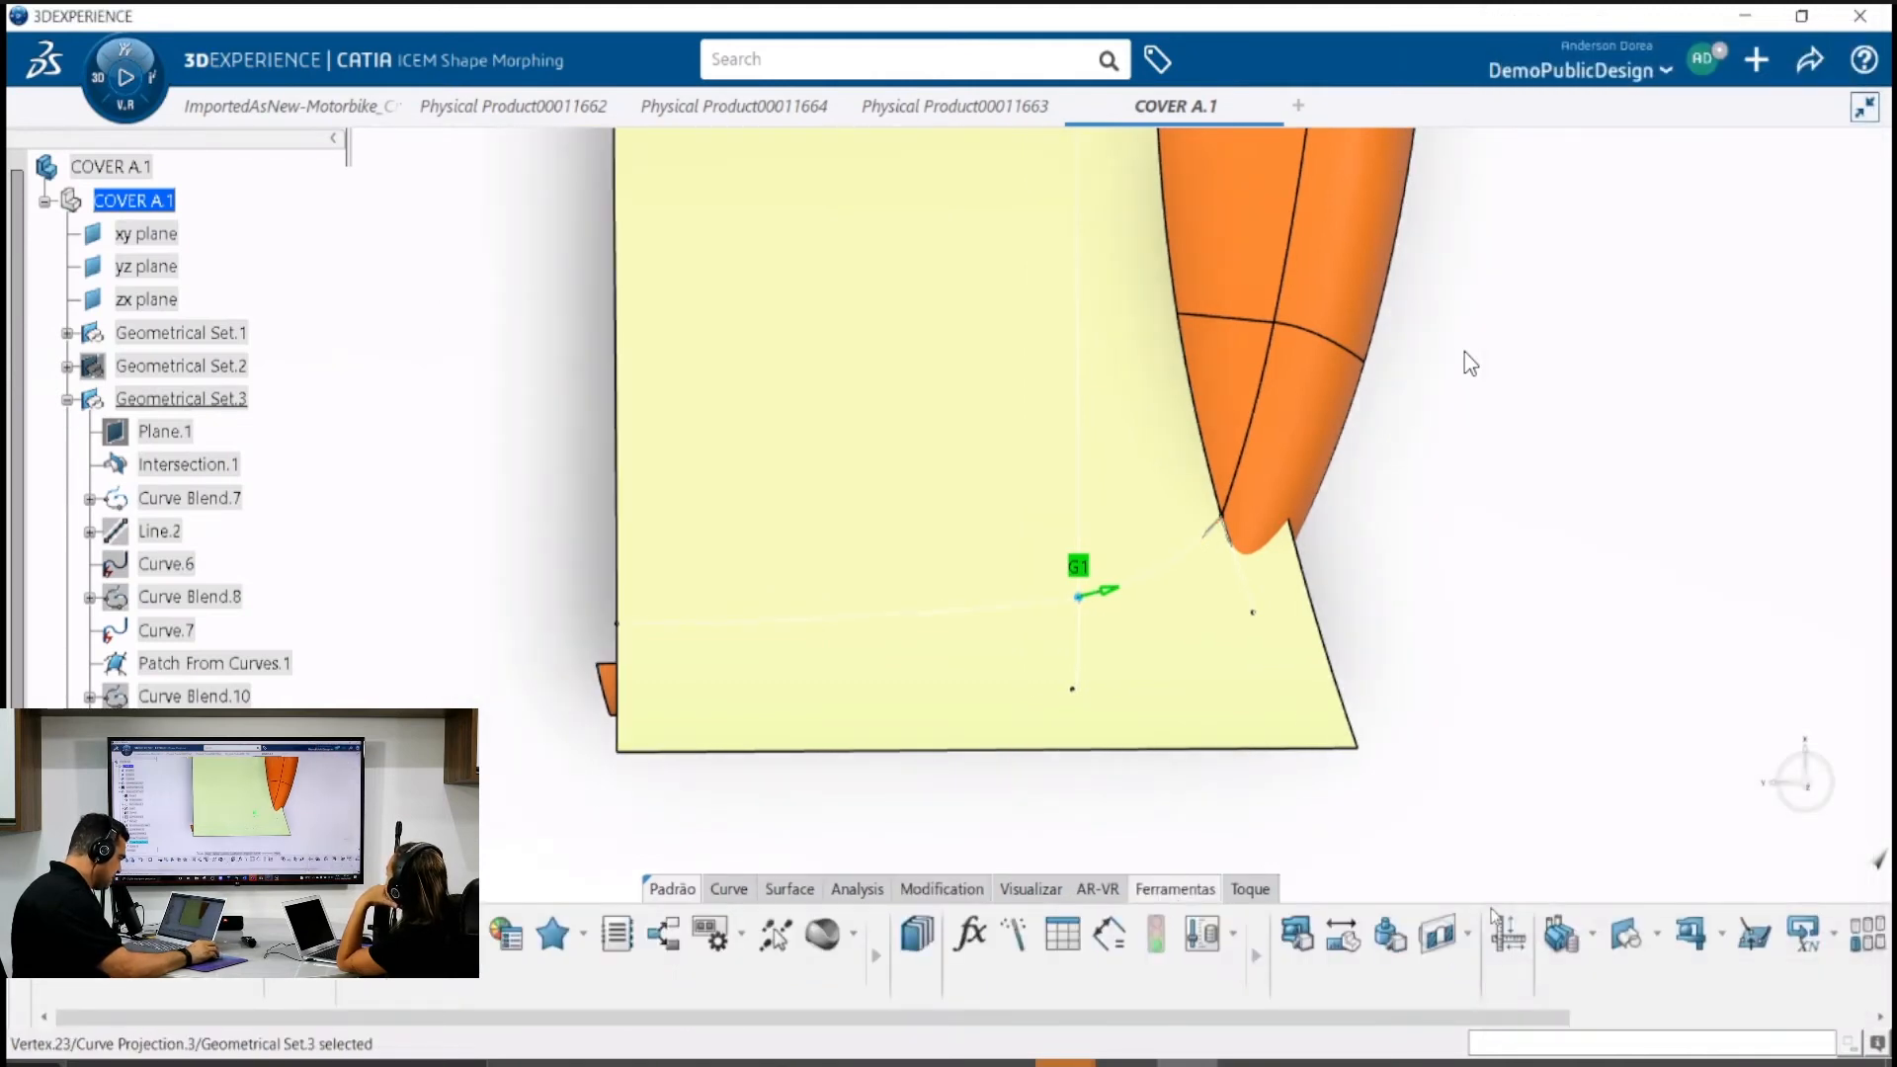
Examine the matched curve's shape near the cover tip in a view stretched to 2.30, and reset the stretch to 1.00
{"action": "left_click_drag", "start_coordinate": [1502, 1027], "coordinate": [1799, 1023]}
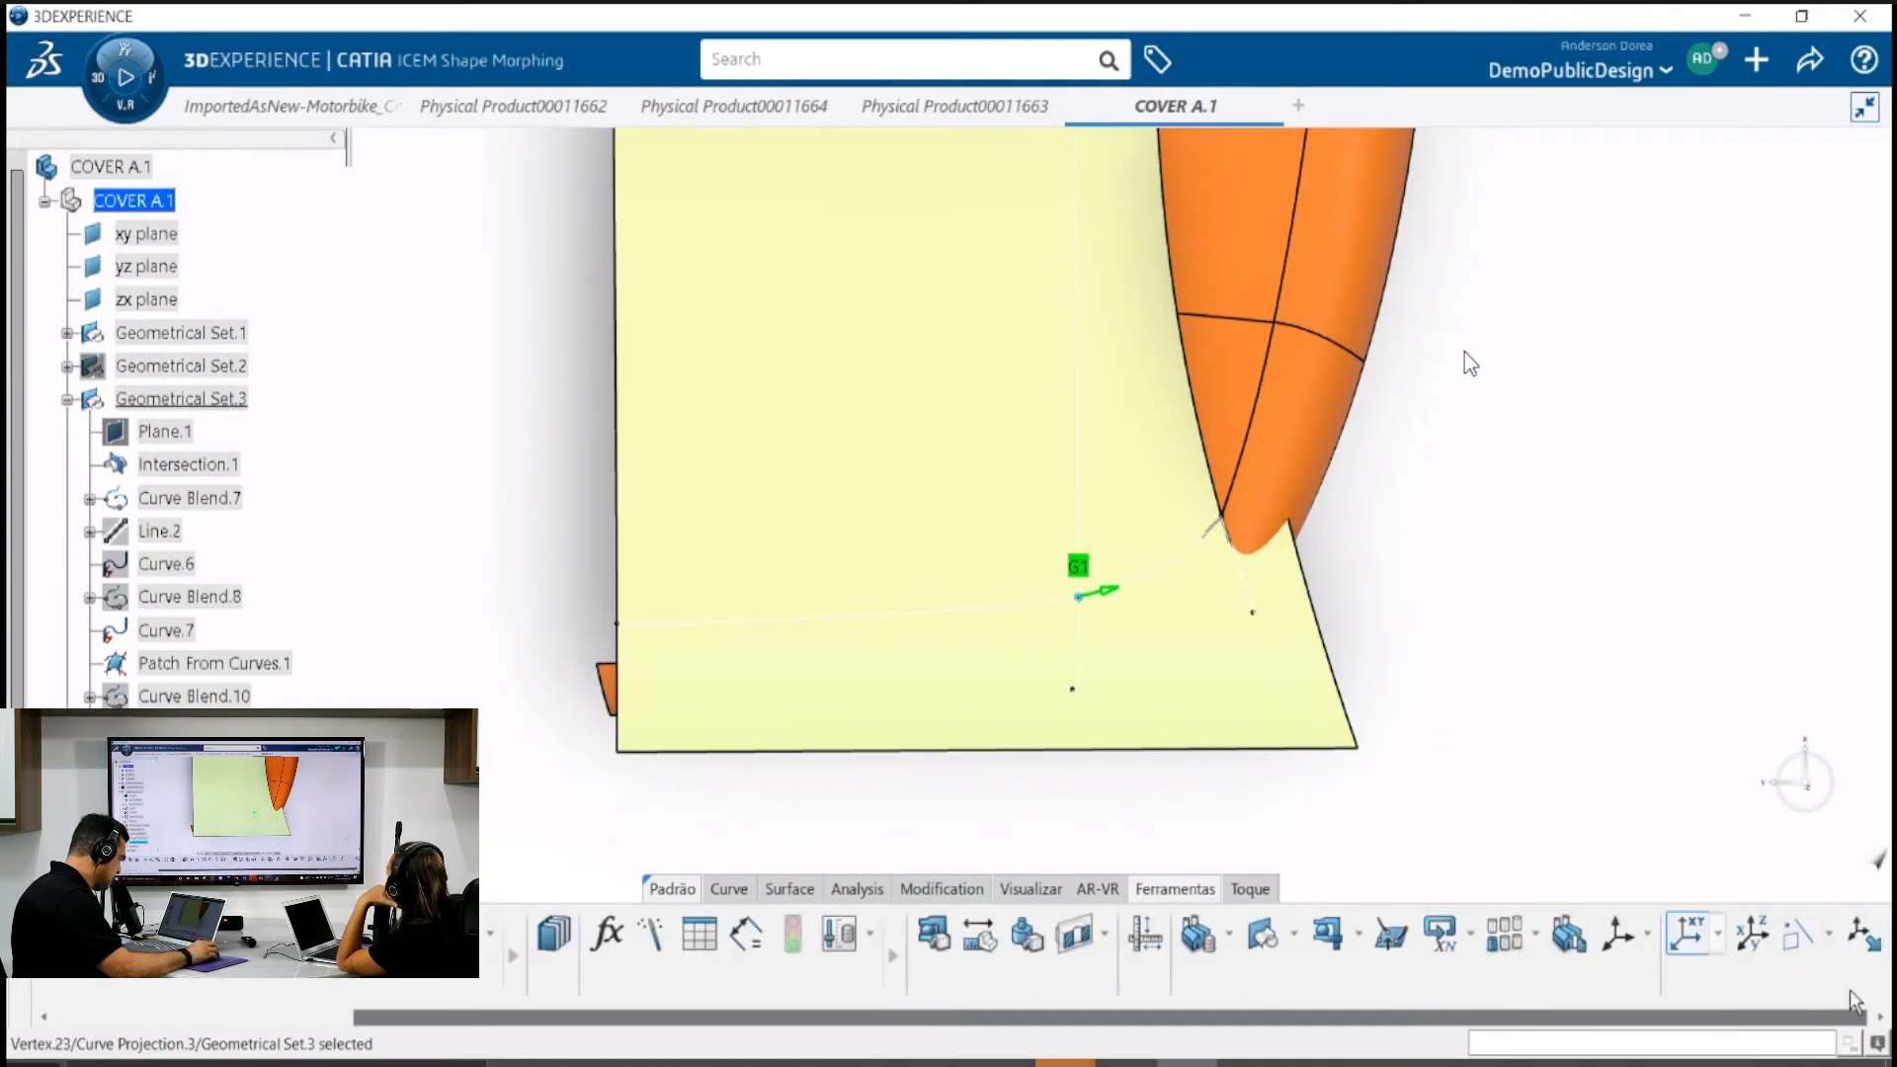
{"action": "left_click", "coordinate": [1044, 897]}
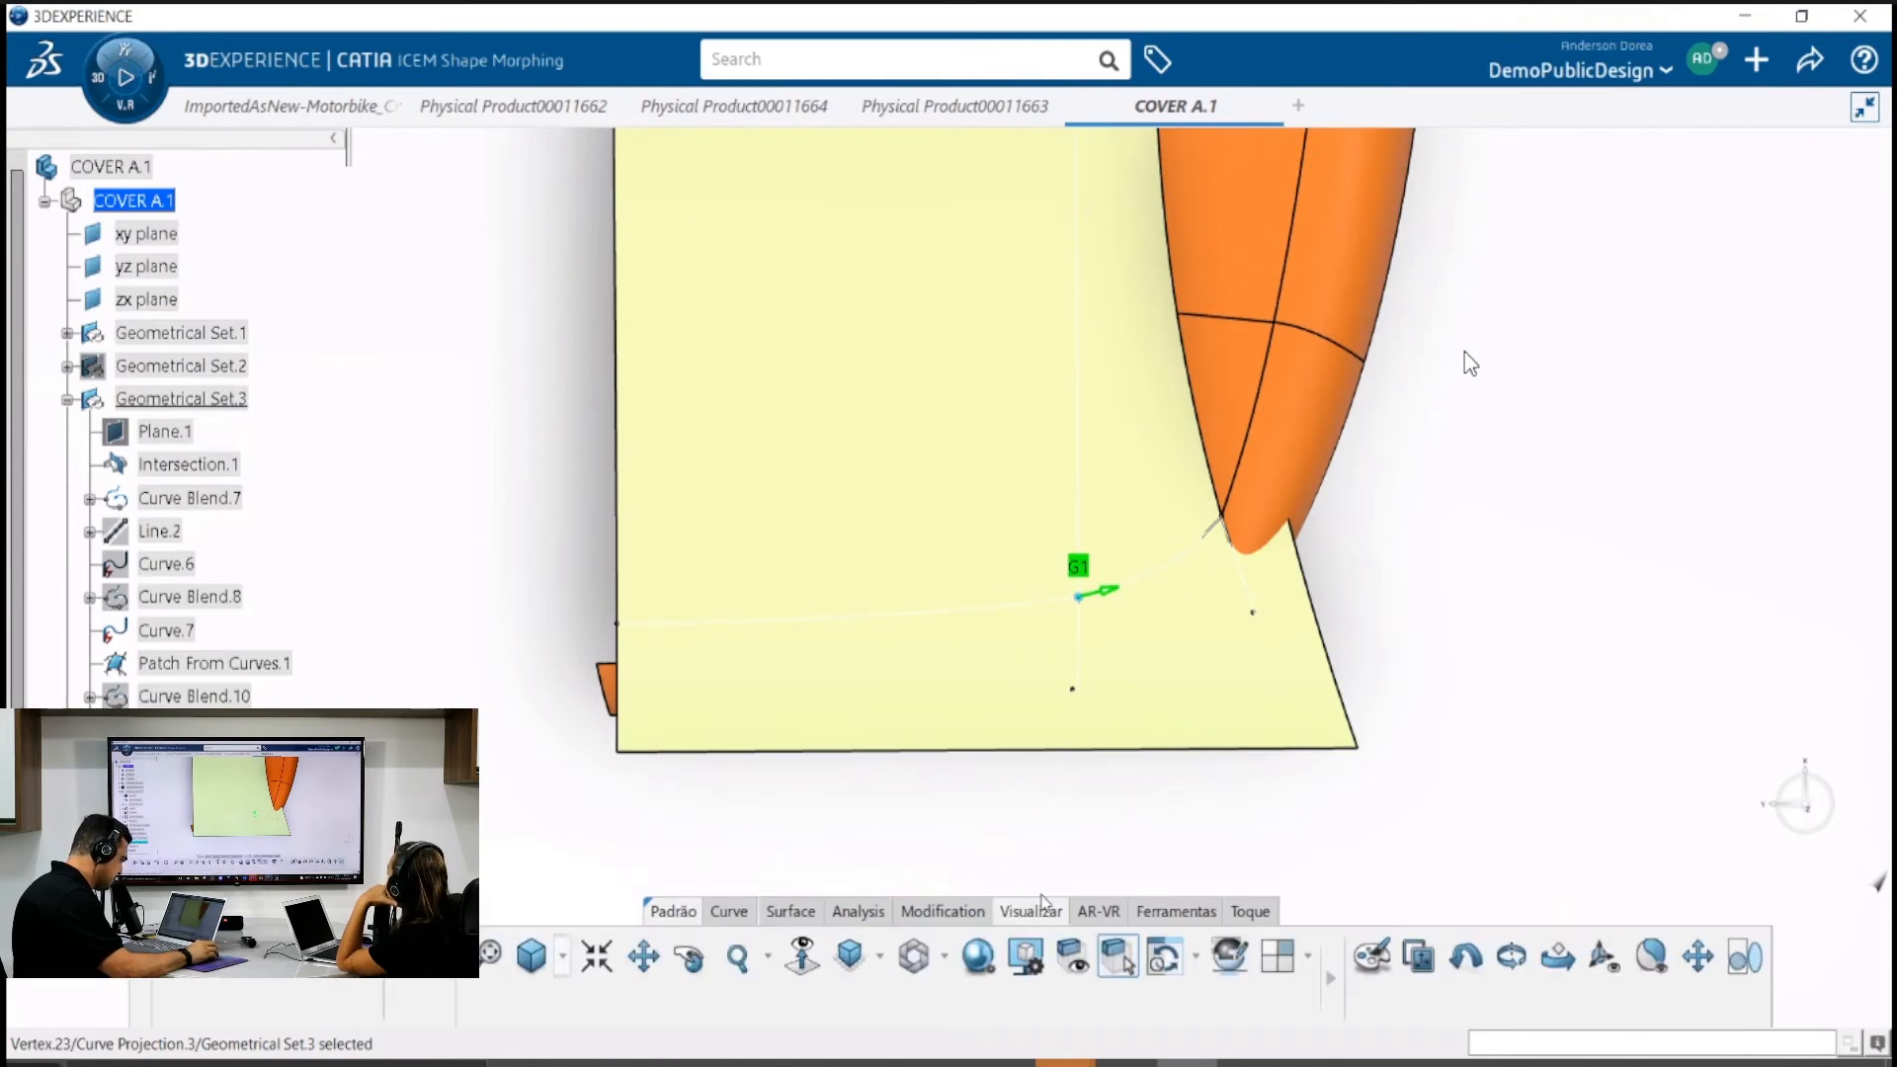
{"action": "left_click", "coordinate": [1744, 959]}
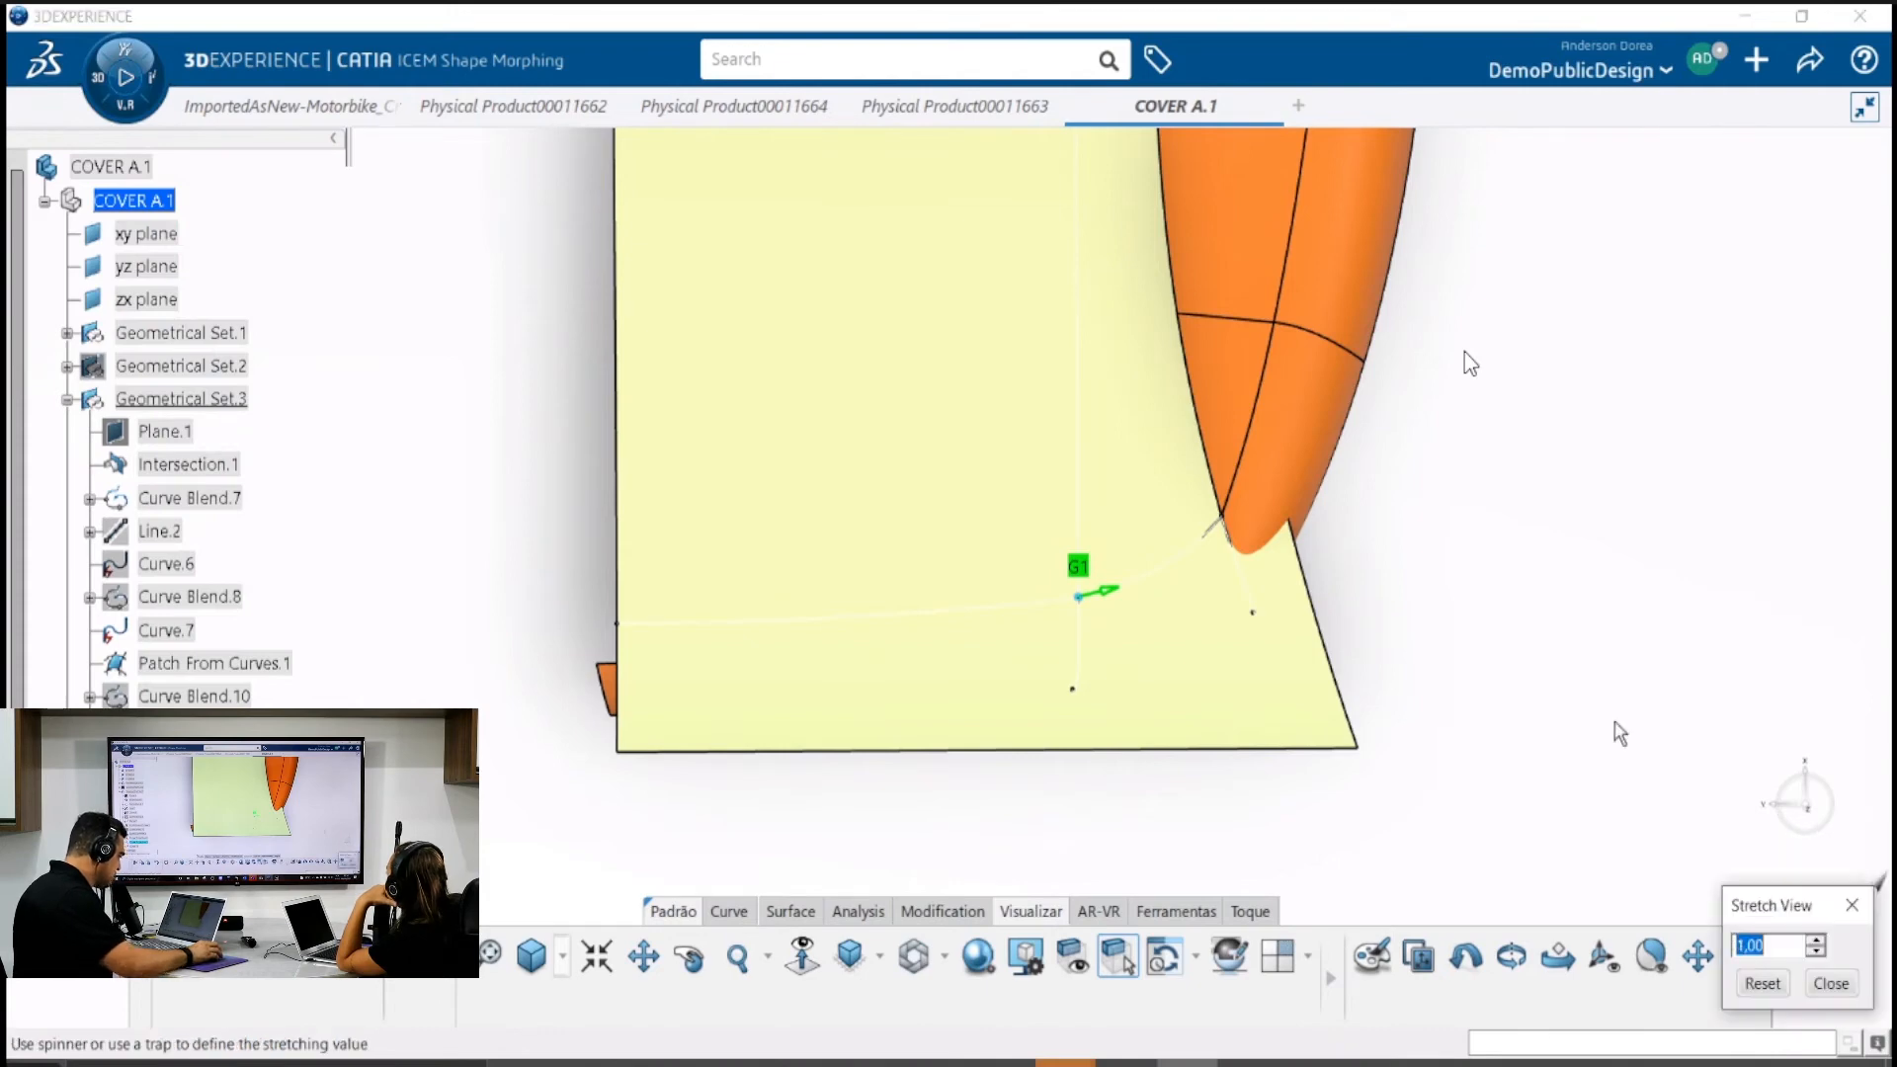
{"action": "left_click_drag", "start_coordinate": [438, 481], "coordinate": [1641, 730]}
{"action": "left_click_drag", "start_coordinate": [1252, 669], "coordinate": [1361, 686]}
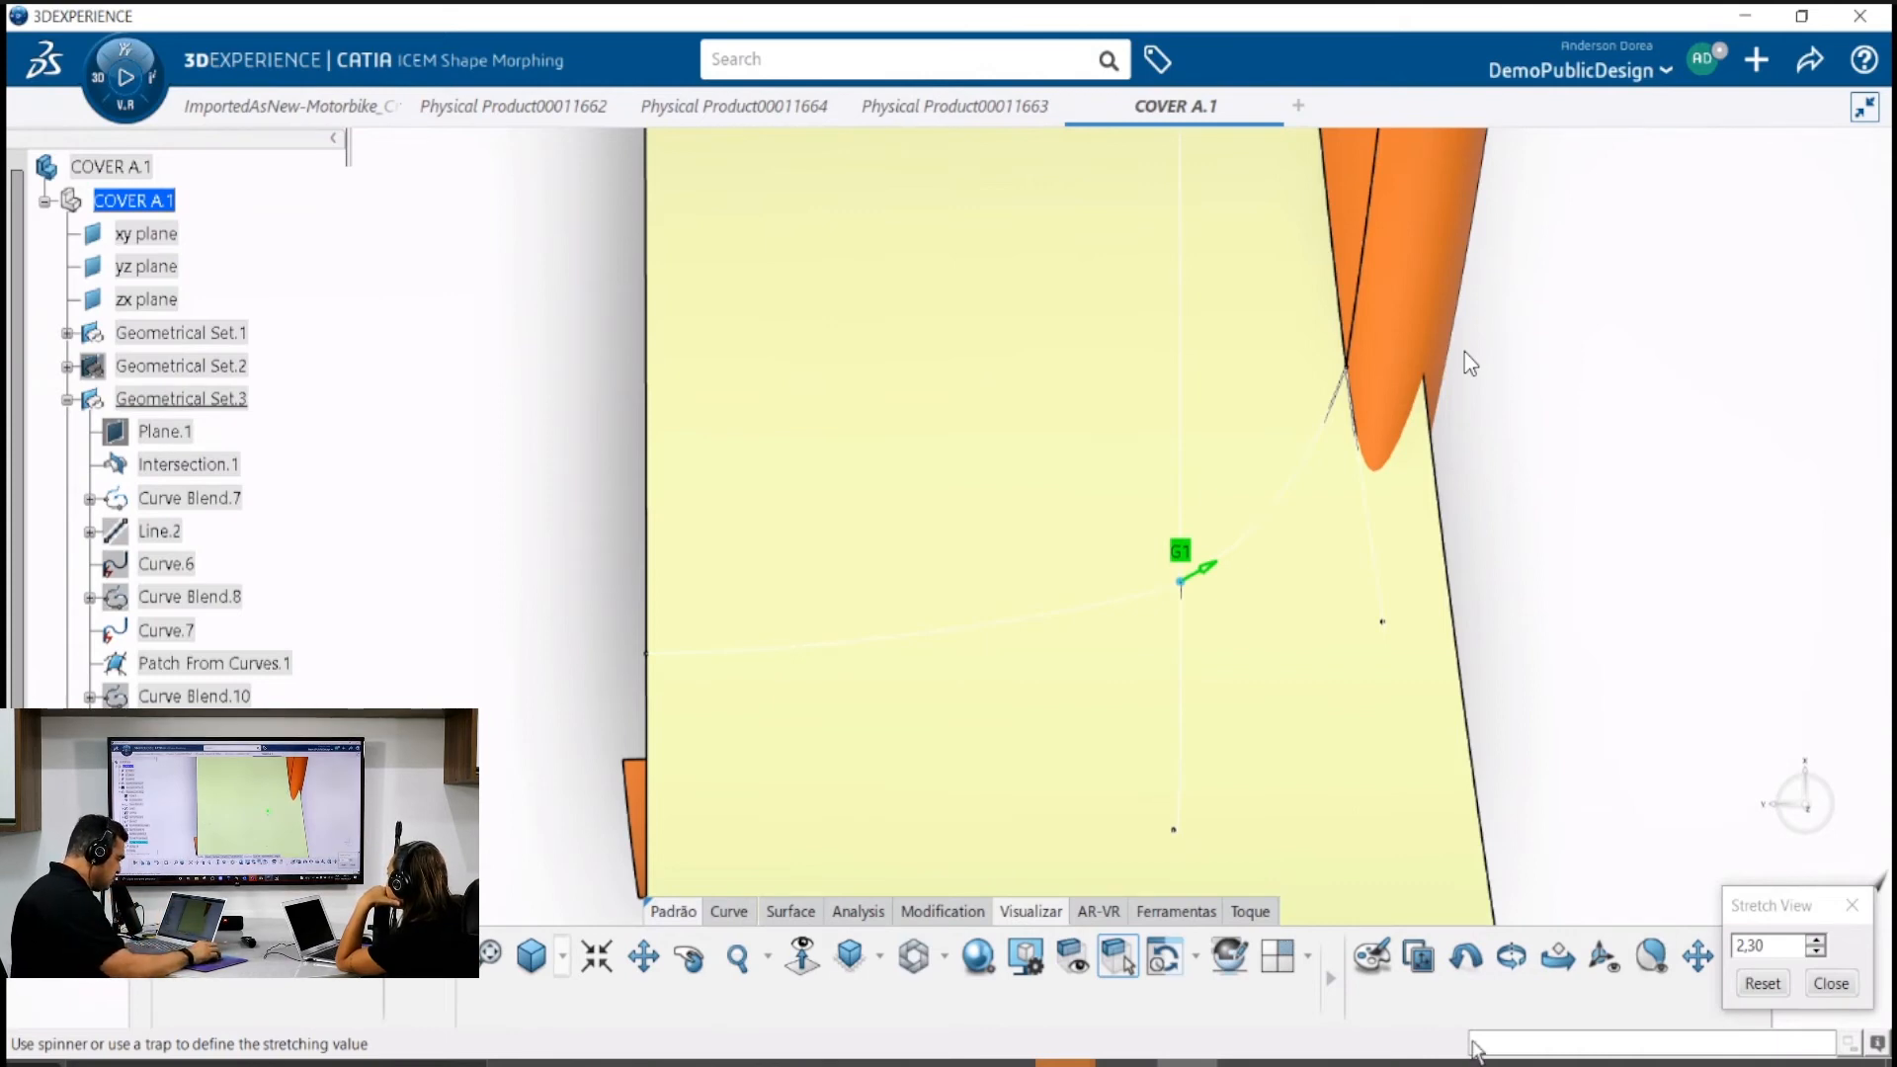
{"action": "left_click", "coordinate": [1762, 983]}
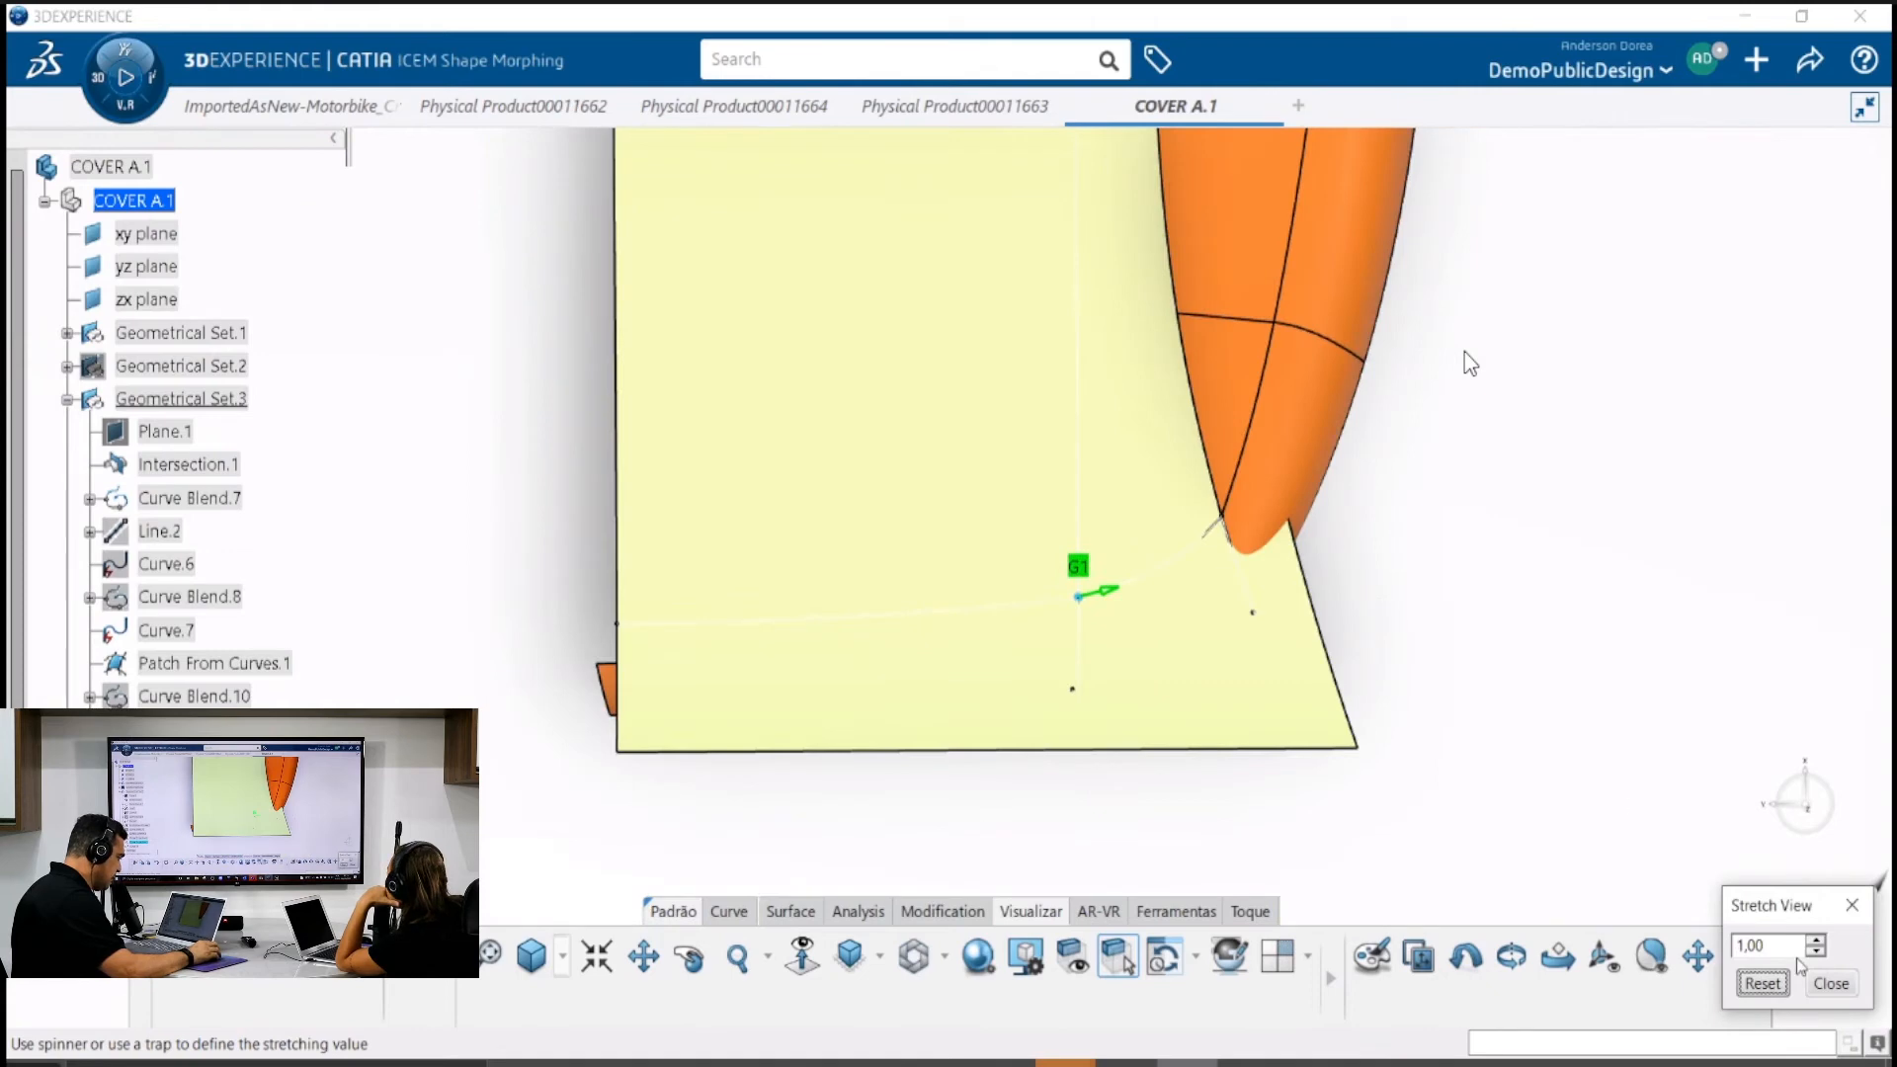
{"action": "left_click", "coordinate": [1831, 983]}
Start a new match constraint from the junction end of the long projected curve, accepting an editable copy as the source
{"action": "middle_click_drag", "start_coordinate": [1510, 664], "coordinate": [1567, 652]}
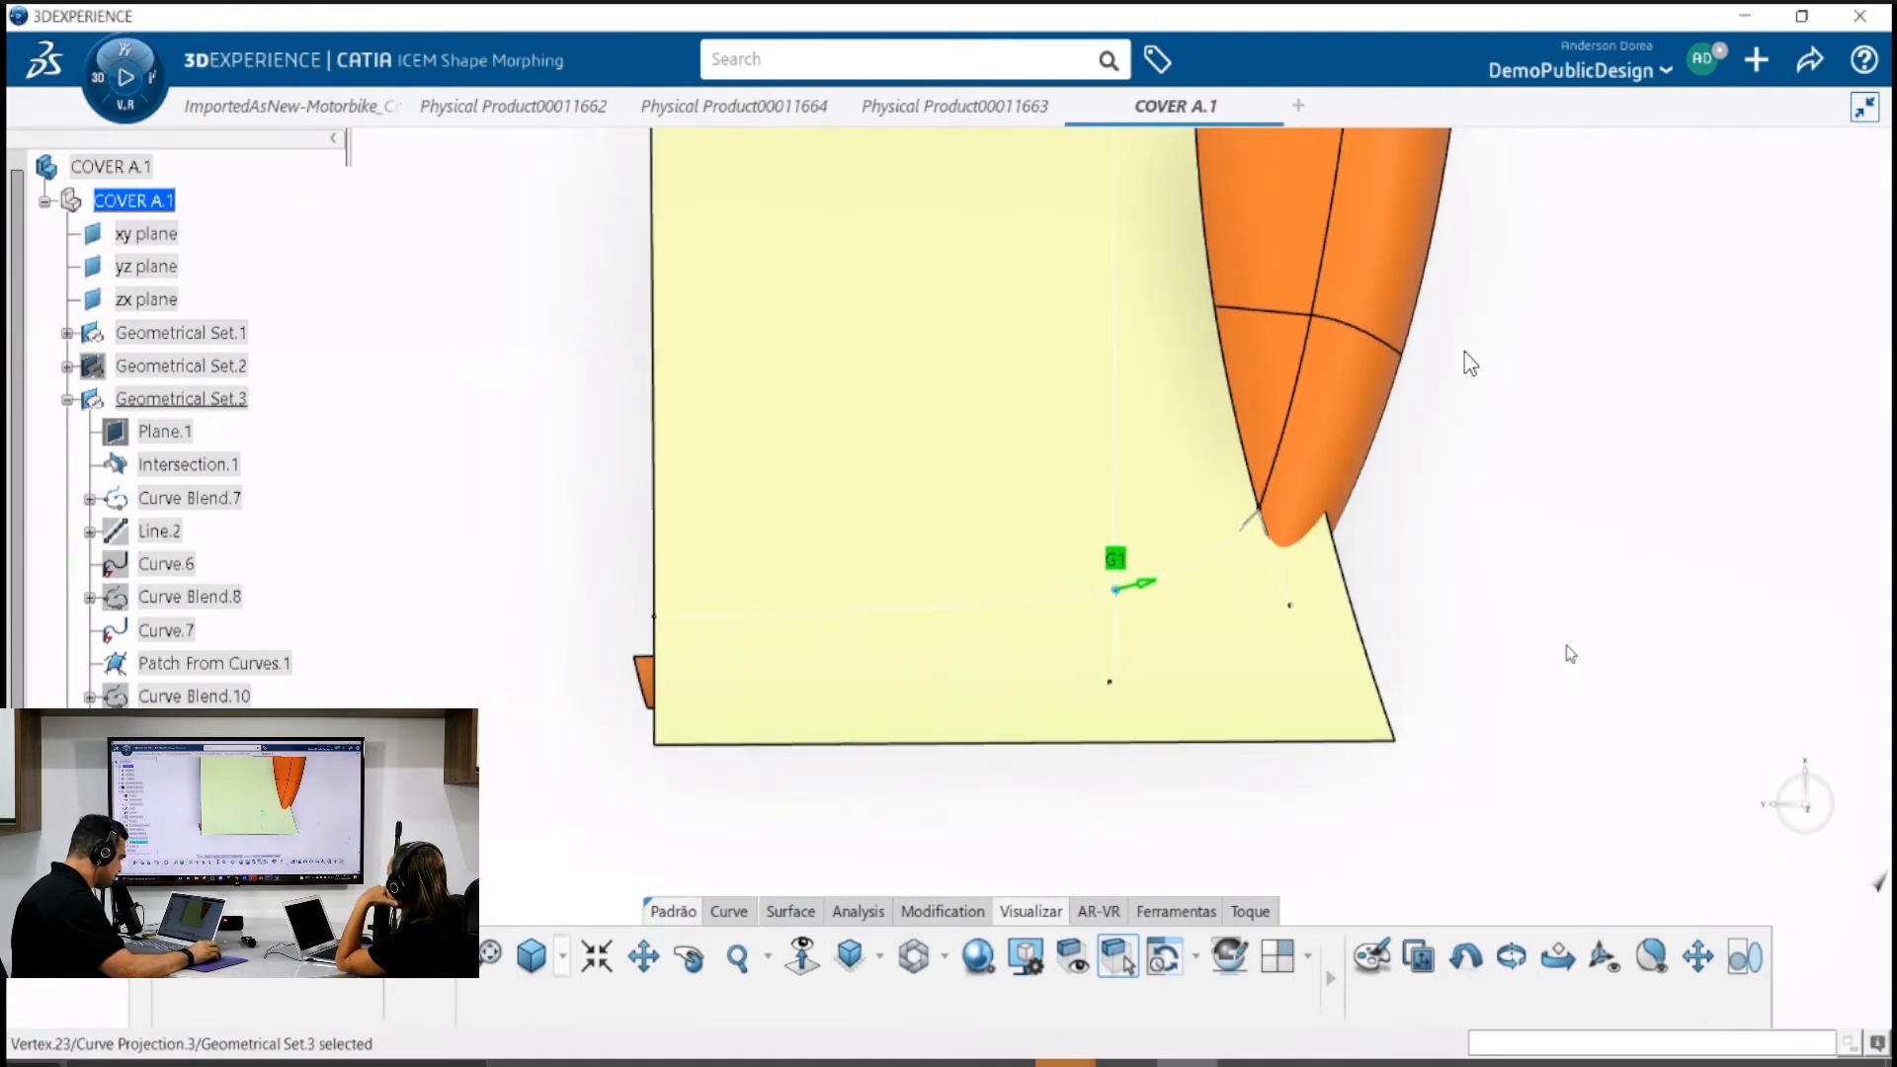
{"action": "left_click", "coordinate": [1545, 694]}
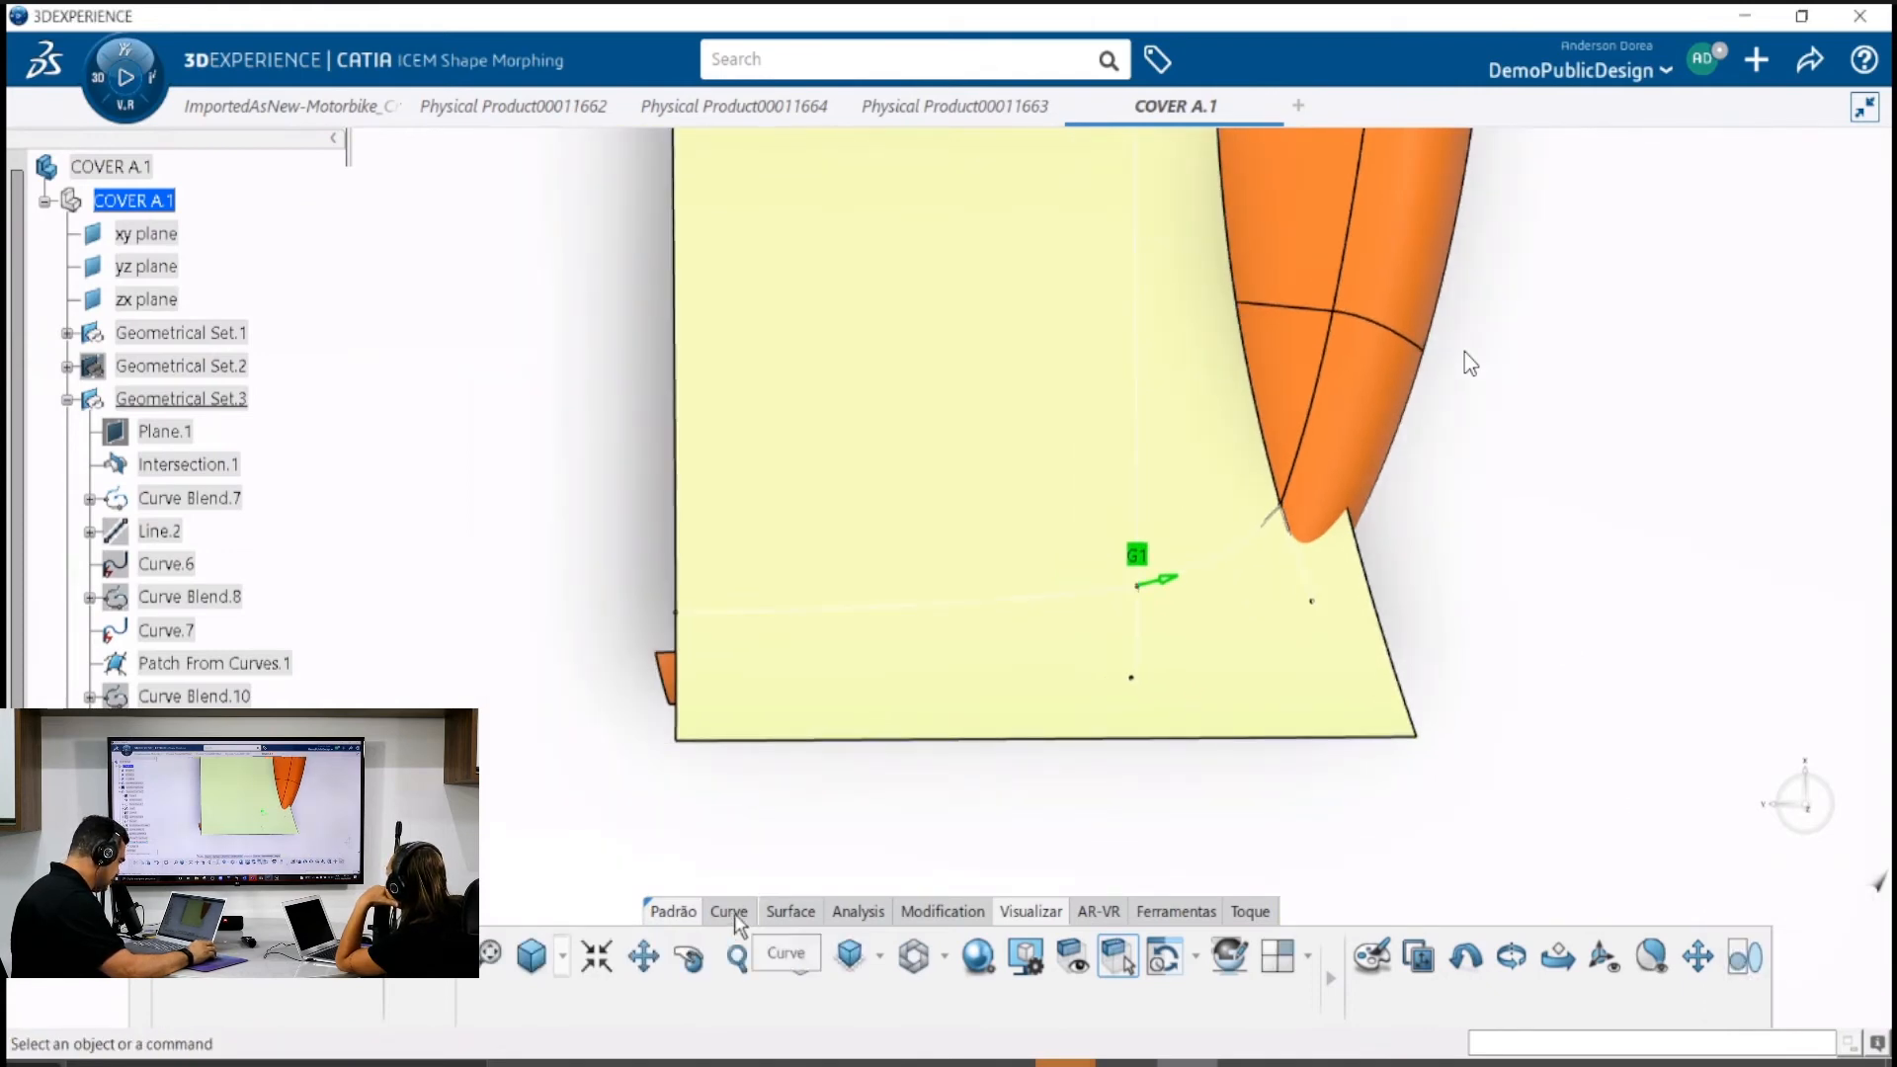
{"action": "left_click", "coordinate": [919, 914]}
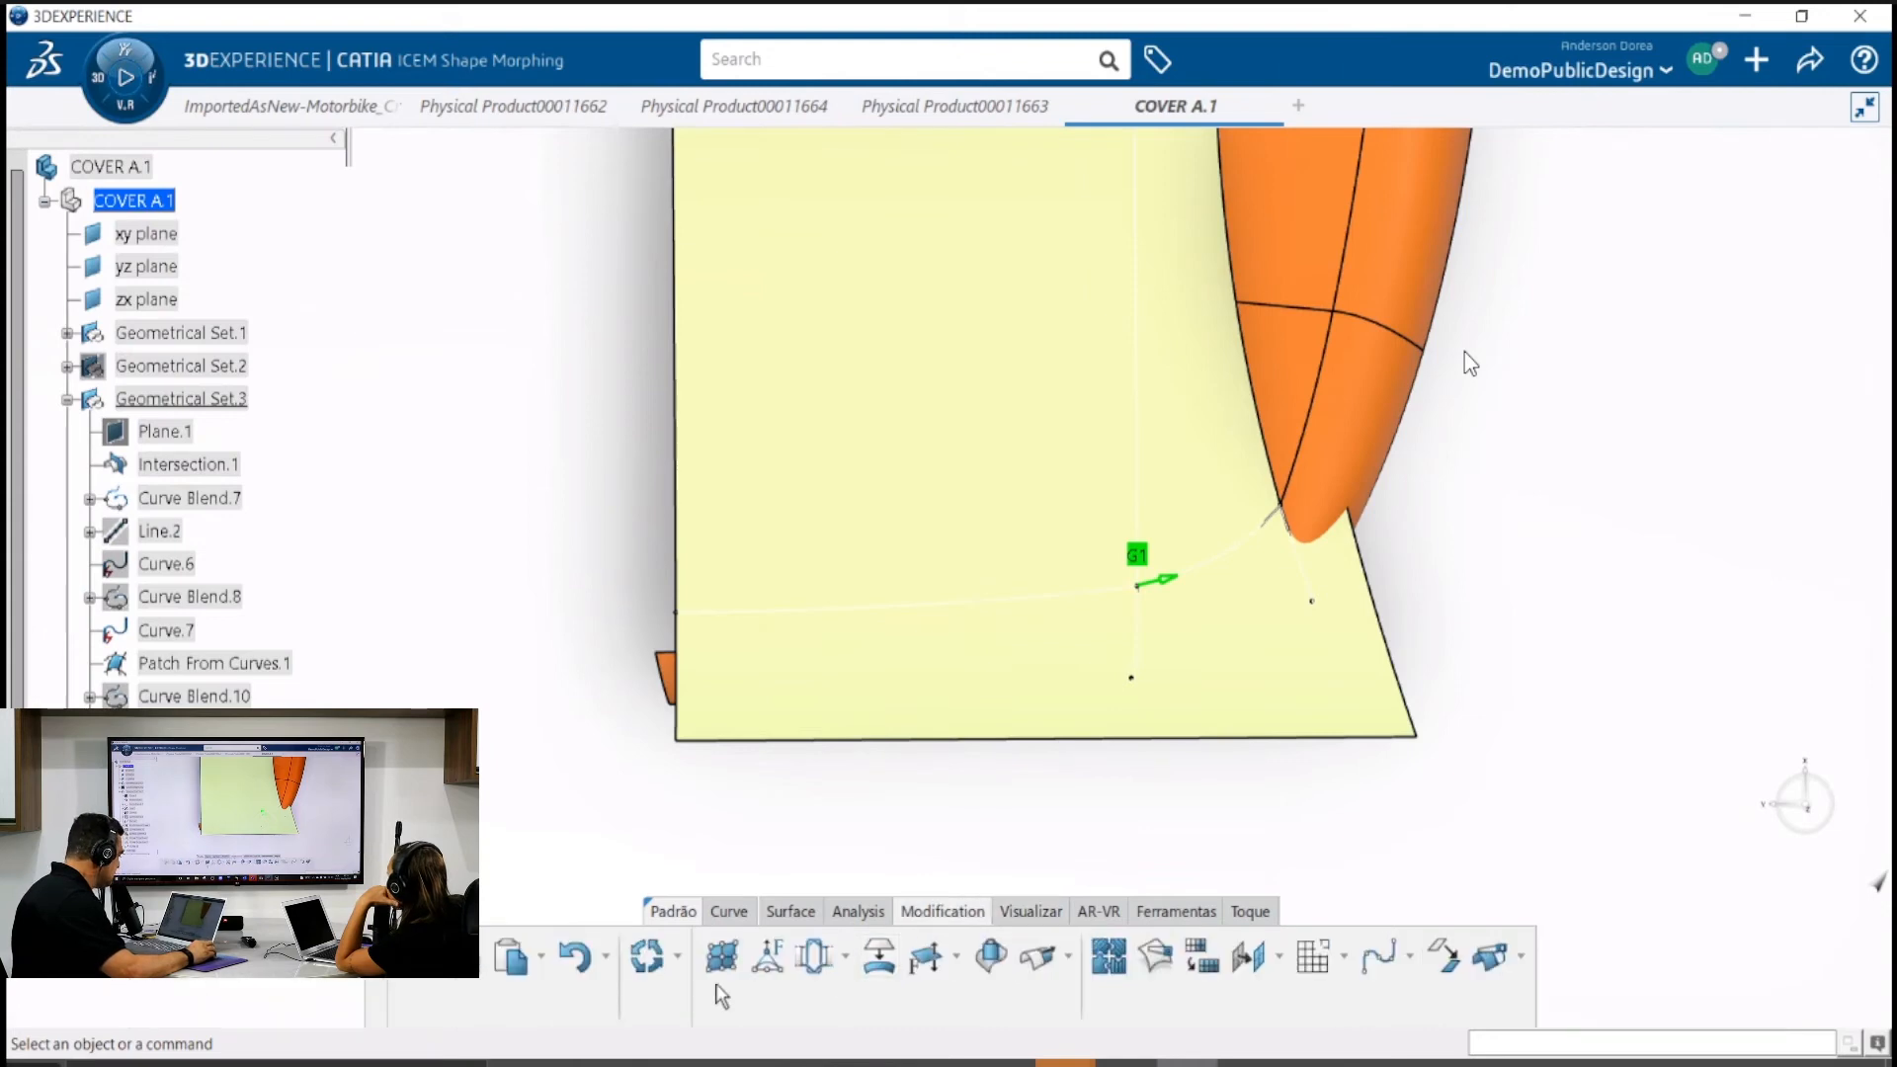
{"action": "left_click", "coordinate": [816, 957]}
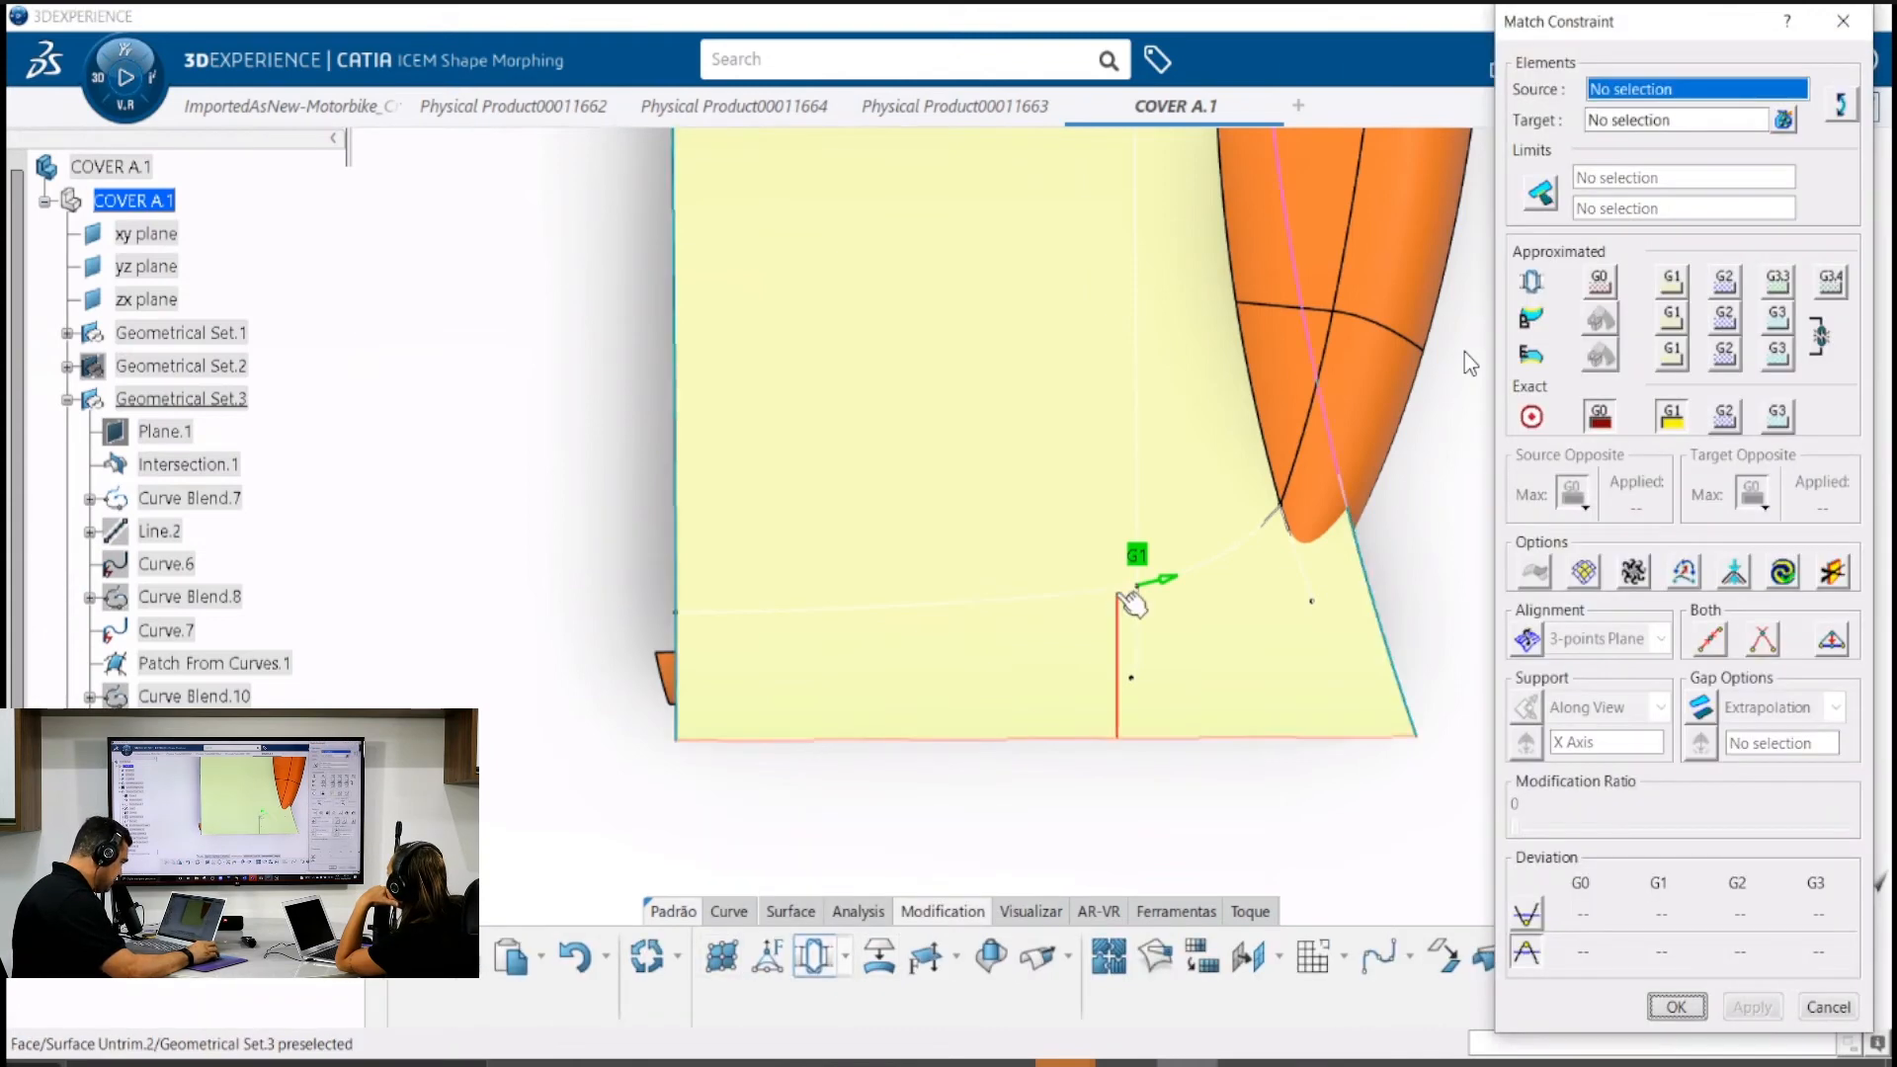
{"action": "left_click", "coordinate": [1129, 593]}
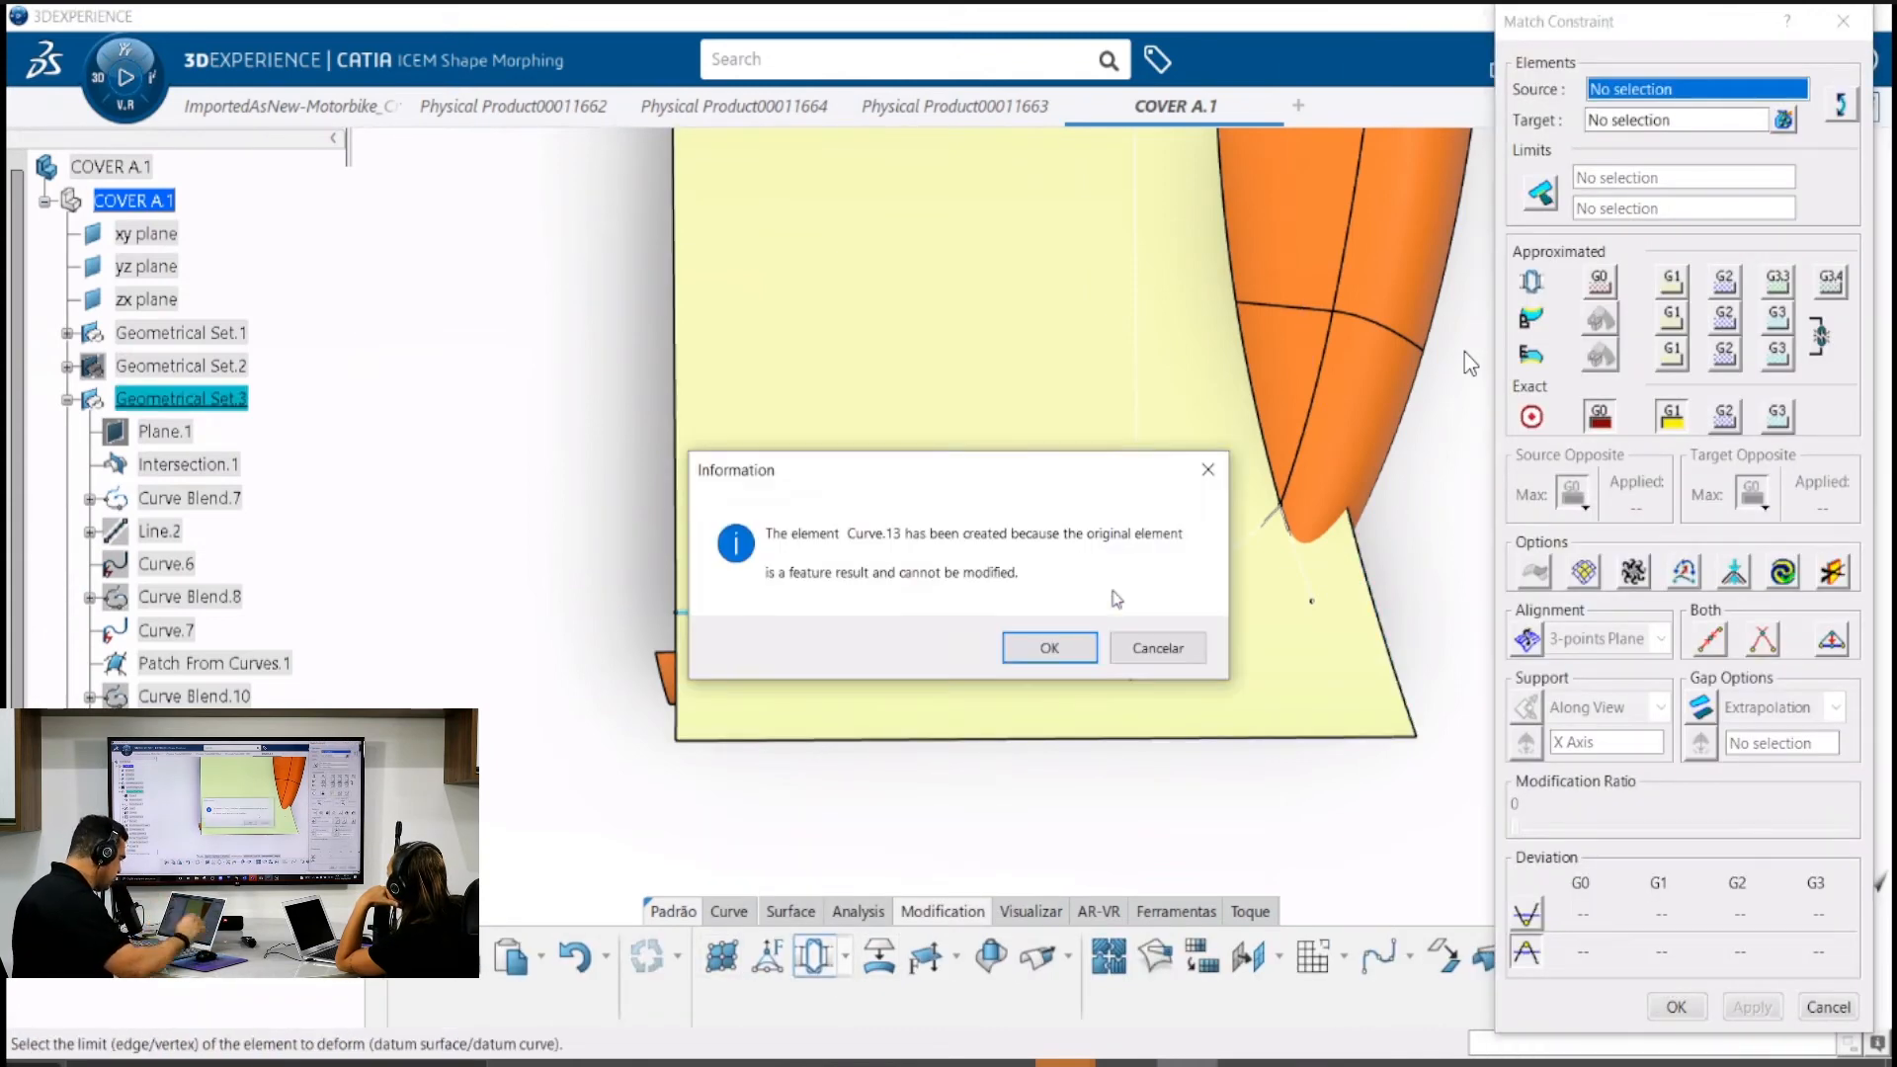
{"action": "left_click", "coordinate": [1049, 647]}
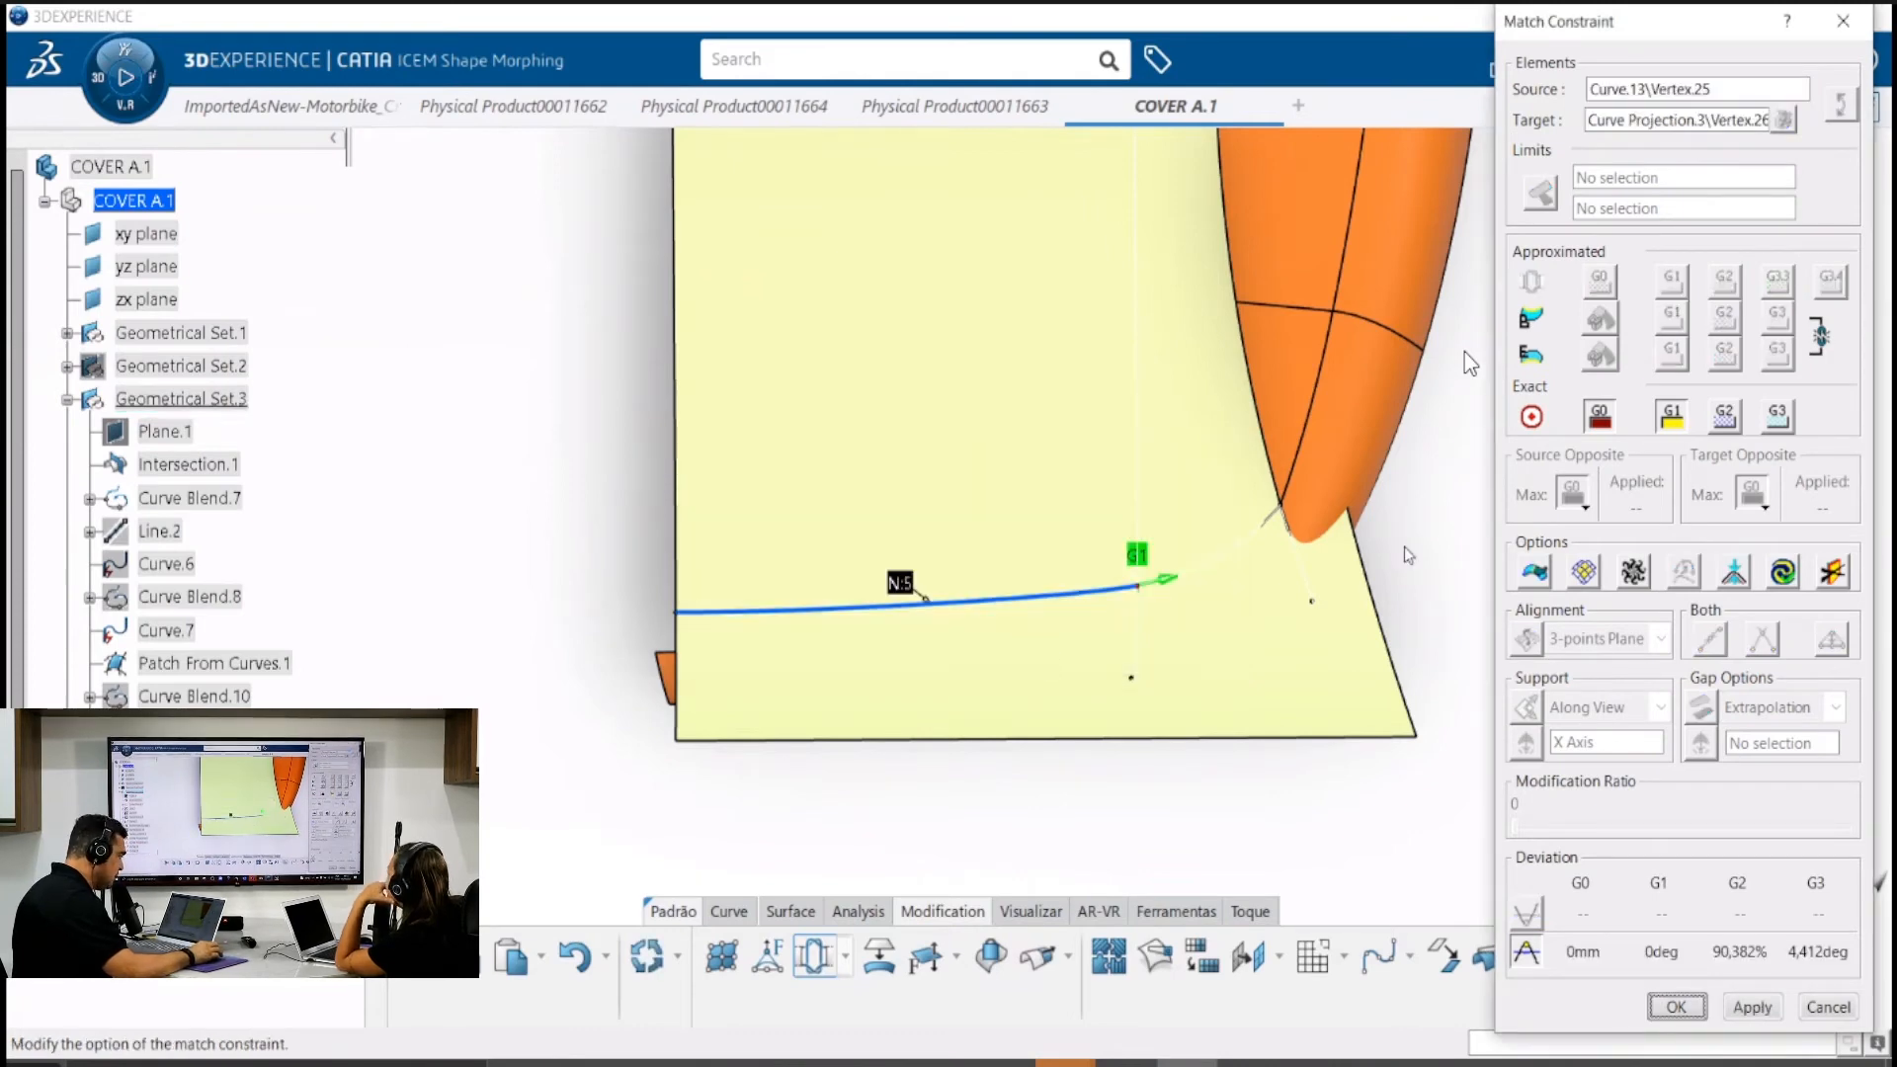
Add exact G2 continuity, retarget the match to the junction end of Curve Projection.3, and apply and accept it
{"action": "left_click", "coordinate": [1725, 417]}
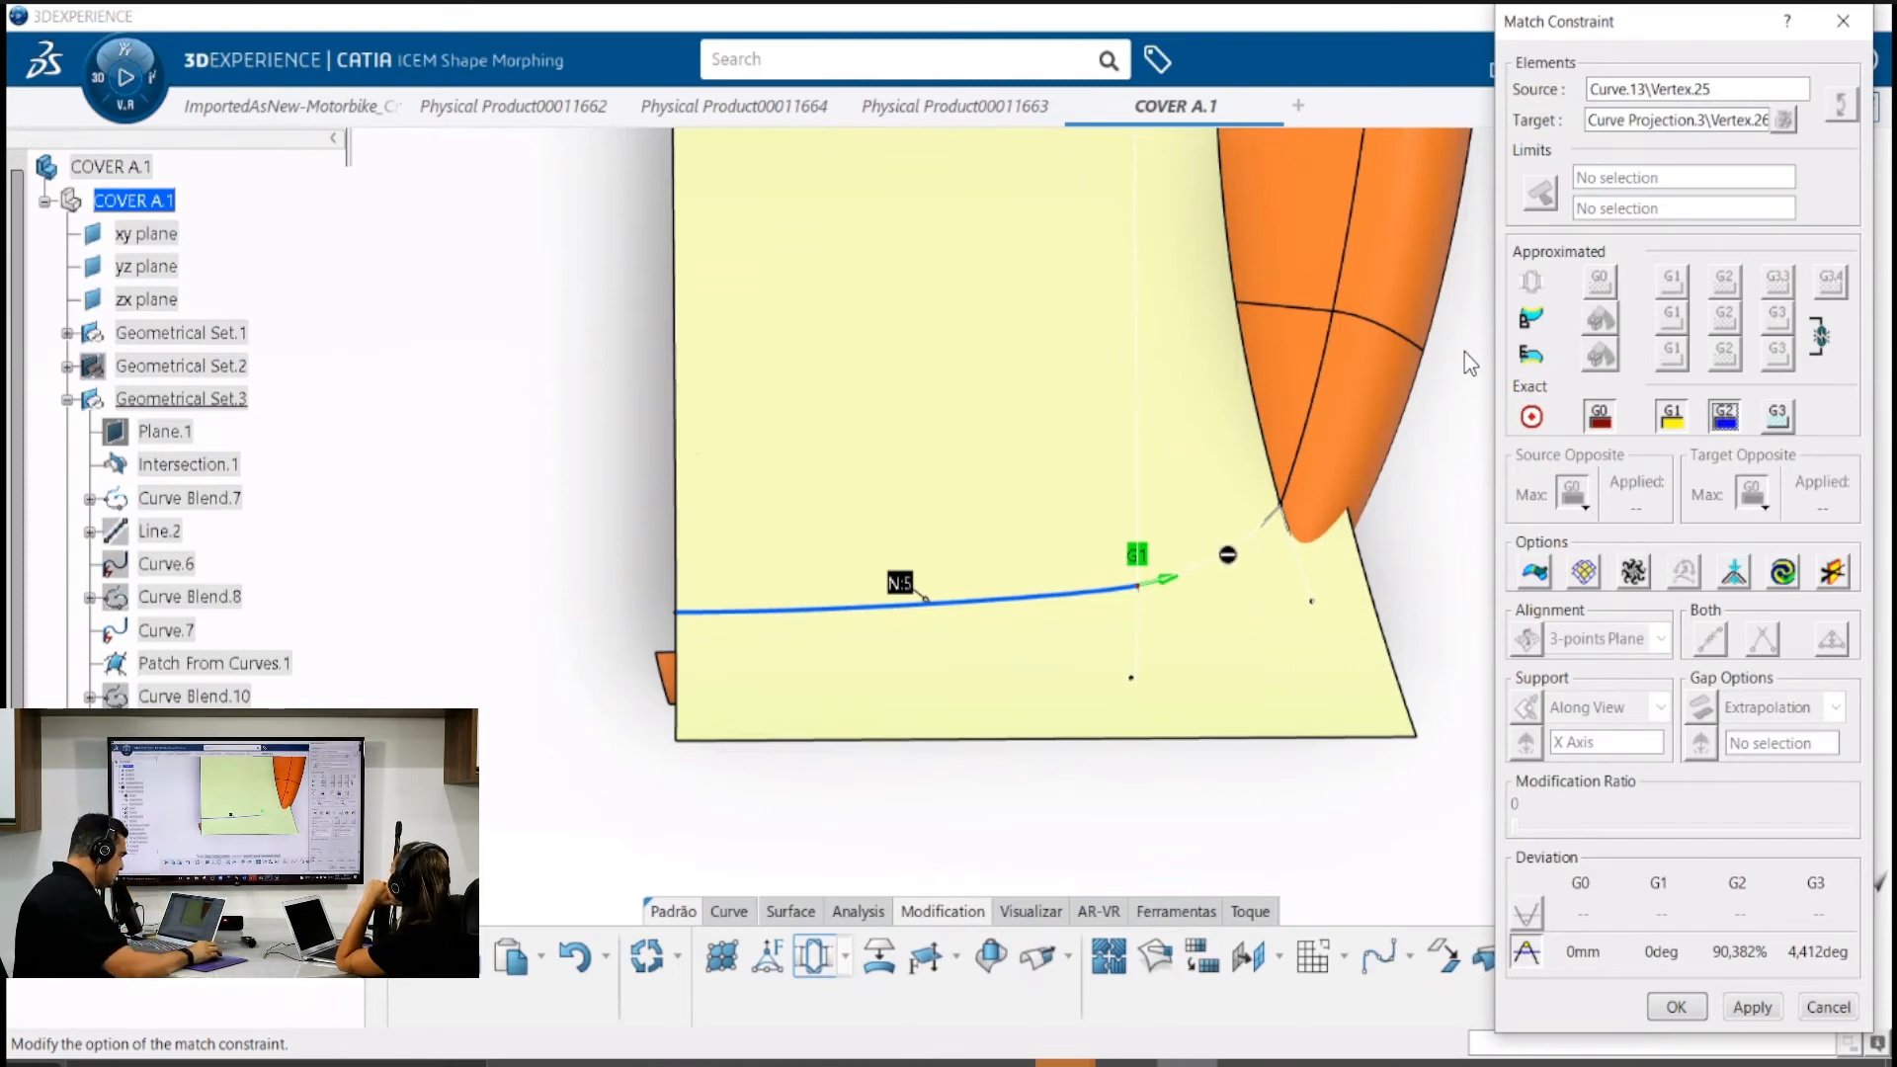
{"action": "left_click", "coordinate": [1614, 124]}
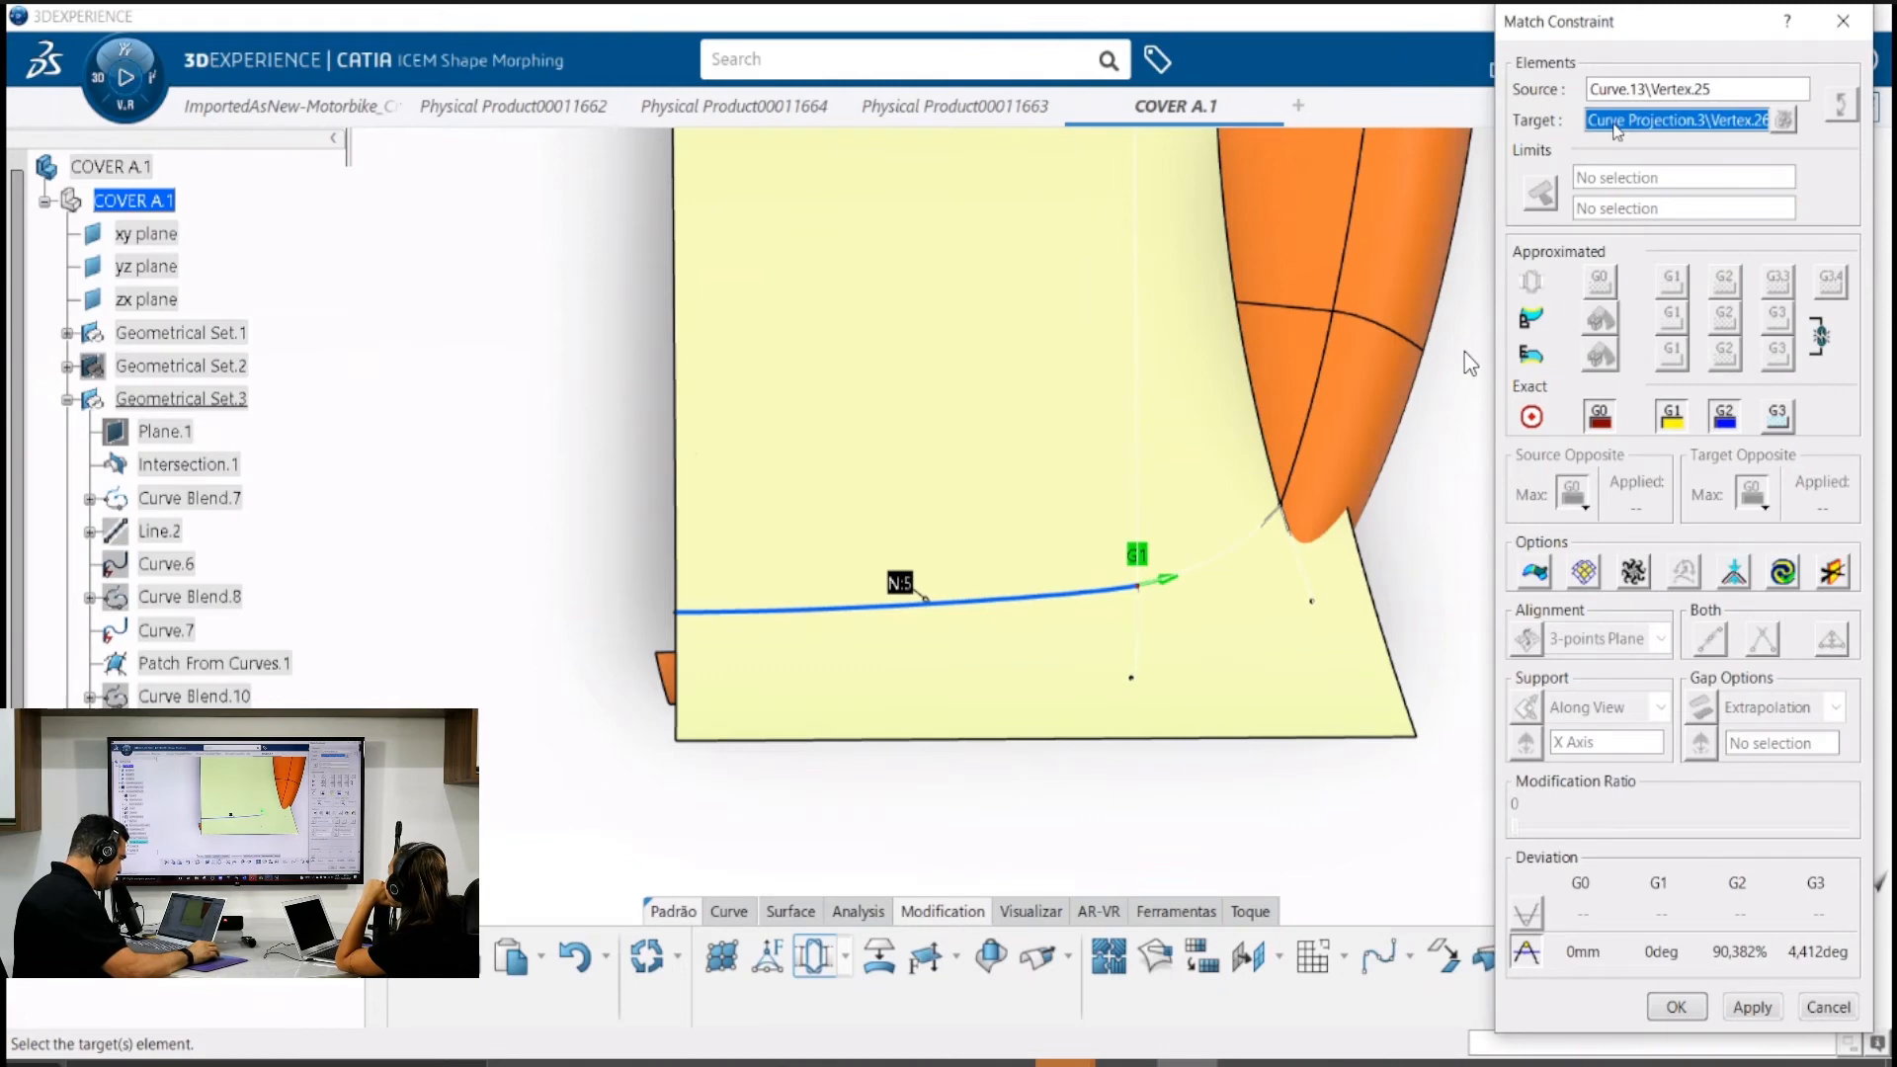
{"action": "left_click", "coordinate": [1207, 578]}
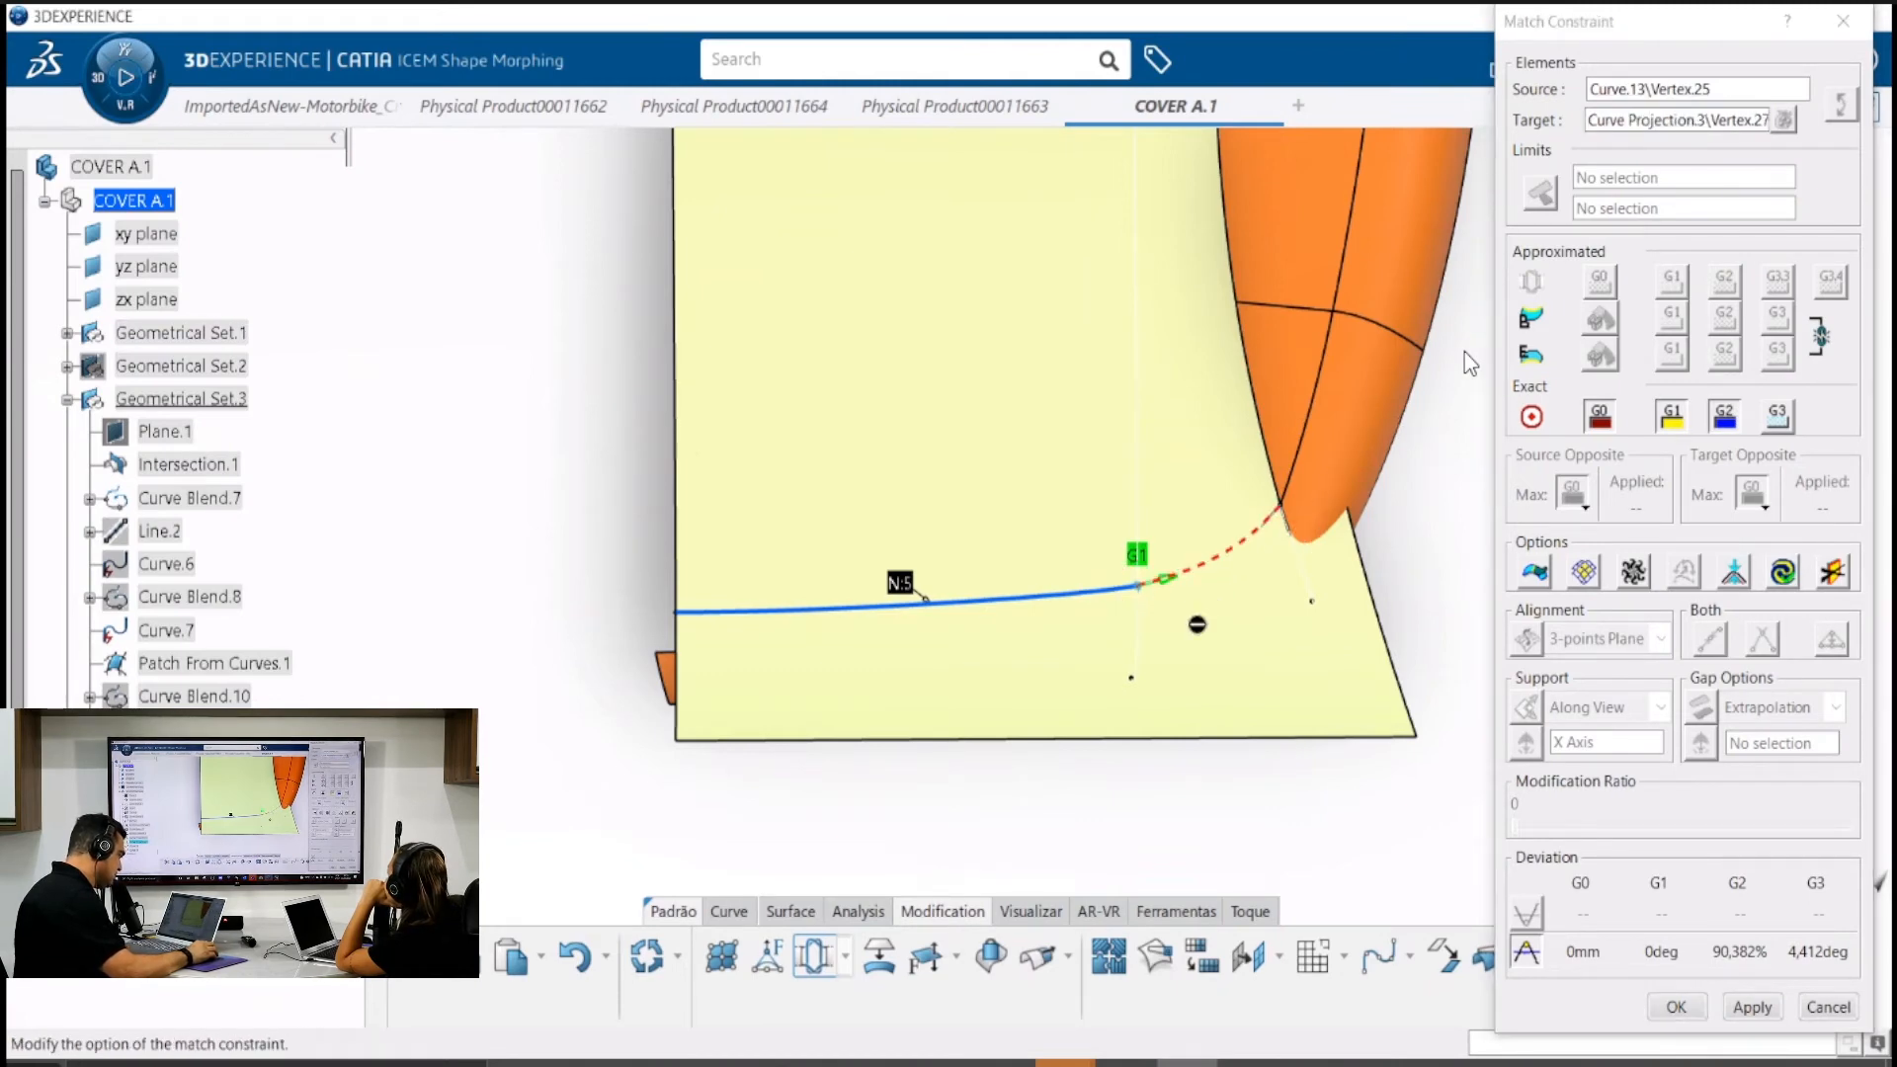
{"action": "left_click", "coordinate": [1752, 1007]}
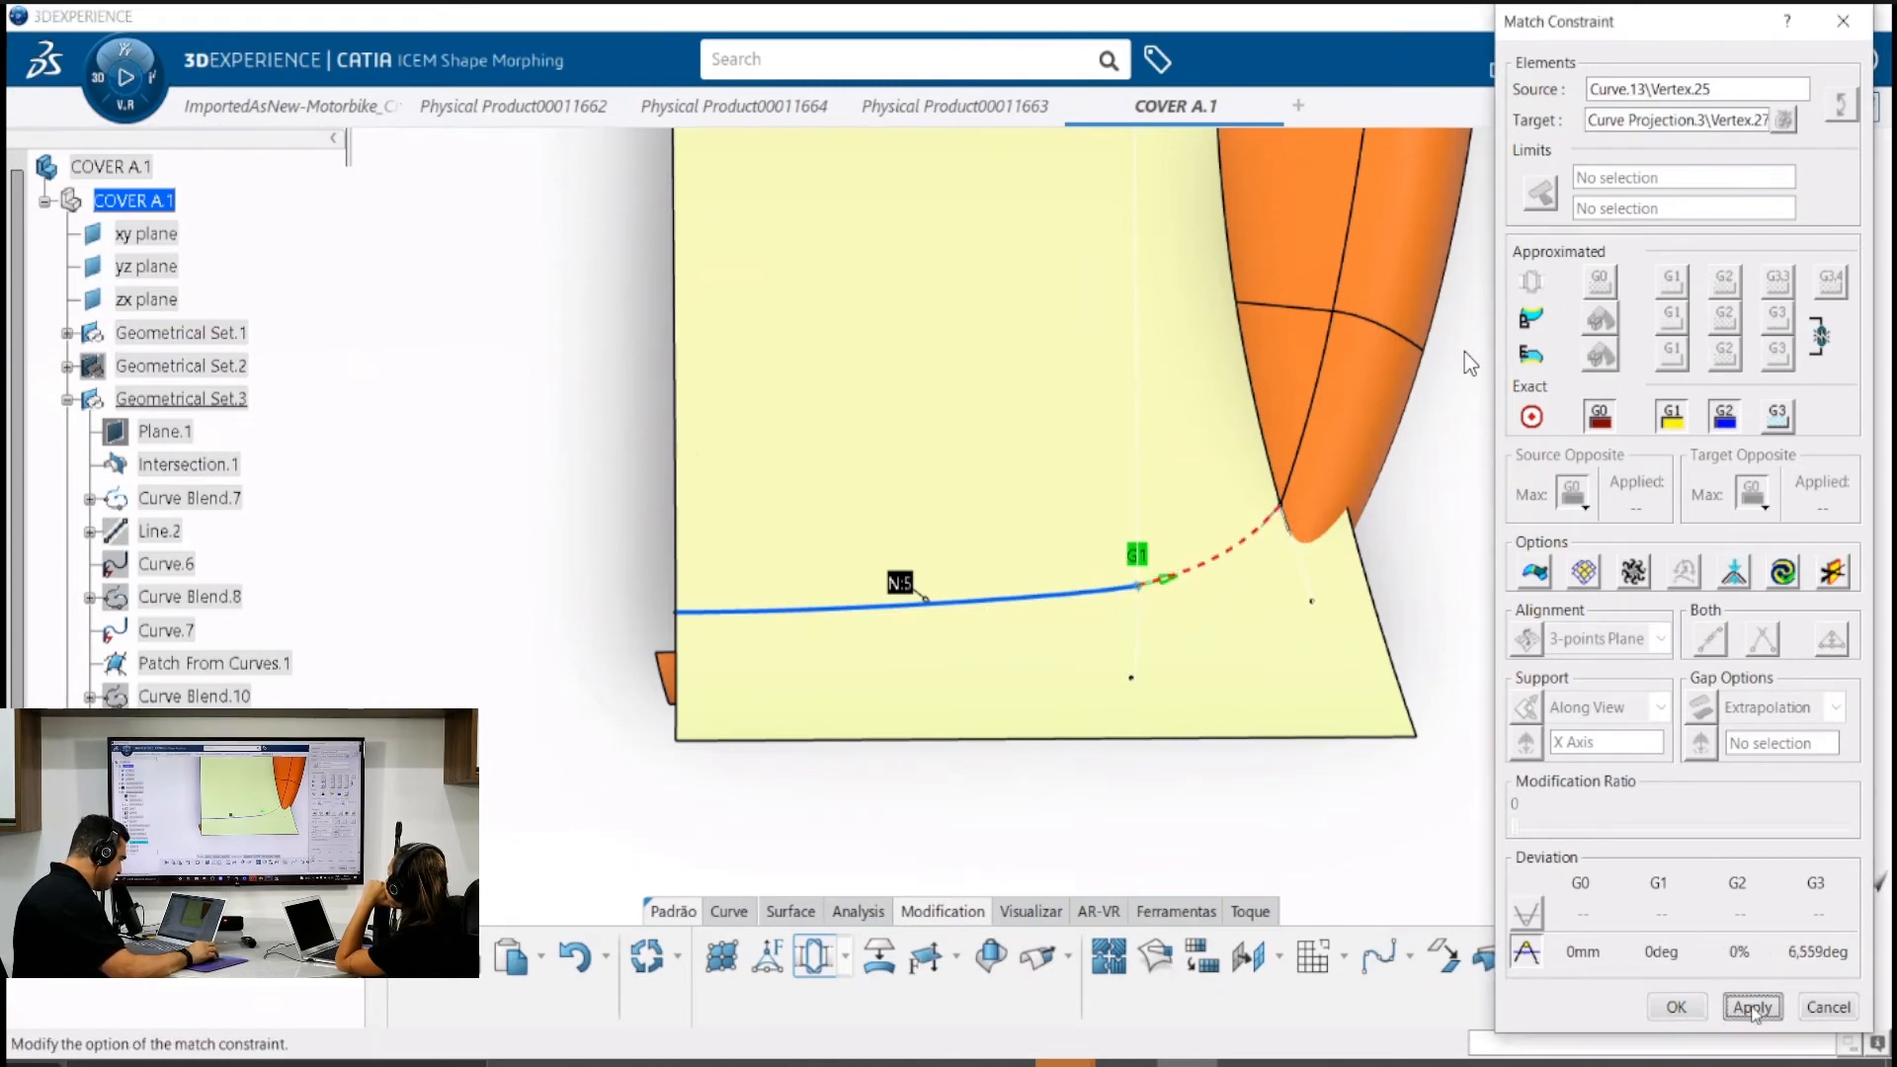
{"action": "left_click", "coordinate": [1677, 1007]}
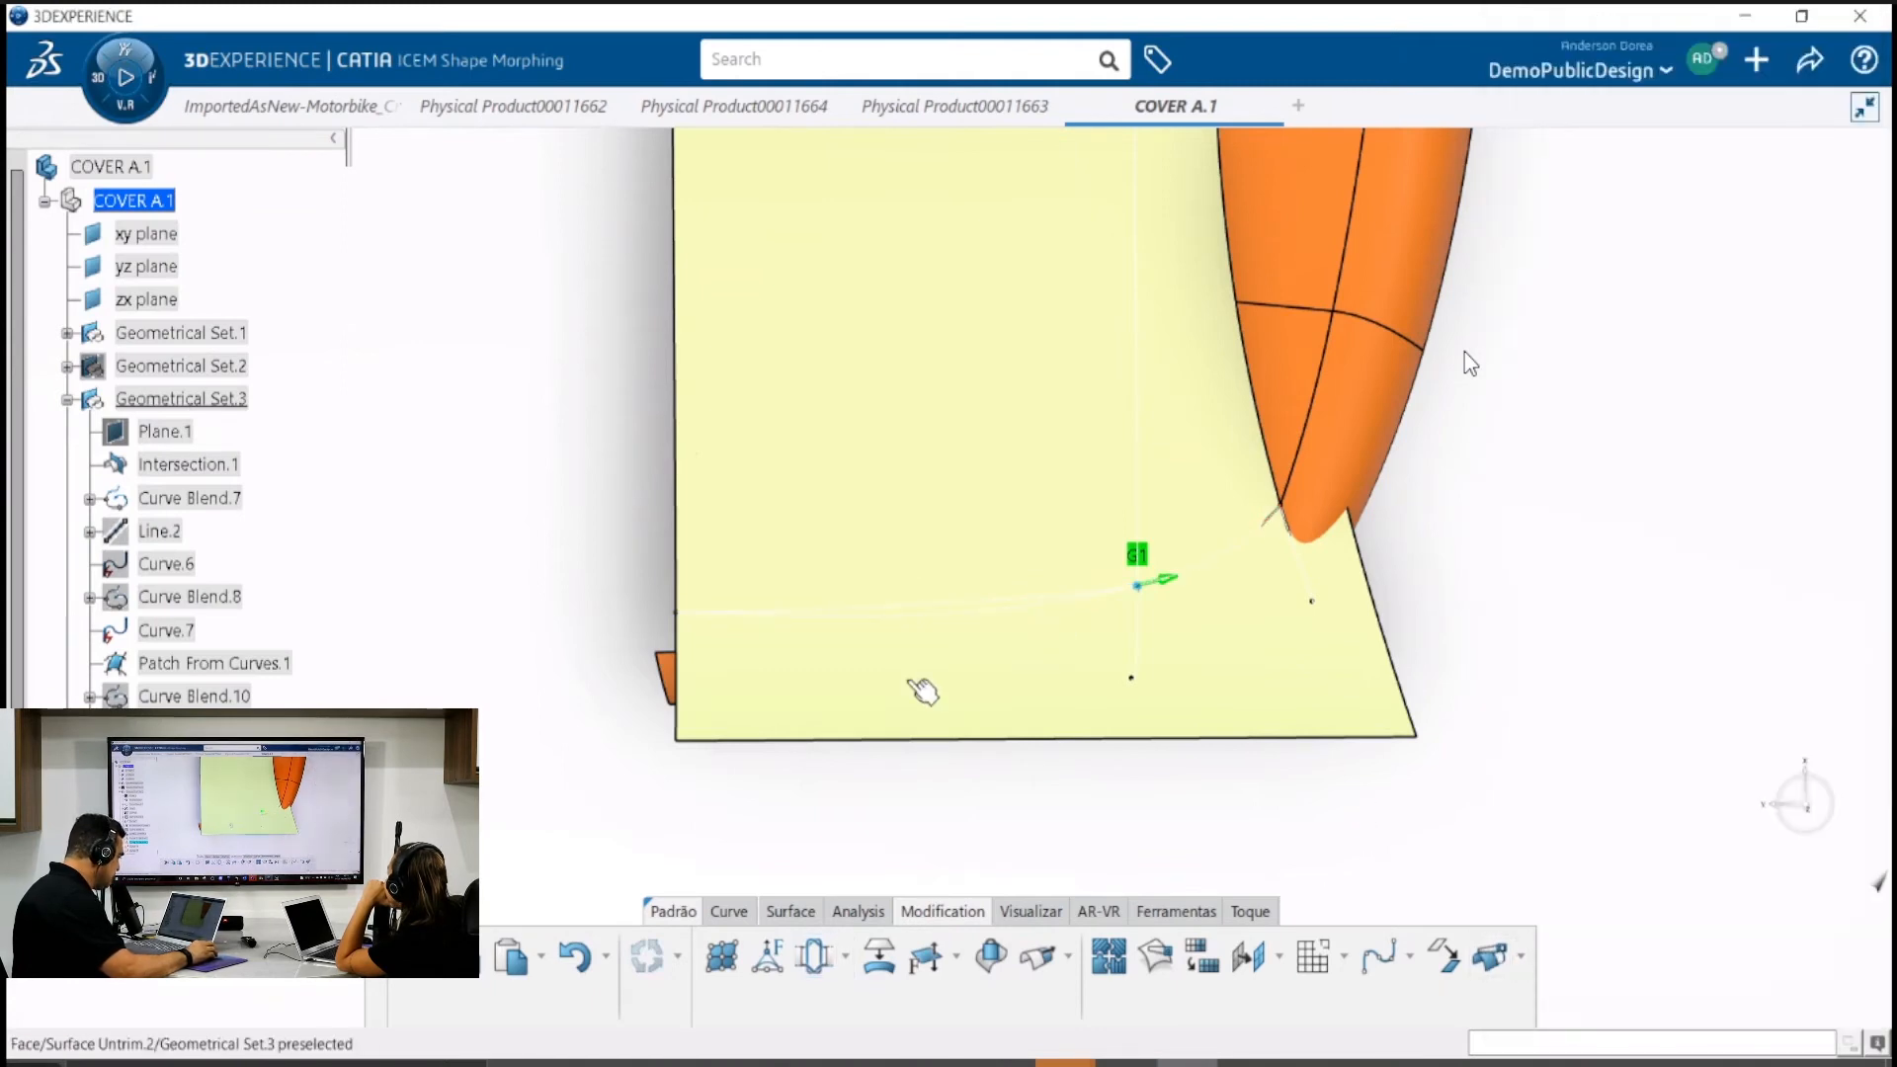
Compare the G1 and G2 matched curves on the untrimmed surface in a view stretched to 1.89
{"action": "left_click", "coordinate": [930, 609]}
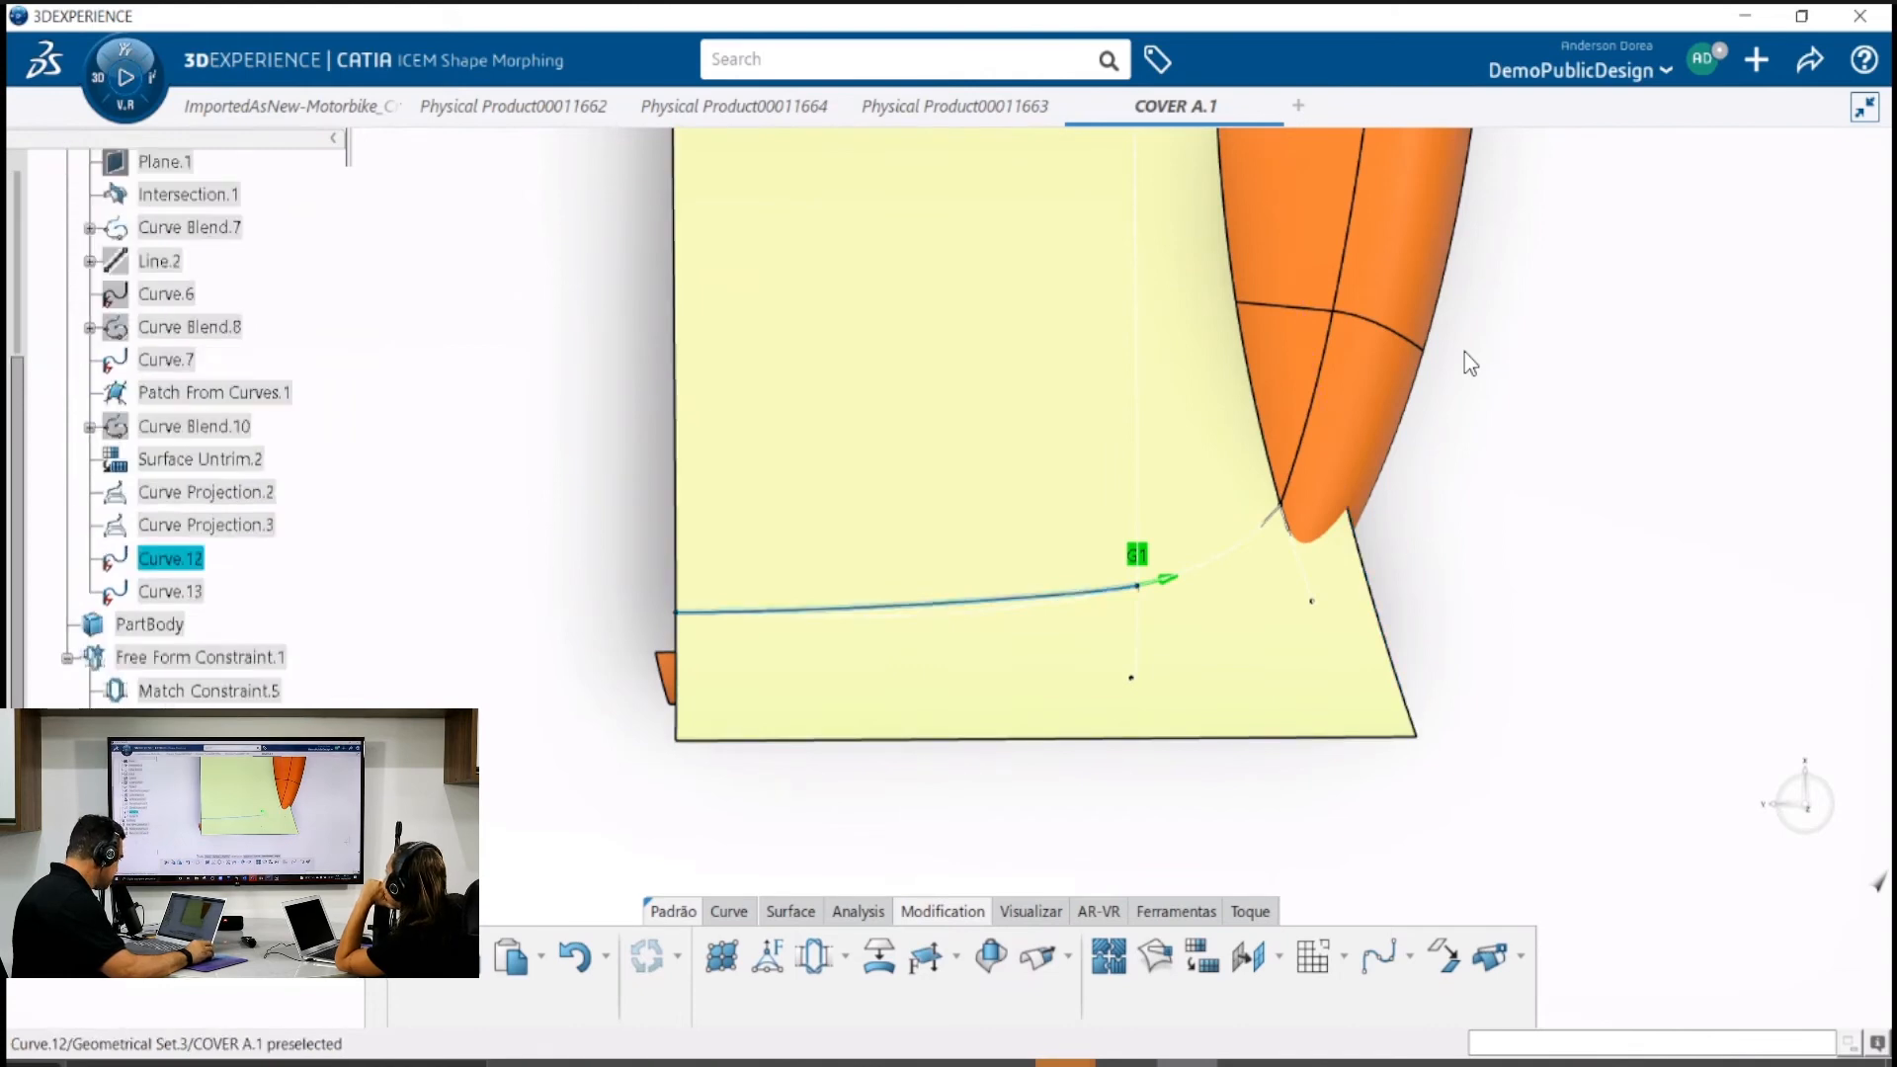
{"action": "left_click", "coordinate": [824, 823]}
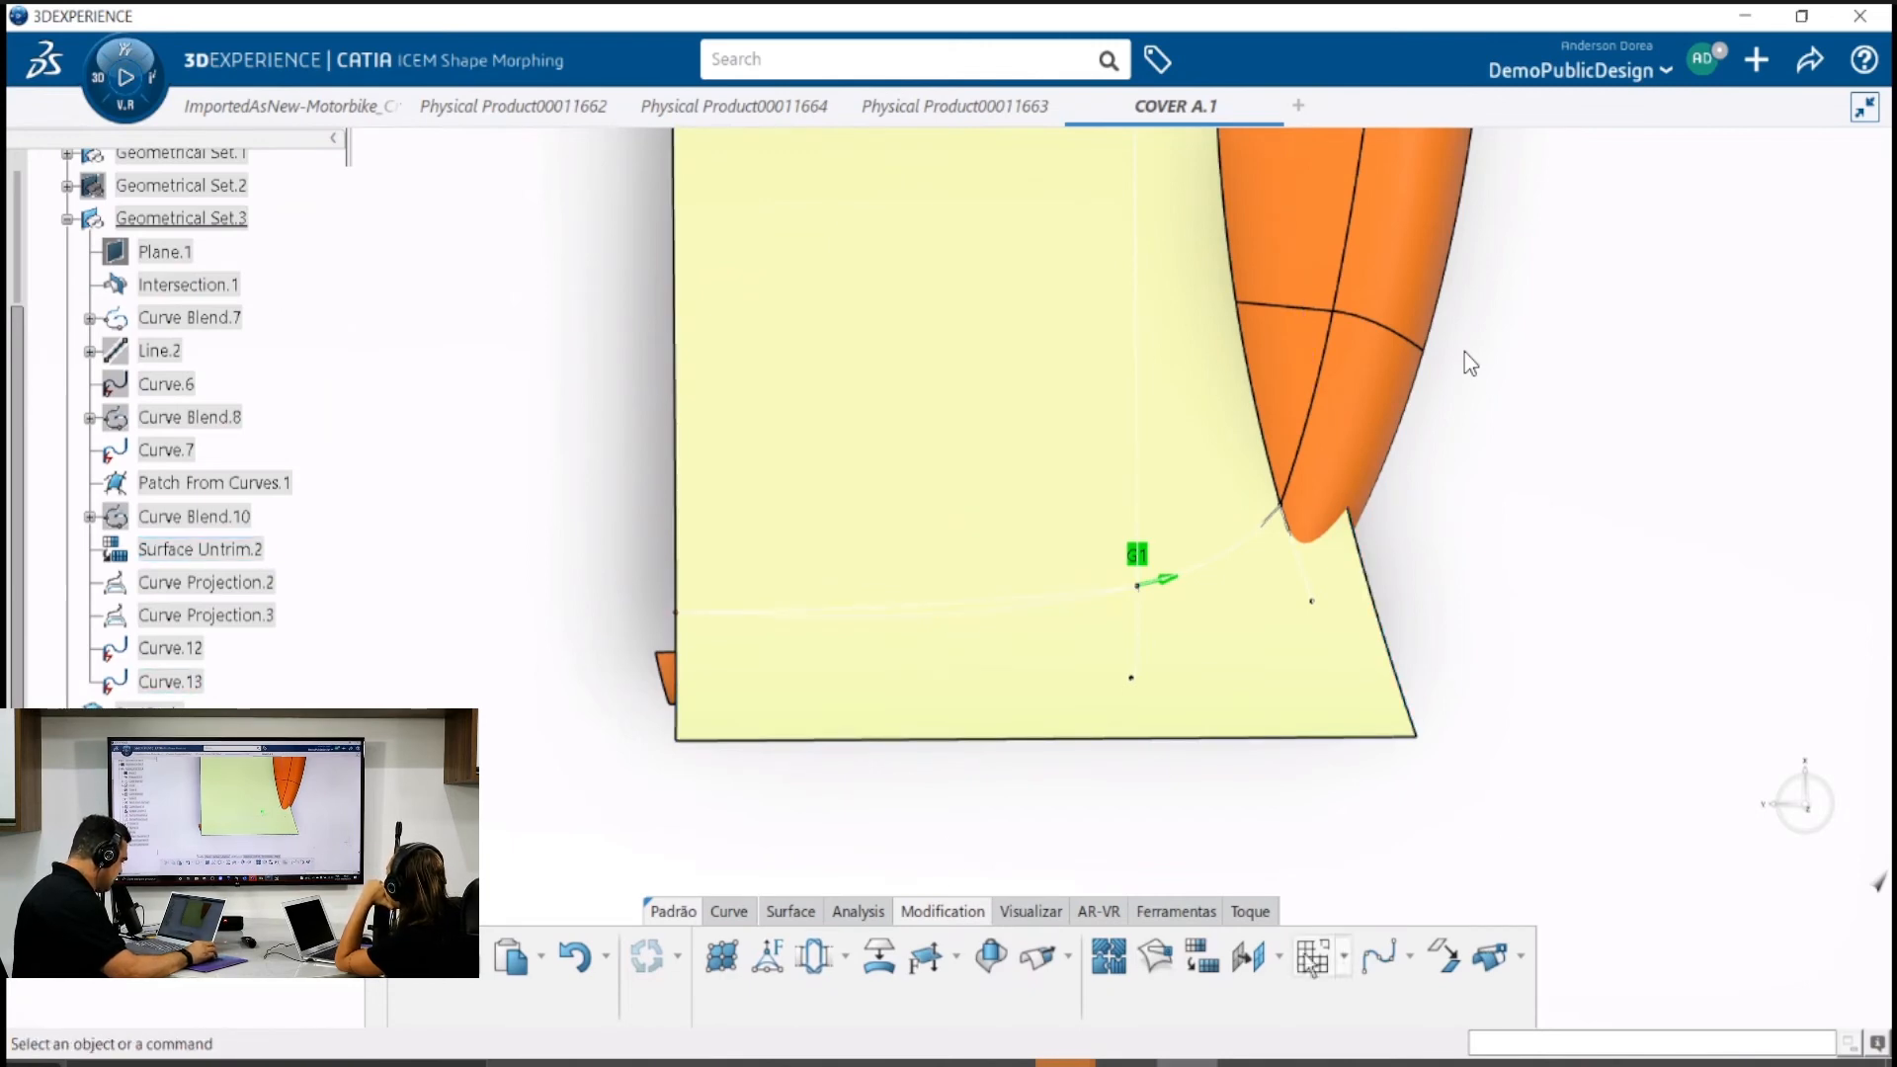
{"action": "left_click", "coordinate": [1030, 911]}
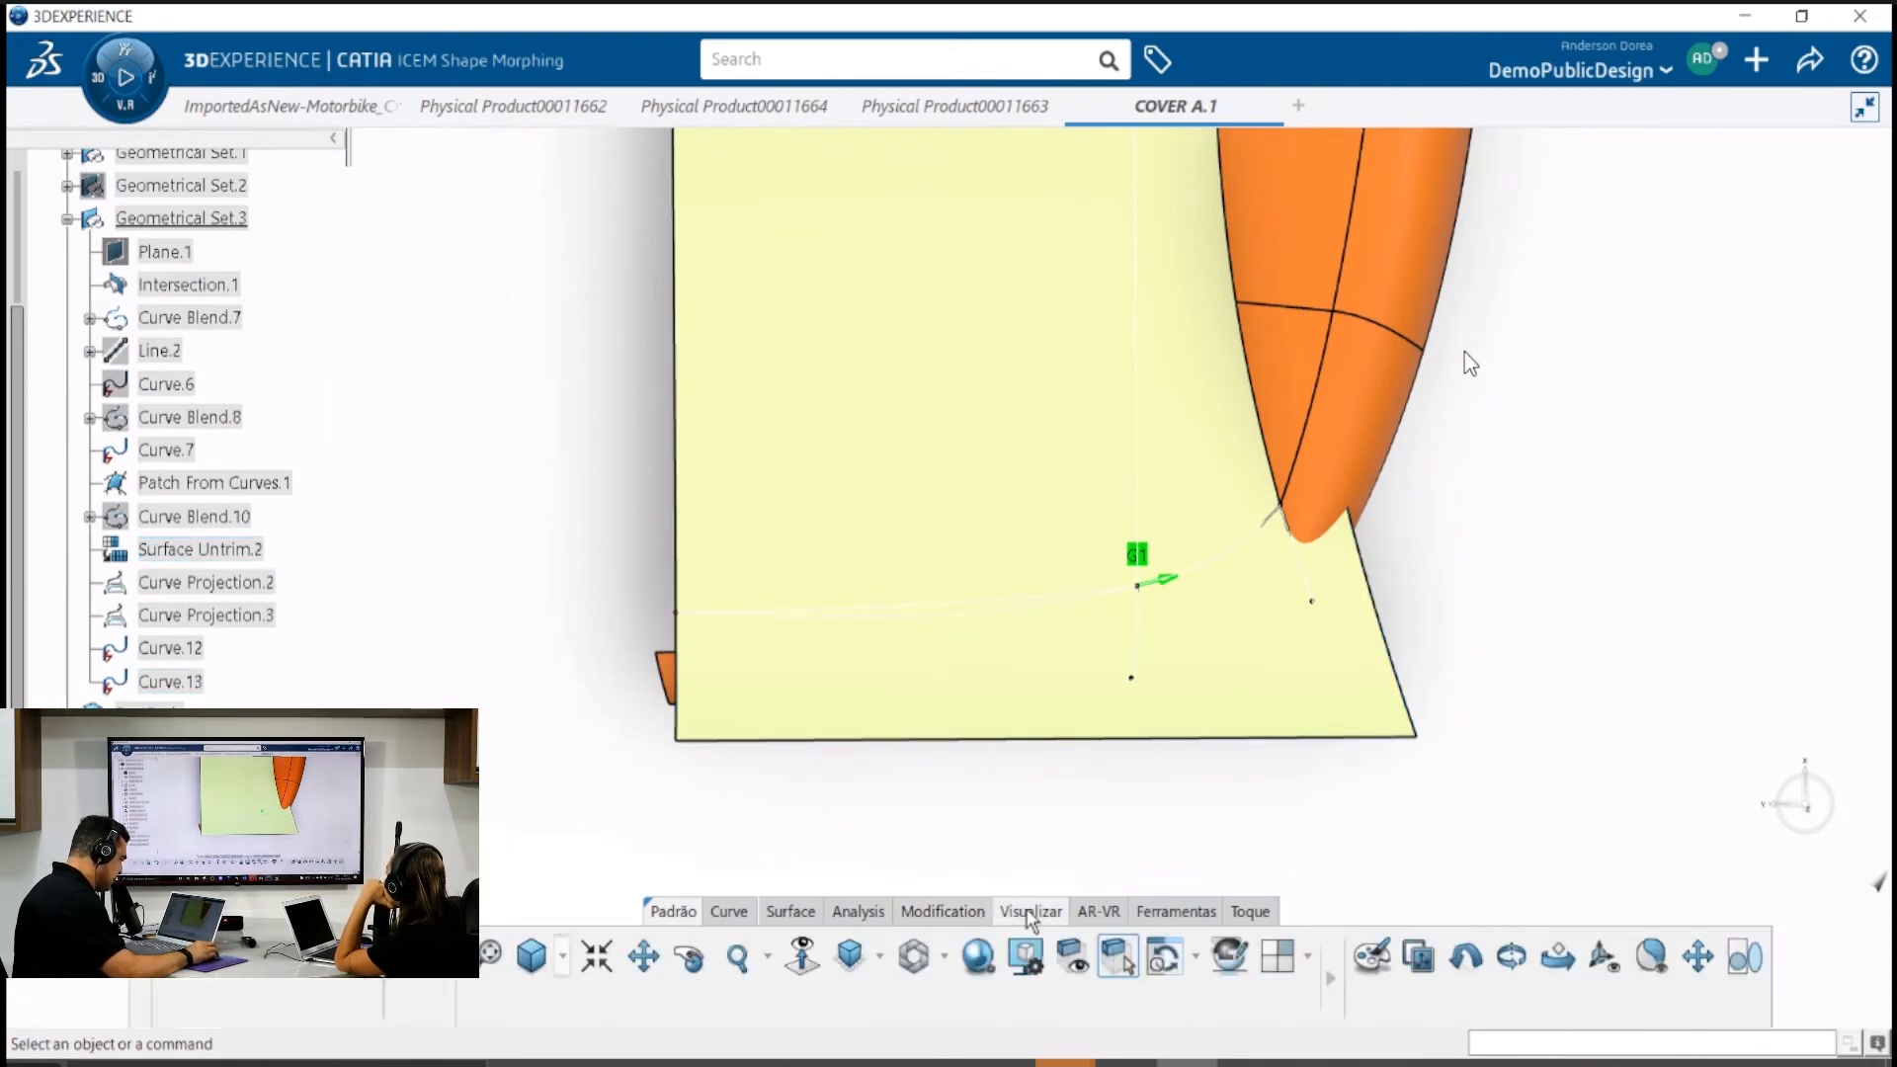
{"action": "left_click", "coordinate": [1747, 957]}
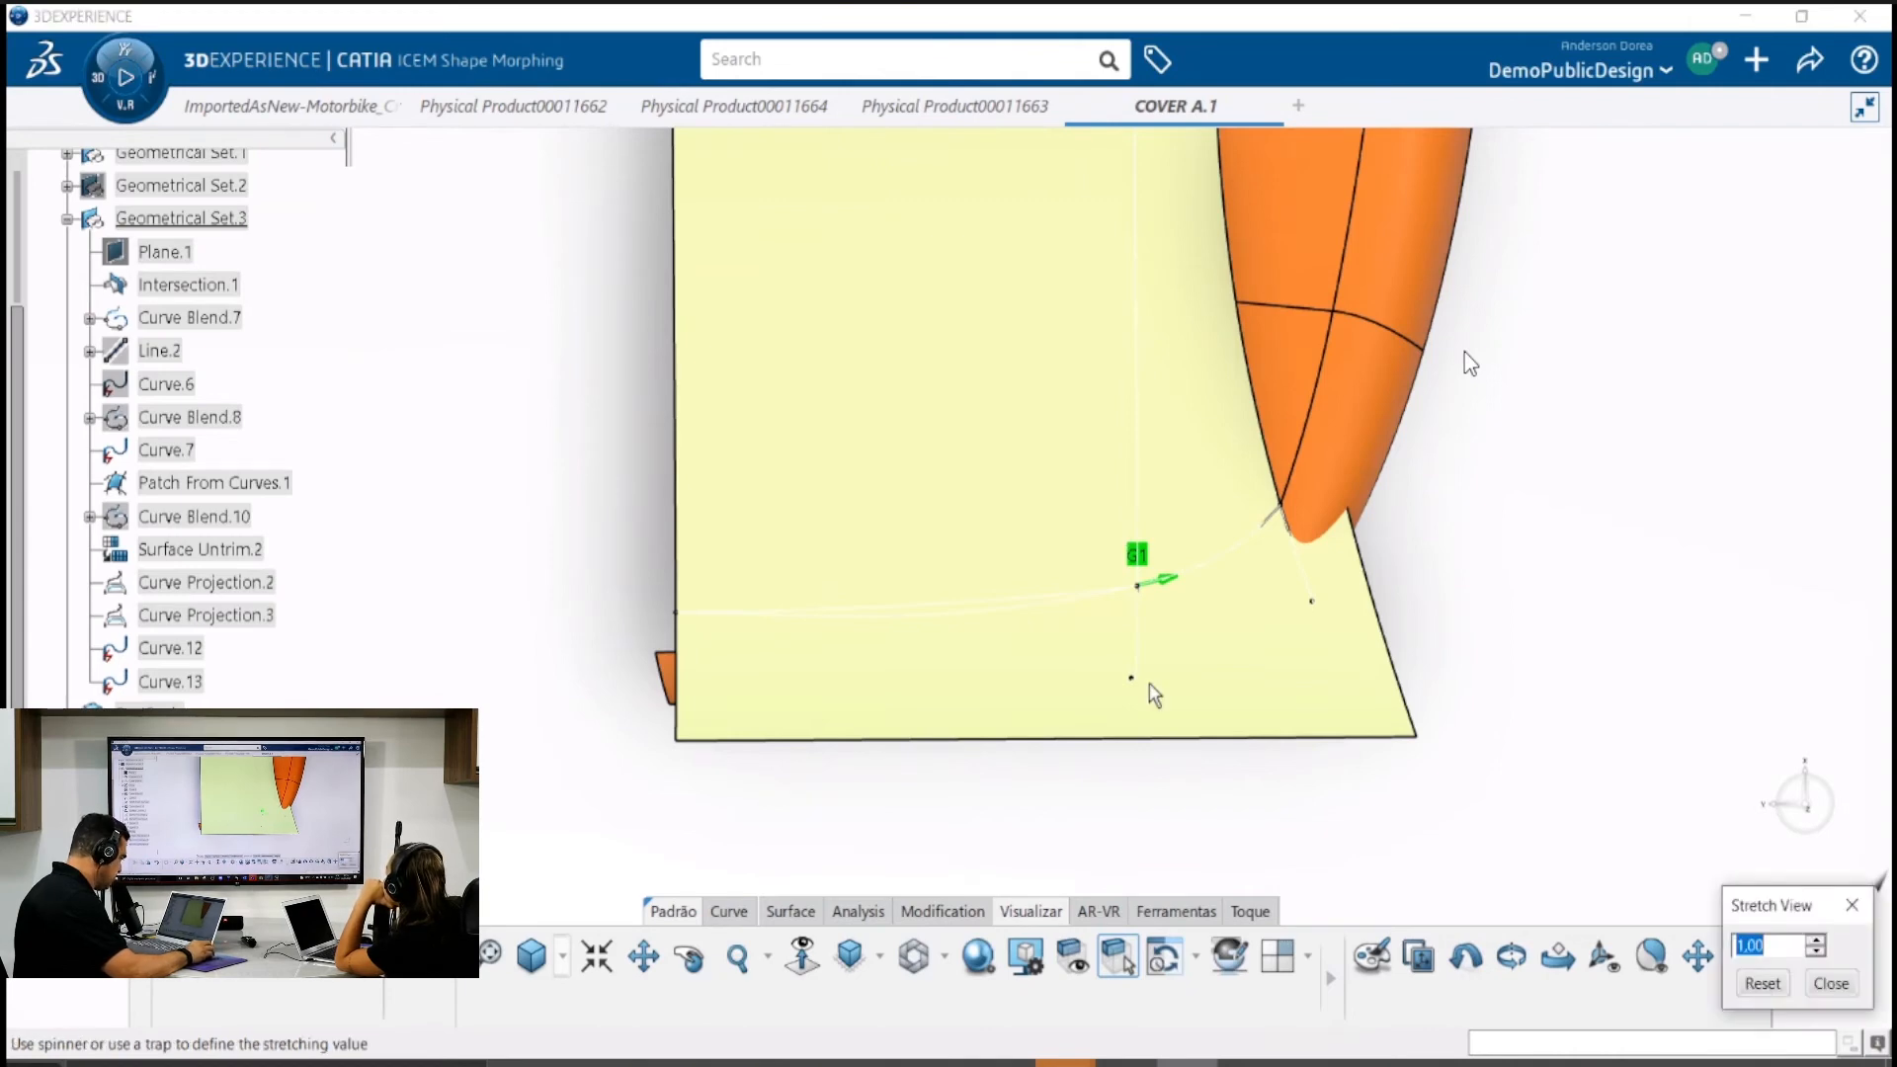
{"action": "left_click_drag", "start_coordinate": [547, 462], "coordinate": [1613, 743]}
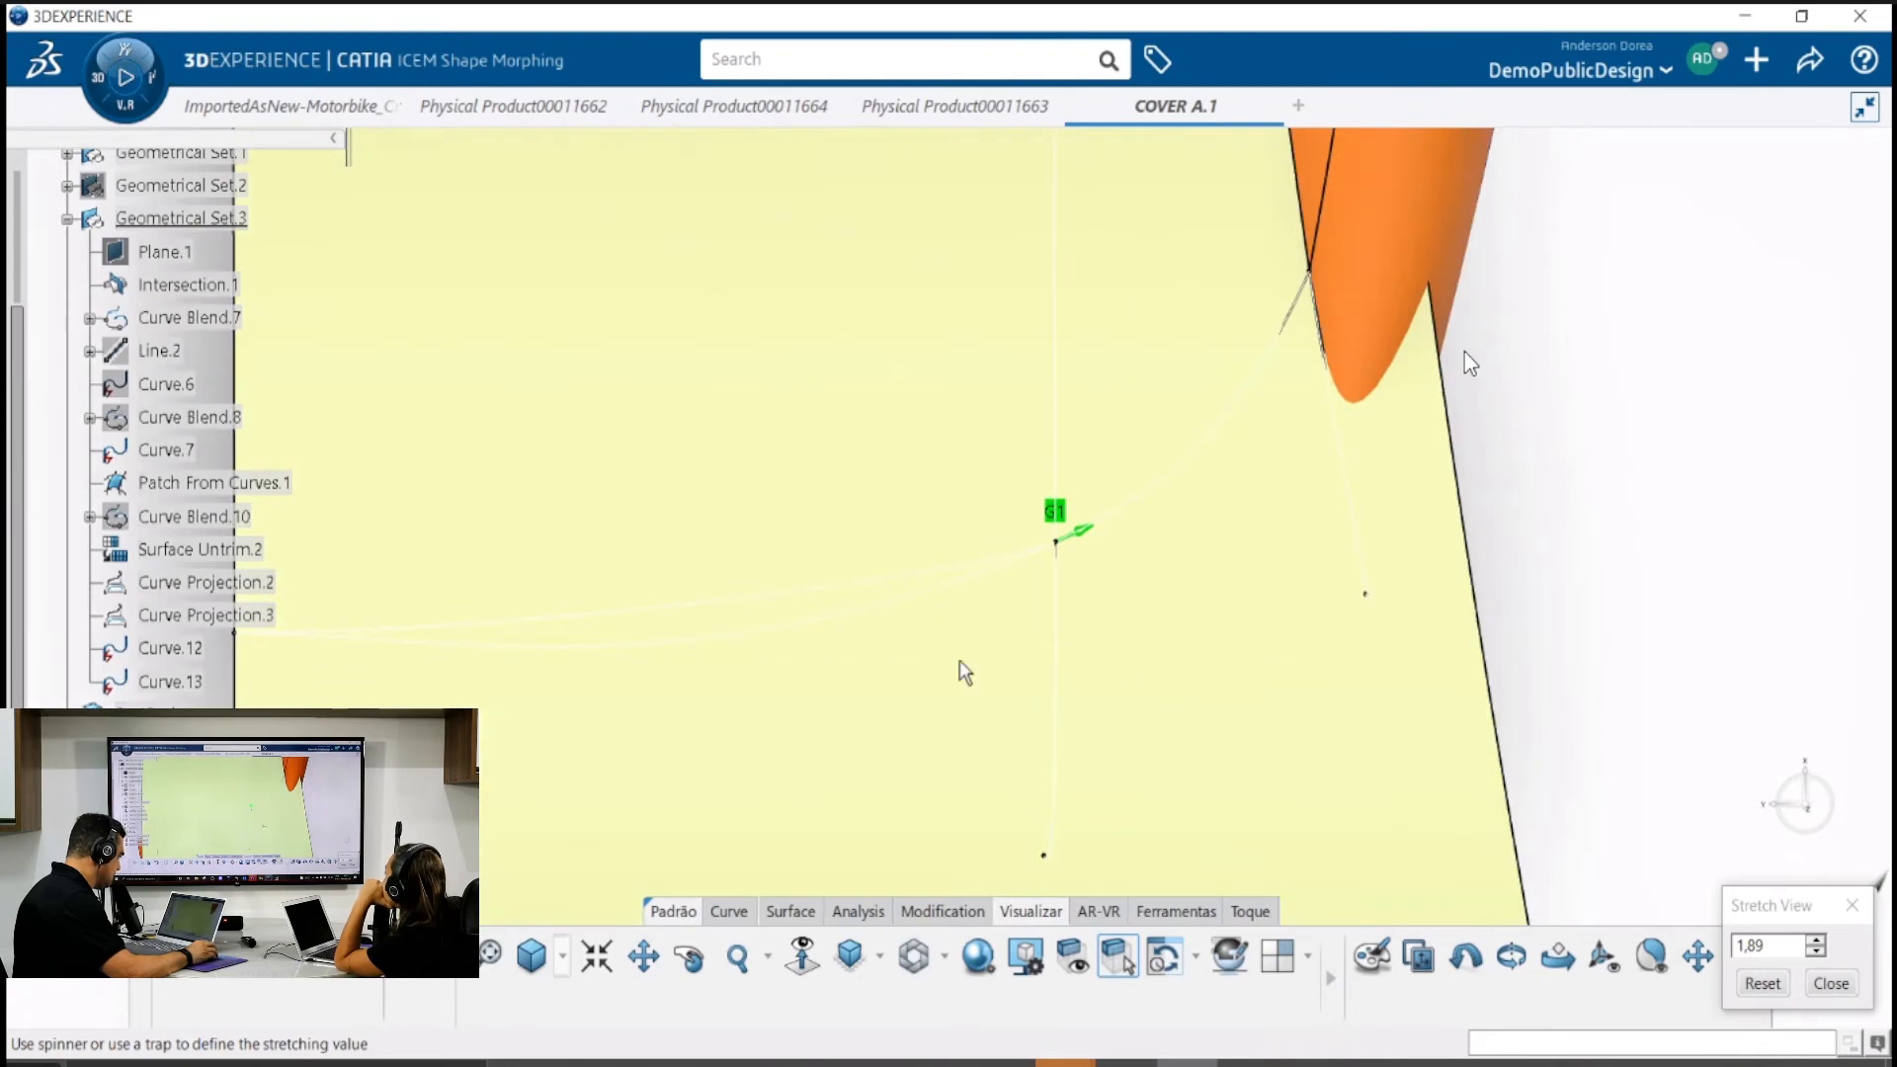
{"action": "middle_click_drag", "start_coordinate": [966, 672], "coordinate": [1243, 674]}
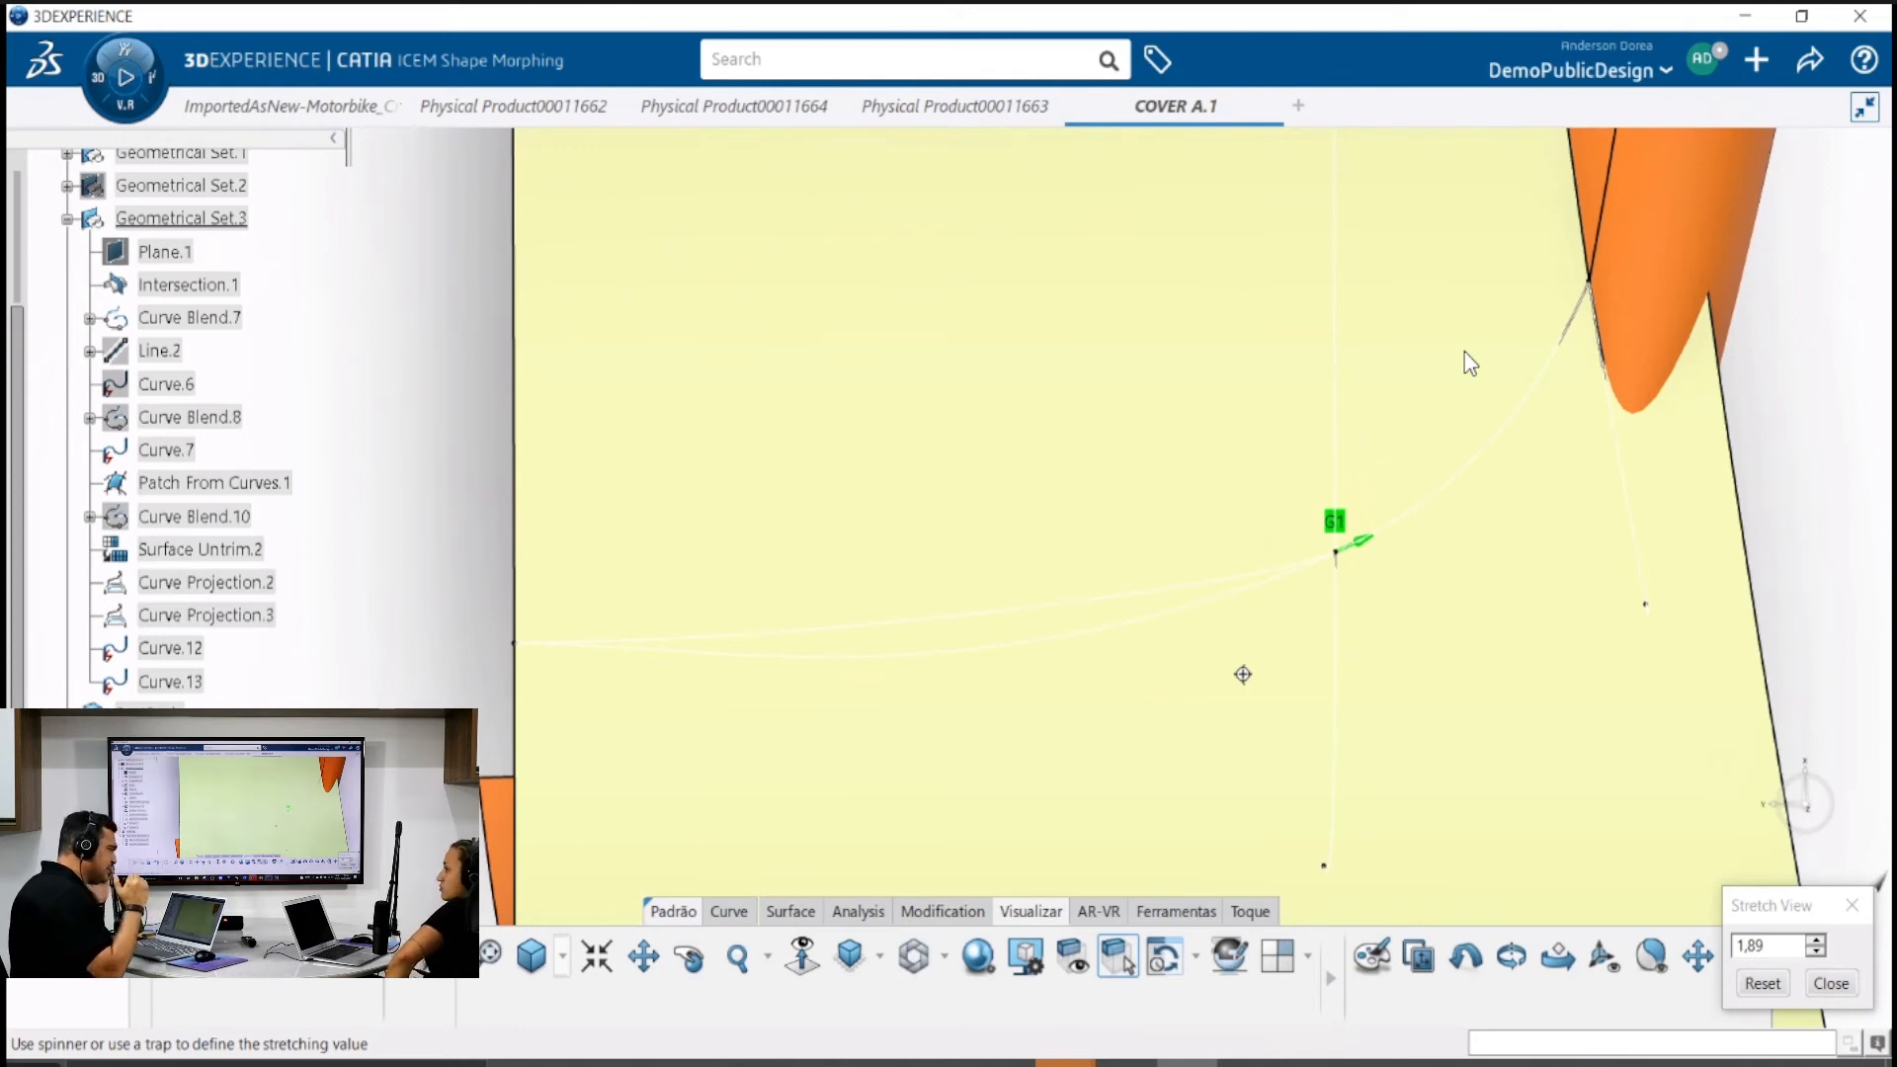
{"action": "left_click", "coordinate": [1836, 990]}
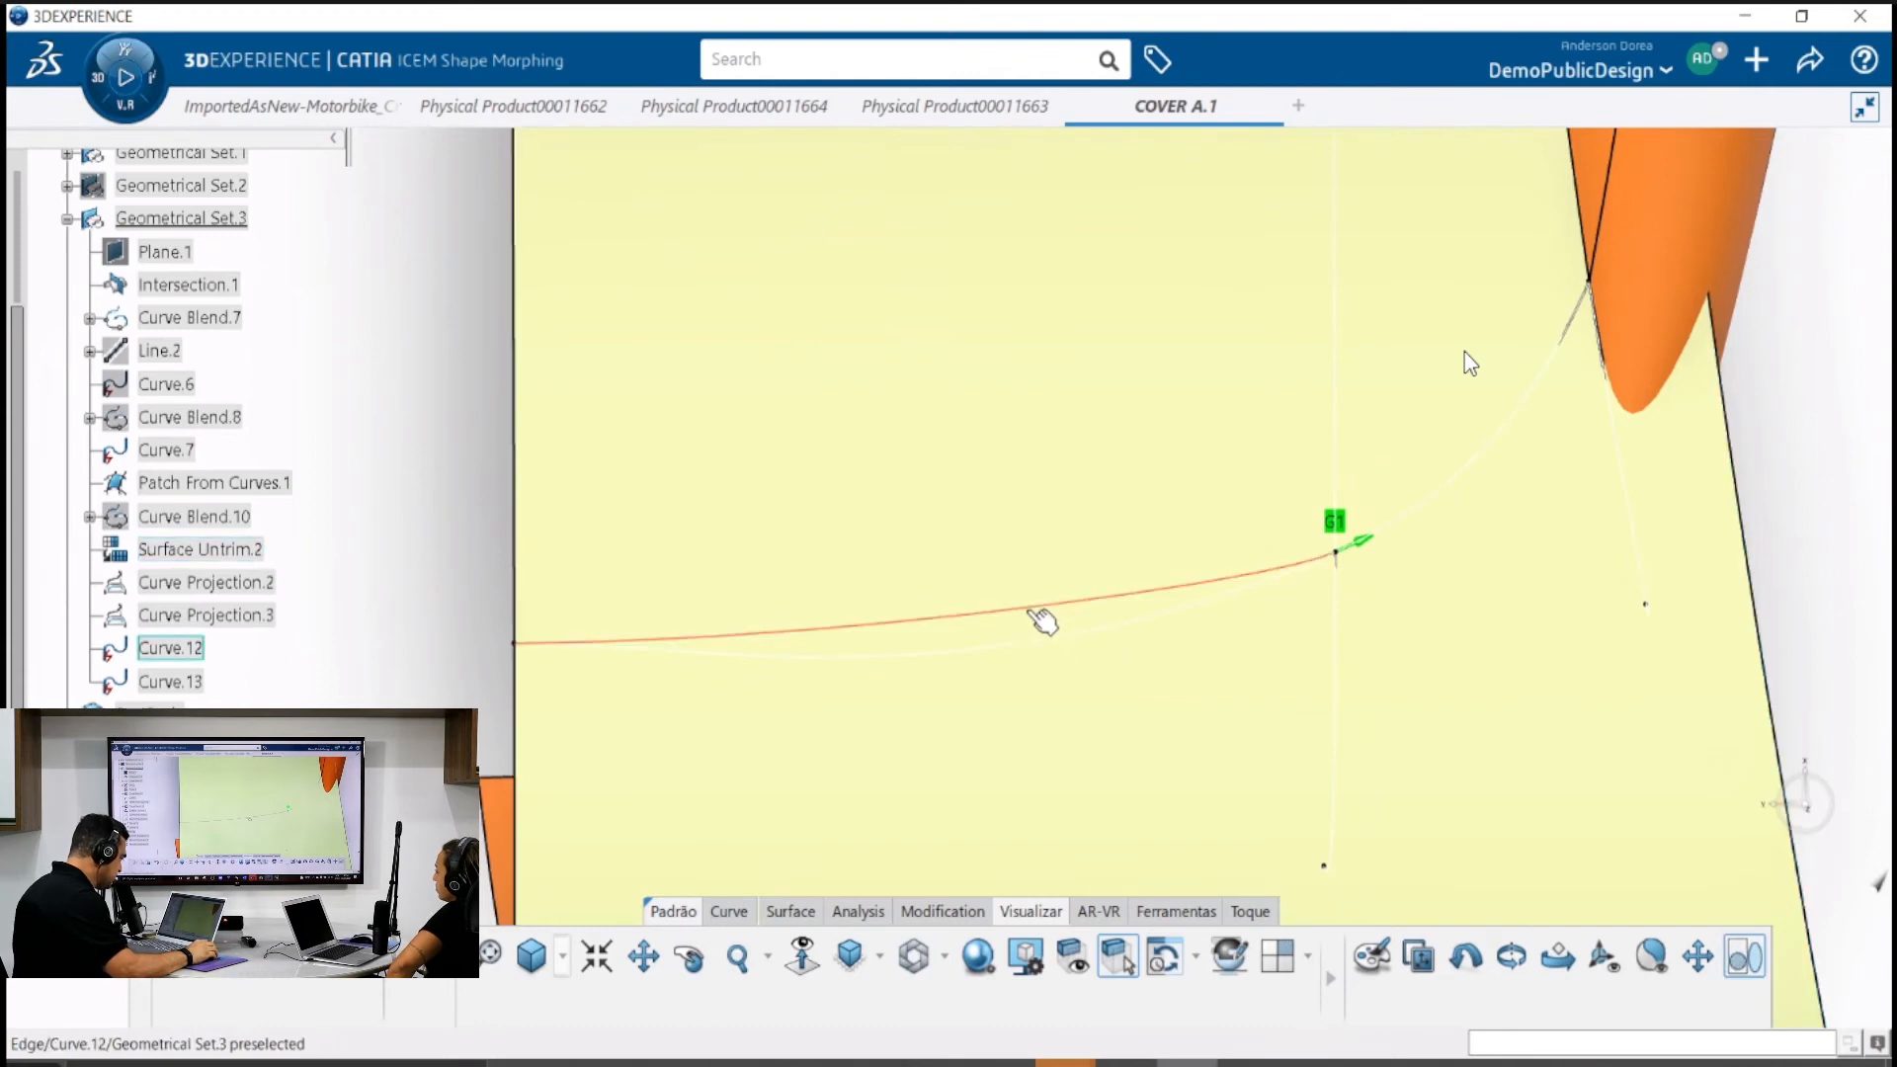
Hide Curve.12 and Curve Projection.2 to isolate the G2 matched curve, and show Curve.12 again for comparison
{"action": "right_click", "coordinate": [1031, 611]}
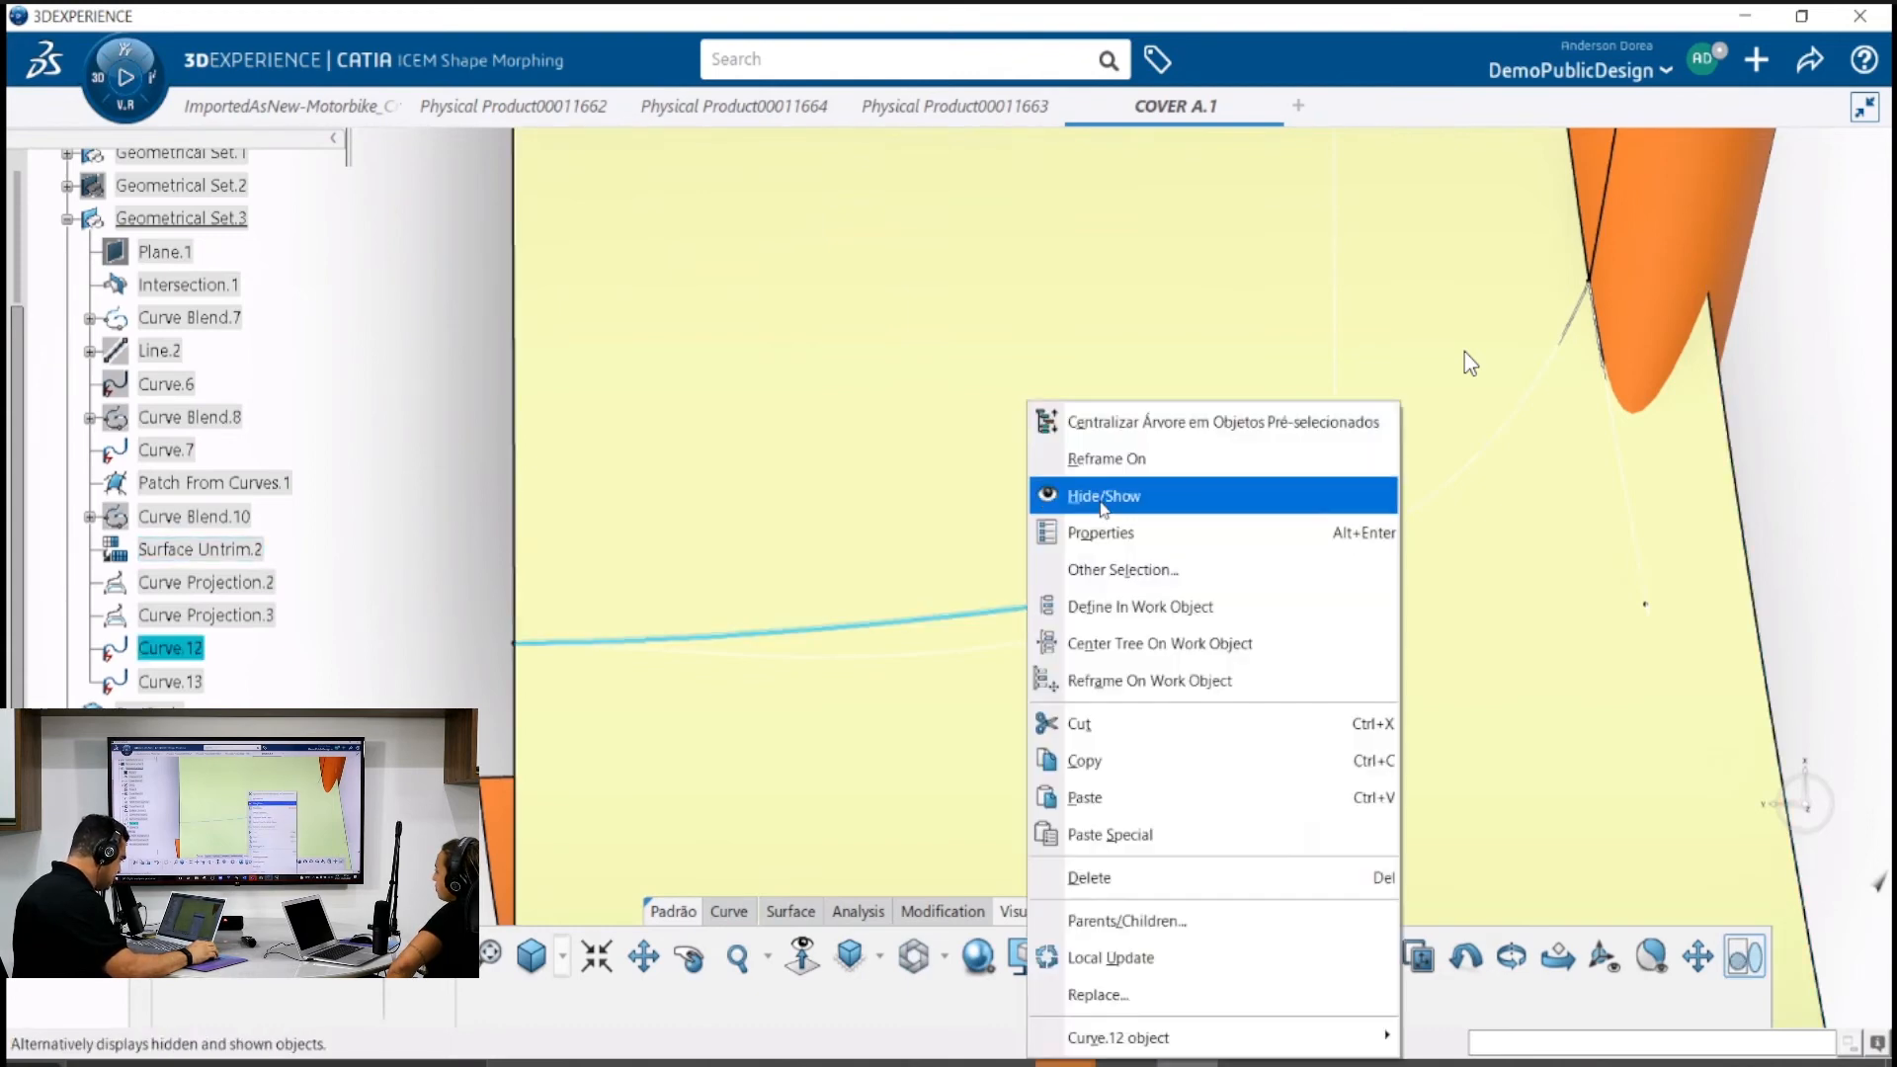
{"action": "left_click", "coordinate": [1104, 499]}
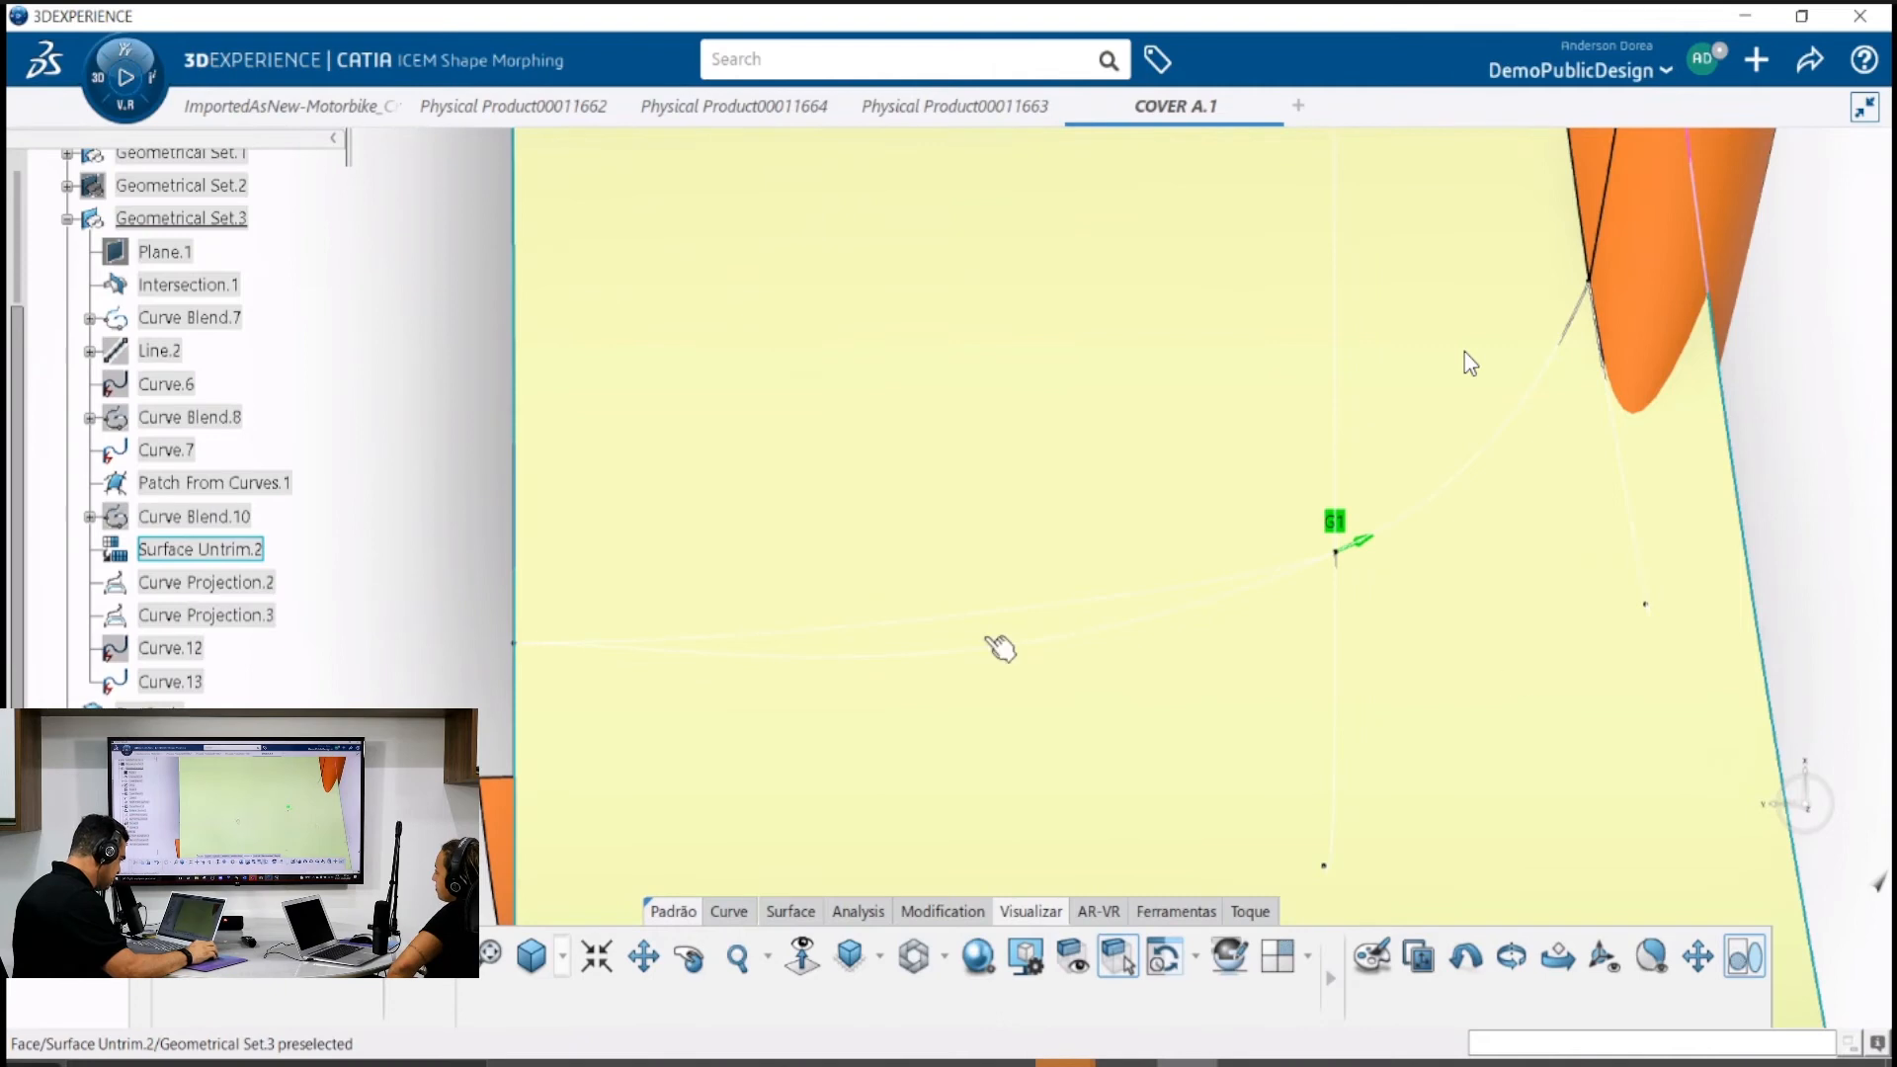
{"action": "right_click", "coordinate": [953, 629]}
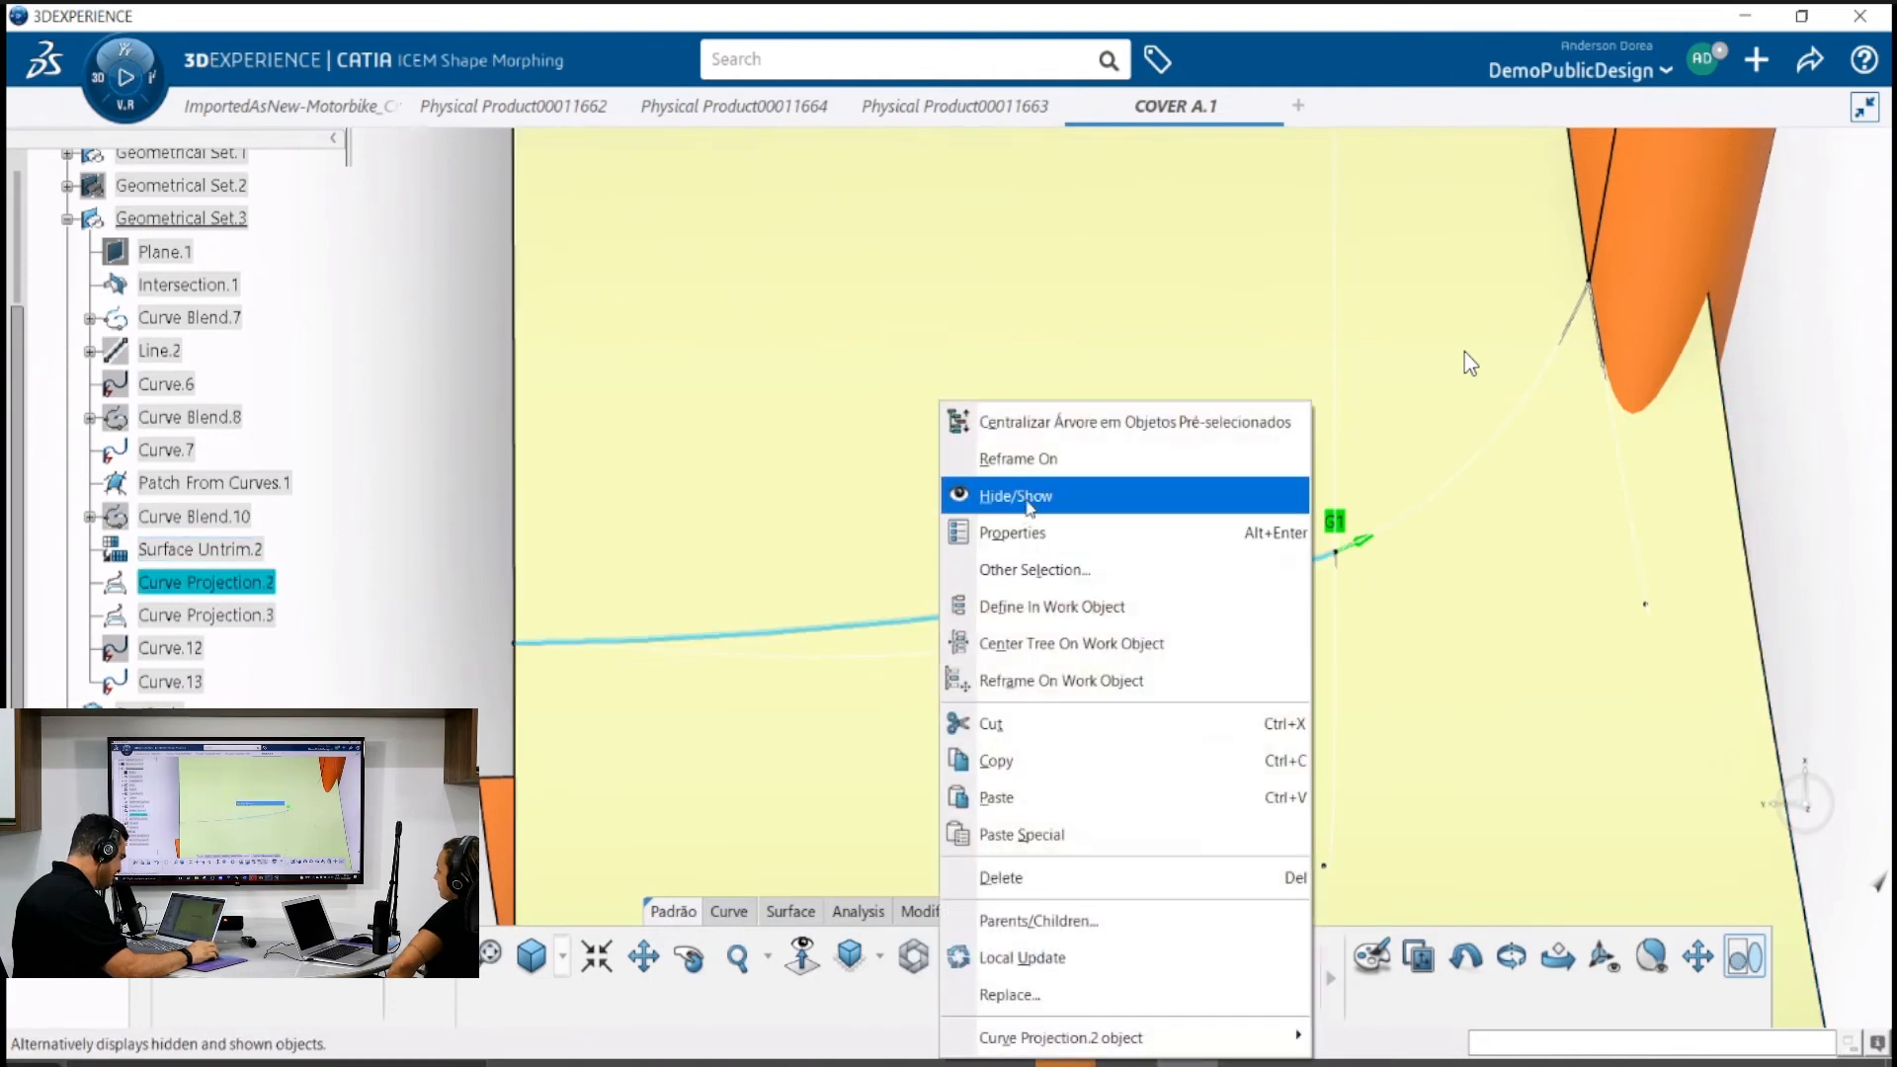
{"action": "left_click", "coordinate": [1038, 499]}
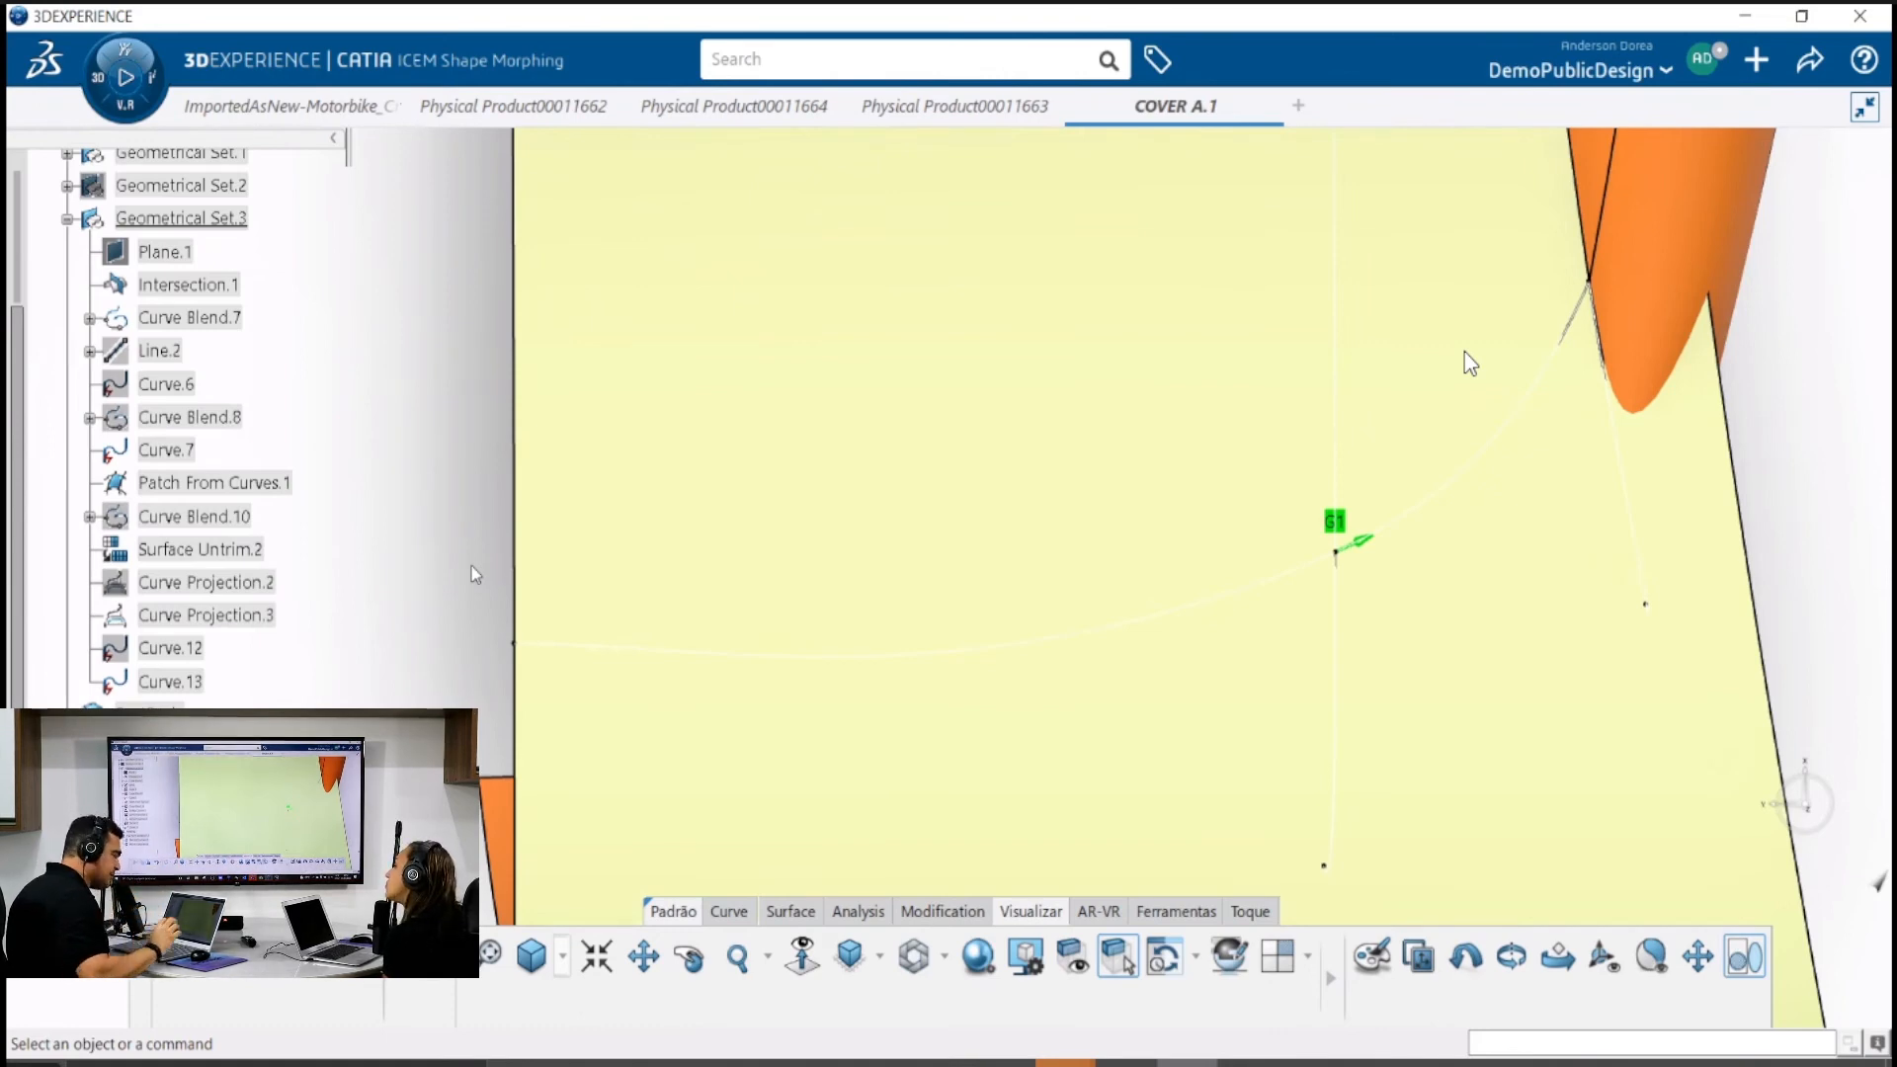
{"action": "right_click", "coordinate": [181, 649]}
{"action": "left_click", "coordinate": [255, 446]}
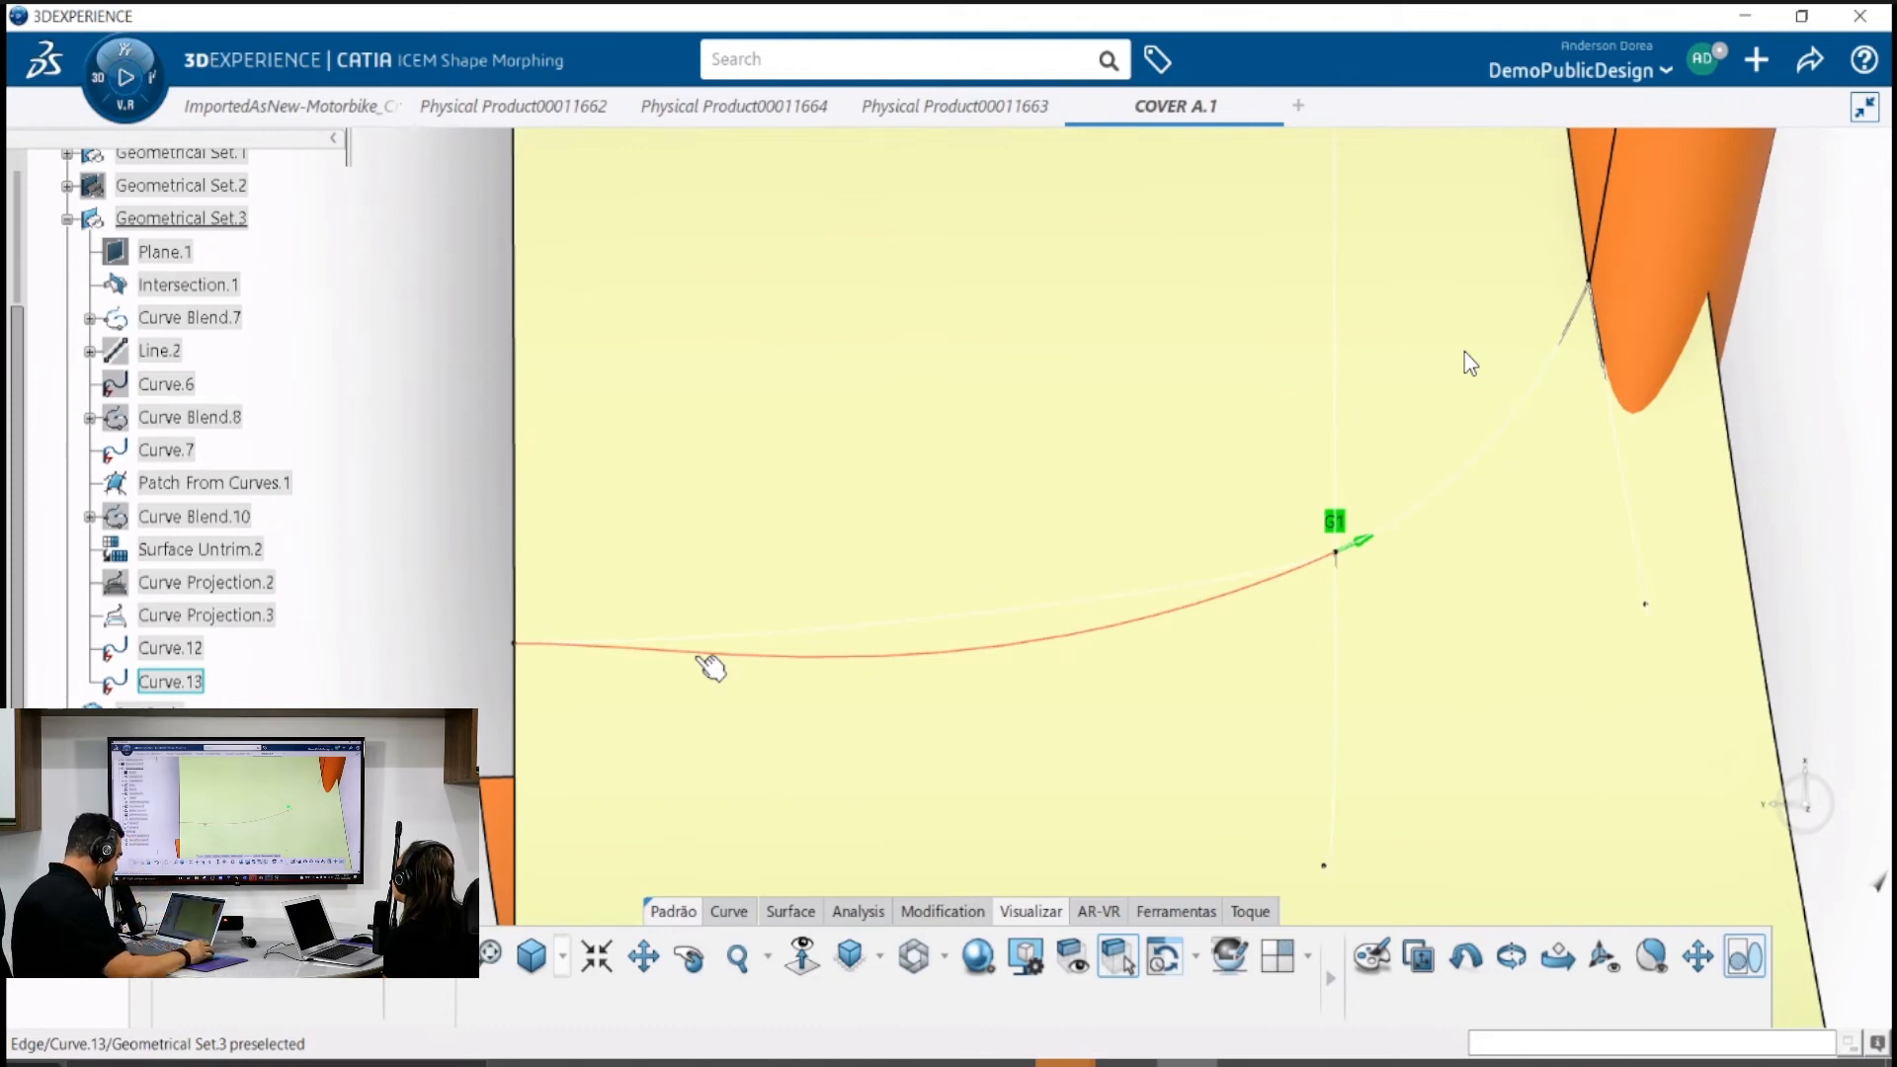
Inspect the G2 matched Curve.13 with a porcupine curvature analysis, and close the analysis without keeping it
{"action": "left_click", "coordinate": [858, 910]}
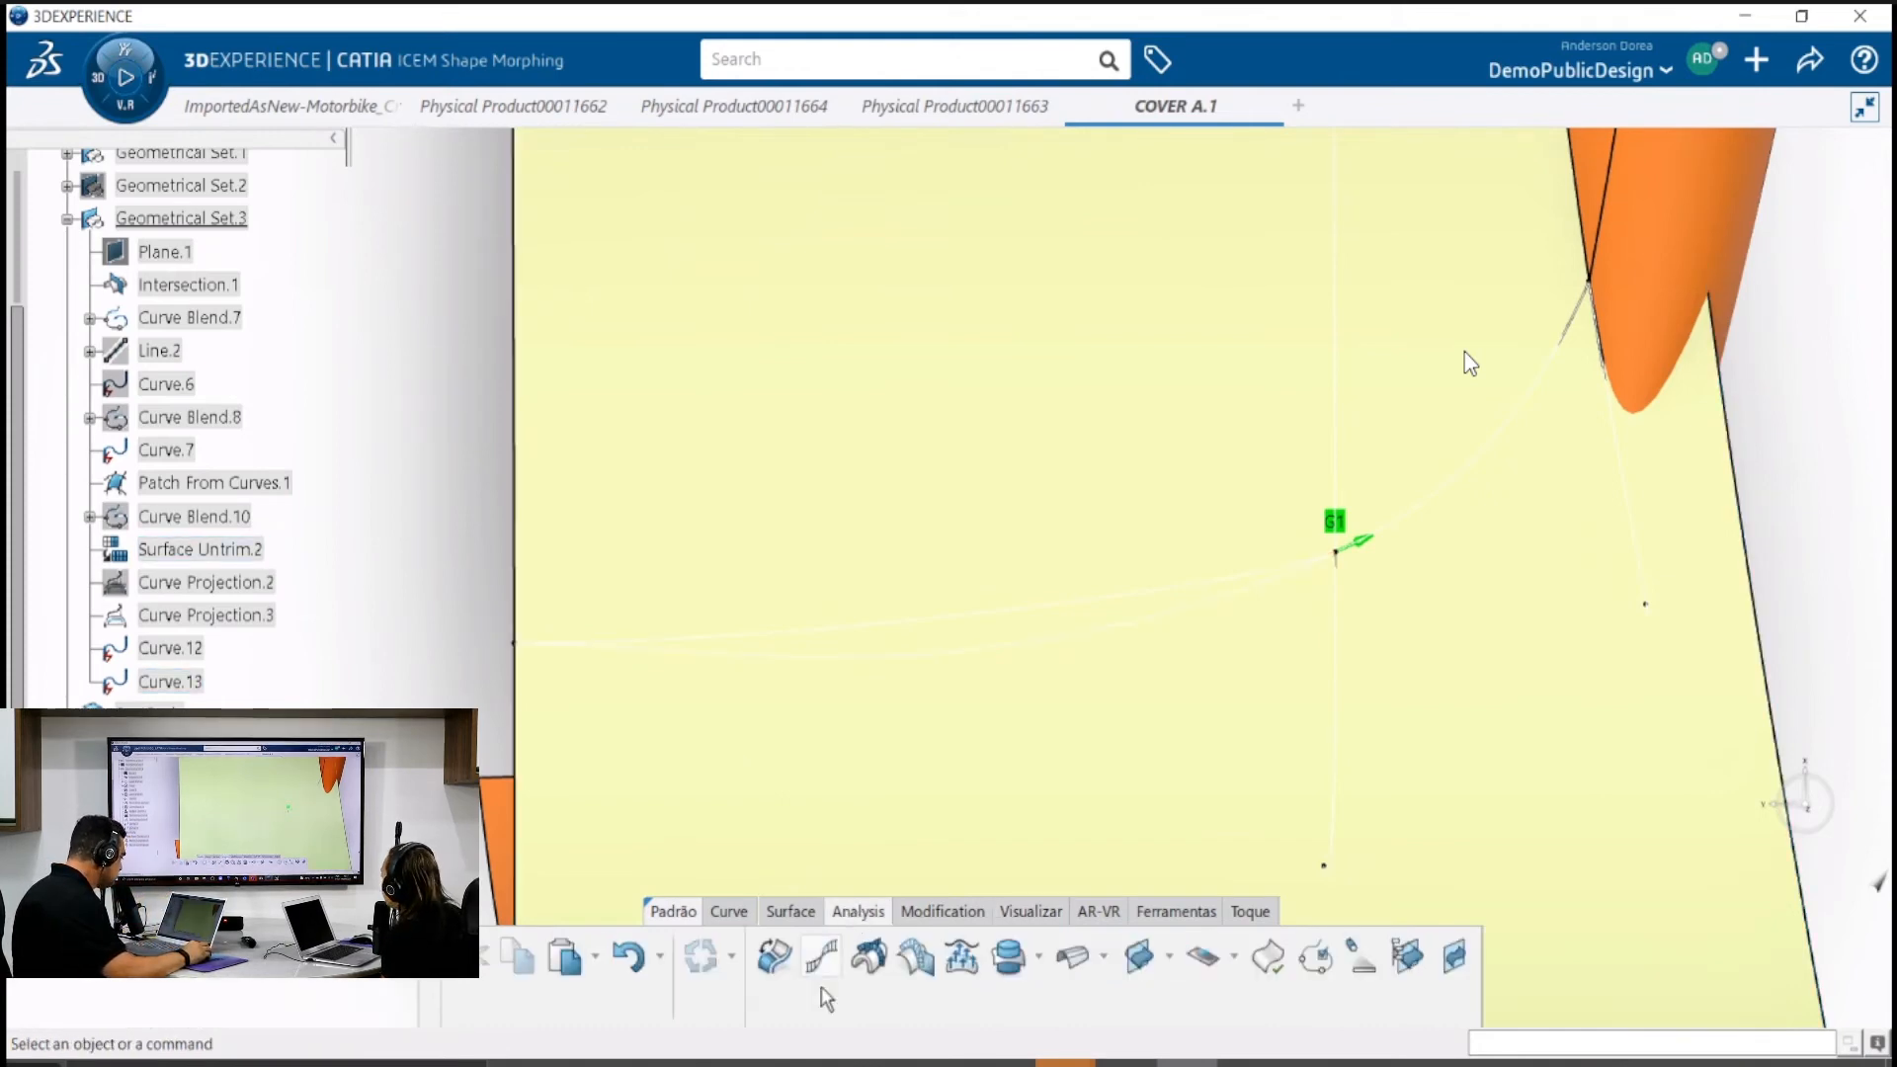
{"action": "left_click", "coordinate": [821, 956]}
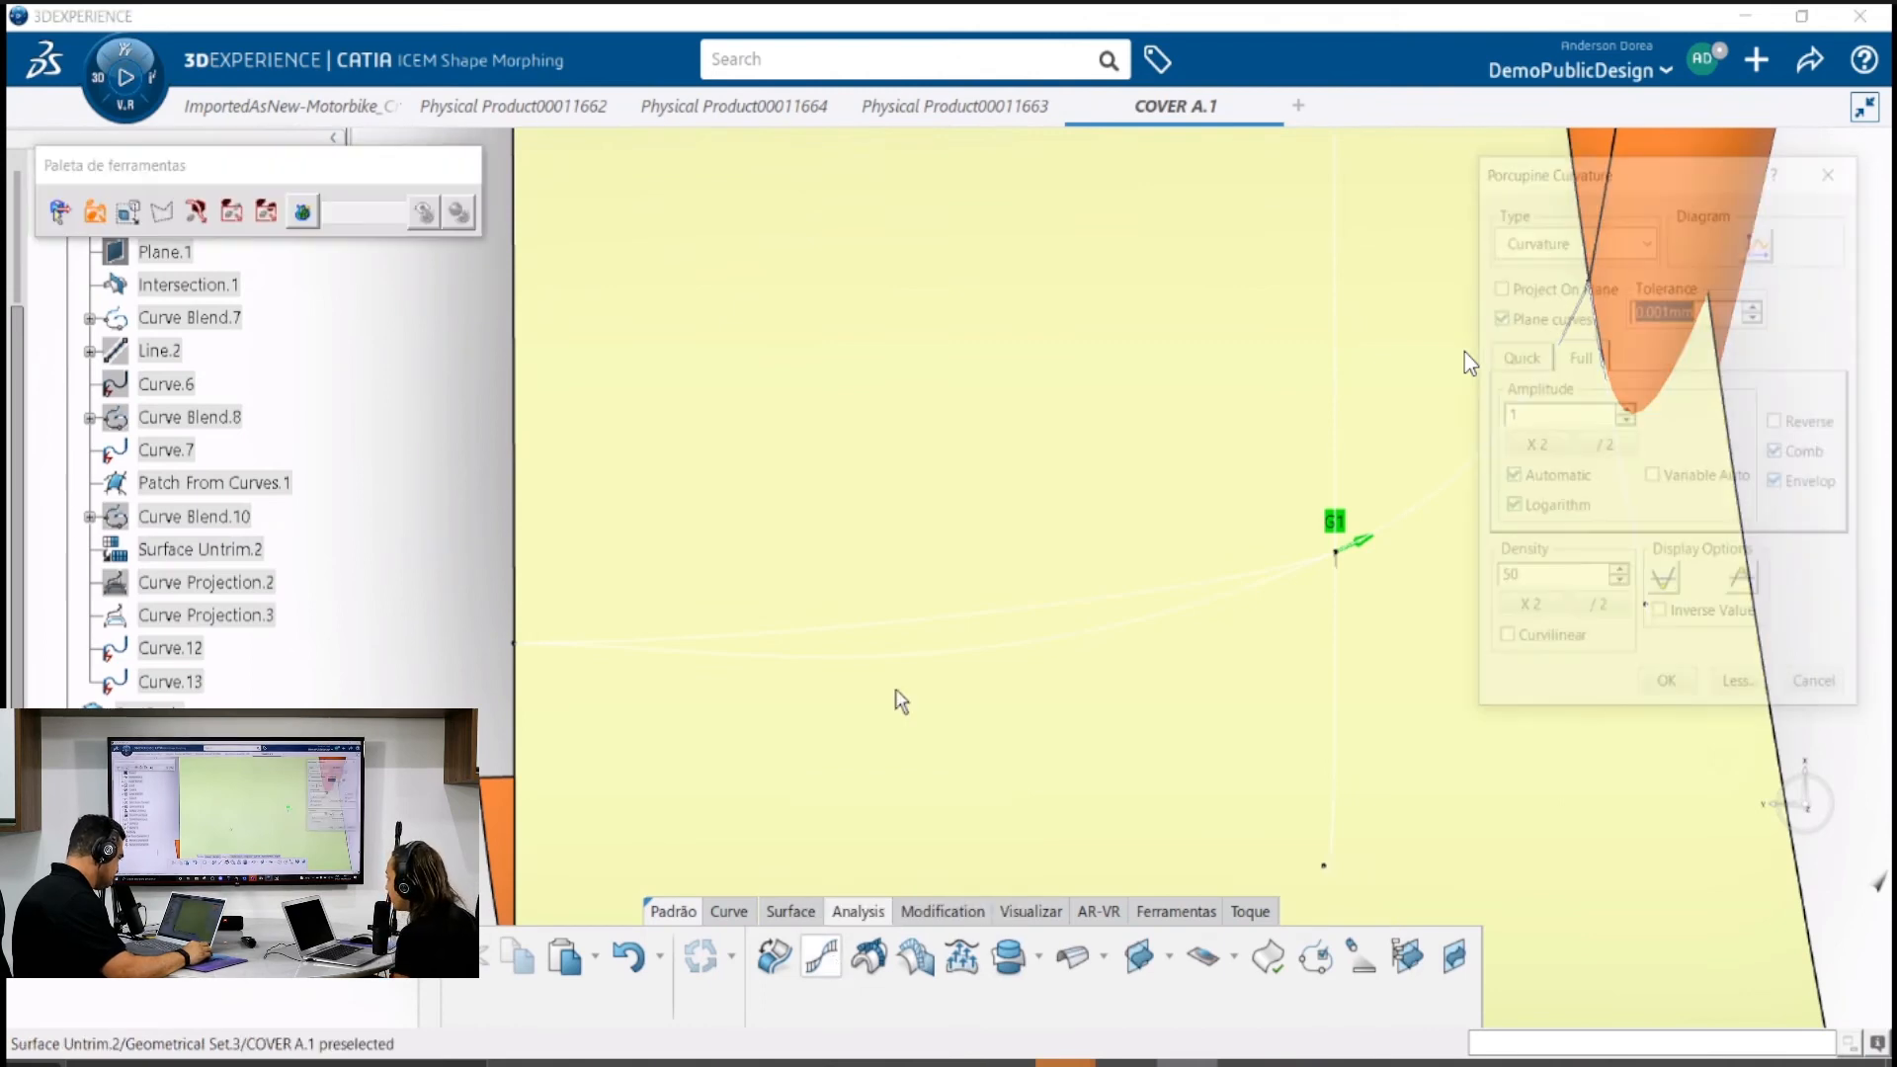
{"action": "left_click", "coordinate": [925, 656]}
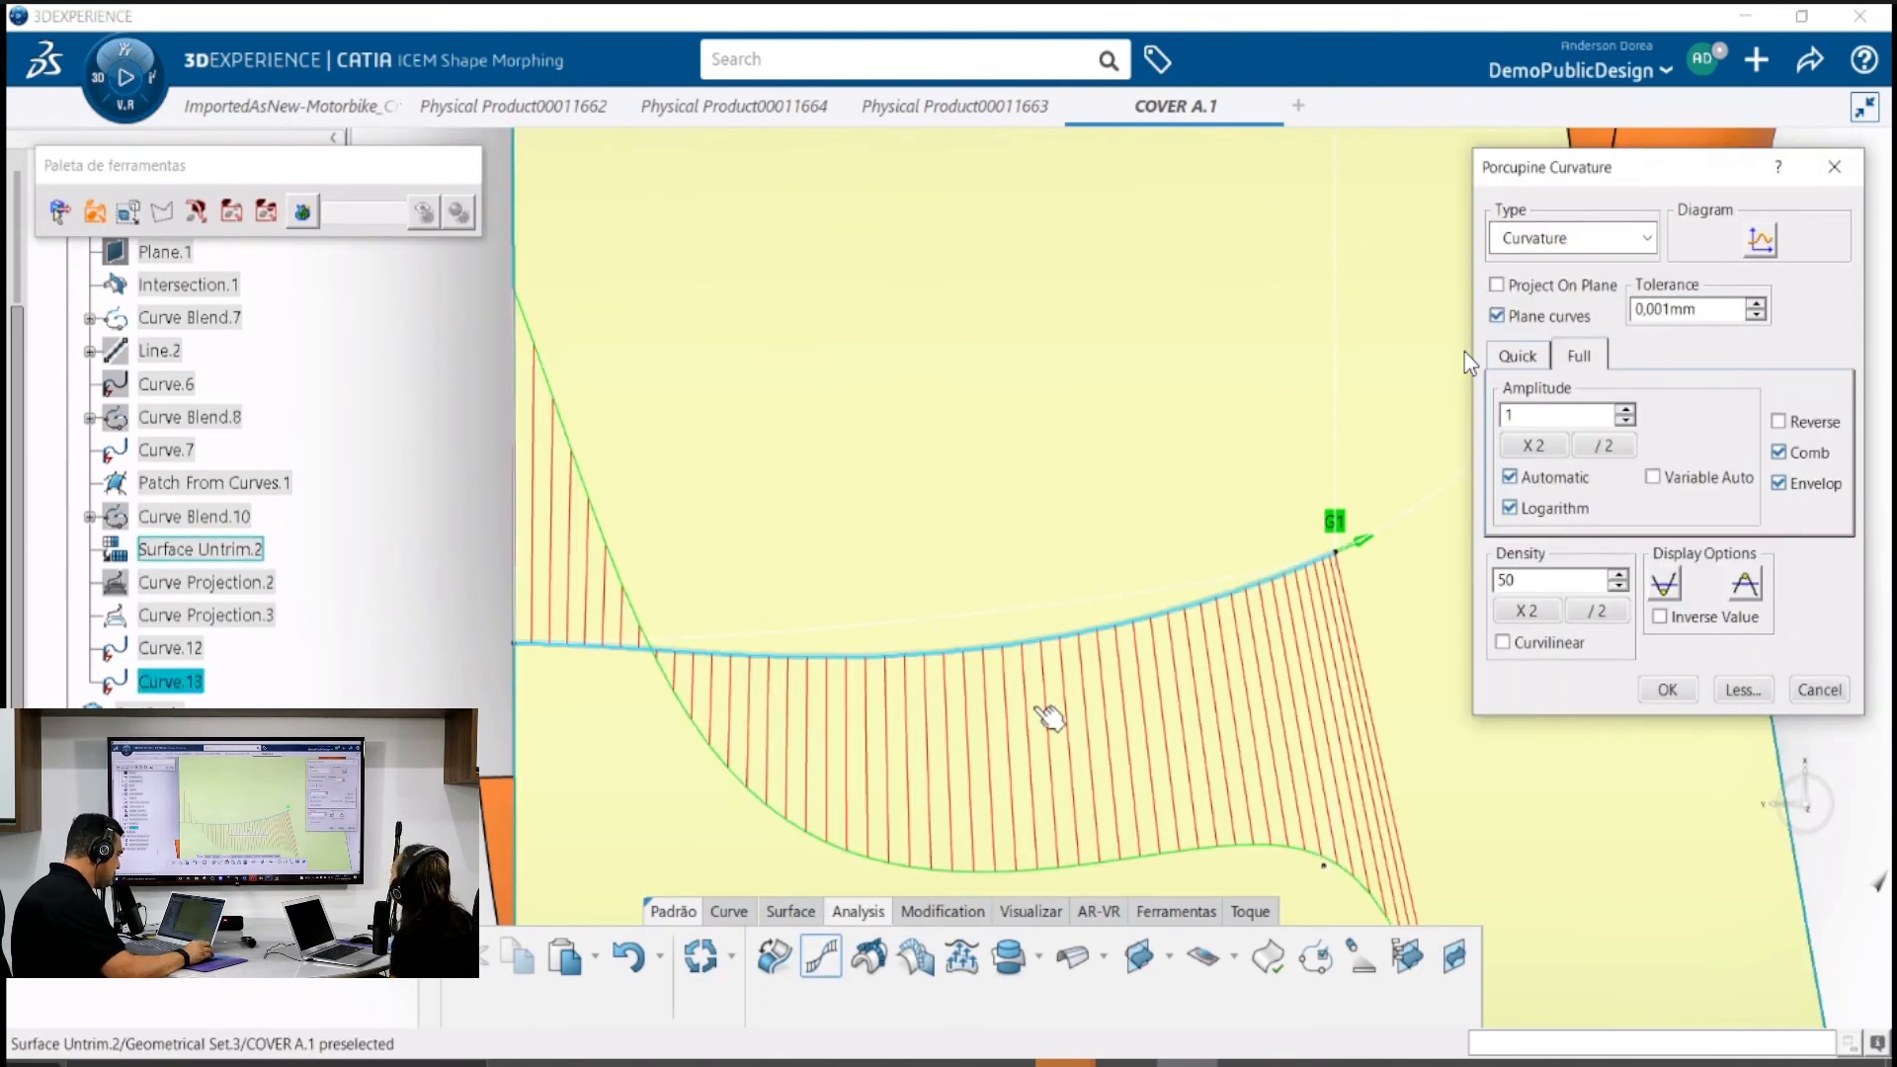
{"action": "middle_click_drag", "start_coordinate": [1038, 709], "coordinate": [1042, 783]}
{"action": "middle_click_drag", "start_coordinate": [1029, 727], "coordinate": [1017, 677]}
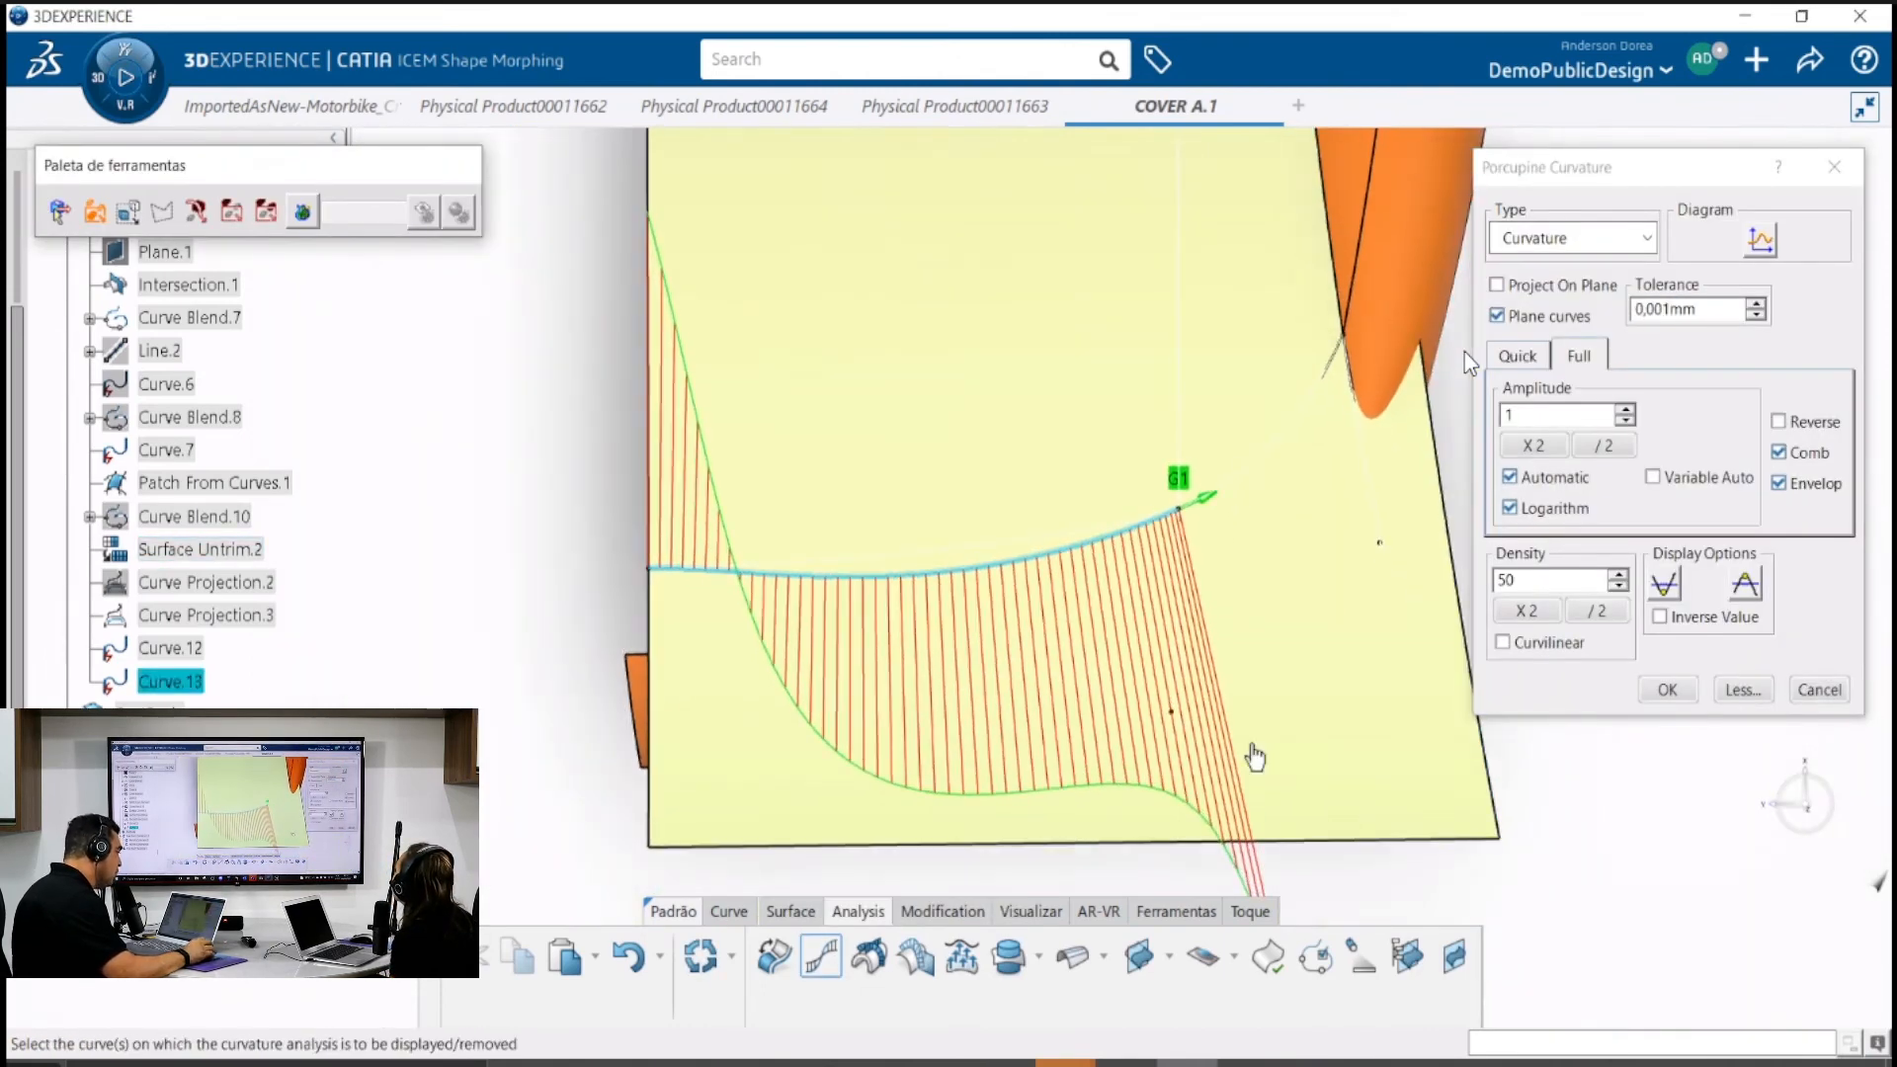
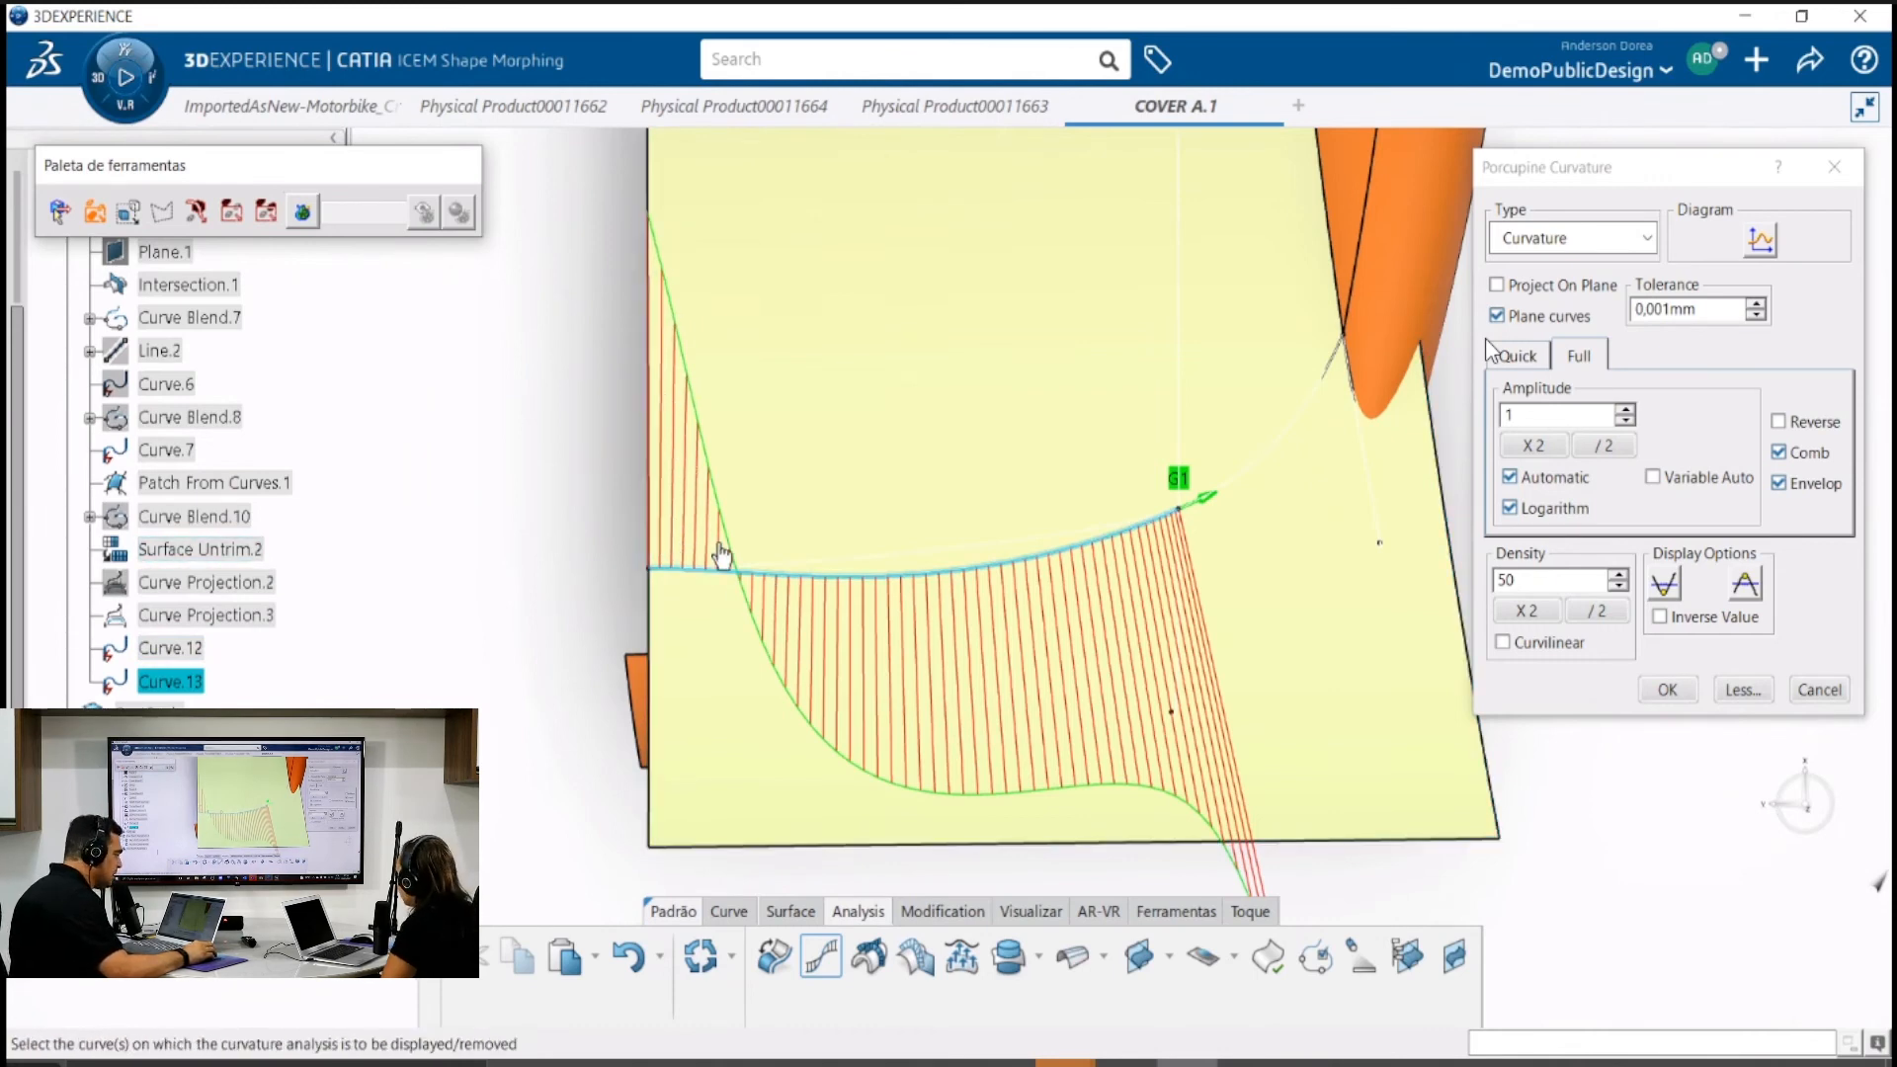
{"action": "left_click", "coordinate": [1821, 695]}
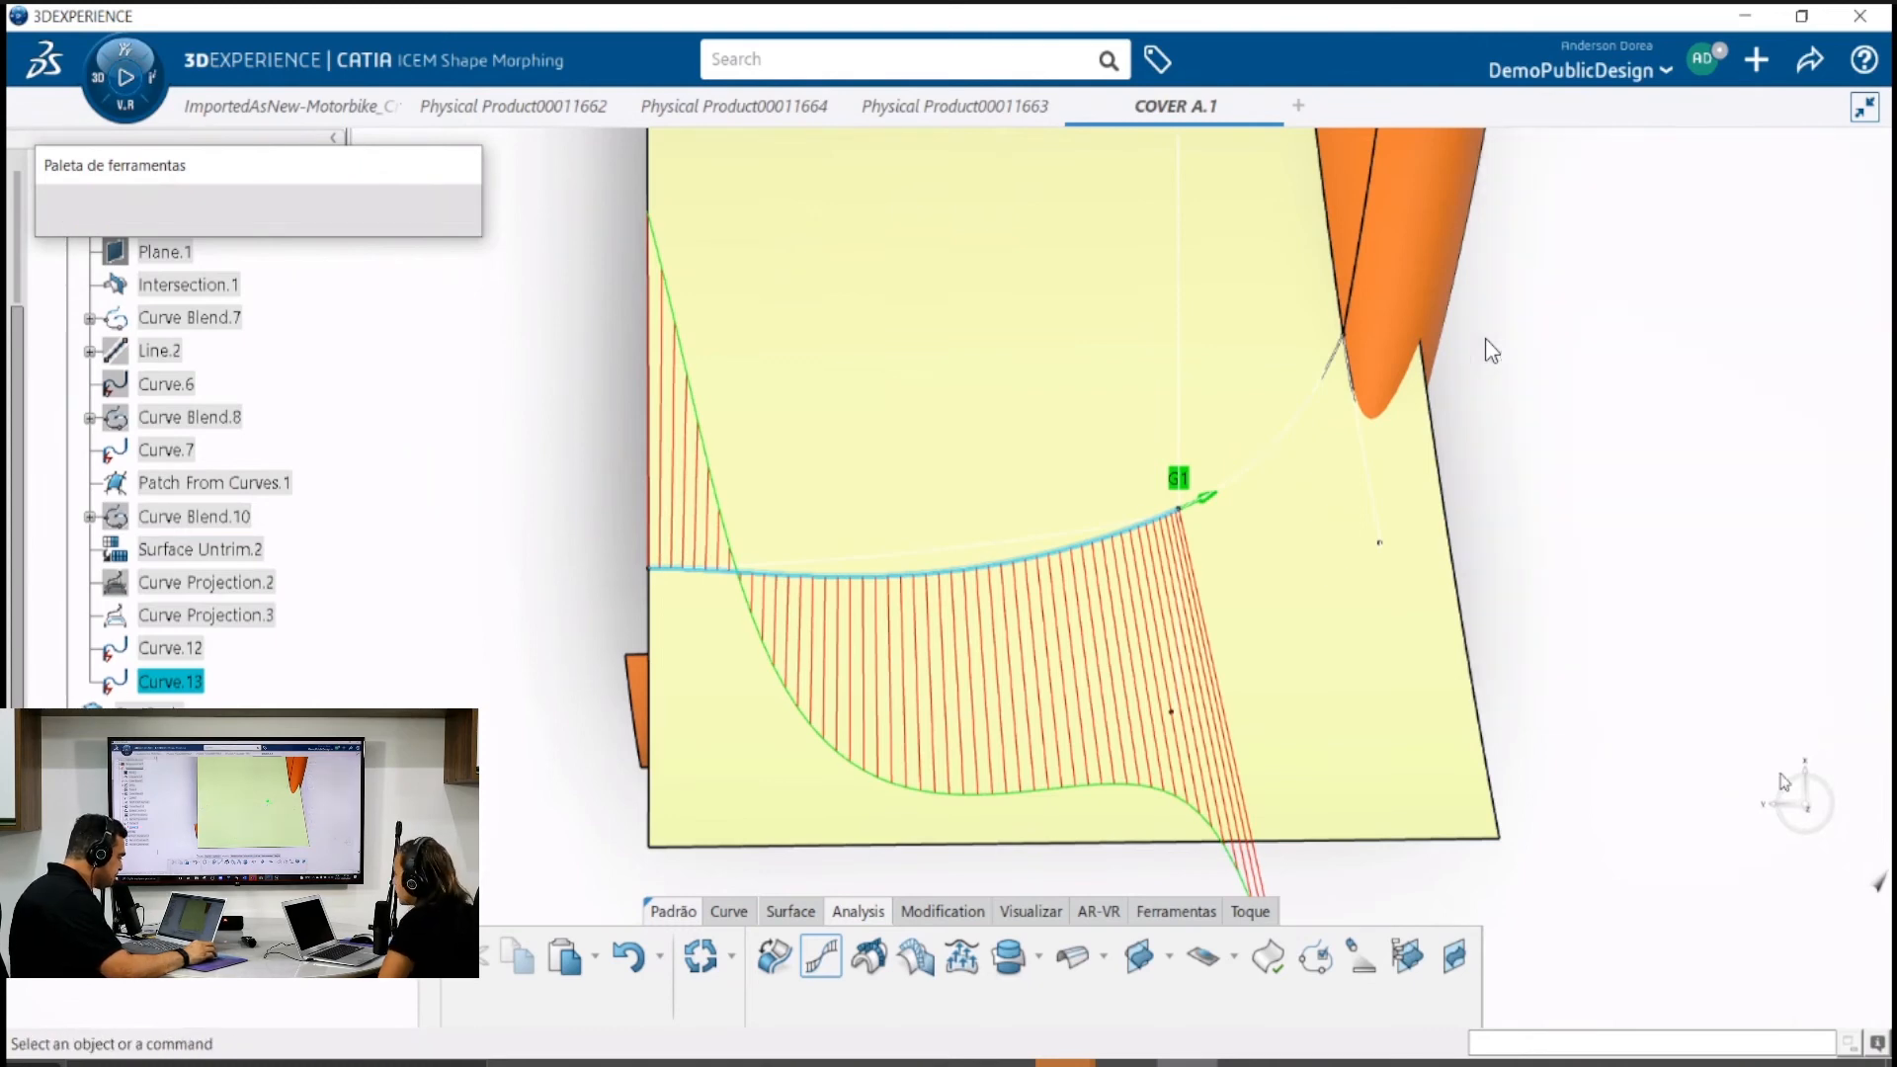
Reset the stretched view to 1.00 and close the stretch settings
{"action": "left_click", "coordinate": [1043, 909]}
{"action": "left_click", "coordinate": [1751, 961]}
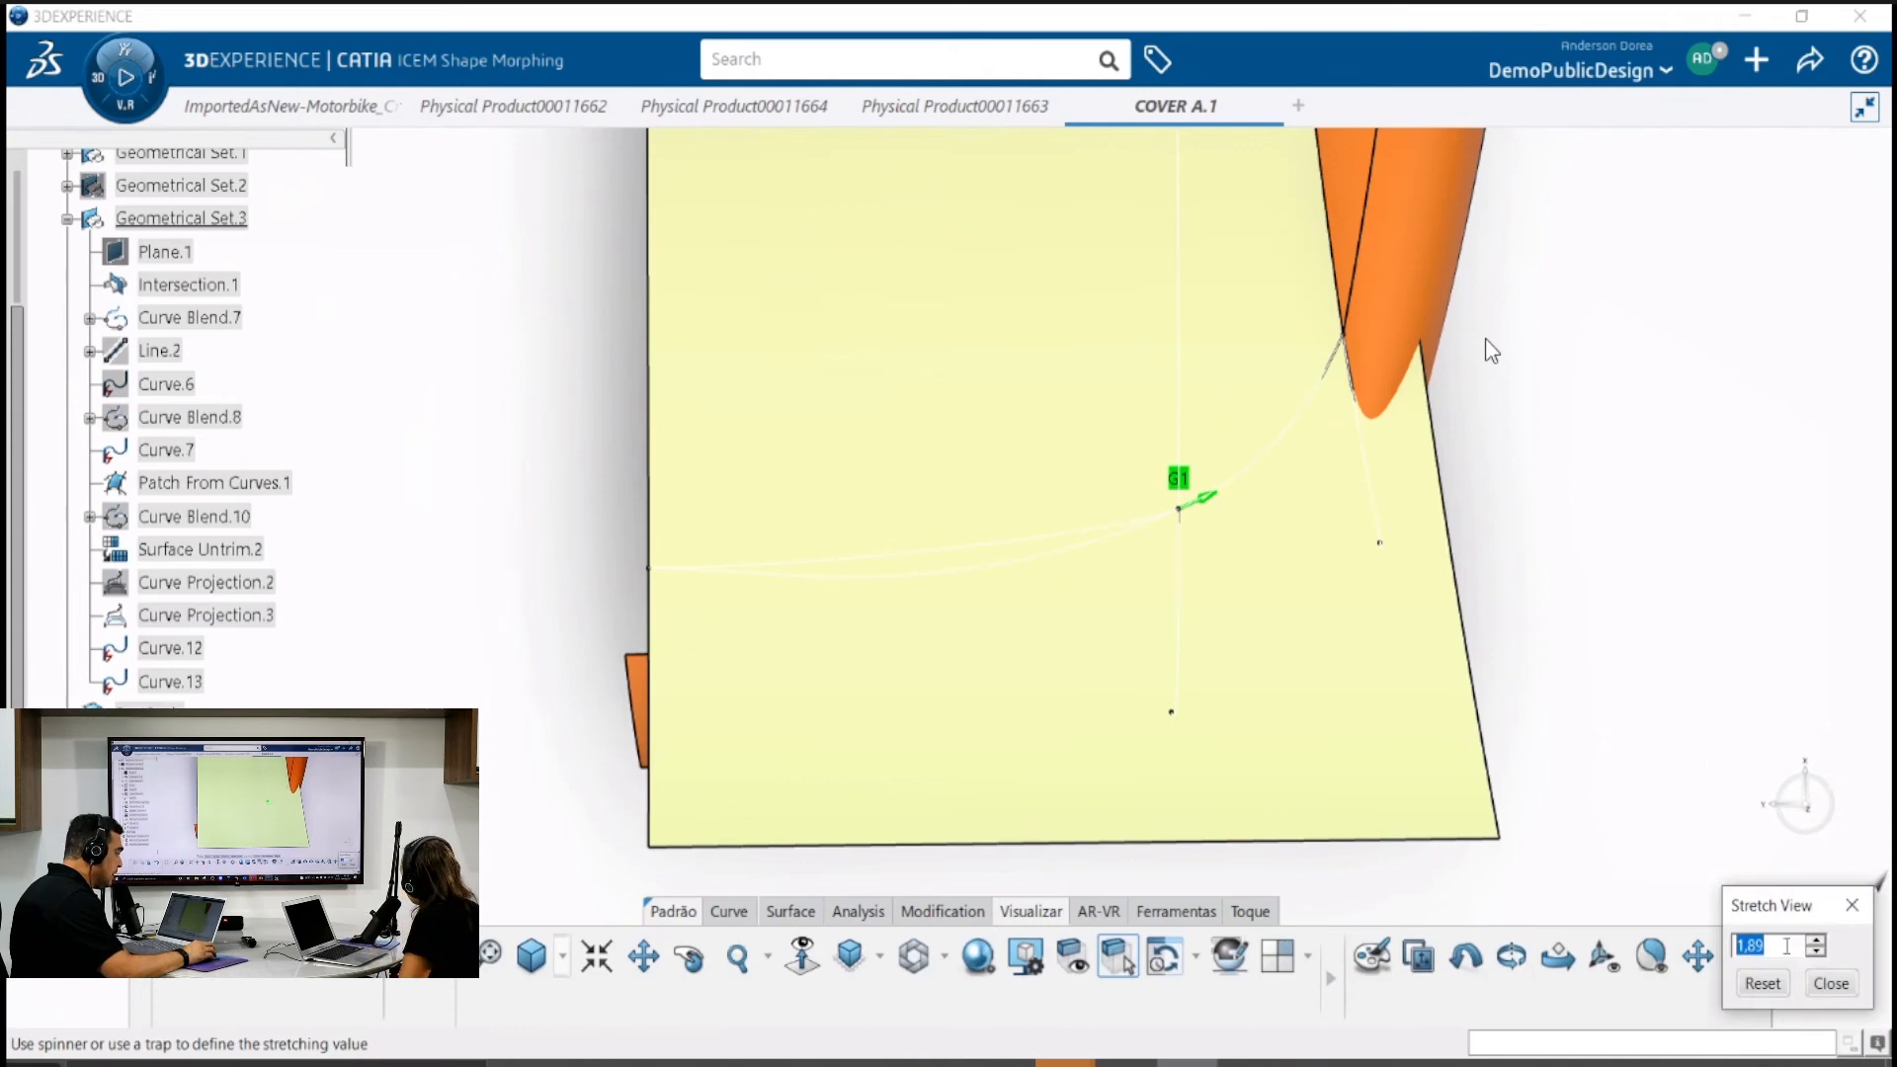
{"action": "left_click", "coordinate": [1764, 984]}
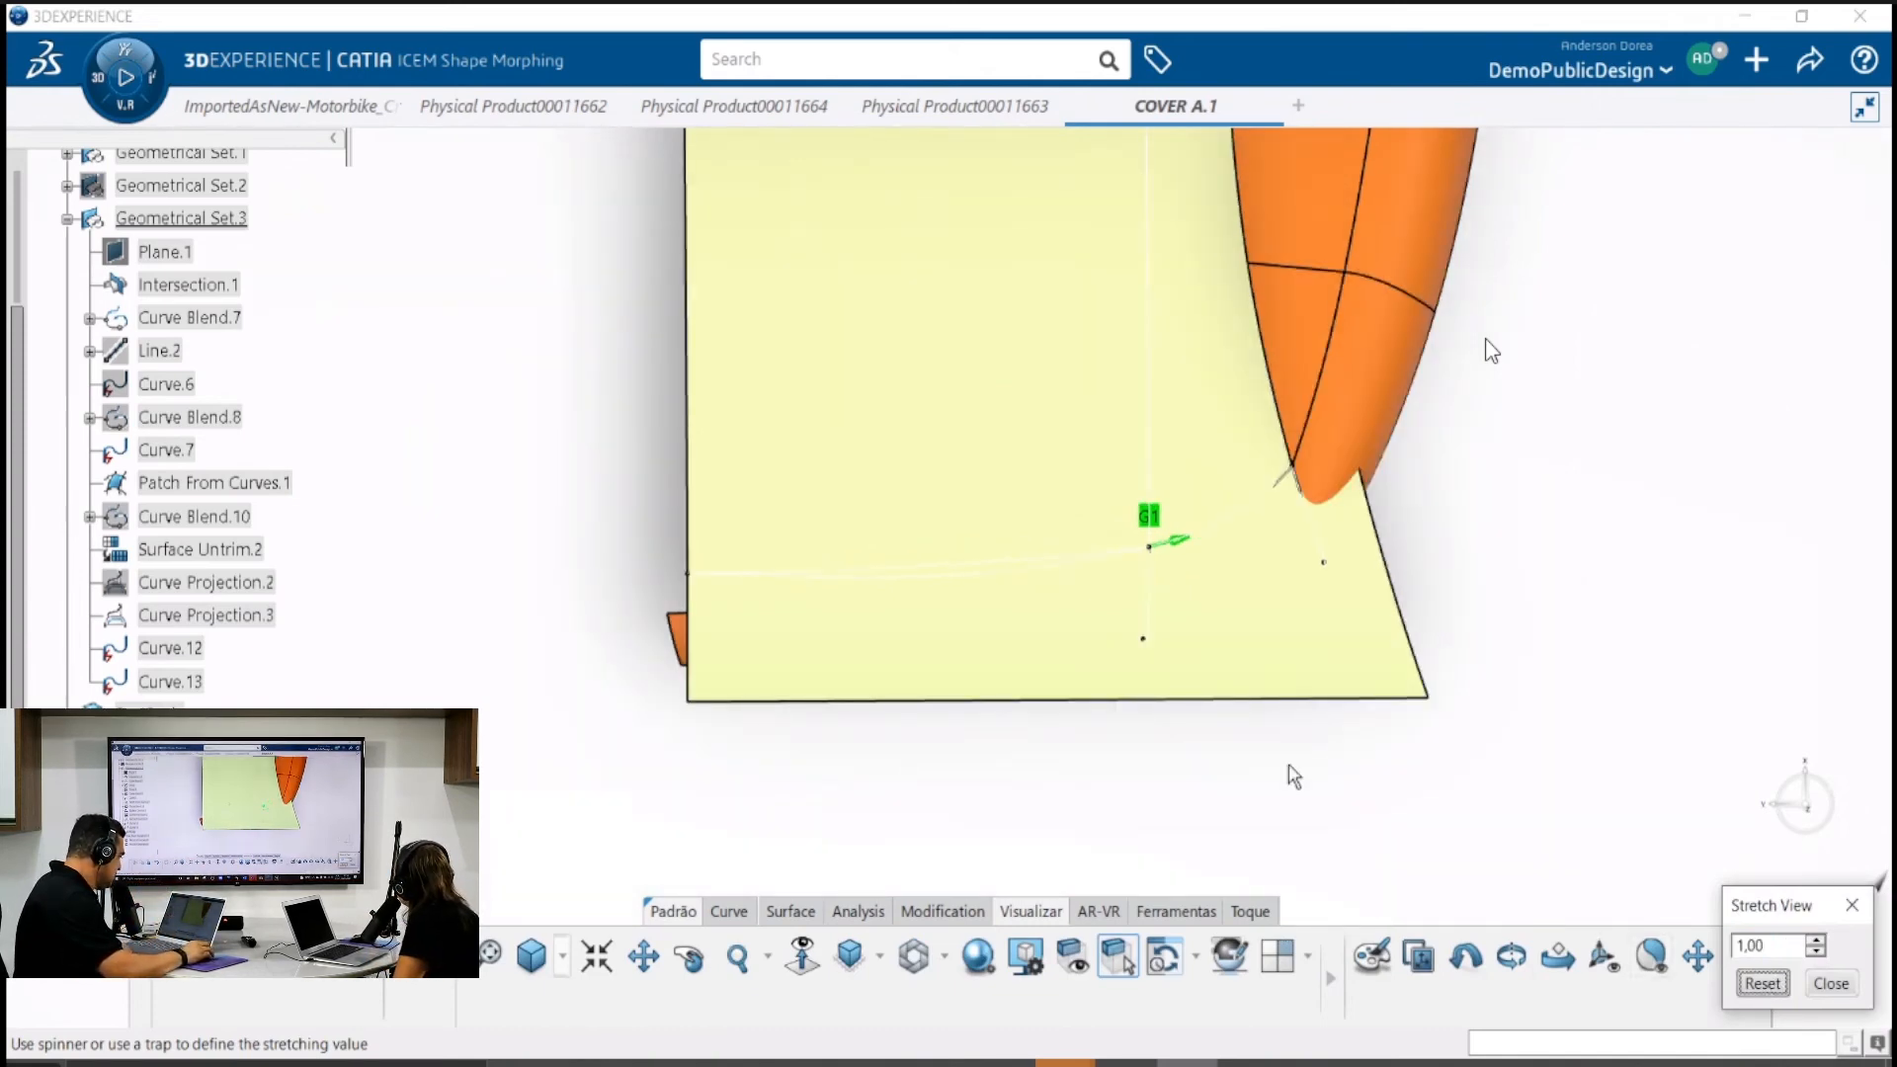
{"action": "left_click", "coordinate": [1845, 984]}
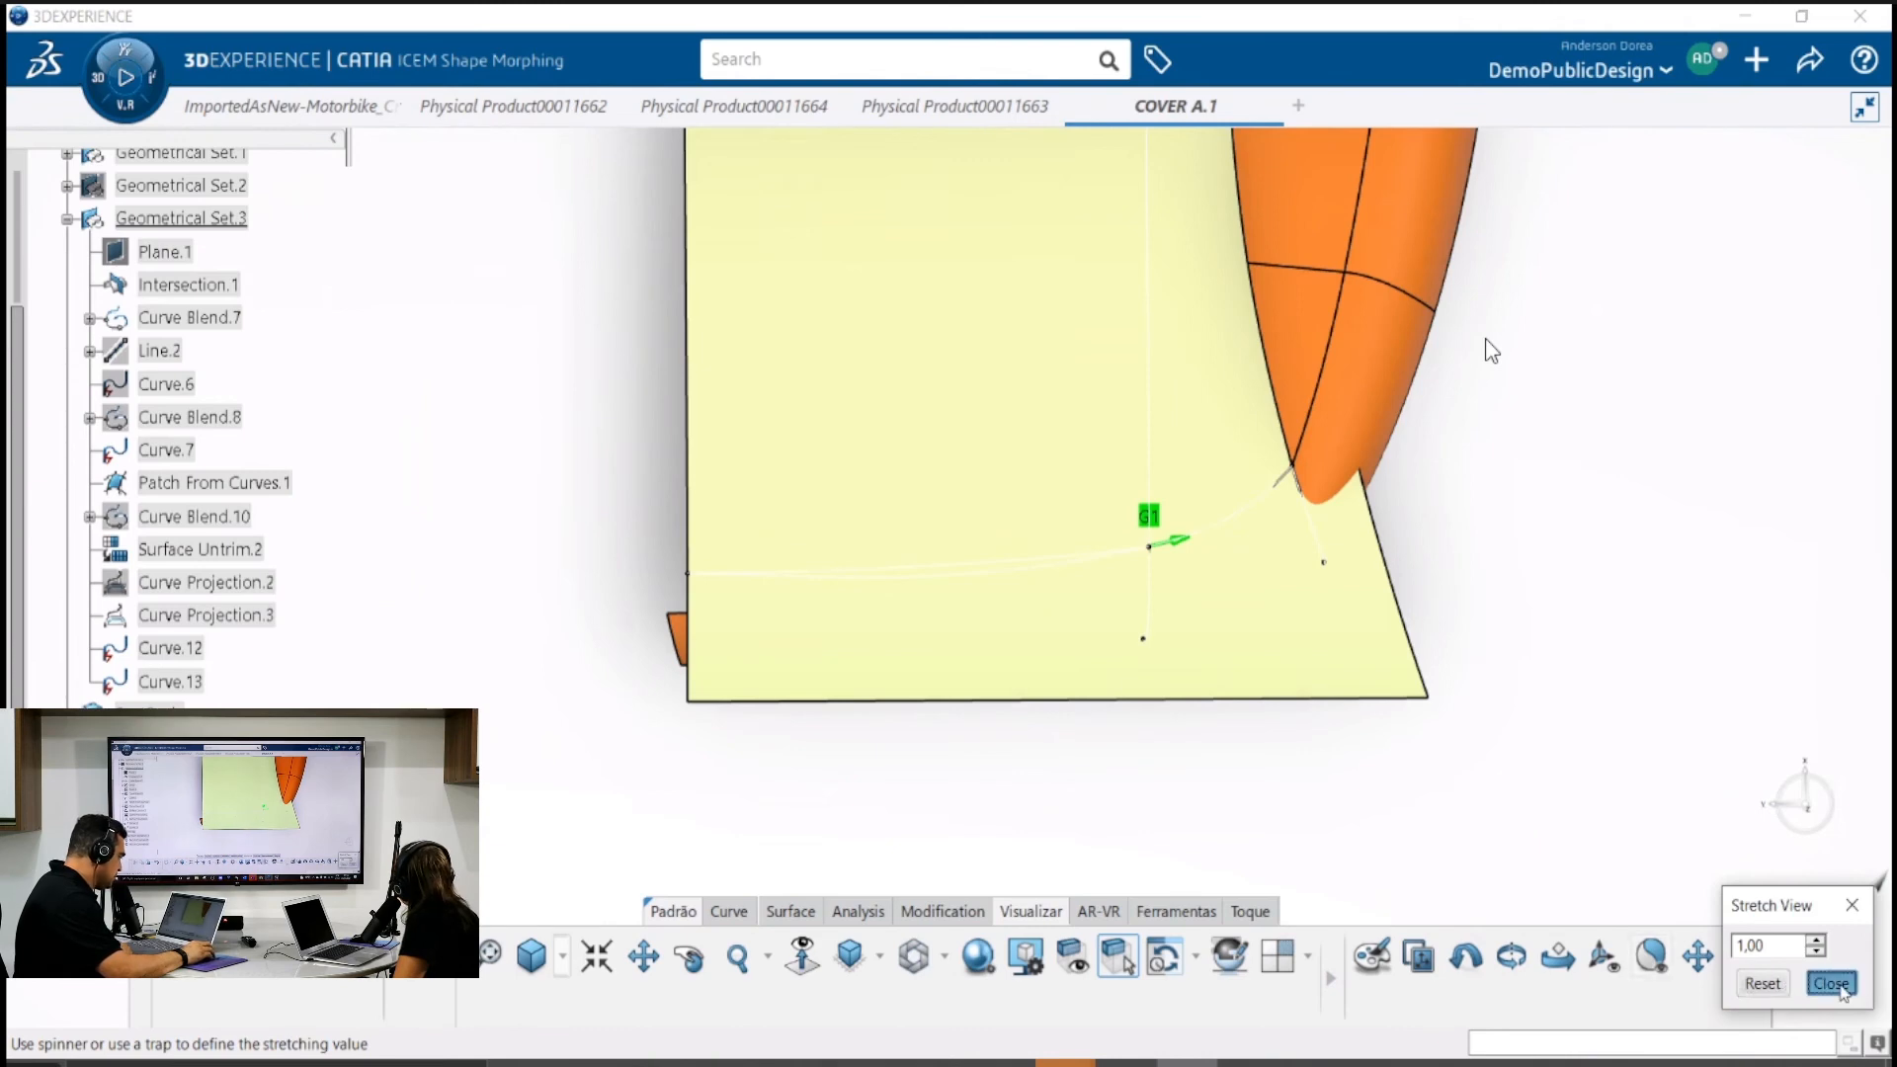
Delete Curve.13, the G2 matched curve, together with its children
{"action": "left_click", "coordinate": [967, 583]}
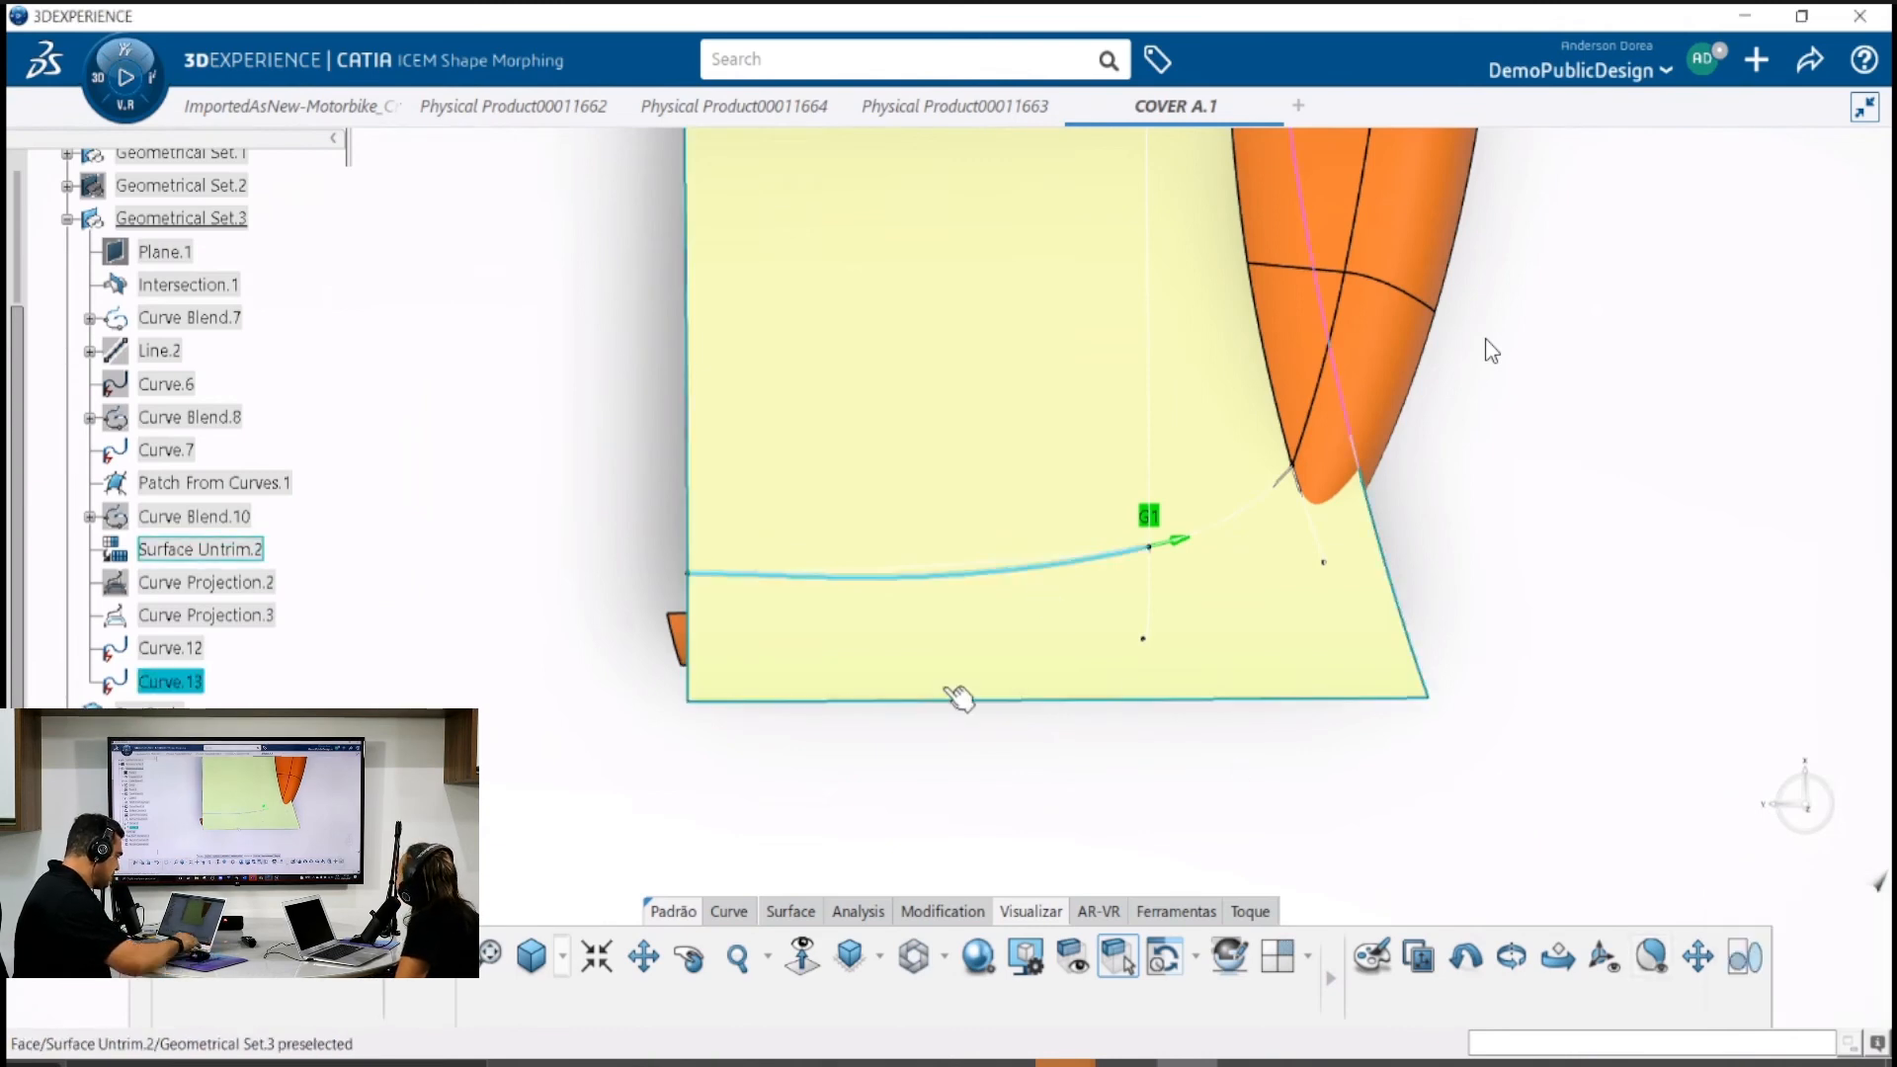
{"action": "key", "text": "Delete"}
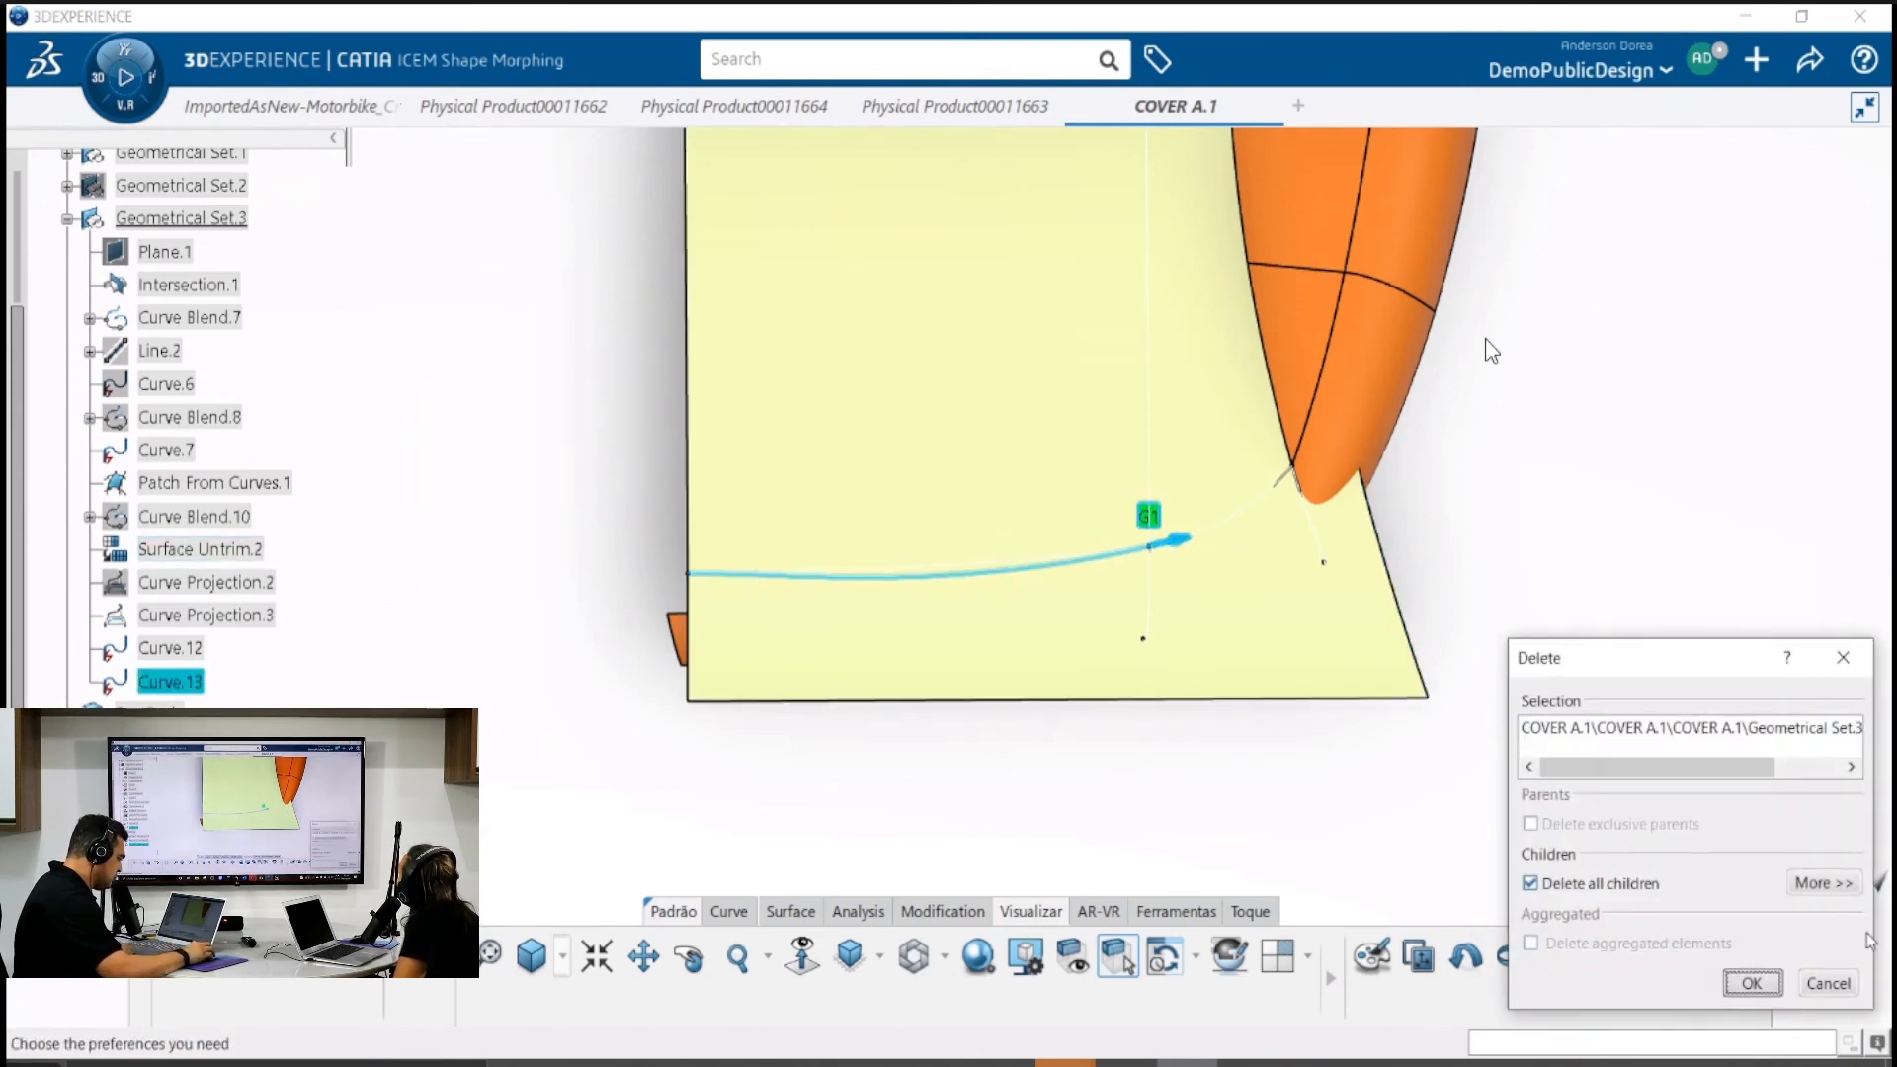
{"action": "left_click", "coordinate": [1750, 981]}
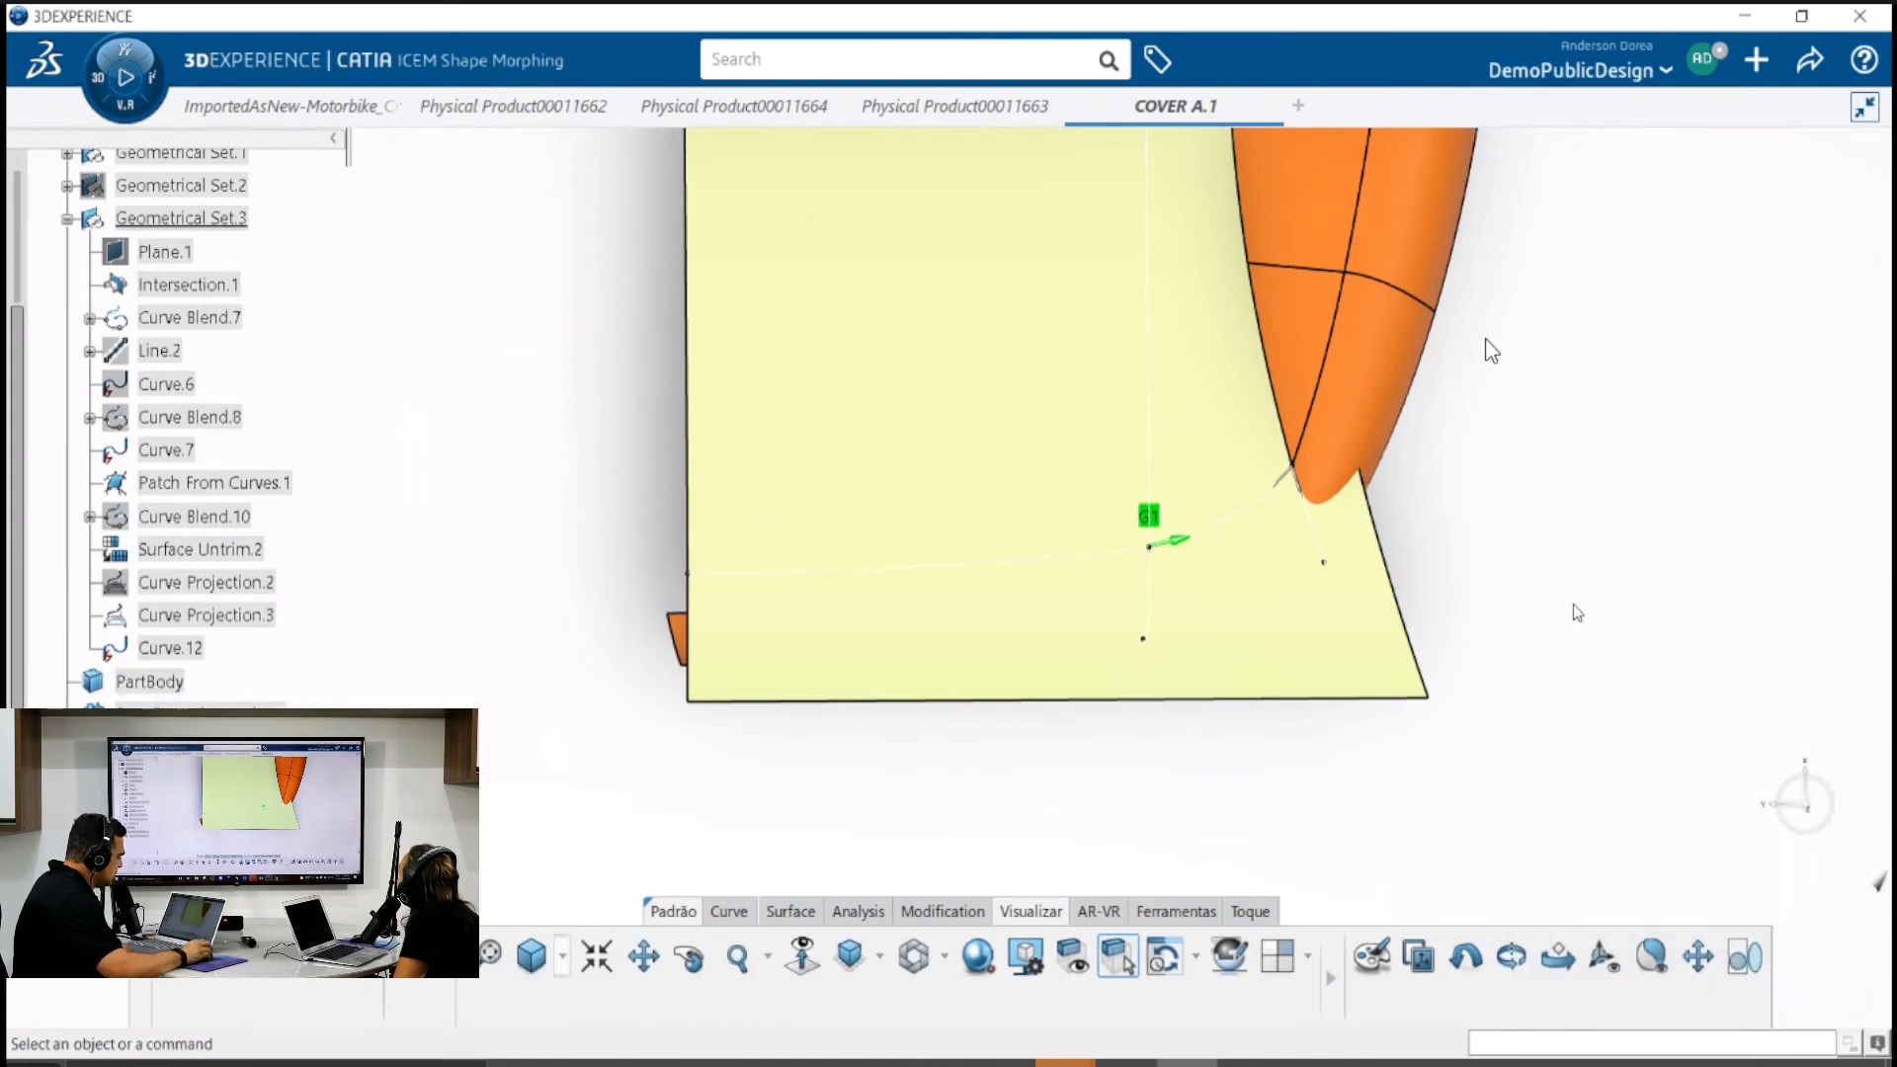
Hide Surface Untrim.2 and bring the trimmed Healing.5 upper face back from the hidden space
{"action": "middle_click_drag", "start_coordinate": [1291, 621], "coordinate": [1028, 626]}
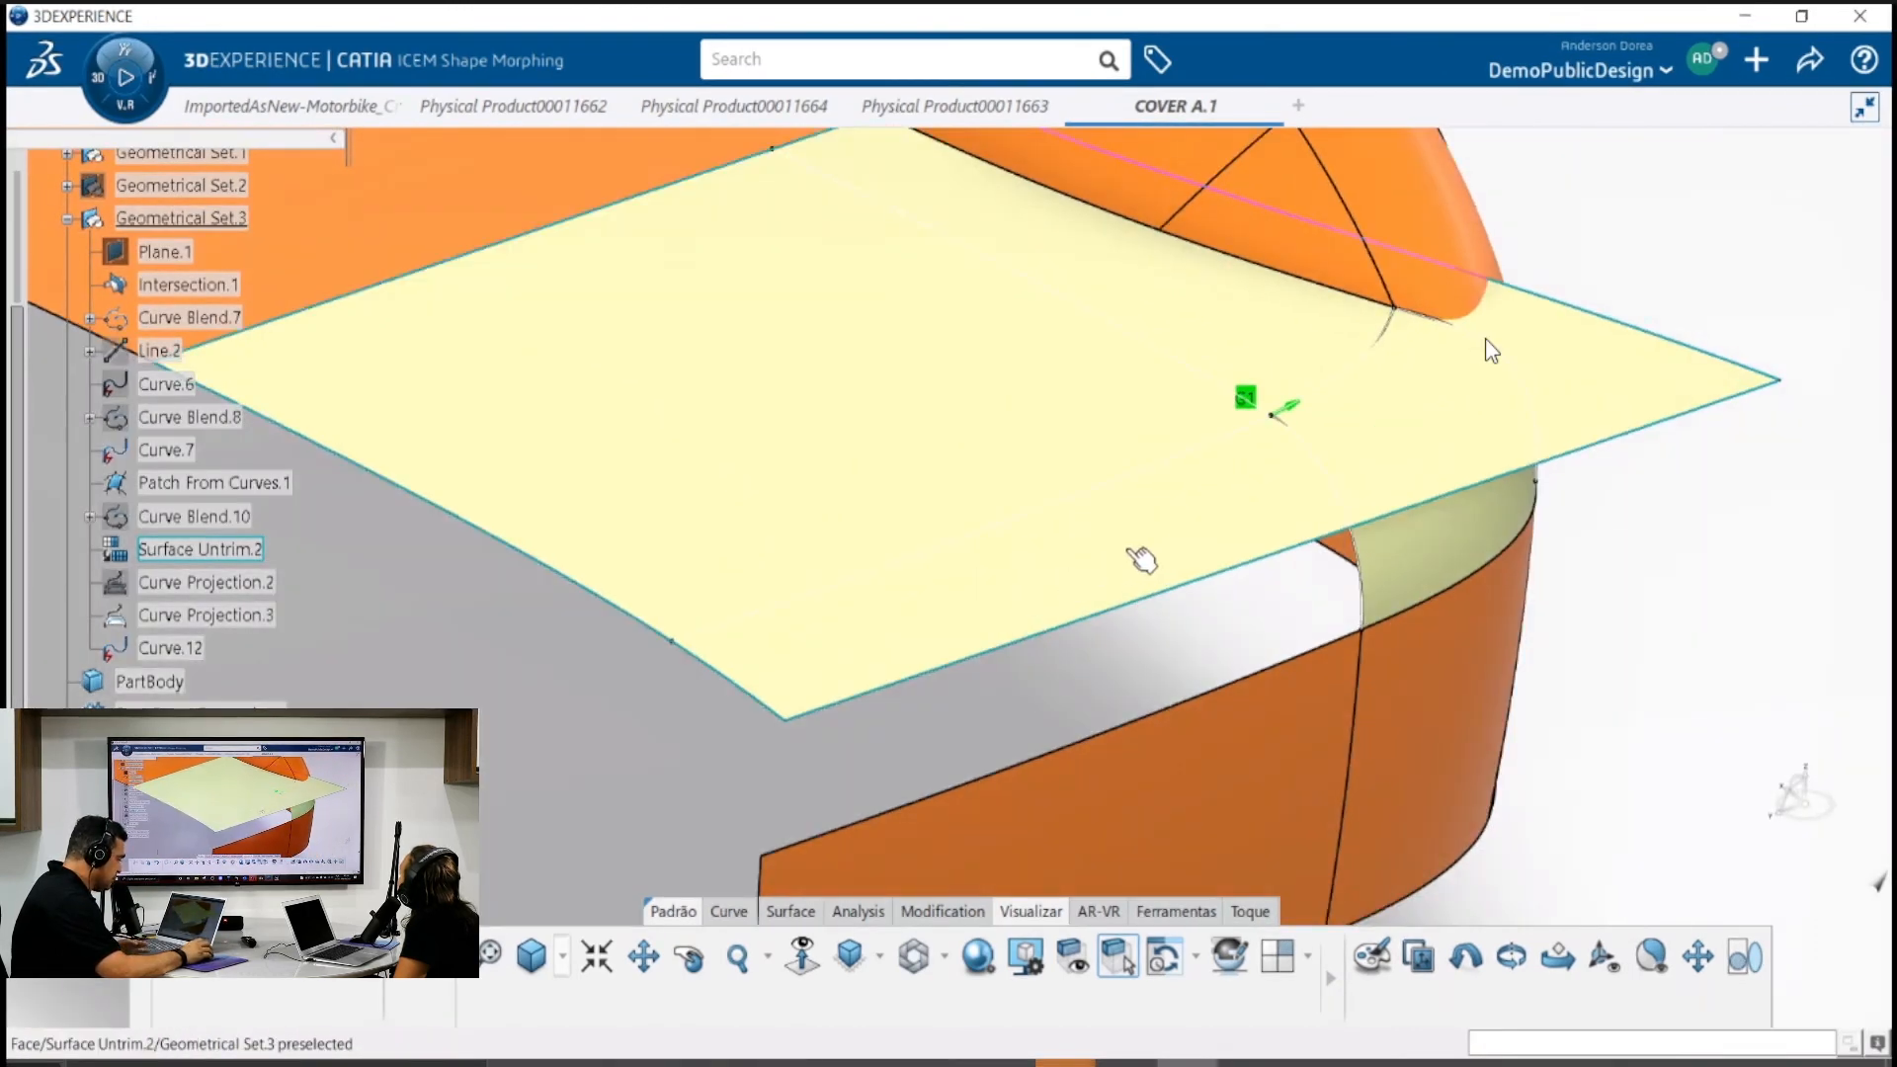
{"action": "right_click", "coordinate": [1169, 543]}
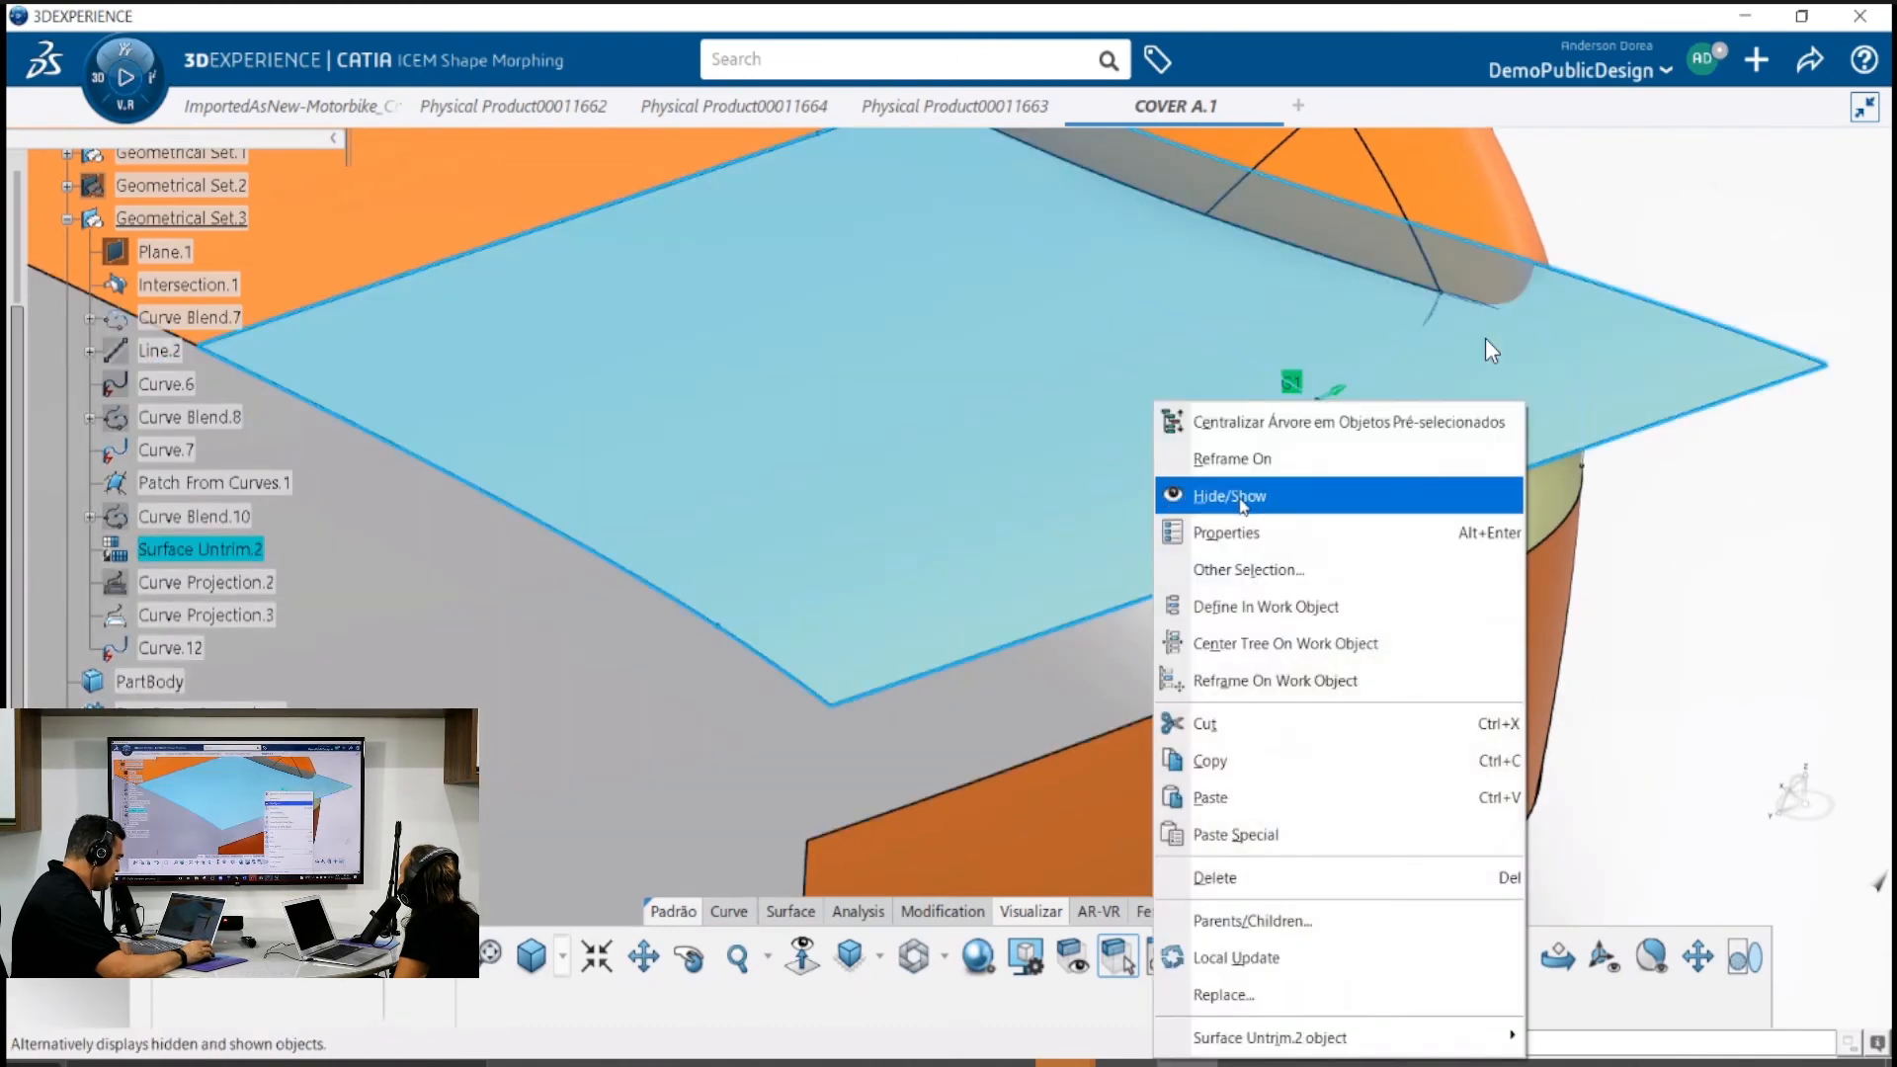
{"action": "left_click", "coordinate": [1235, 489]}
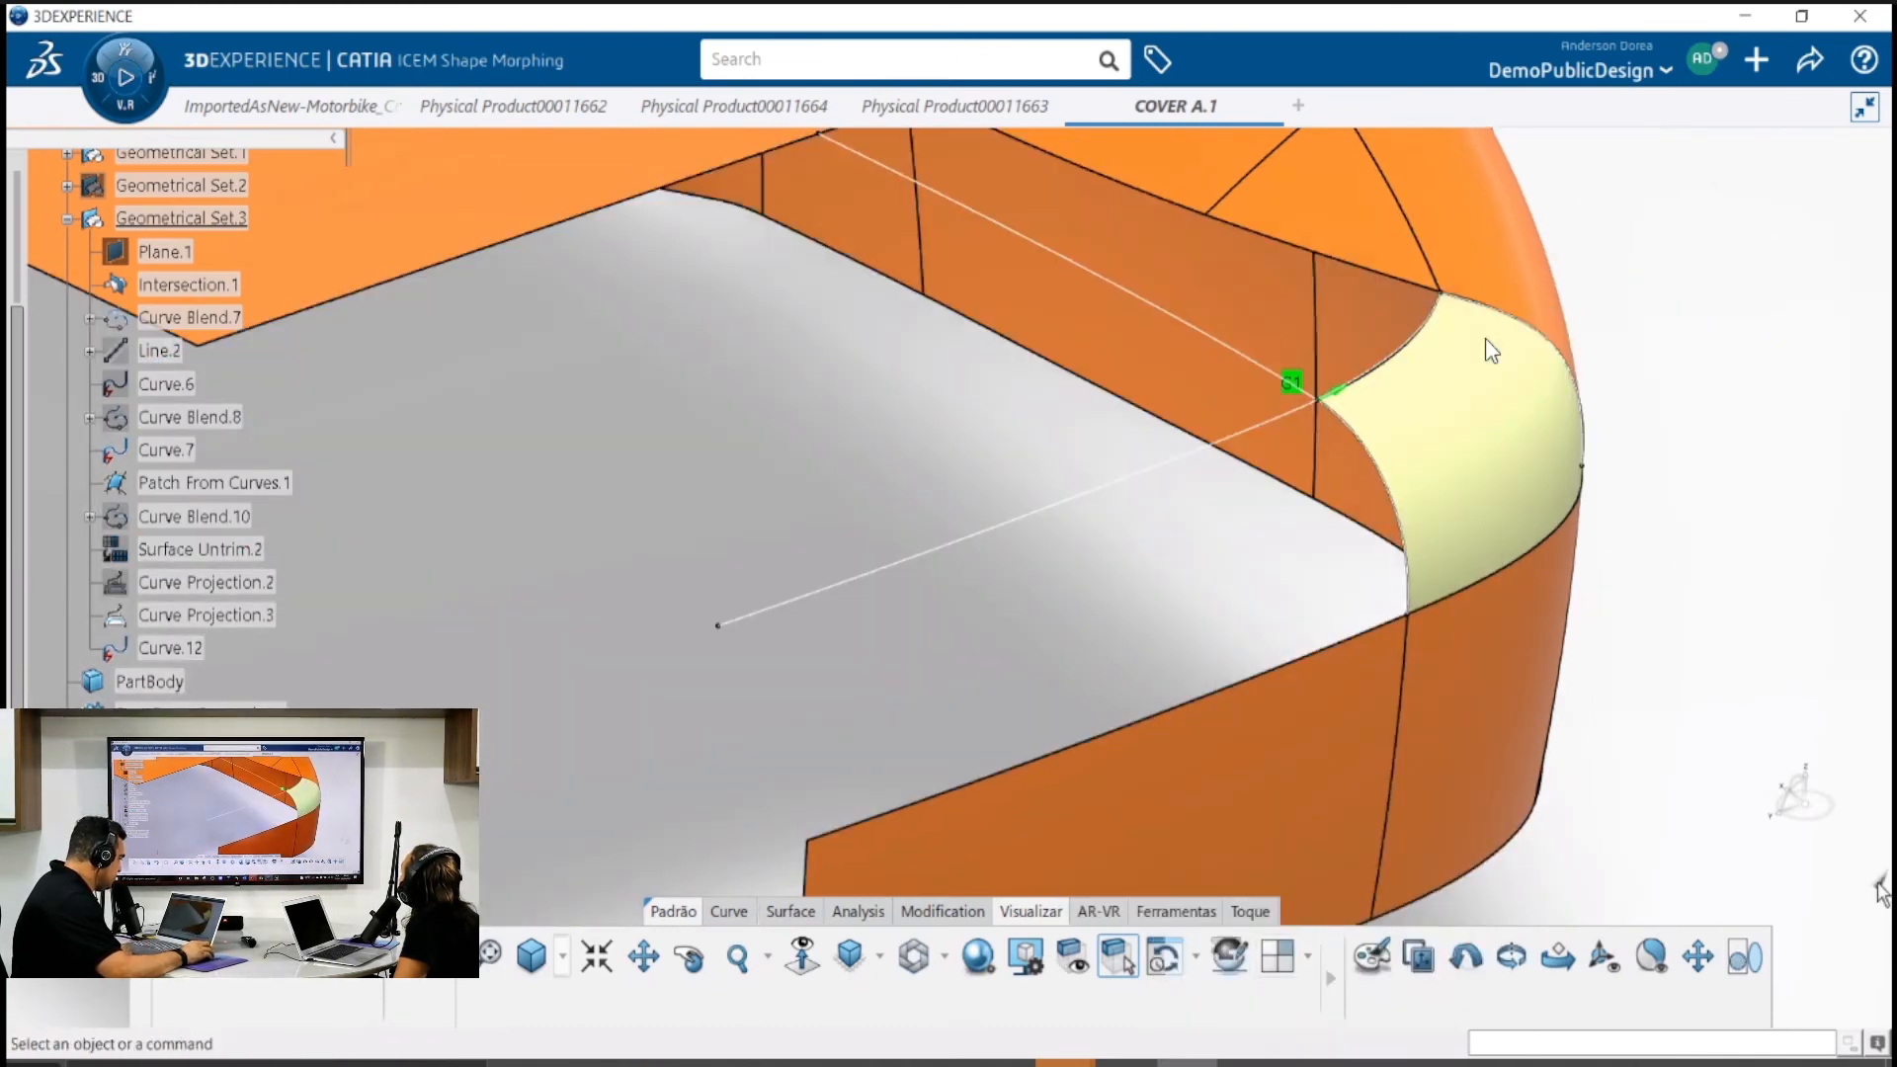
{"action": "left_click", "coordinate": [1880, 890]}
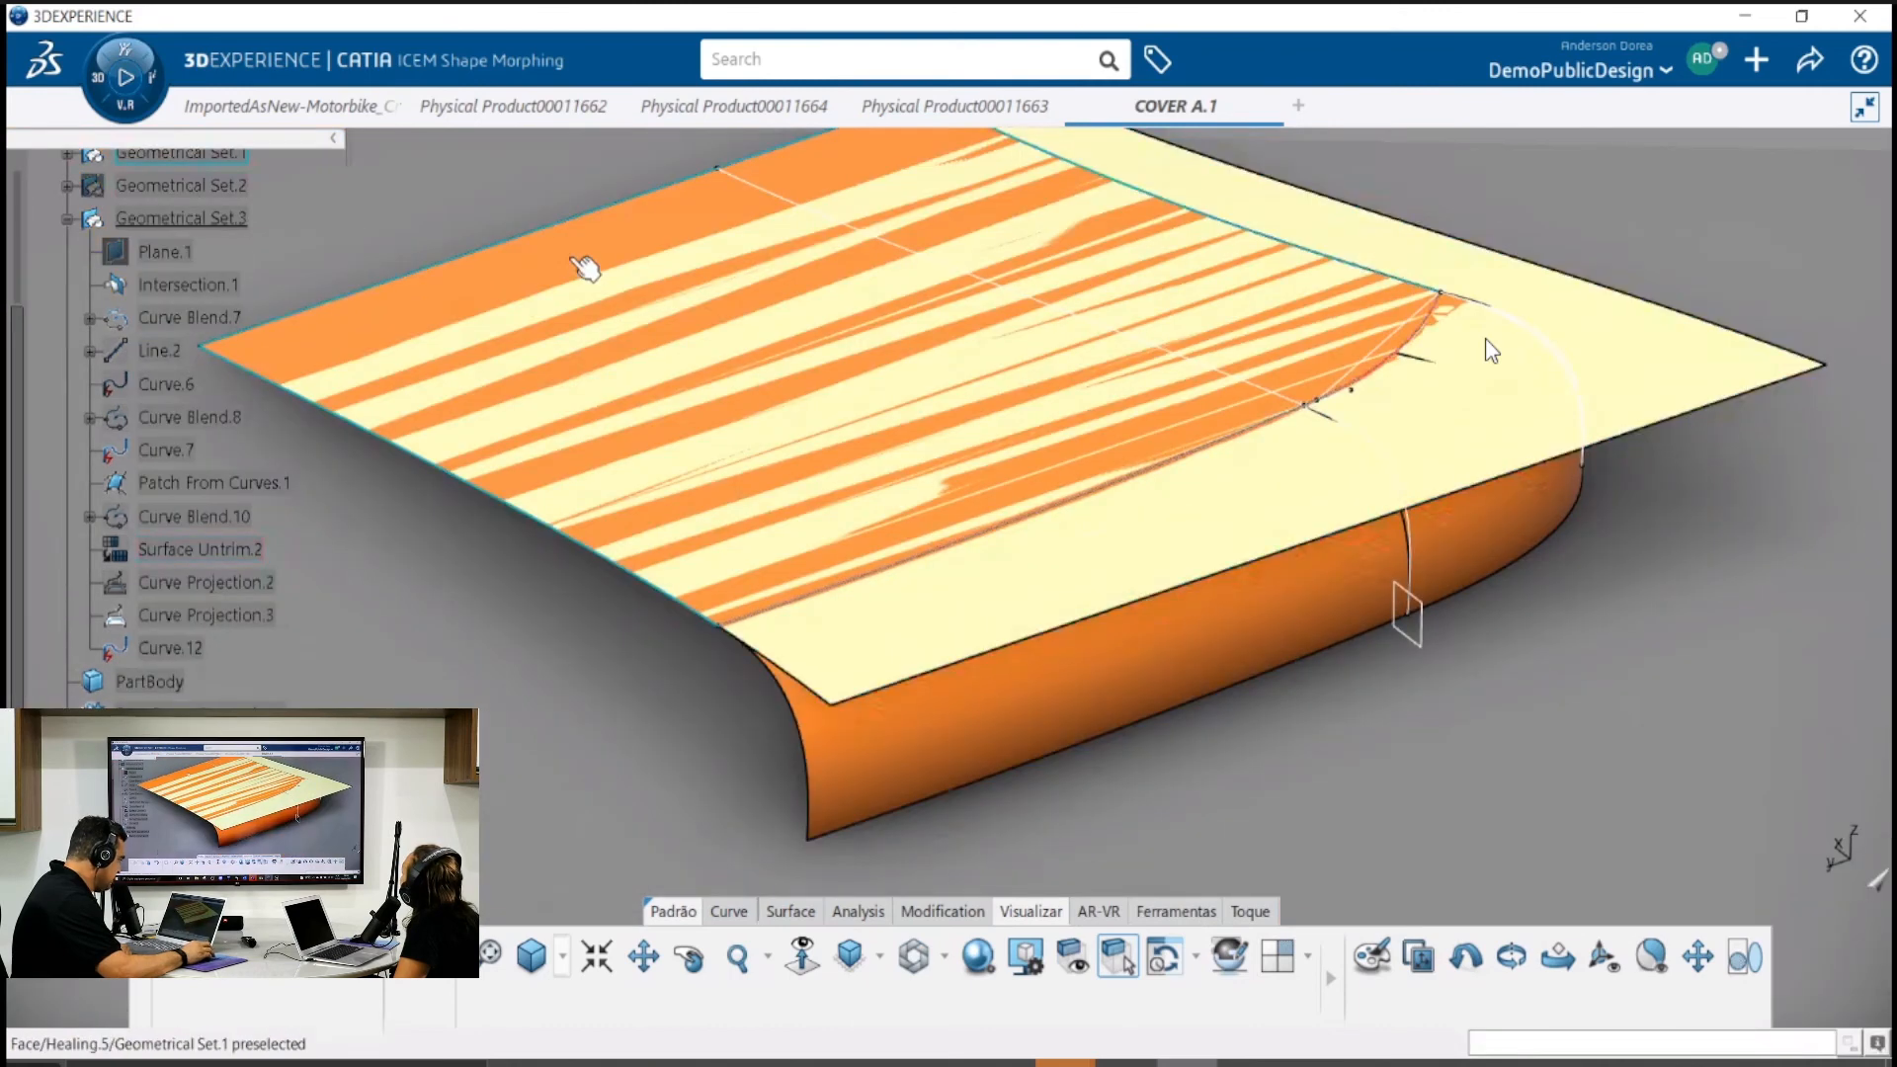
{"action": "right_click", "coordinate": [583, 267]}
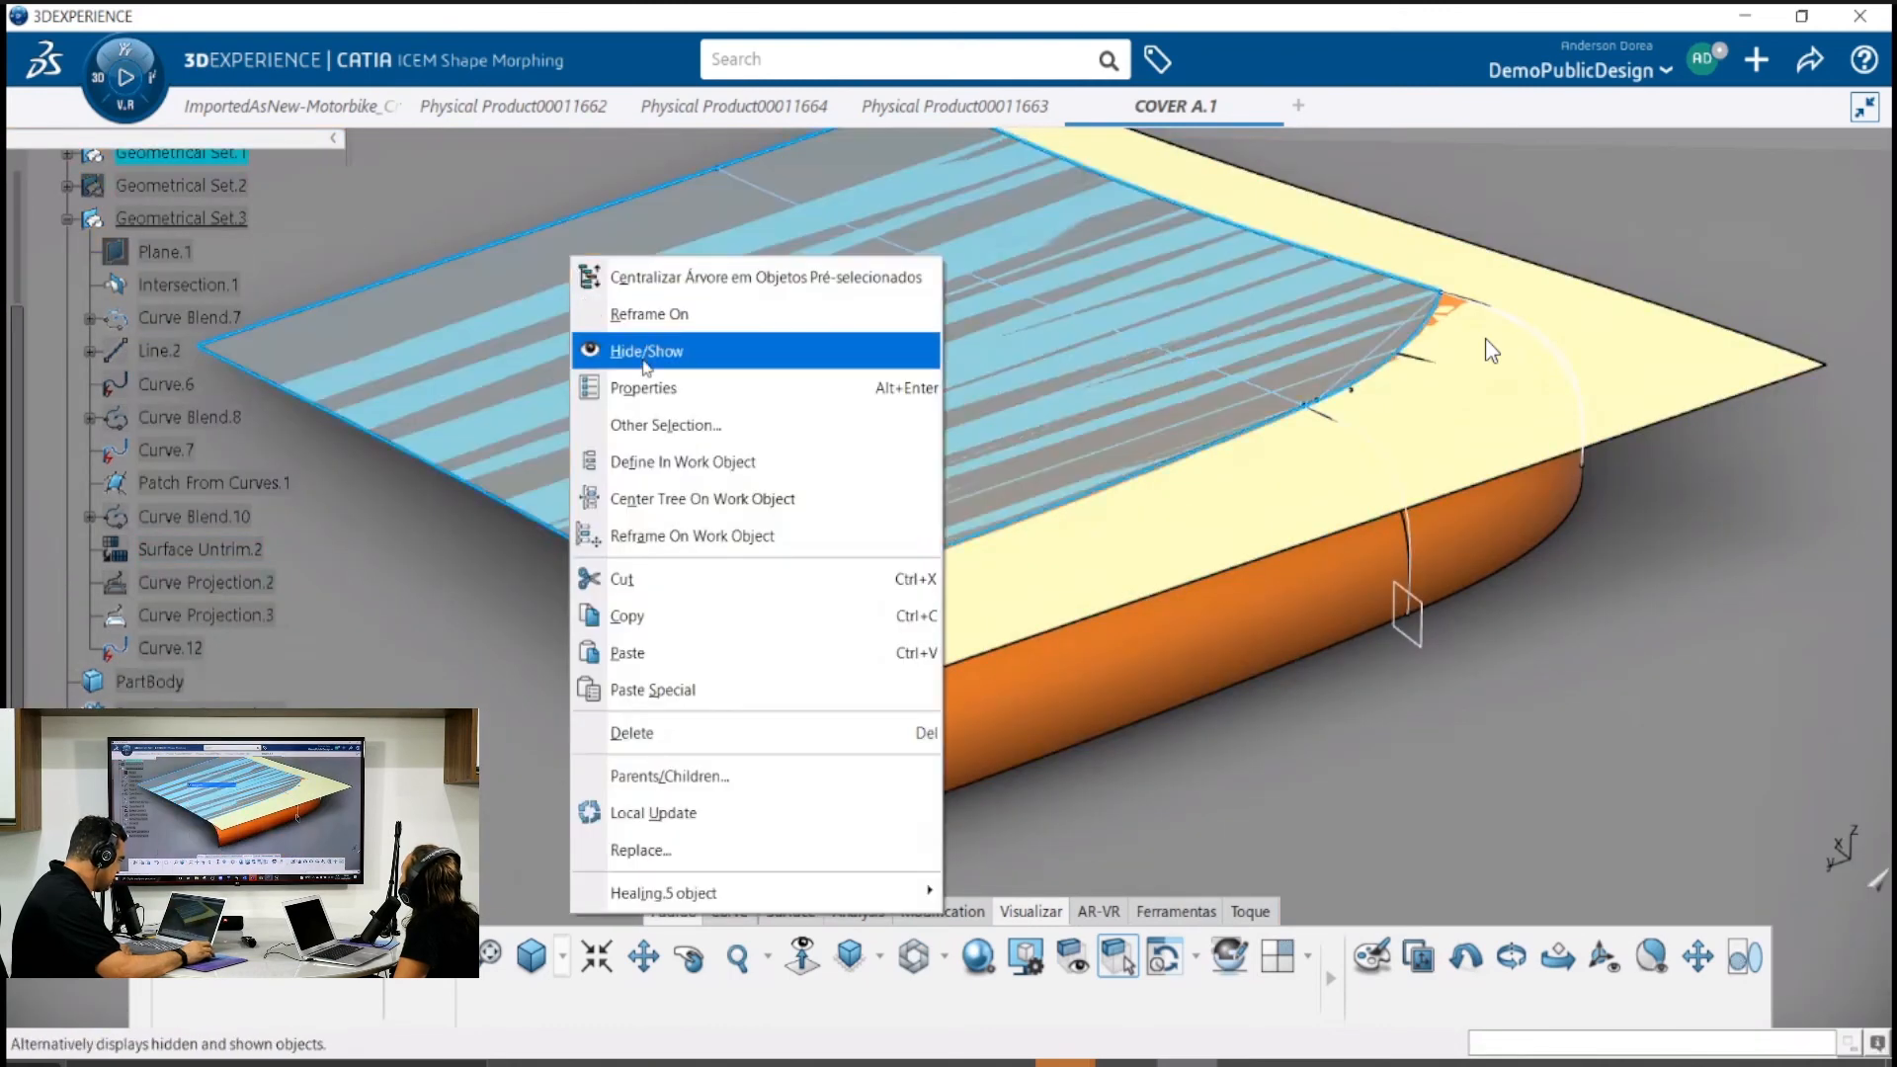
{"action": "left_click", "coordinate": [653, 351]}
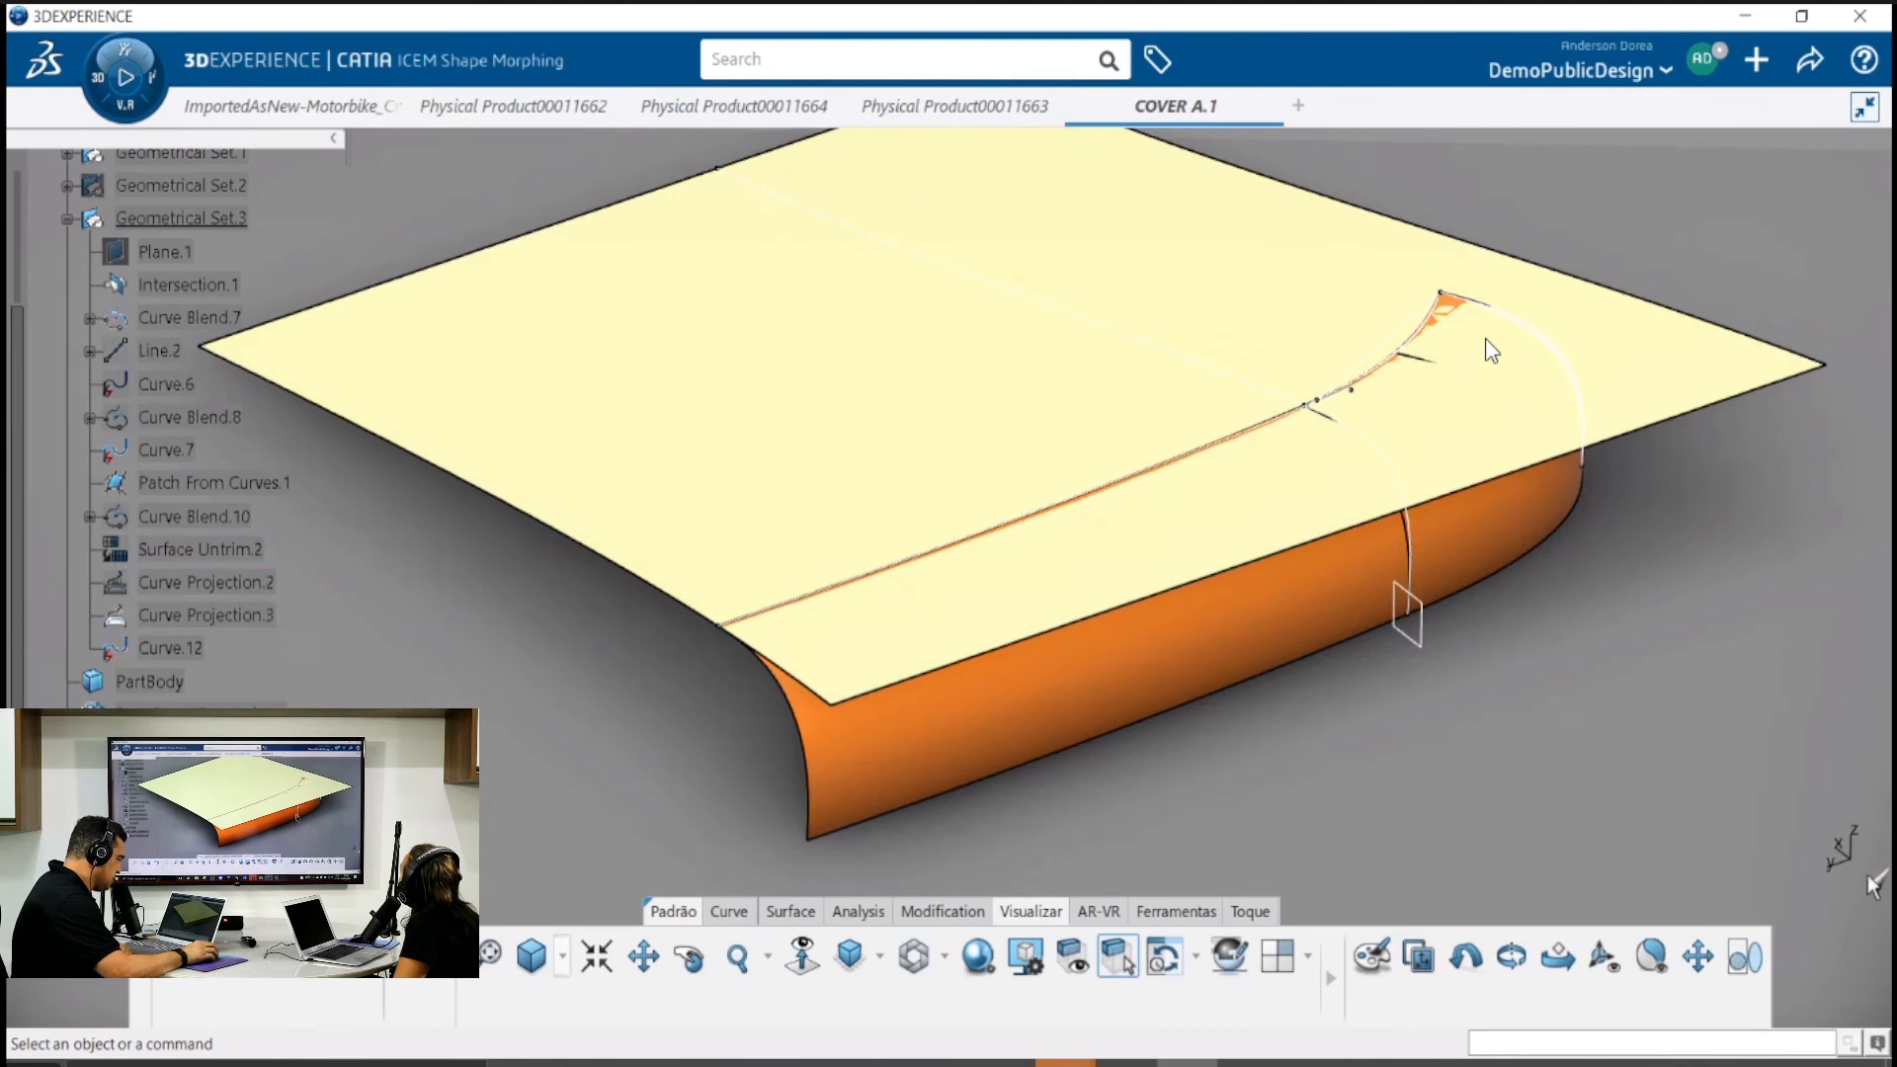
{"action": "left_click", "coordinate": [1876, 885]}
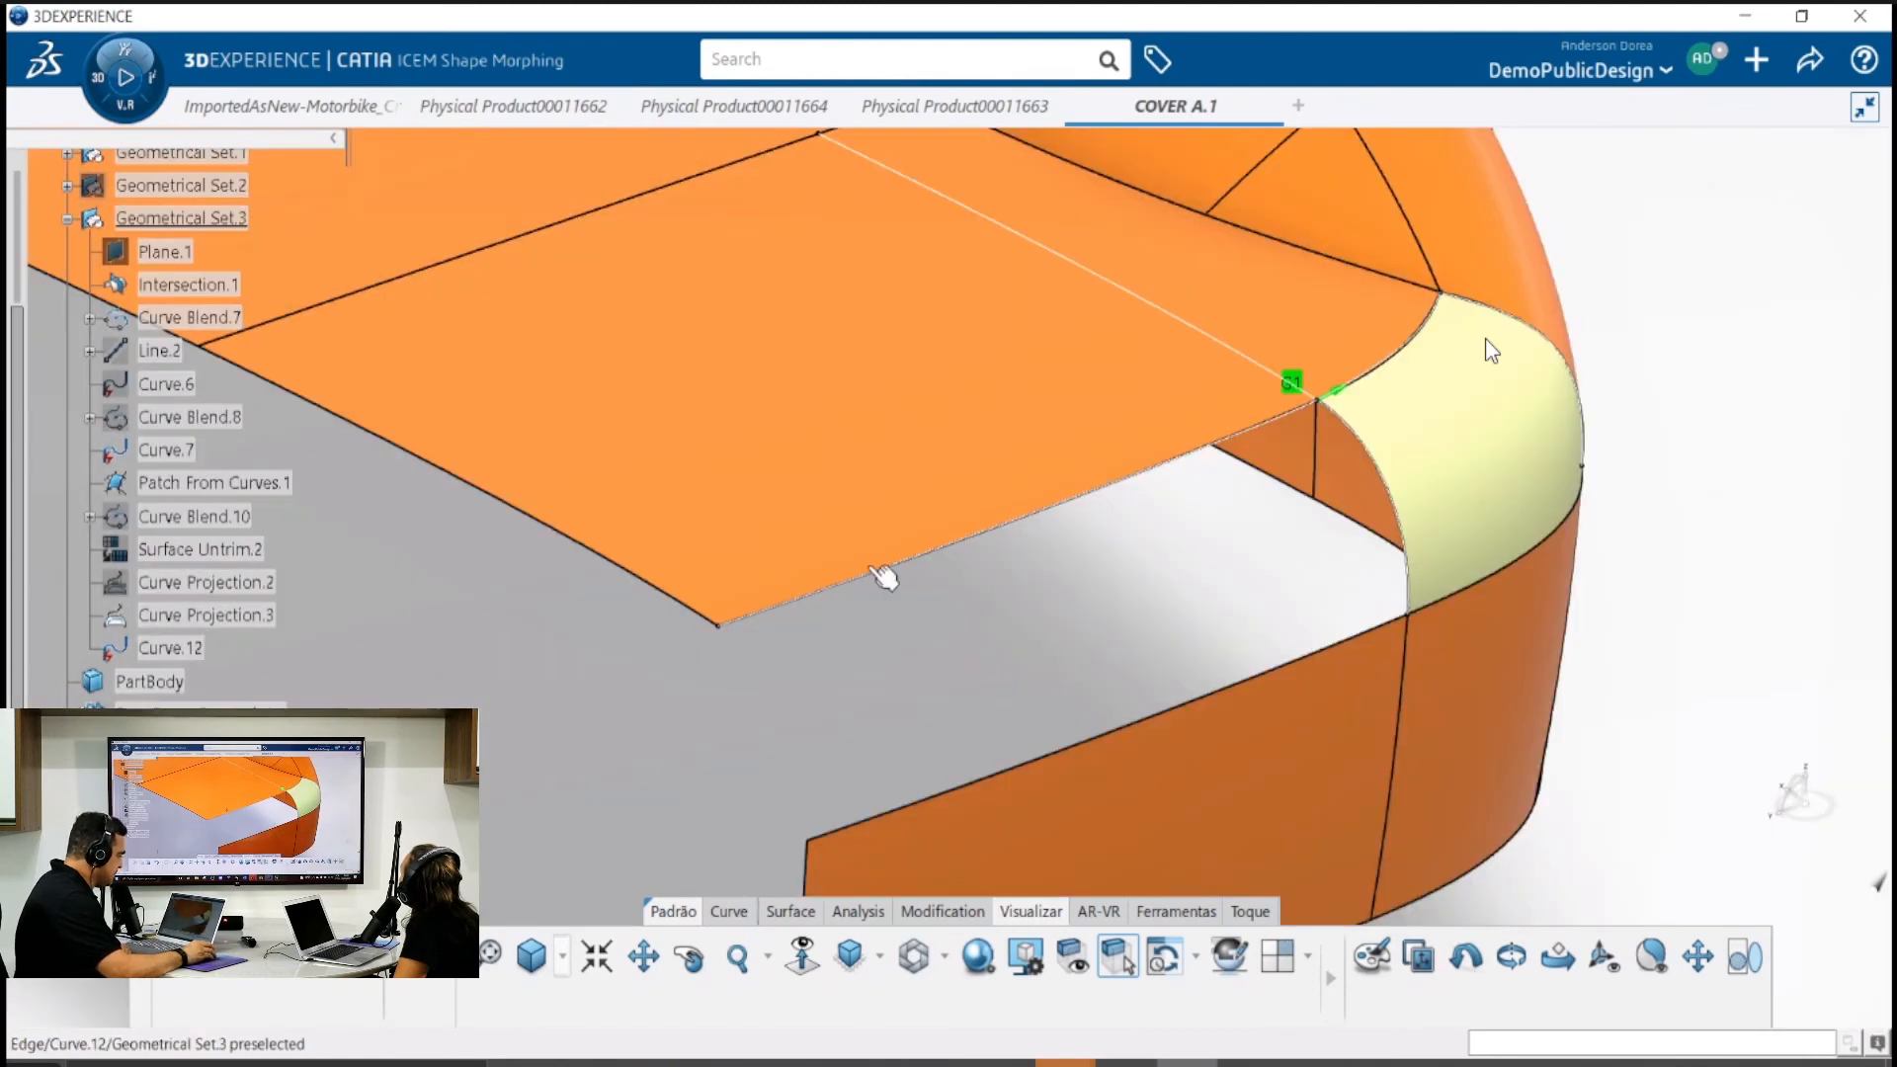
Start a blend curve across the open gap from the side face's free end edge to the upper face's outer edge
{"action": "middle_click_drag", "start_coordinate": [890, 576], "coordinate": [1015, 549]}
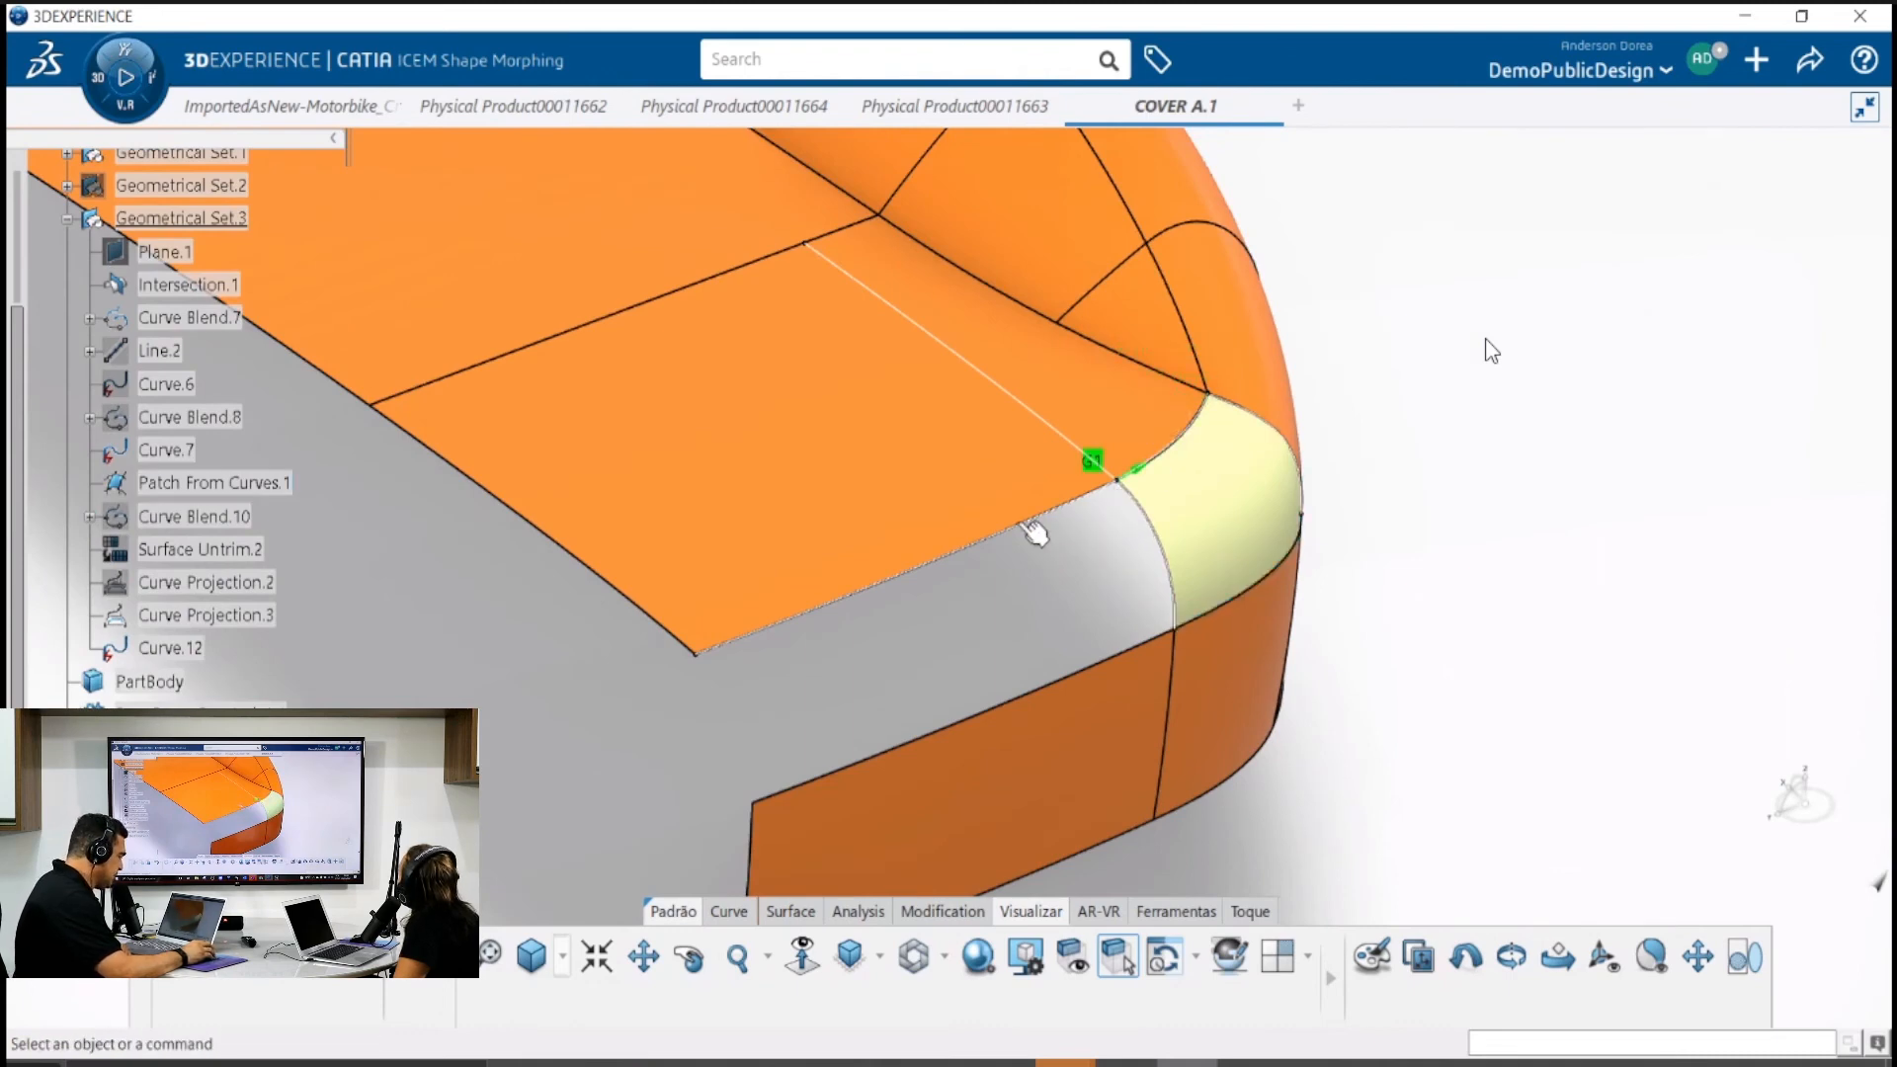
{"action": "left_click", "coordinate": [1139, 469]}
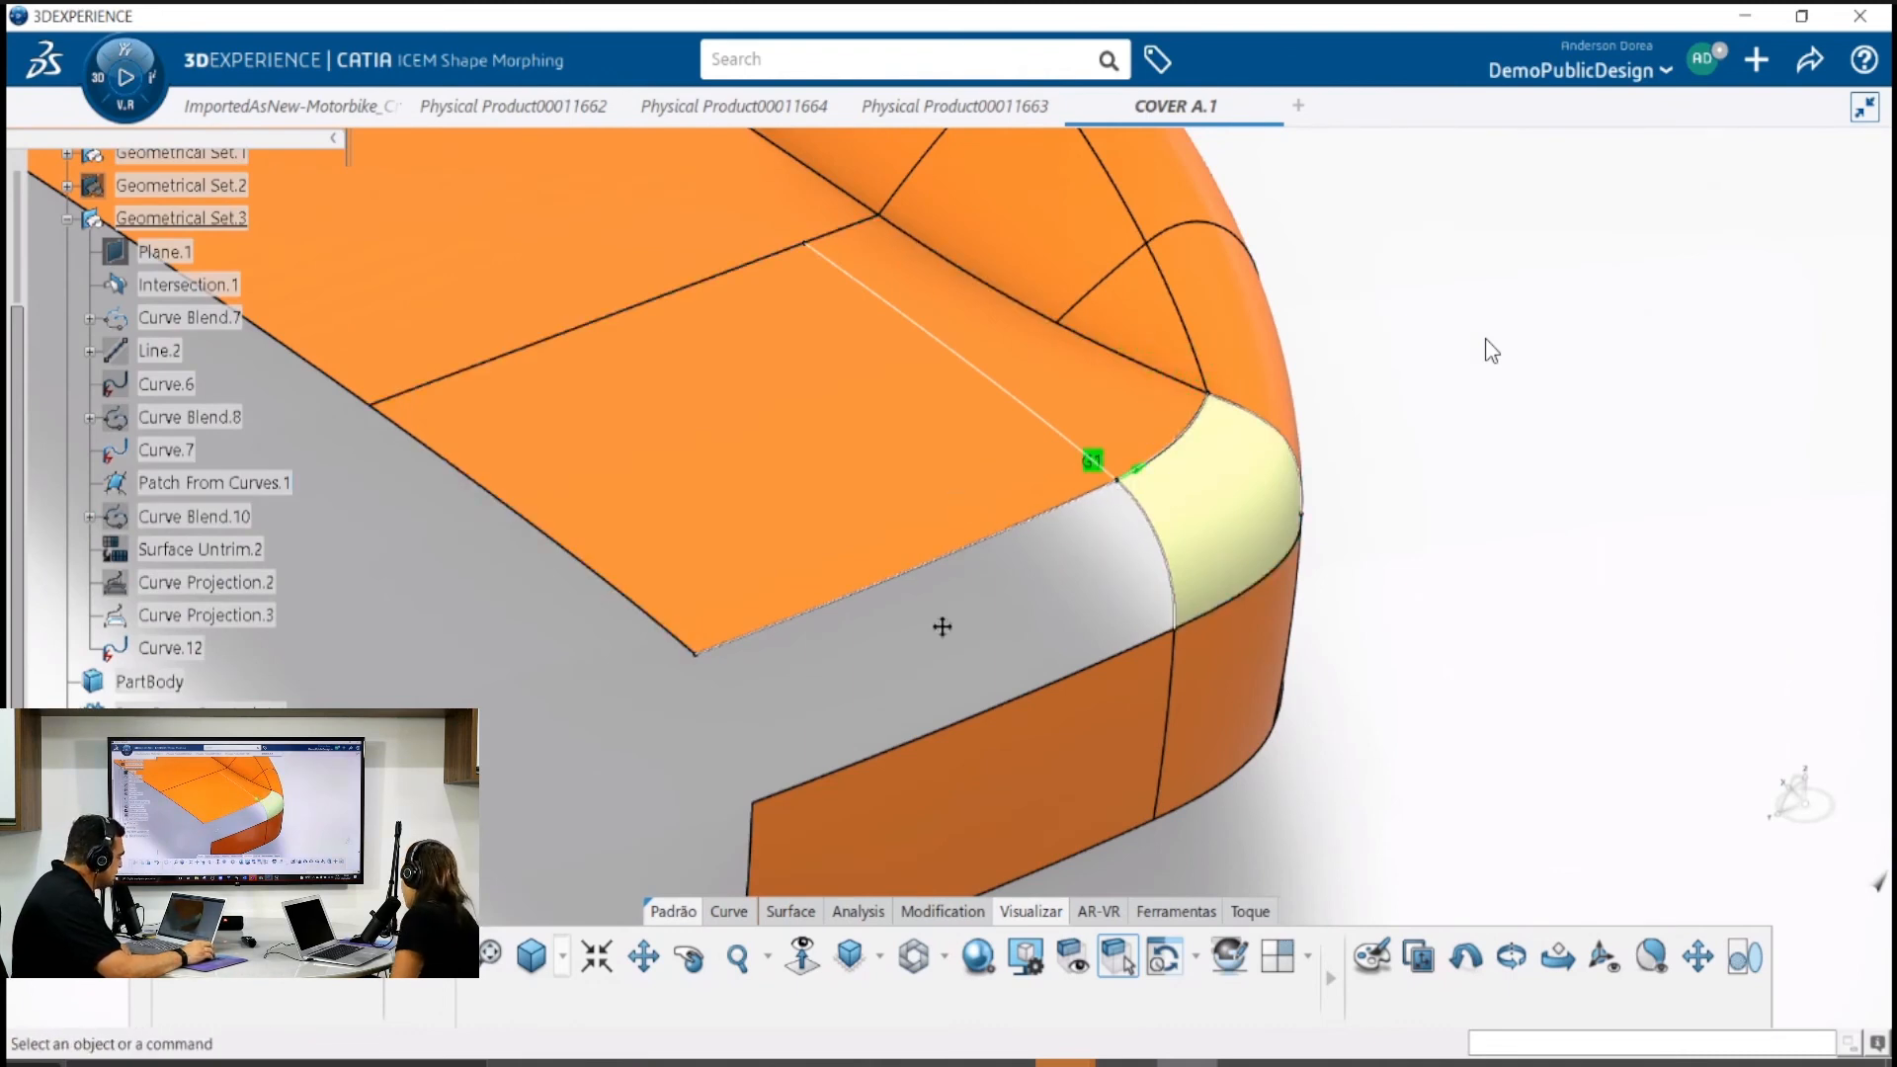
{"action": "middle_click_drag", "start_coordinate": [940, 627], "coordinate": [918, 709]}
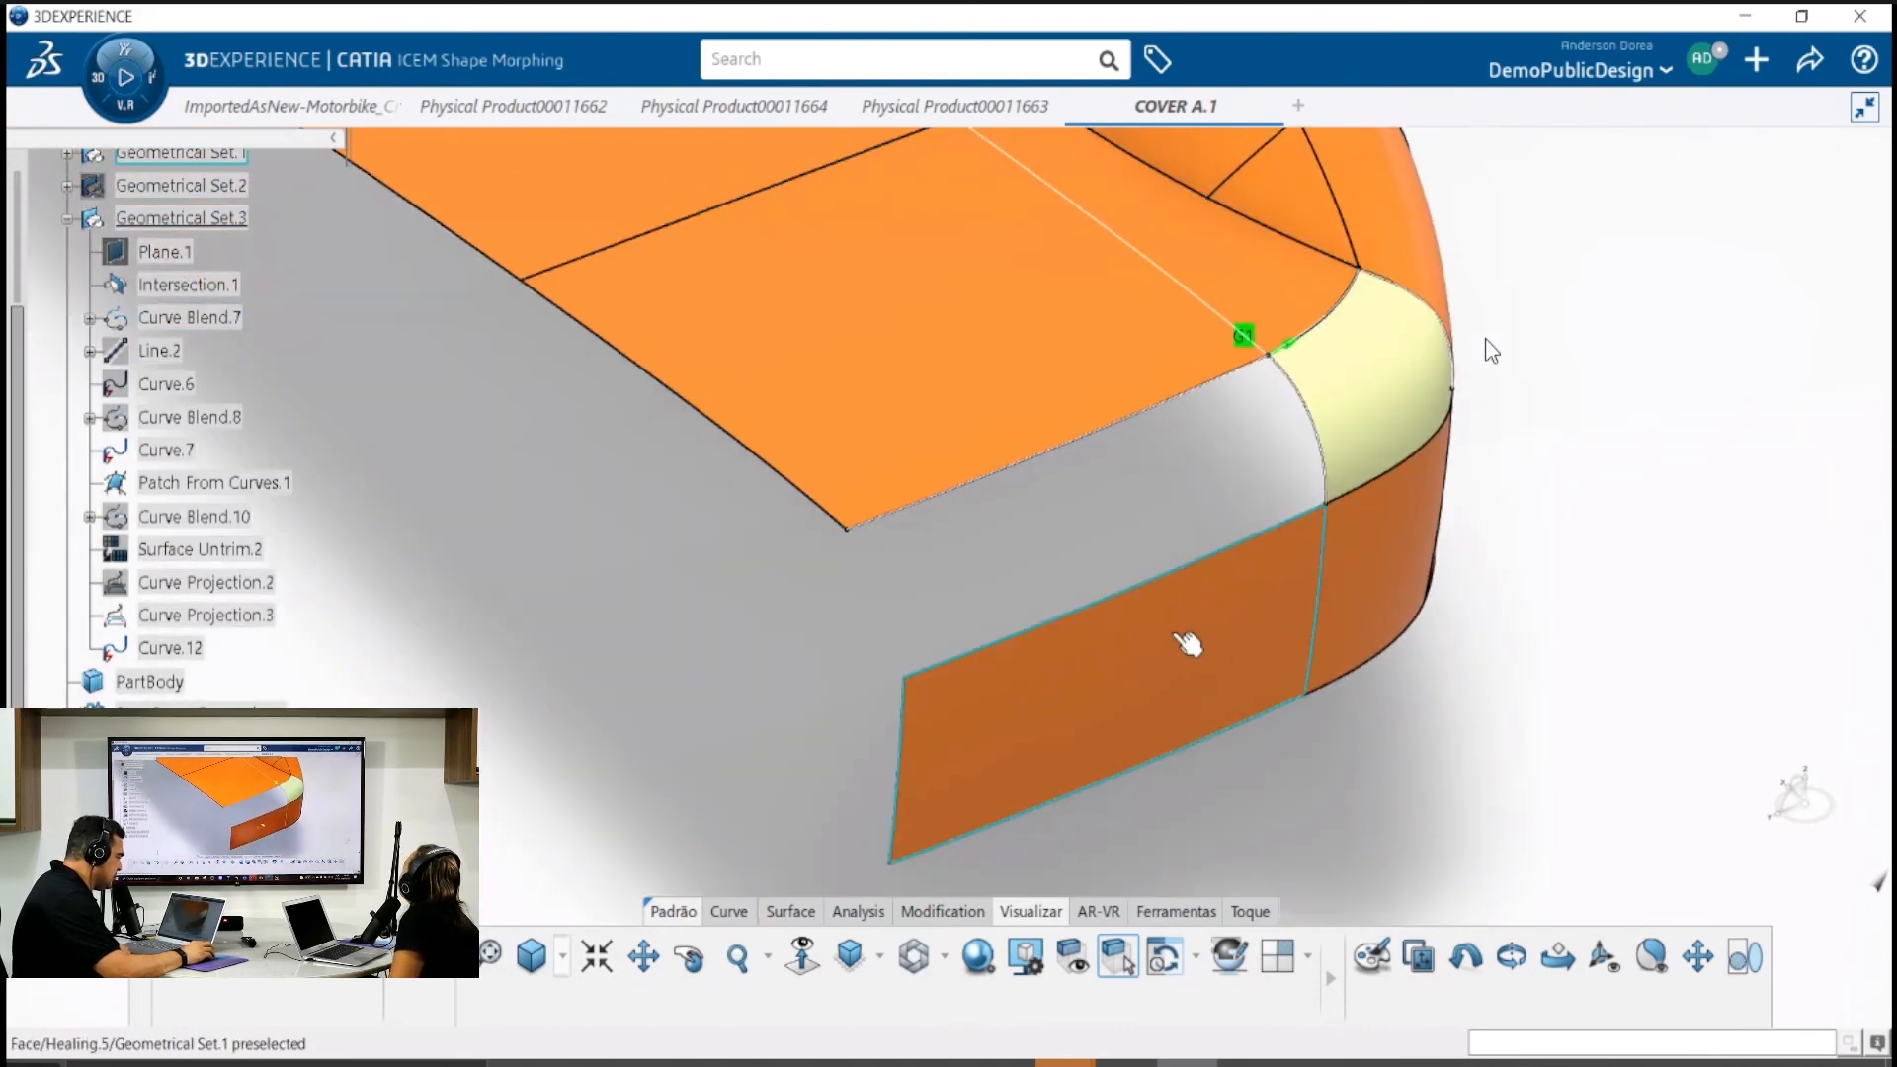
{"action": "middle_click_drag", "start_coordinate": [1224, 470], "coordinate": [1122, 534]}
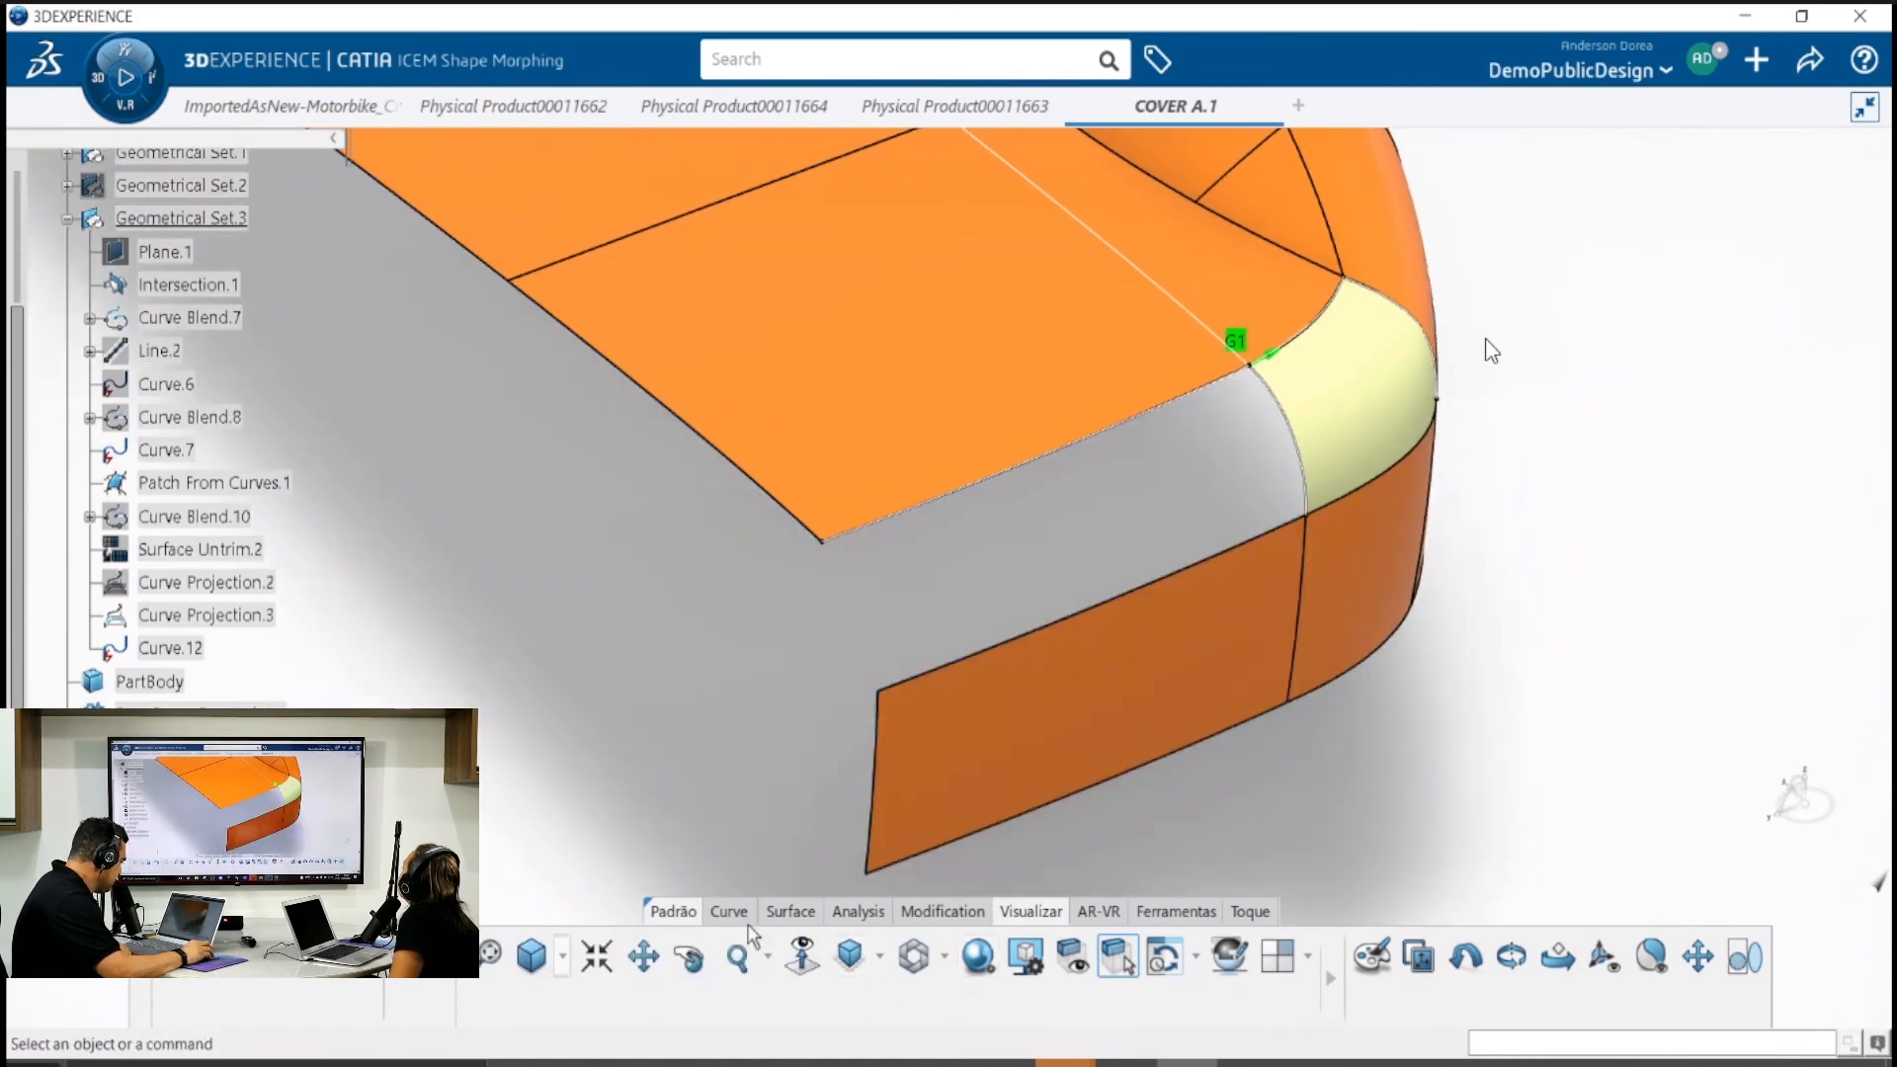
{"action": "left_click", "coordinate": [729, 911]}
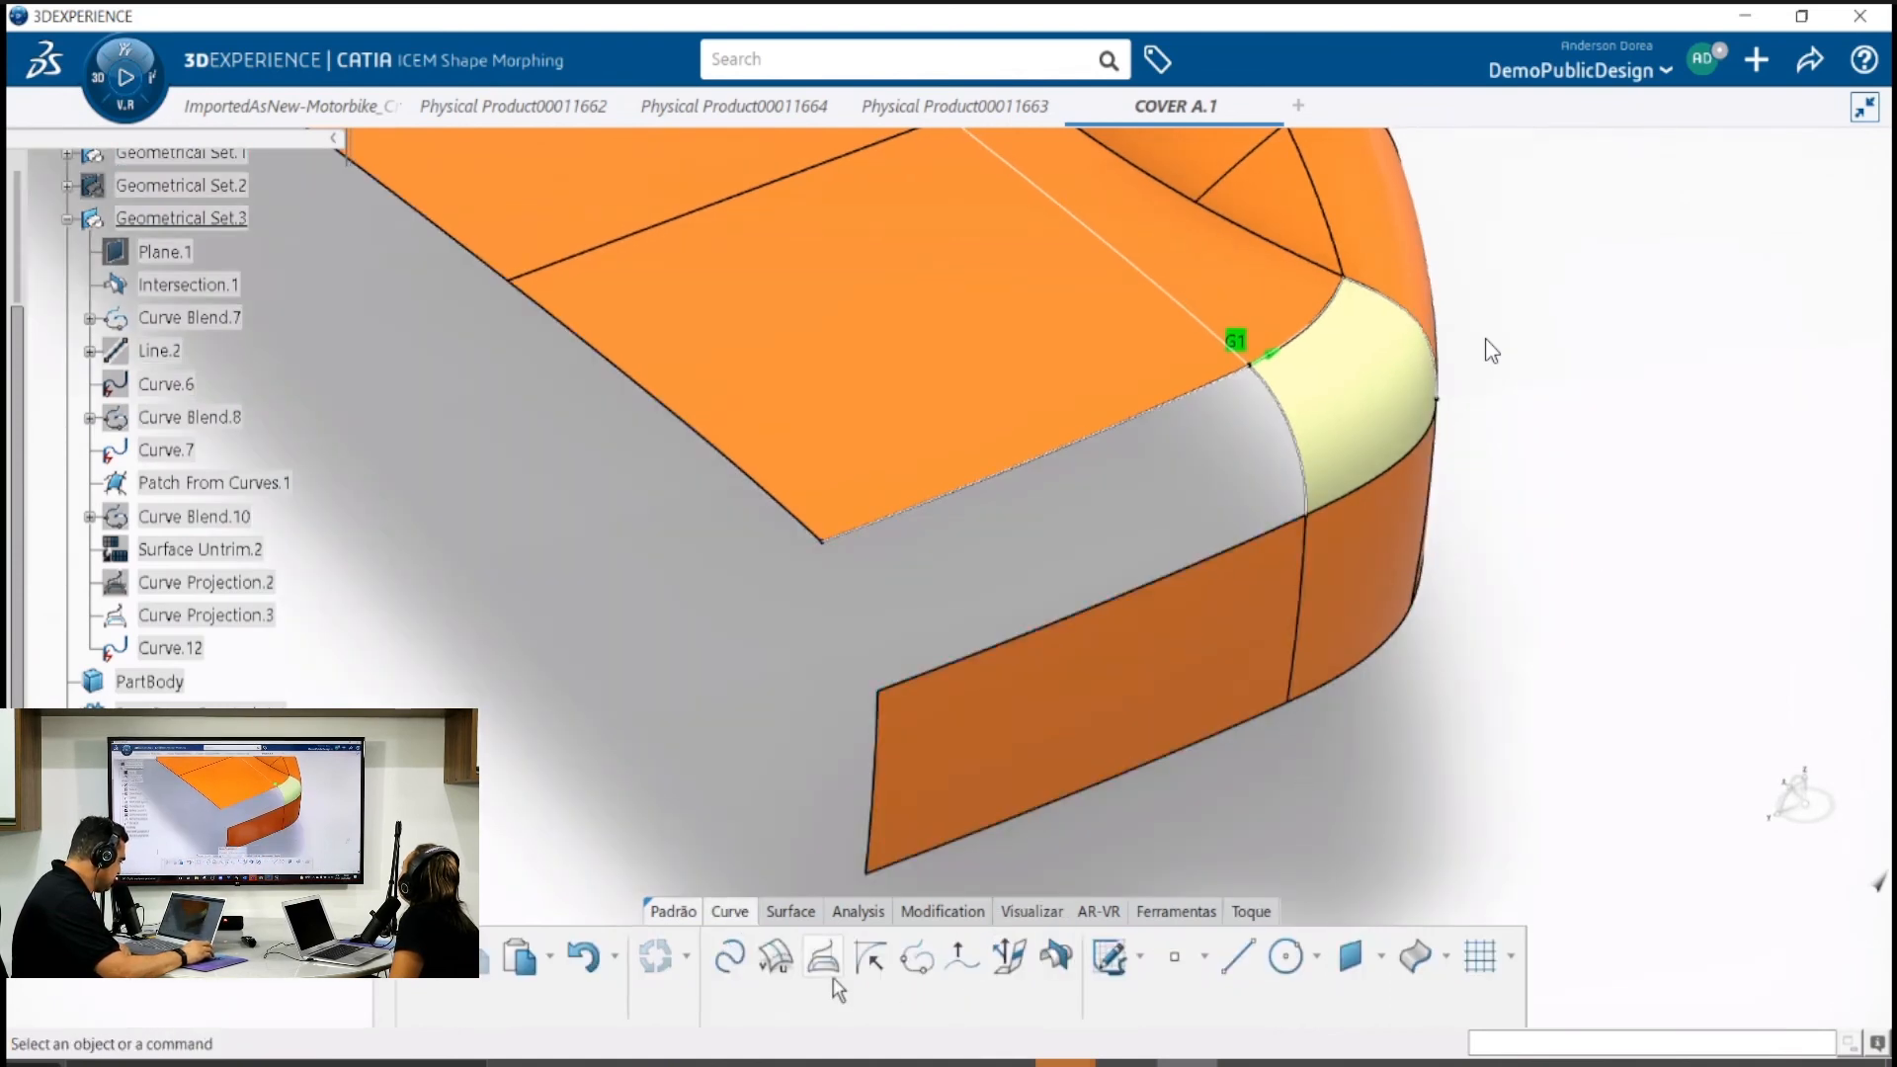
{"action": "left_click", "coordinate": [917, 955]}
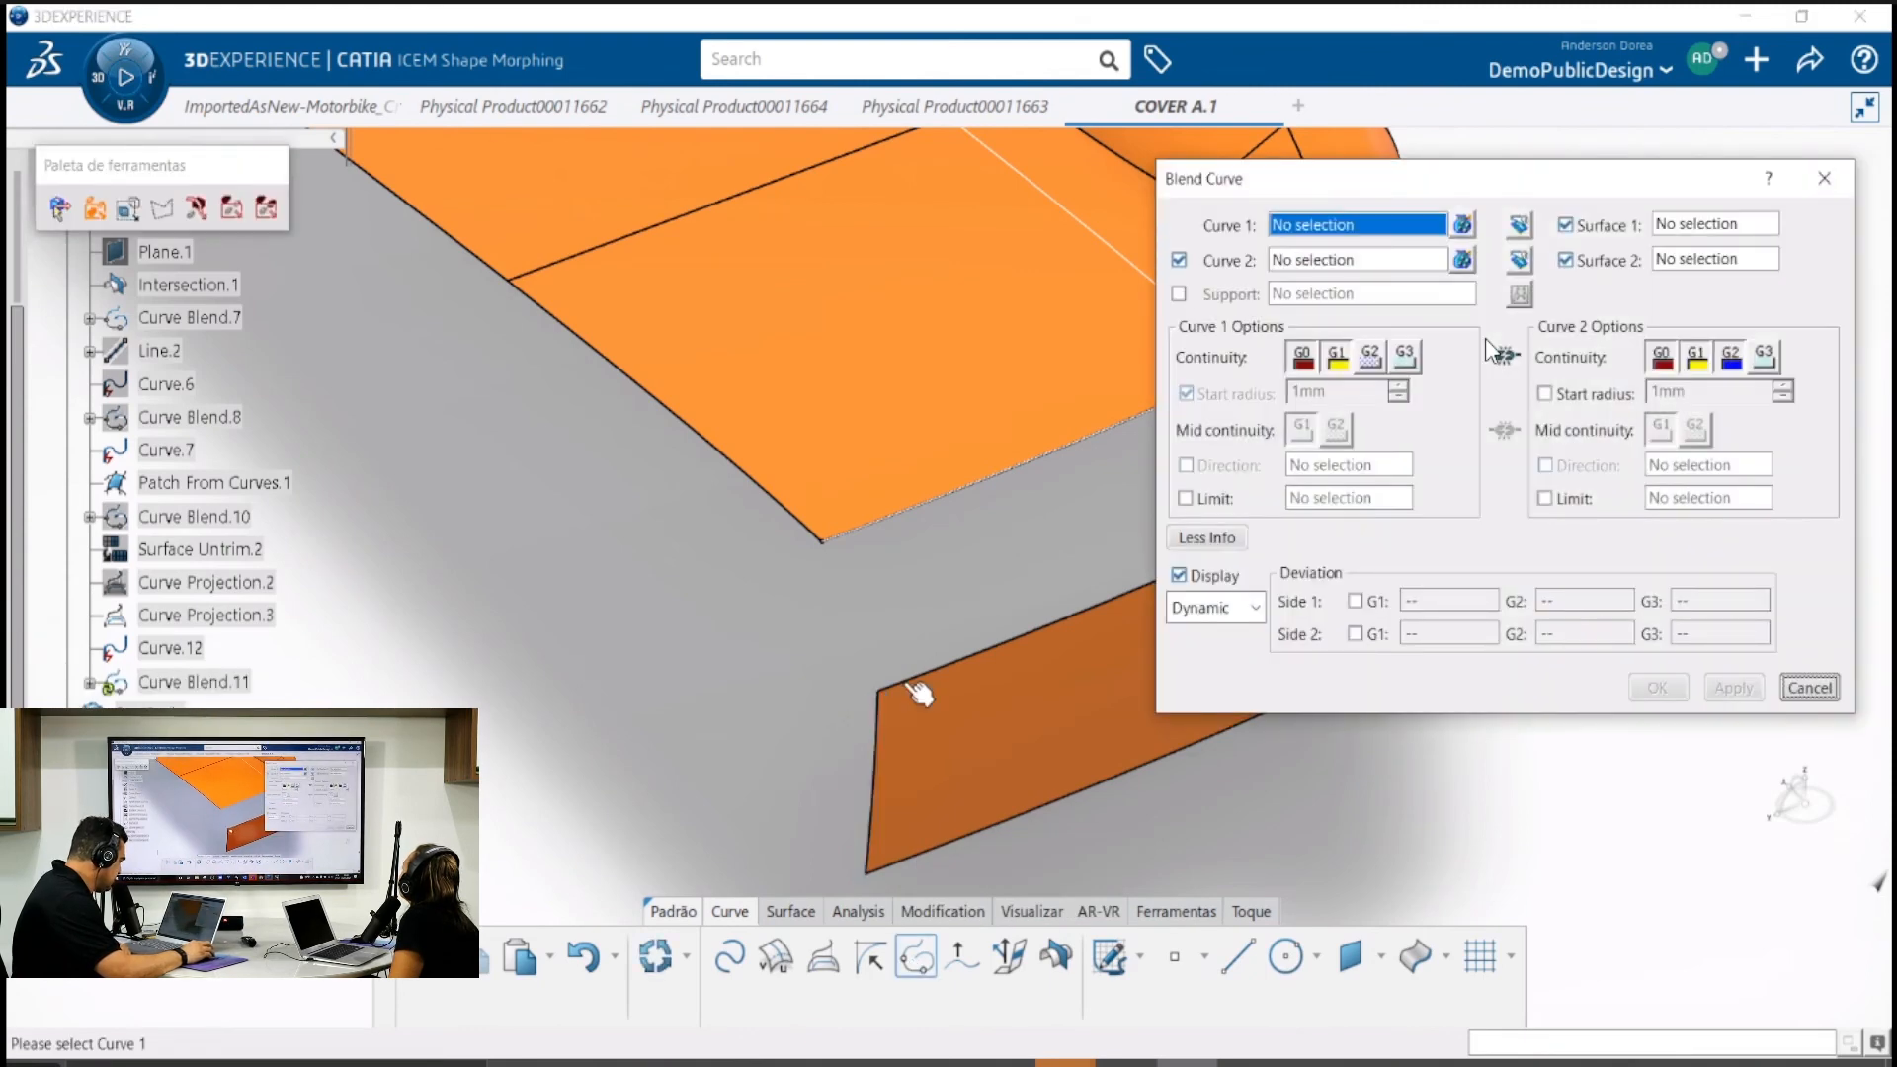
{"action": "left_click", "coordinate": [878, 711]}
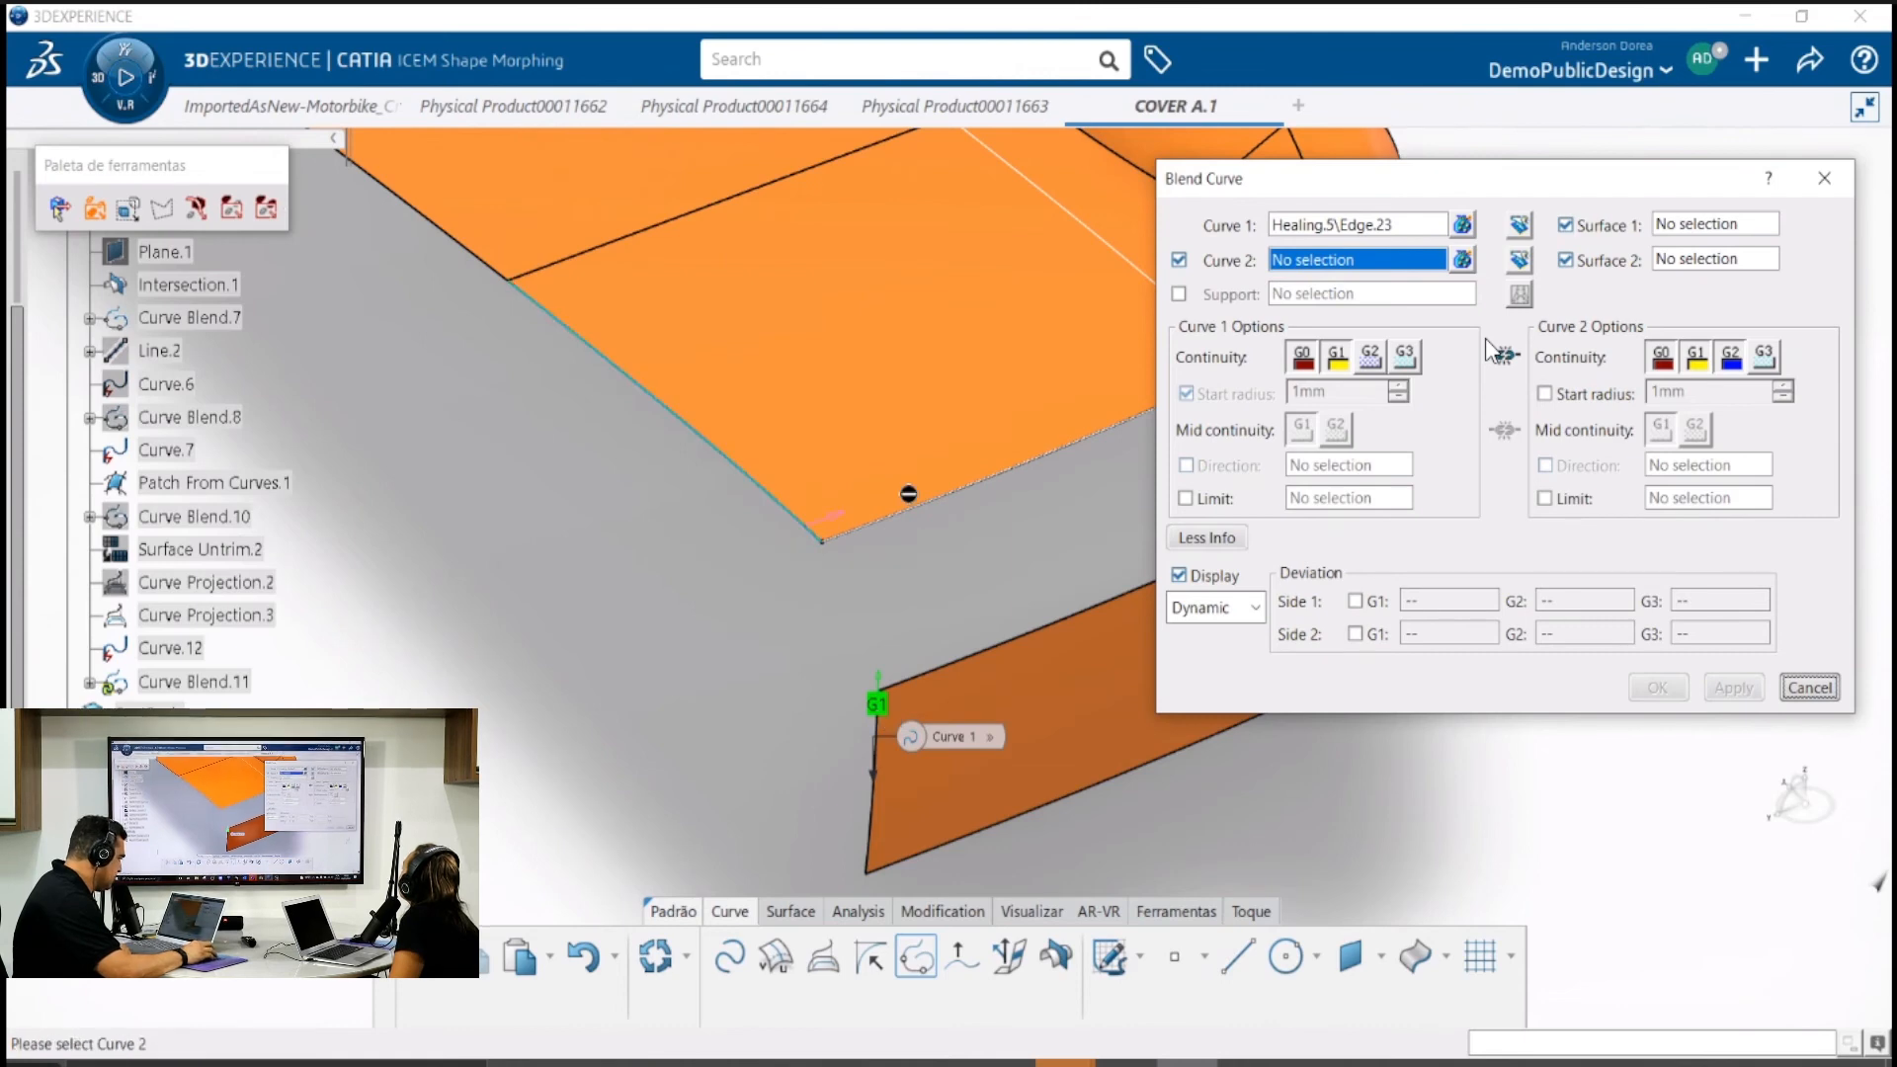
{"action": "left_click", "coordinate": [832, 546]}
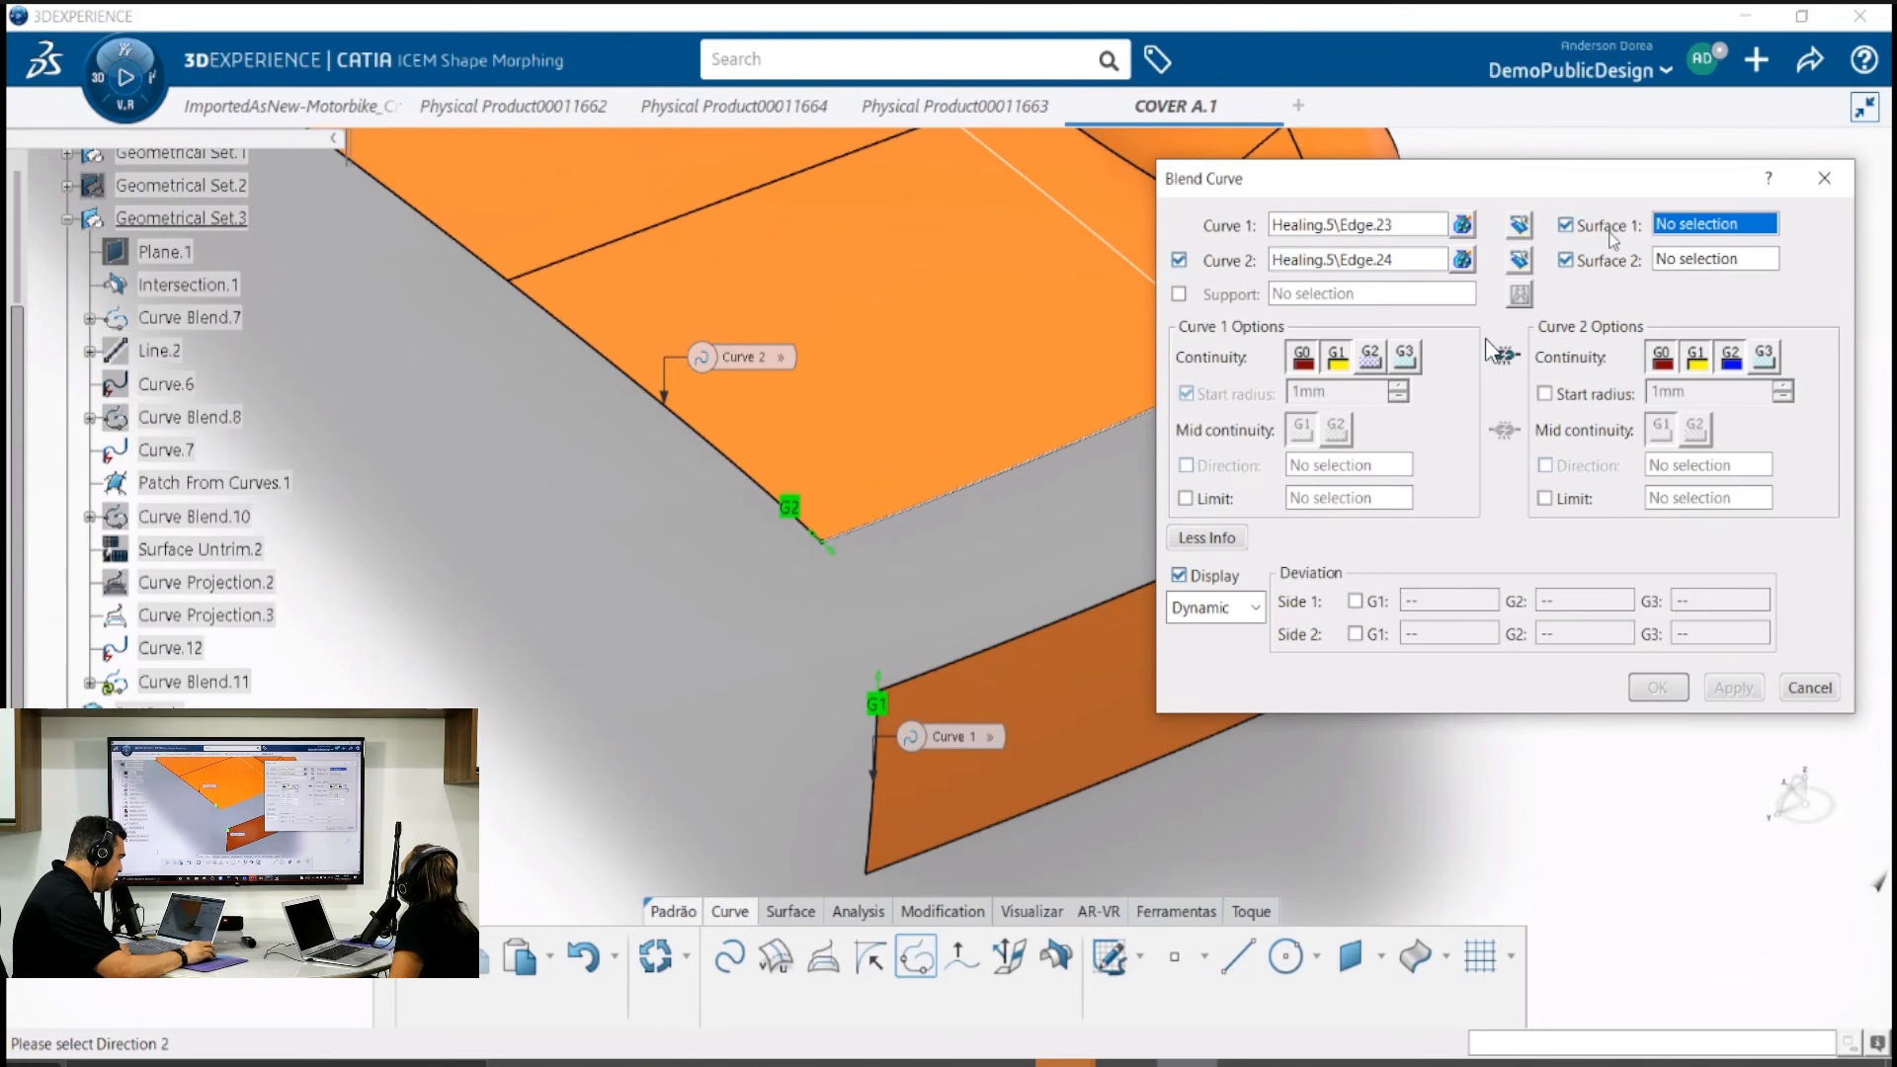
Try the blend curve with the upper face as Surface 1 and the side face as Surface 2
{"action": "left_click", "coordinate": [1043, 442]}
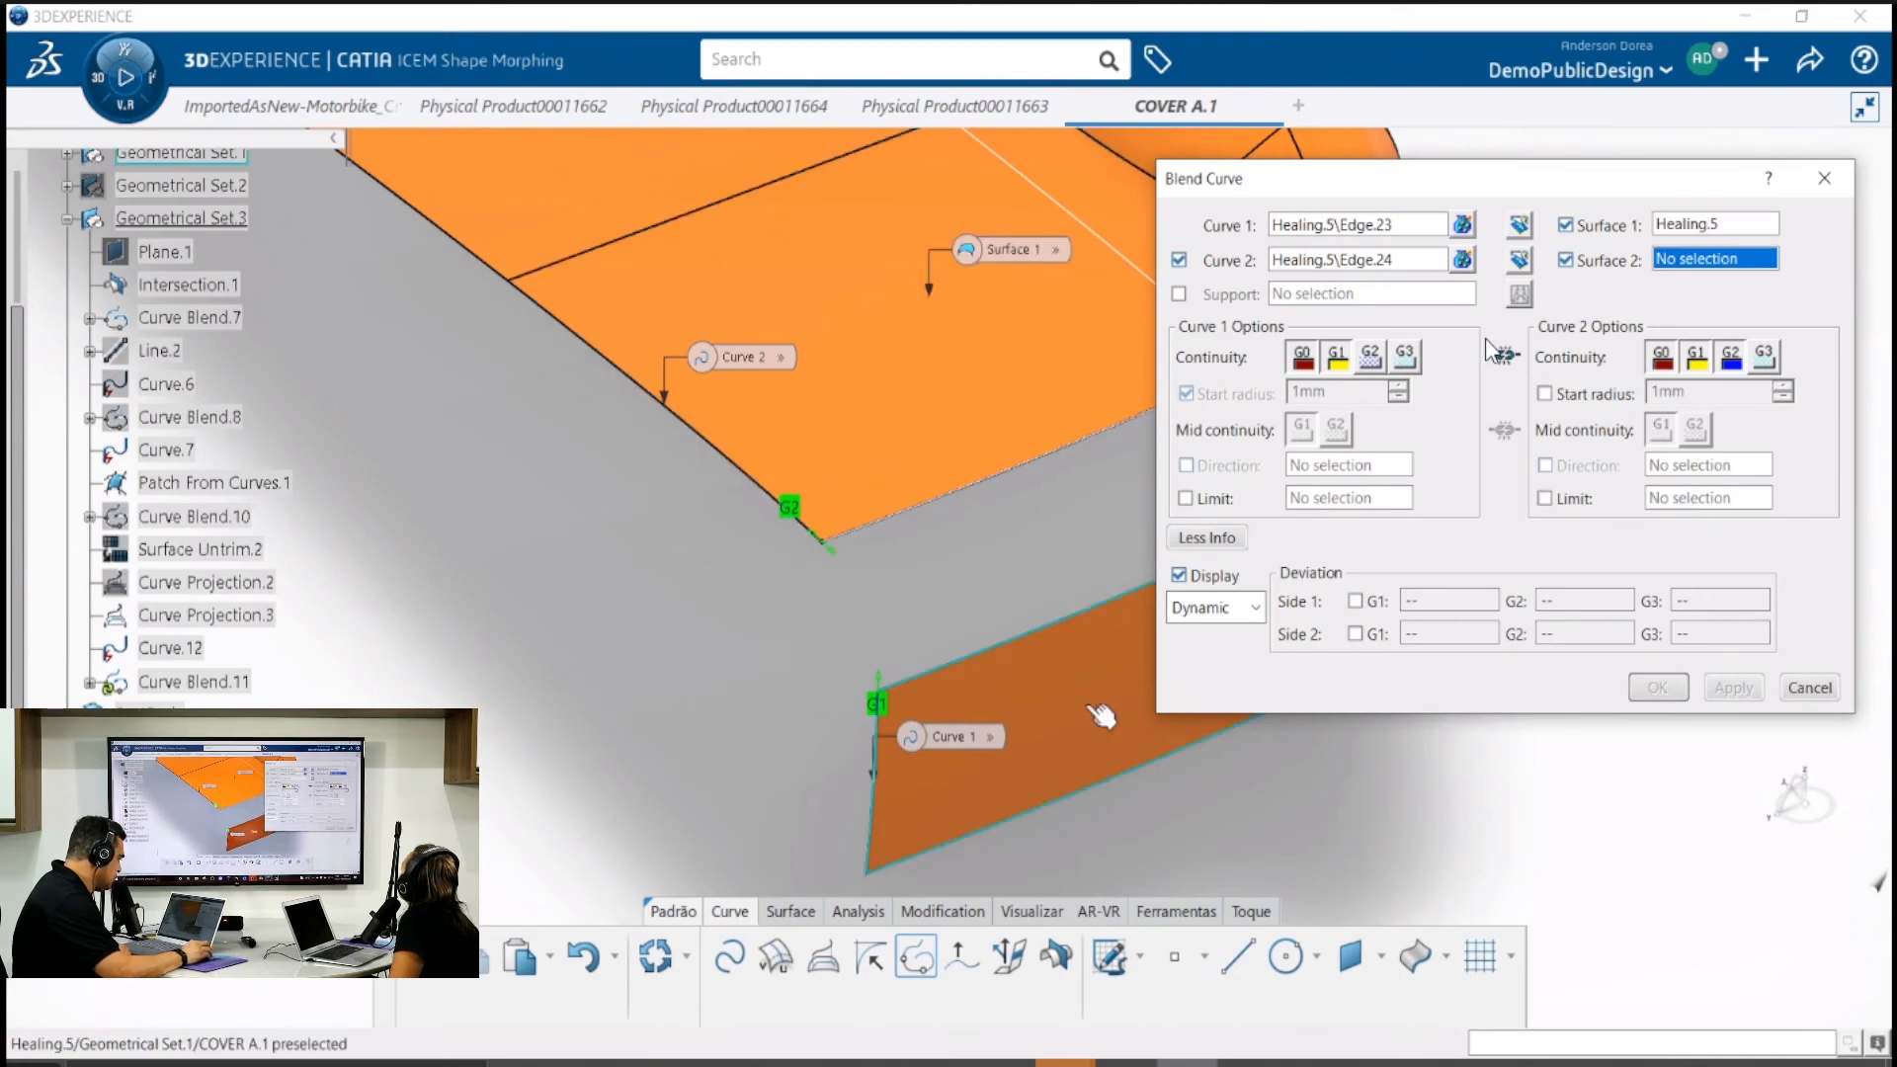
{"action": "left_click", "coordinate": [1059, 712]}
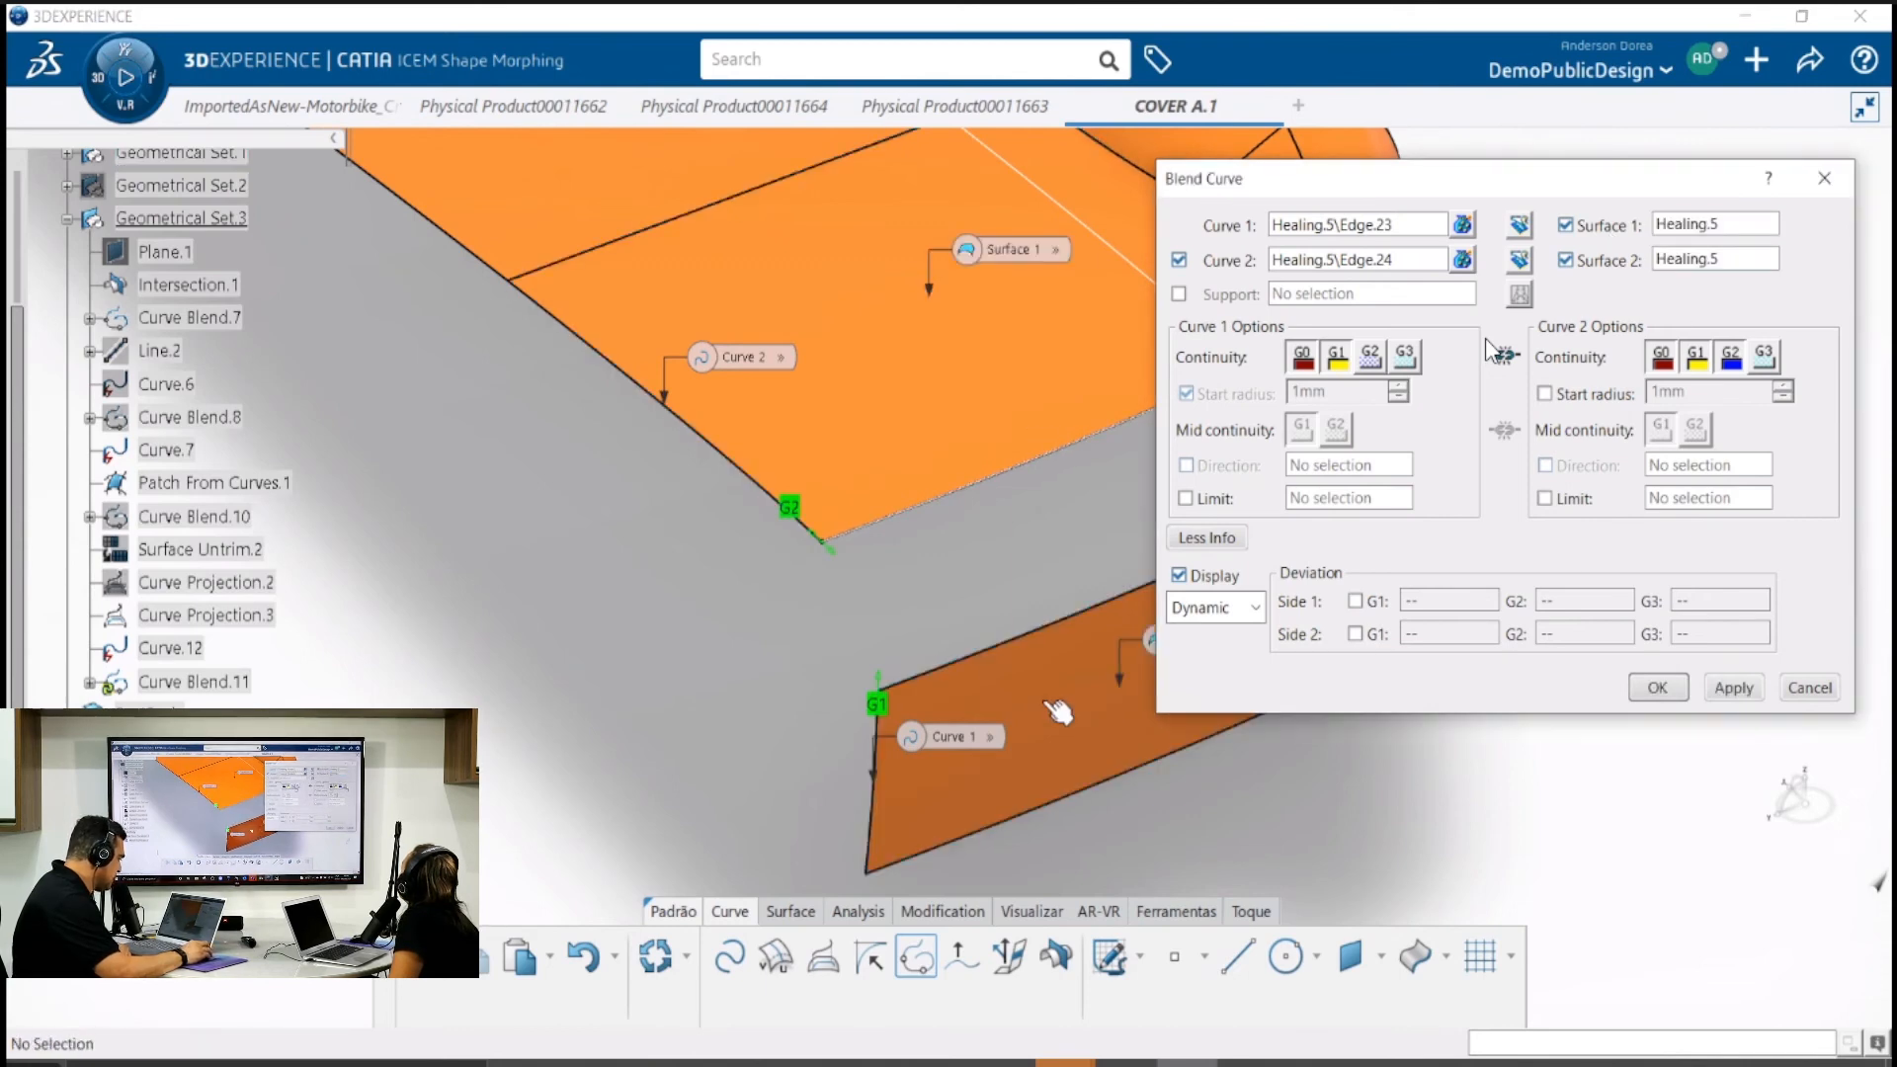
{"action": "left_click", "coordinate": [1736, 689]}
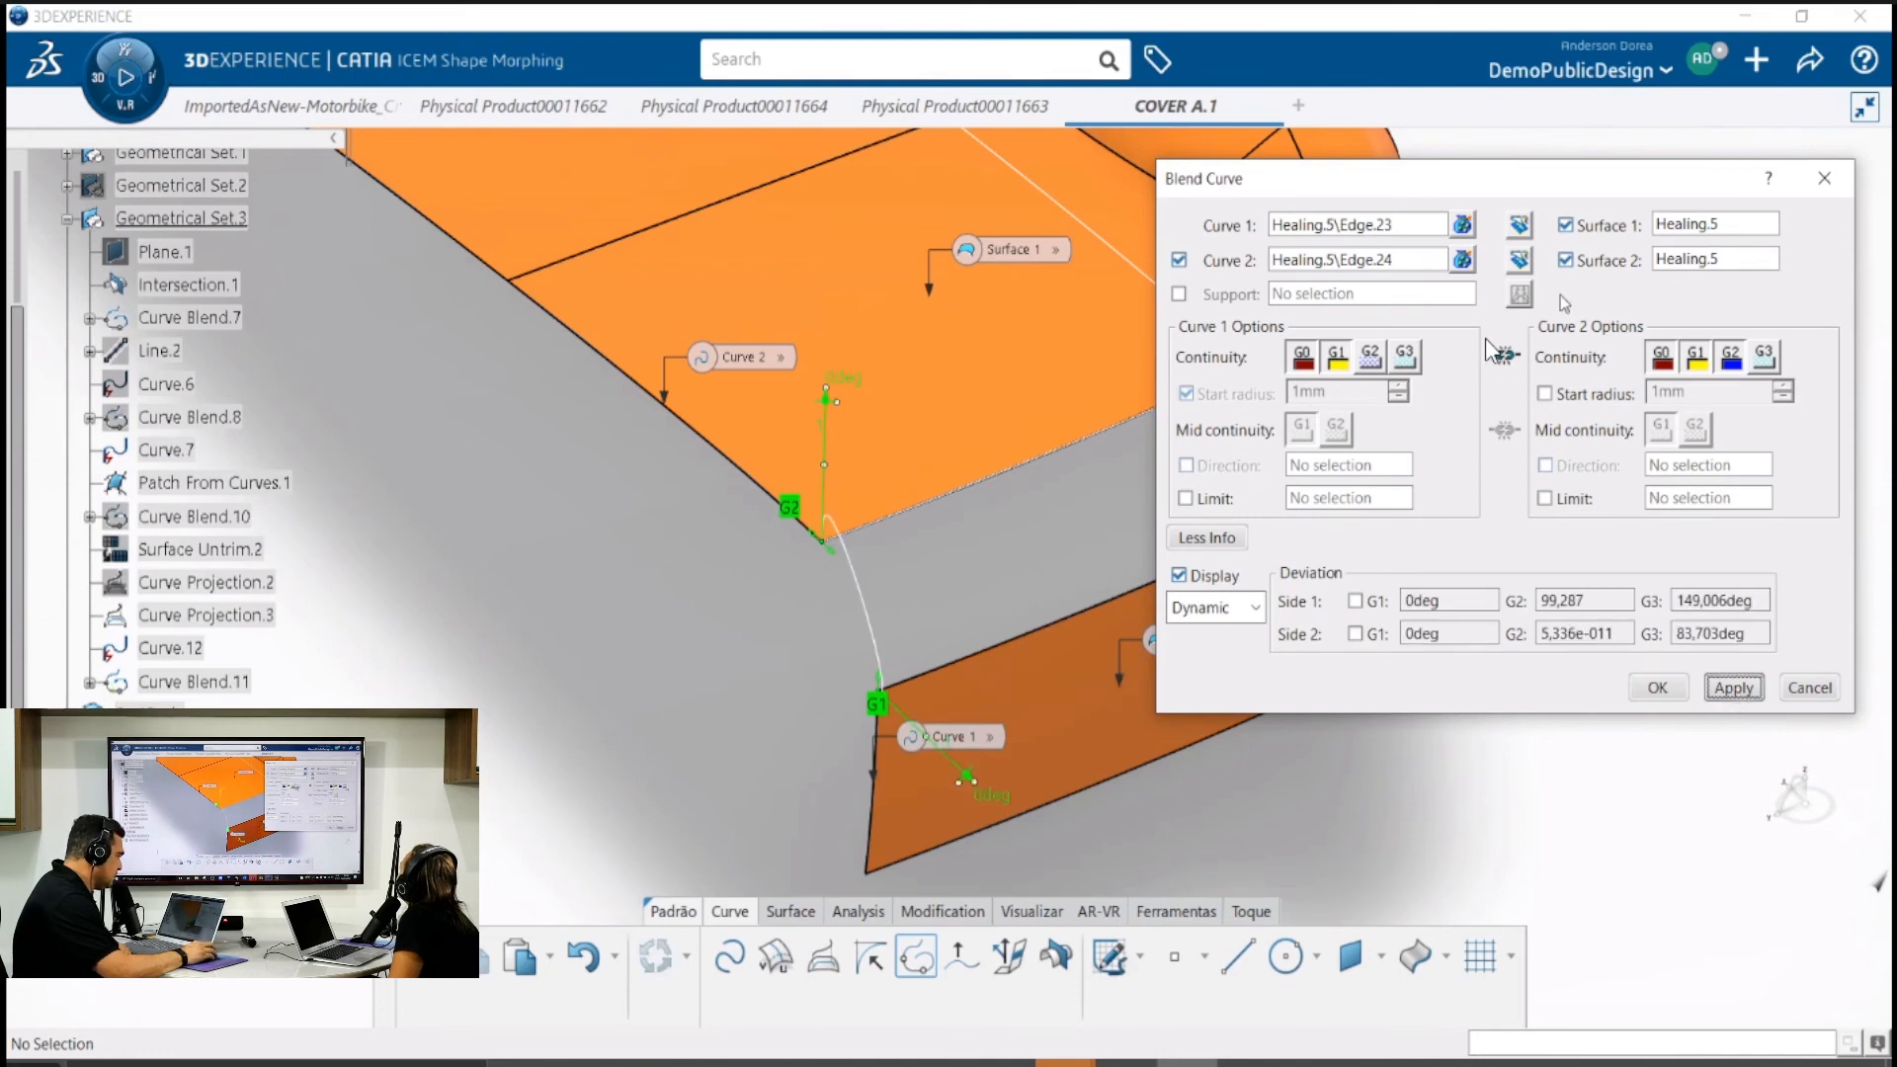
Reassign the blend supports with the side face as Surface 1 and the upper face as Surface 2, and apply the blend
{"action": "left_click", "coordinate": [1682, 225]}
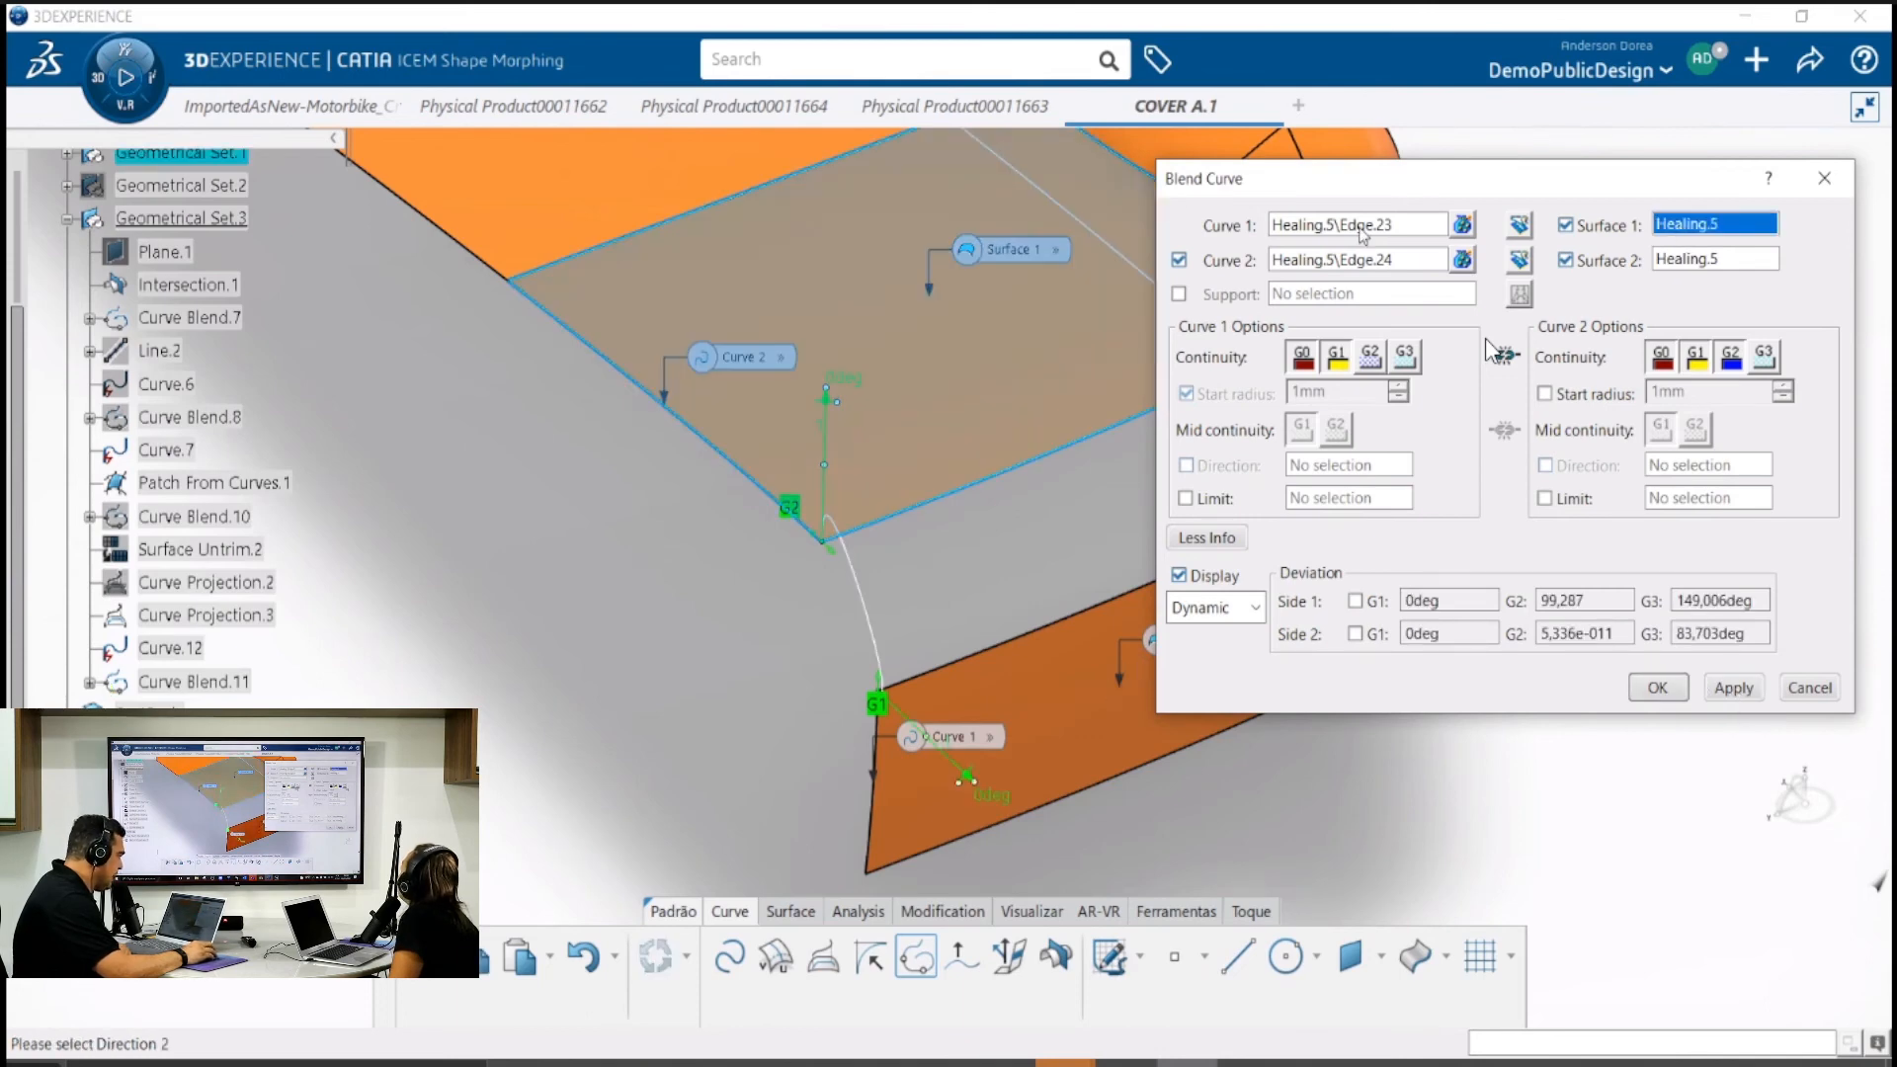
{"action": "left_click", "coordinate": [1039, 681]}
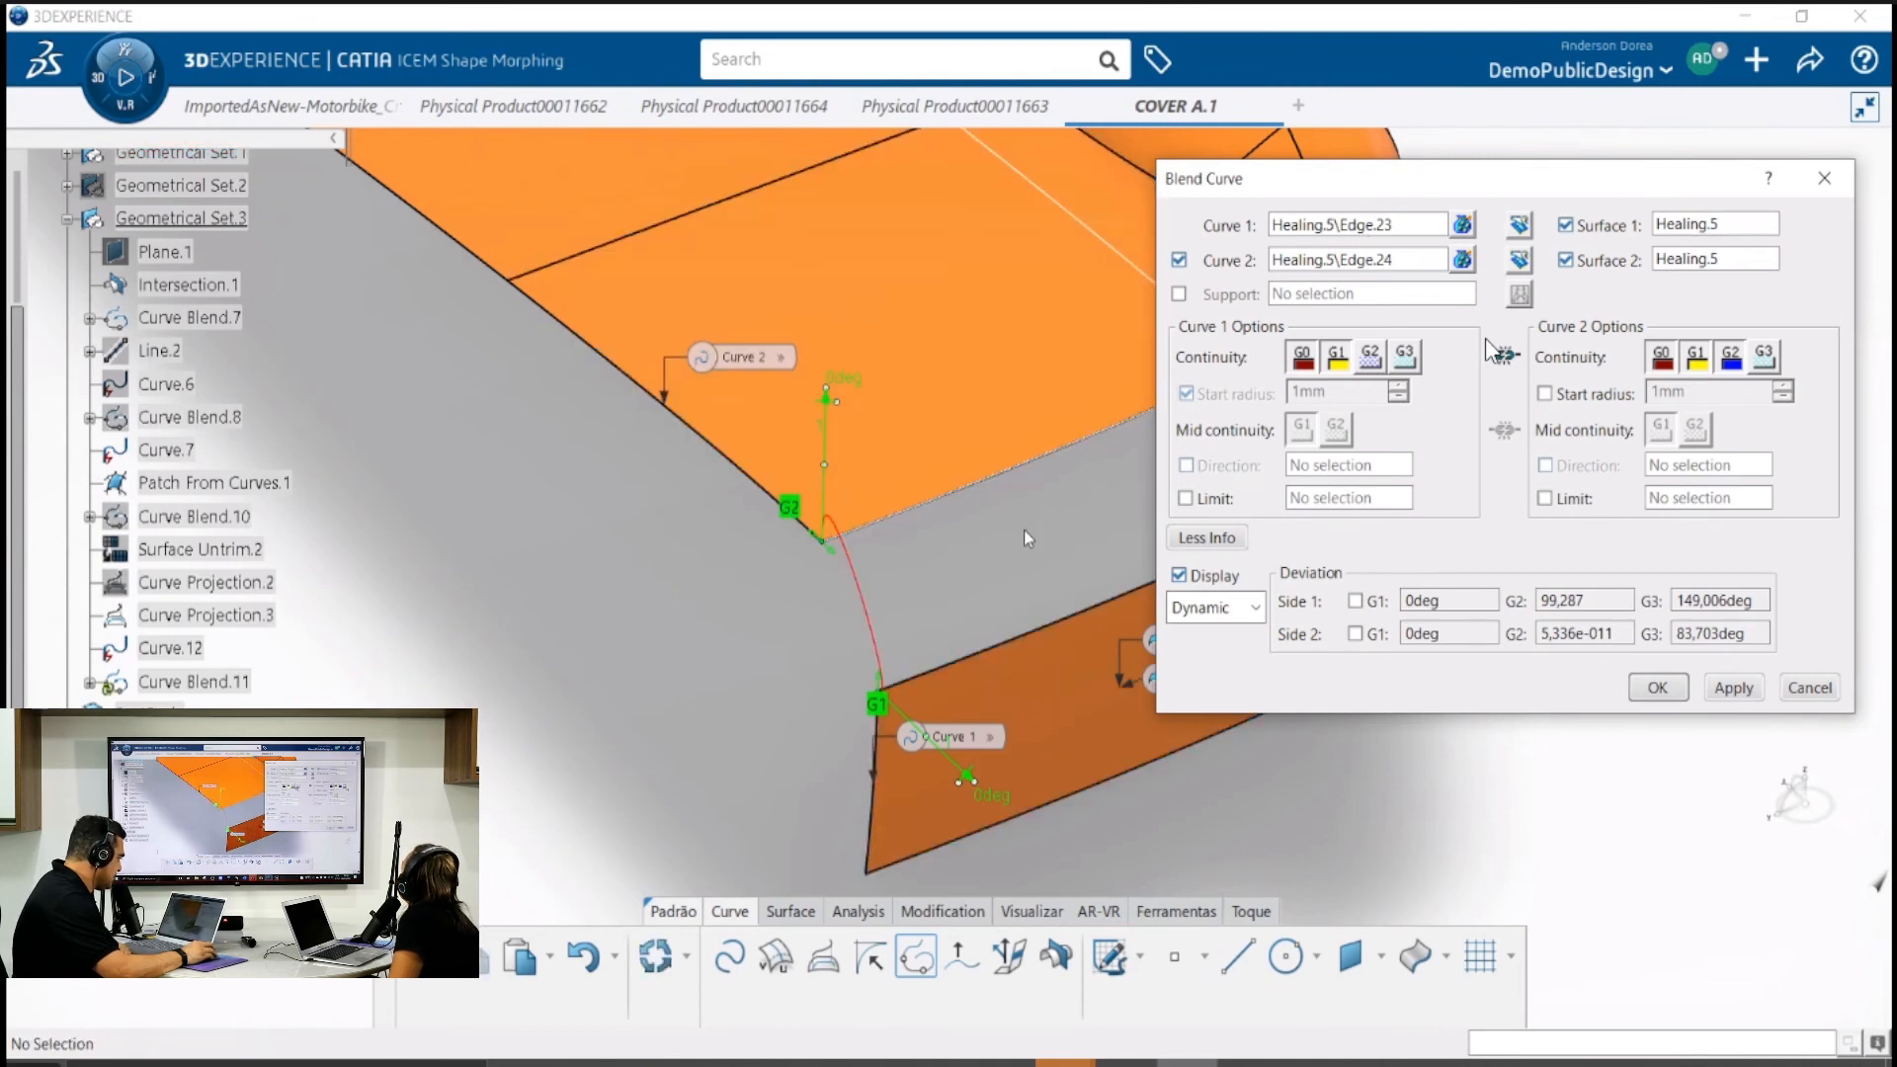
{"action": "left_click", "coordinate": [1676, 263]}
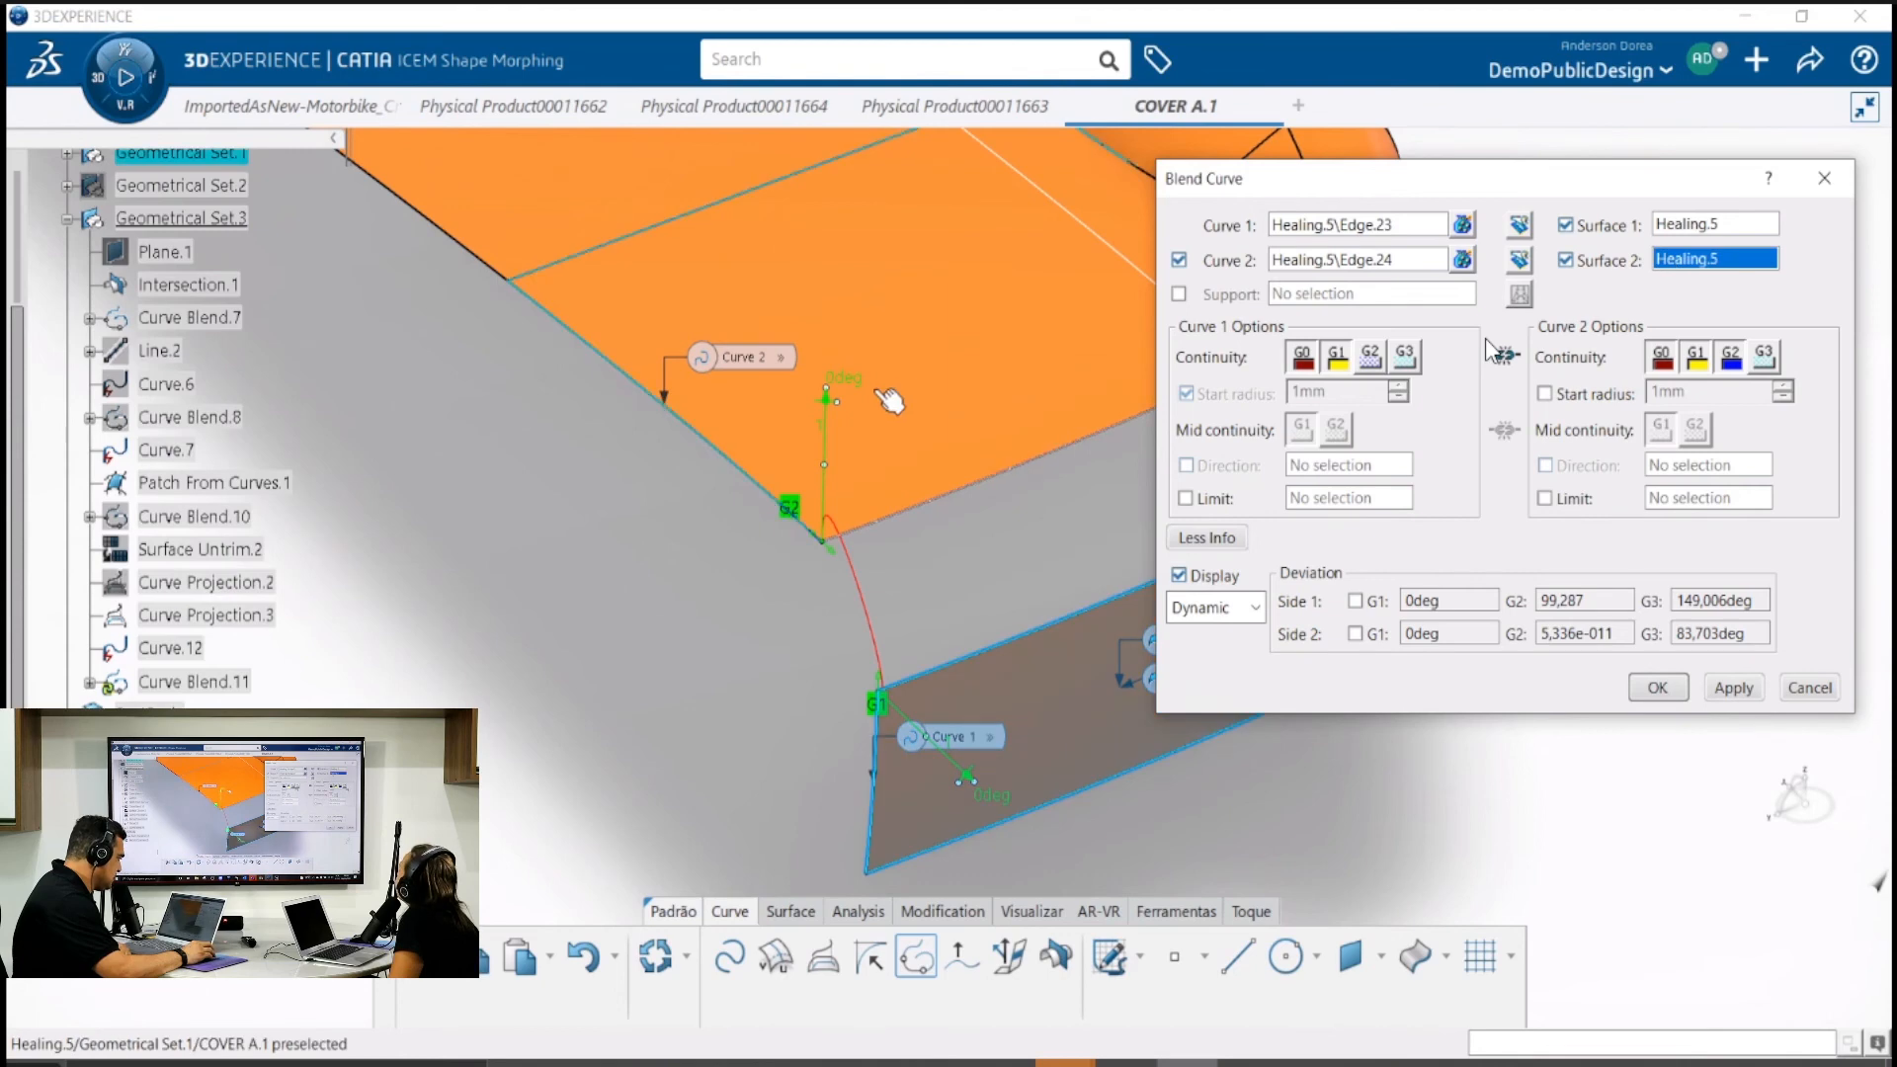
{"action": "left_click", "coordinate": [881, 391]}
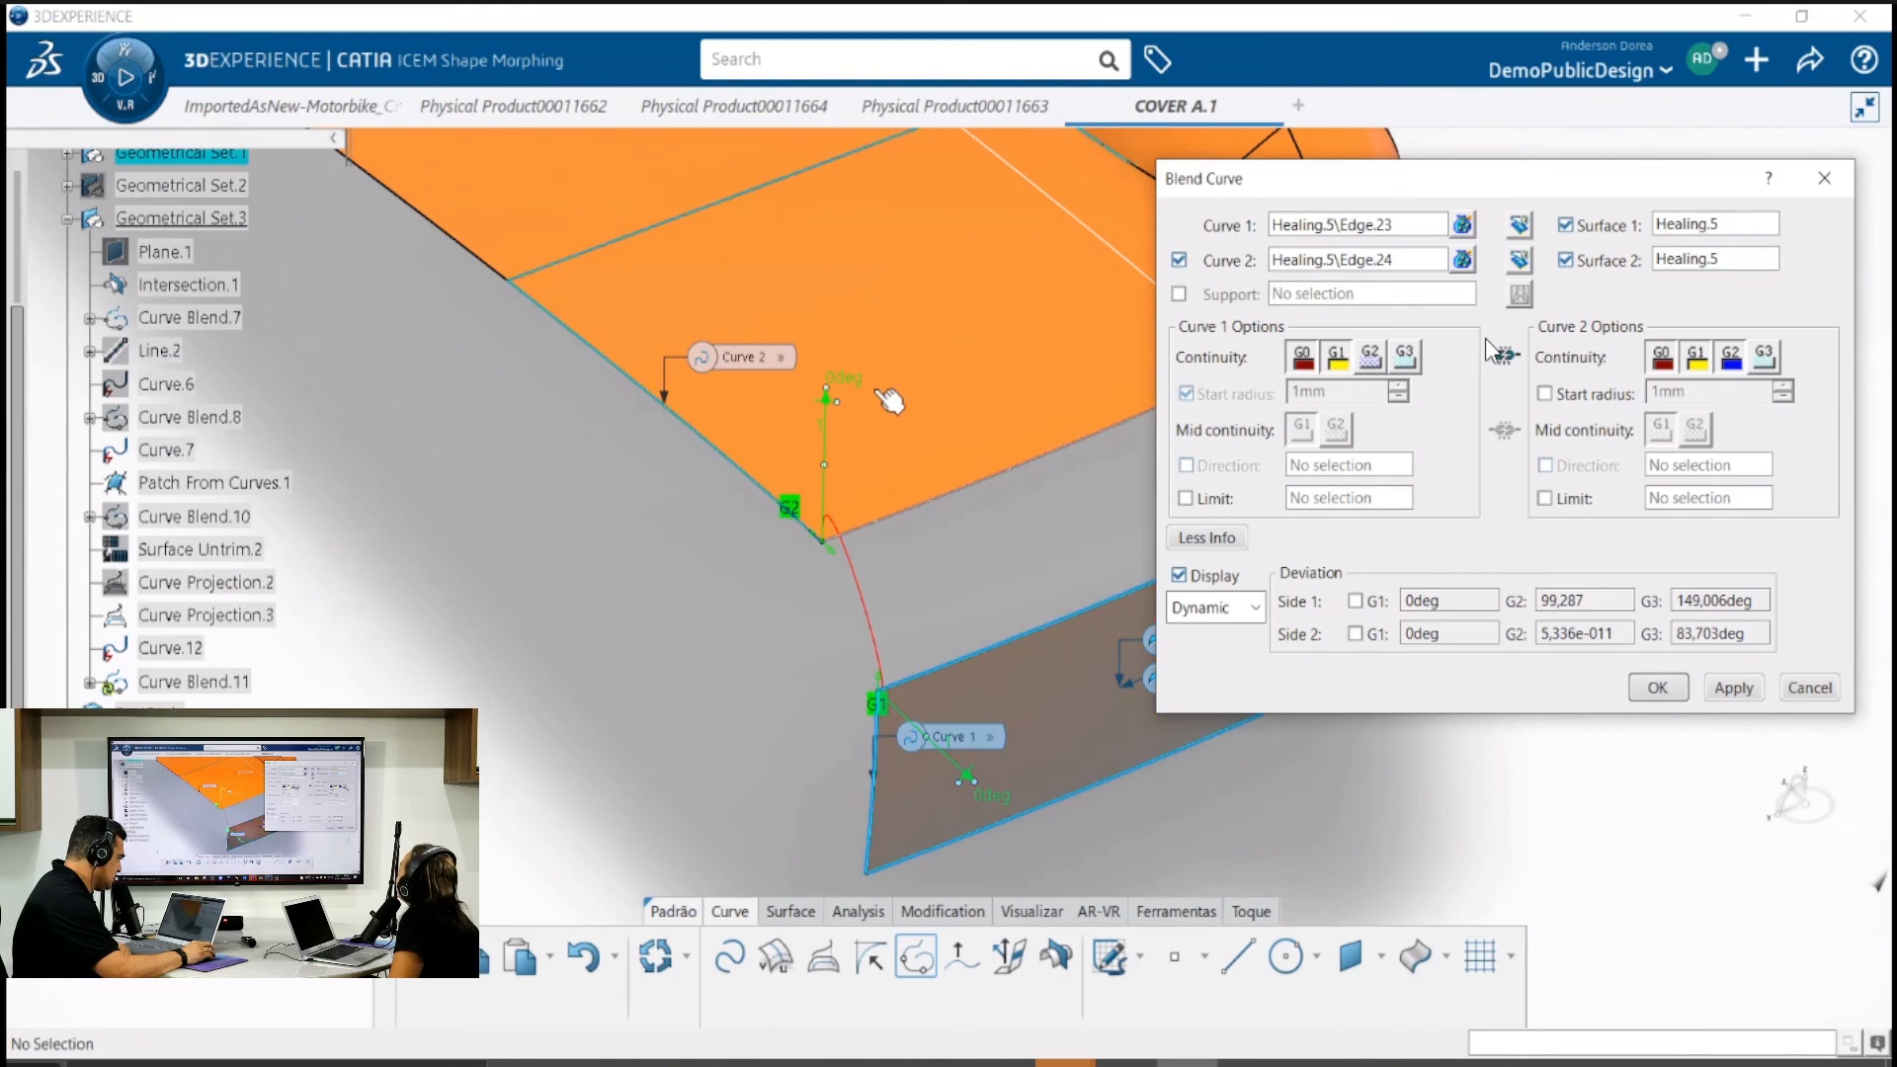
{"action": "left_click", "coordinate": [1733, 688]}
{"action": "left_click", "coordinate": [1705, 226]}
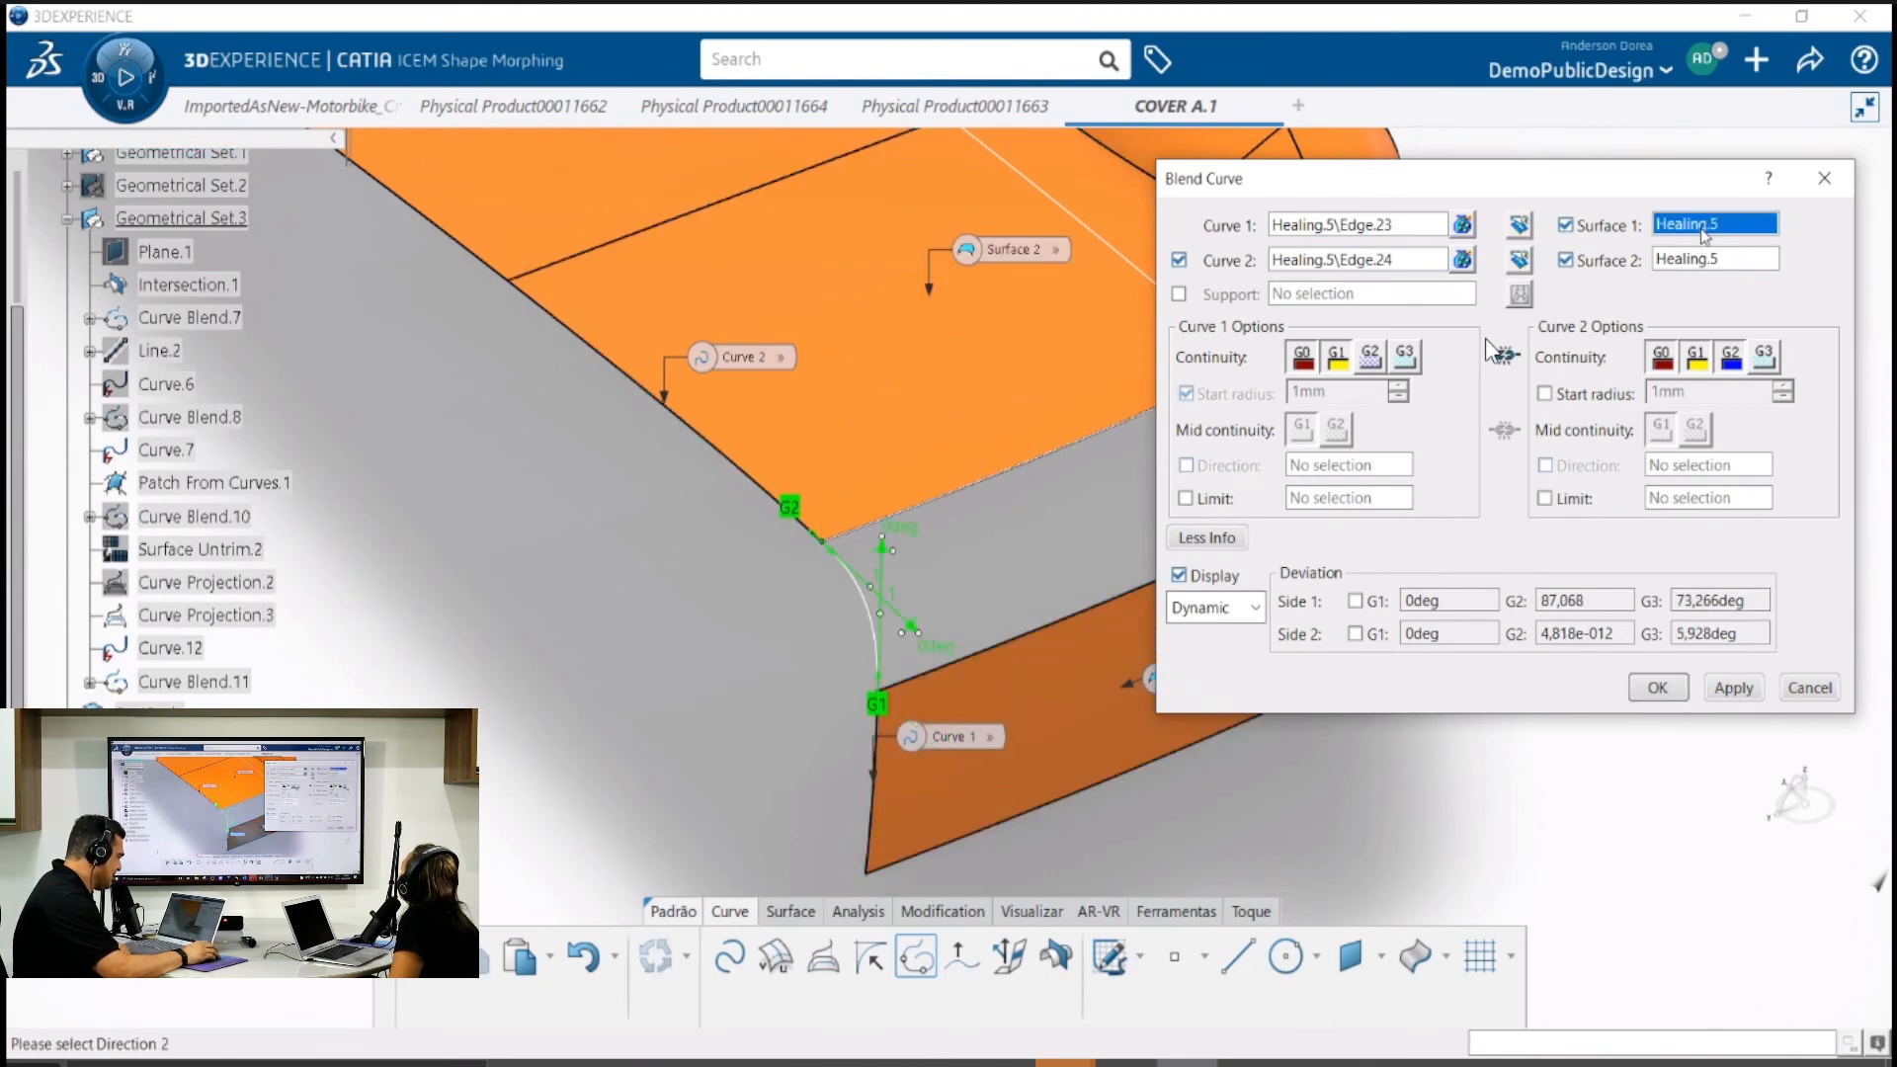
Clear both support surfaces of the blend curve, reselect the side face for Curve 1 and the upper face for Curve 2, and apply
{"action": "right_click", "coordinate": [1704, 228]}
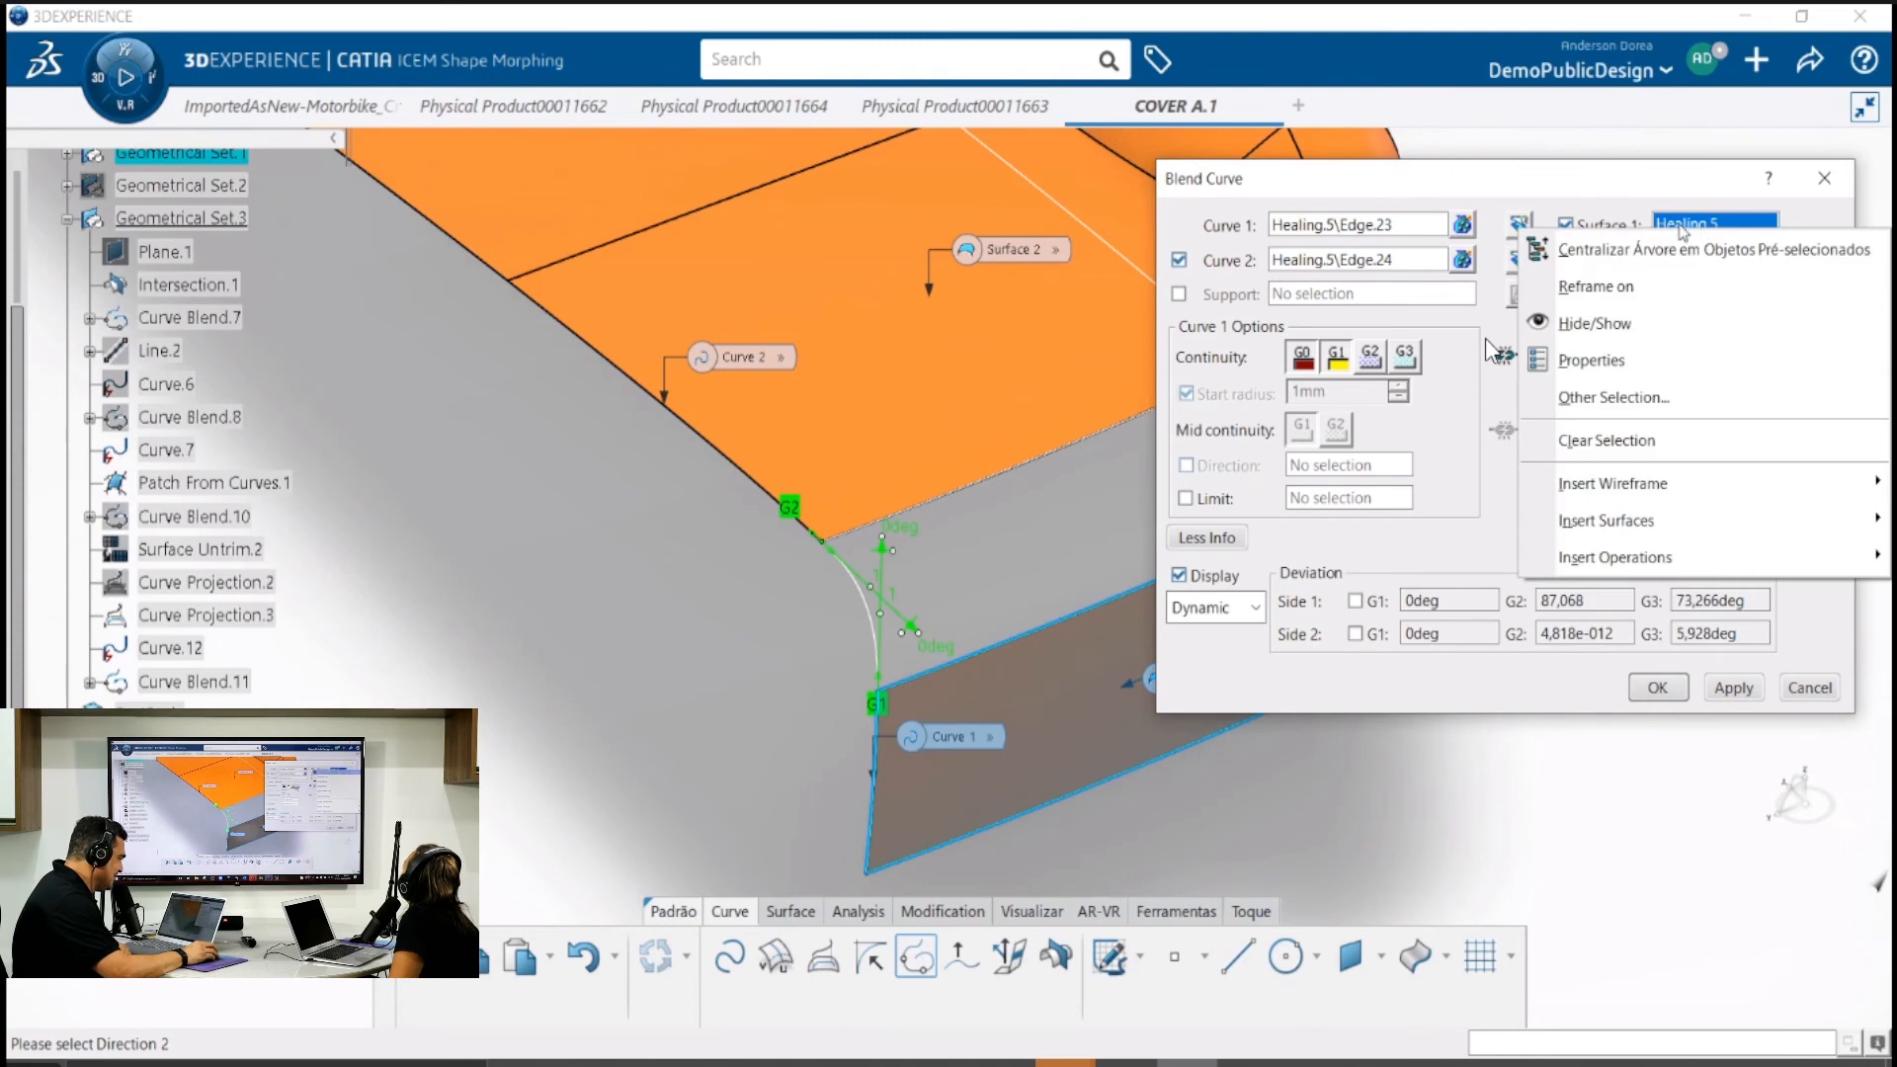
{"action": "left_click", "coordinate": [1640, 441]}
{"action": "right_click", "coordinate": [1686, 262]}
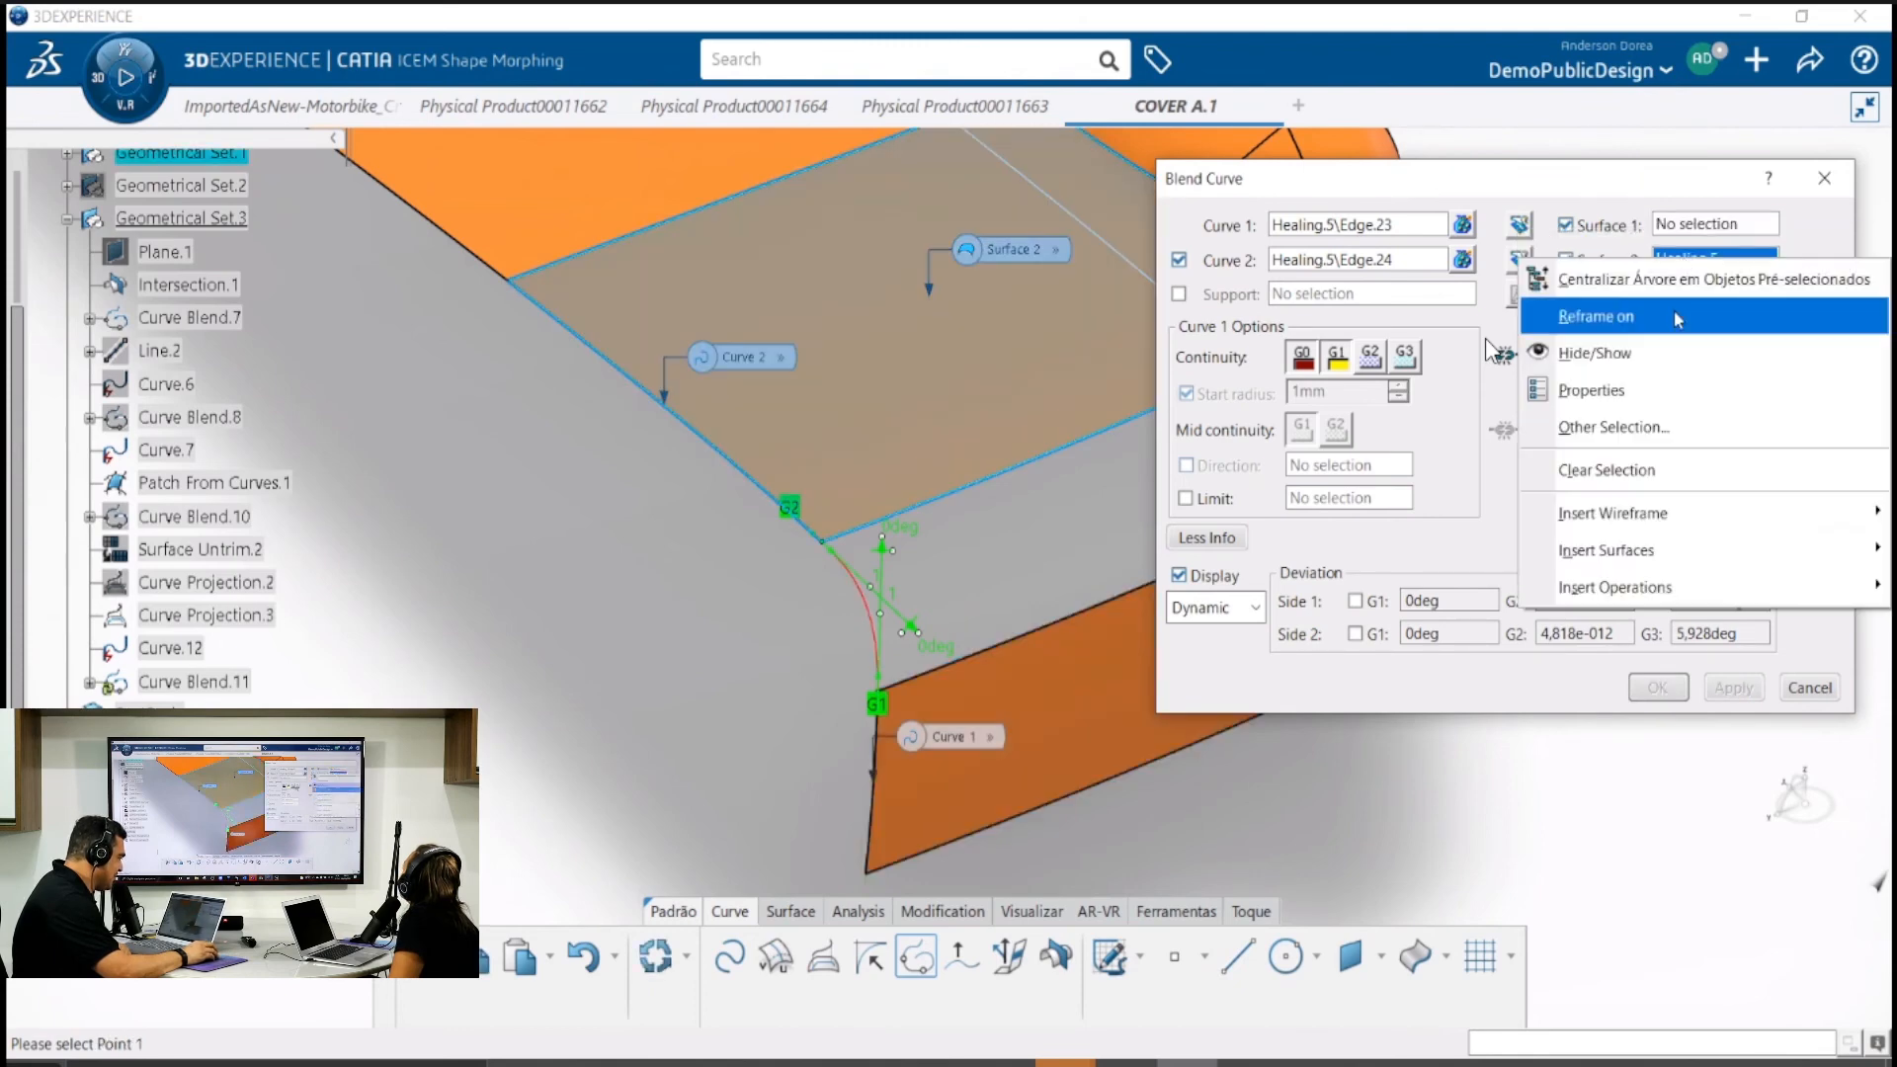
{"action": "left_click", "coordinate": [1611, 471]}
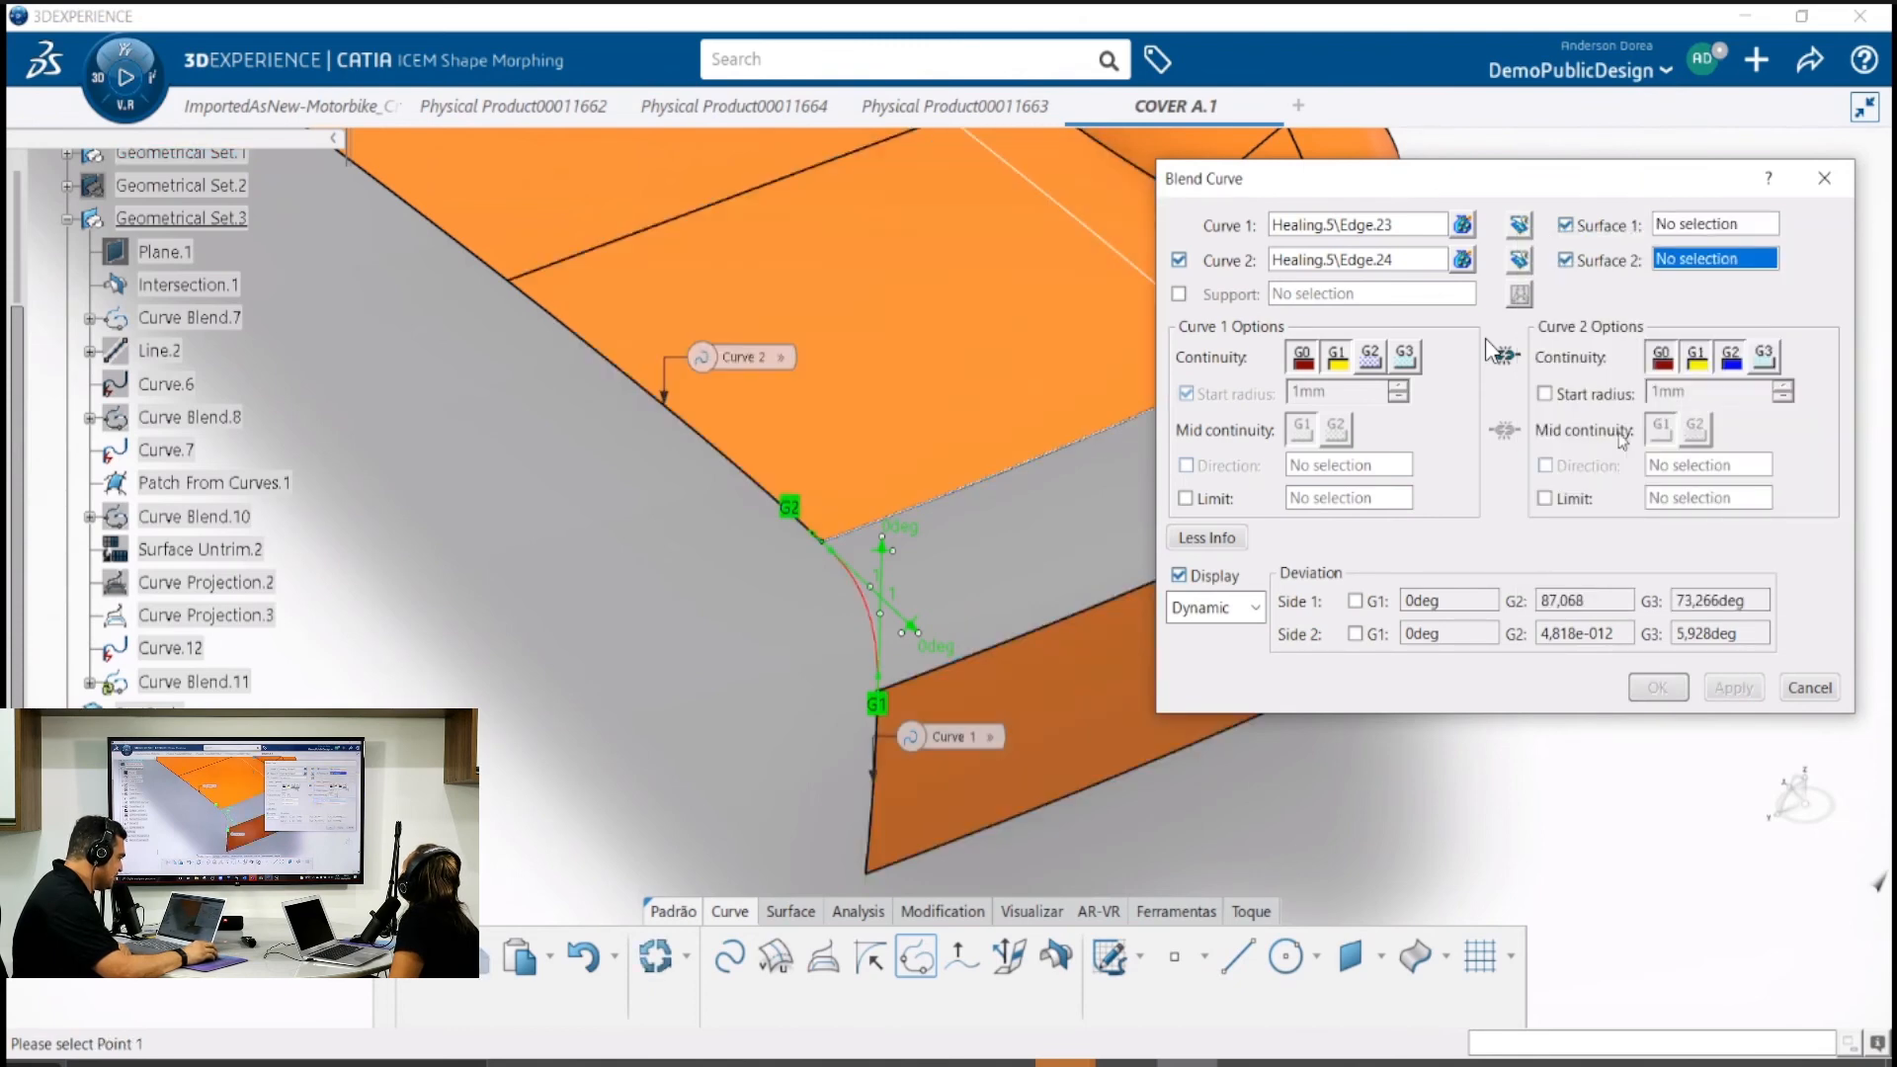
{"action": "left_click", "coordinate": [1676, 226]}
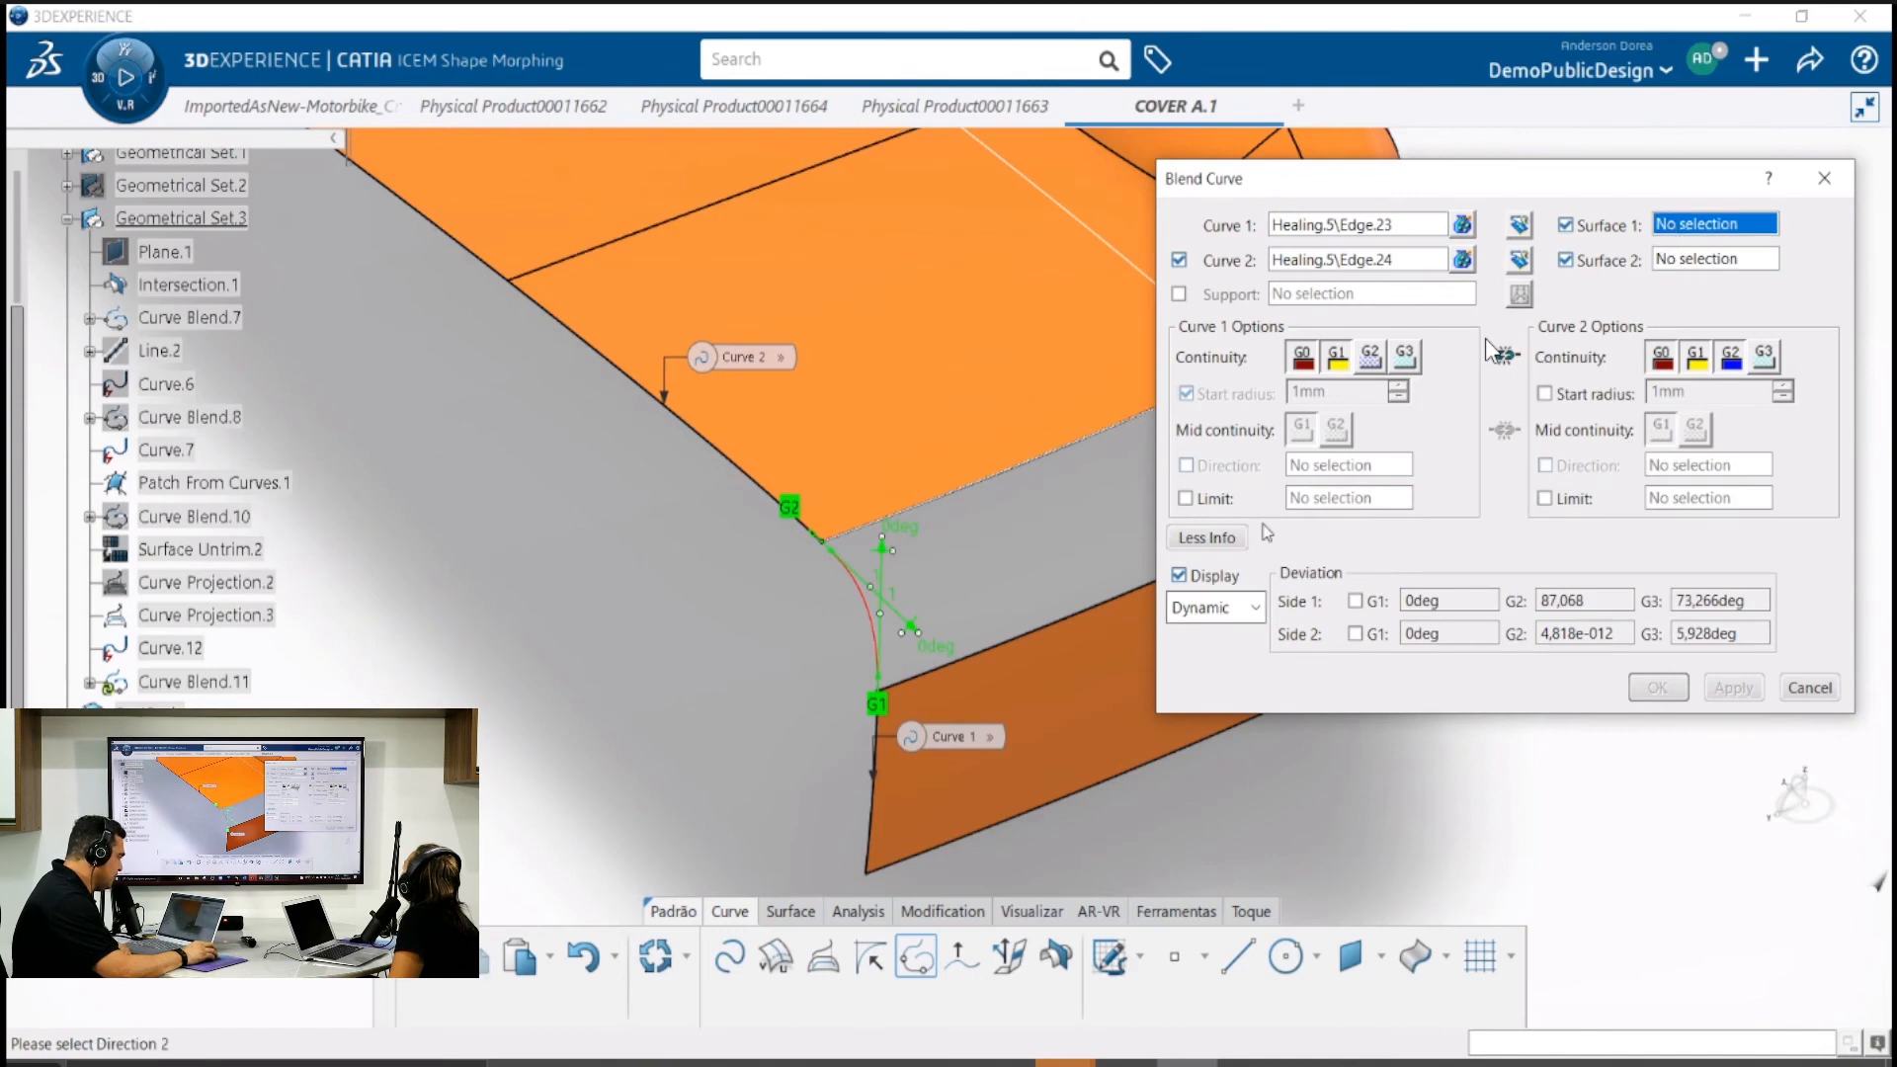
{"action": "left_click", "coordinate": [1054, 728]}
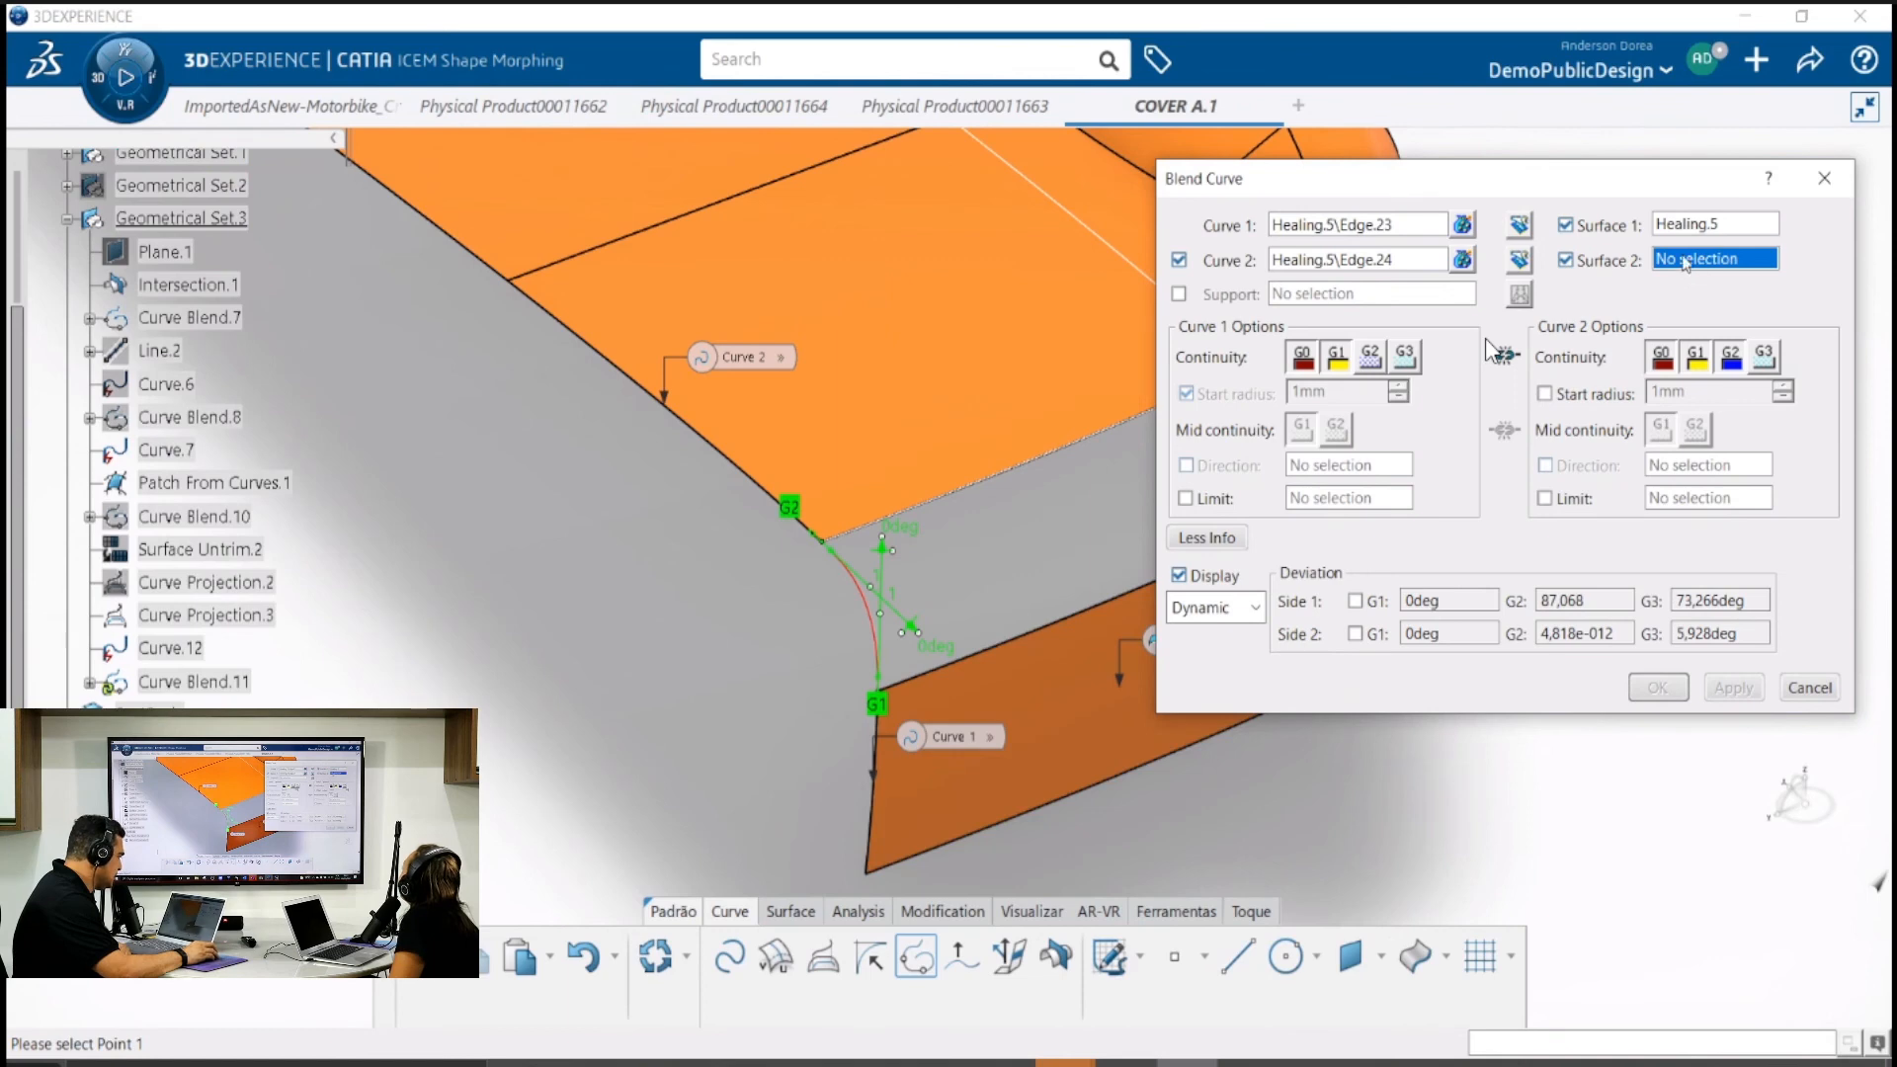
{"action": "left_click", "coordinate": [963, 389]}
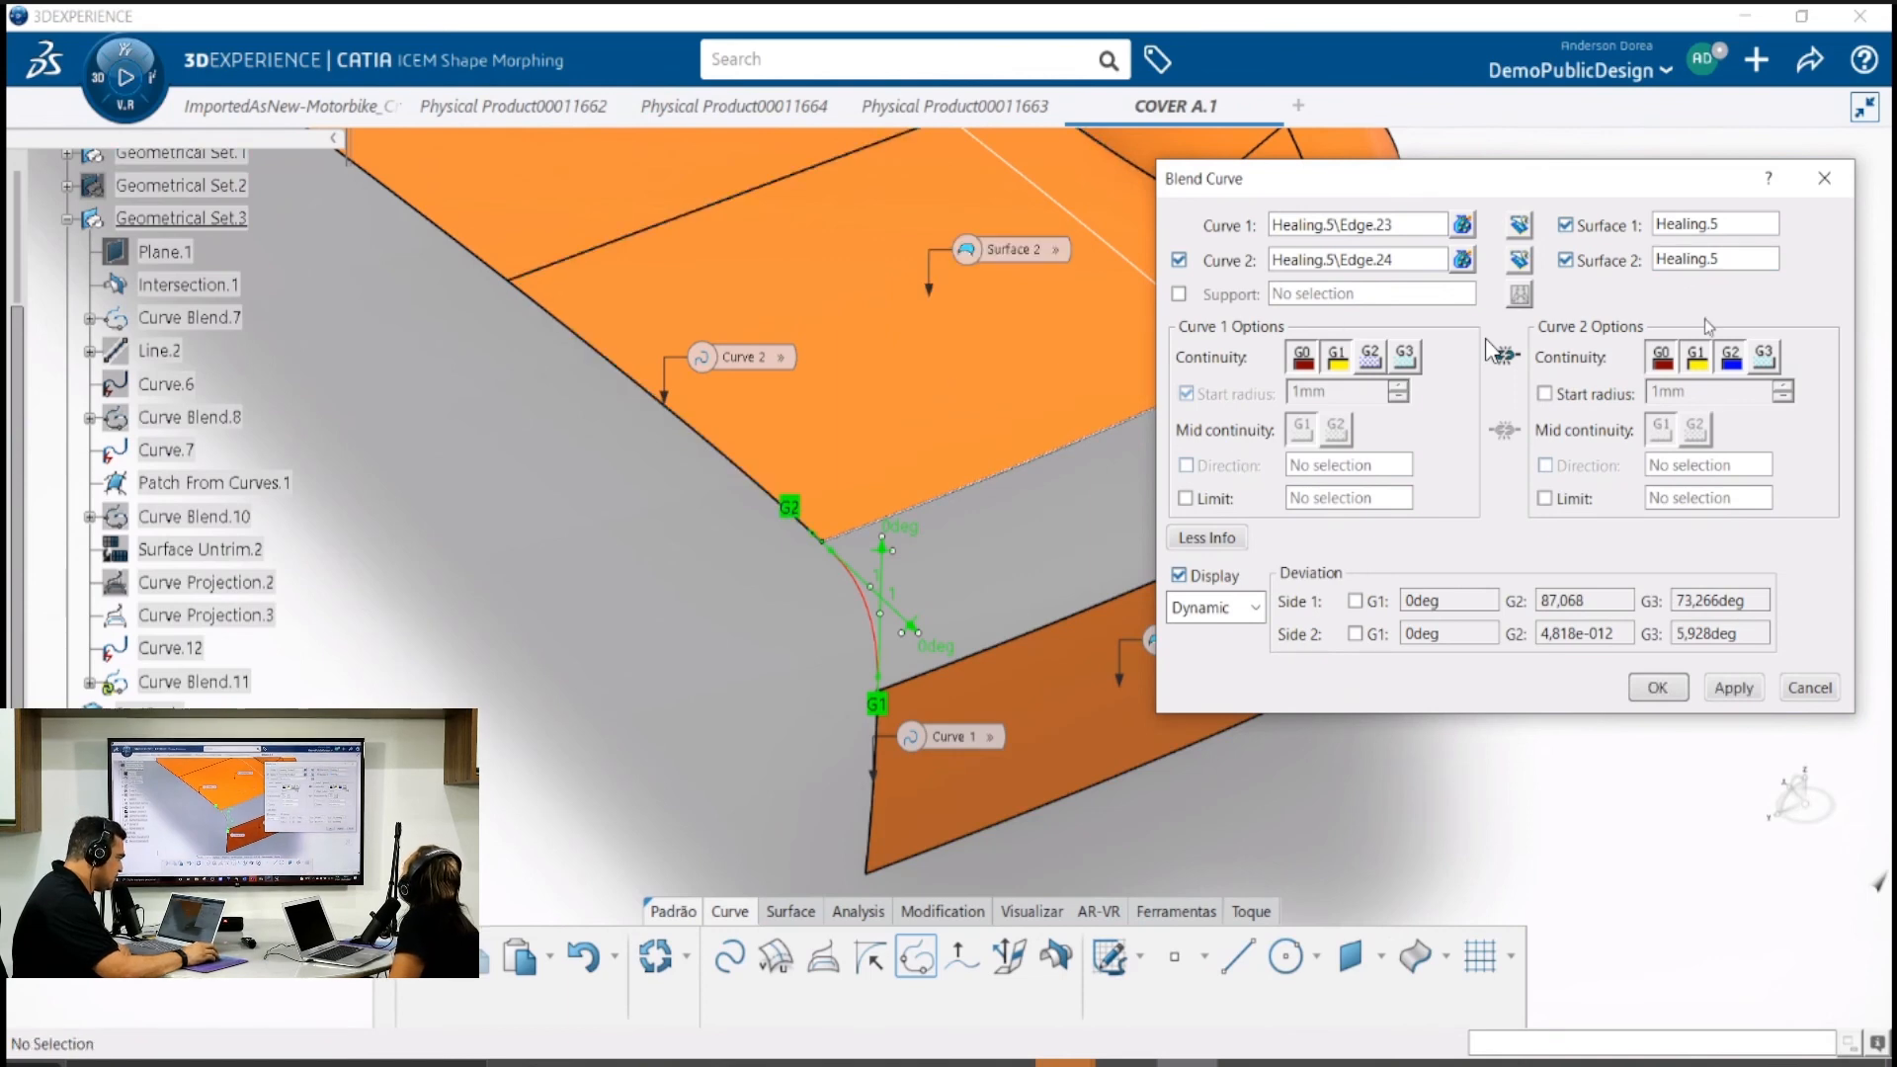
{"action": "left_click", "coordinate": [1731, 689]}
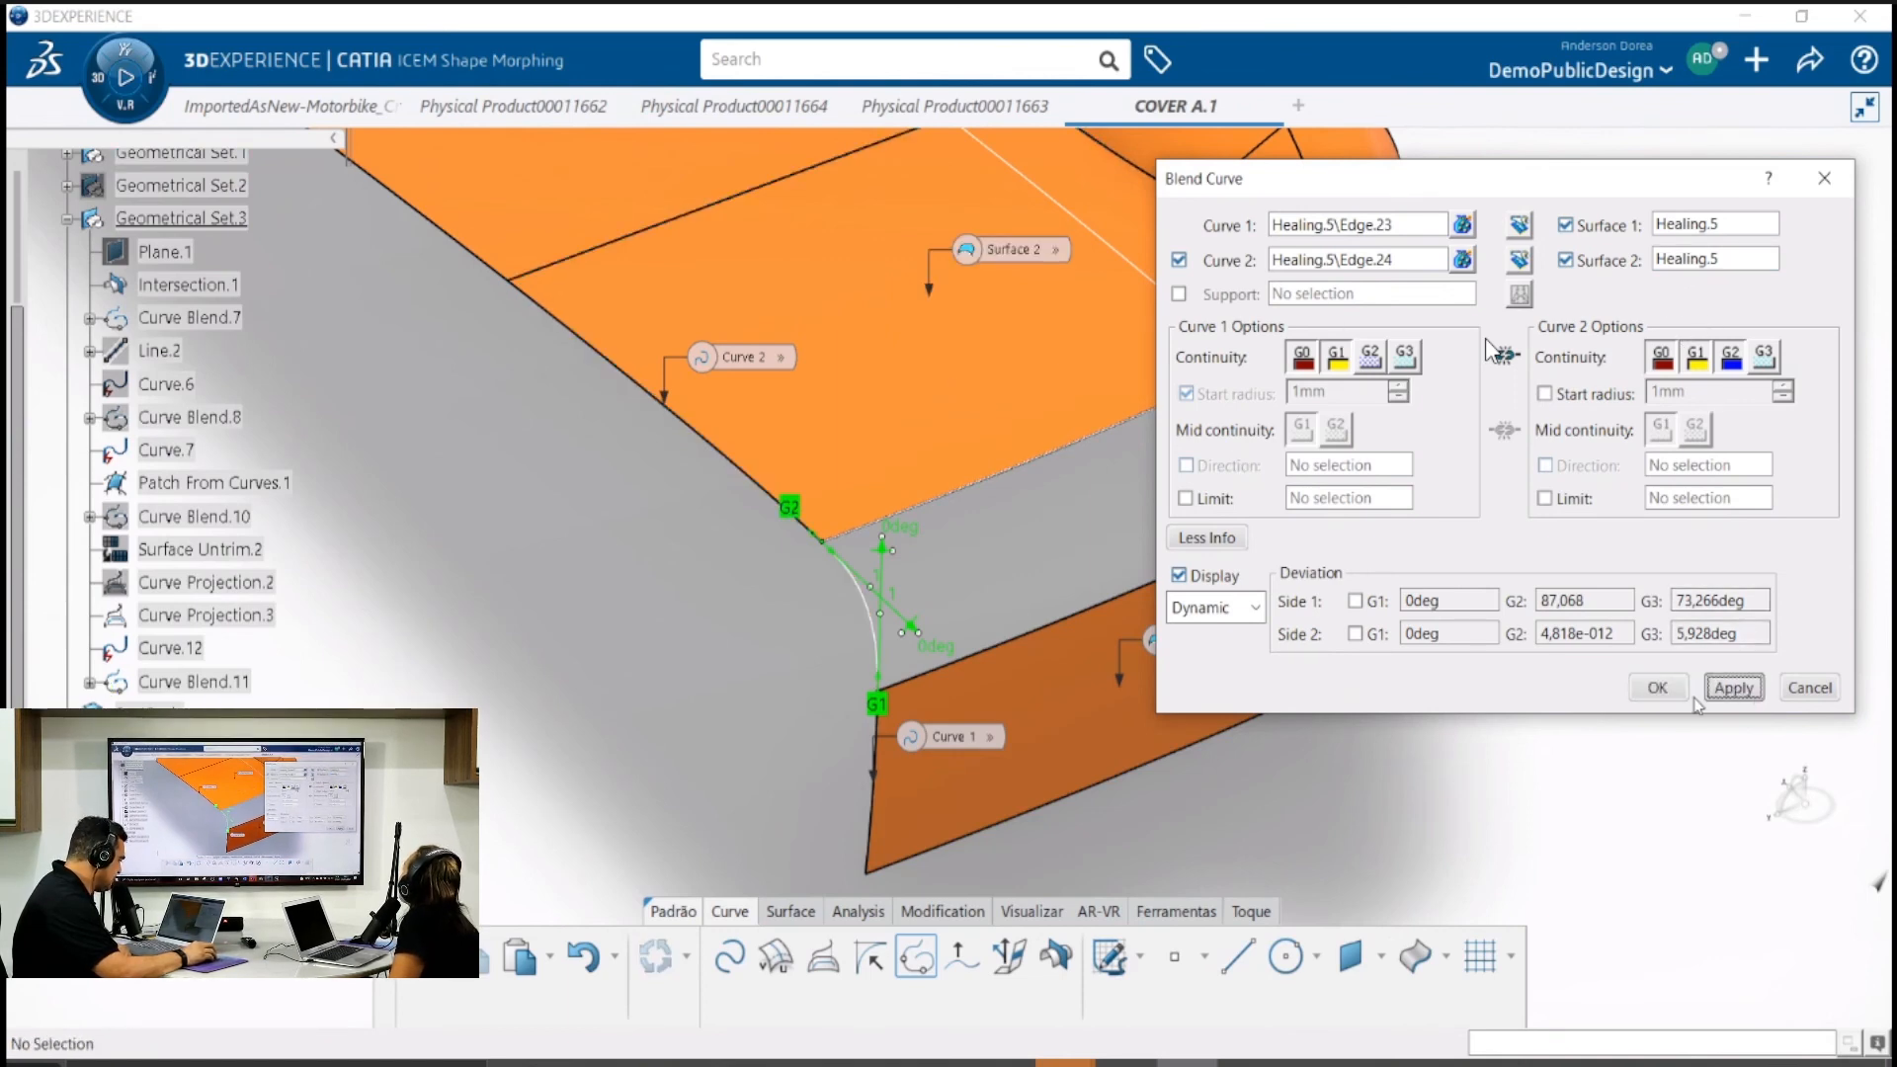
Try adjusting the blend curve's tension handles at the side face end
{"action": "mouse_move", "coordinate": [920, 533]}
{"action": "middle_mouse_down"}
{"action": "mouse_move", "coordinate": [940, 411]}
{"action": "mouse_move", "coordinate": [919, 389]}
{"action": "mouse_move", "coordinate": [758, 589]}
{"action": "mouse_move", "coordinate": [728, 554]}
{"action": "mouse_move", "coordinate": [754, 542]}
{"action": "mouse_move", "coordinate": [804, 317]}
{"action": "mouse_move", "coordinate": [718, 392]}
{"action": "mouse_move", "coordinate": [1015, 567]}
{"action": "mouse_move", "coordinate": [712, 494]}
{"action": "mouse_move", "coordinate": [741, 372]}
{"action": "mouse_move", "coordinate": [758, 593]}
{"action": "mouse_move", "coordinate": [830, 703]}
{"action": "mouse_move", "coordinate": [796, 530]}
{"action": "mouse_move", "coordinate": [1008, 583]}
{"action": "mouse_move", "coordinate": [898, 351]}
{"action": "mouse_move", "coordinate": [881, 454]}
{"action": "mouse_move", "coordinate": [1047, 550]}
{"action": "middle_mouse_up"}
{"action": "mouse_move", "coordinate": [846, 424]}
{"action": "middle_mouse_down"}
{"action": "mouse_move", "coordinate": [869, 686]}
{"action": "mouse_move", "coordinate": [623, 481]}
{"action": "middle_mouse_up"}
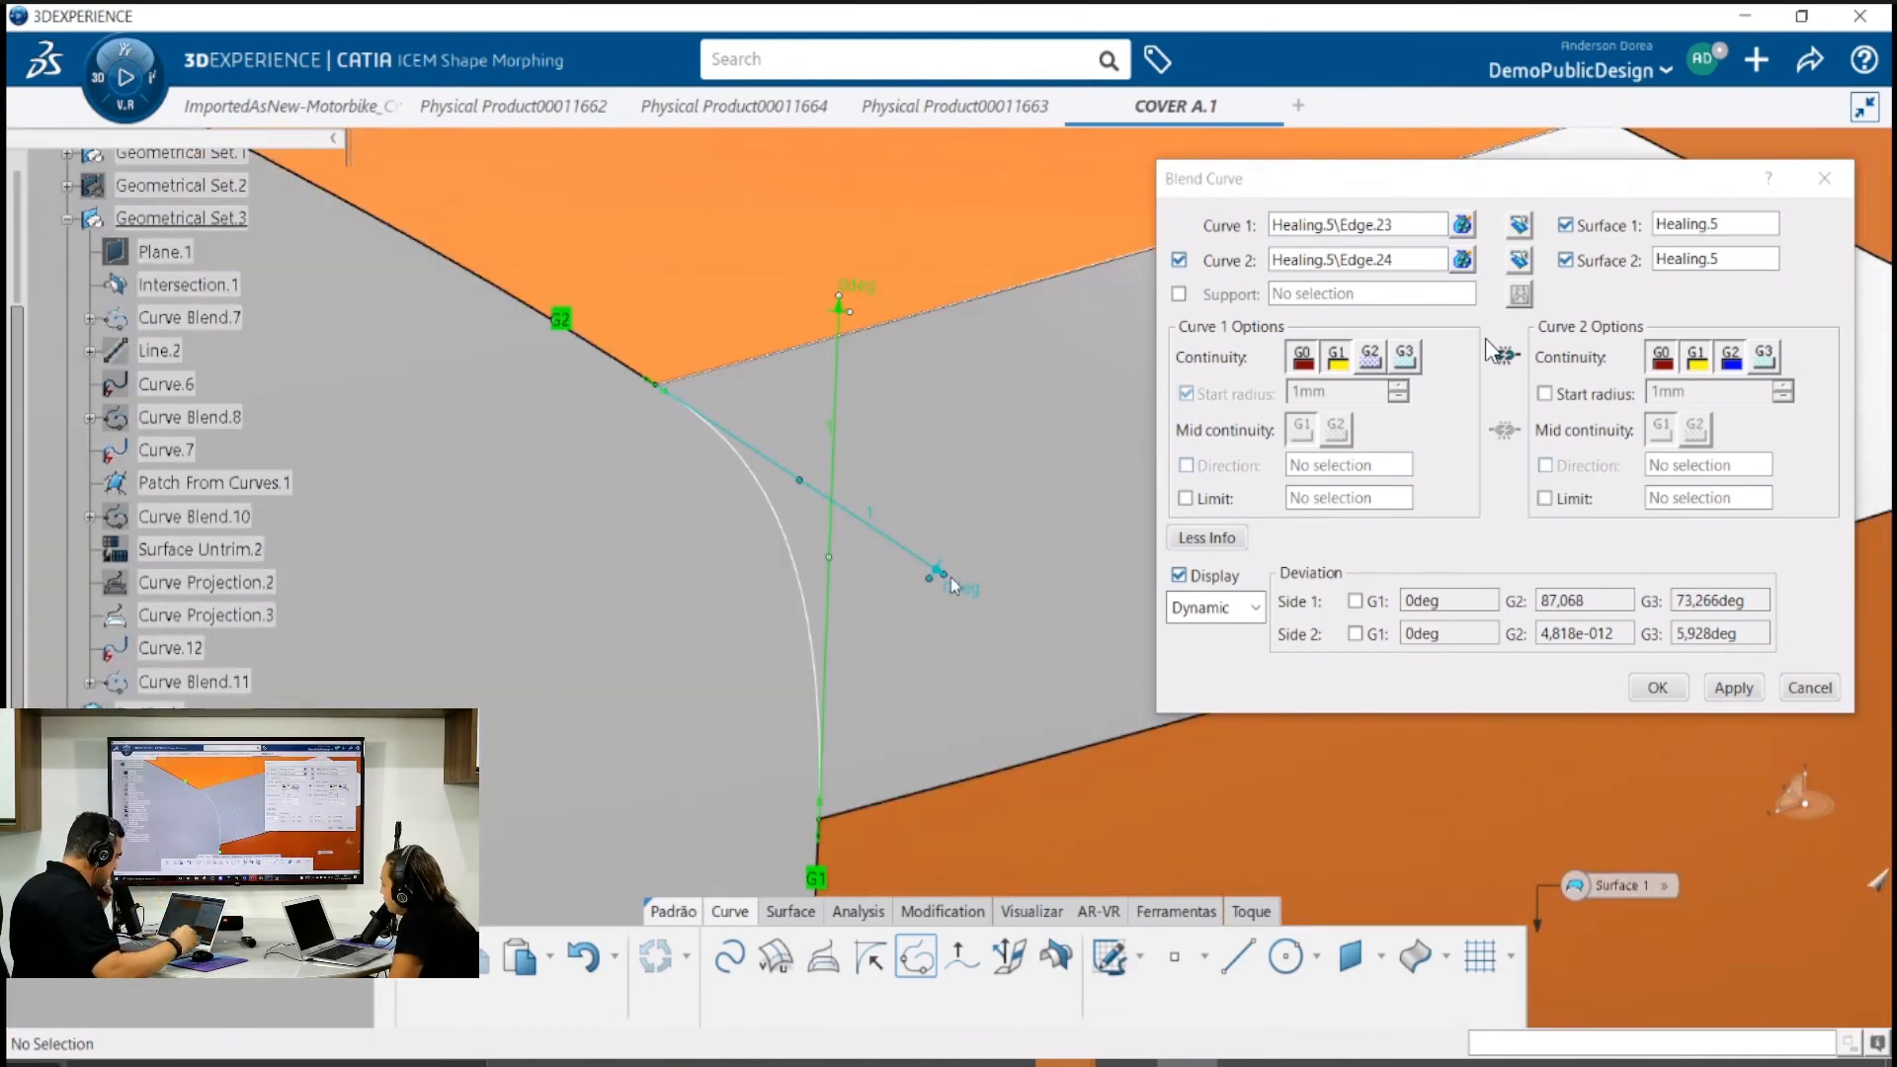
{"action": "left_click", "coordinate": [827, 556]}
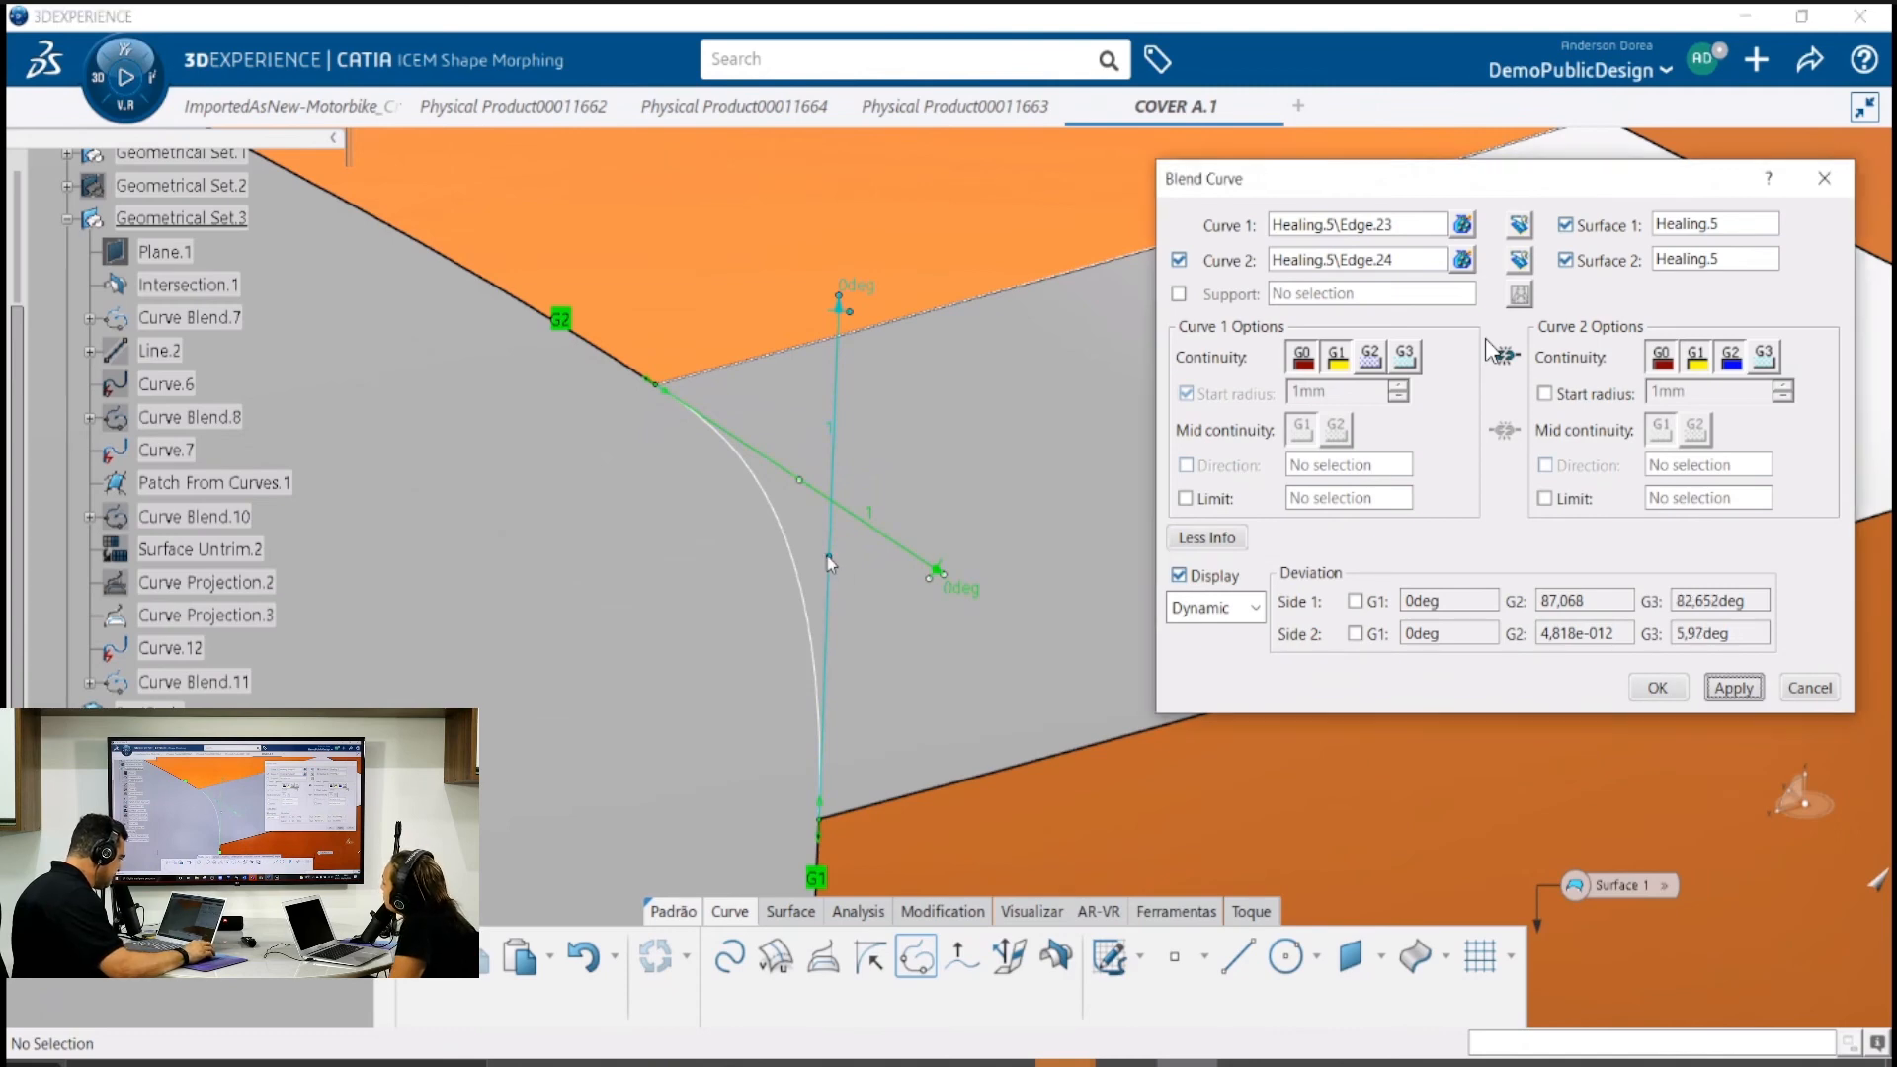
{"action": "middle_click_drag", "start_coordinate": [846, 516], "coordinate": [780, 188]}
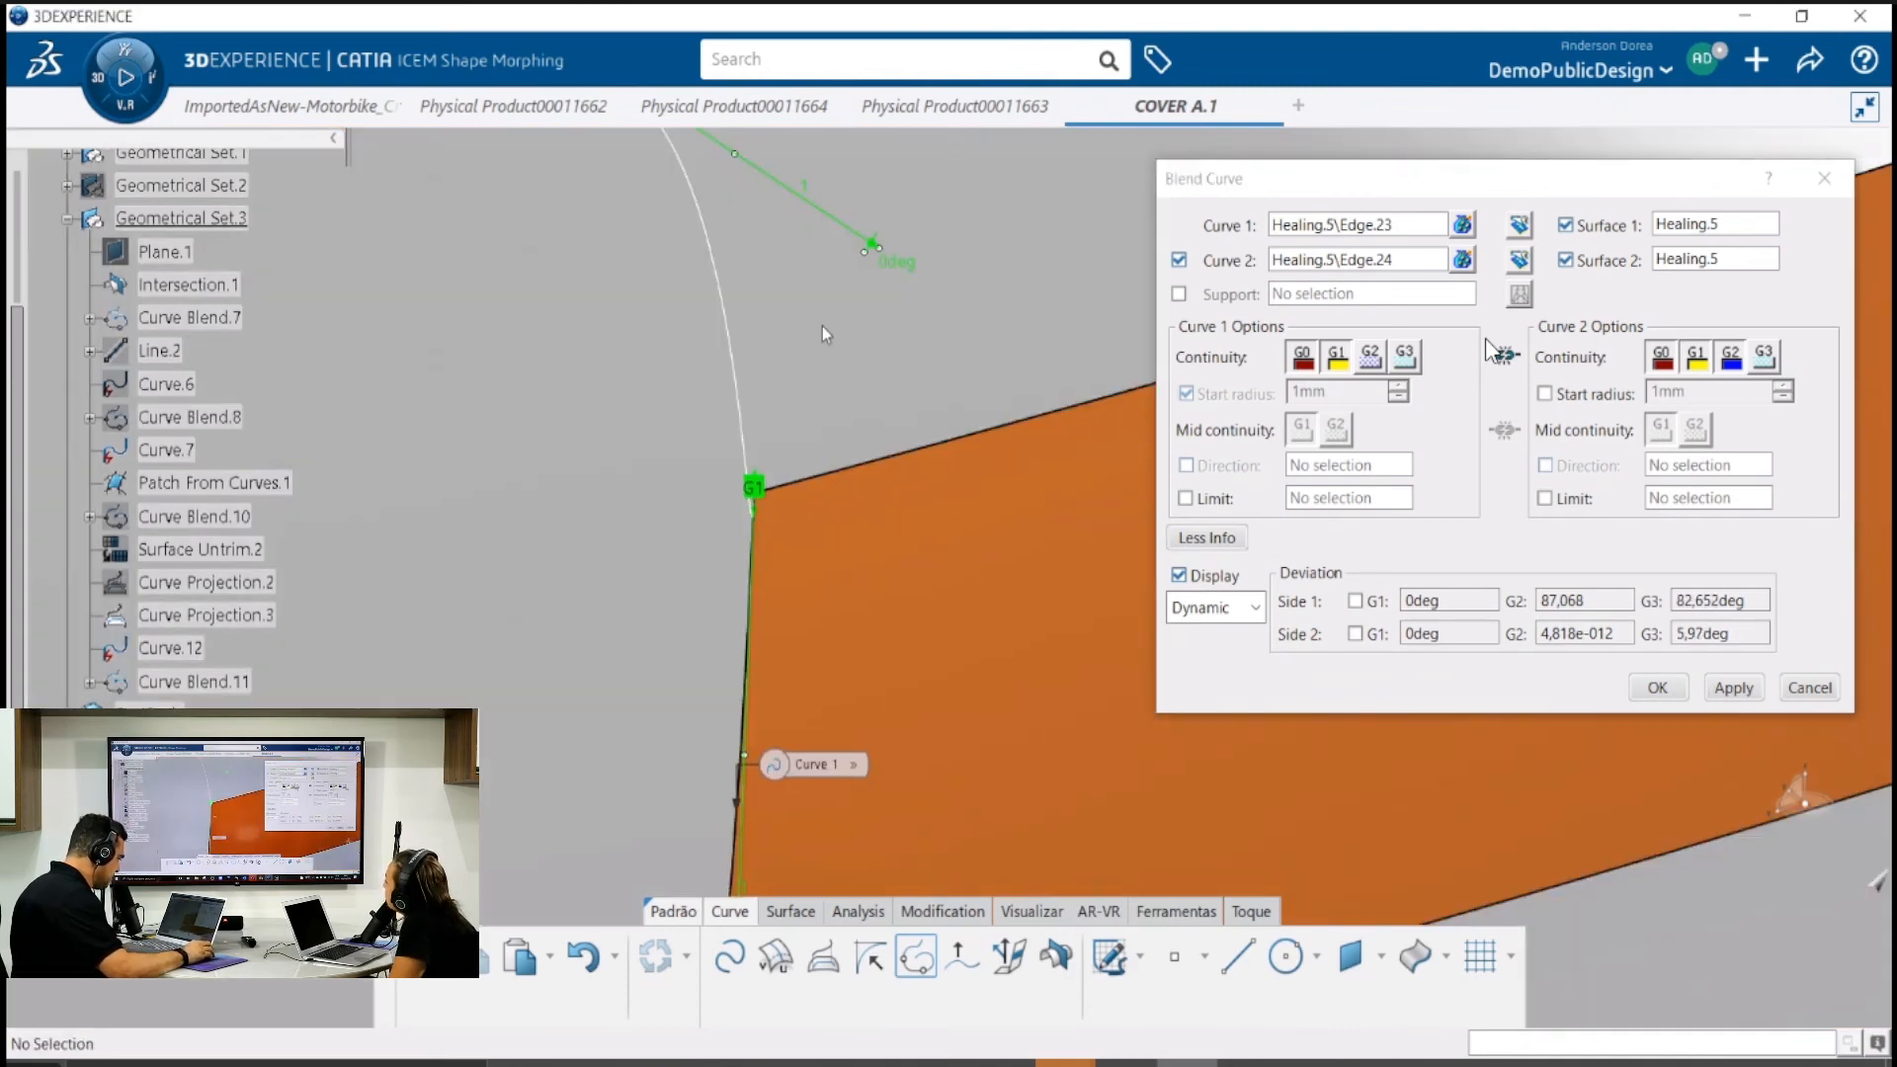
{"action": "left_click", "coordinate": [744, 758]}
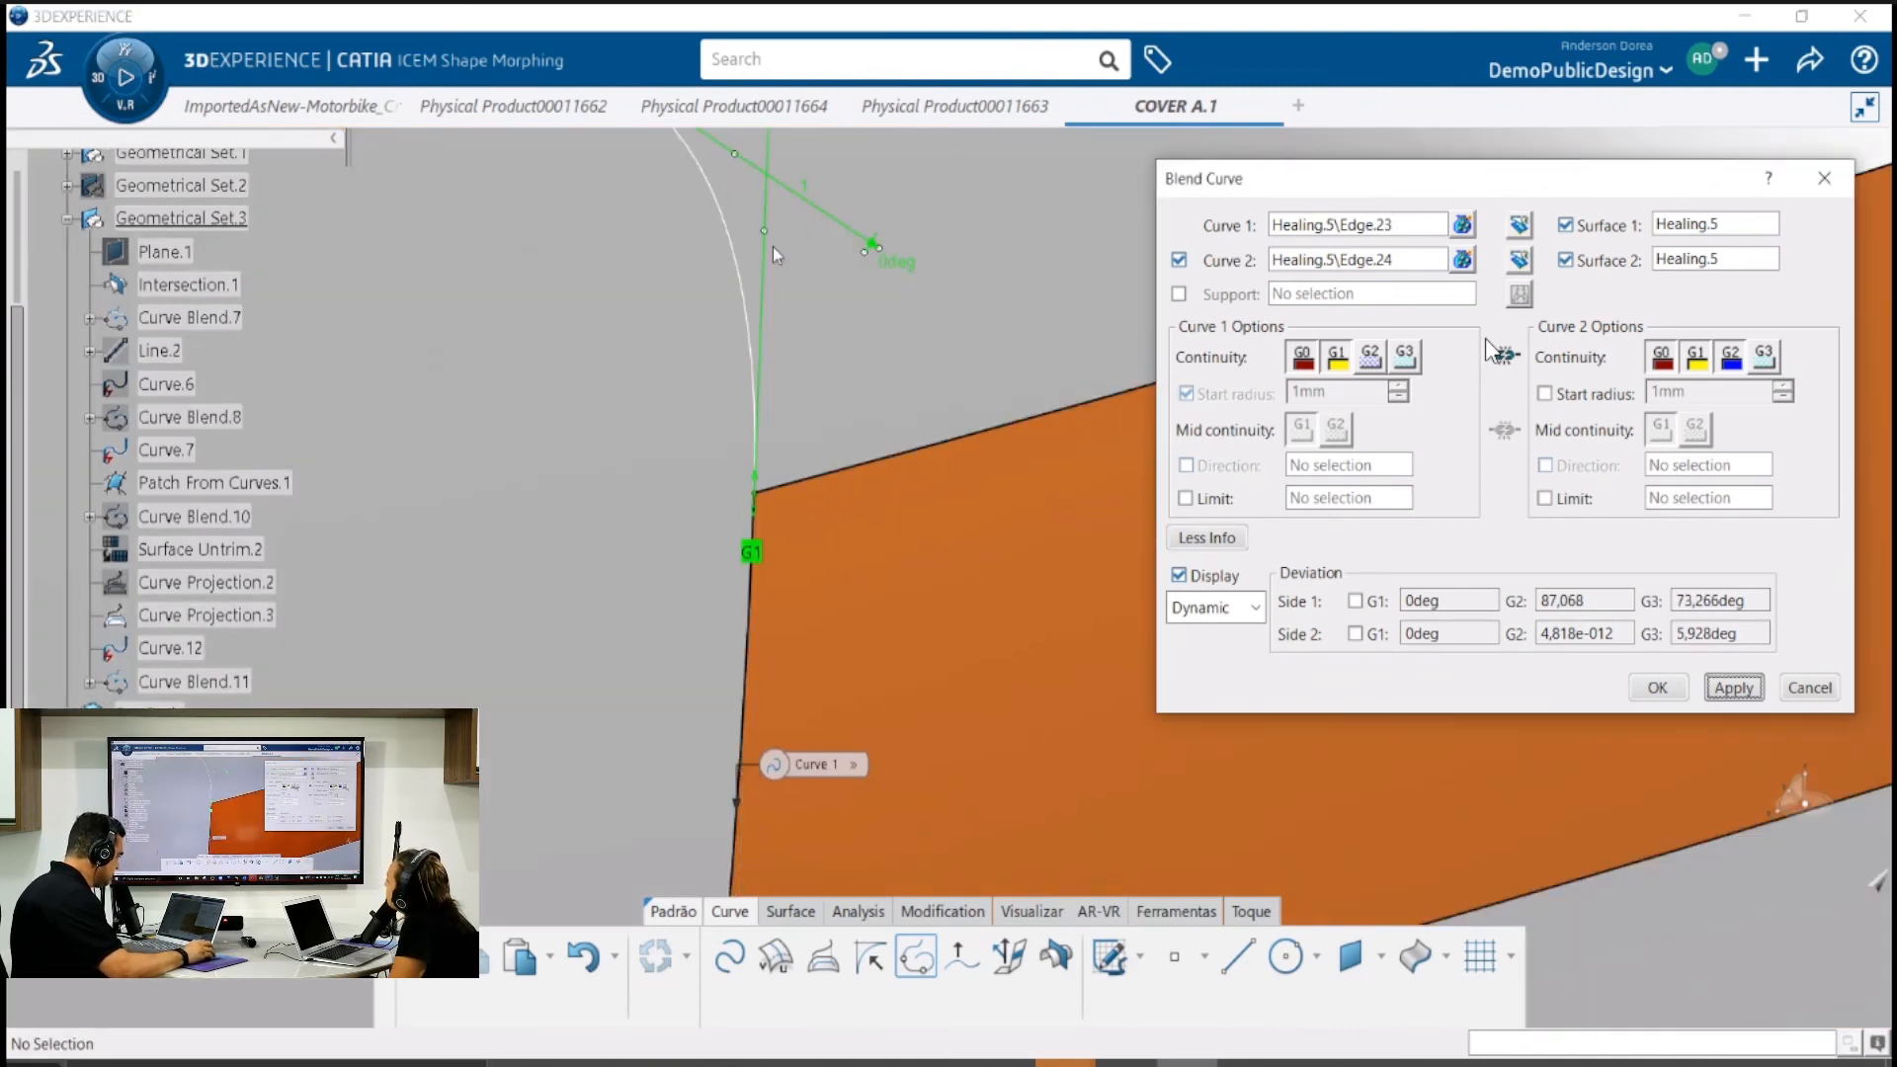
Reduce the Curve 2 continuity to G1 and create the blend curve across the gap's open end
{"action": "mouse_move", "coordinate": [773, 248]}
{"action": "middle_mouse_down"}
{"action": "mouse_move", "coordinate": [806, 517]}
{"action": "mouse_move", "coordinate": [768, 553]}
{"action": "mouse_move", "coordinate": [851, 538]}
{"action": "mouse_move", "coordinate": [949, 589]}
{"action": "mouse_move", "coordinate": [1055, 556]}
{"action": "mouse_move", "coordinate": [720, 572]}
{"action": "mouse_move", "coordinate": [788, 542]}
{"action": "mouse_move", "coordinate": [808, 480]}
{"action": "middle_mouse_up"}
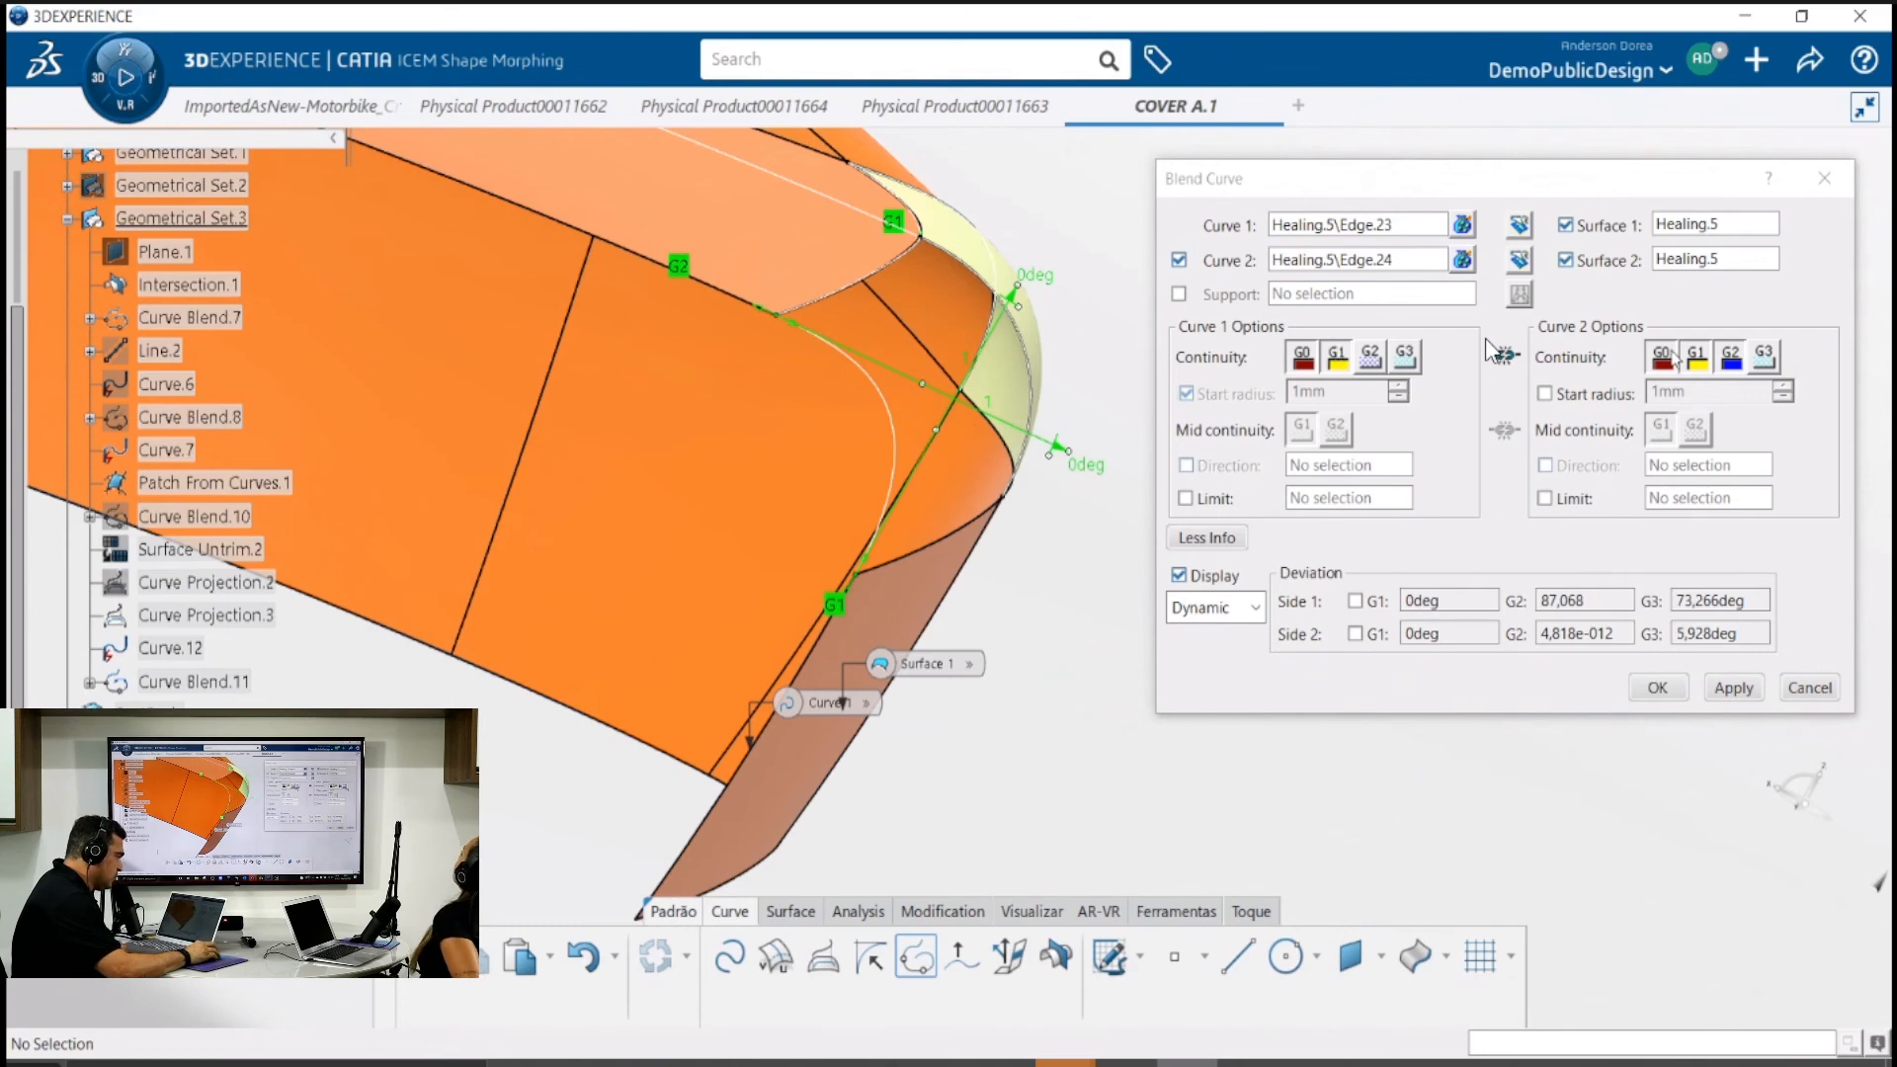
{"action": "left_click", "coordinate": [1730, 357]}
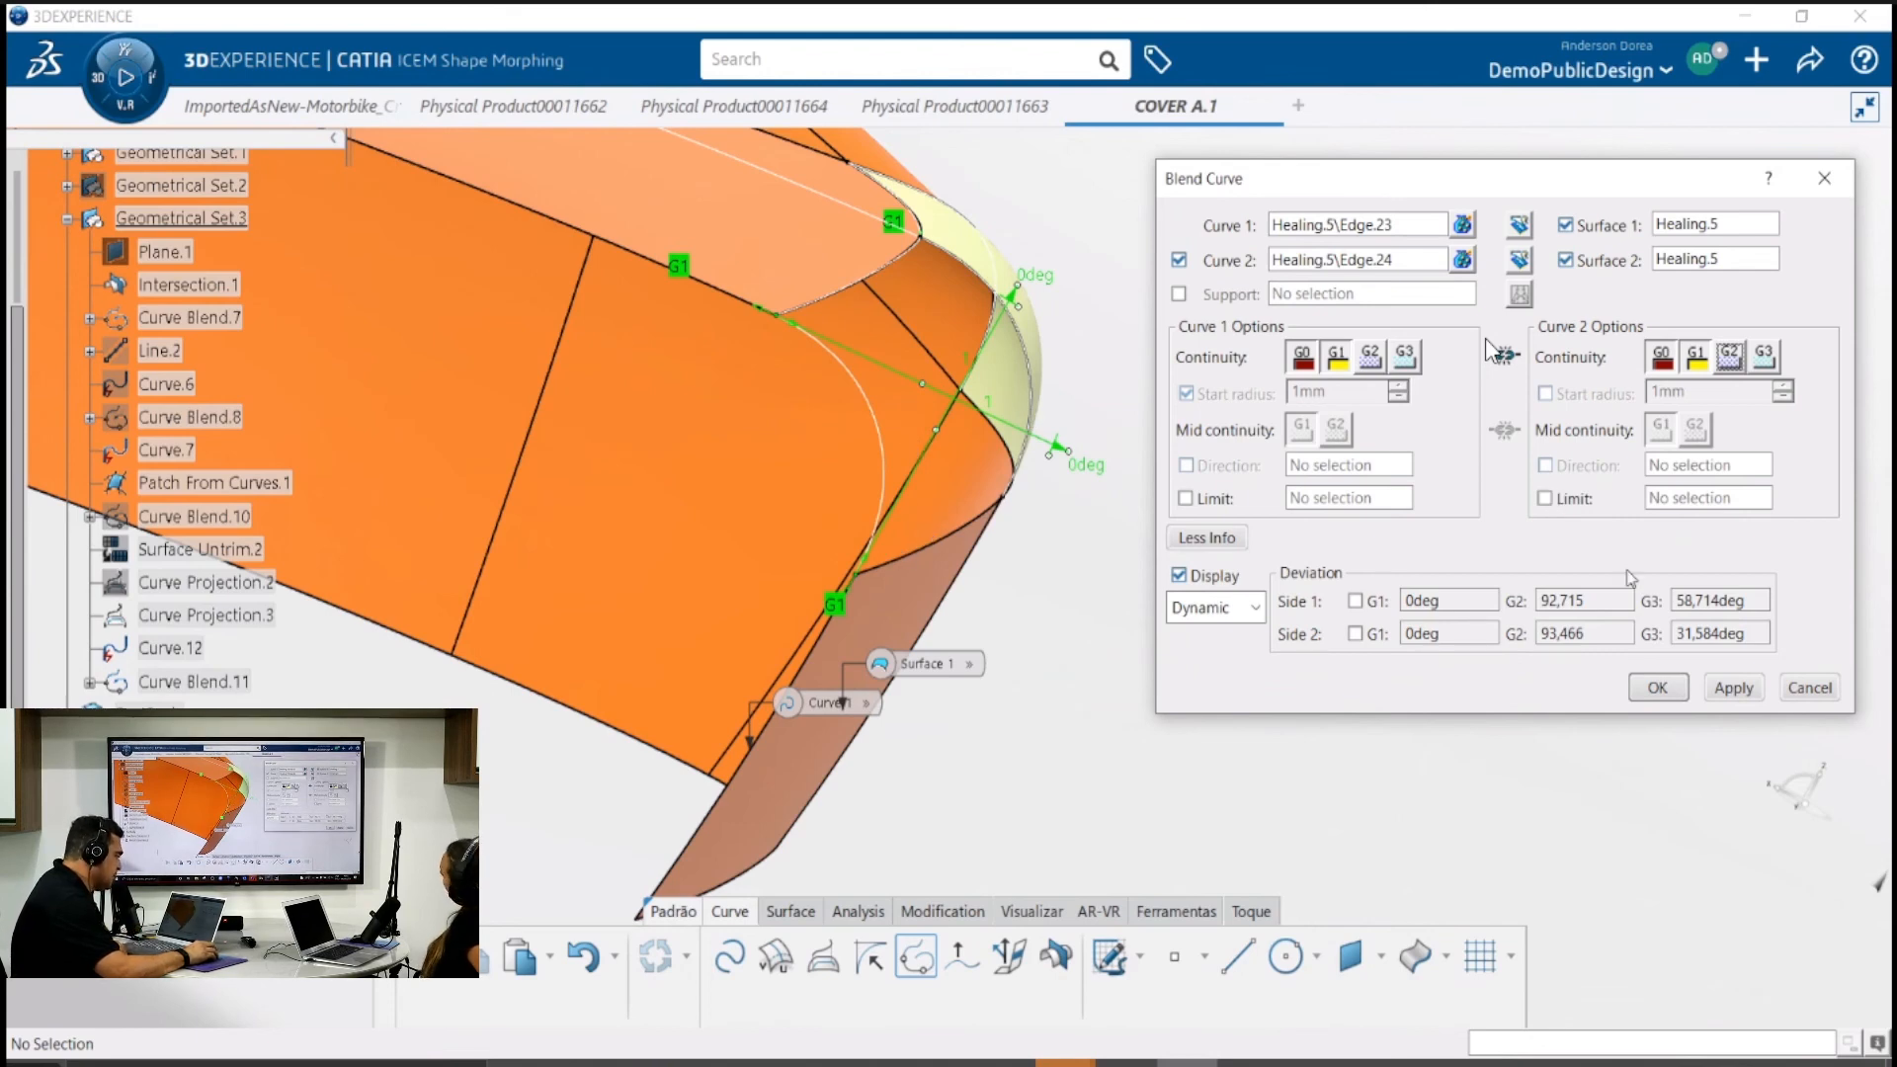
{"action": "left_click", "coordinate": [1656, 689]}
Set the order of the new blend curve to N:6 with Control Points
{"action": "middle_click_drag", "start_coordinate": [1083, 605], "coordinate": [1193, 562]}
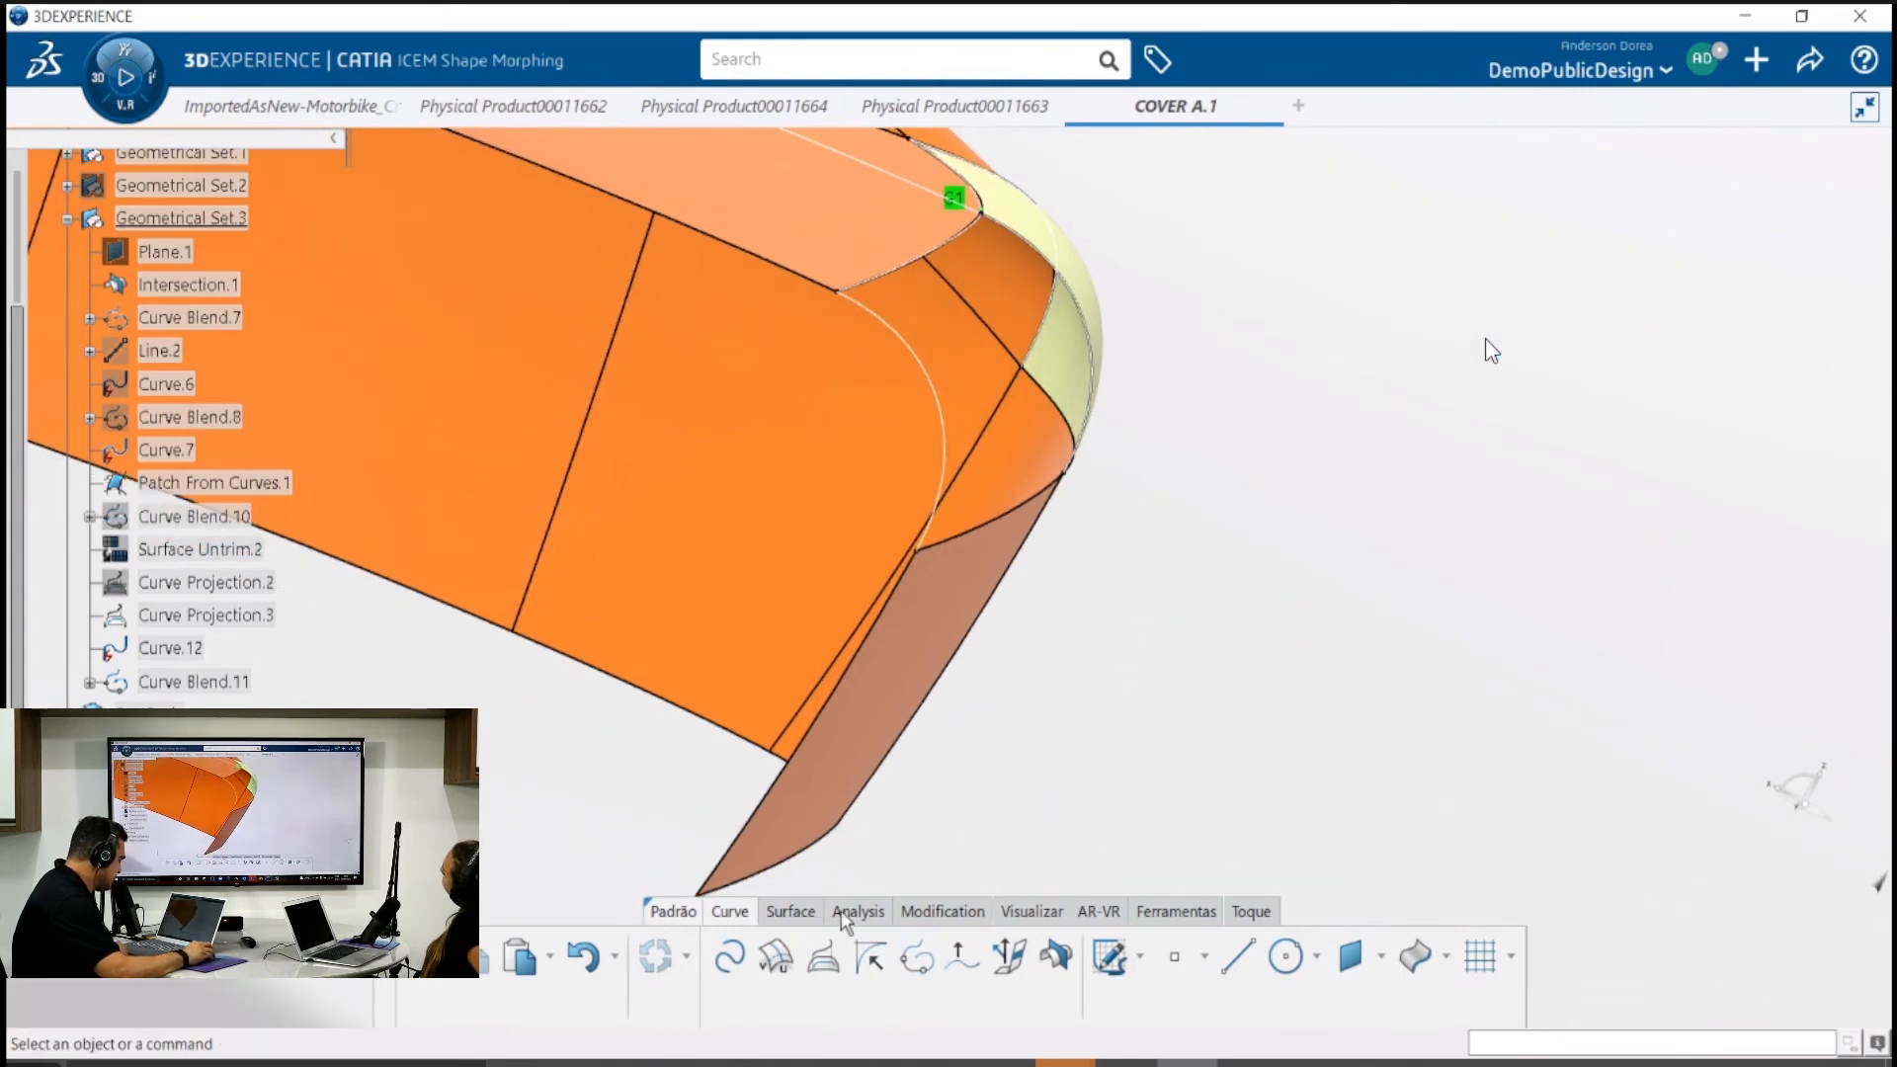
{"action": "left_click", "coordinate": [917, 914]}
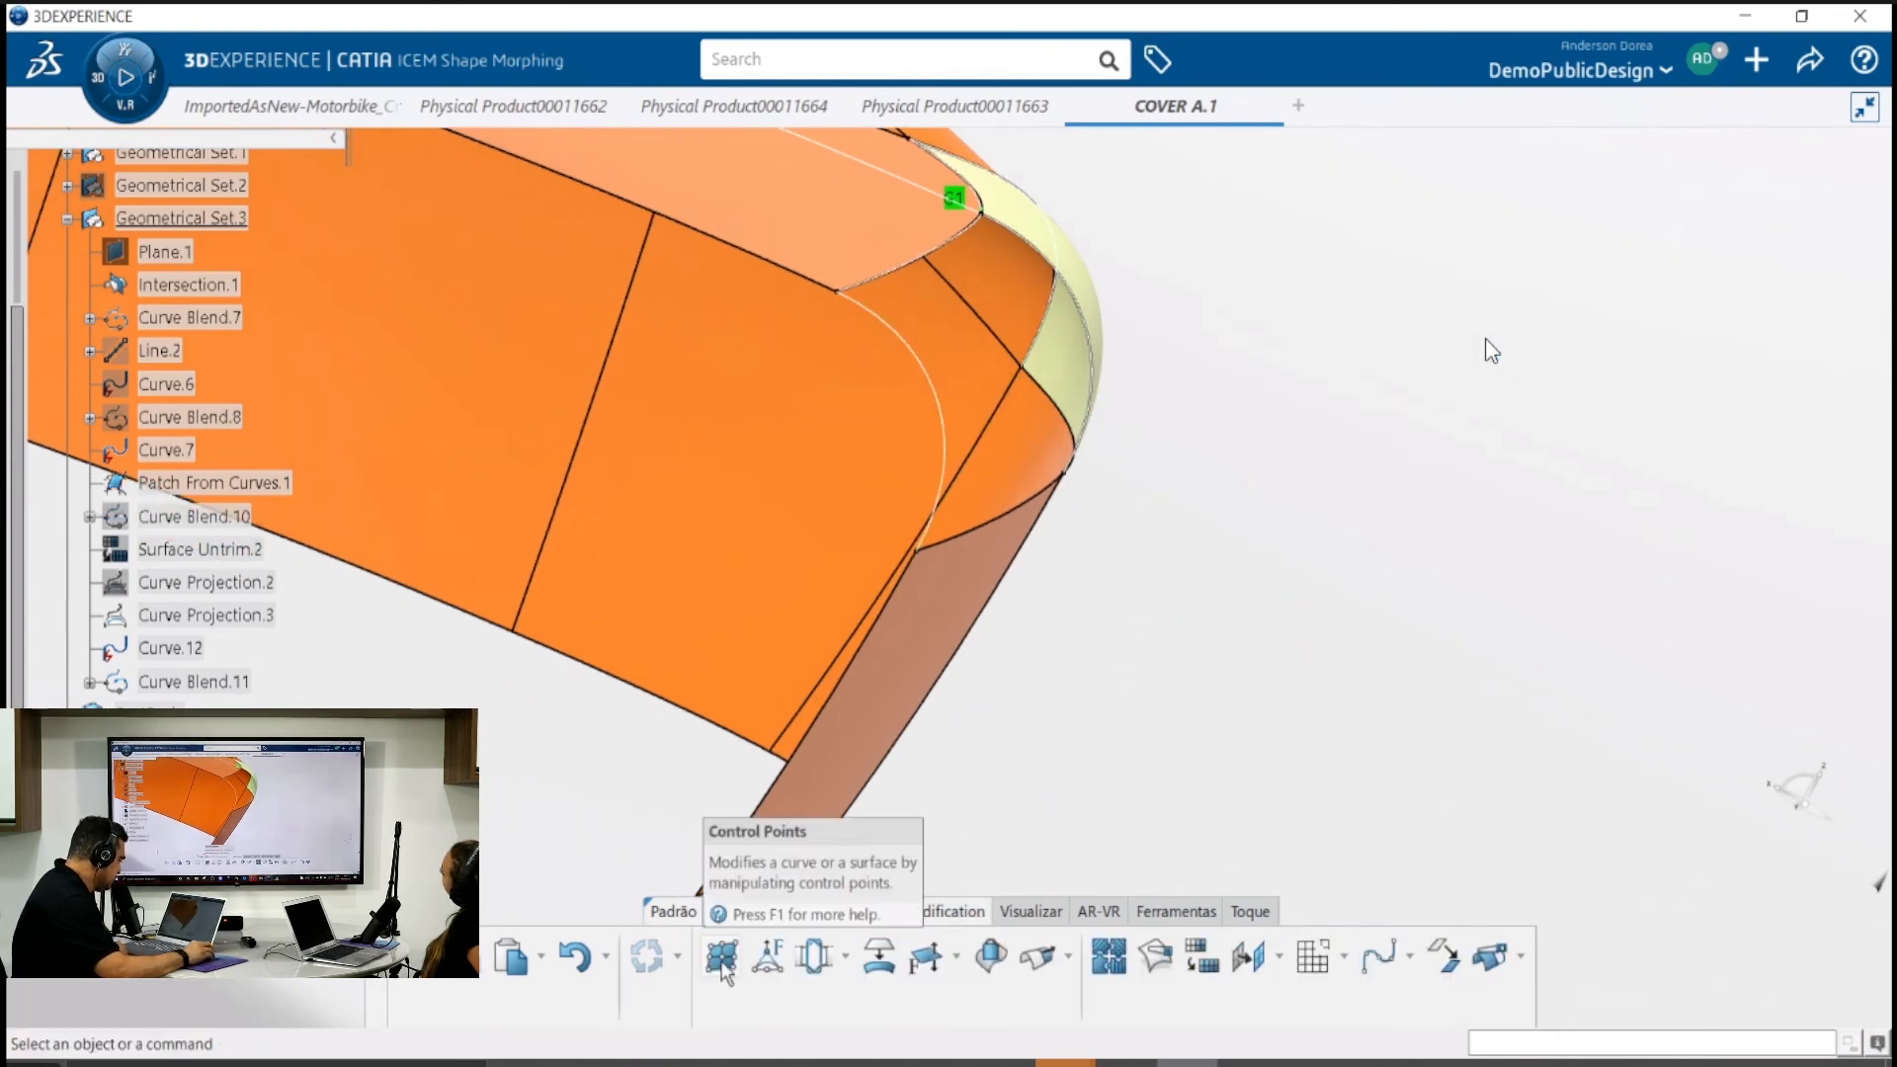
{"action": "left_click", "coordinate": [722, 955]}
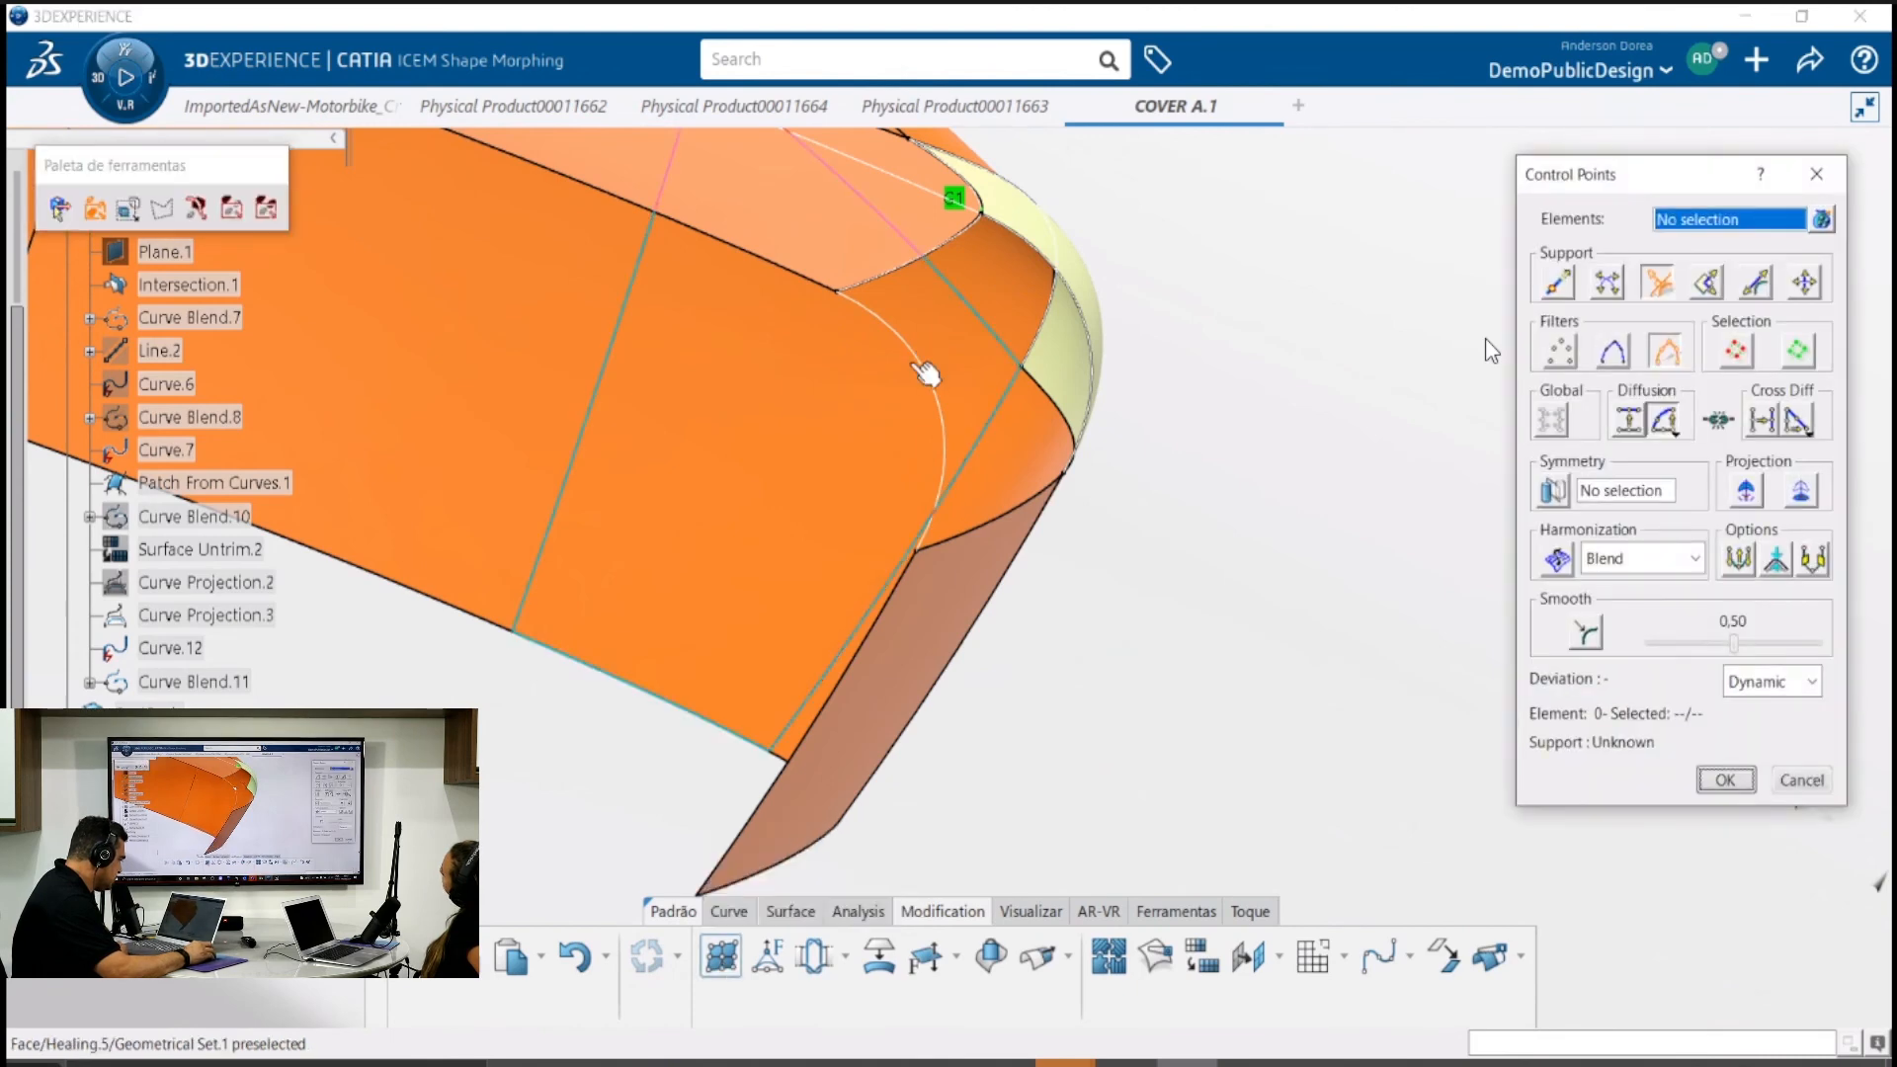
{"action": "left_click", "coordinate": [918, 362]}
{"action": "left_click", "coordinate": [1035, 644]}
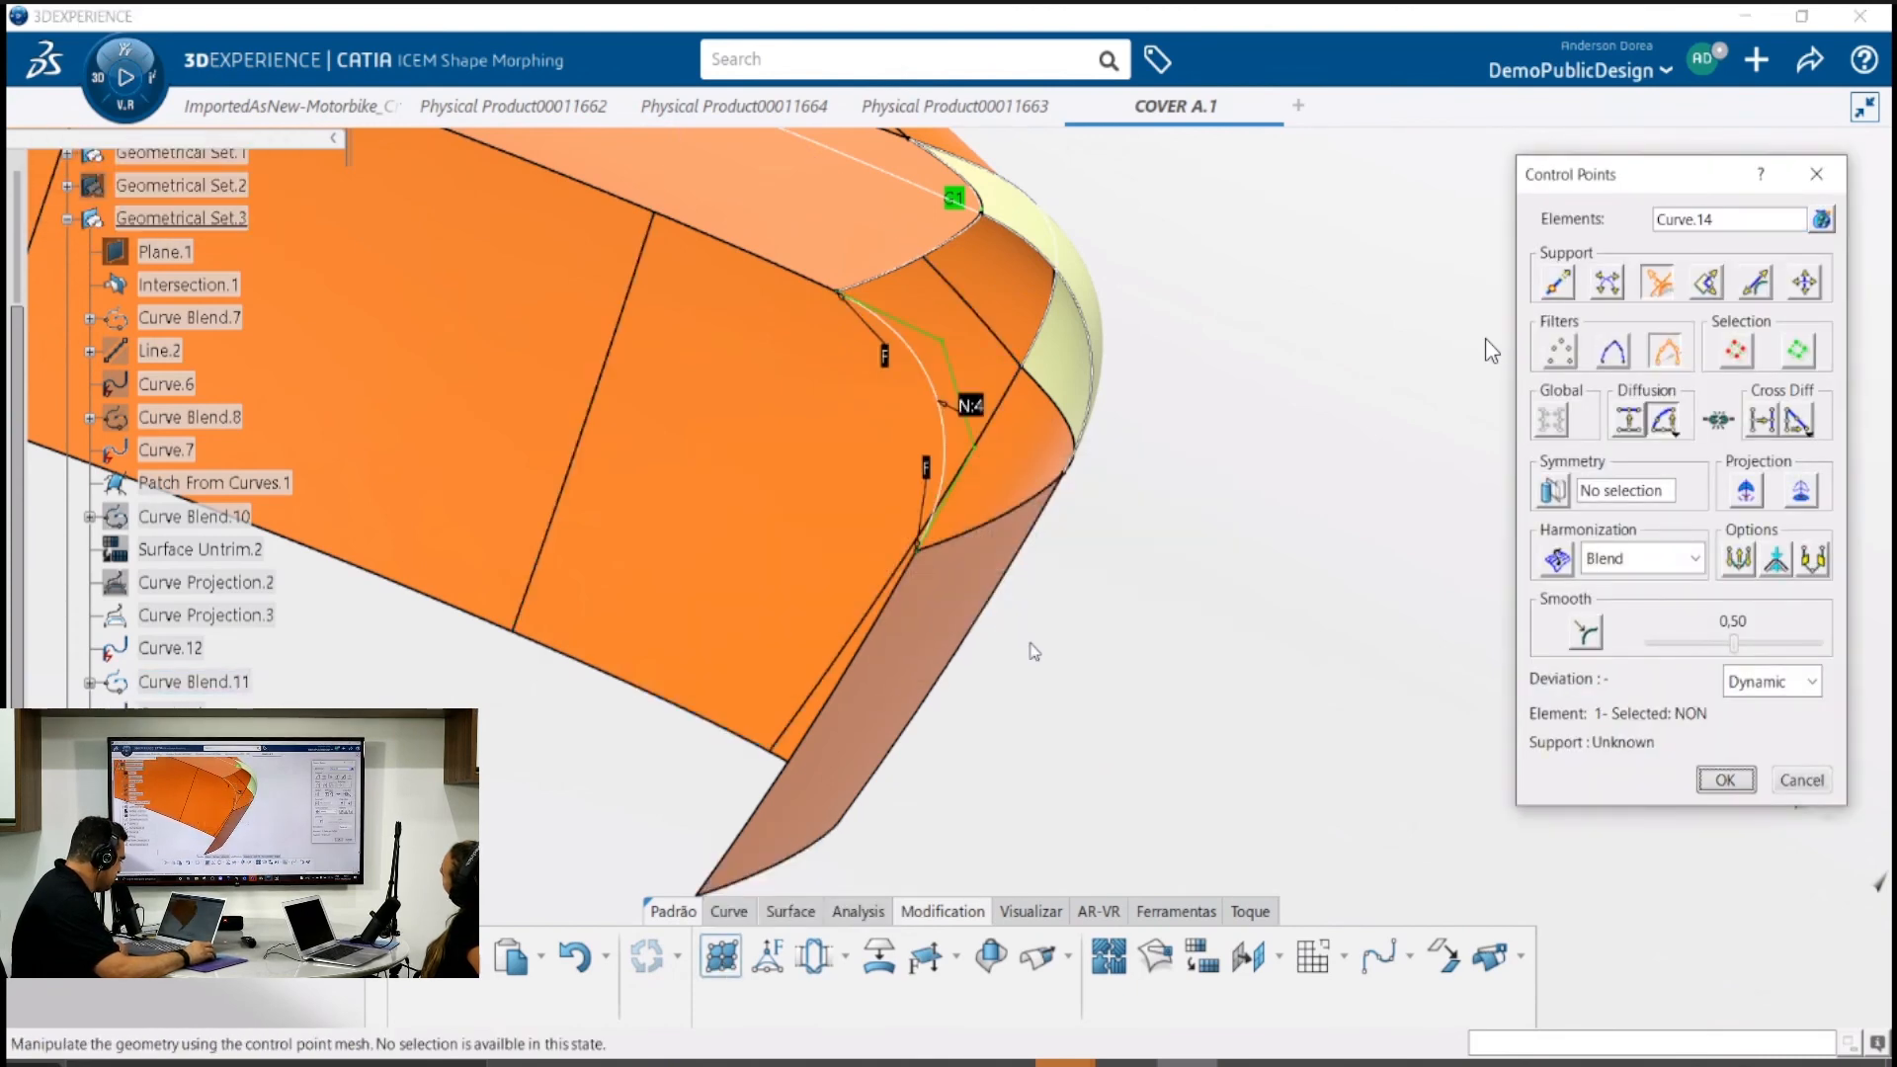
{"action": "mouse_move", "coordinate": [685, 514]}
{"action": "middle_mouse_down"}
{"action": "mouse_move", "coordinate": [657, 486]}
{"action": "mouse_move", "coordinate": [703, 507]}
{"action": "mouse_move", "coordinate": [678, 472]}
{"action": "mouse_move", "coordinate": [694, 450]}
{"action": "mouse_move", "coordinate": [720, 506]}
{"action": "middle_mouse_up"}
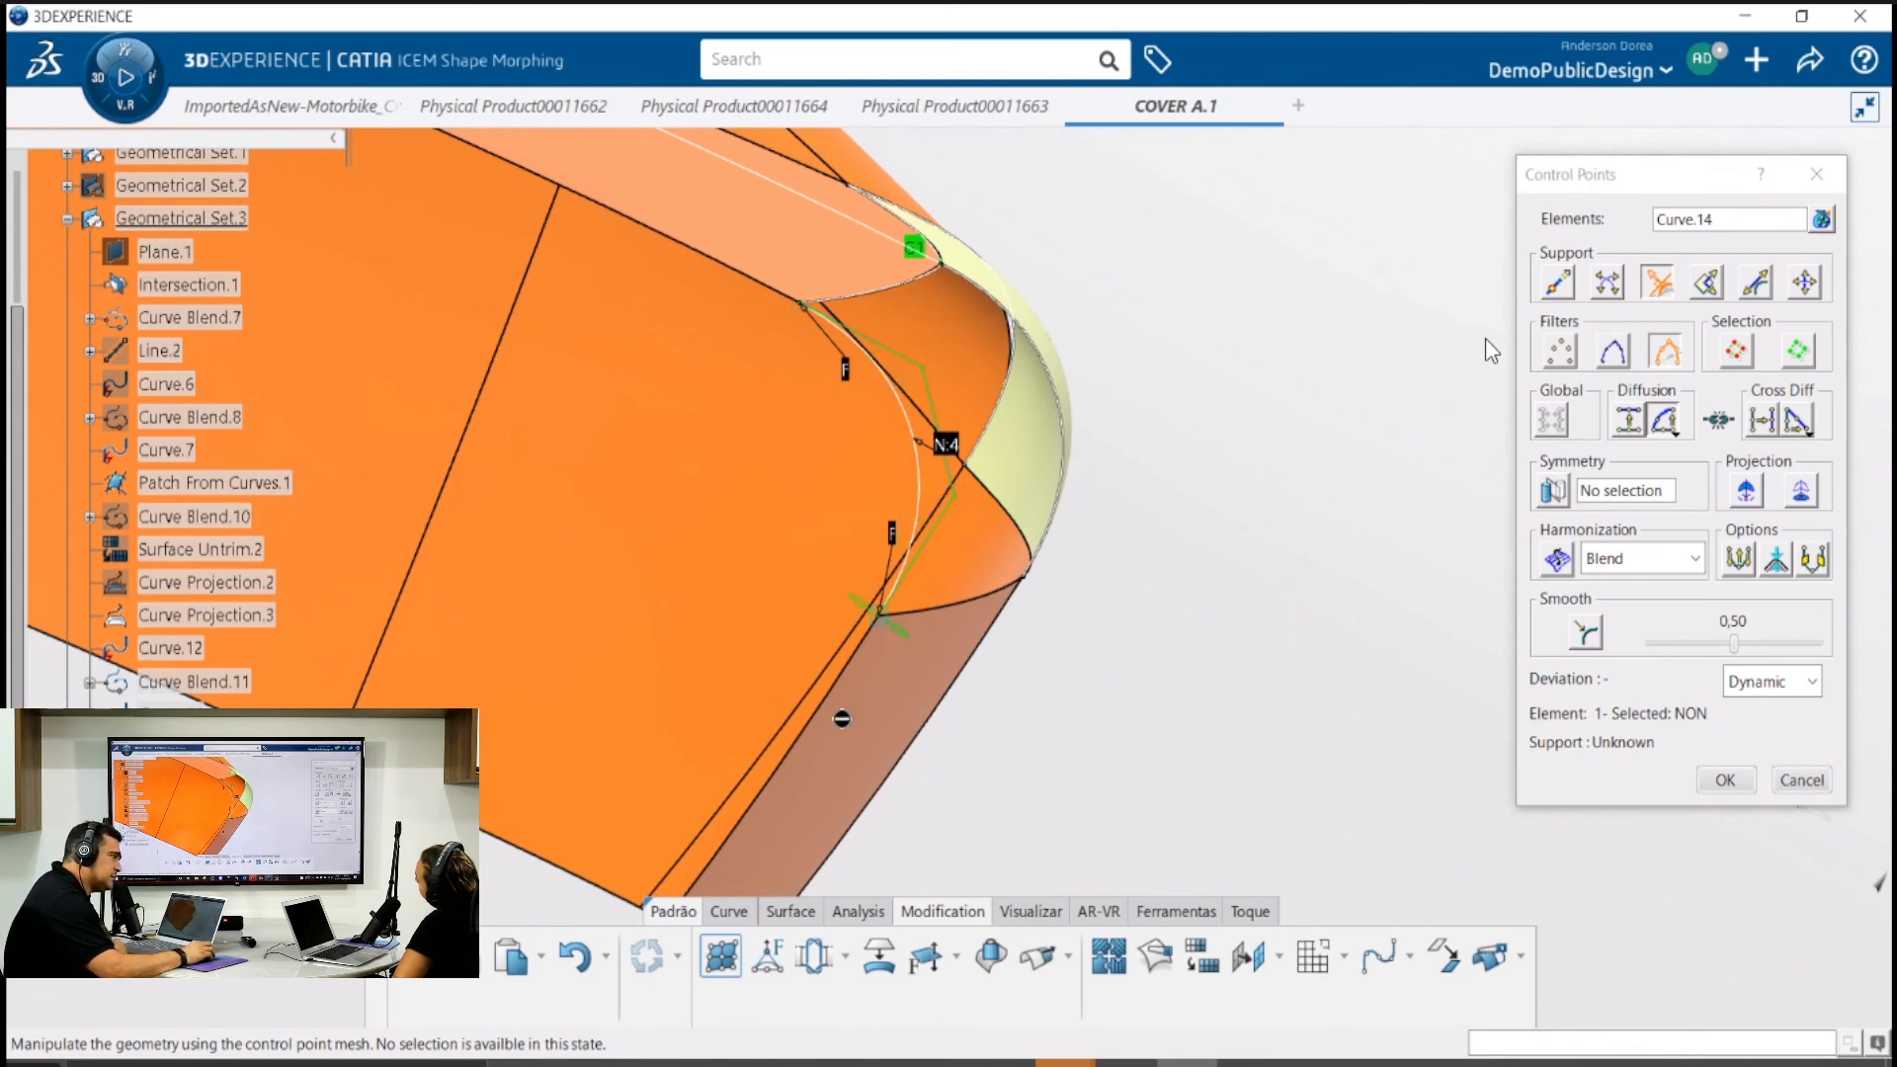
{"action": "left_click", "coordinate": [946, 445]}
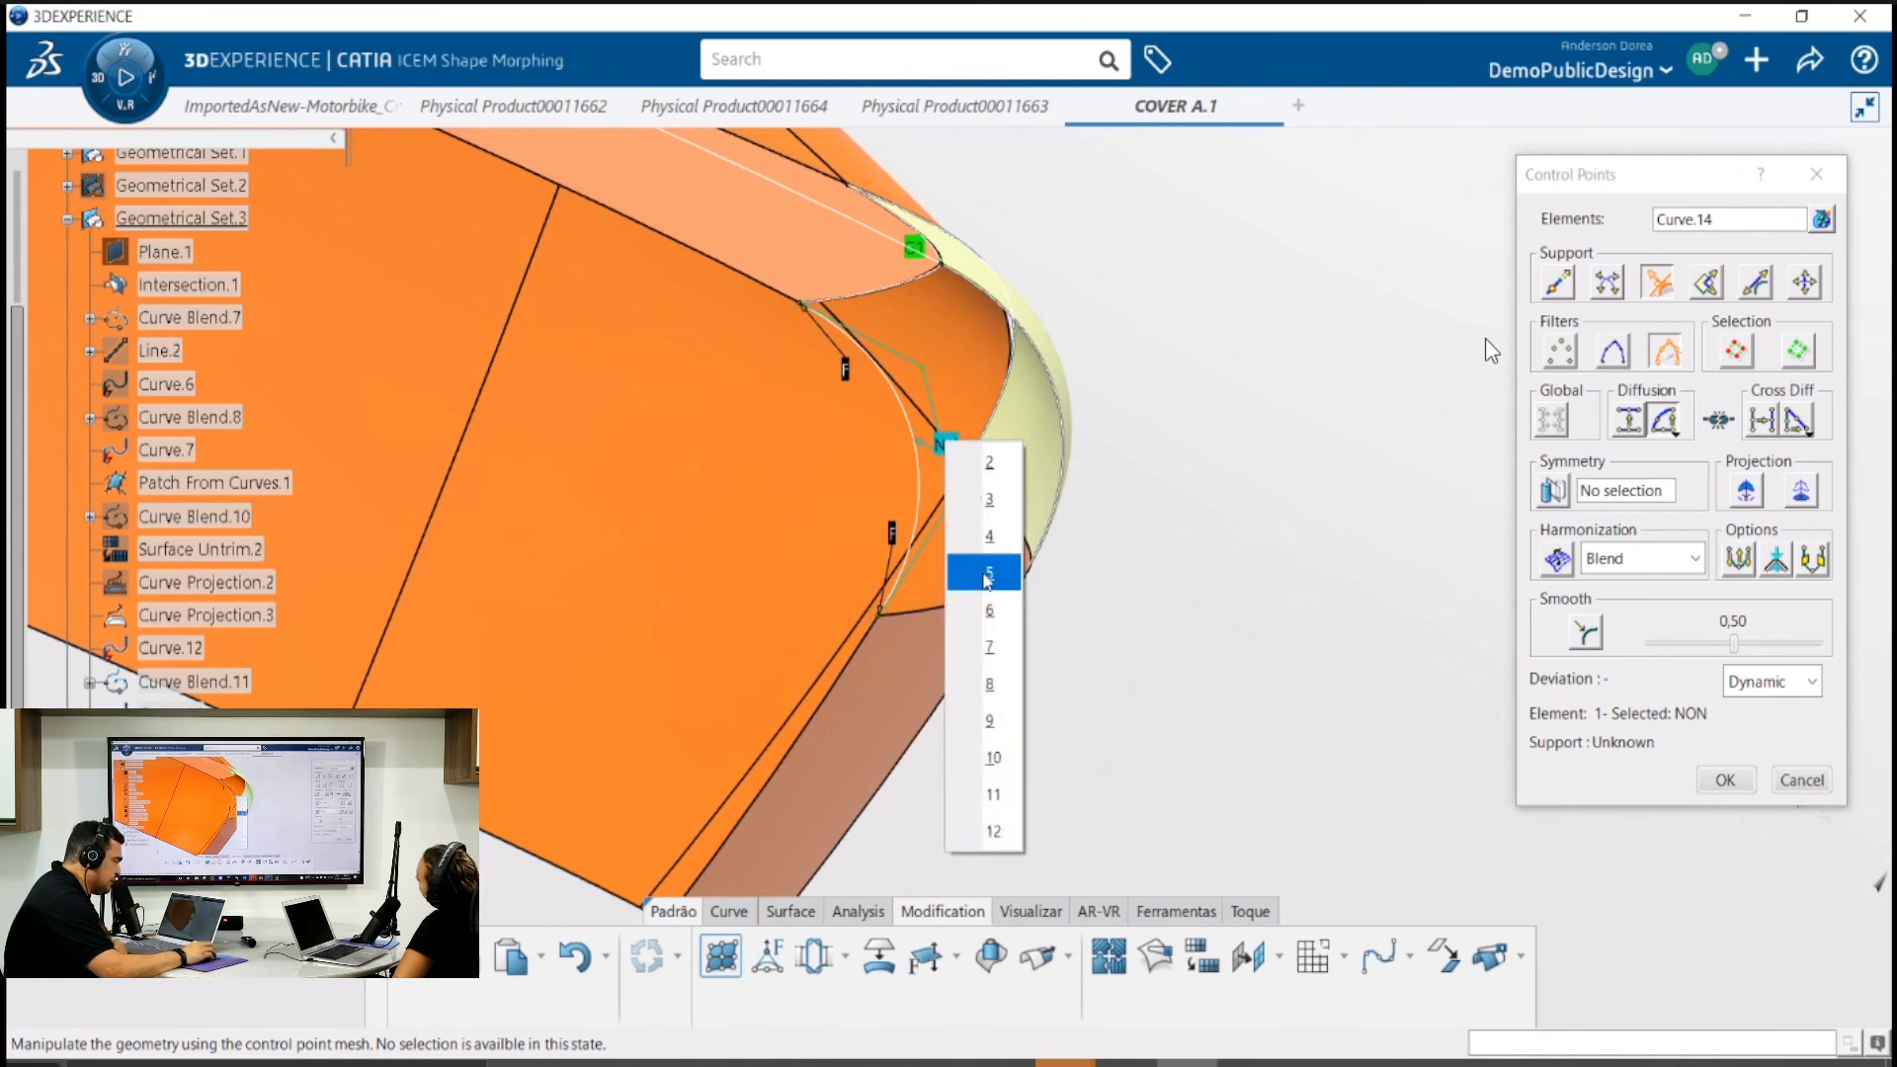
{"action": "left_click", "coordinate": [996, 616]}
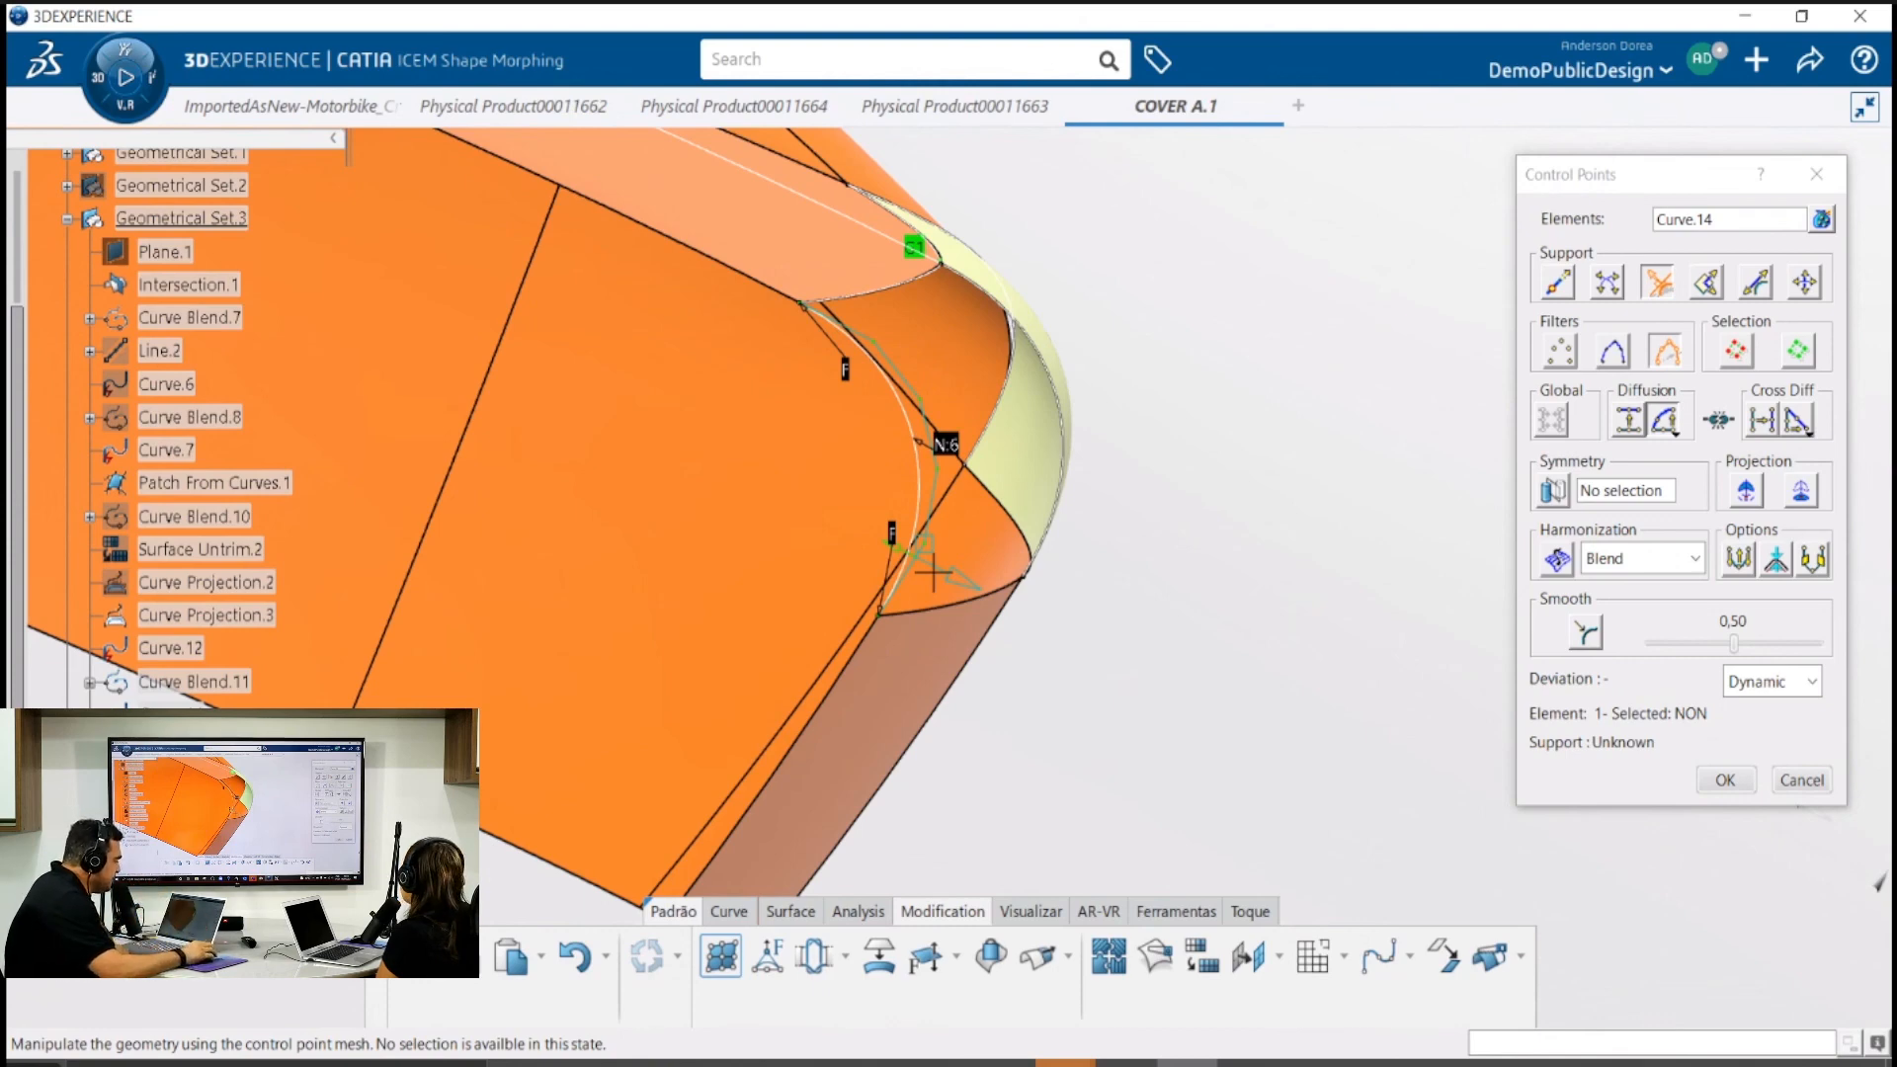
{"action": "middle_click_drag", "start_coordinate": [920, 444], "coordinate": [929, 445]}
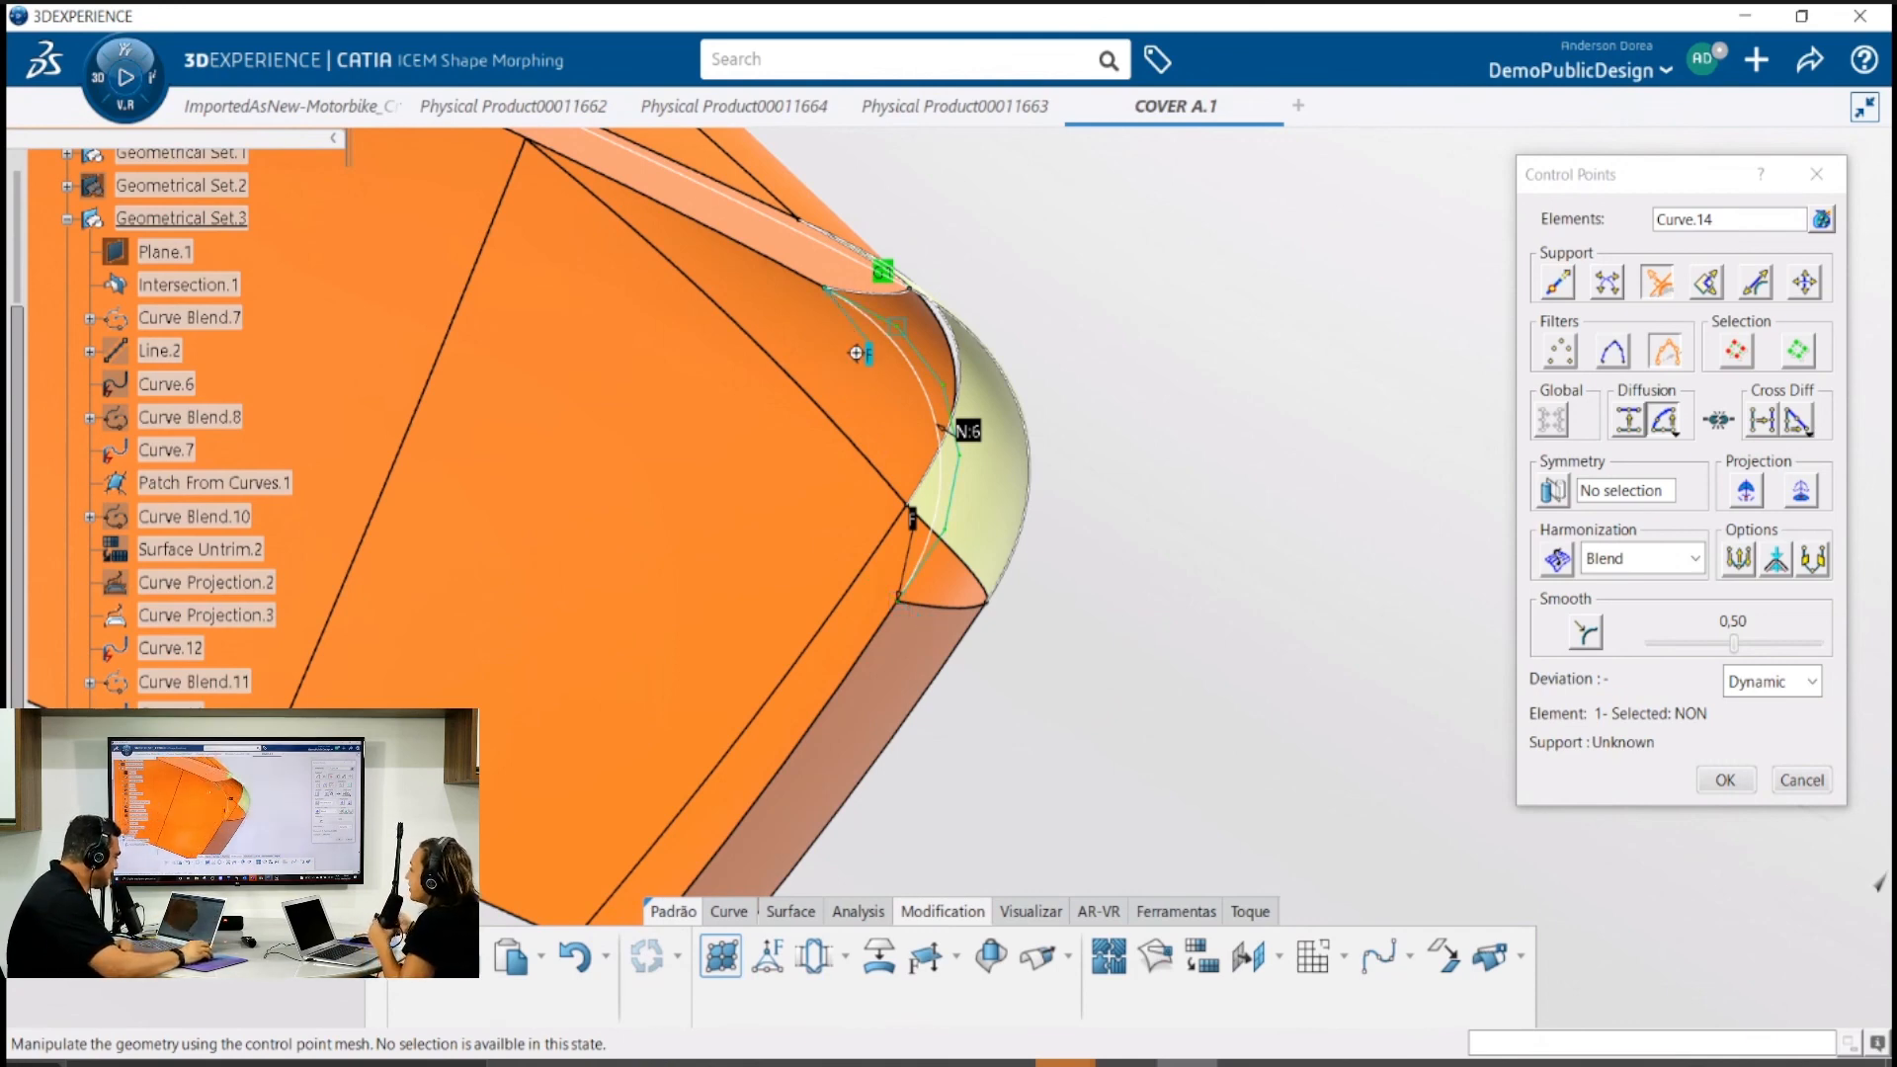
{"action": "middle_click_drag", "start_coordinate": [864, 352], "coordinate": [826, 666]}
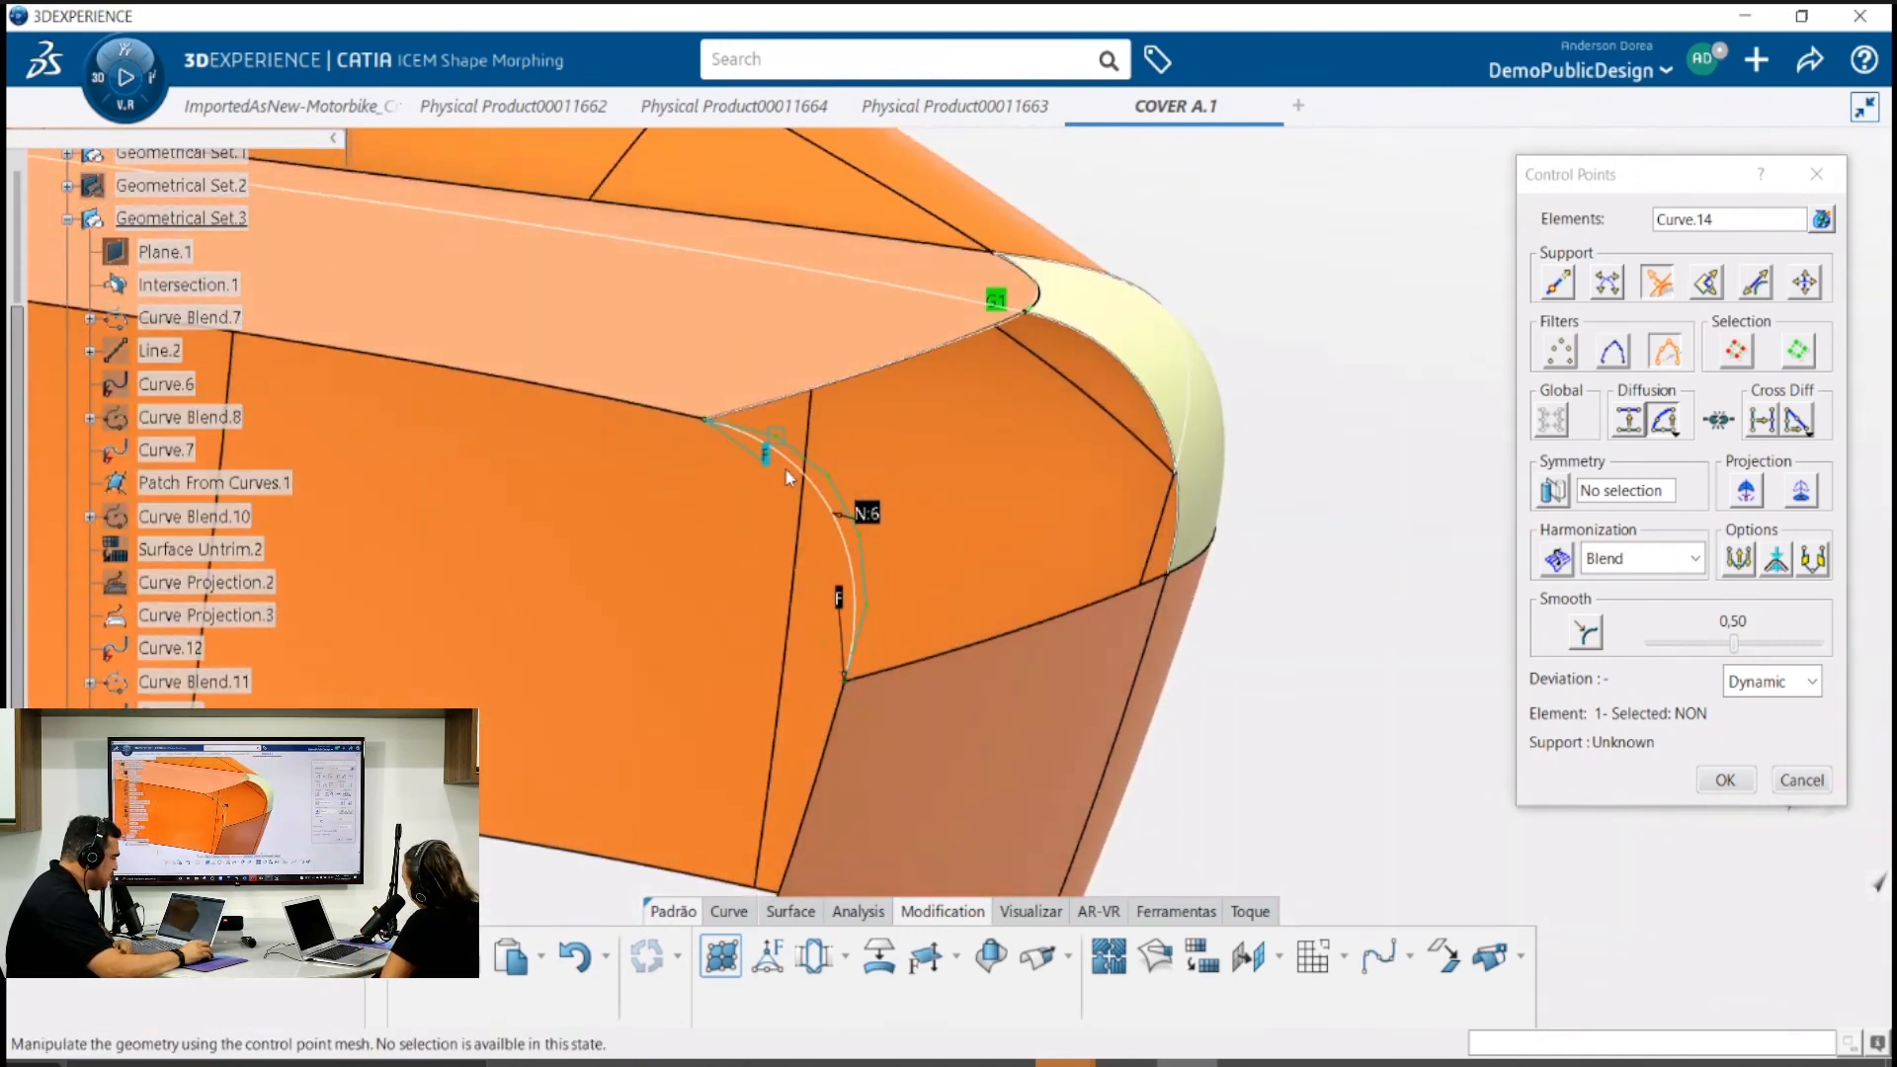
{"action": "middle_click_drag", "start_coordinate": [896, 532], "coordinate": [921, 559]}
{"action": "left_click", "coordinate": [1715, 784]}
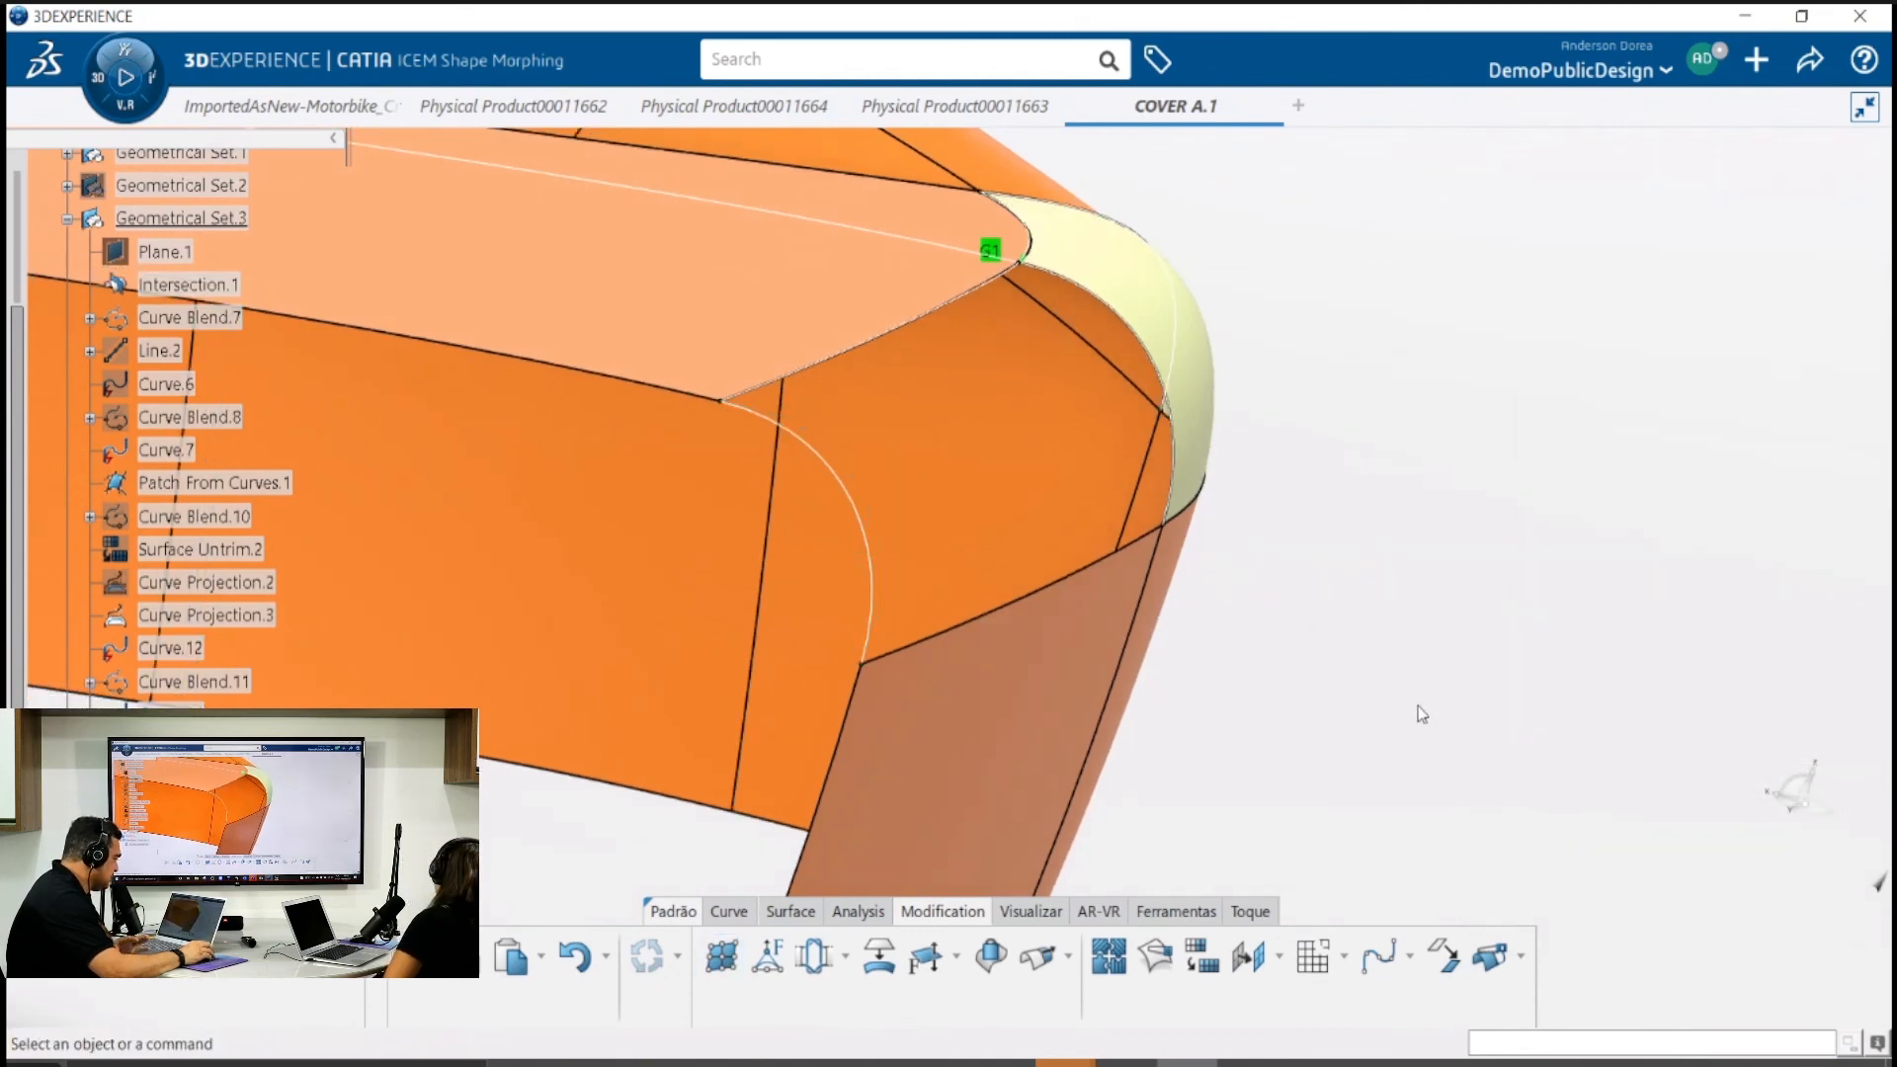
{"action": "middle_click_drag", "start_coordinate": [1037, 627], "coordinate": [982, 656]}
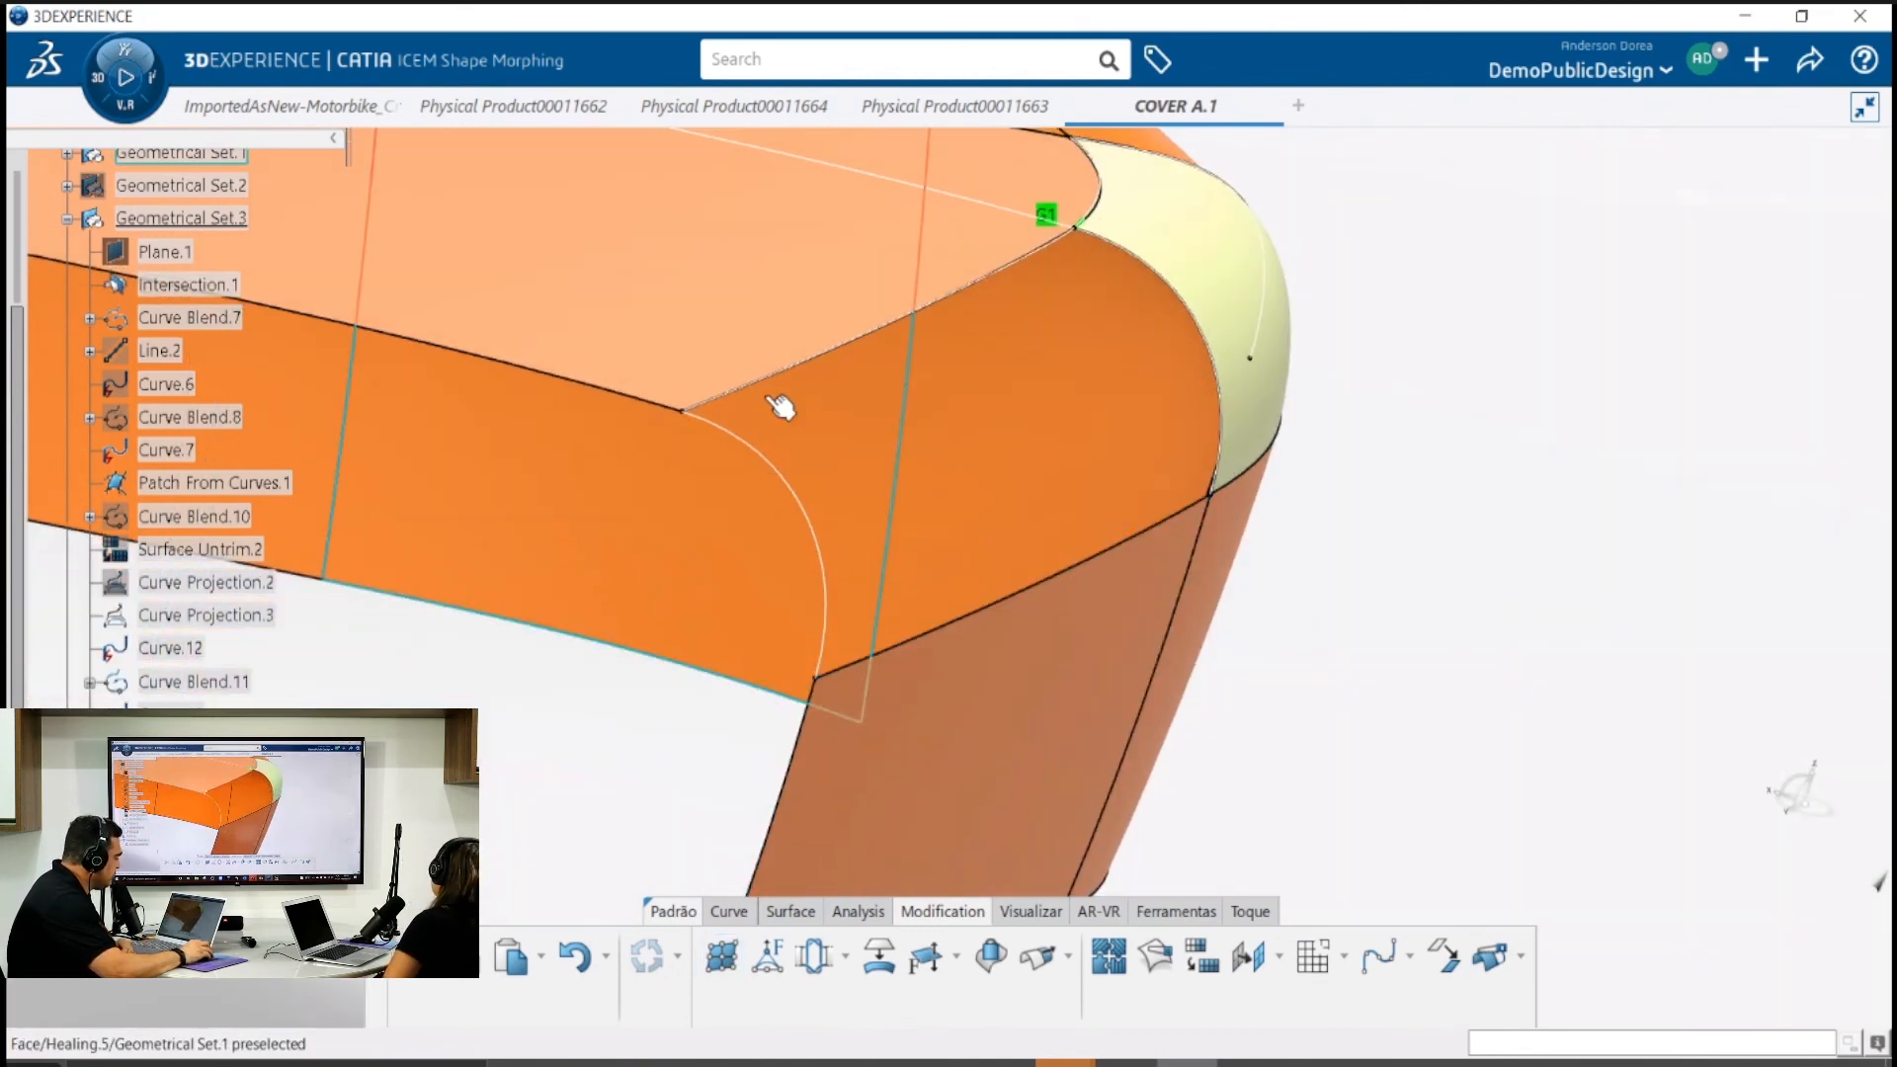
{"action": "middle_click_drag", "start_coordinate": [619, 394], "coordinate": [625, 488]}
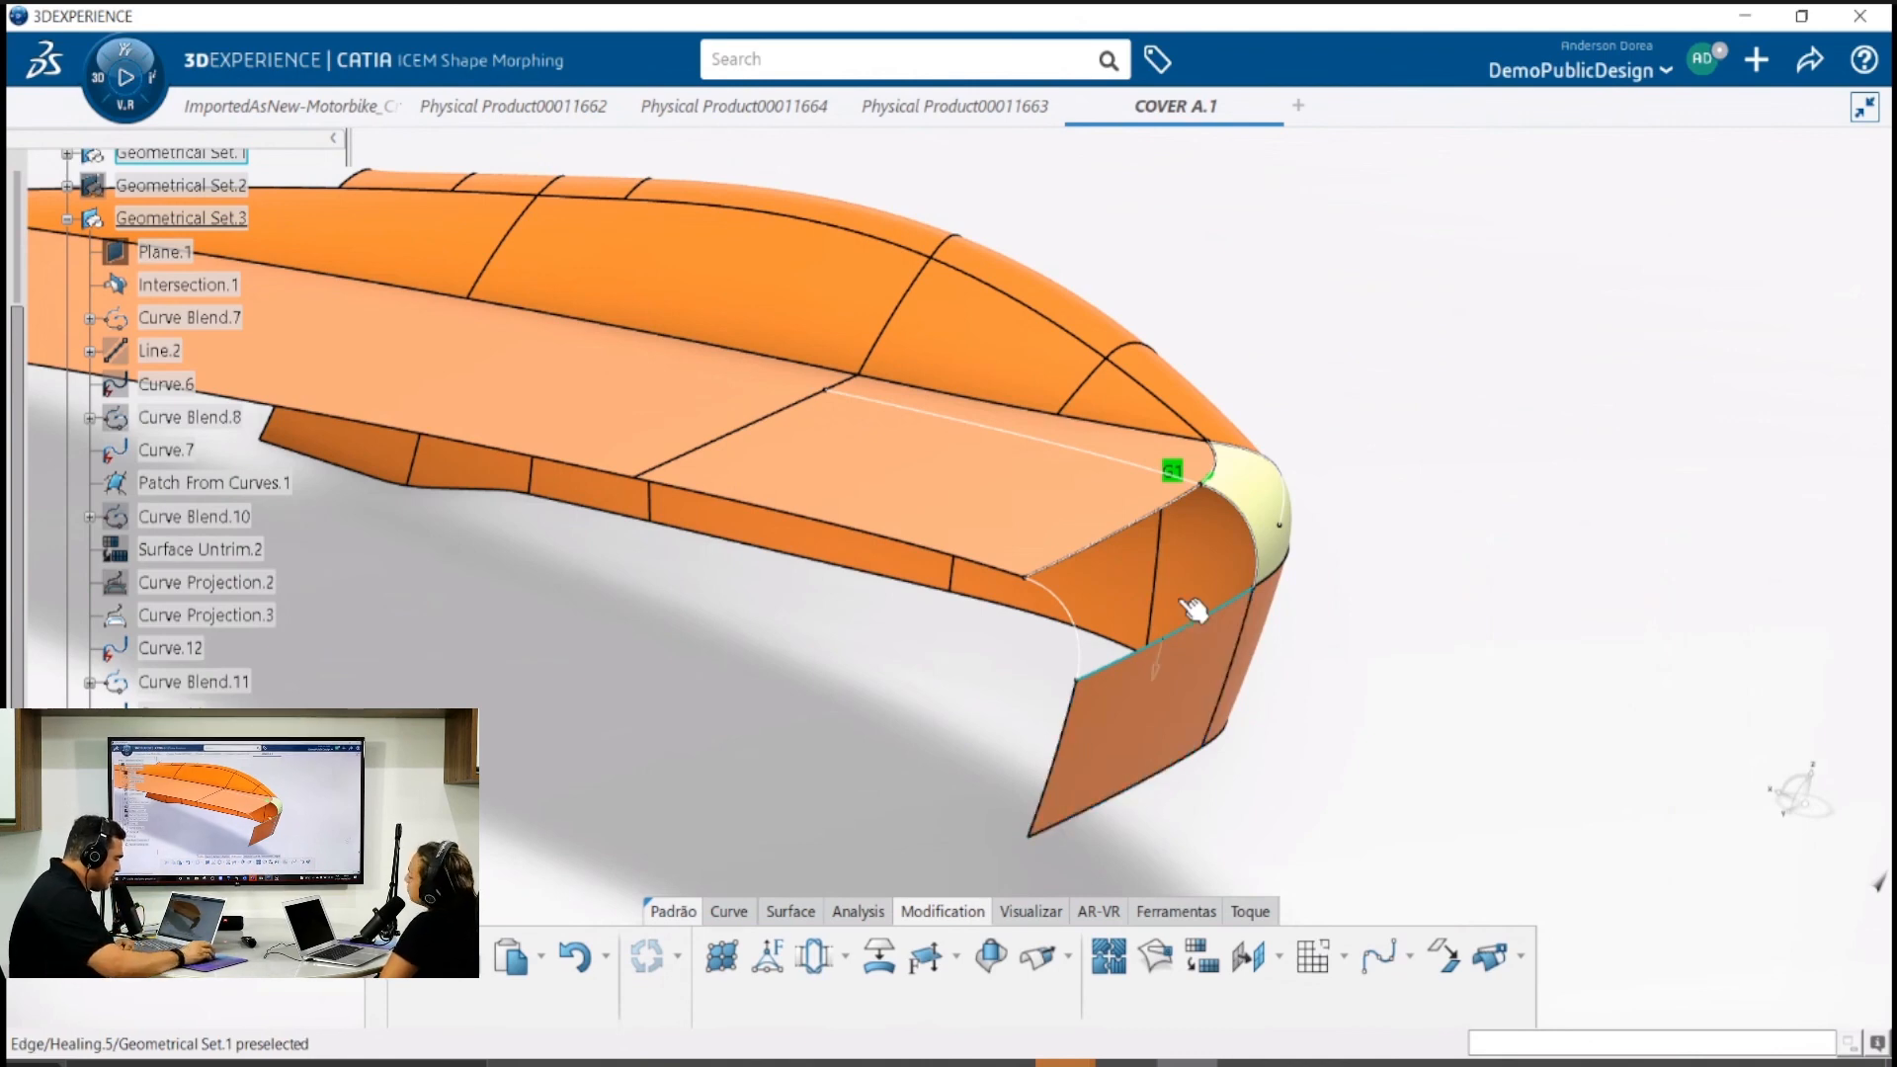
{"action": "middle_click_drag", "start_coordinate": [1201, 560], "coordinate": [1152, 534]}
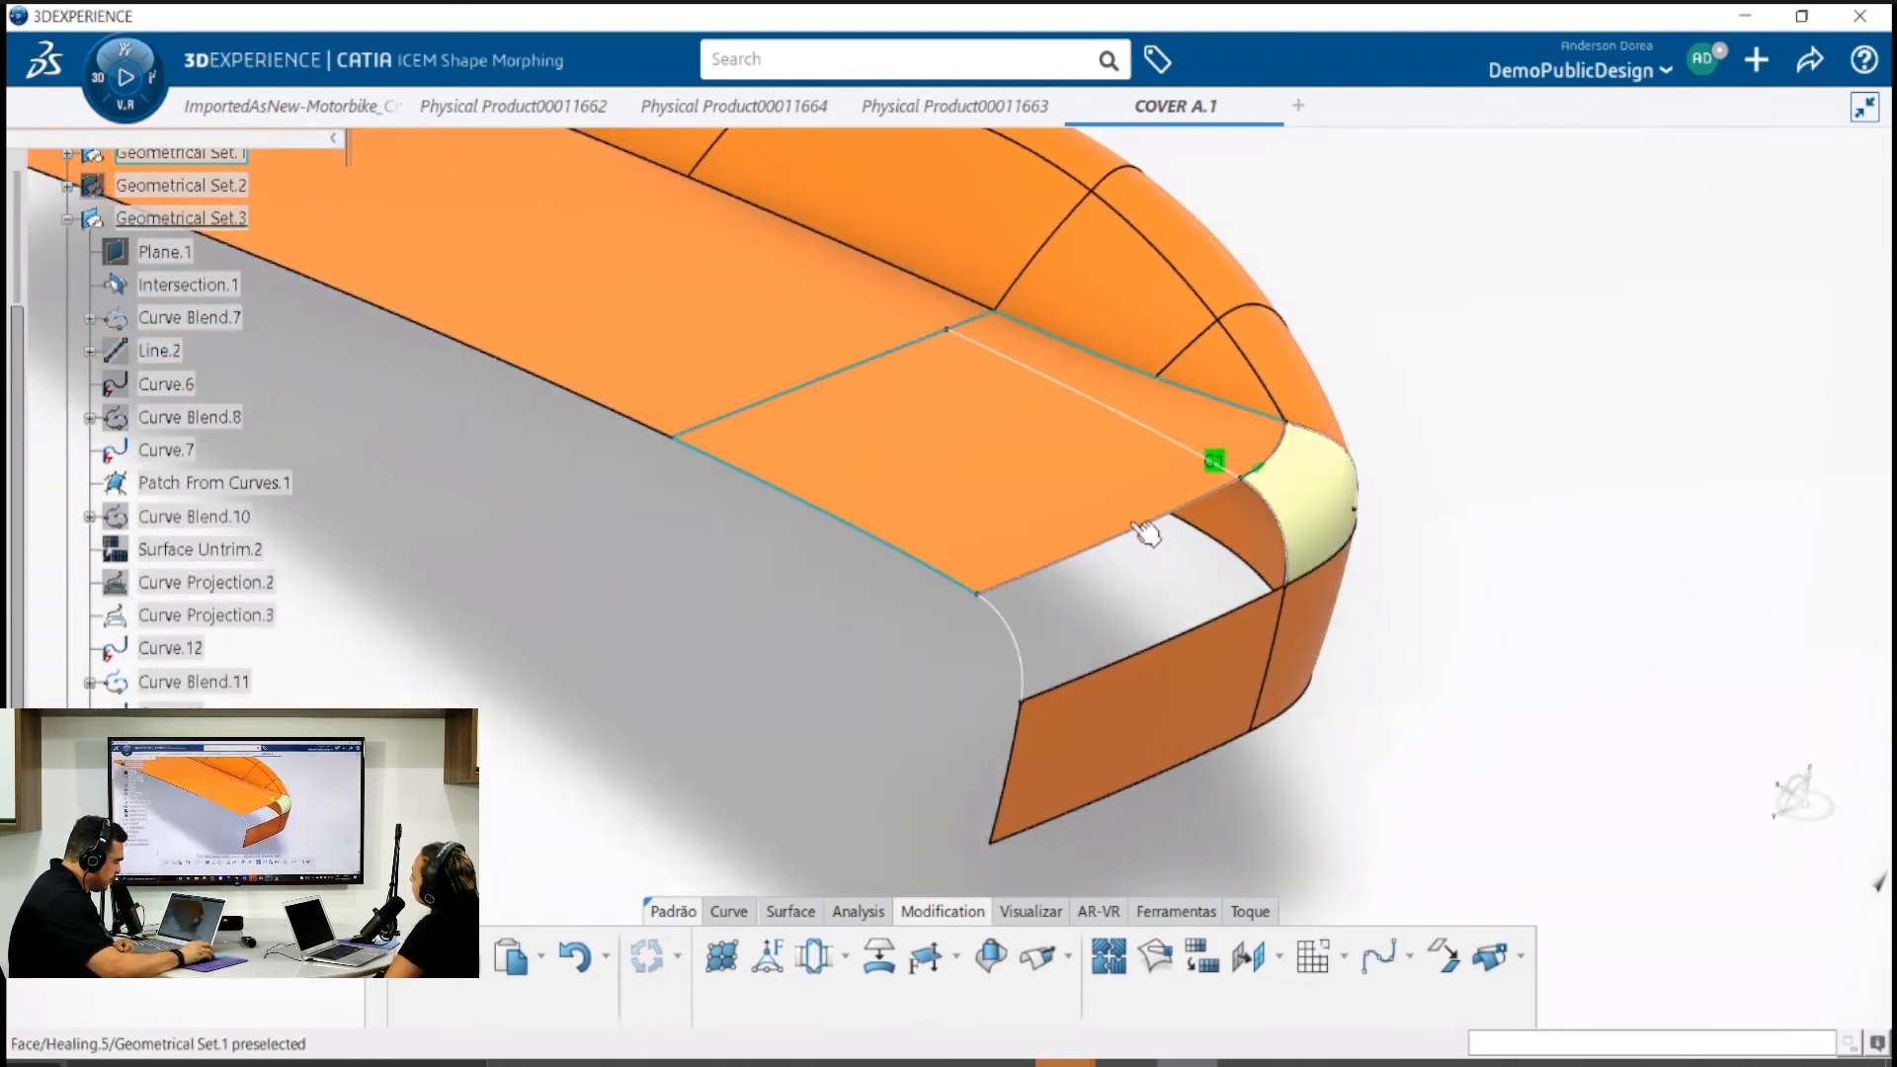